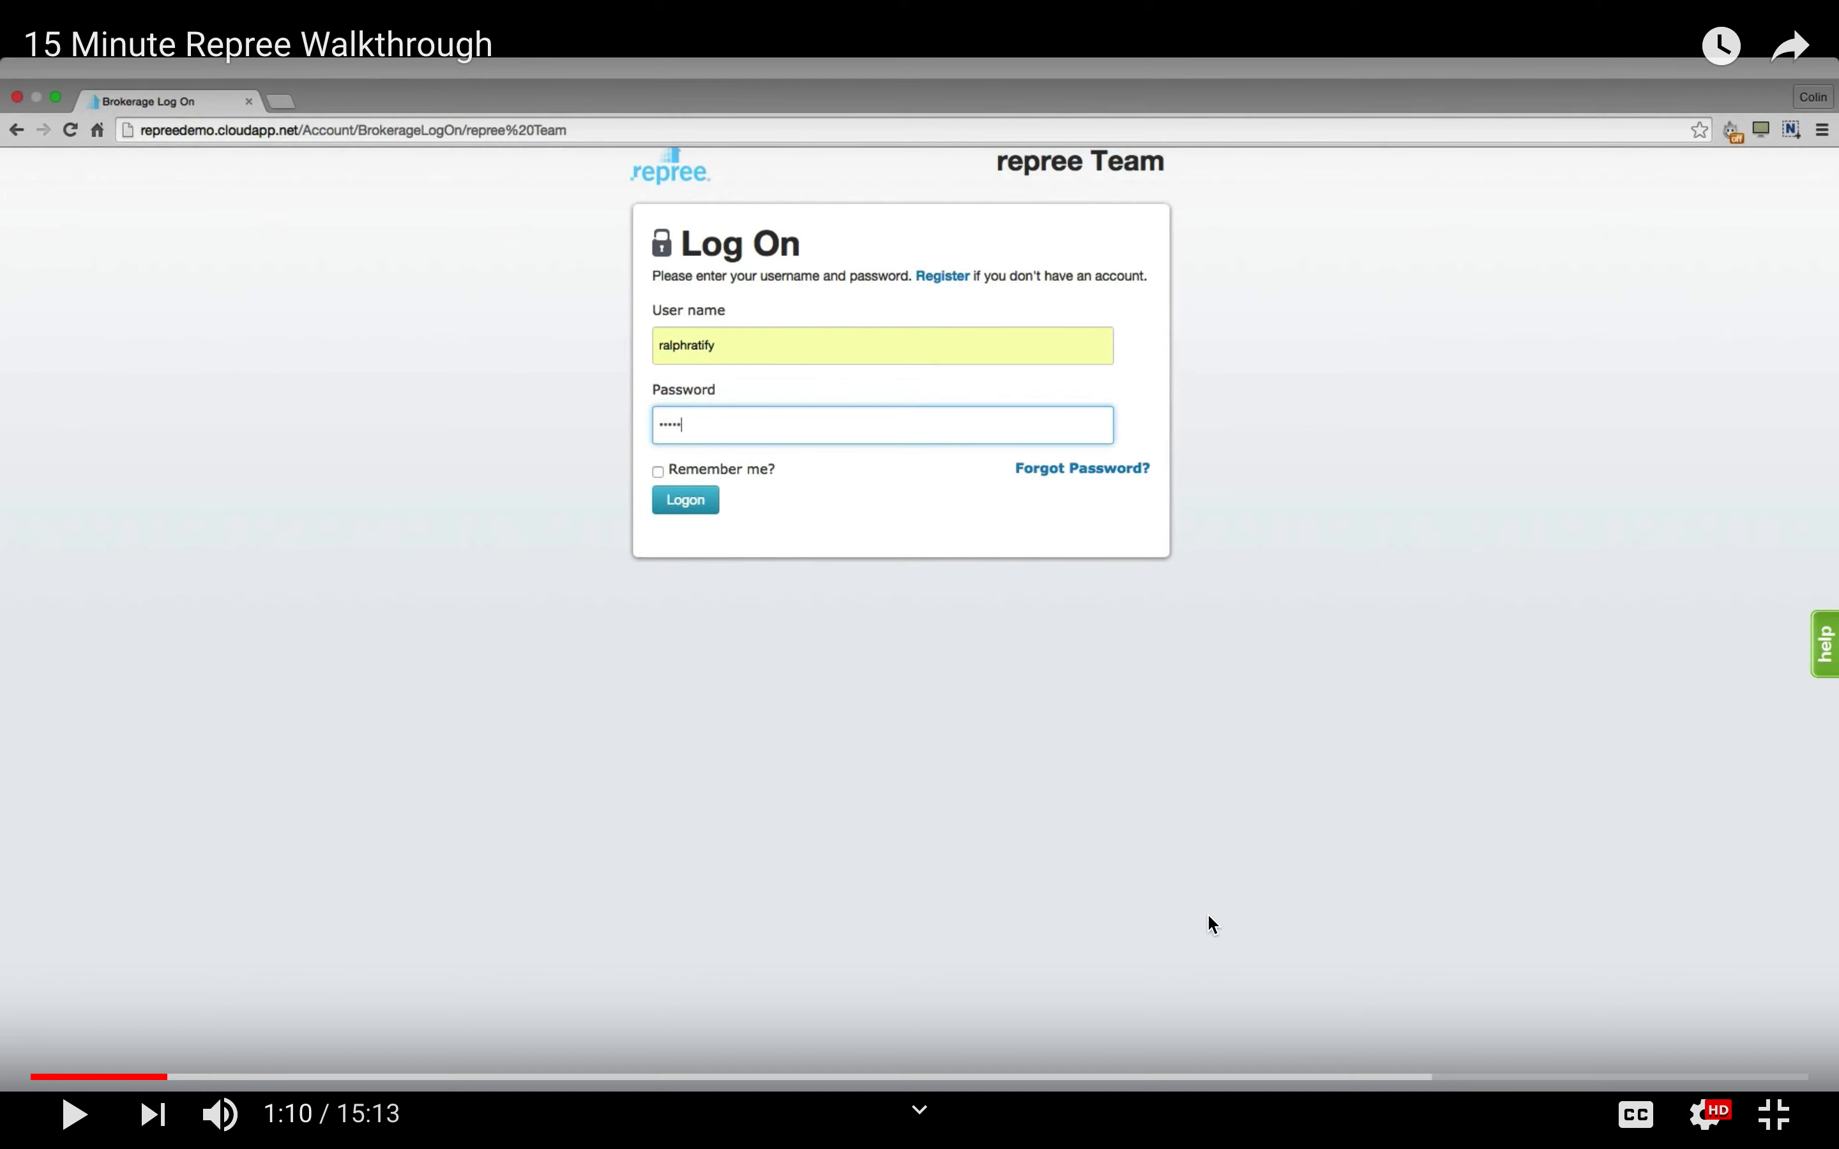
# Resume the Repree walkthrough and pause it at 4:09 on the Add a Transaction form.
pyautogui.click(73, 1114)
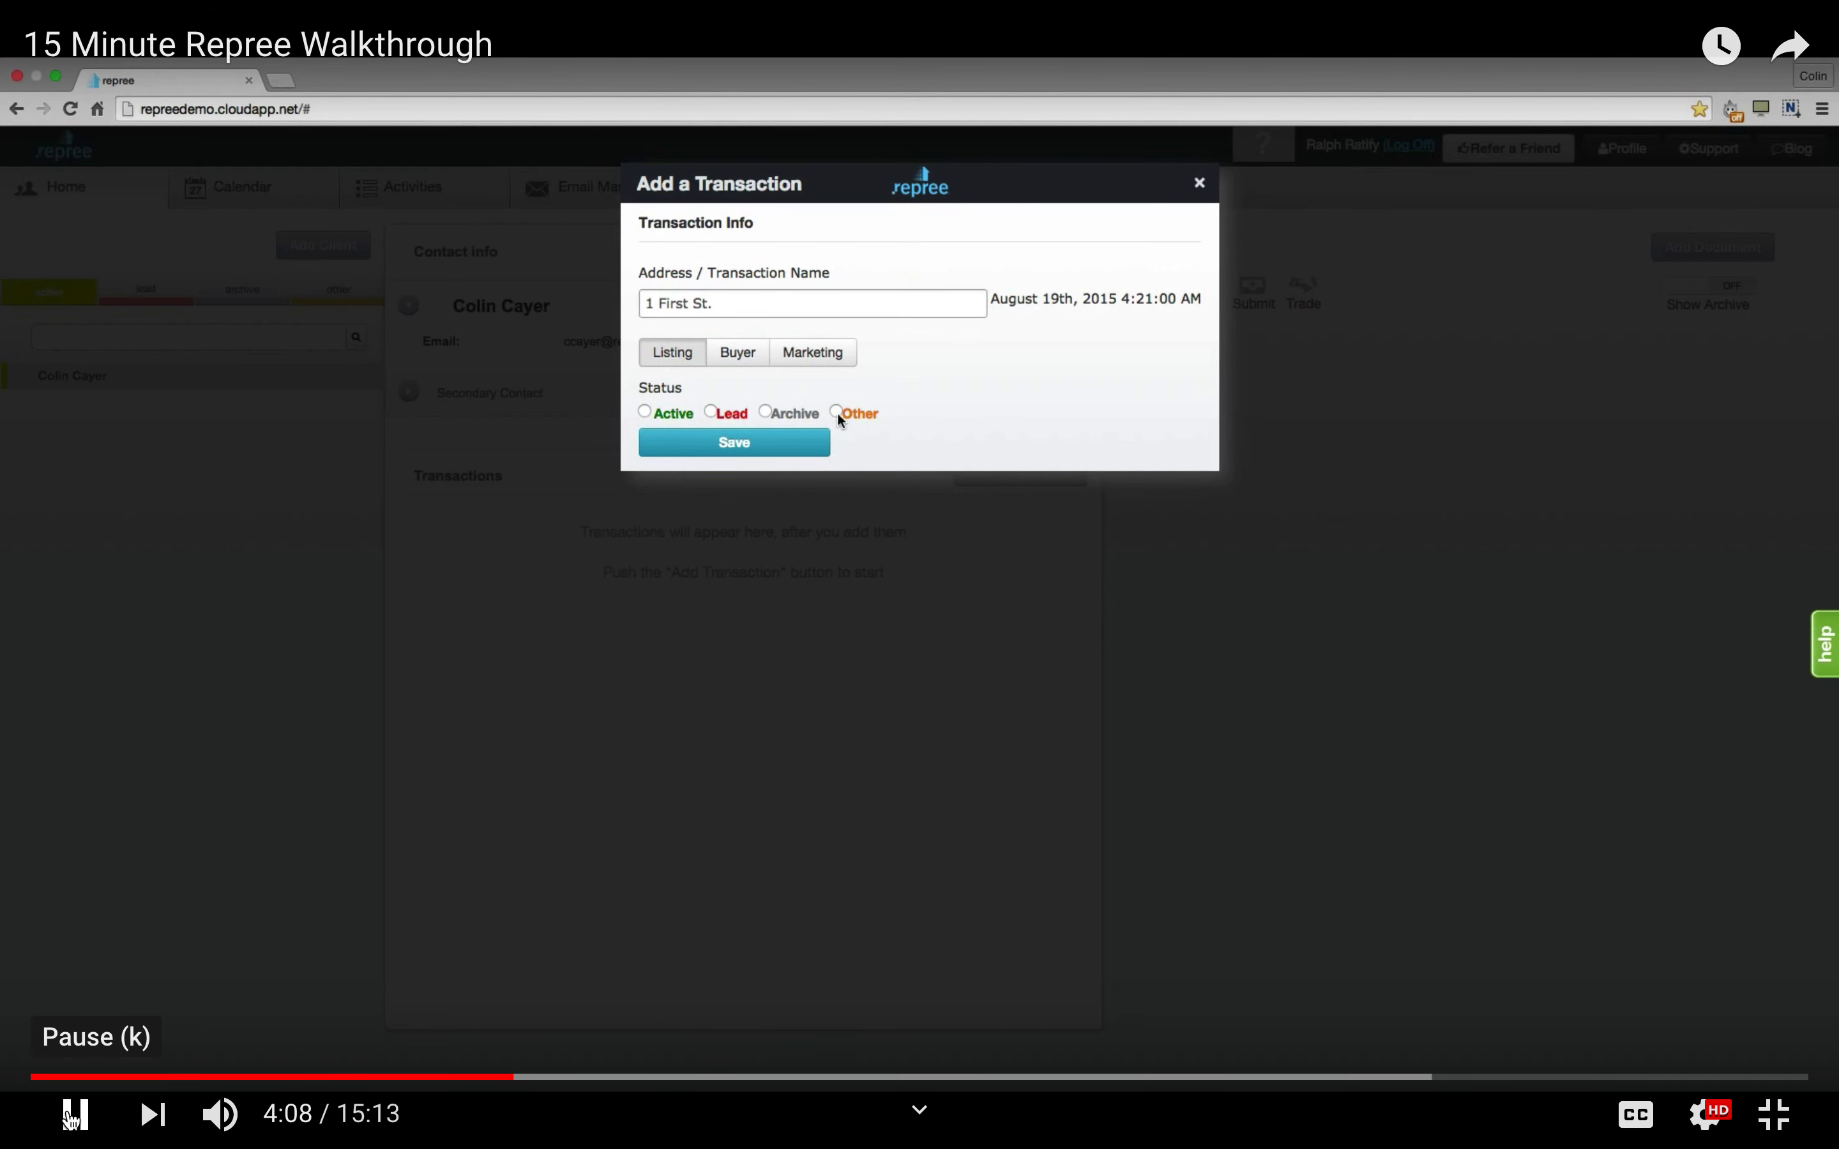
pyautogui.click(76, 1115)
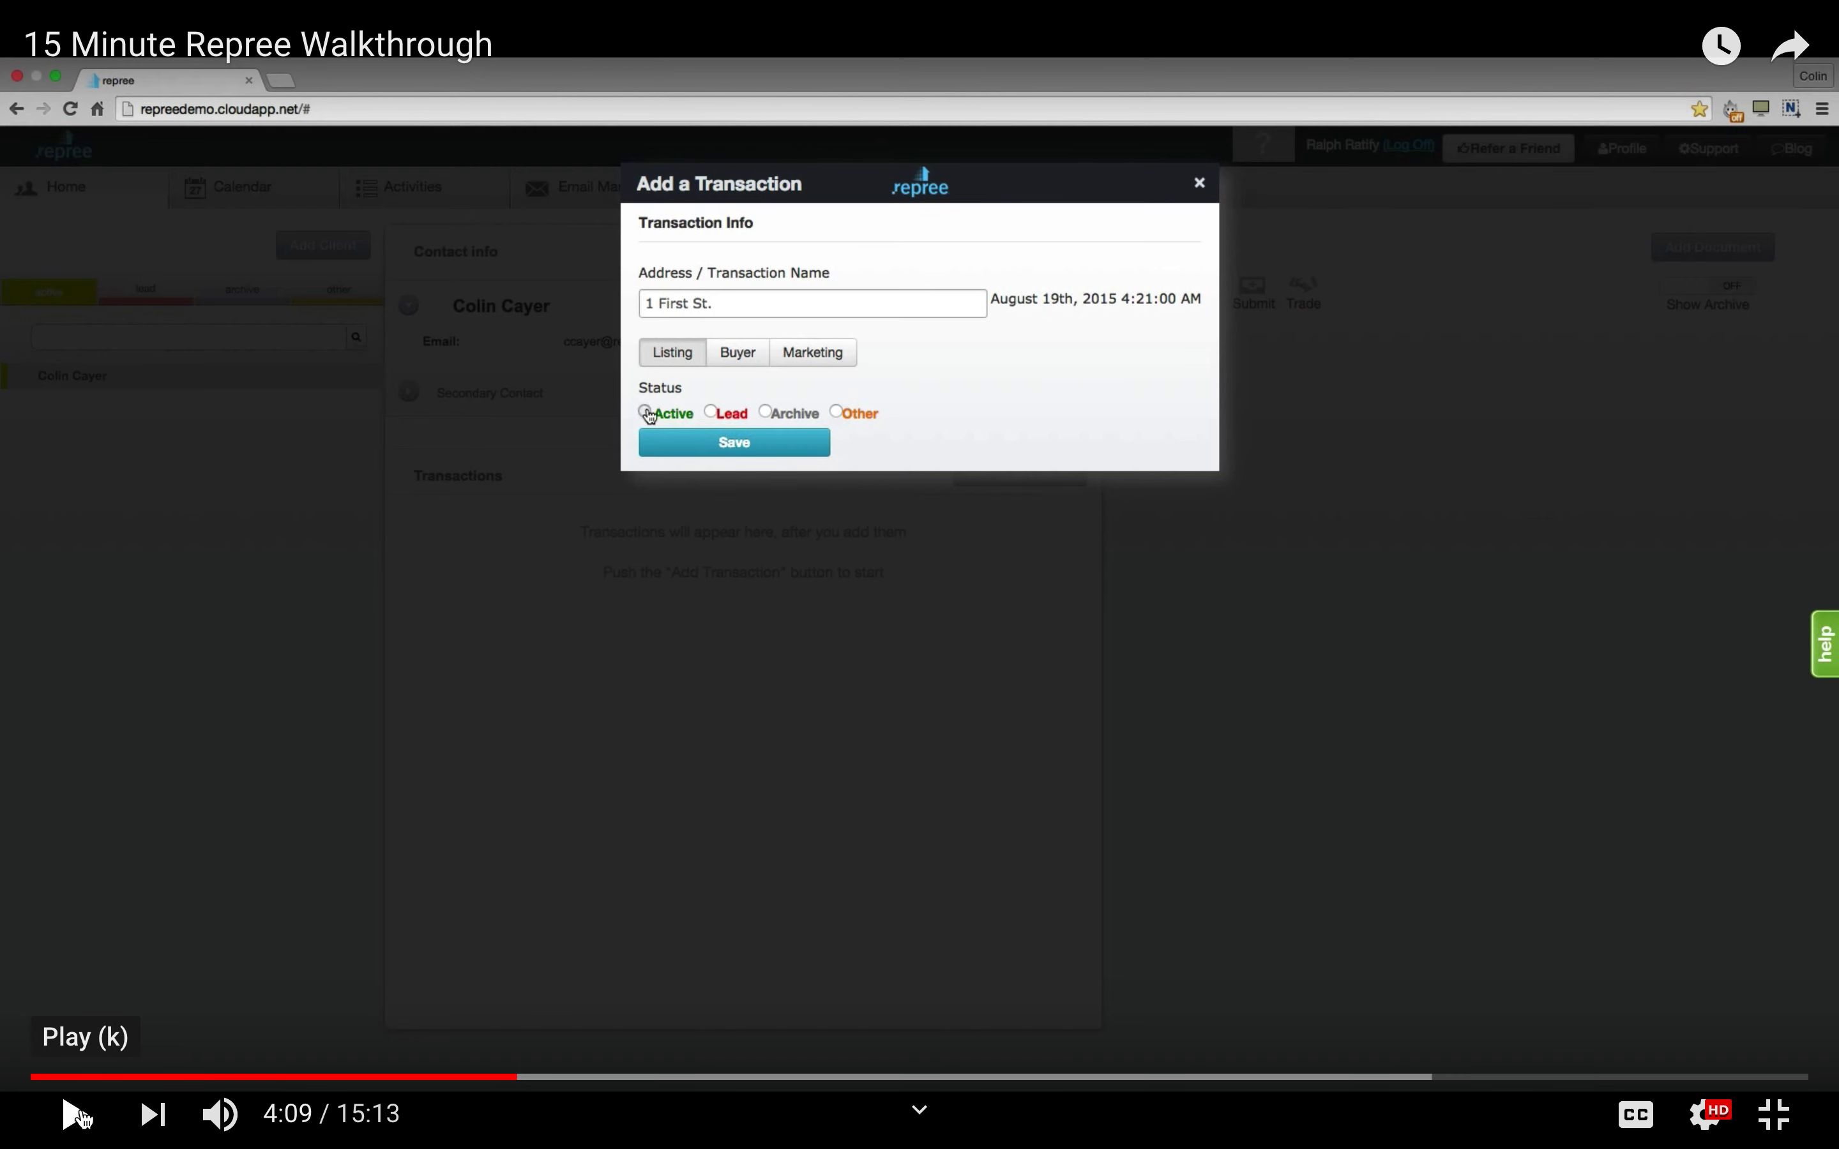
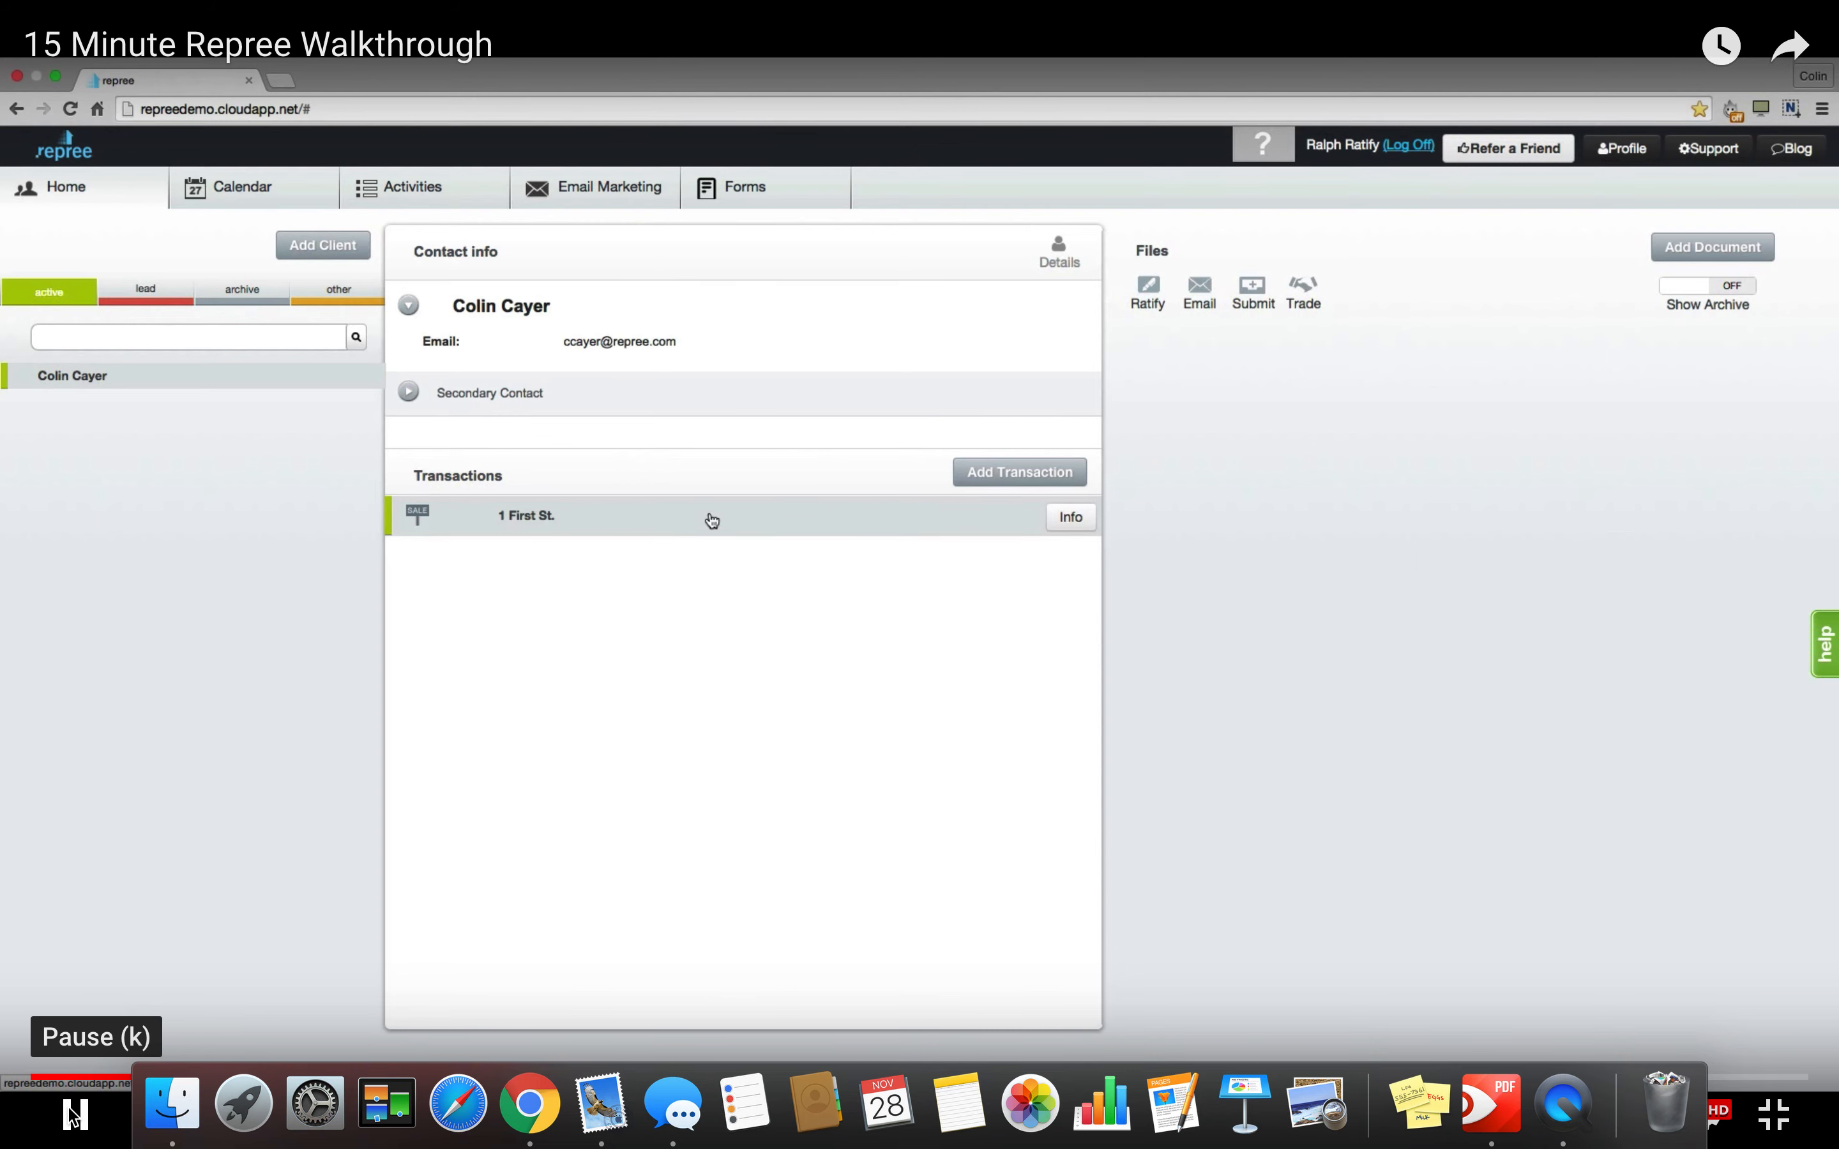
# Start adding a document for the client and look at the Launch Forms library.
pyautogui.click(1069, 518)
pyautogui.click(1719, 249)
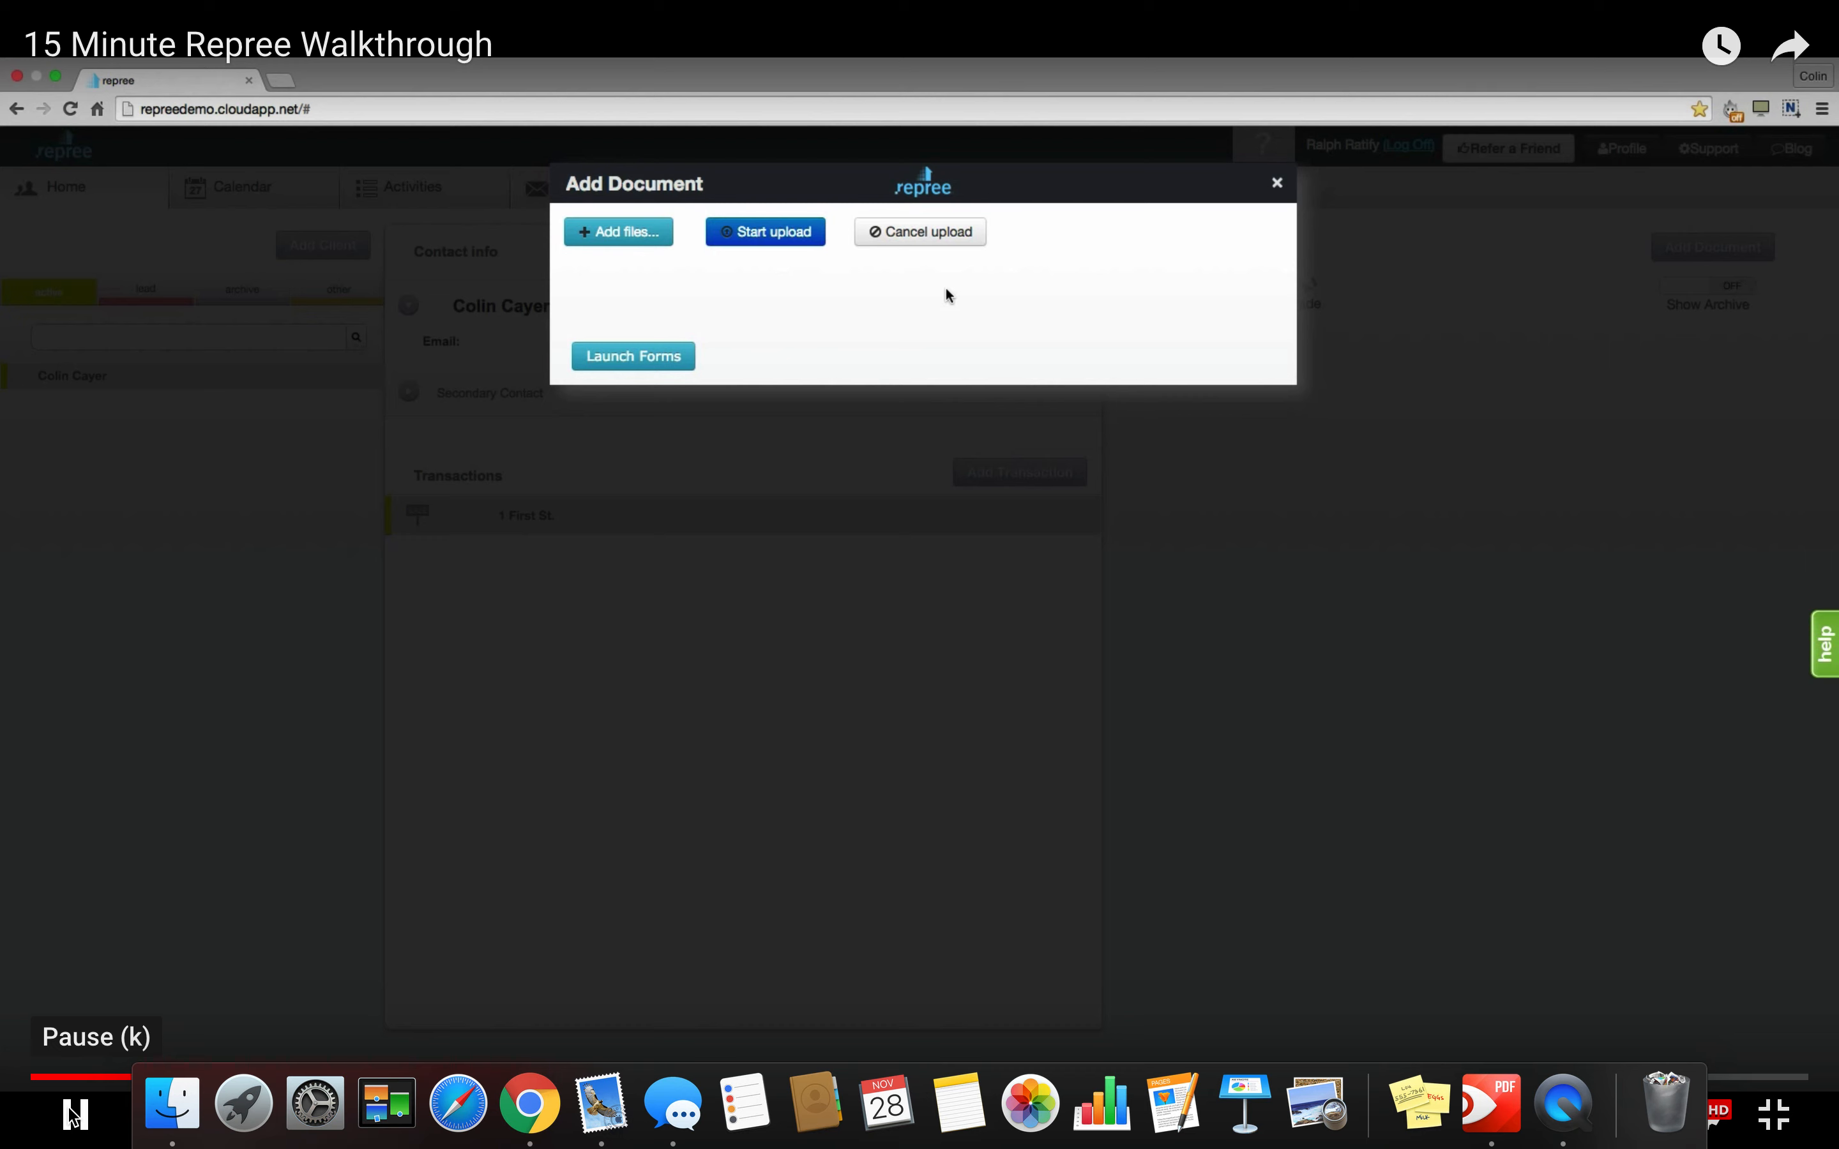
pyautogui.click(621, 358)
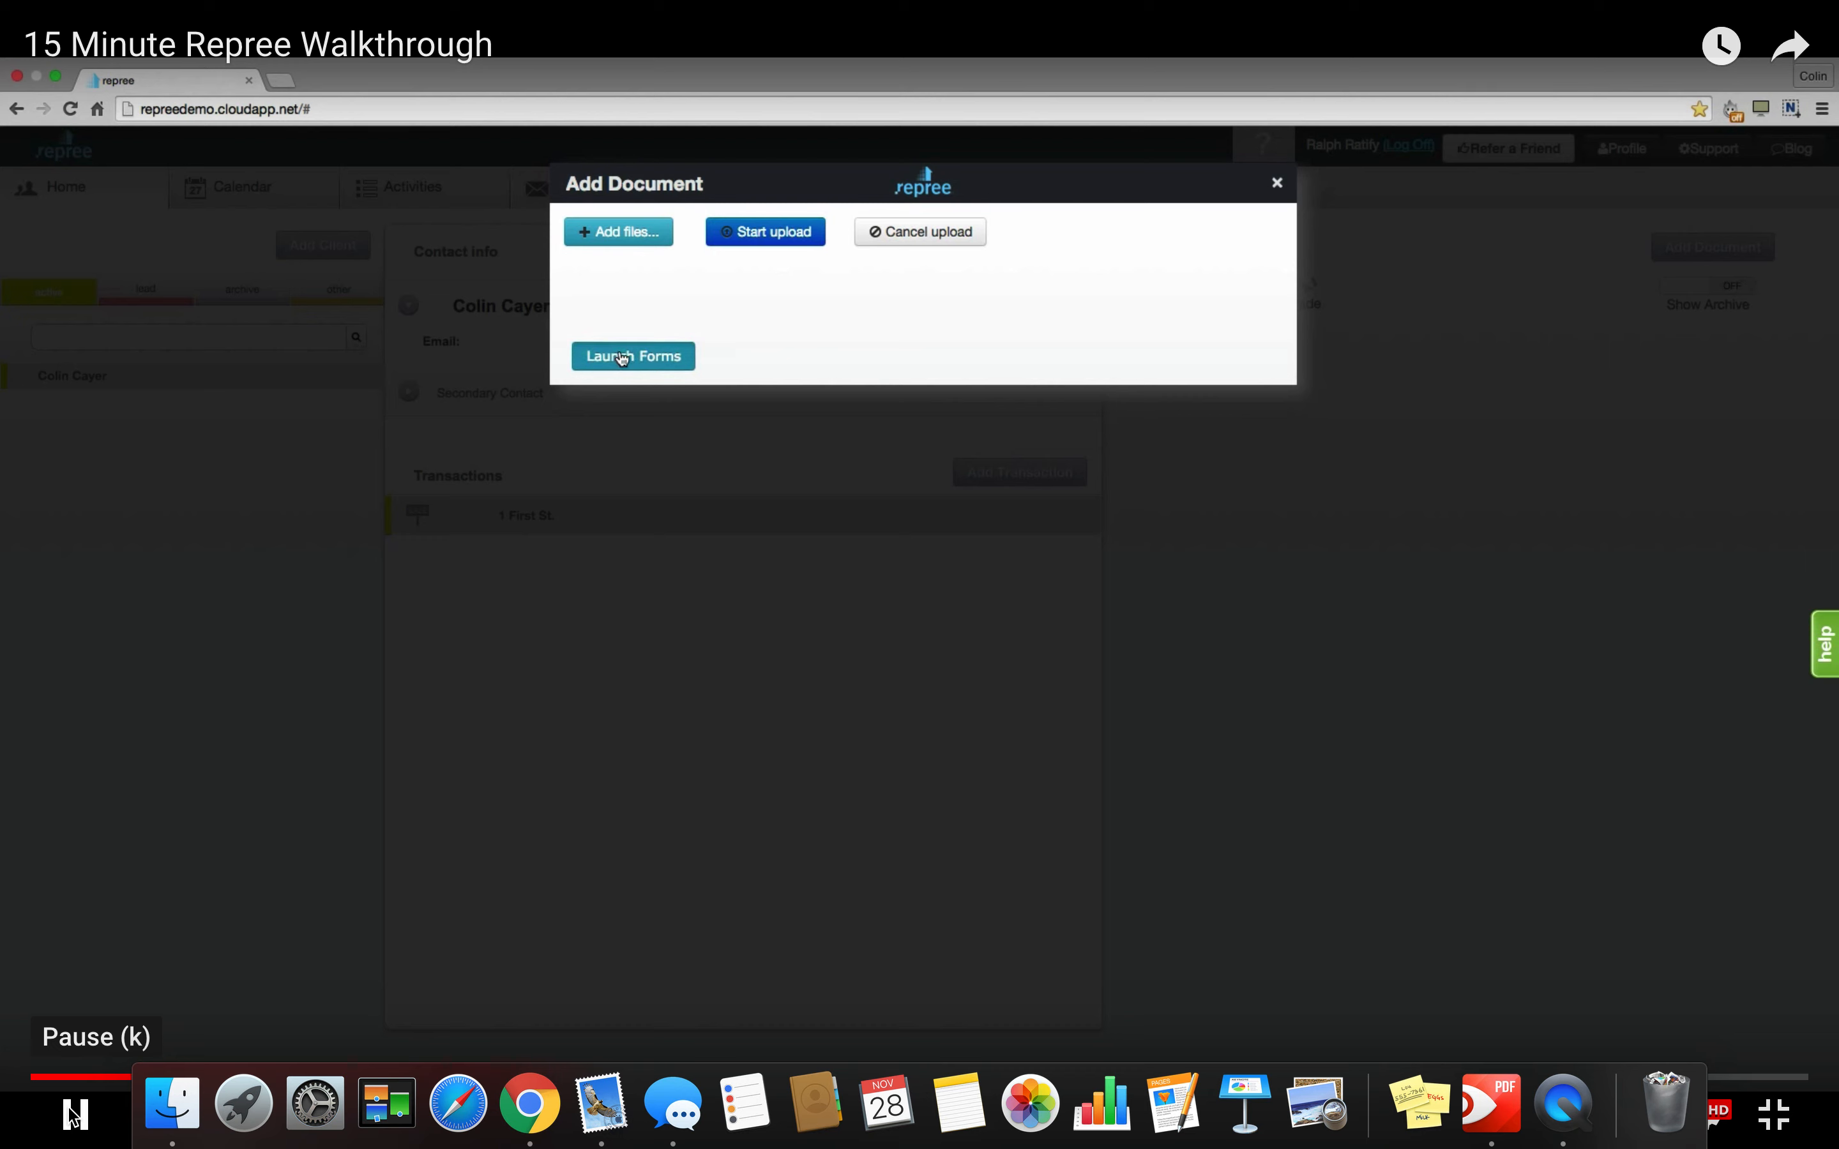
pyautogui.click(1525, 181)
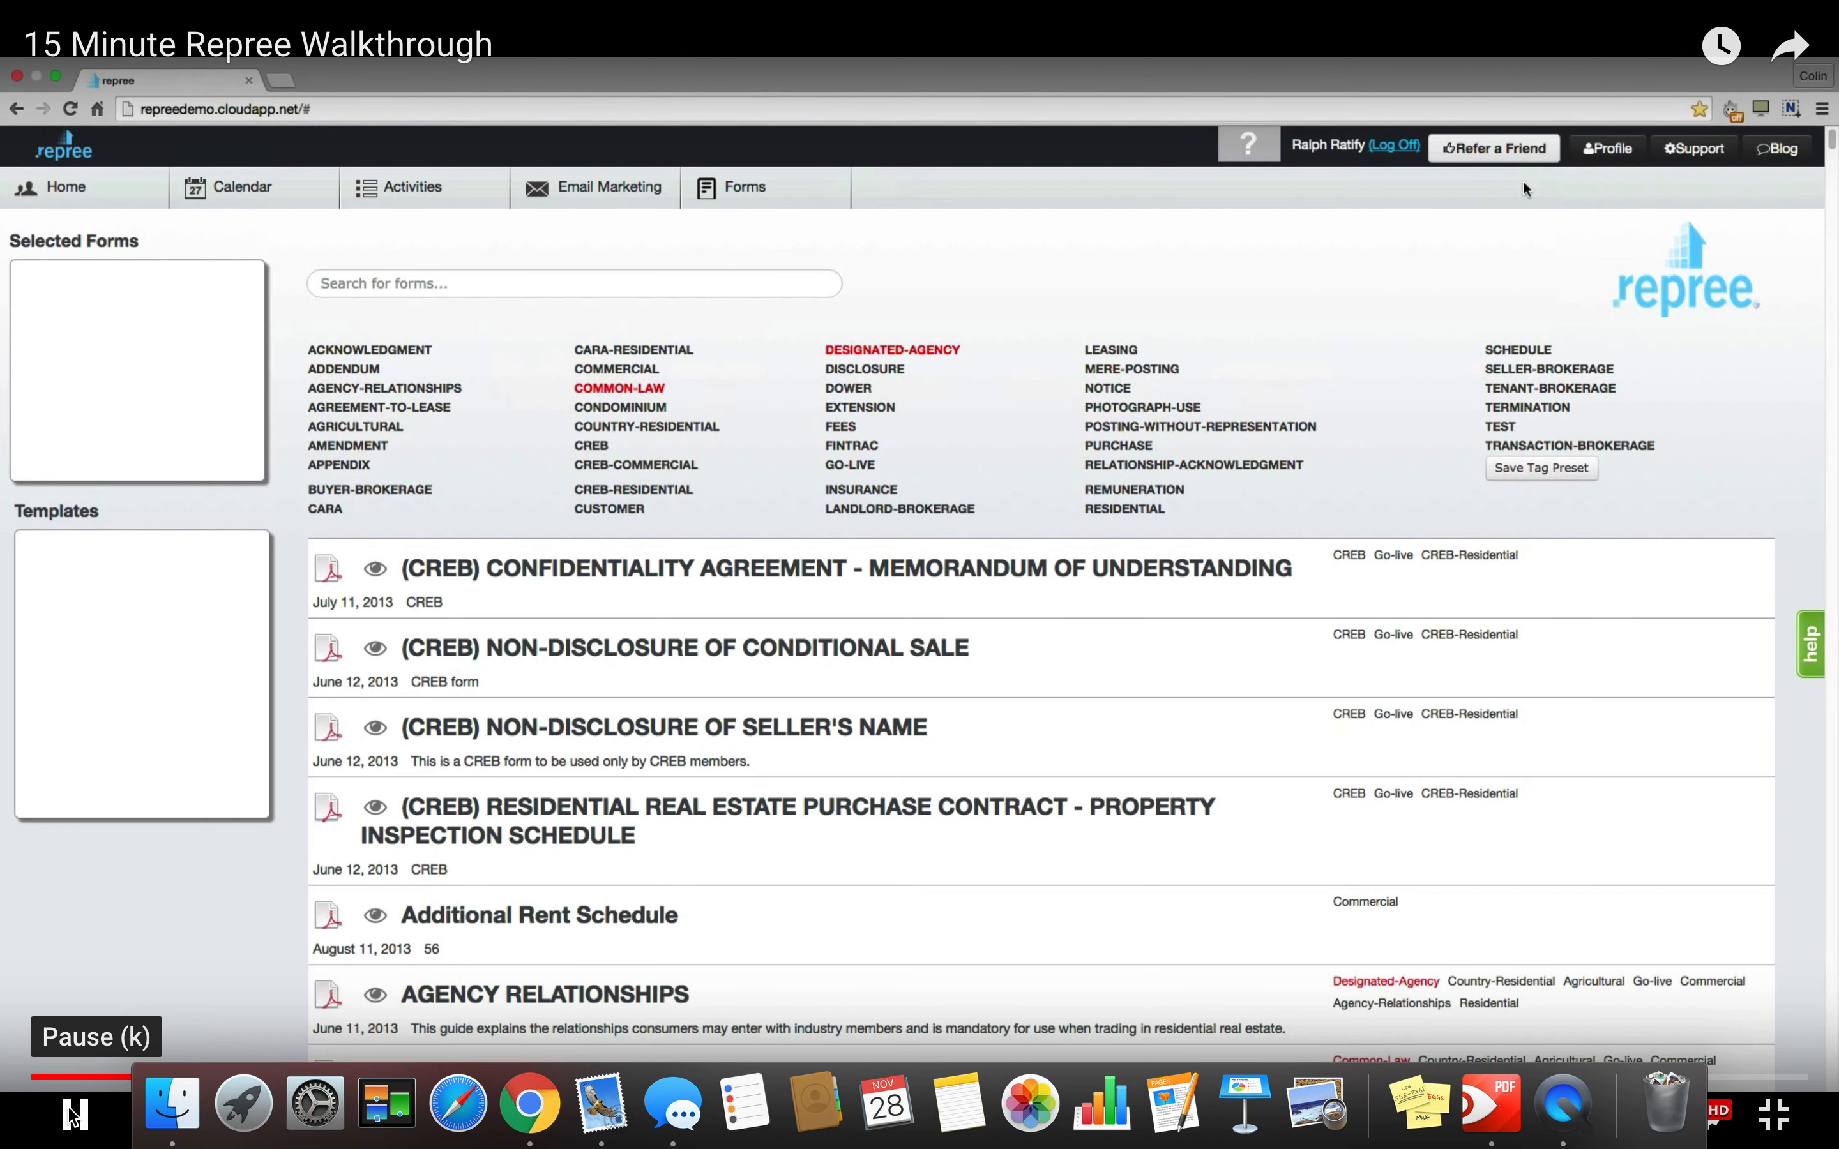
# Return Home, start Add Document again, and browse the computer for files to upload.
pyautogui.click(106, 199)
pyautogui.click(1715, 253)
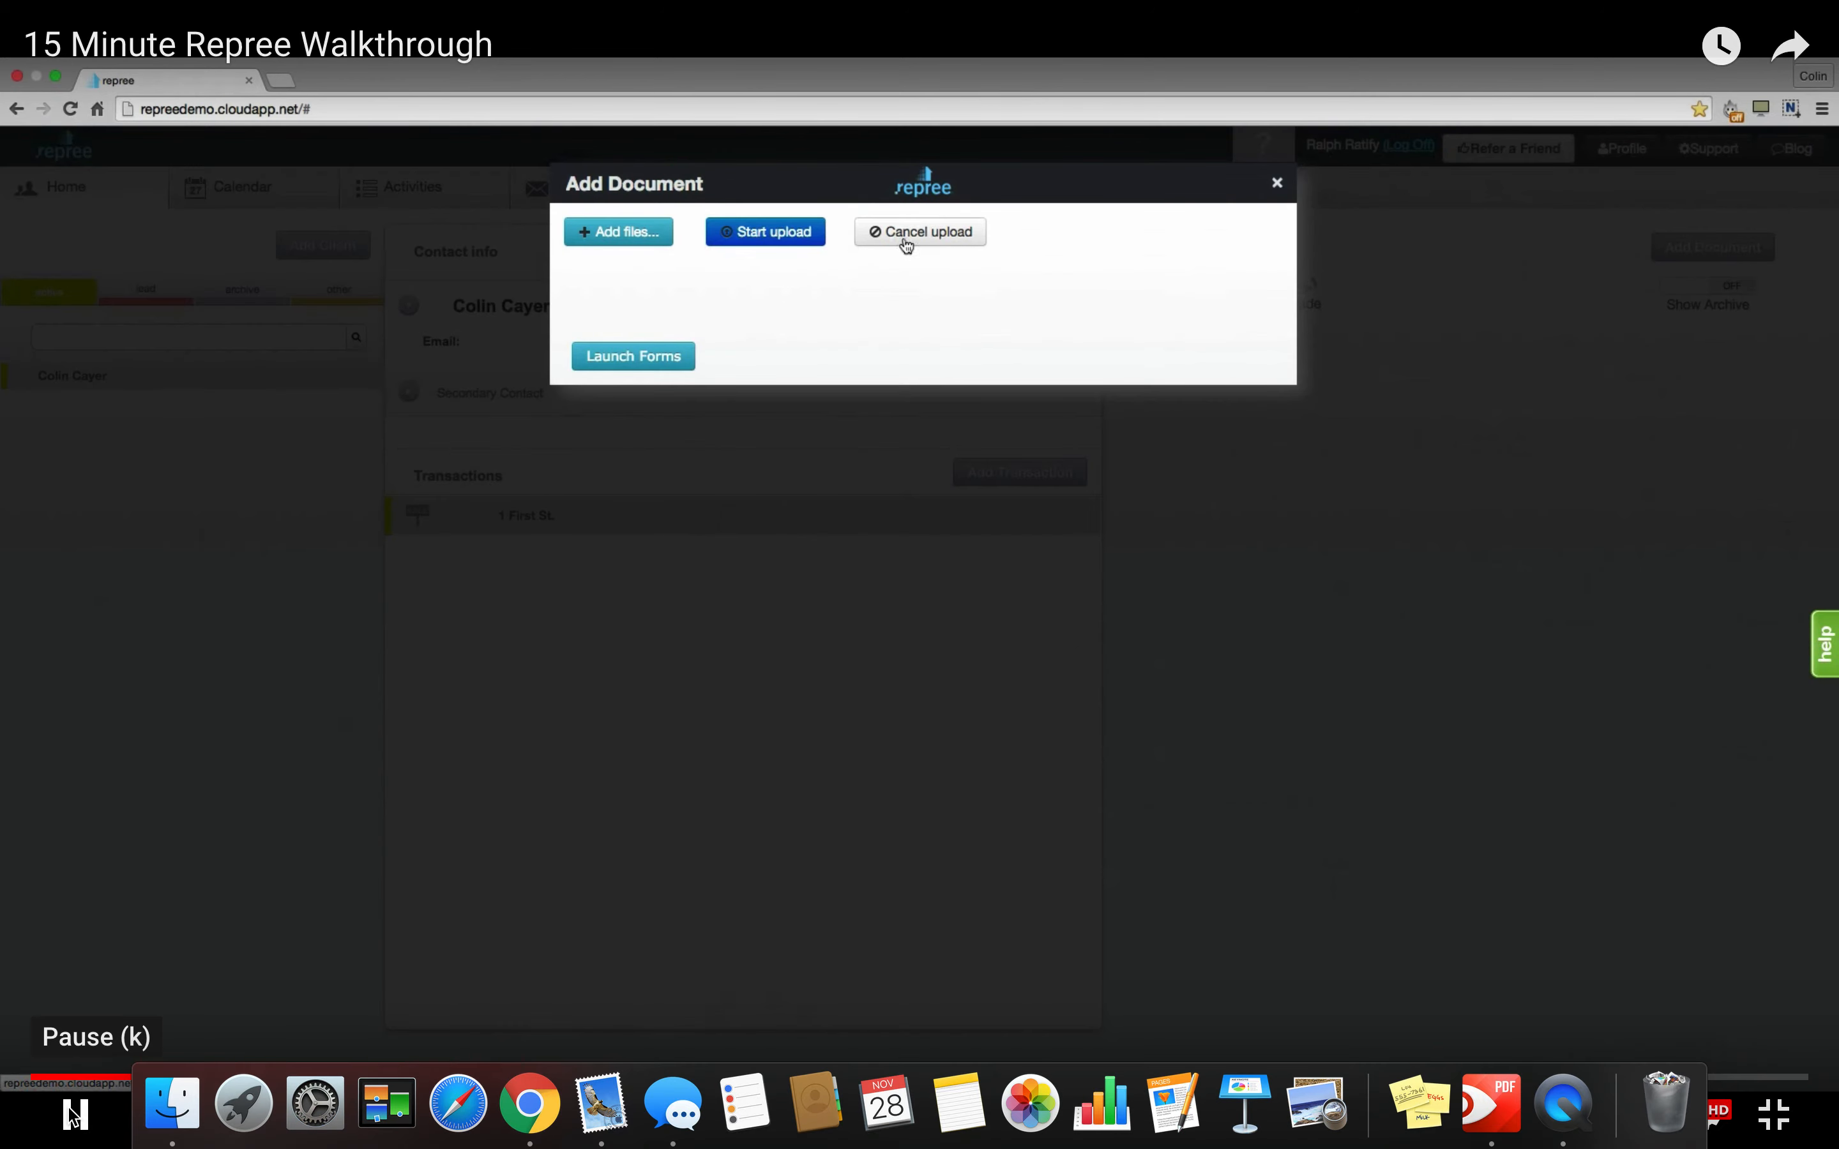
pyautogui.click(617, 232)
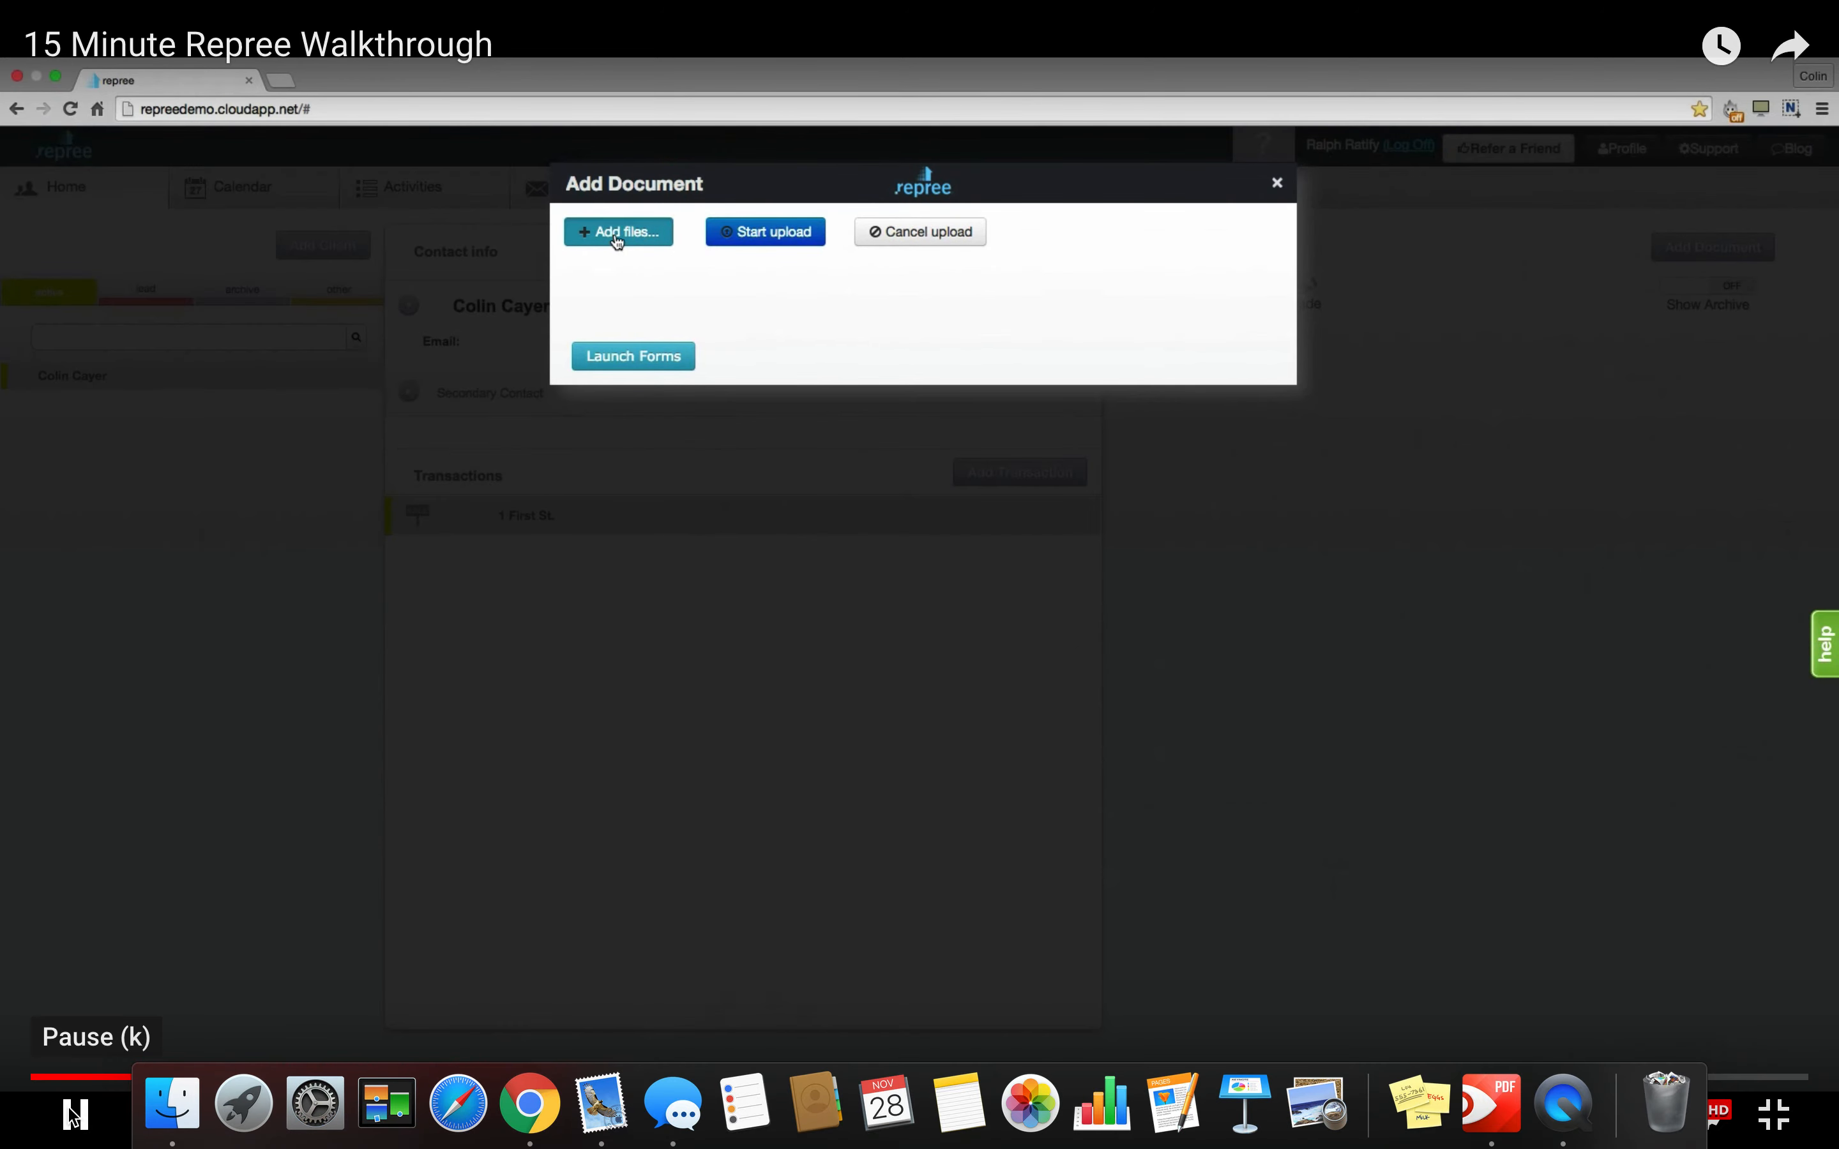
pyautogui.click(253, 132)
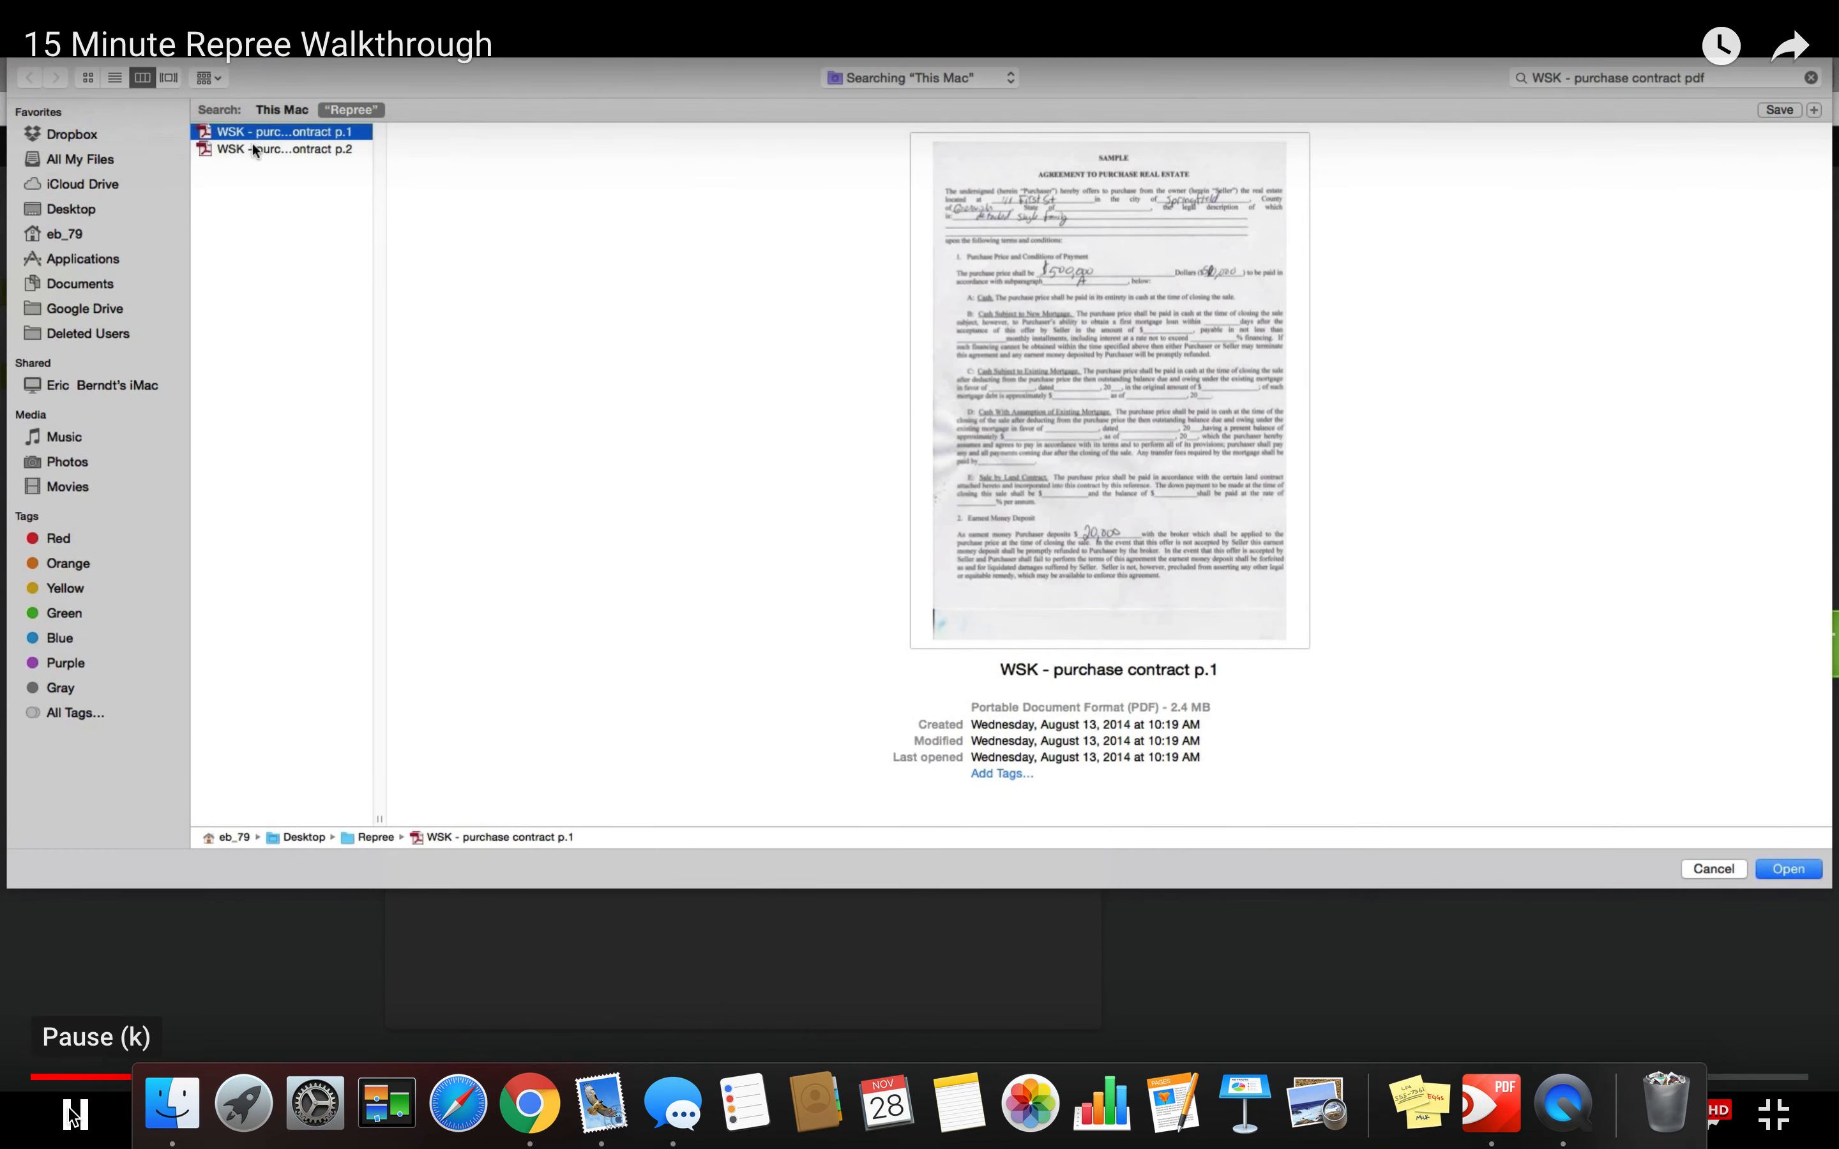
# Upload WSK purchase contract p.1 and p.2 together, then select p.1 in Files.
pyautogui.keyDown('shift'); pyautogui.click(249, 150); pyautogui.keyUp('shift')
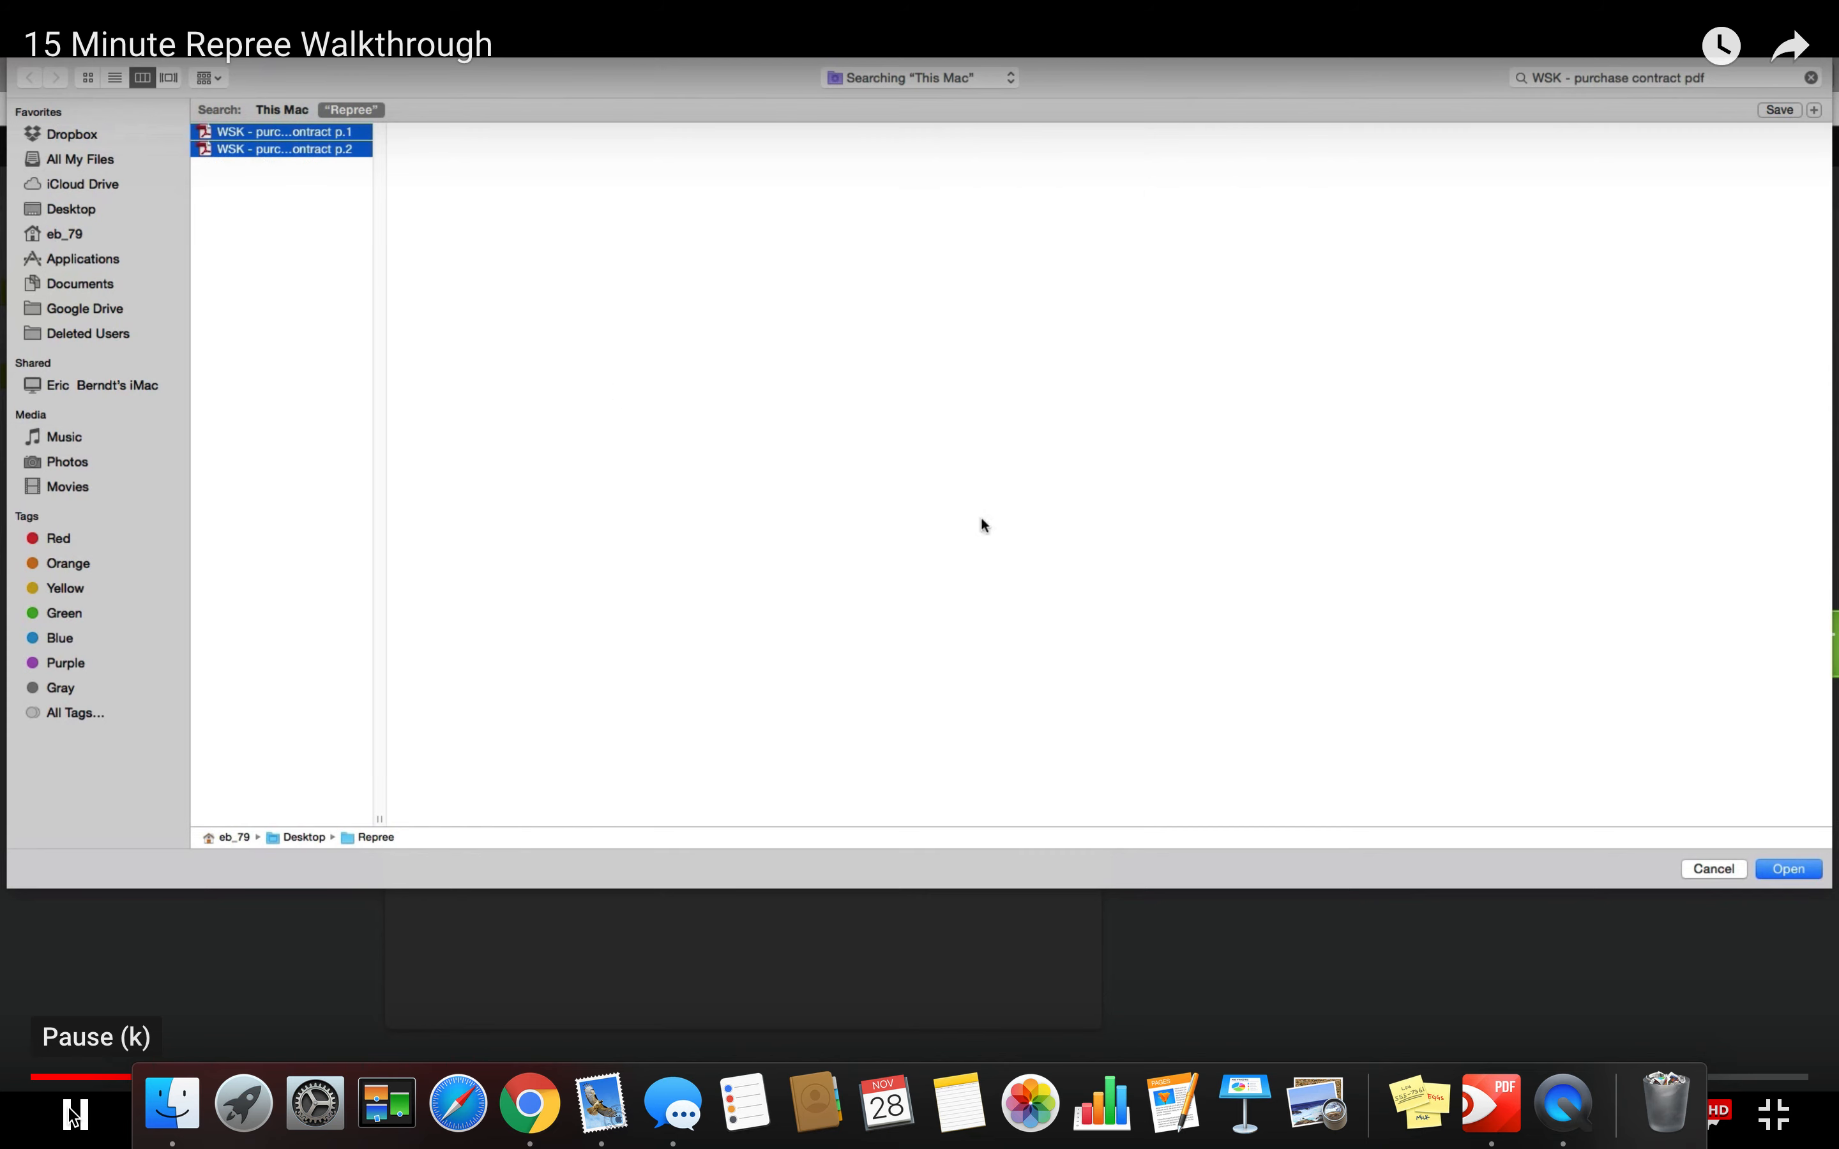
pyautogui.click(1783, 867)
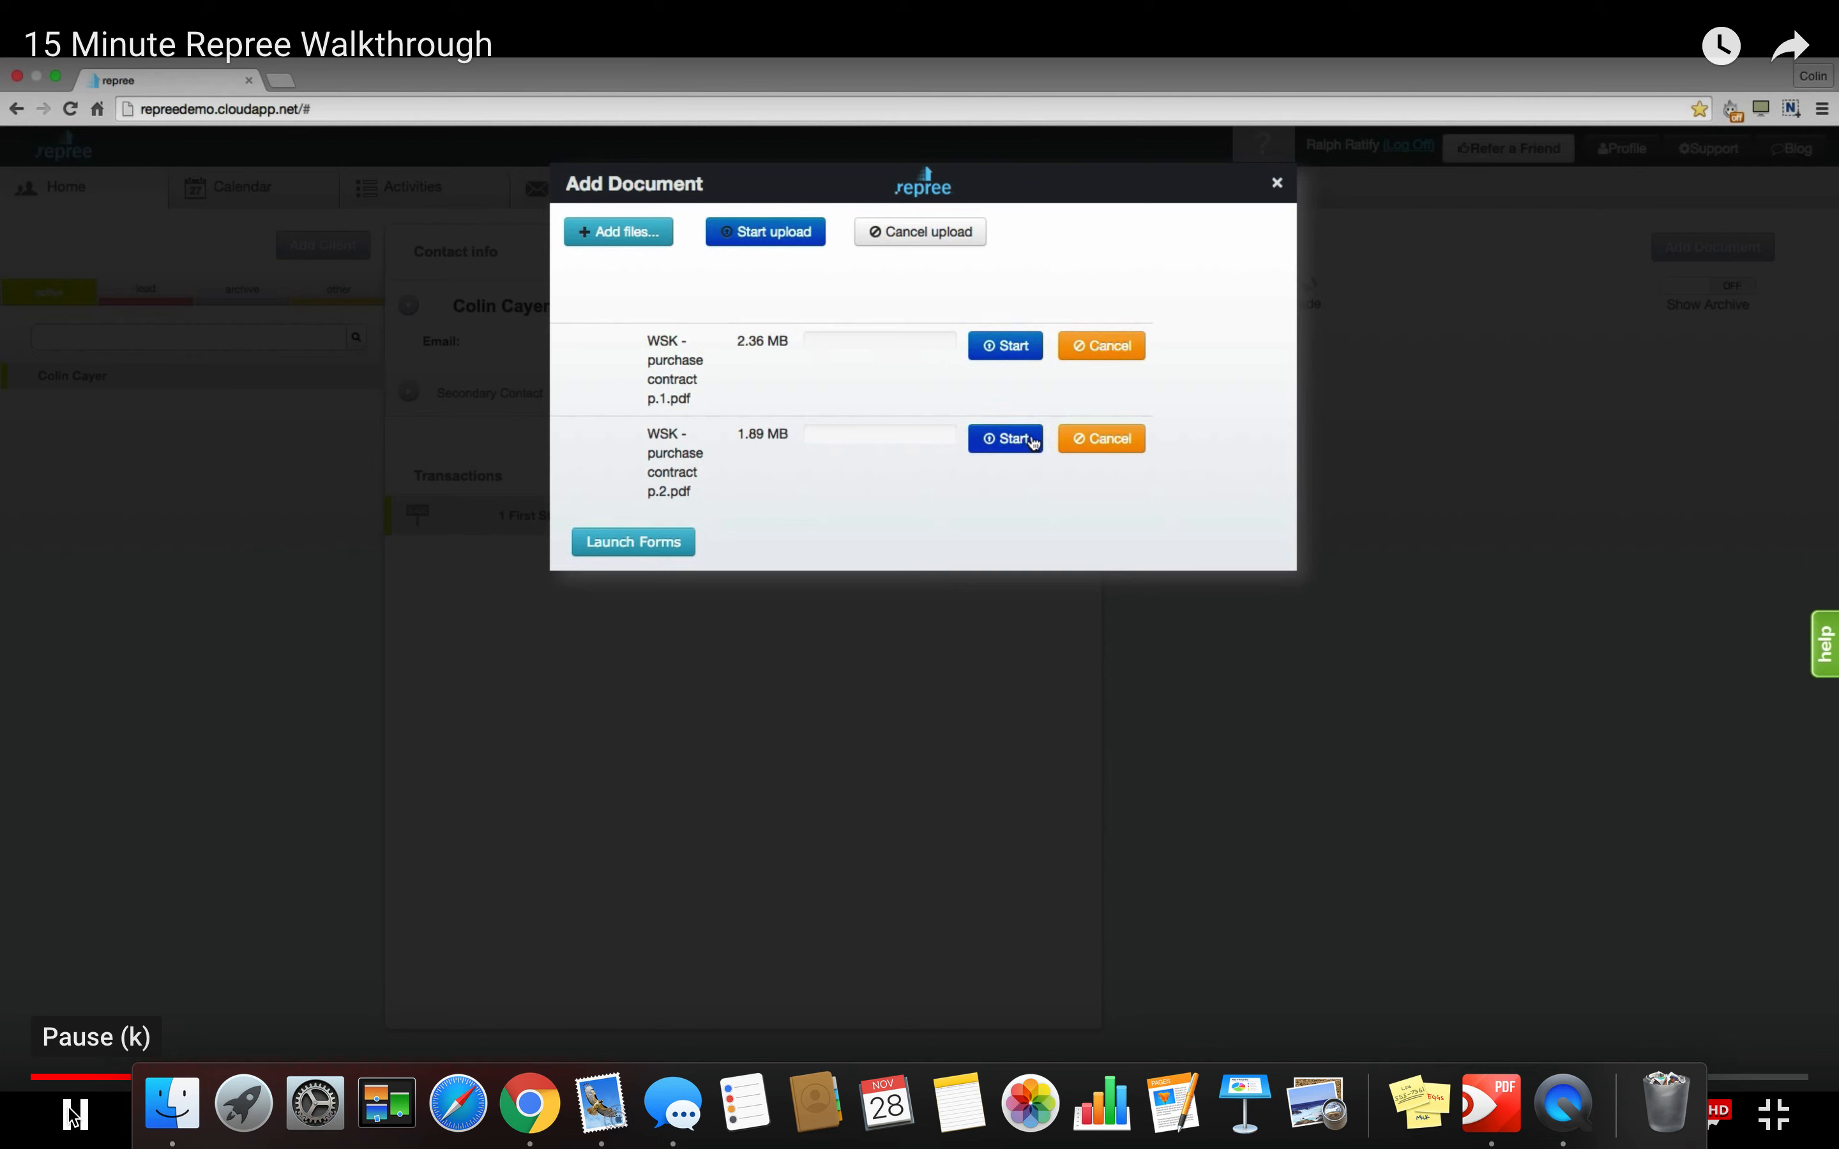
pyautogui.click(765, 232)
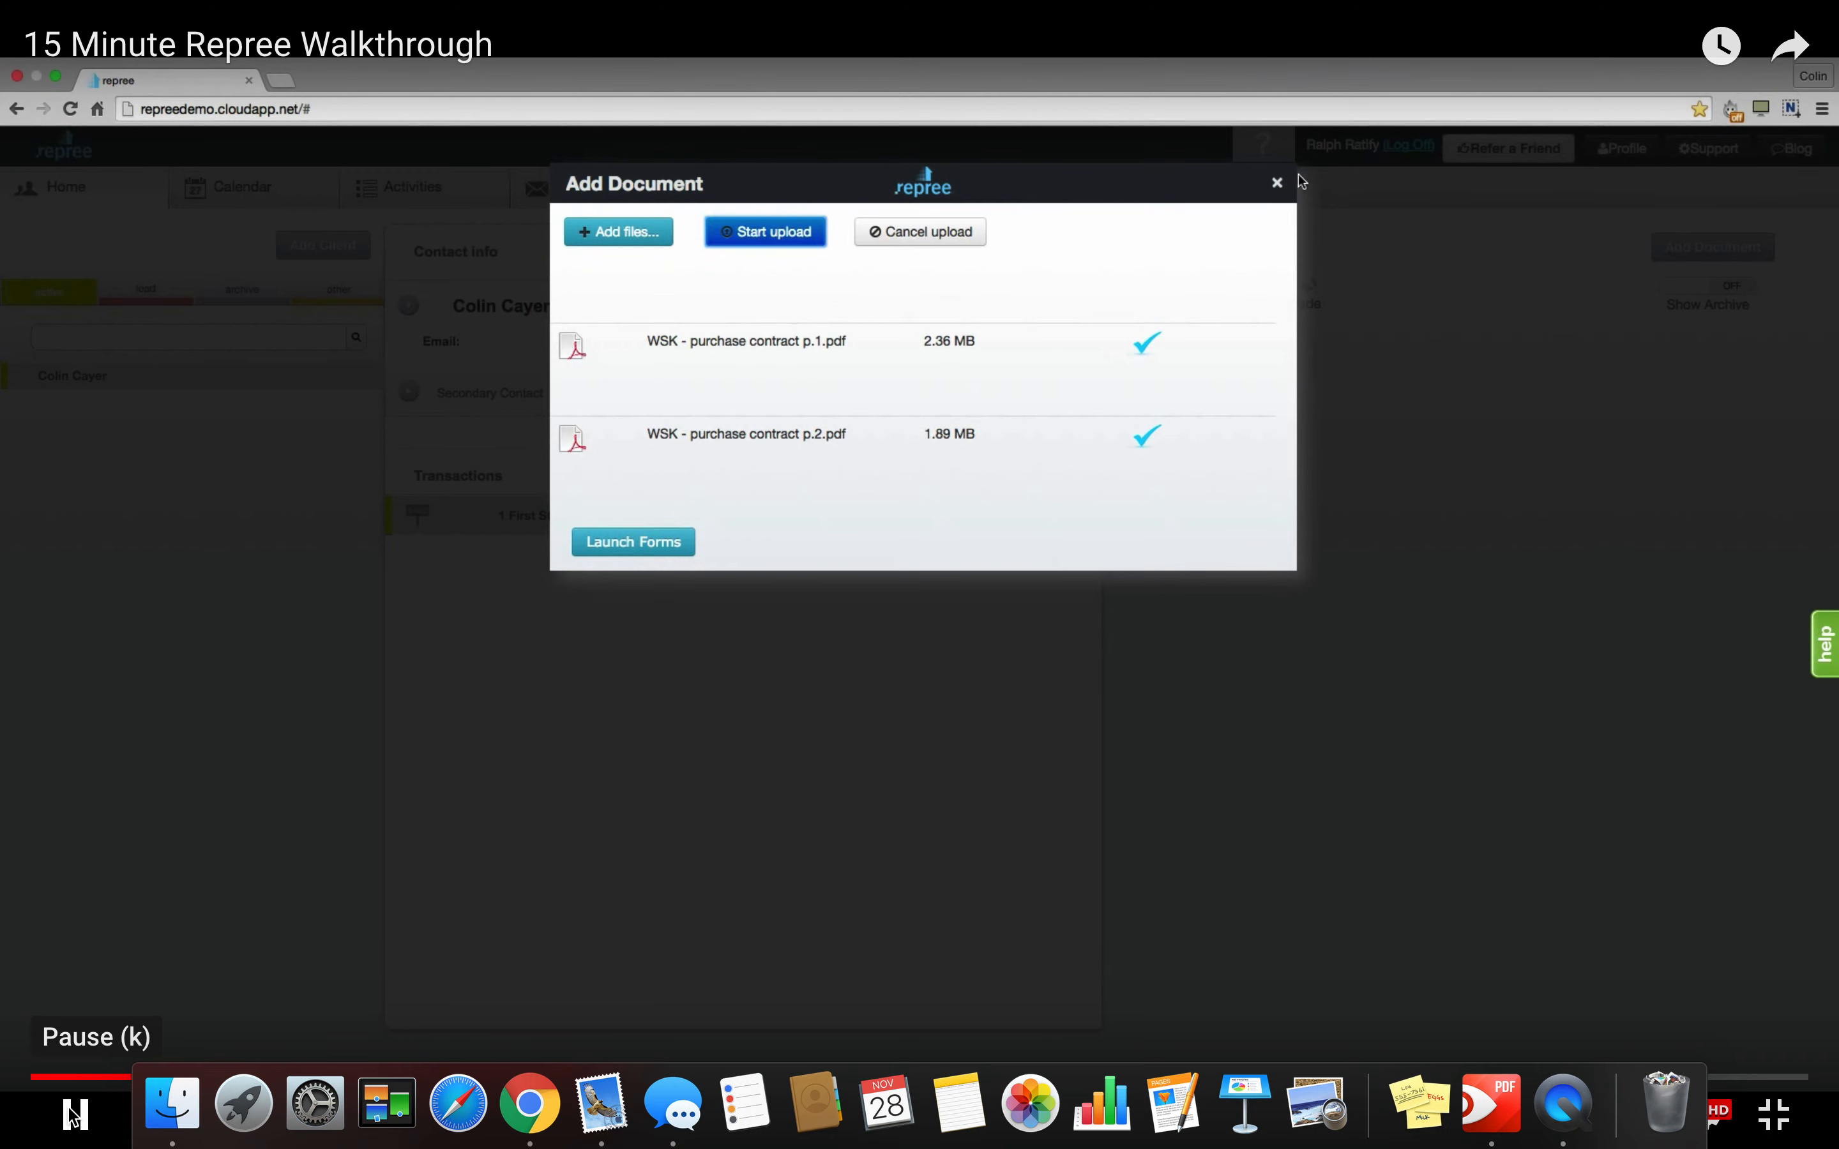
pyautogui.click(1276, 183)
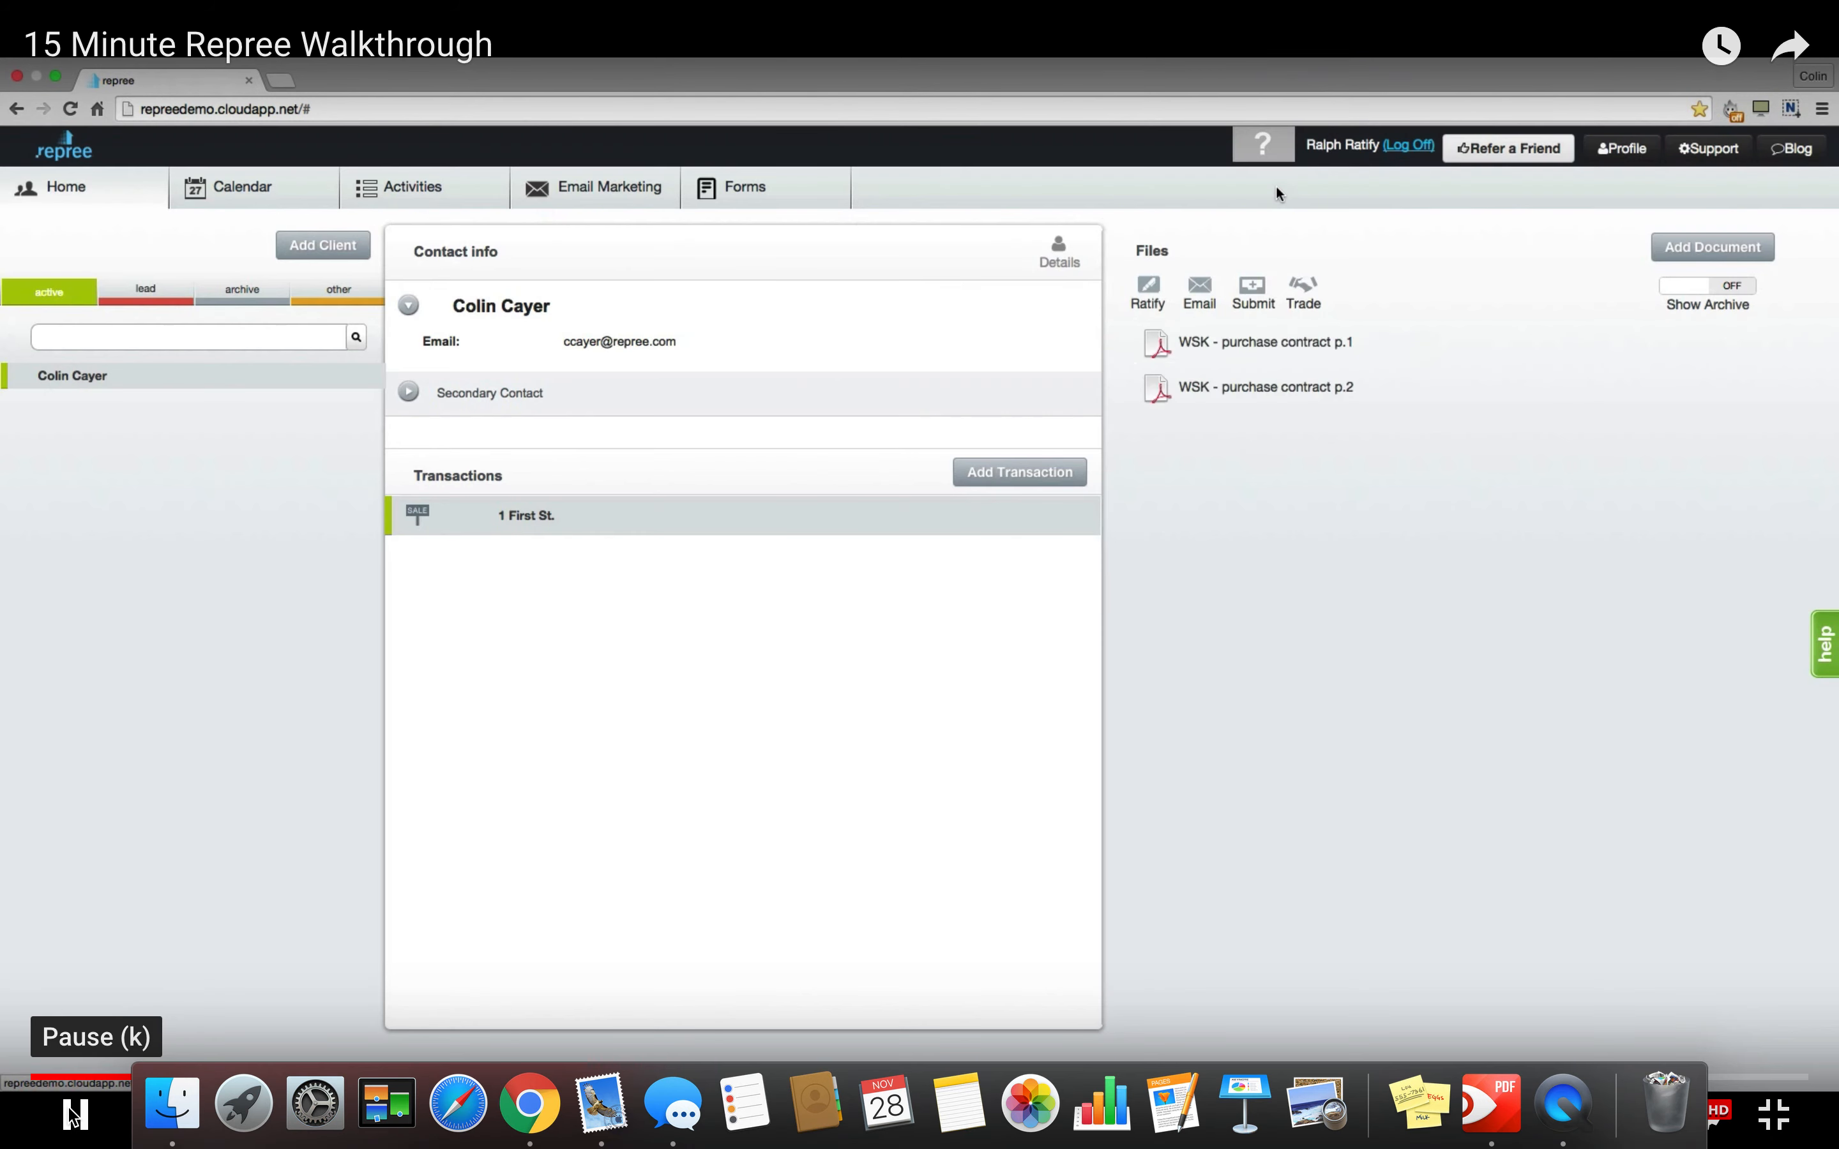
pyautogui.click(1255, 358)
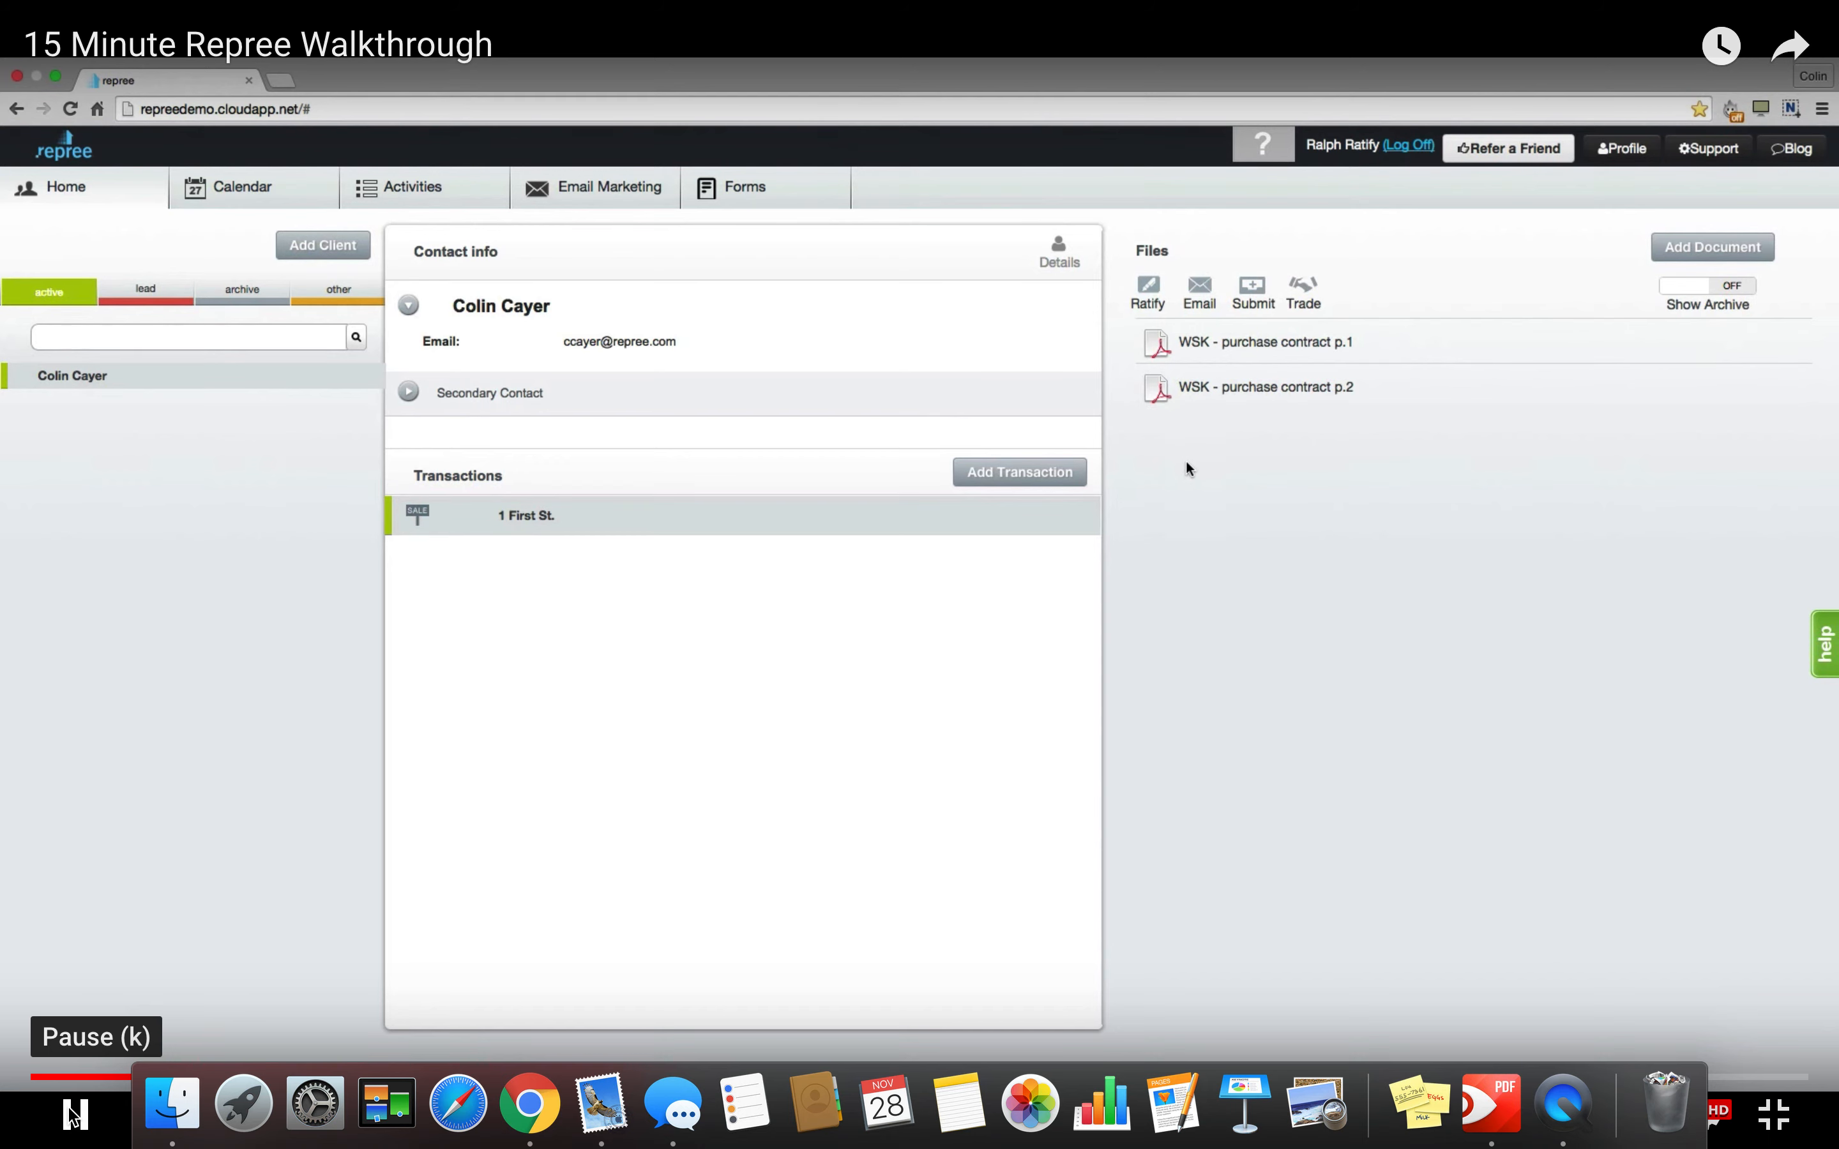
# Via Ratify, add yourself and both clients as signers, clients on routing 2, plus another signer.
pyautogui.click(1149, 288)
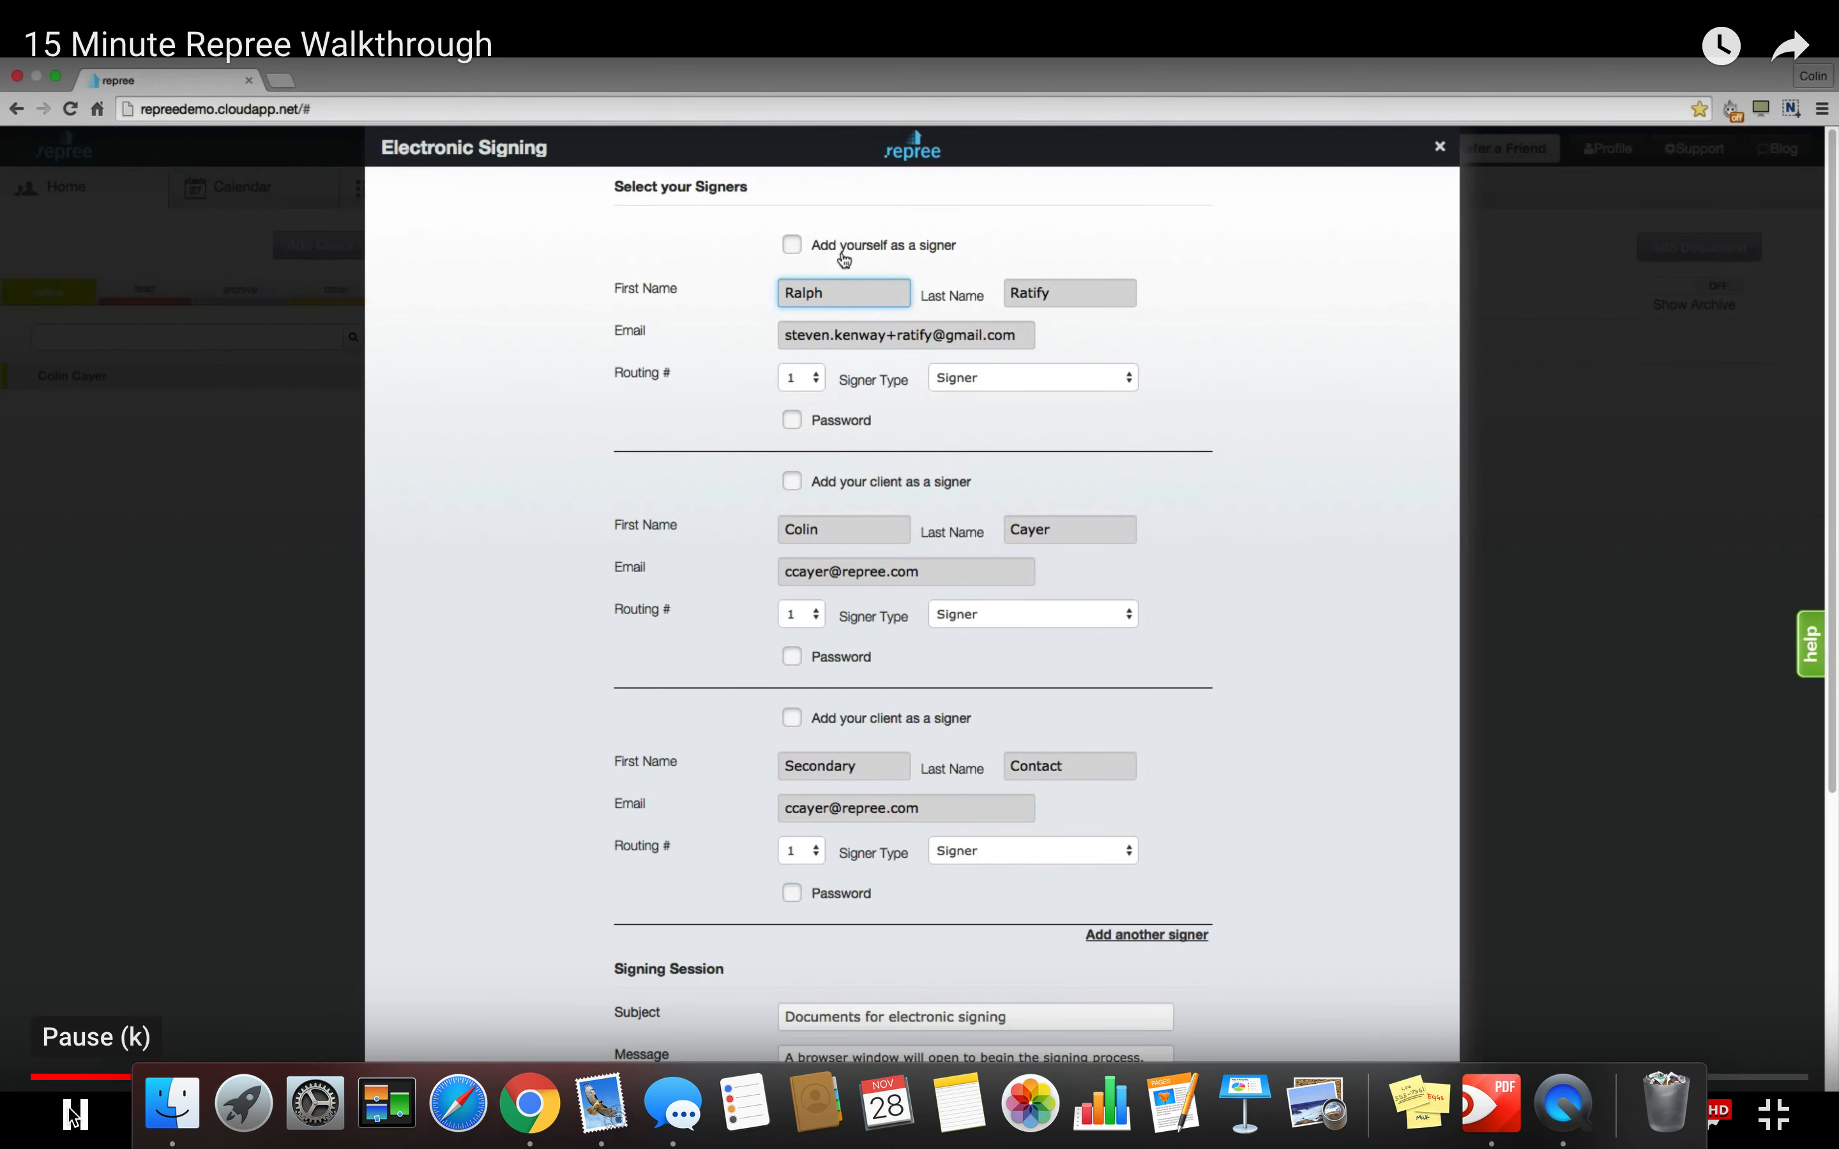
pyautogui.click(793, 247)
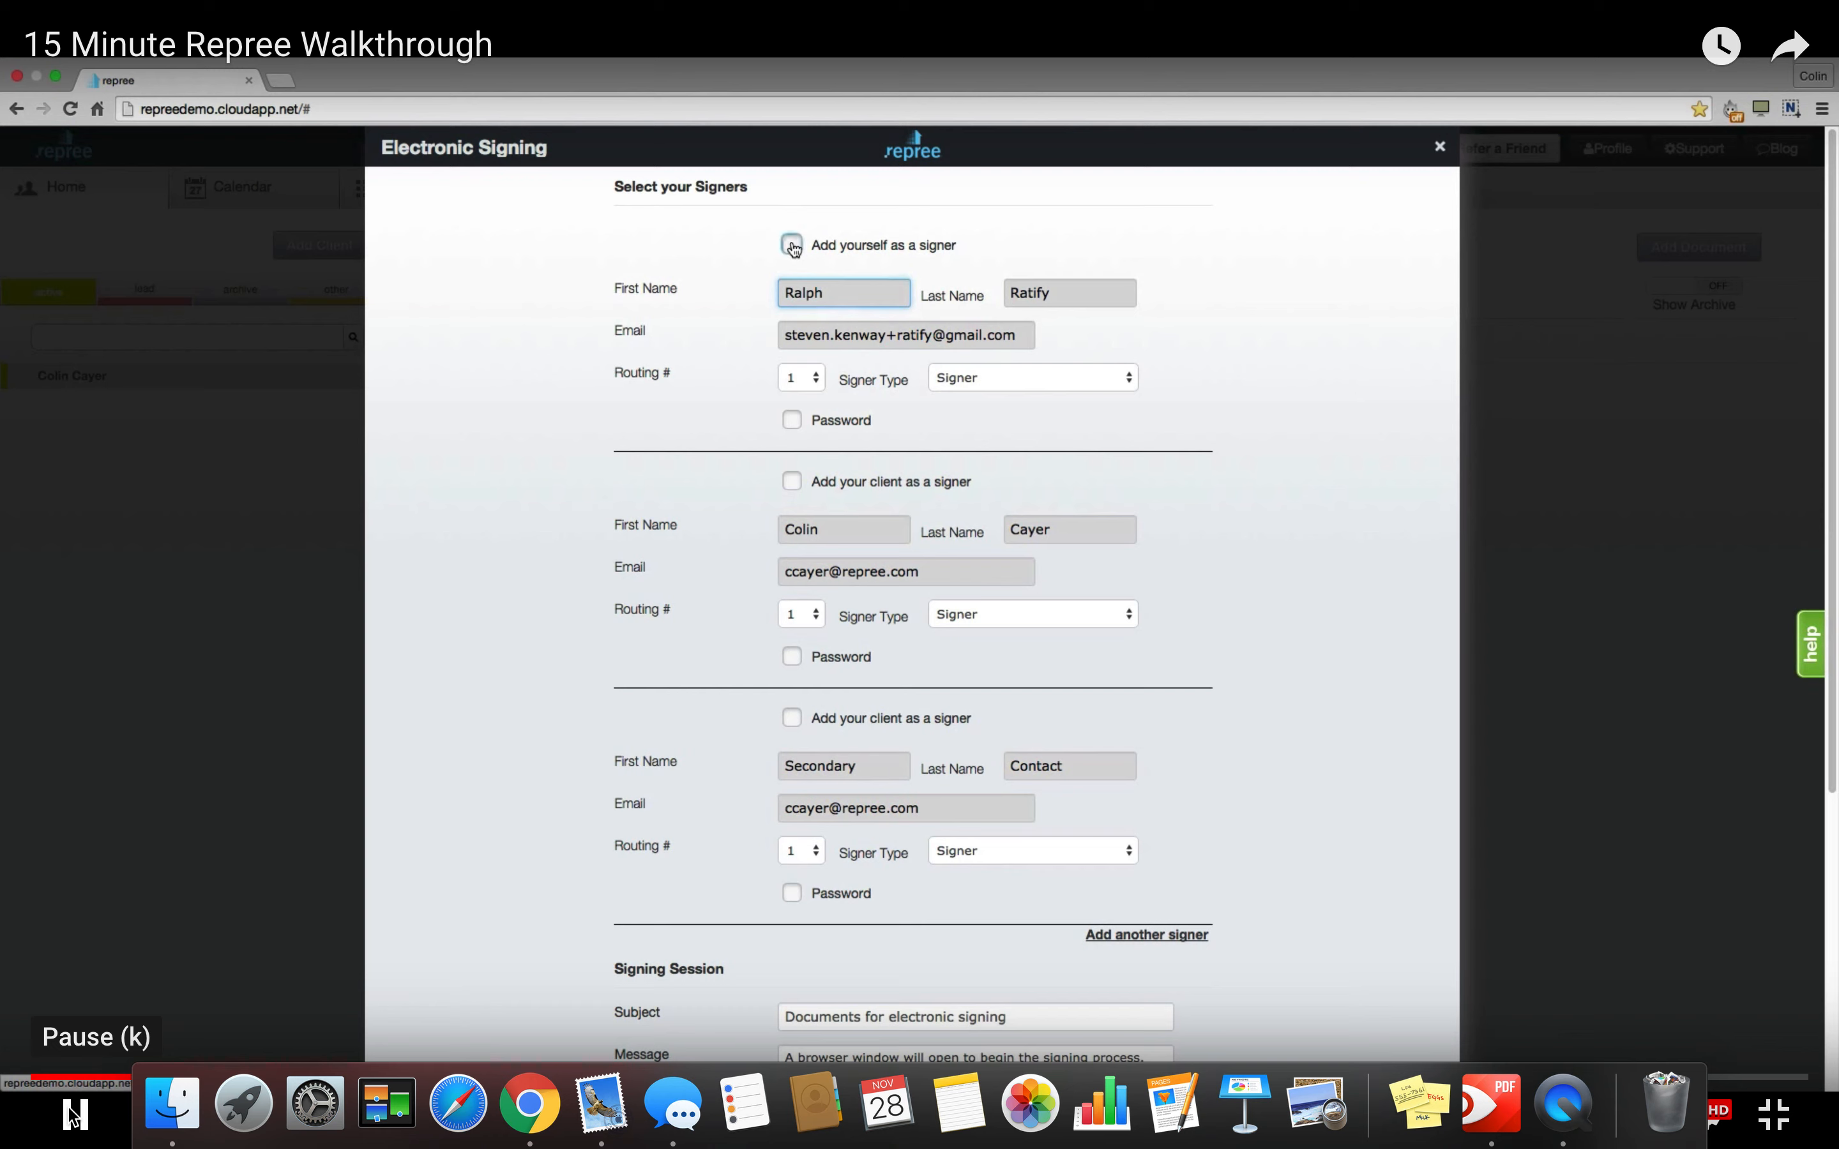
pyautogui.click(791, 482)
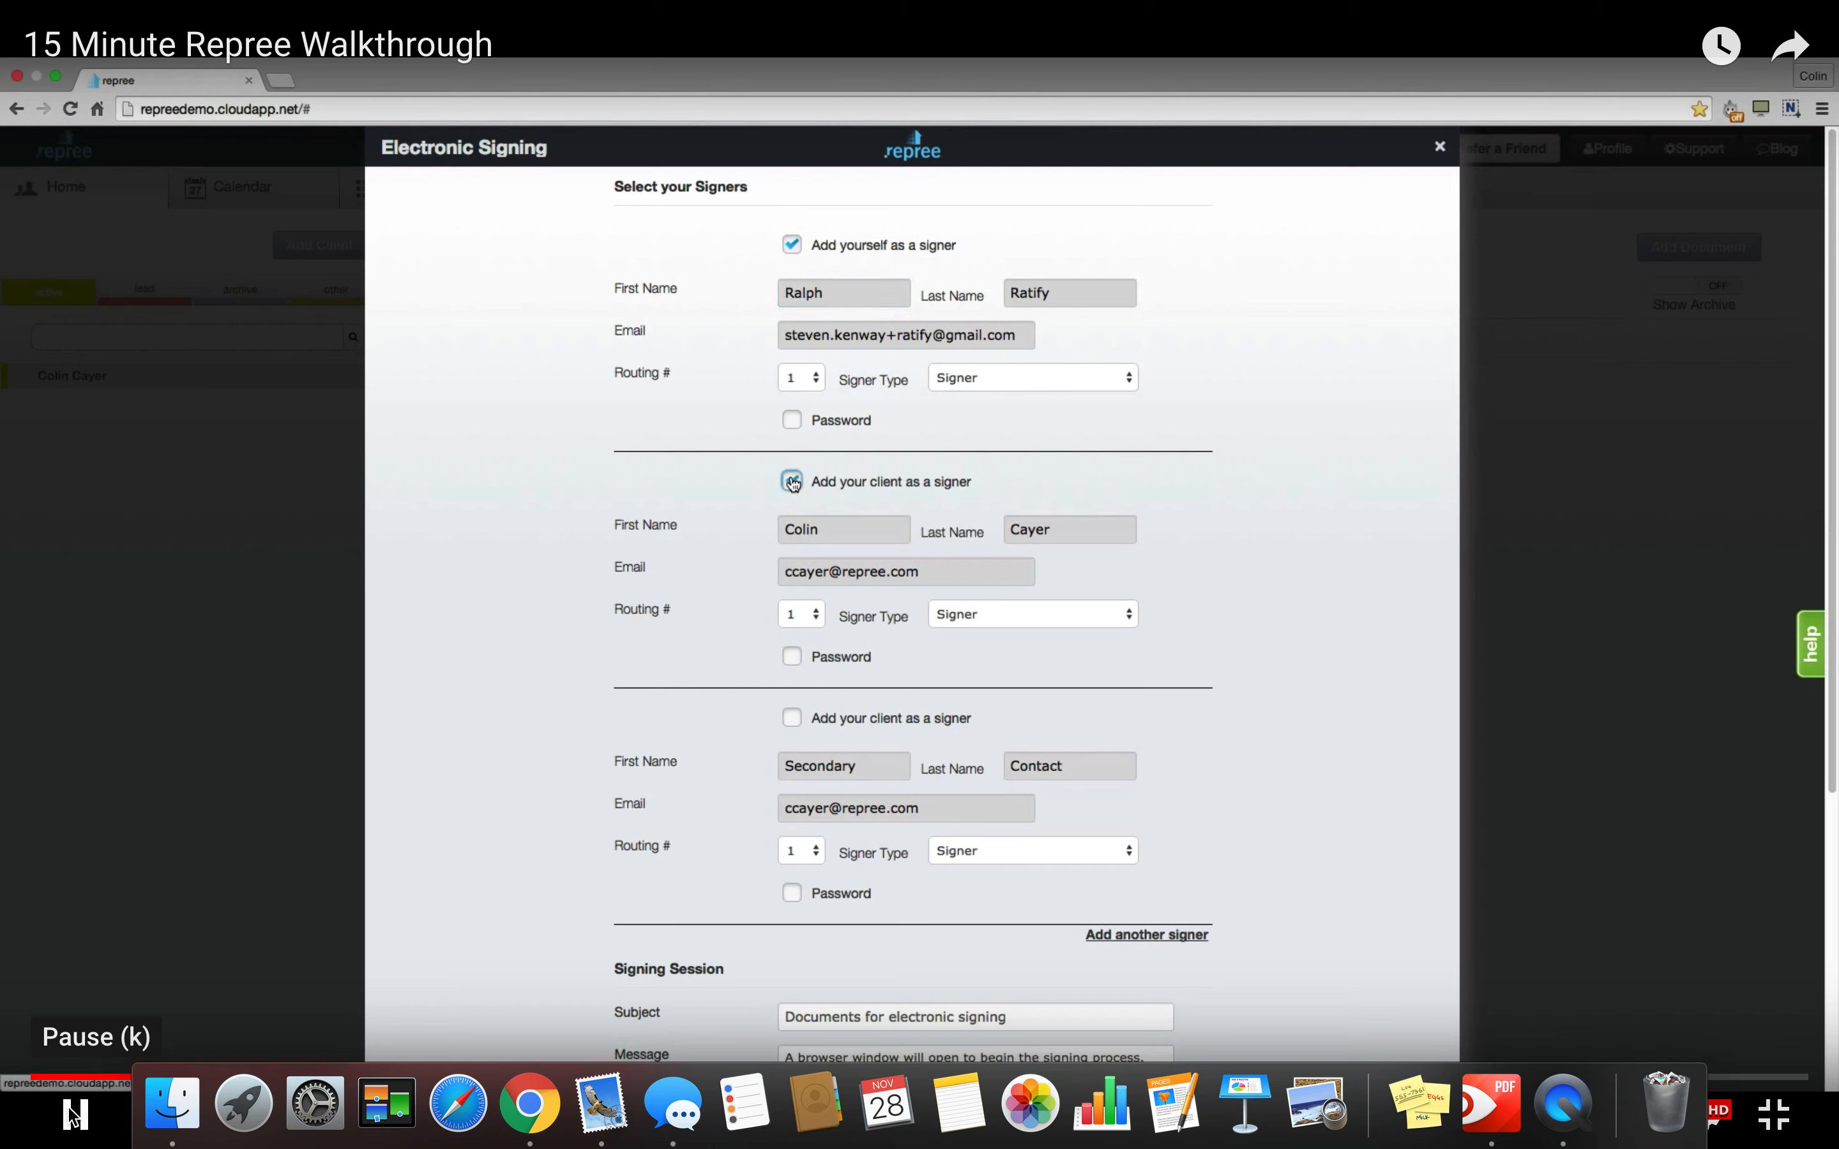
pyautogui.click(803, 614)
pyautogui.click(807, 630)
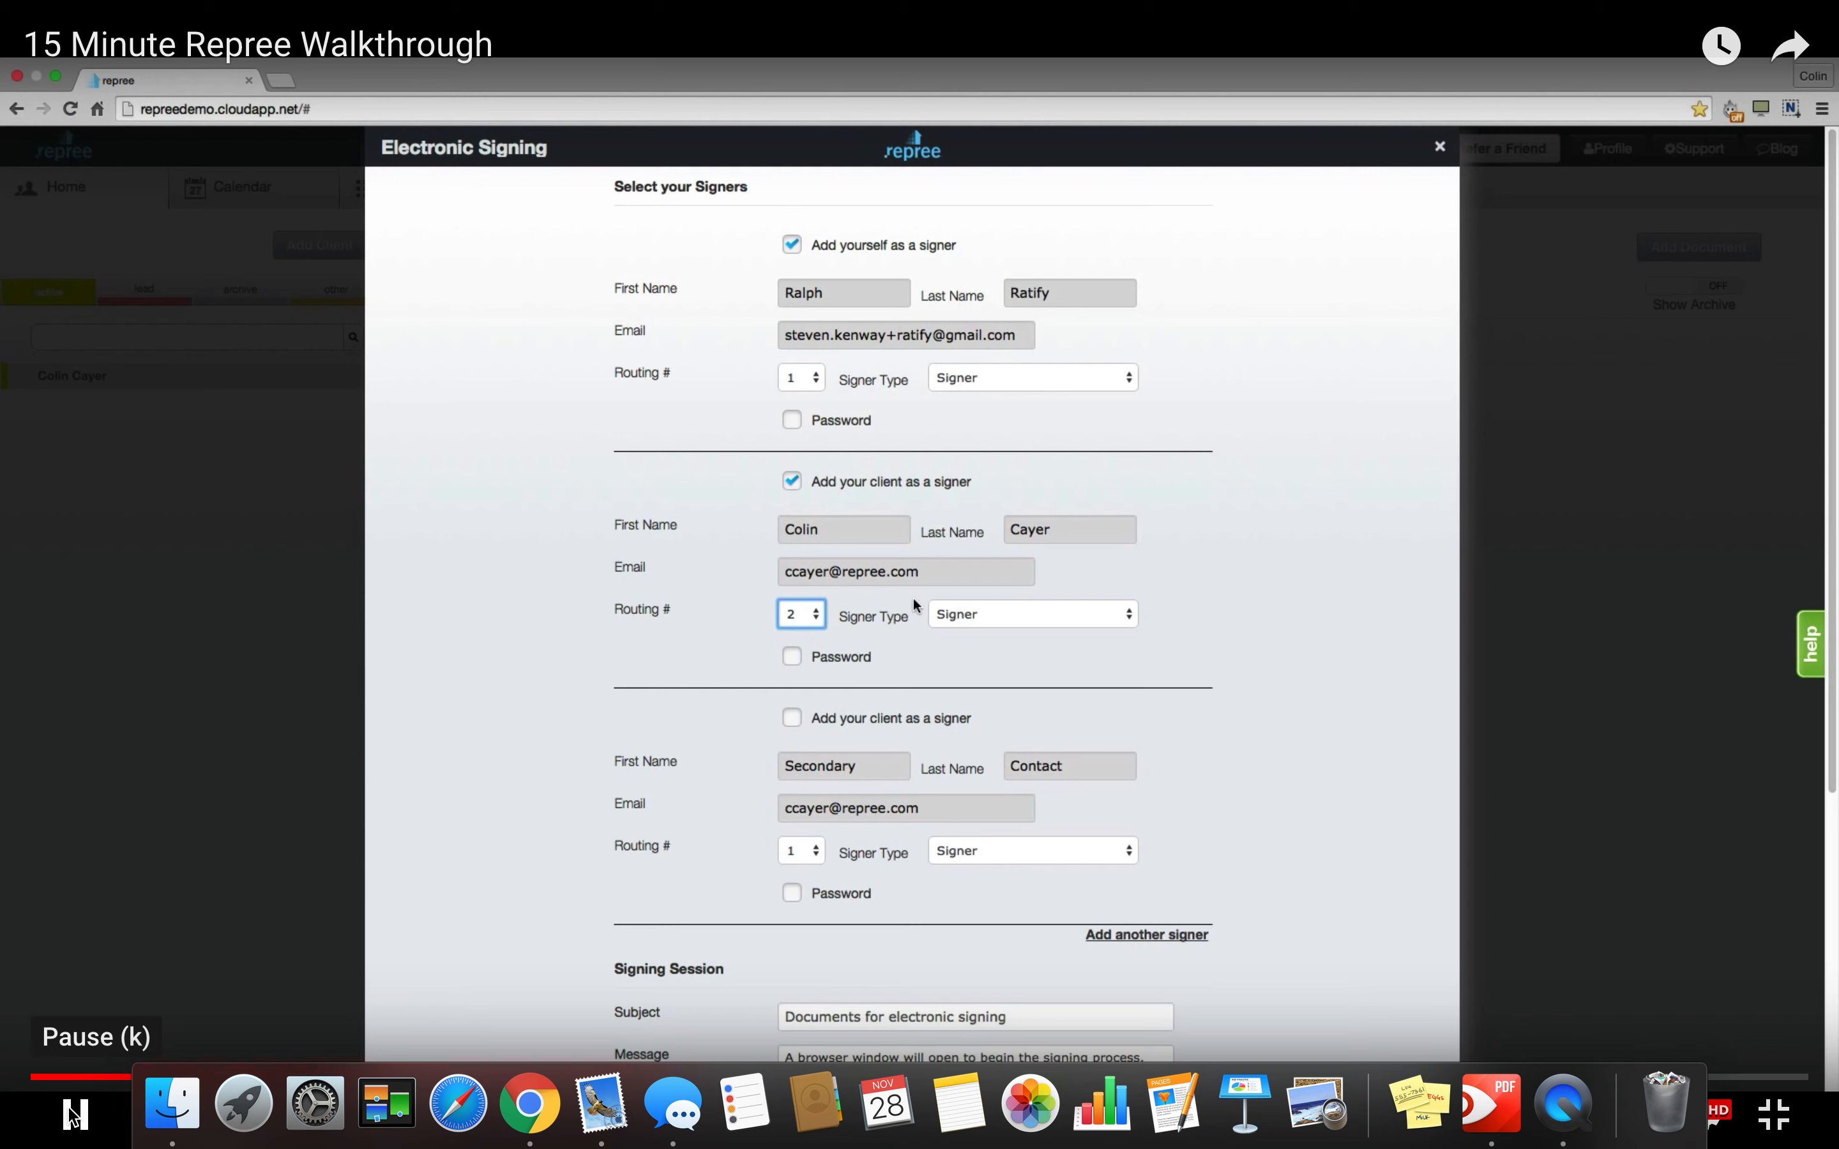
pyautogui.click(1127, 616)
pyautogui.click(1128, 615)
pyautogui.click(1128, 615)
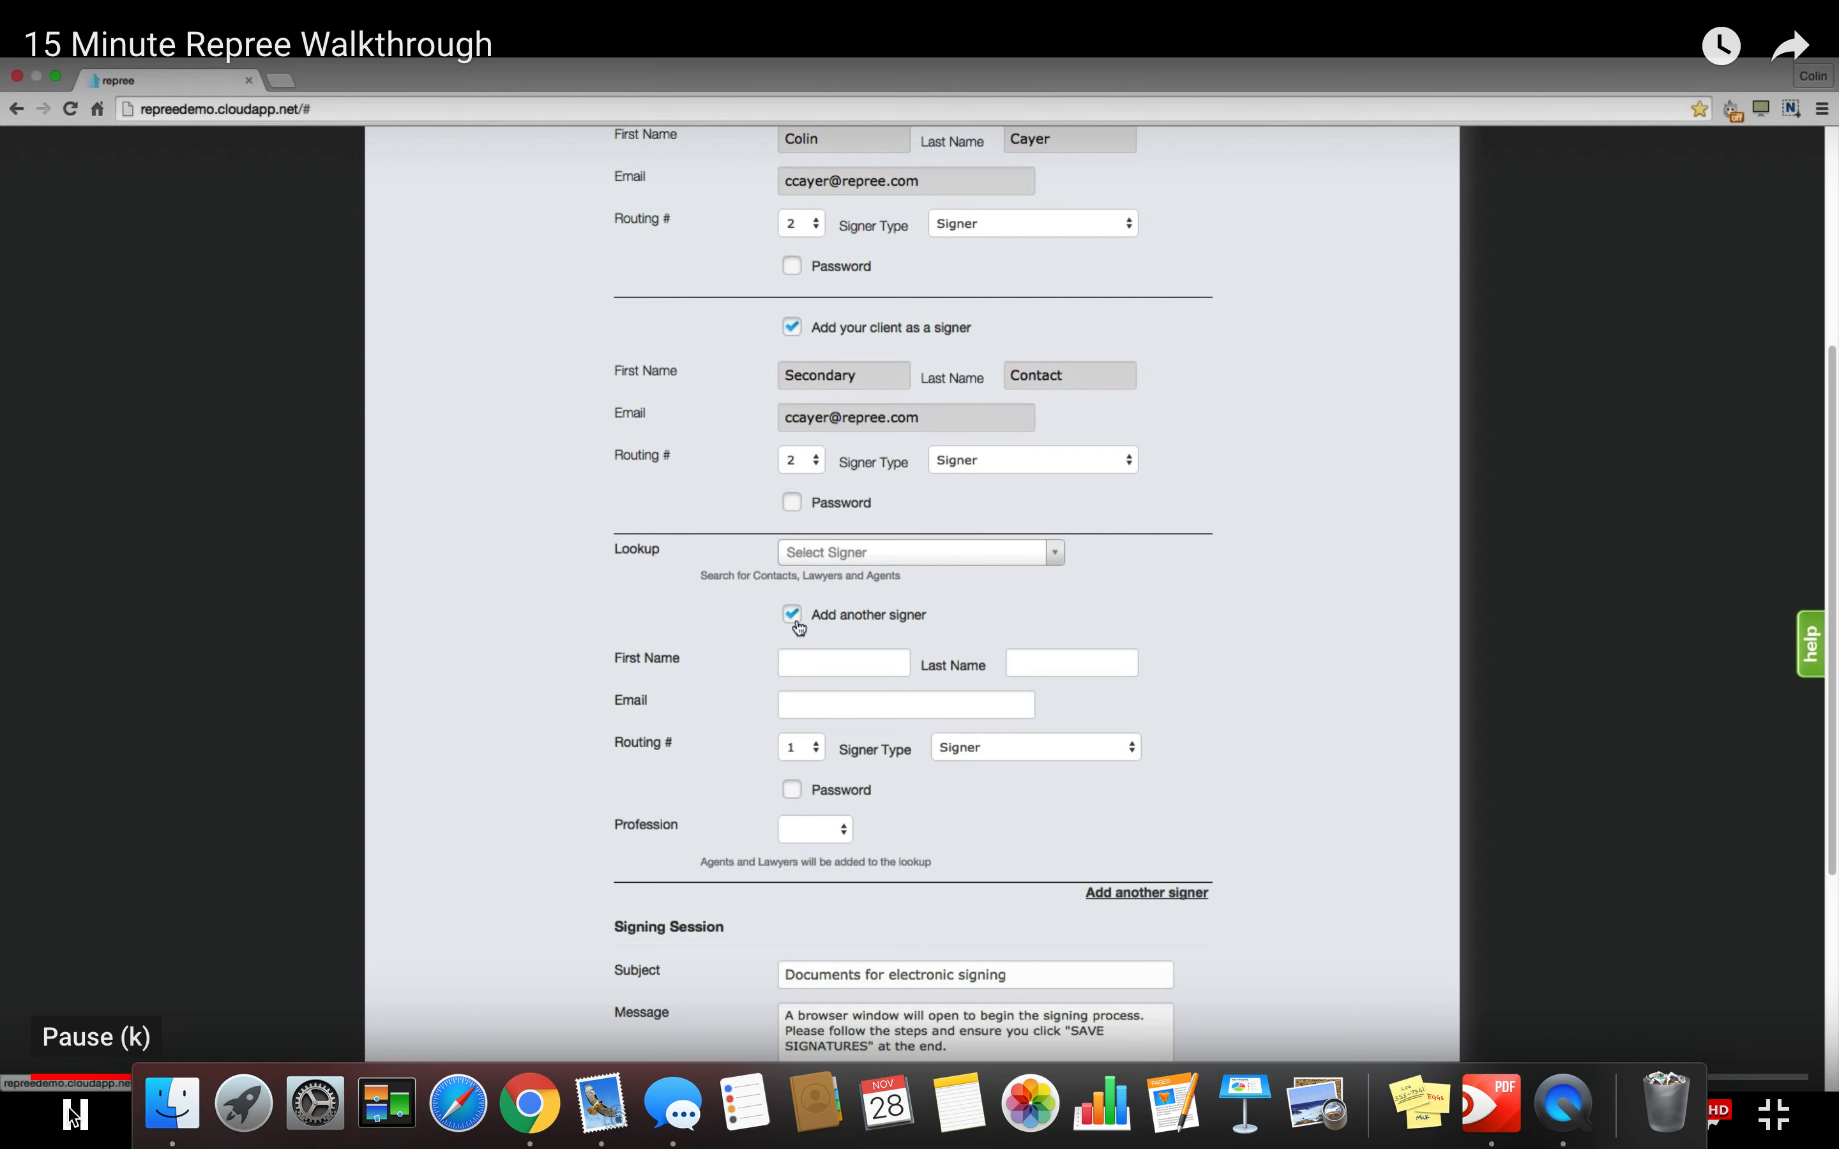
# Pause the walkthrough, then resume it to reach the document tagging screen.
pyautogui.click(67, 1106)
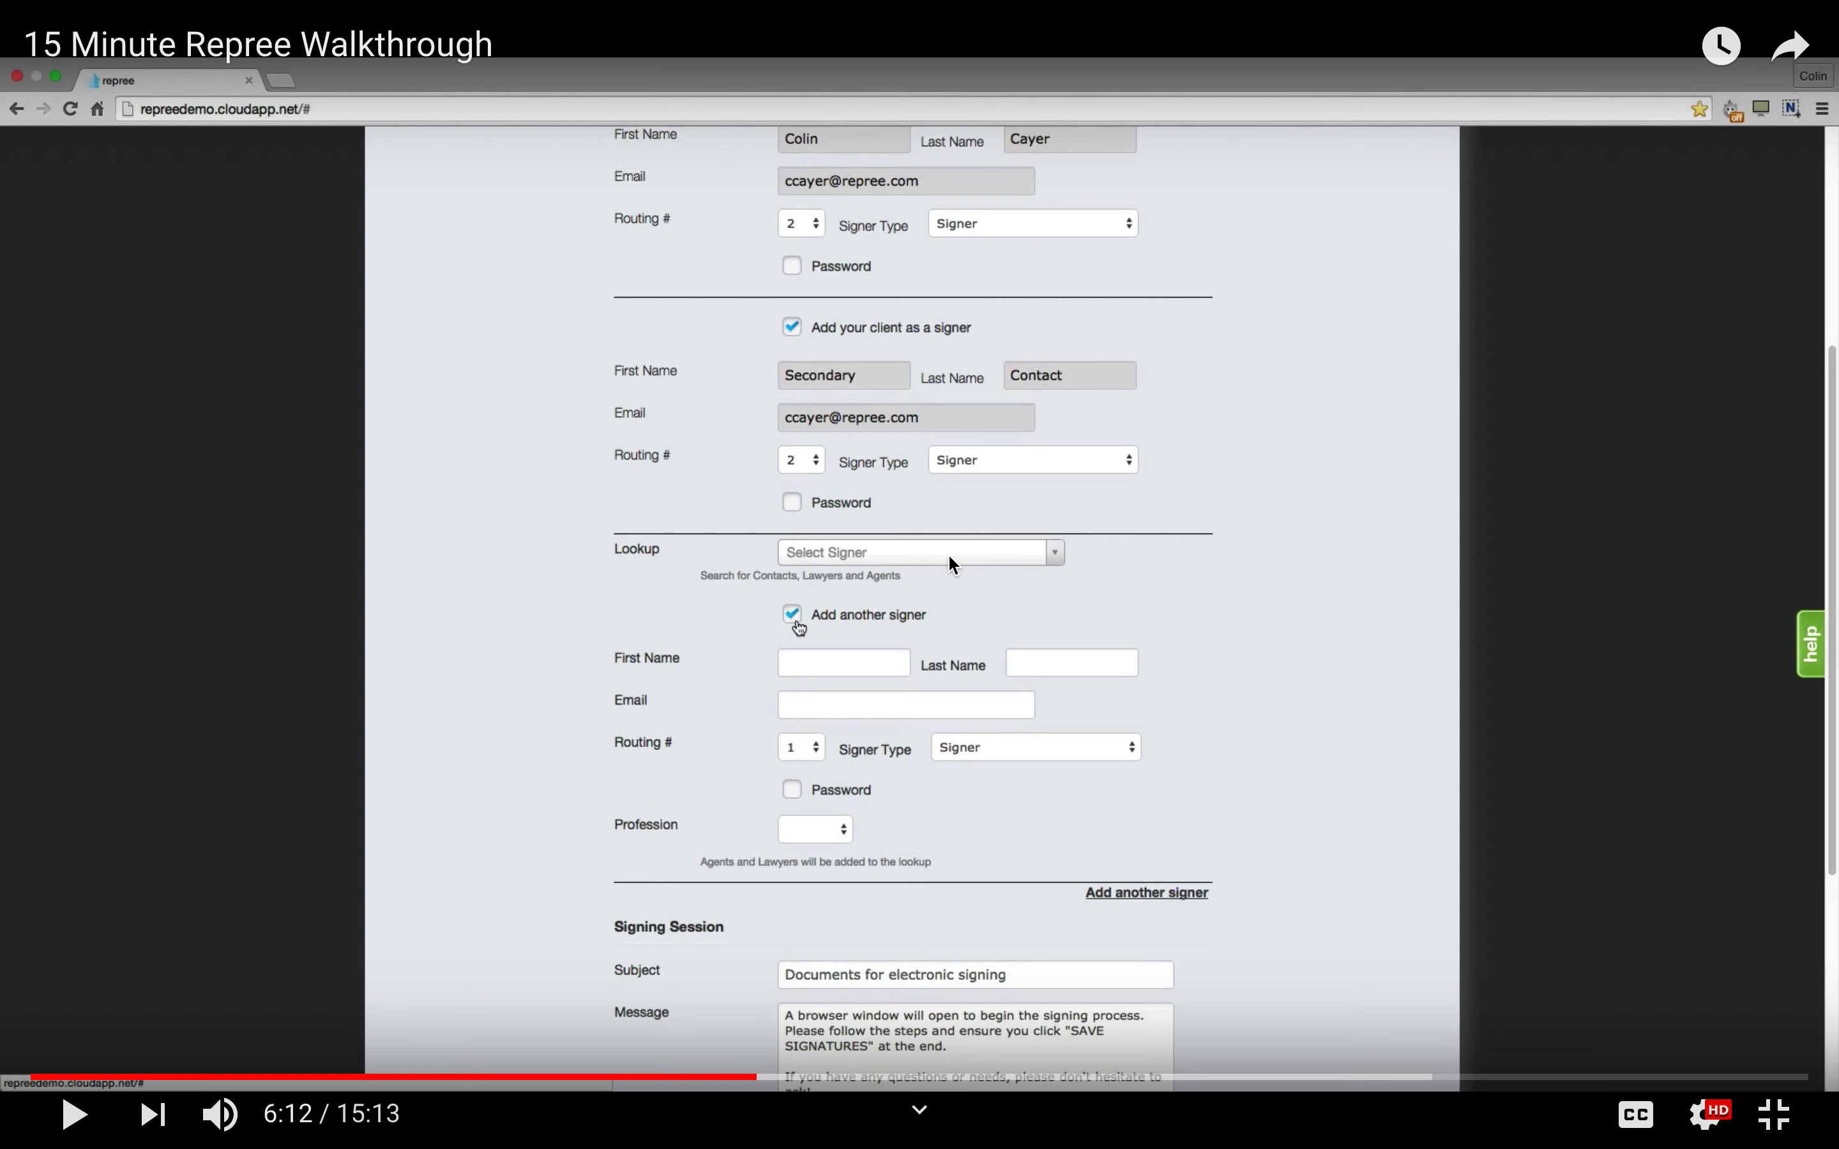
pyautogui.click(72, 1115)
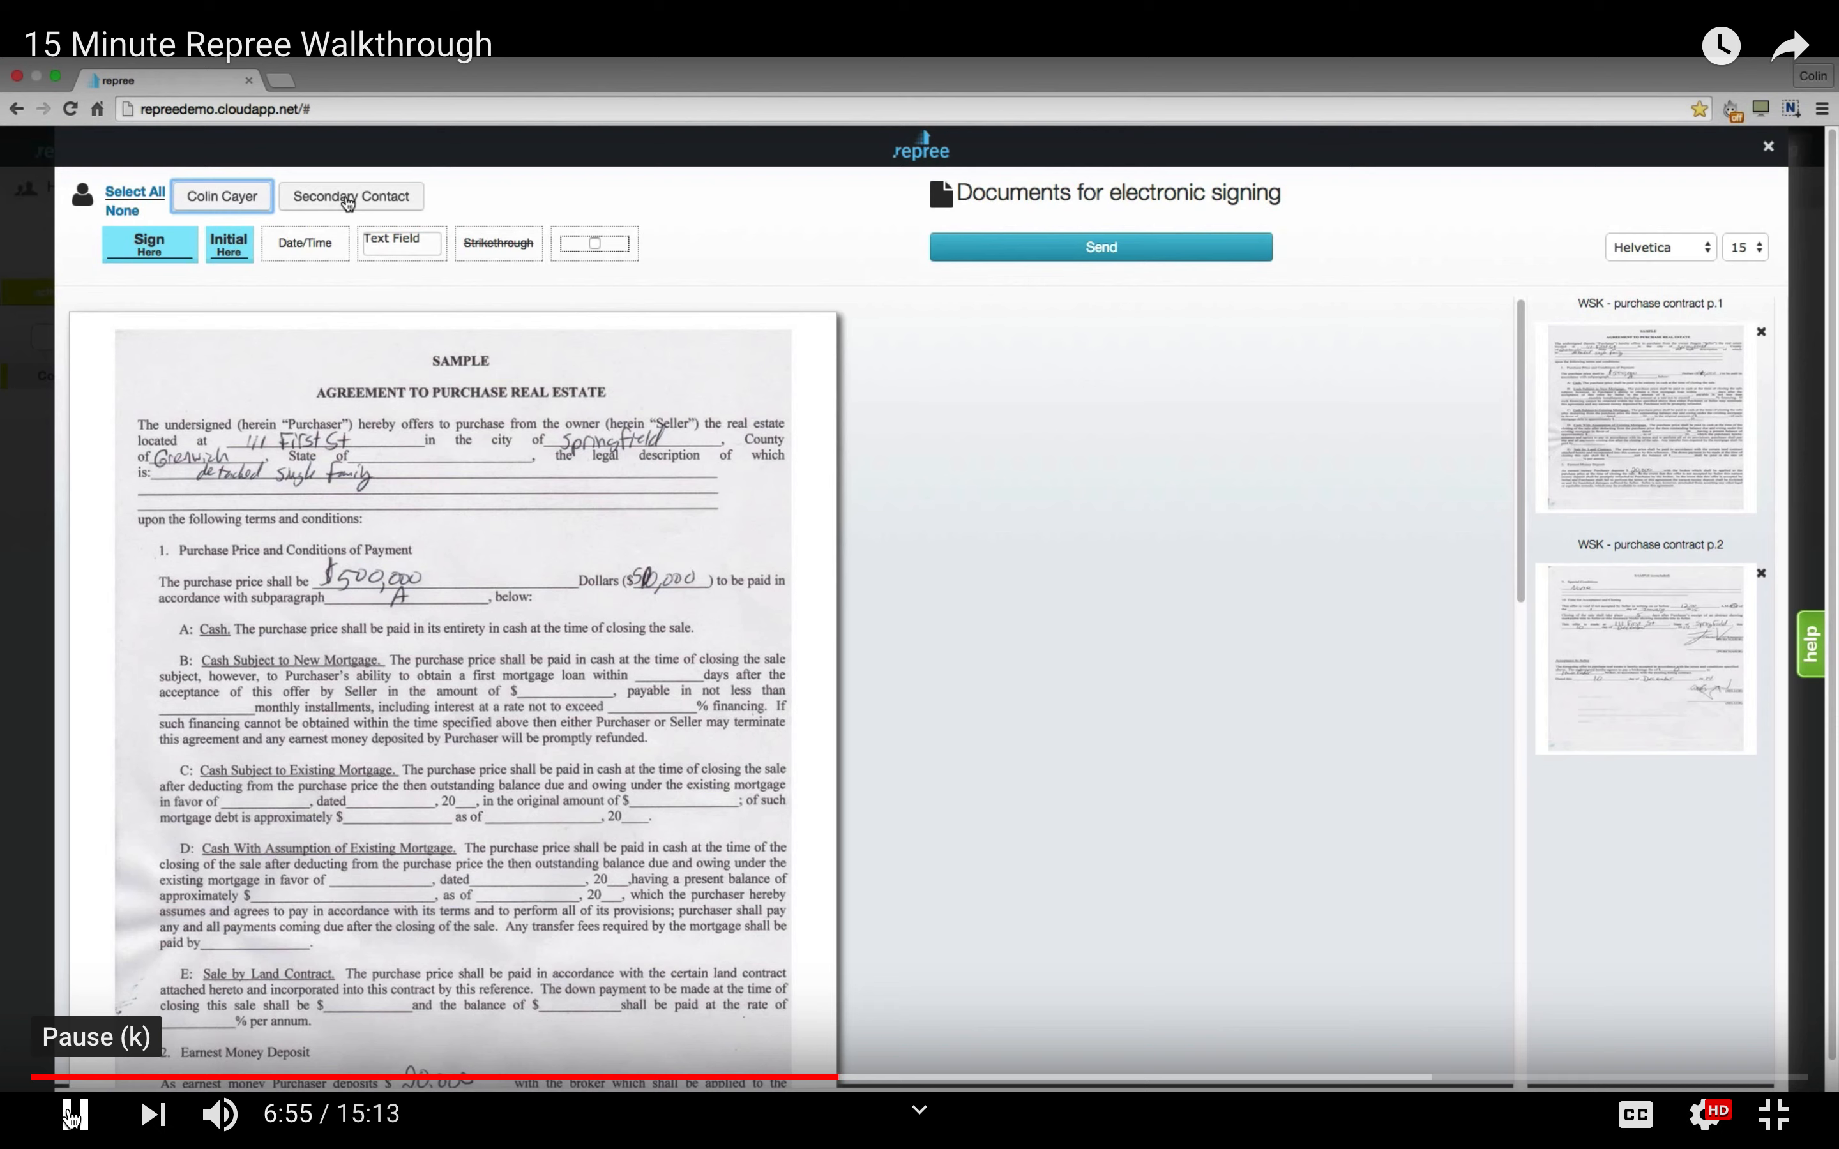
# Try each signer selection, reselect both signers, and scroll to page 2's signature area.
pyautogui.click(134, 193)
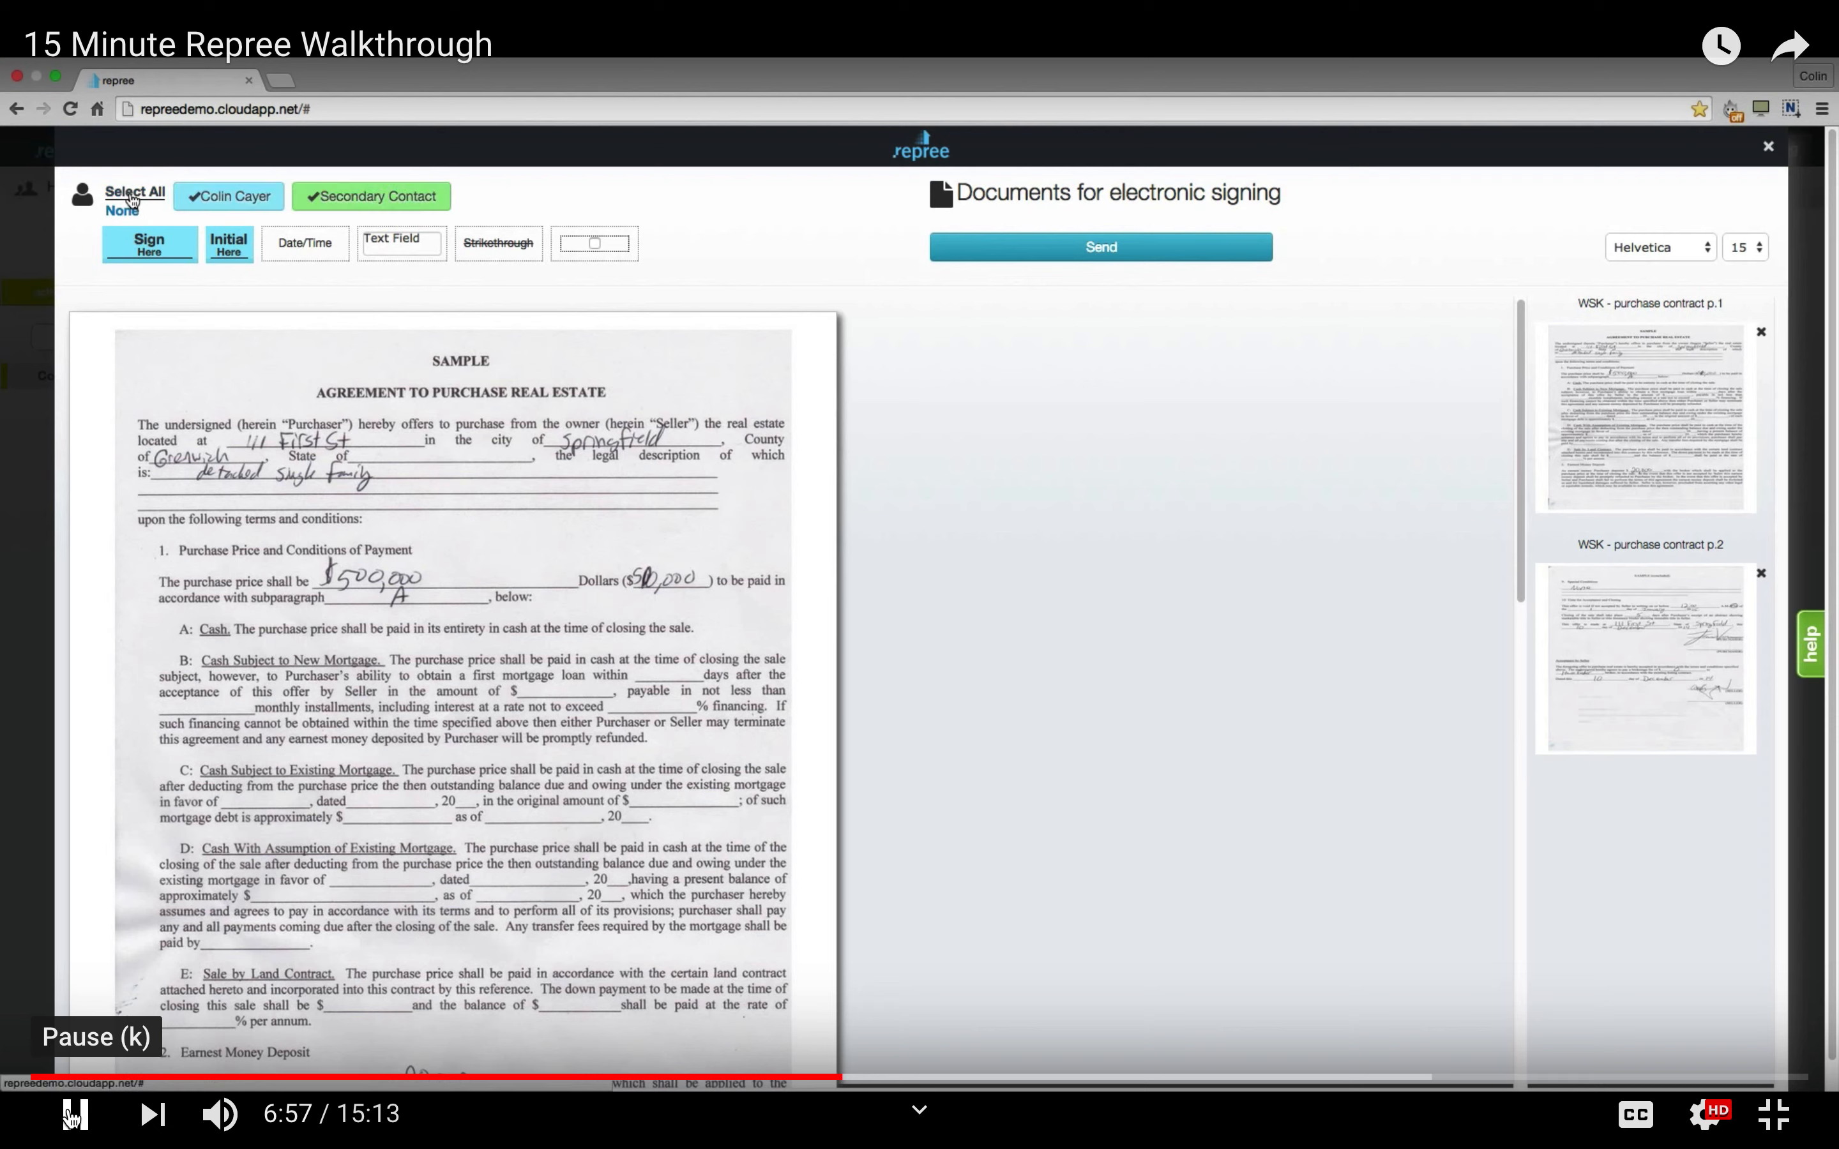
pyautogui.click(121, 212)
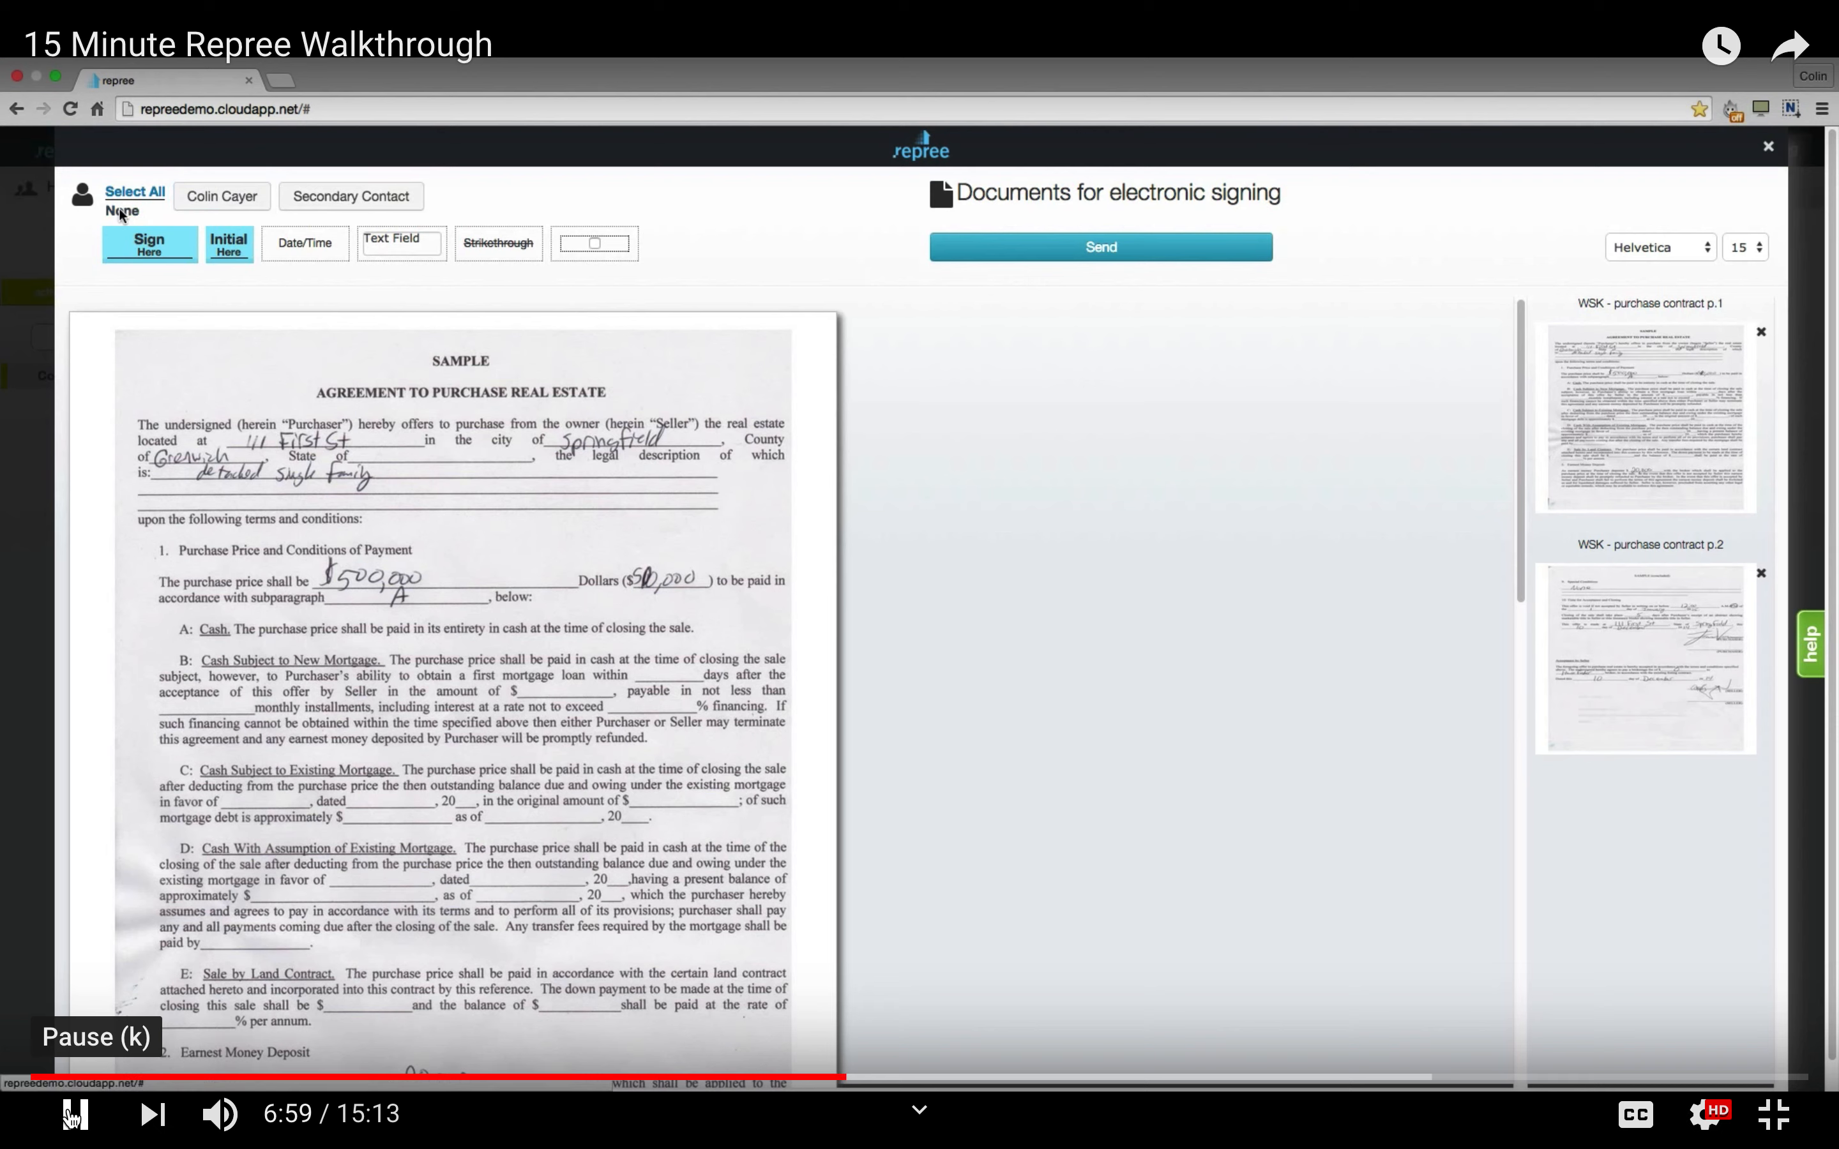
pyautogui.click(214, 202)
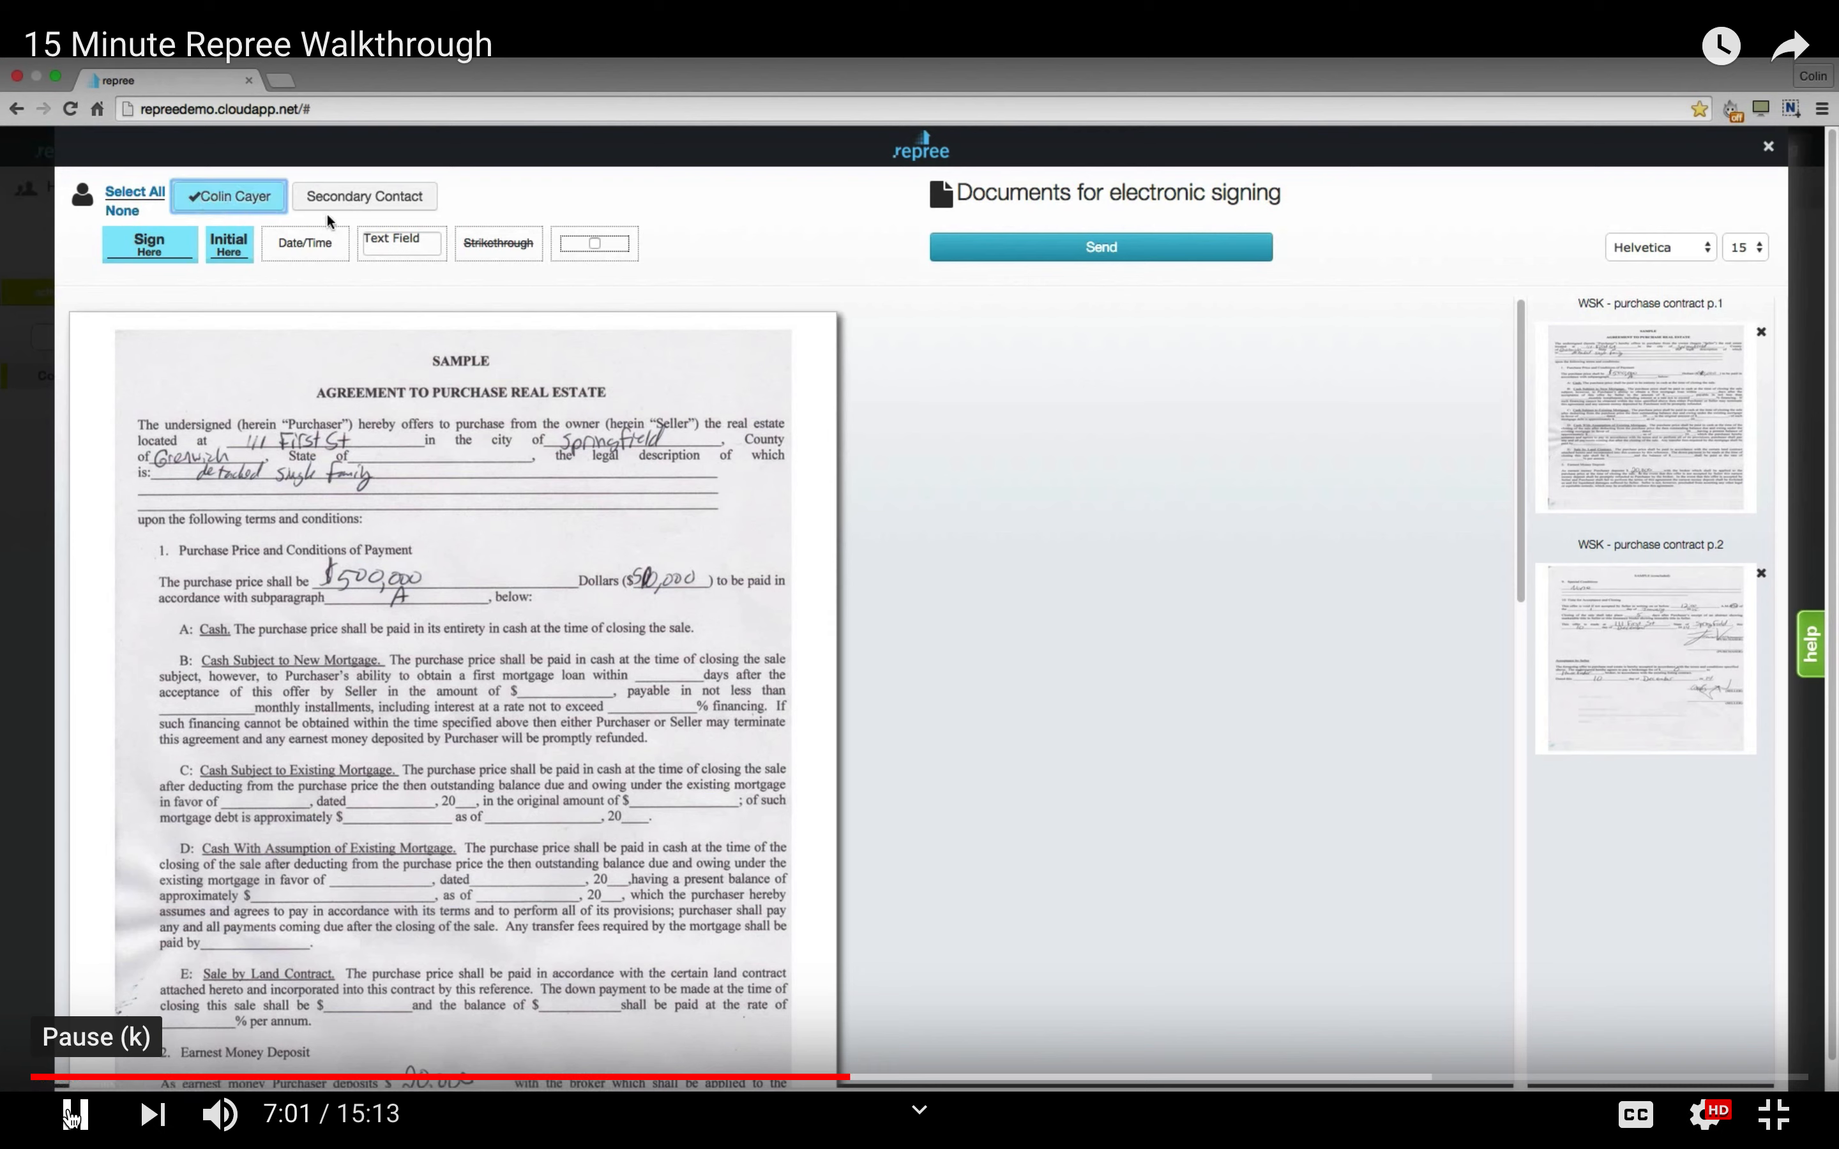
pyautogui.click(356, 202)
pyautogui.click(225, 204)
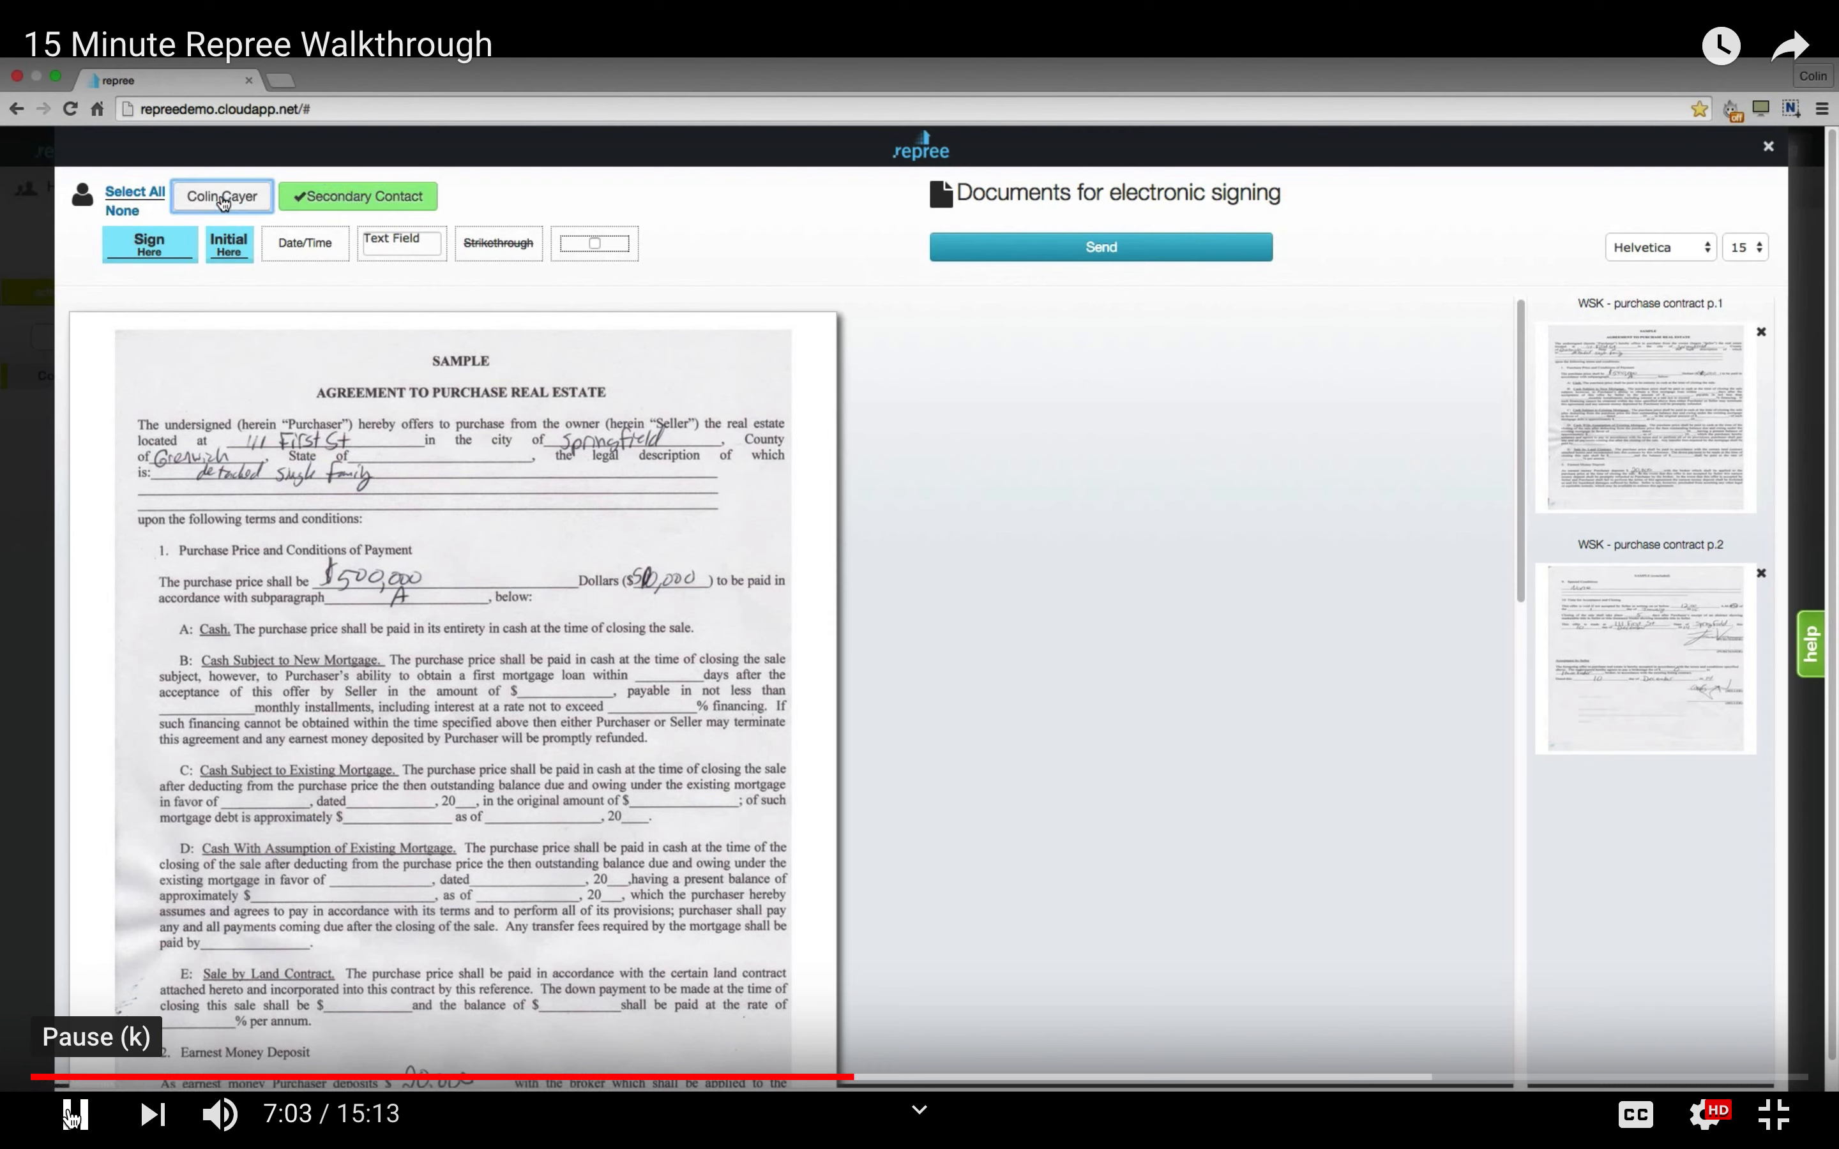
pyautogui.click(330, 199)
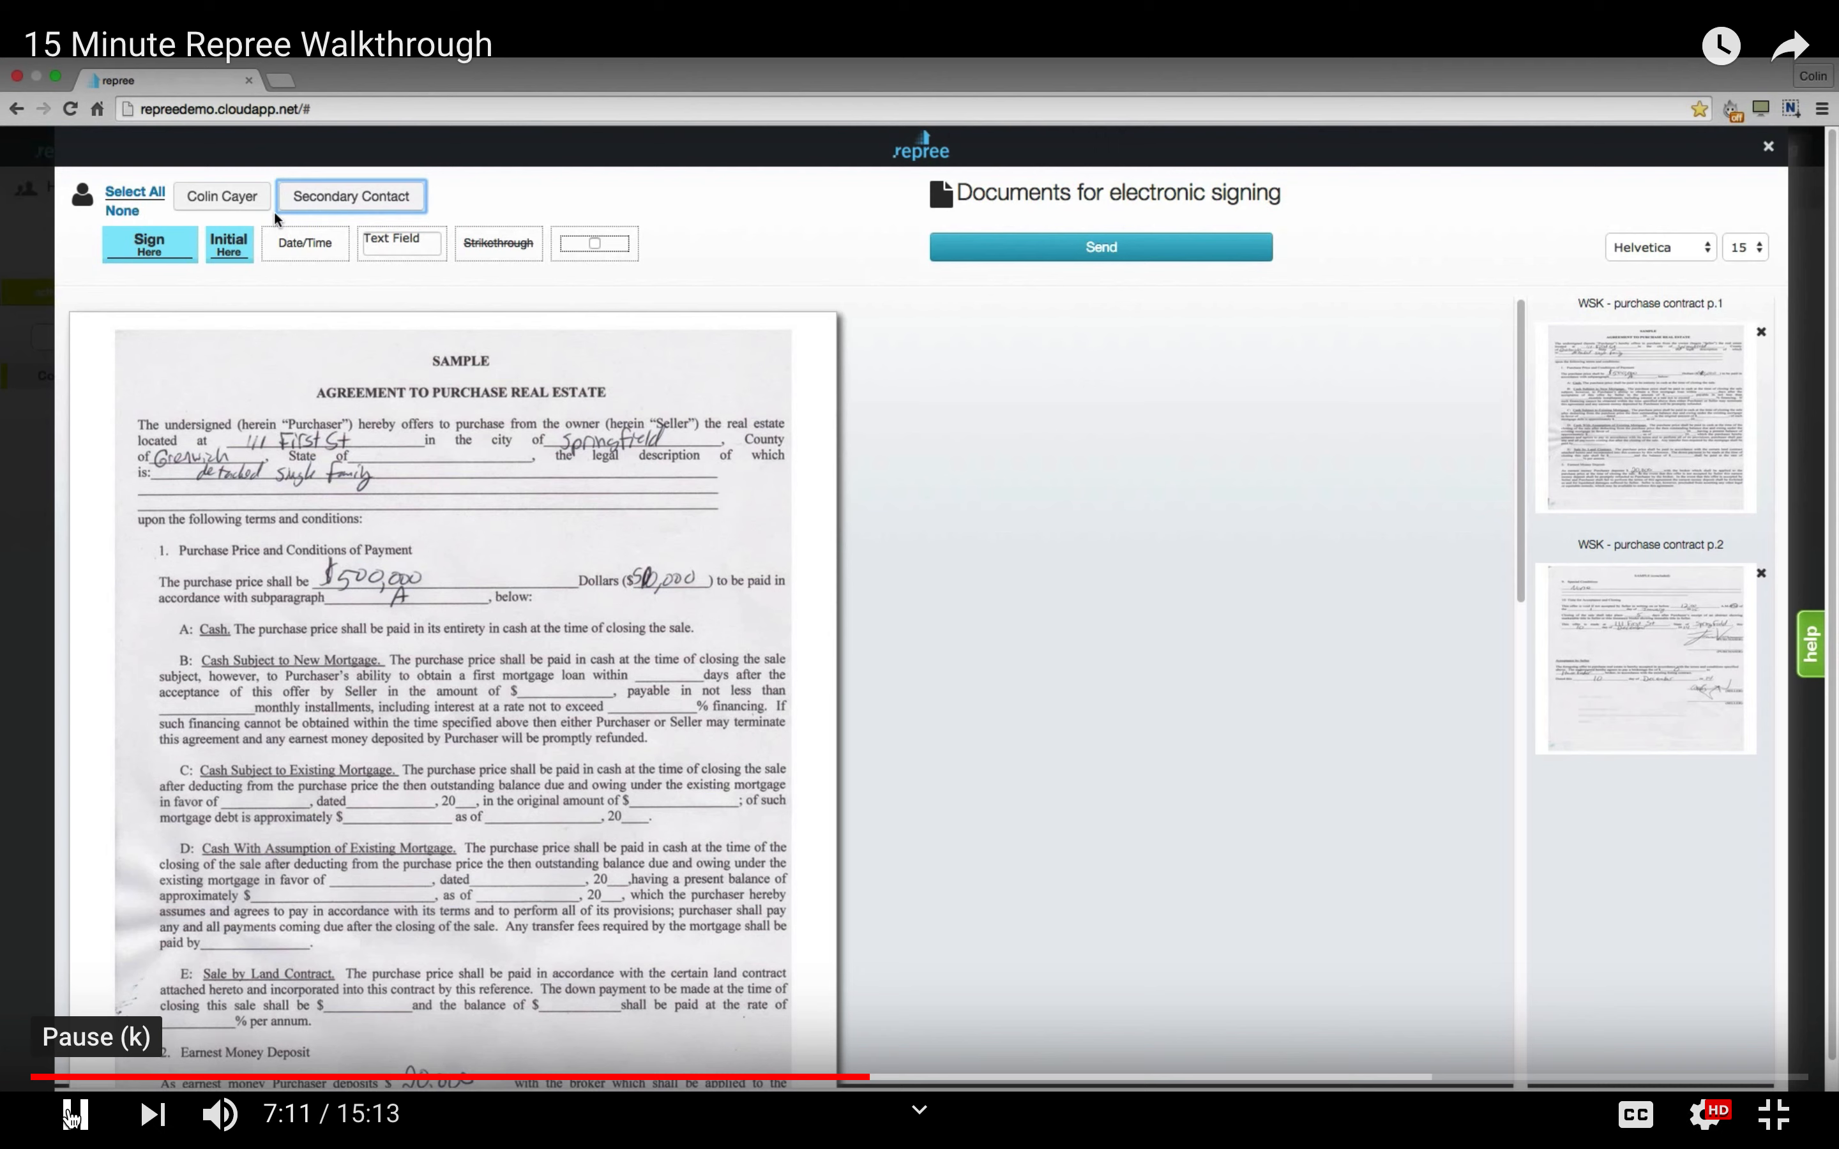
pyautogui.click(127, 195)
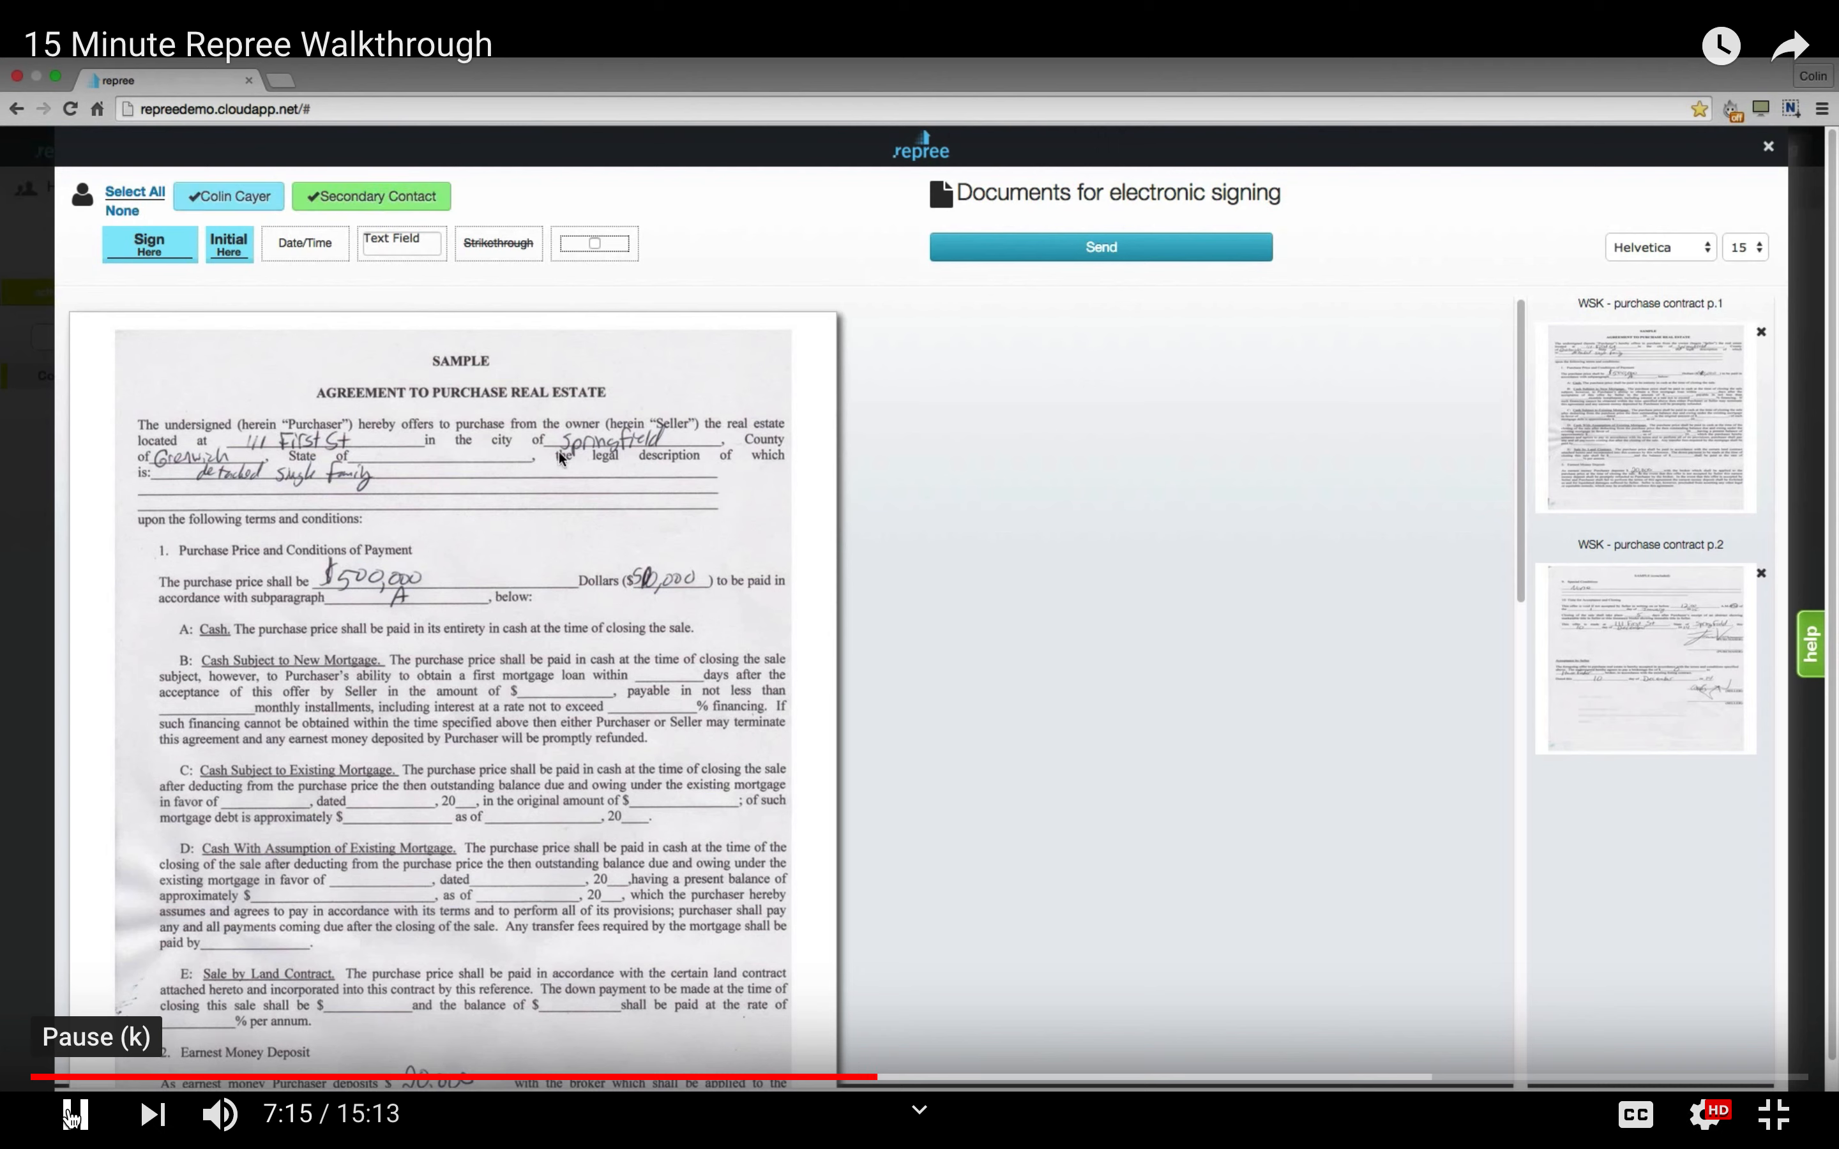
pyautogui.scroll(-20, 560, 459)
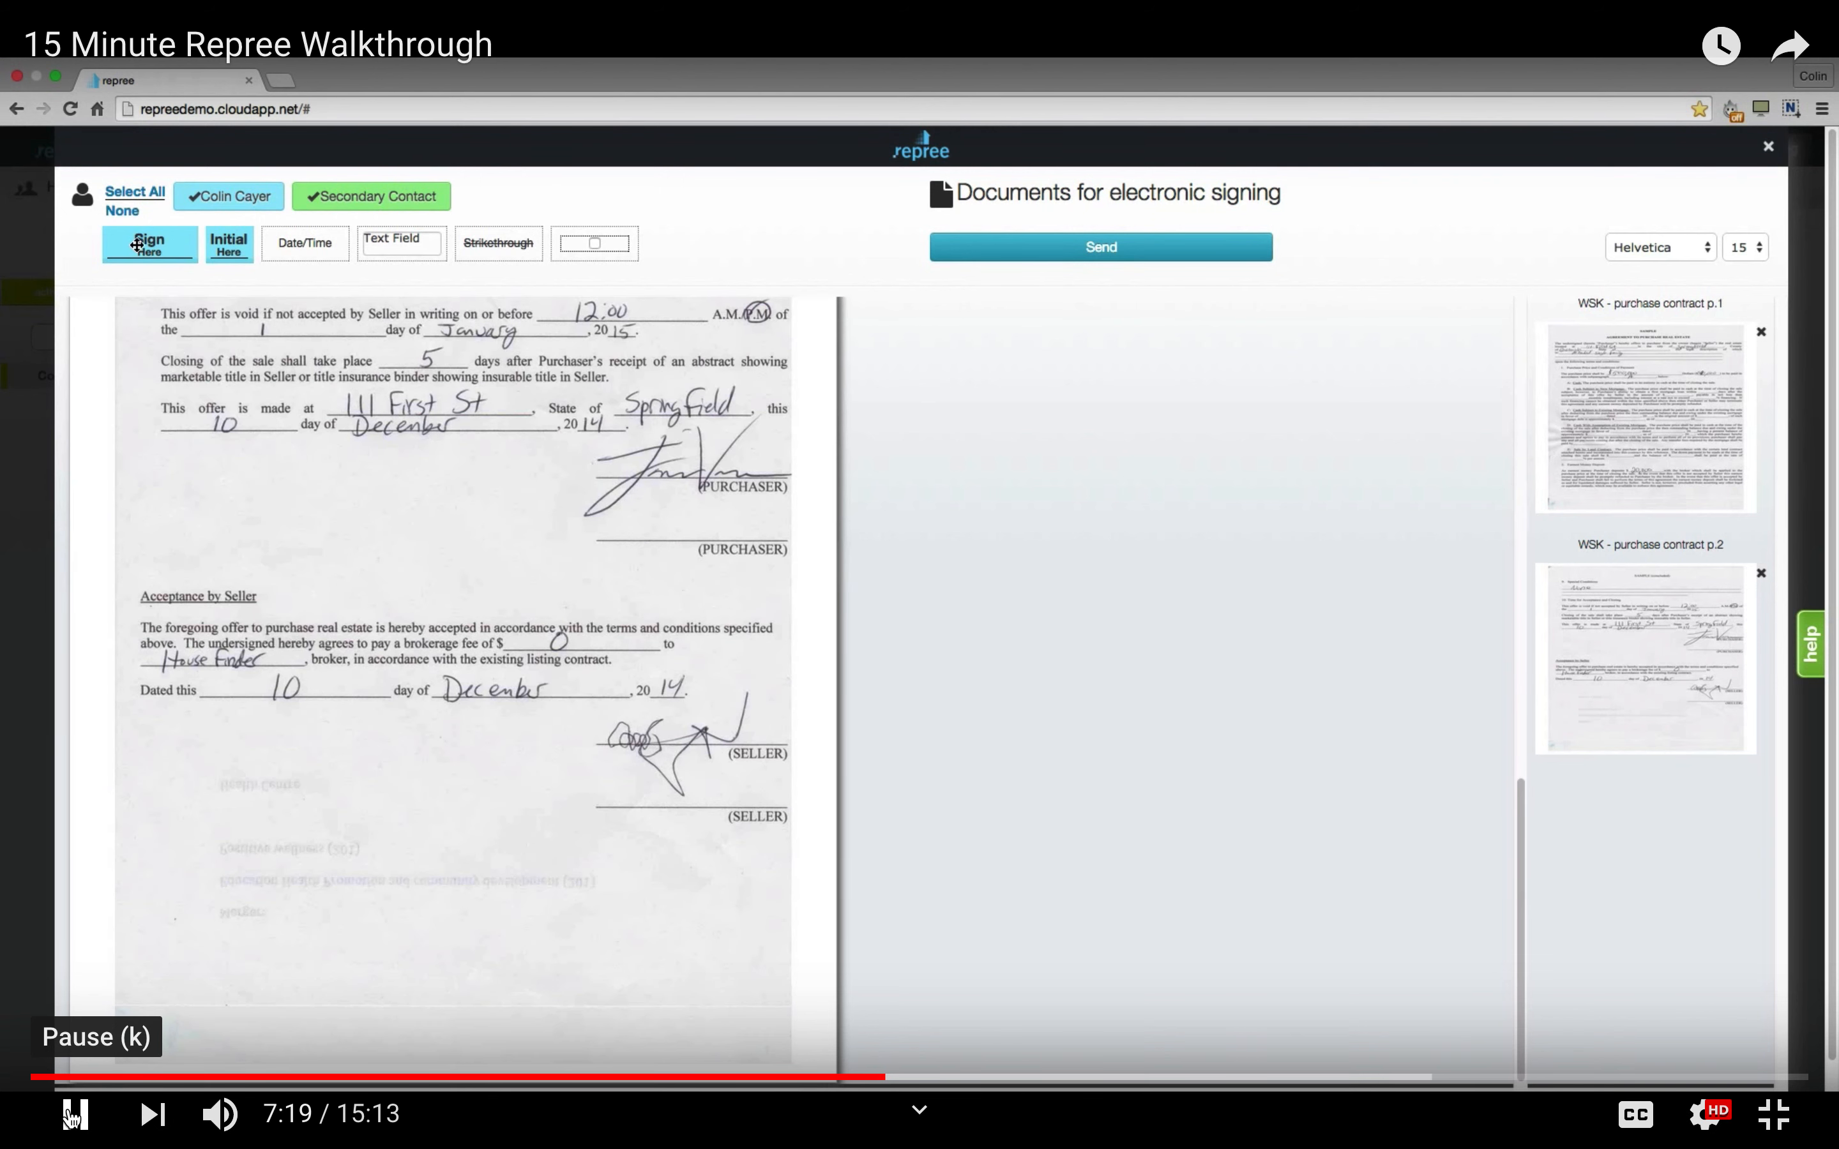
# Drag a Sign Here field onto the agreement near the offer's location line, then pause the video.
pyautogui.moveTo(137, 245); pyautogui.dragTo(455, 506)
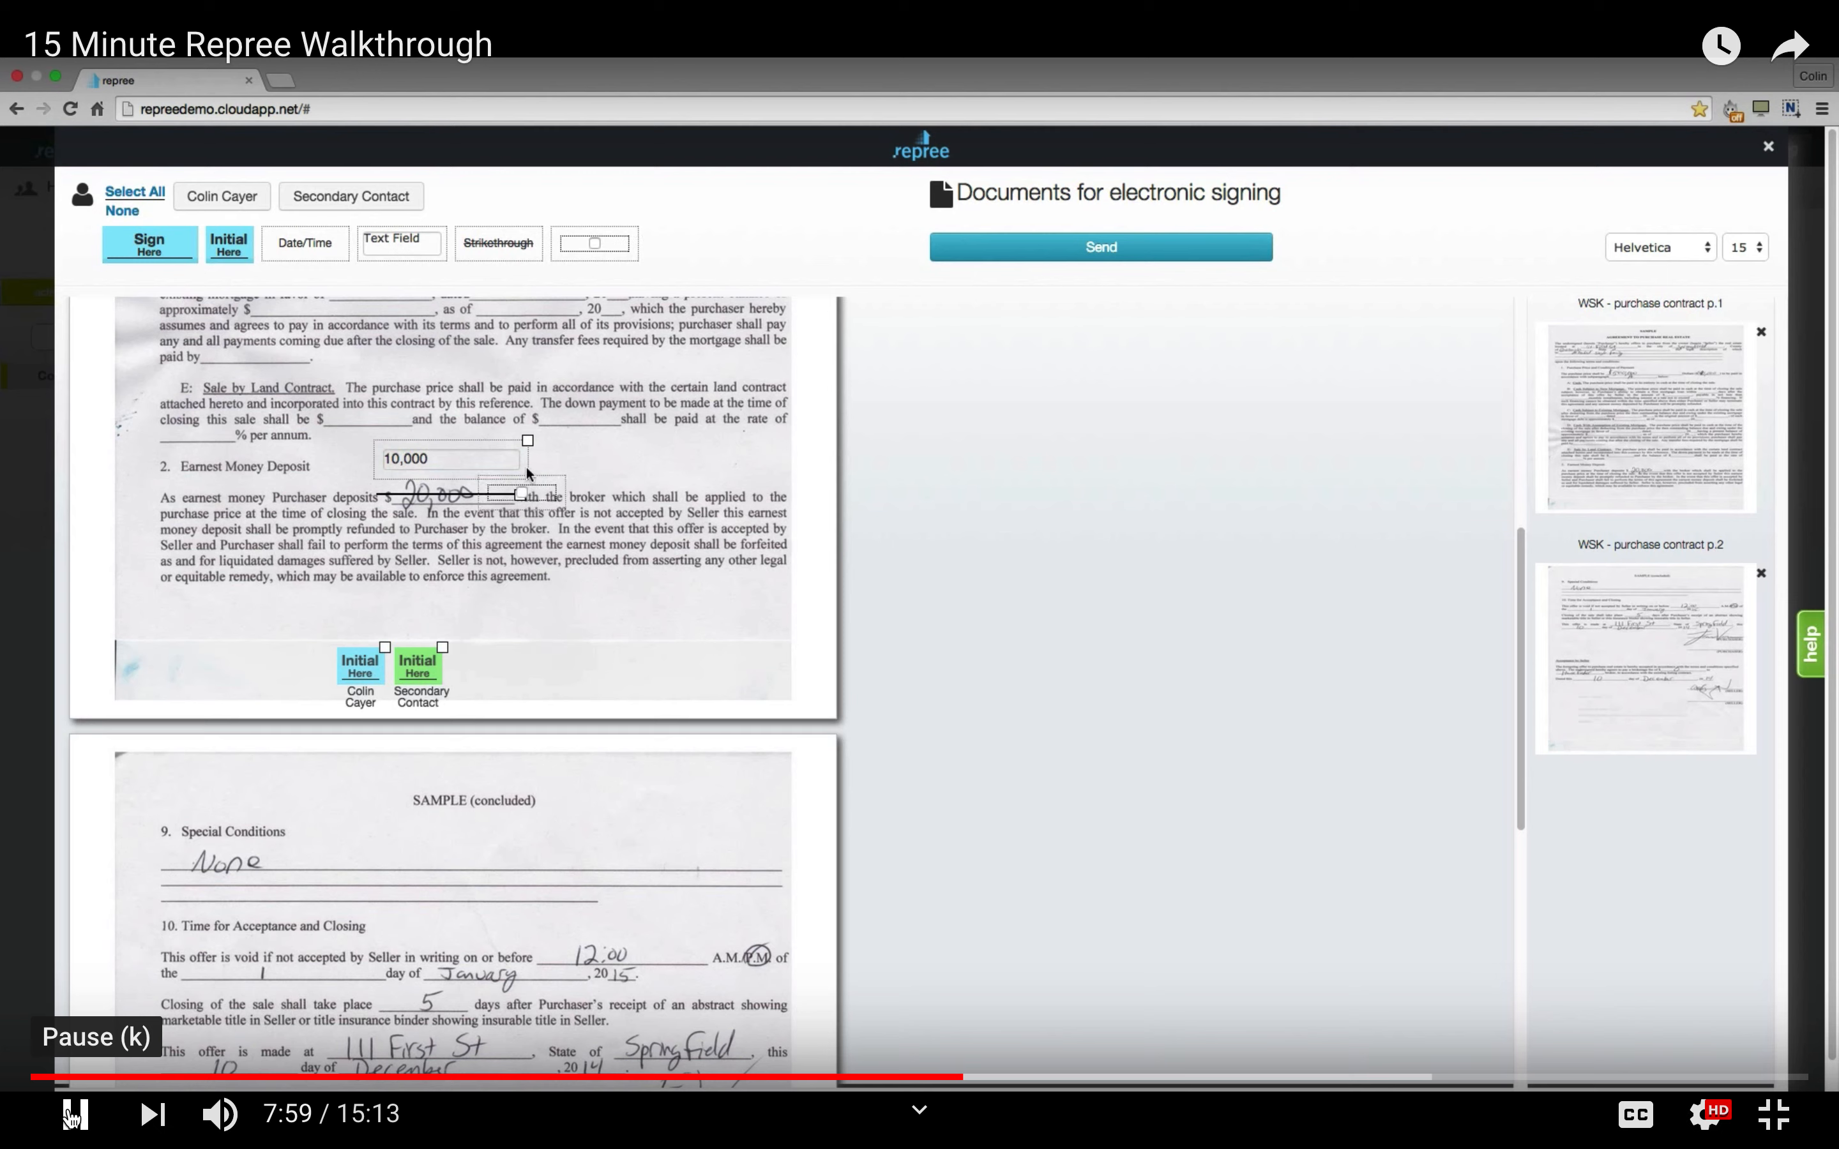
pyautogui.click(73, 1116)
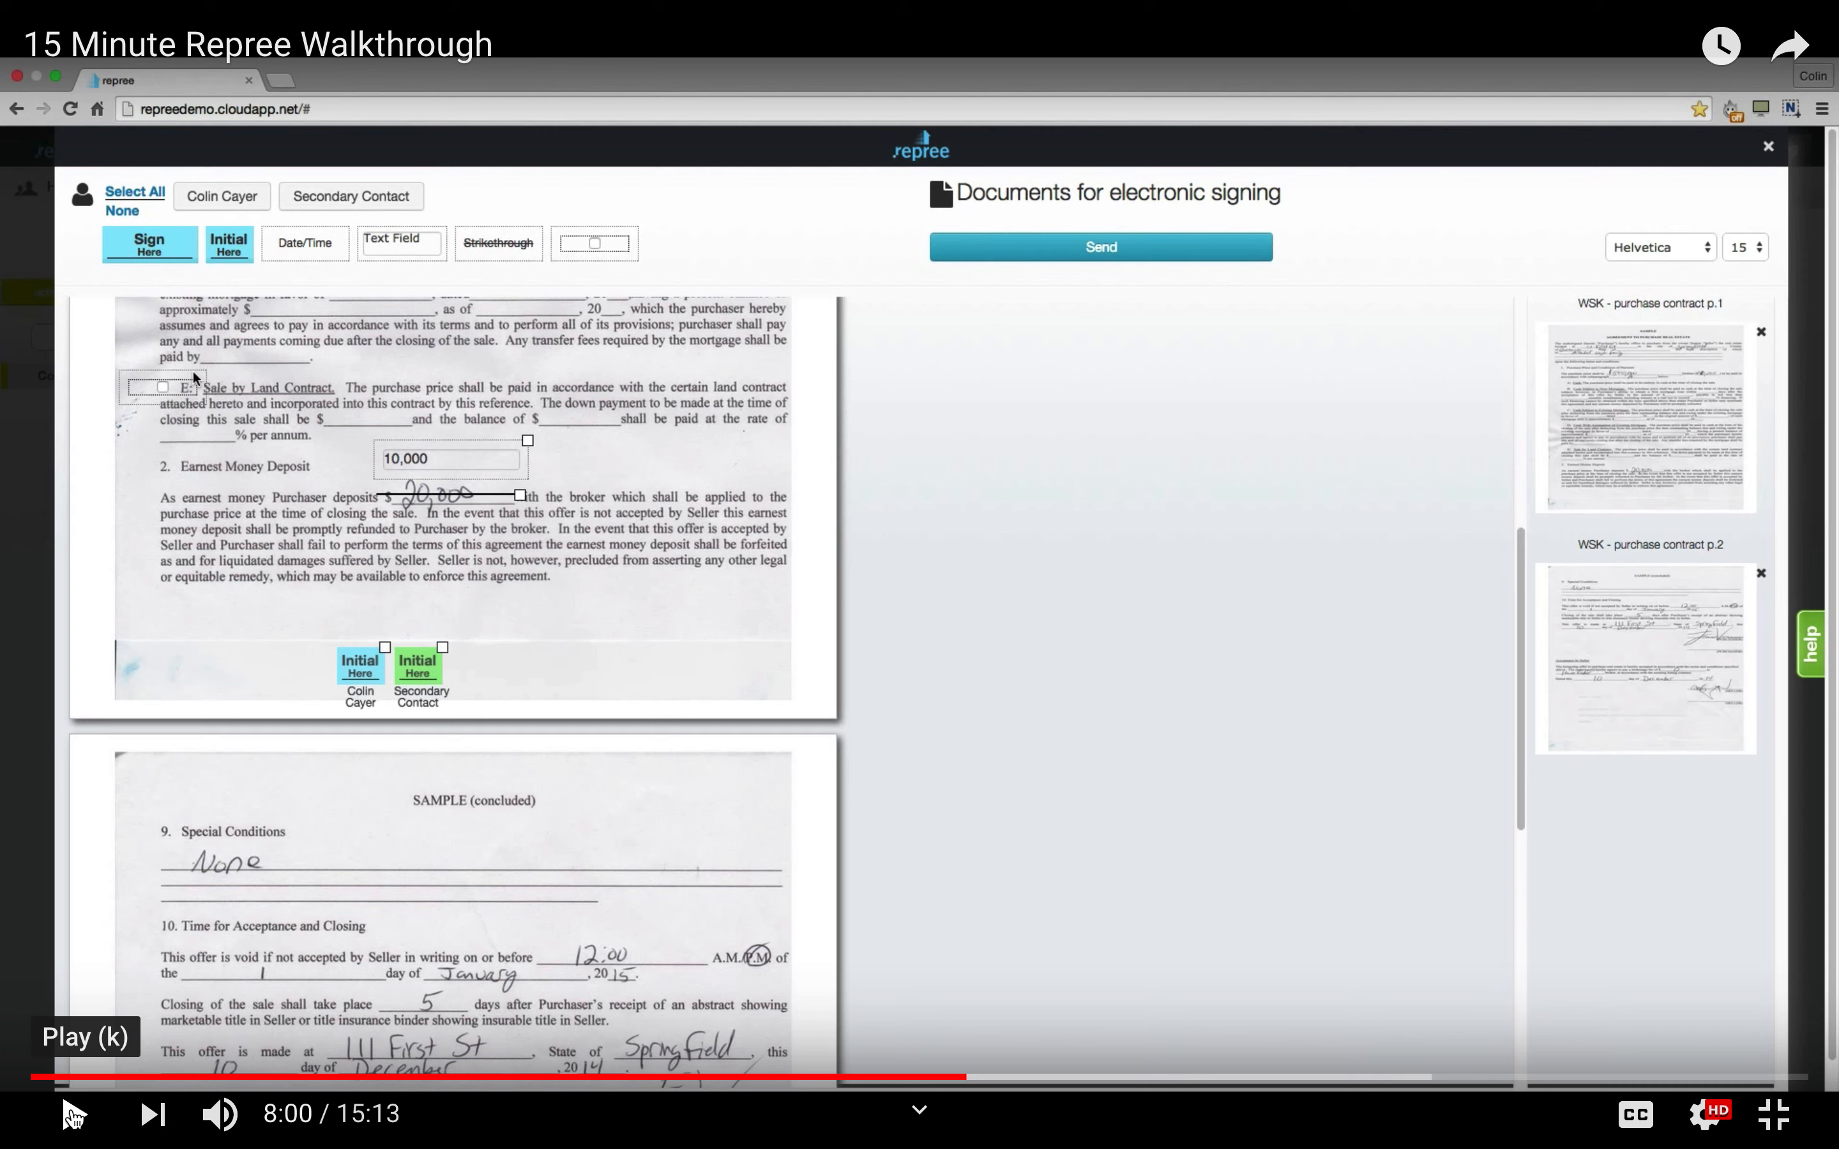
pyautogui.moveTo(73, 1148)
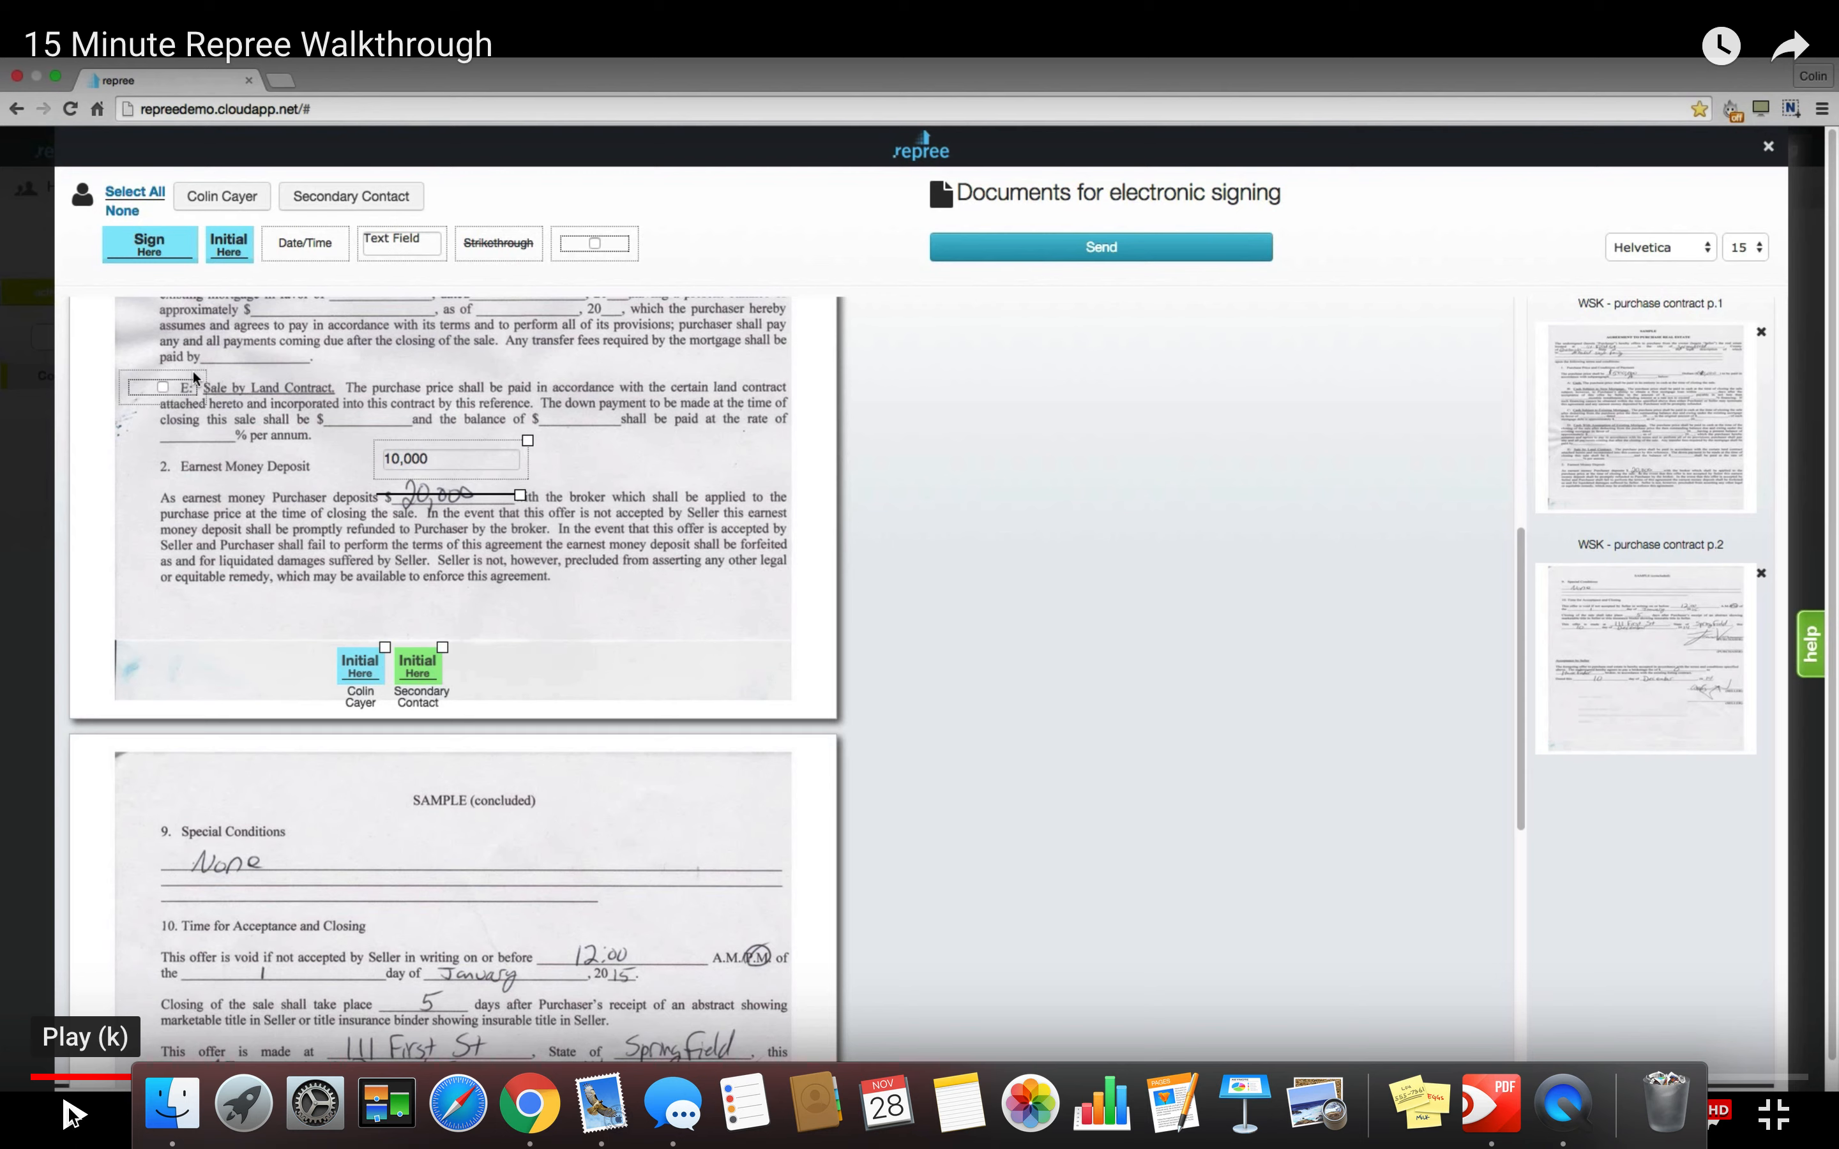
# Nudge the 10,000 text field right, review both contract pages, and send them for signing.
pyautogui.click(68, 1108)
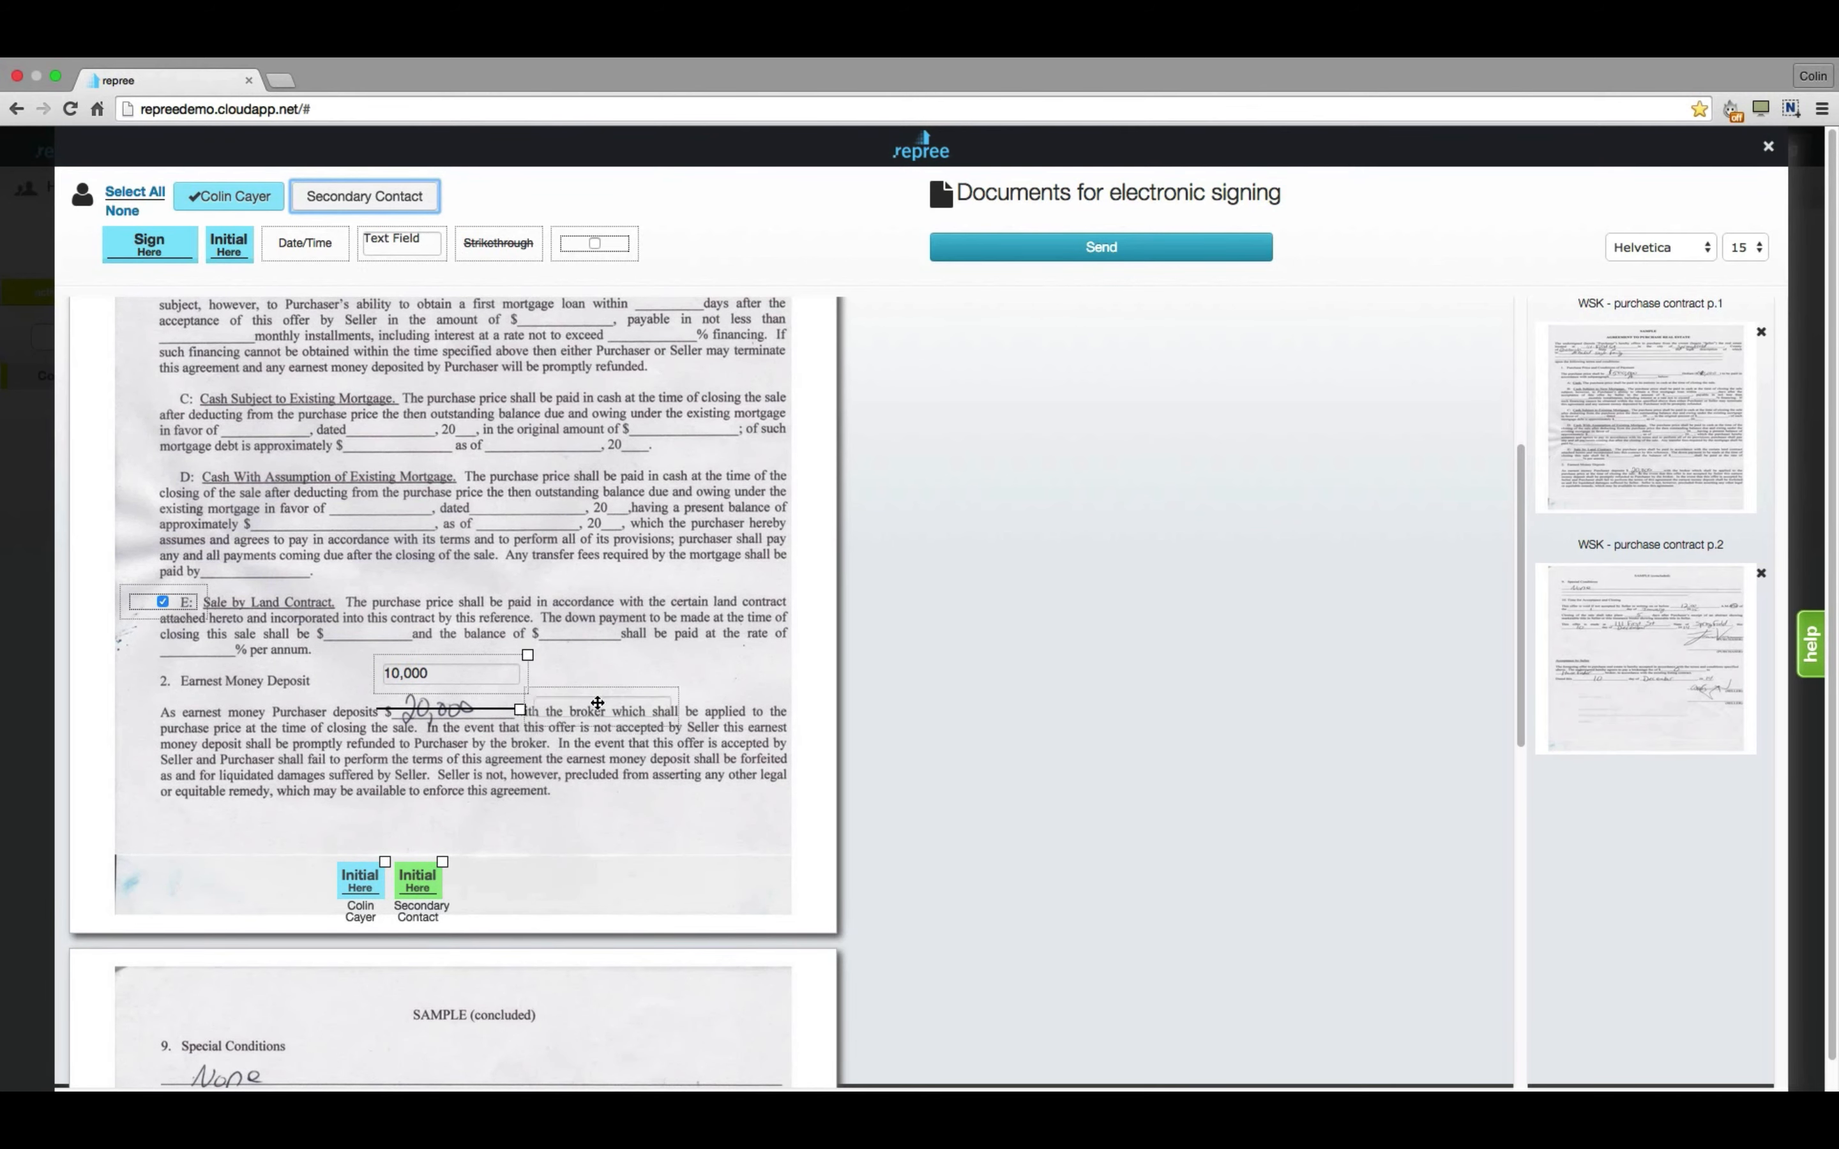
pyautogui.moveTo(619, 674); pyautogui.dragTo(623, 675)
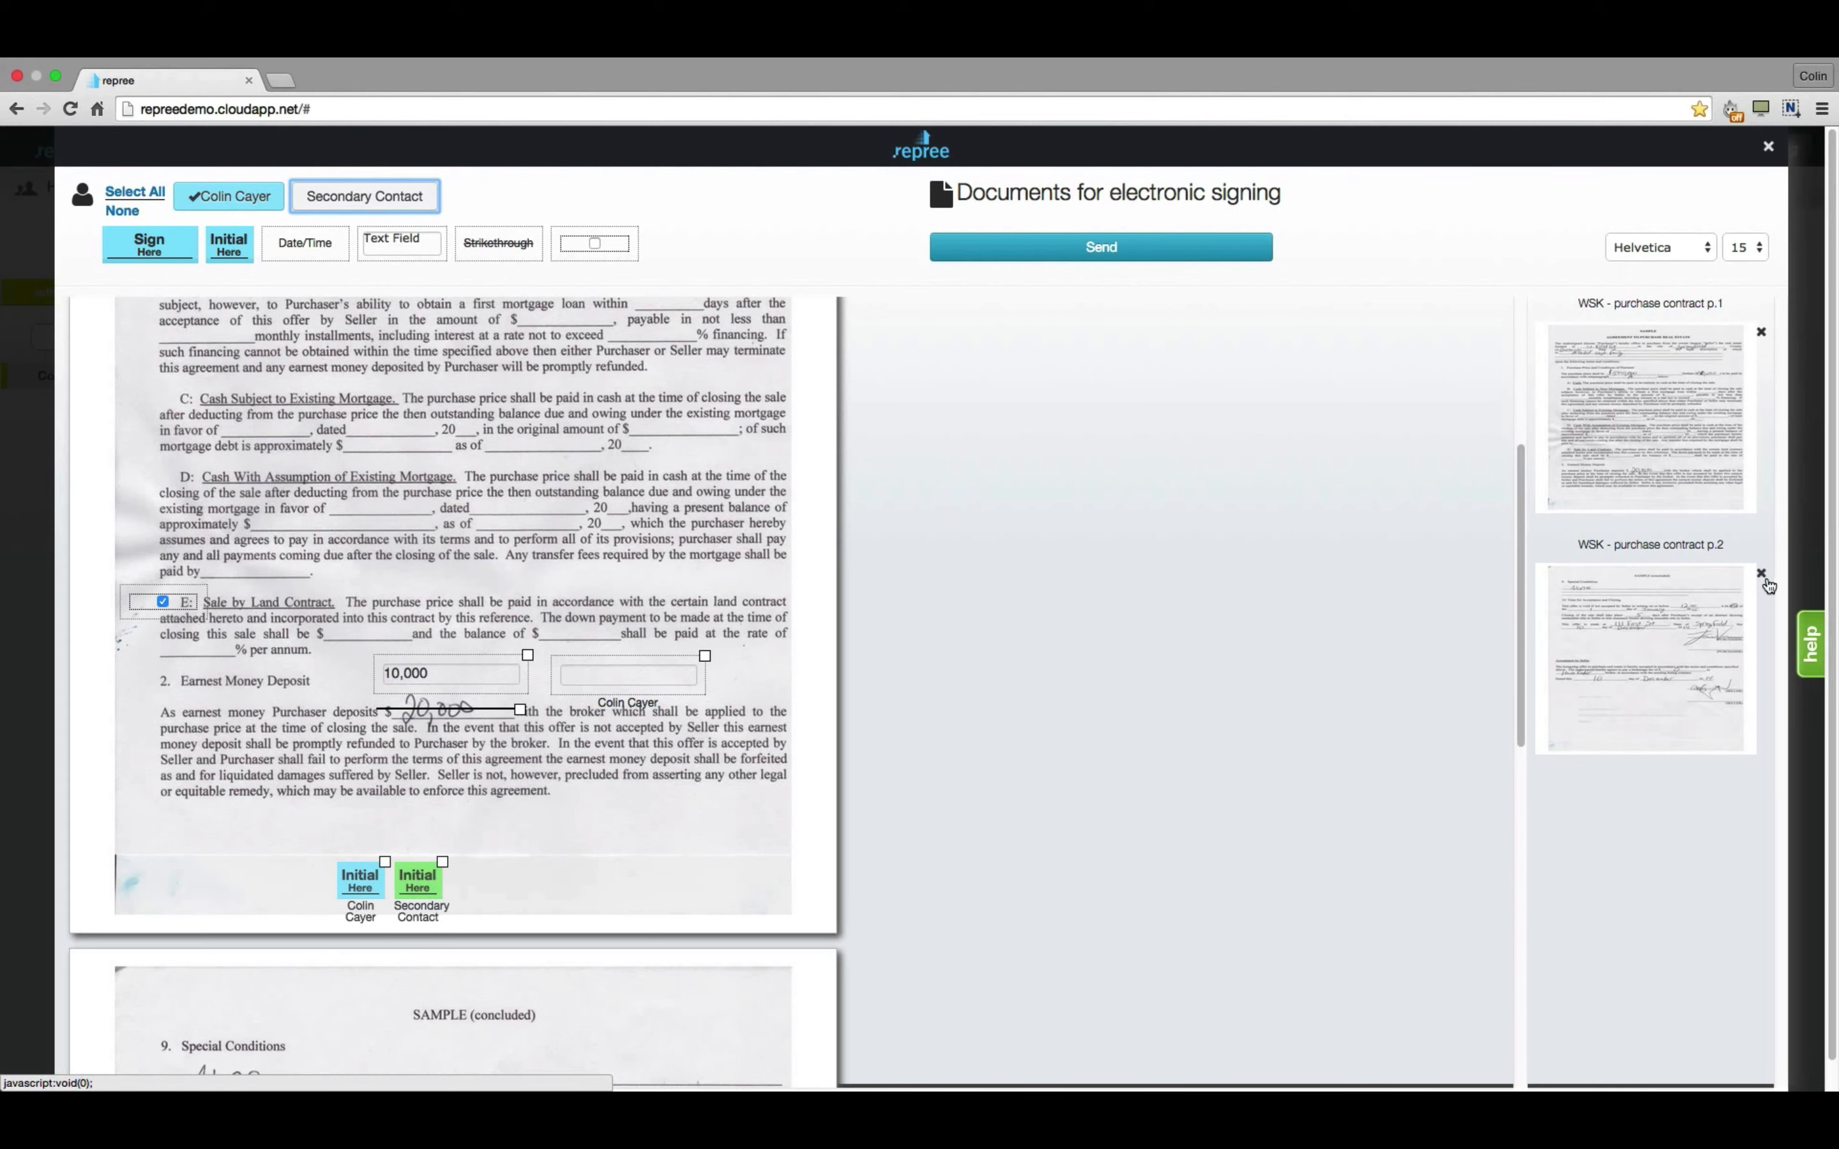
pyautogui.click(1649, 587)
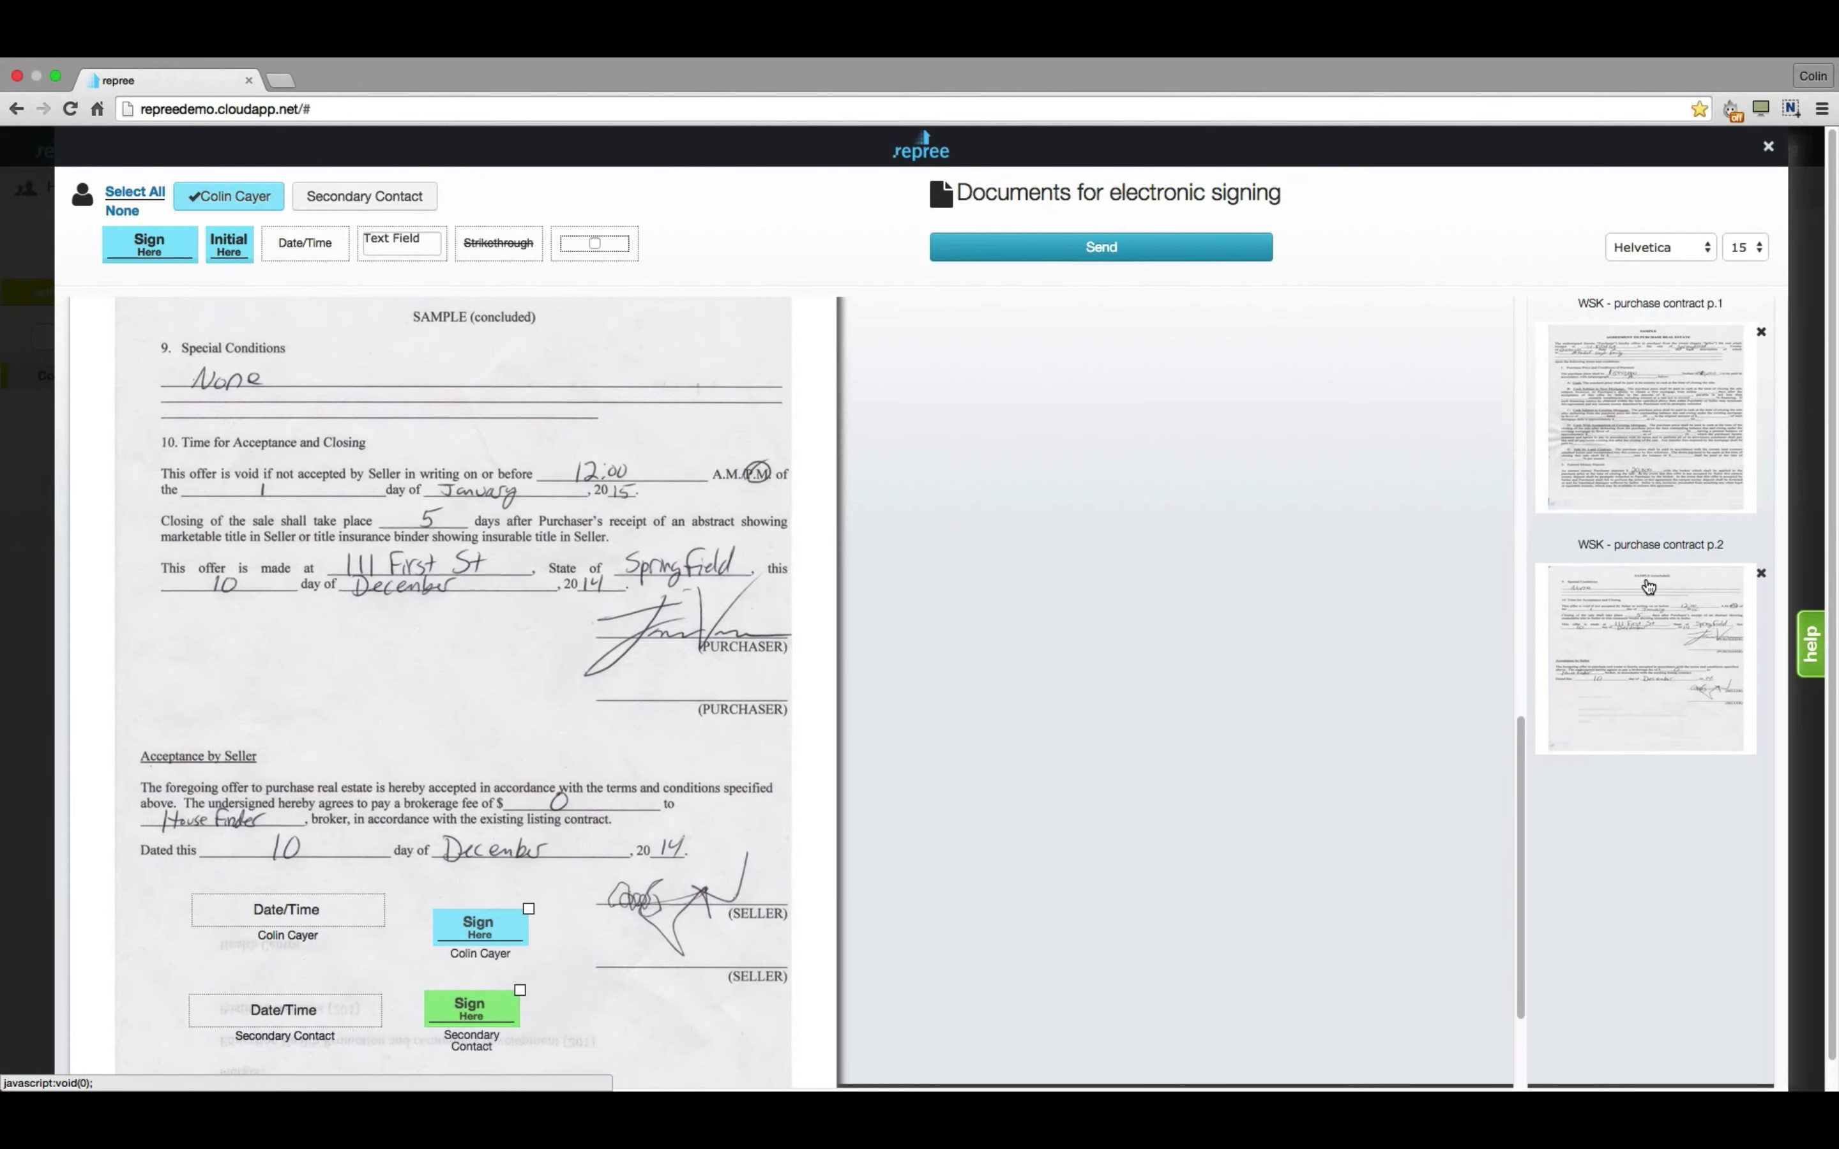
pyautogui.click(1680, 429)
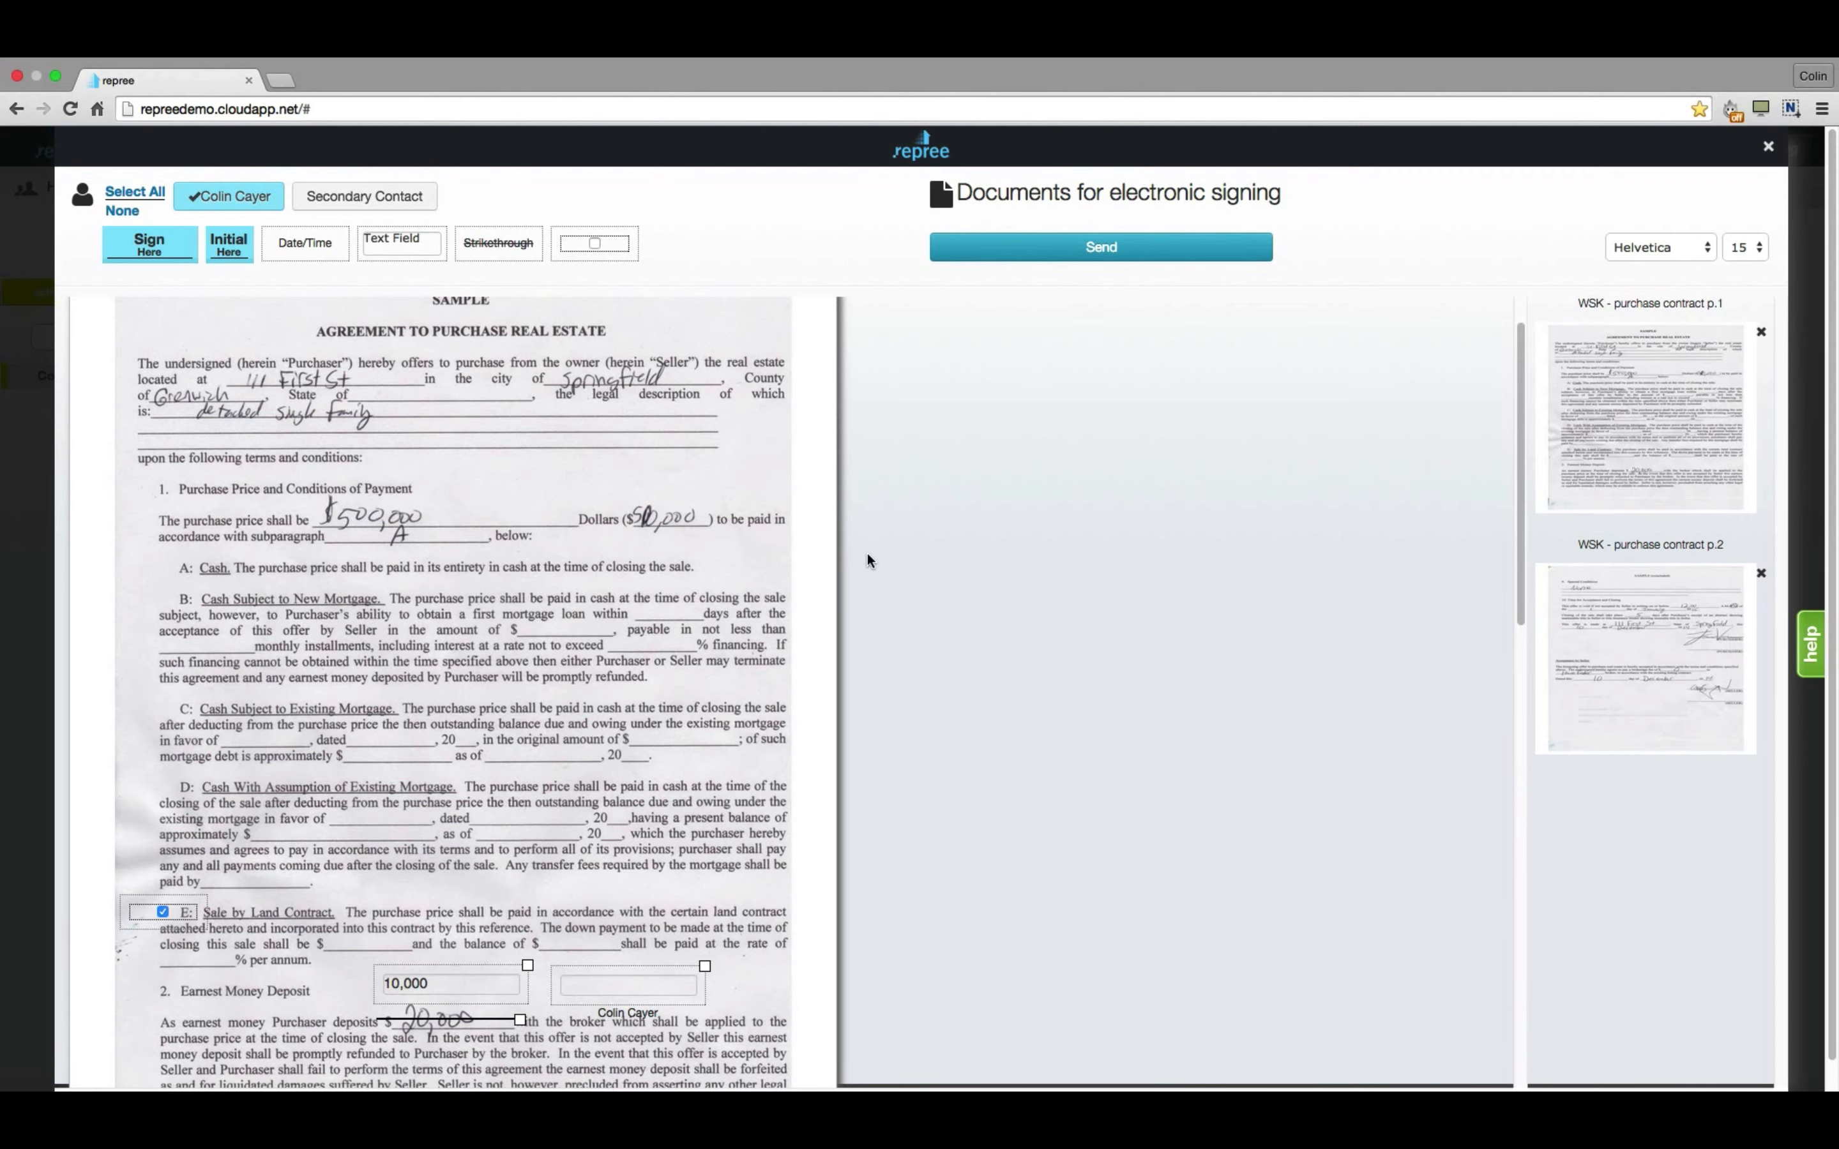
pyautogui.scroll(-15, 868, 555)
pyautogui.scroll(-3, 868, 556)
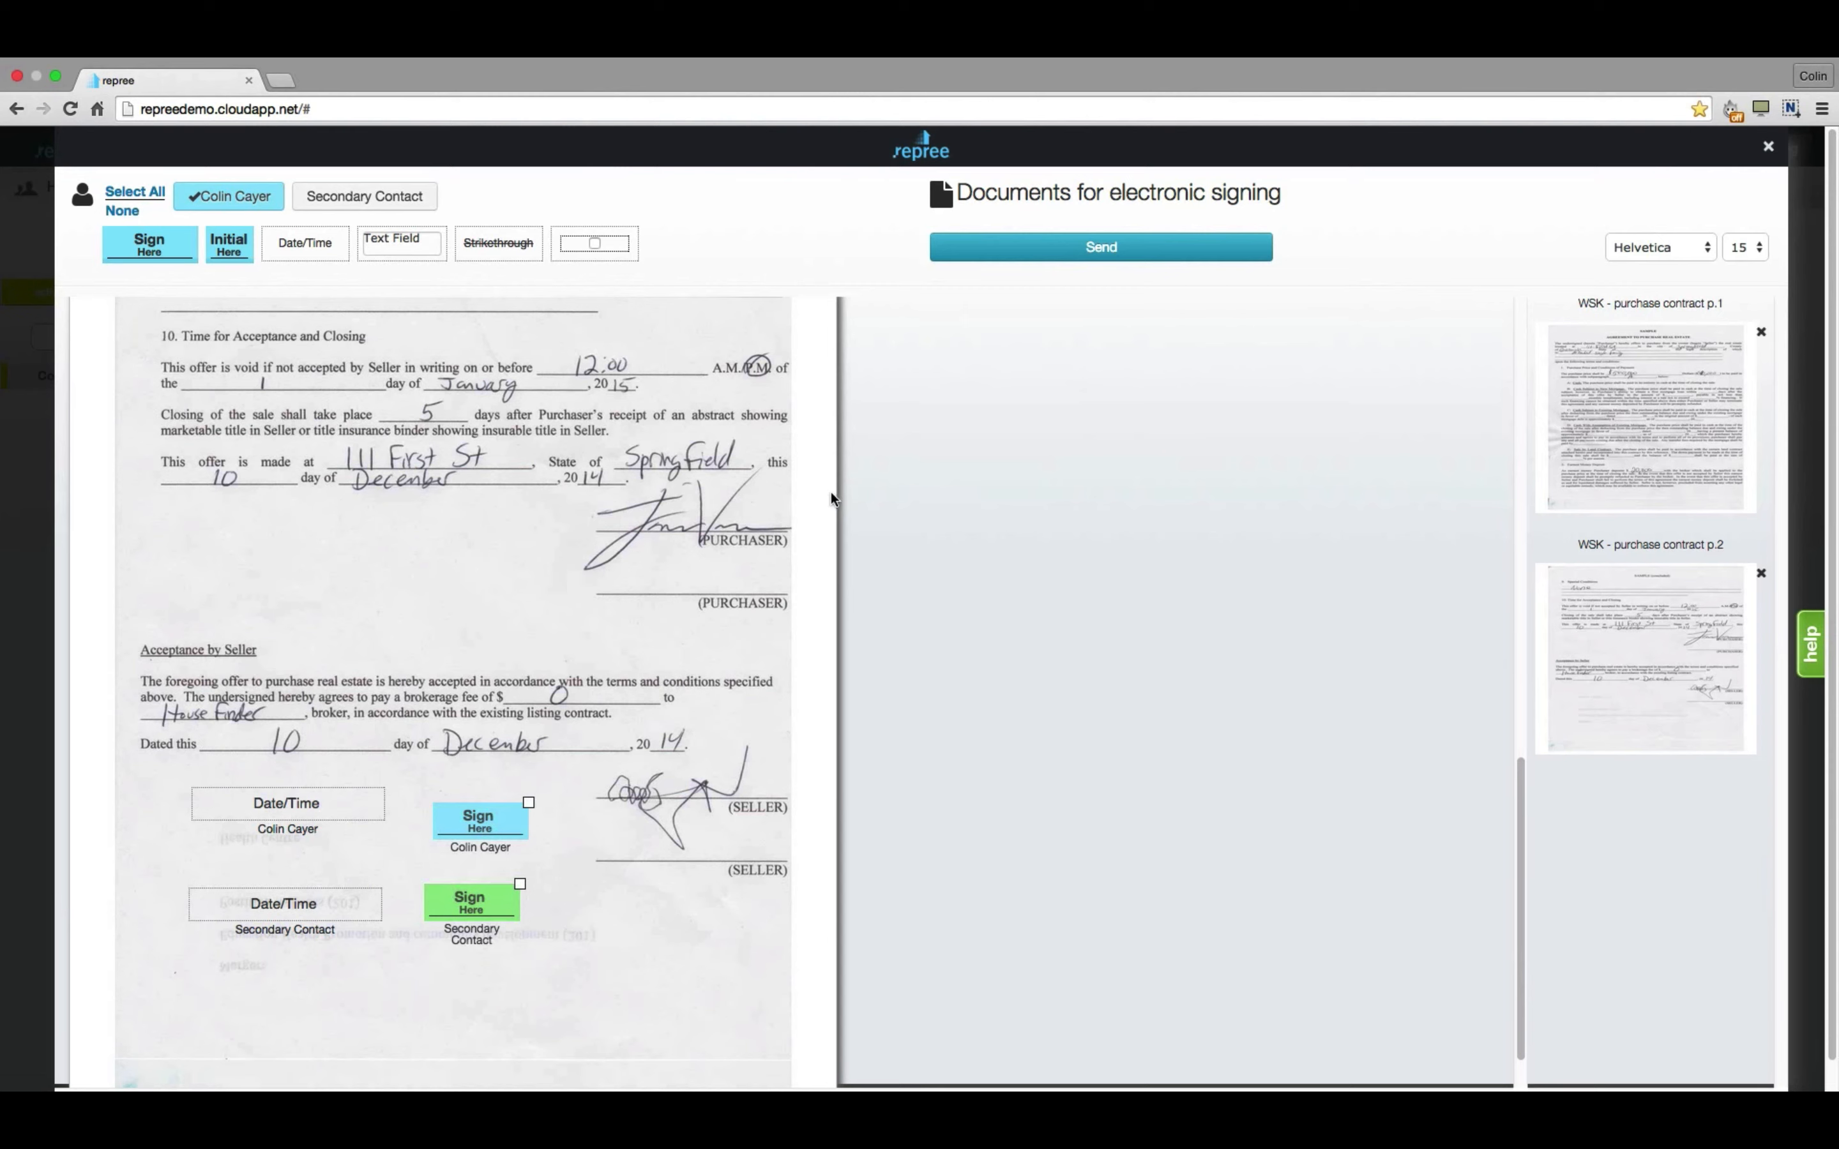
pyautogui.click(1098, 254)
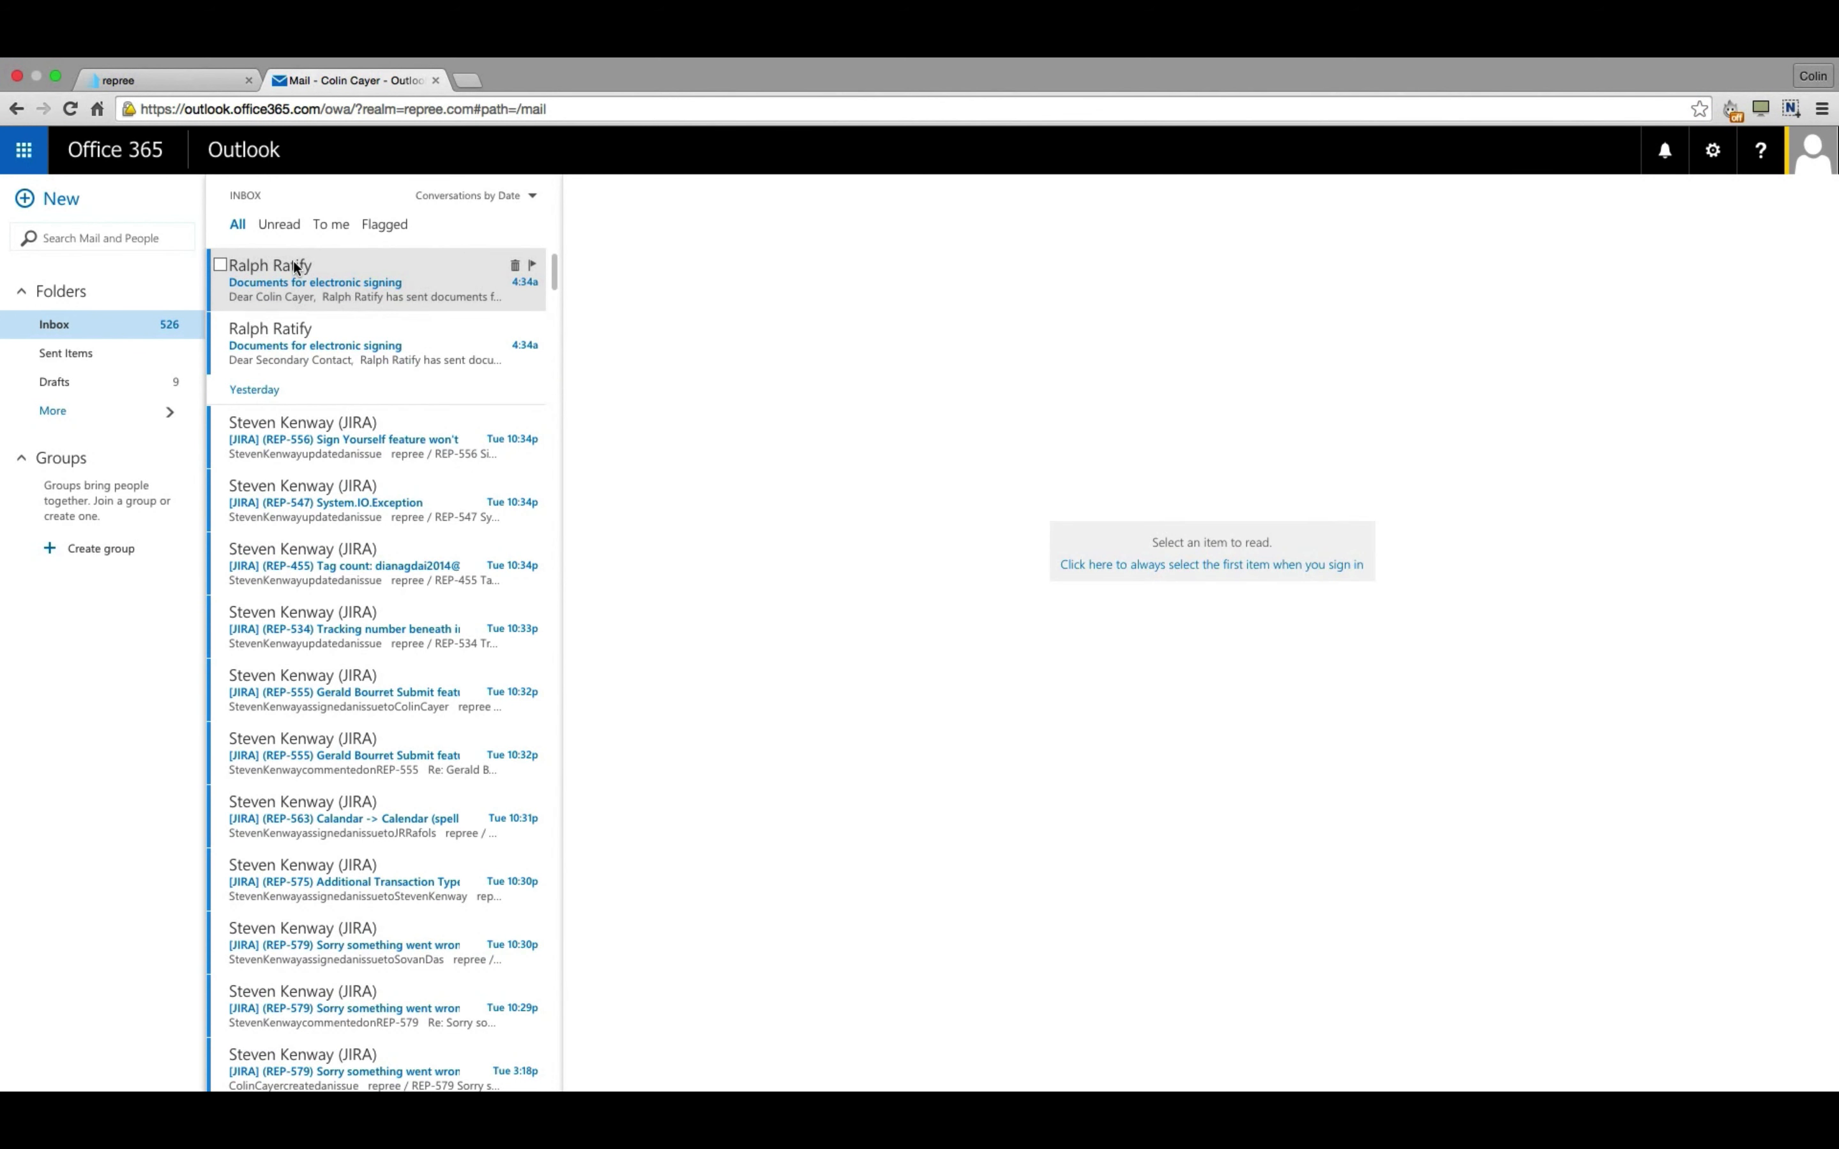
# Open the first 'Documents for electronic signing' email and launch its signing session.
pyautogui.click(296, 267)
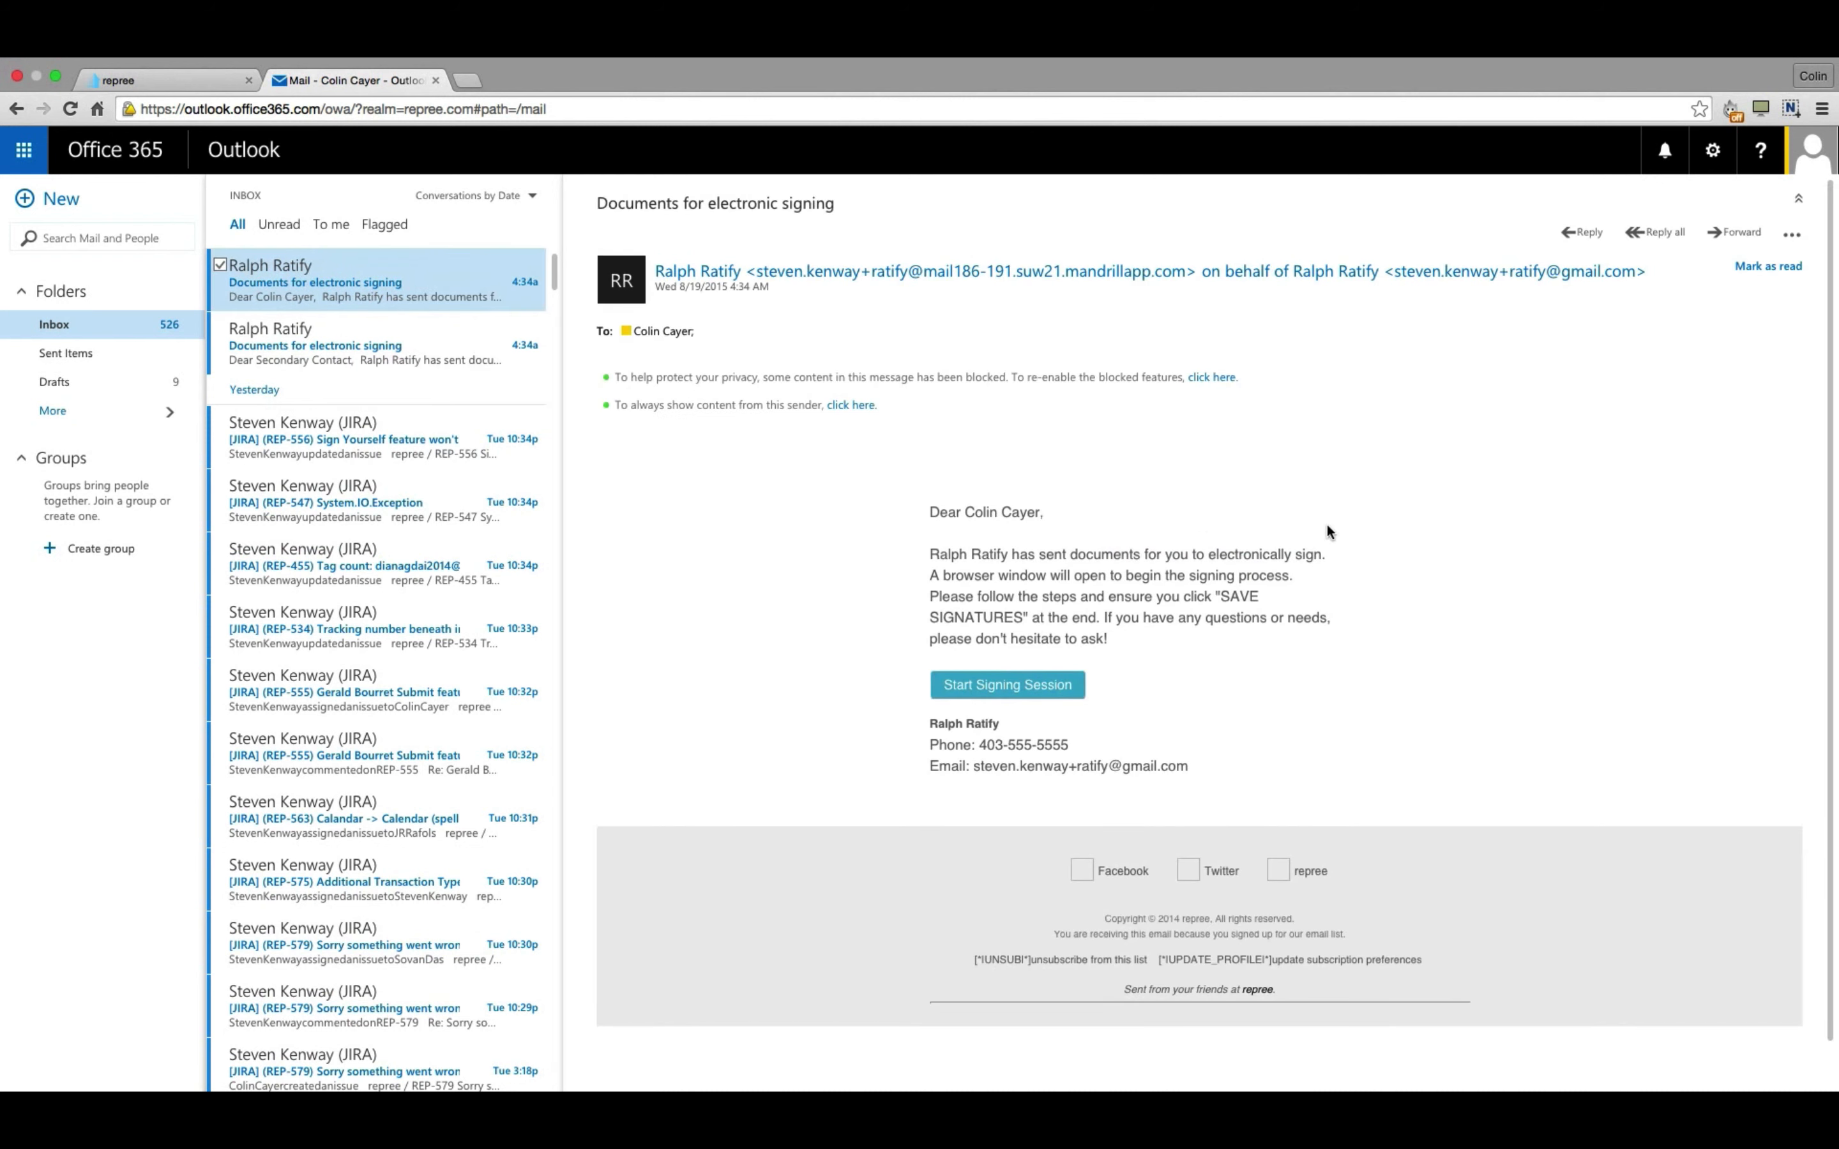
pyautogui.scroll(-1, 1353, 524)
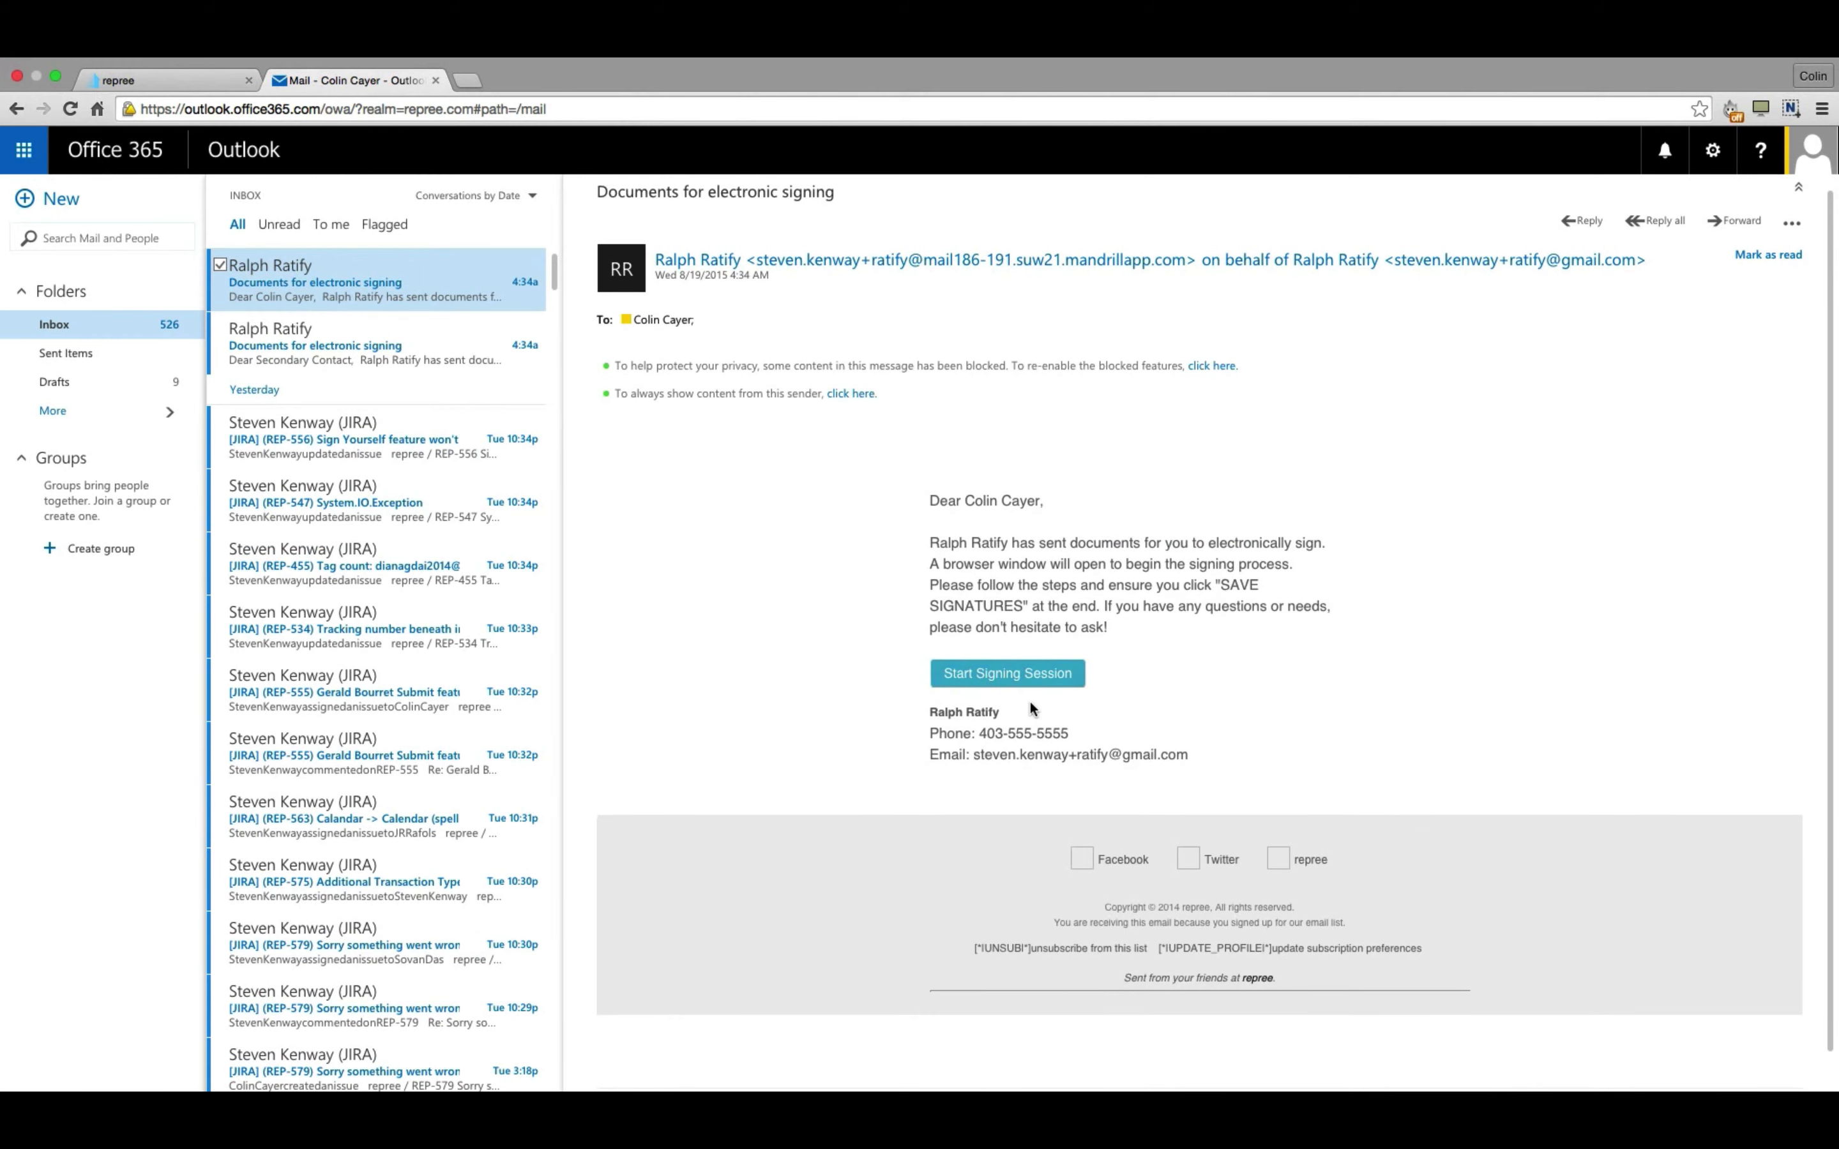
pyautogui.click(1030, 675)
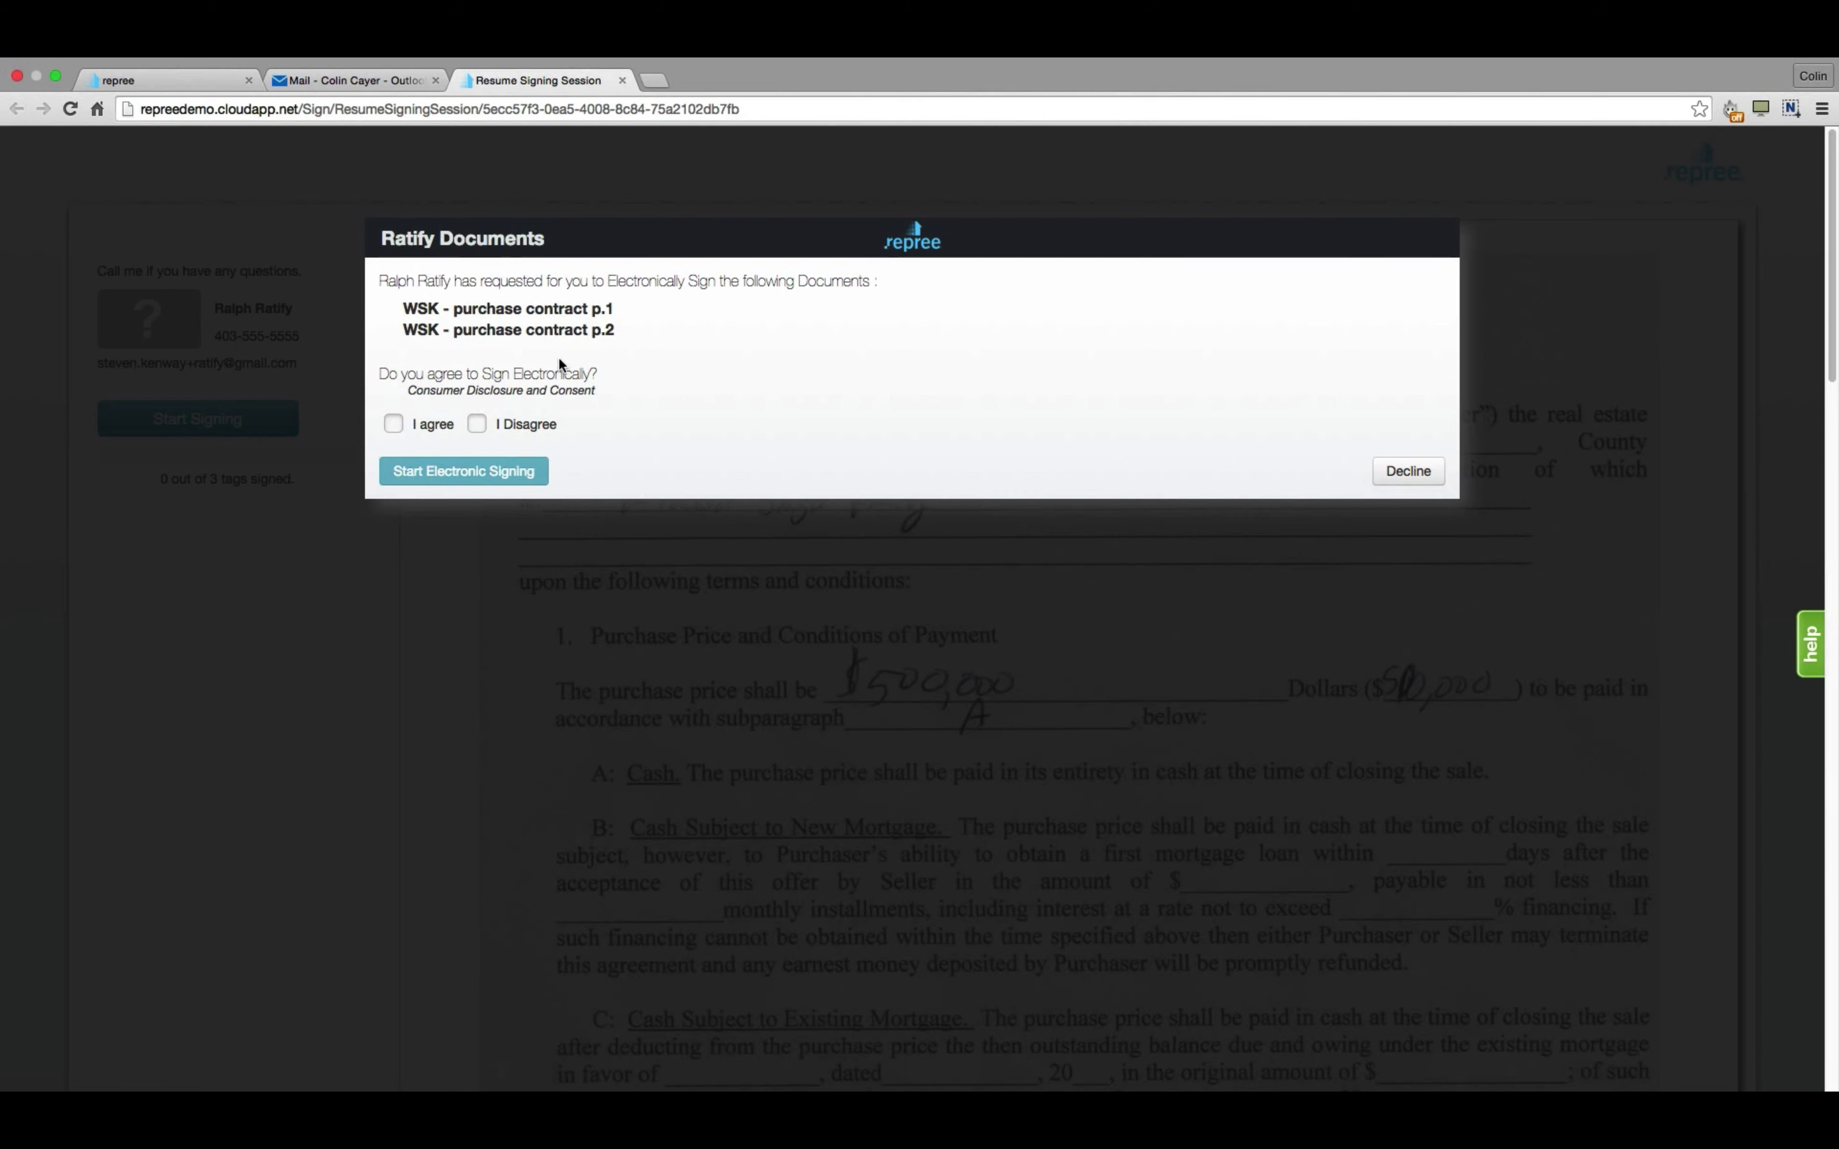
# Agree to sign electronically and begin the electronic signing.
pyautogui.click(391, 426)
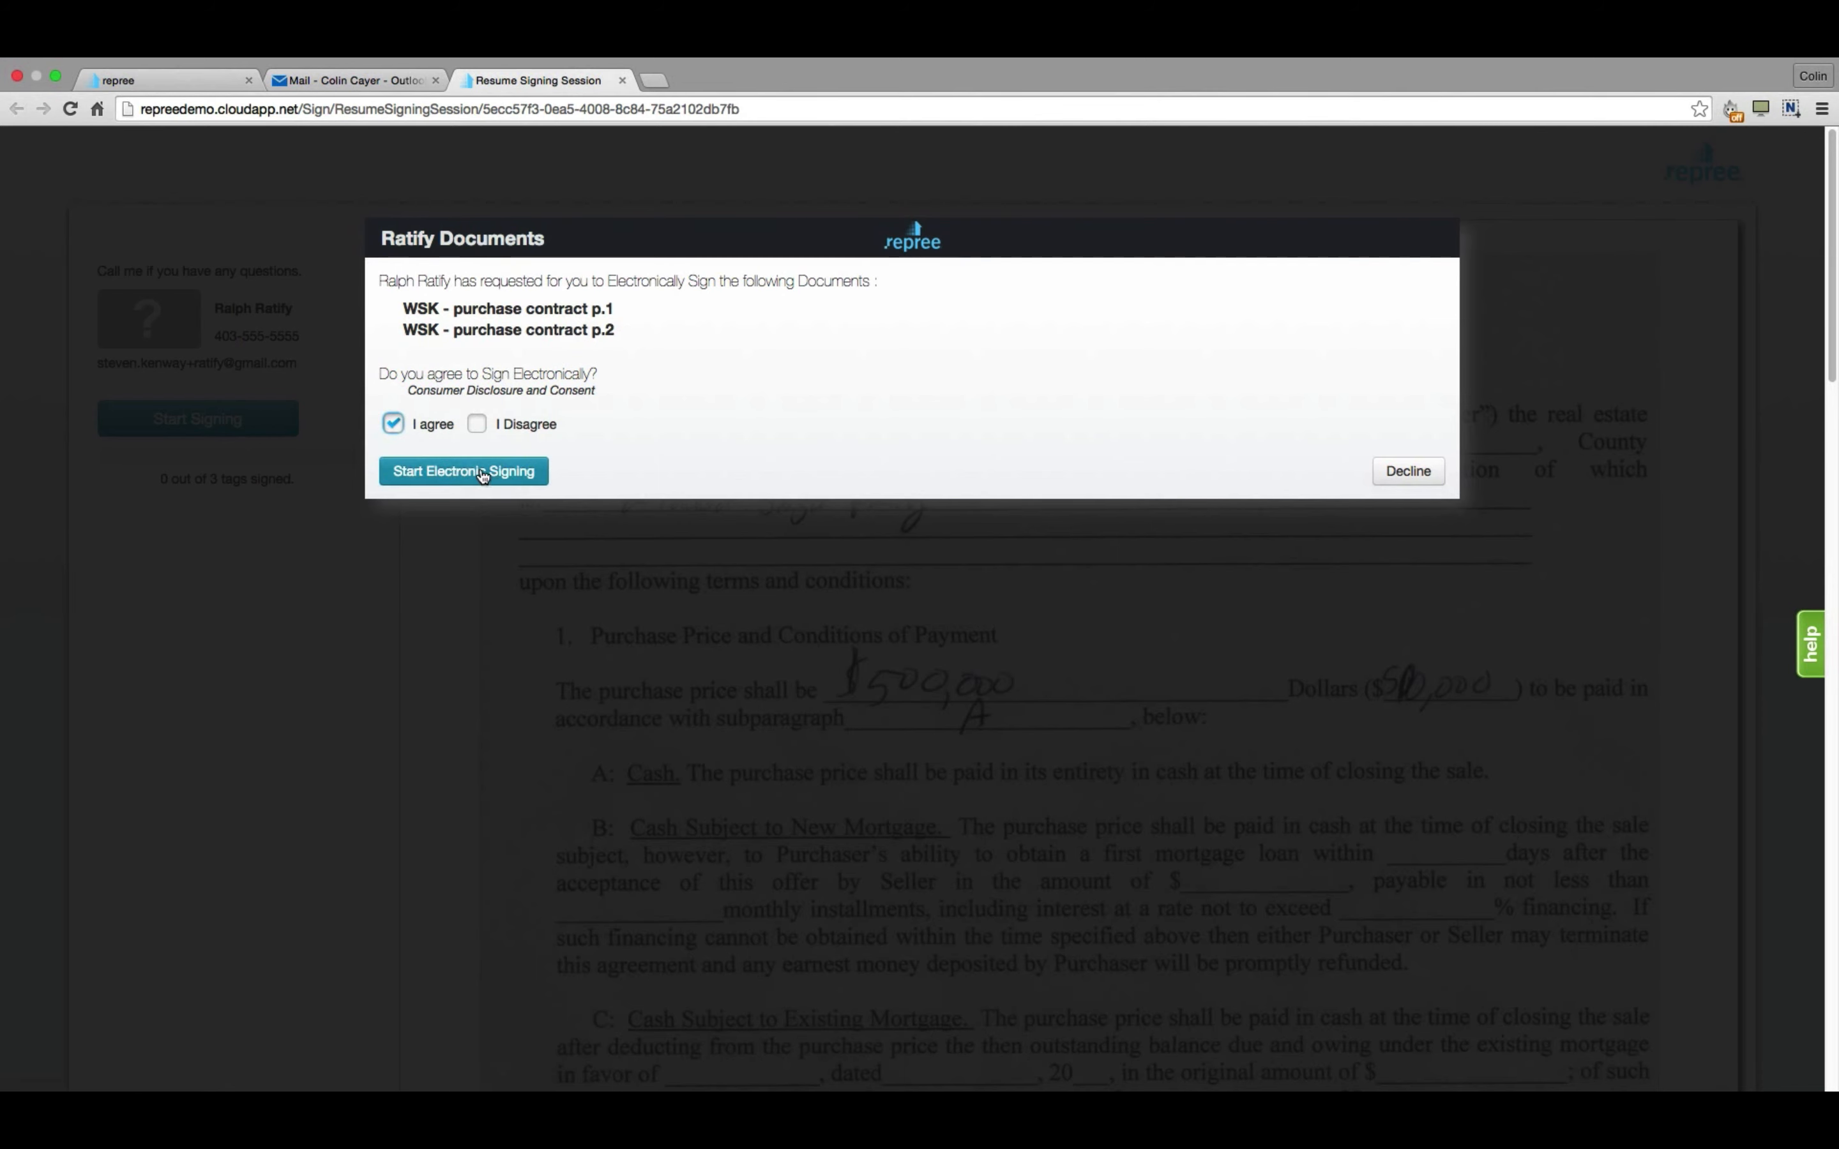
pyautogui.click(473, 472)
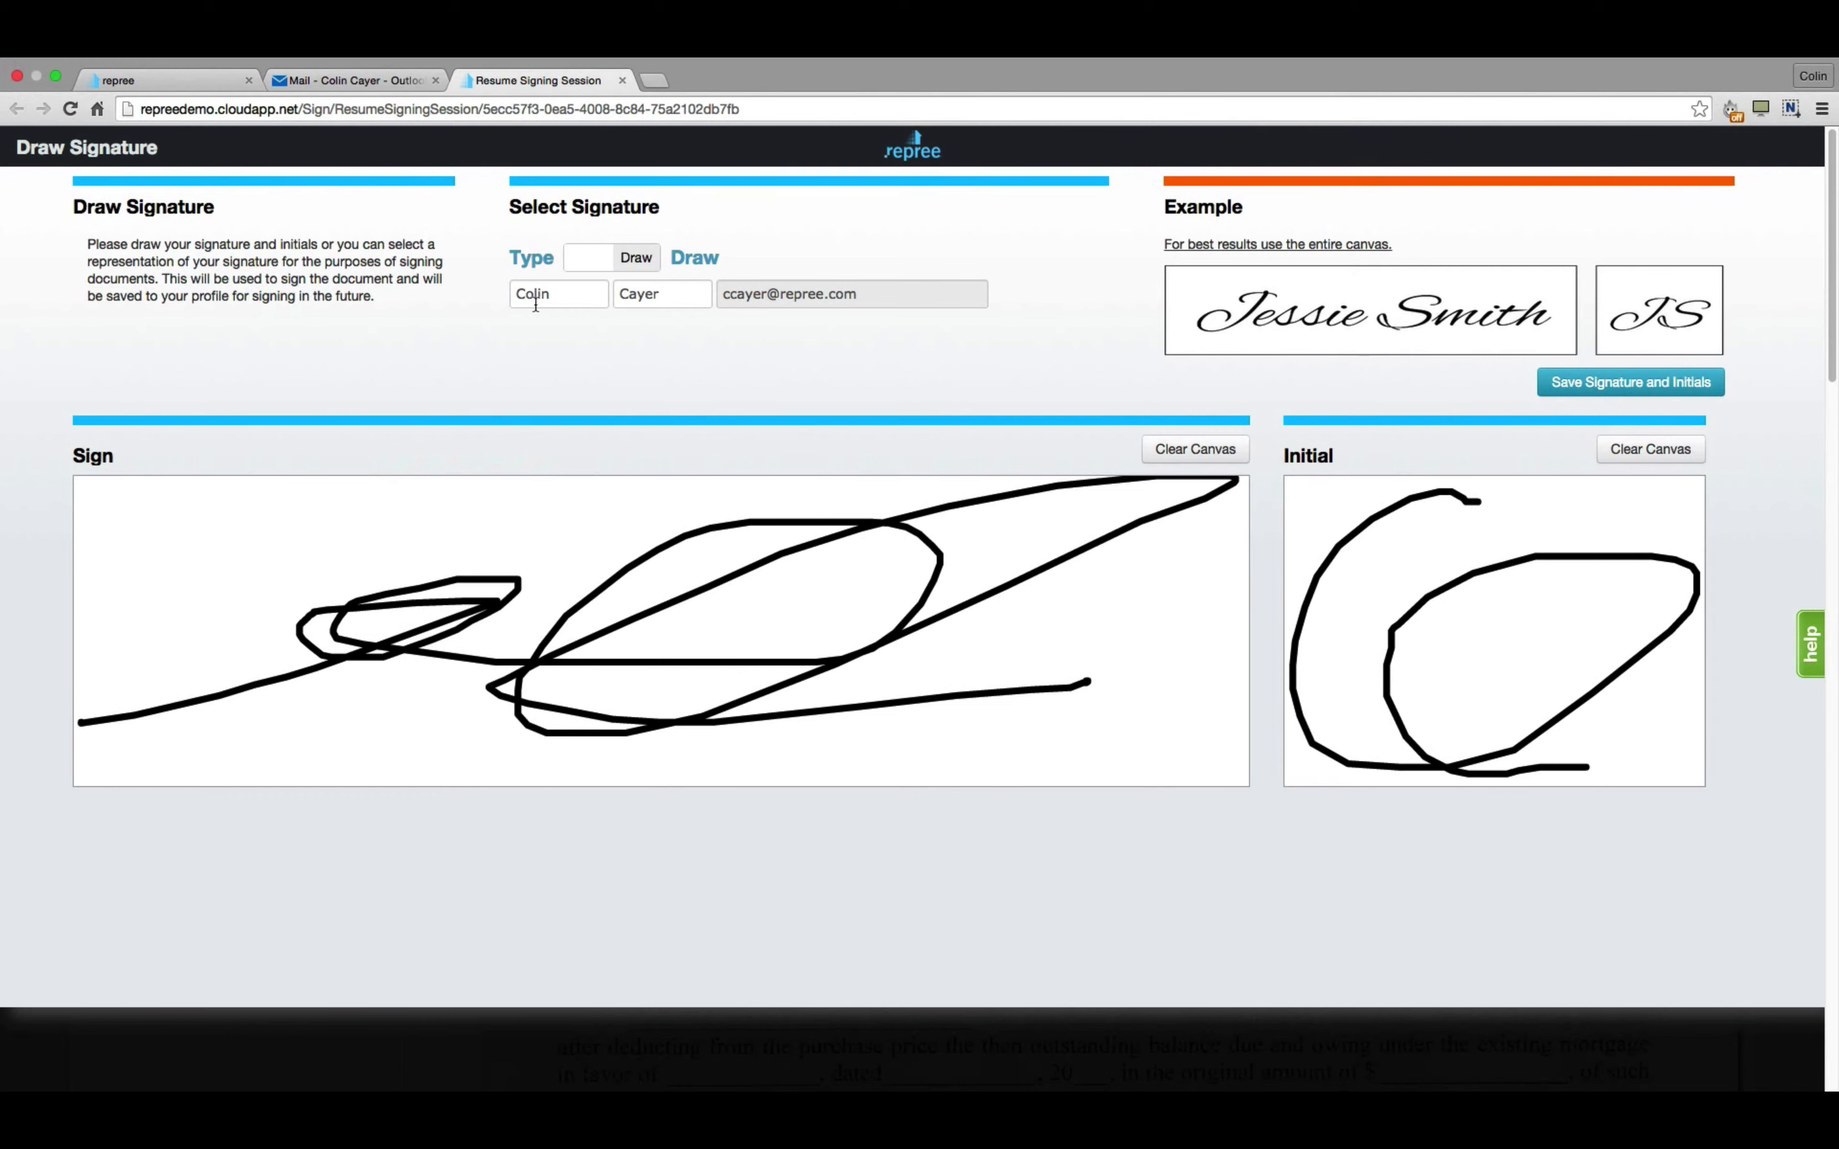
# Switch to a typed signature and save the signature with CC initials.
pyautogui.click(596, 262)
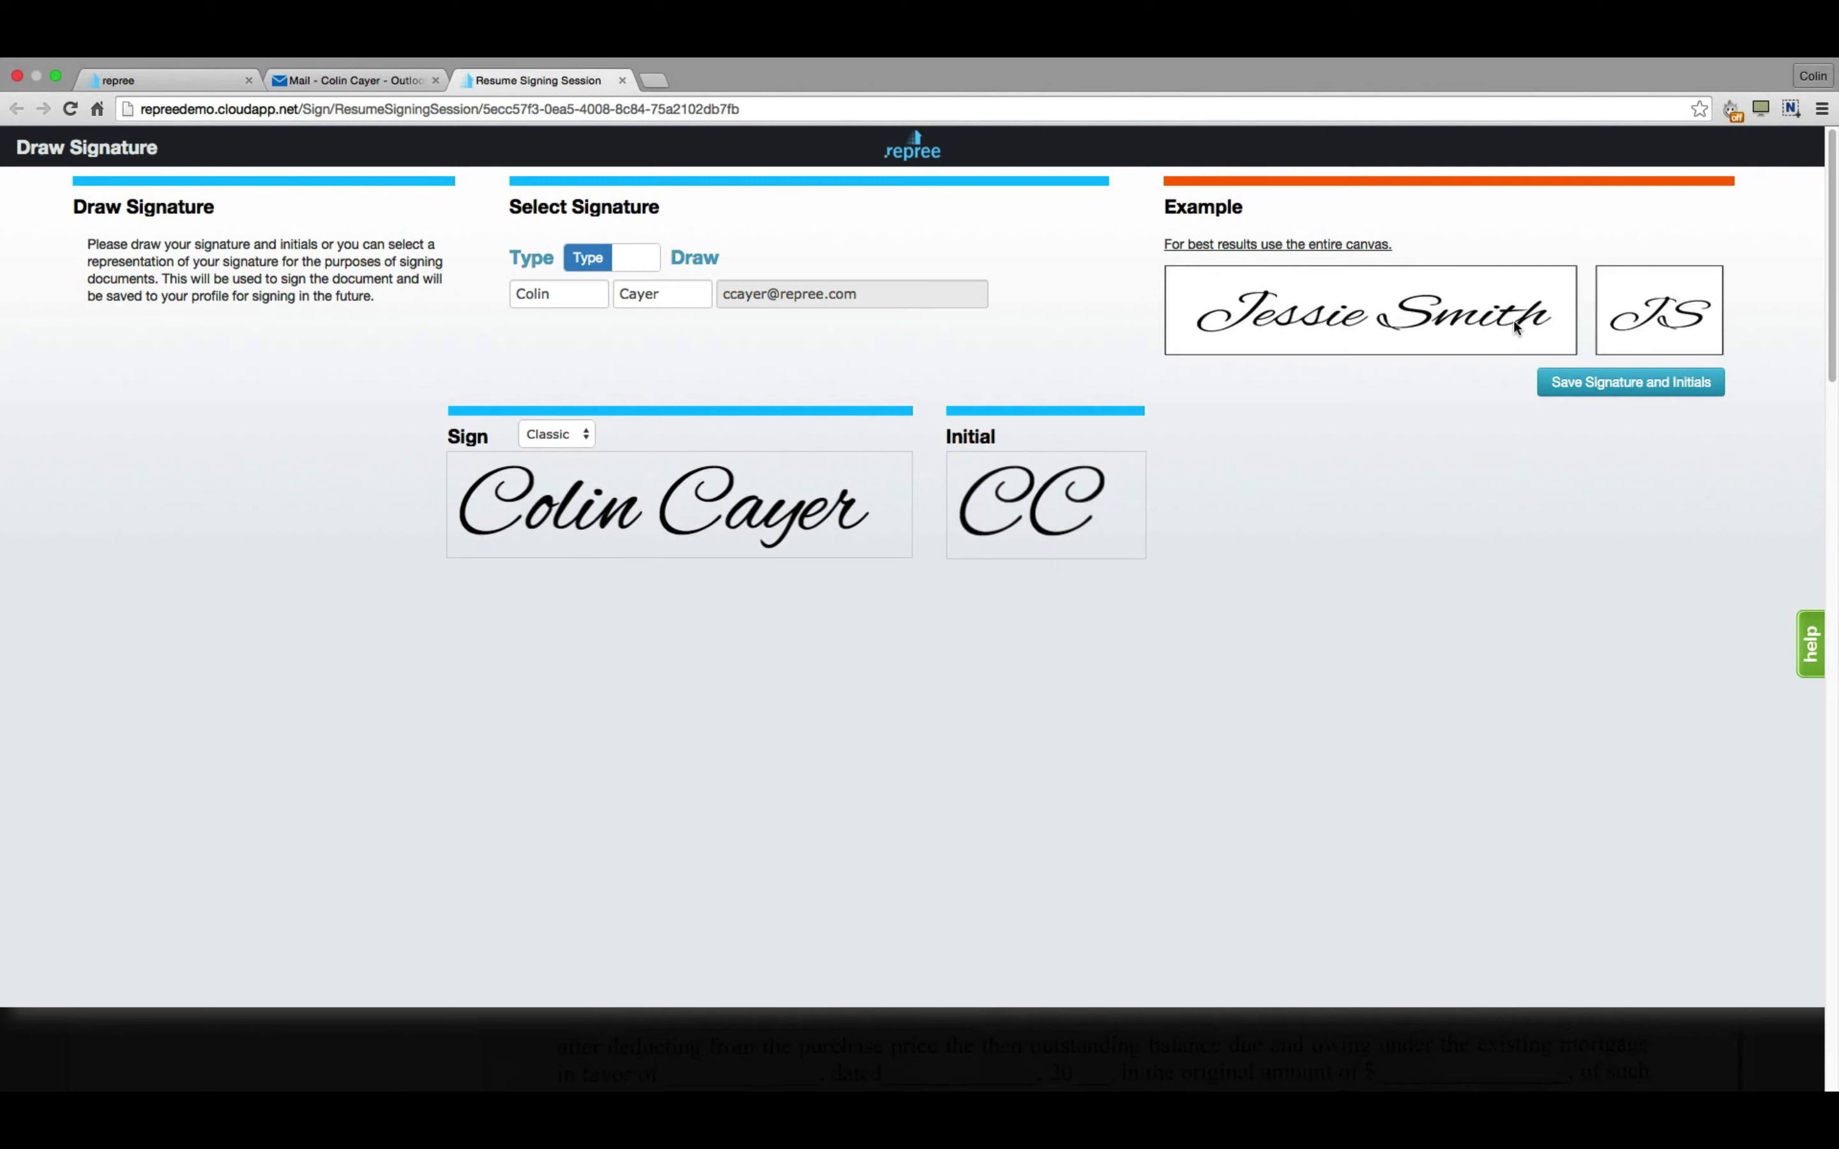
pyautogui.click(1620, 386)
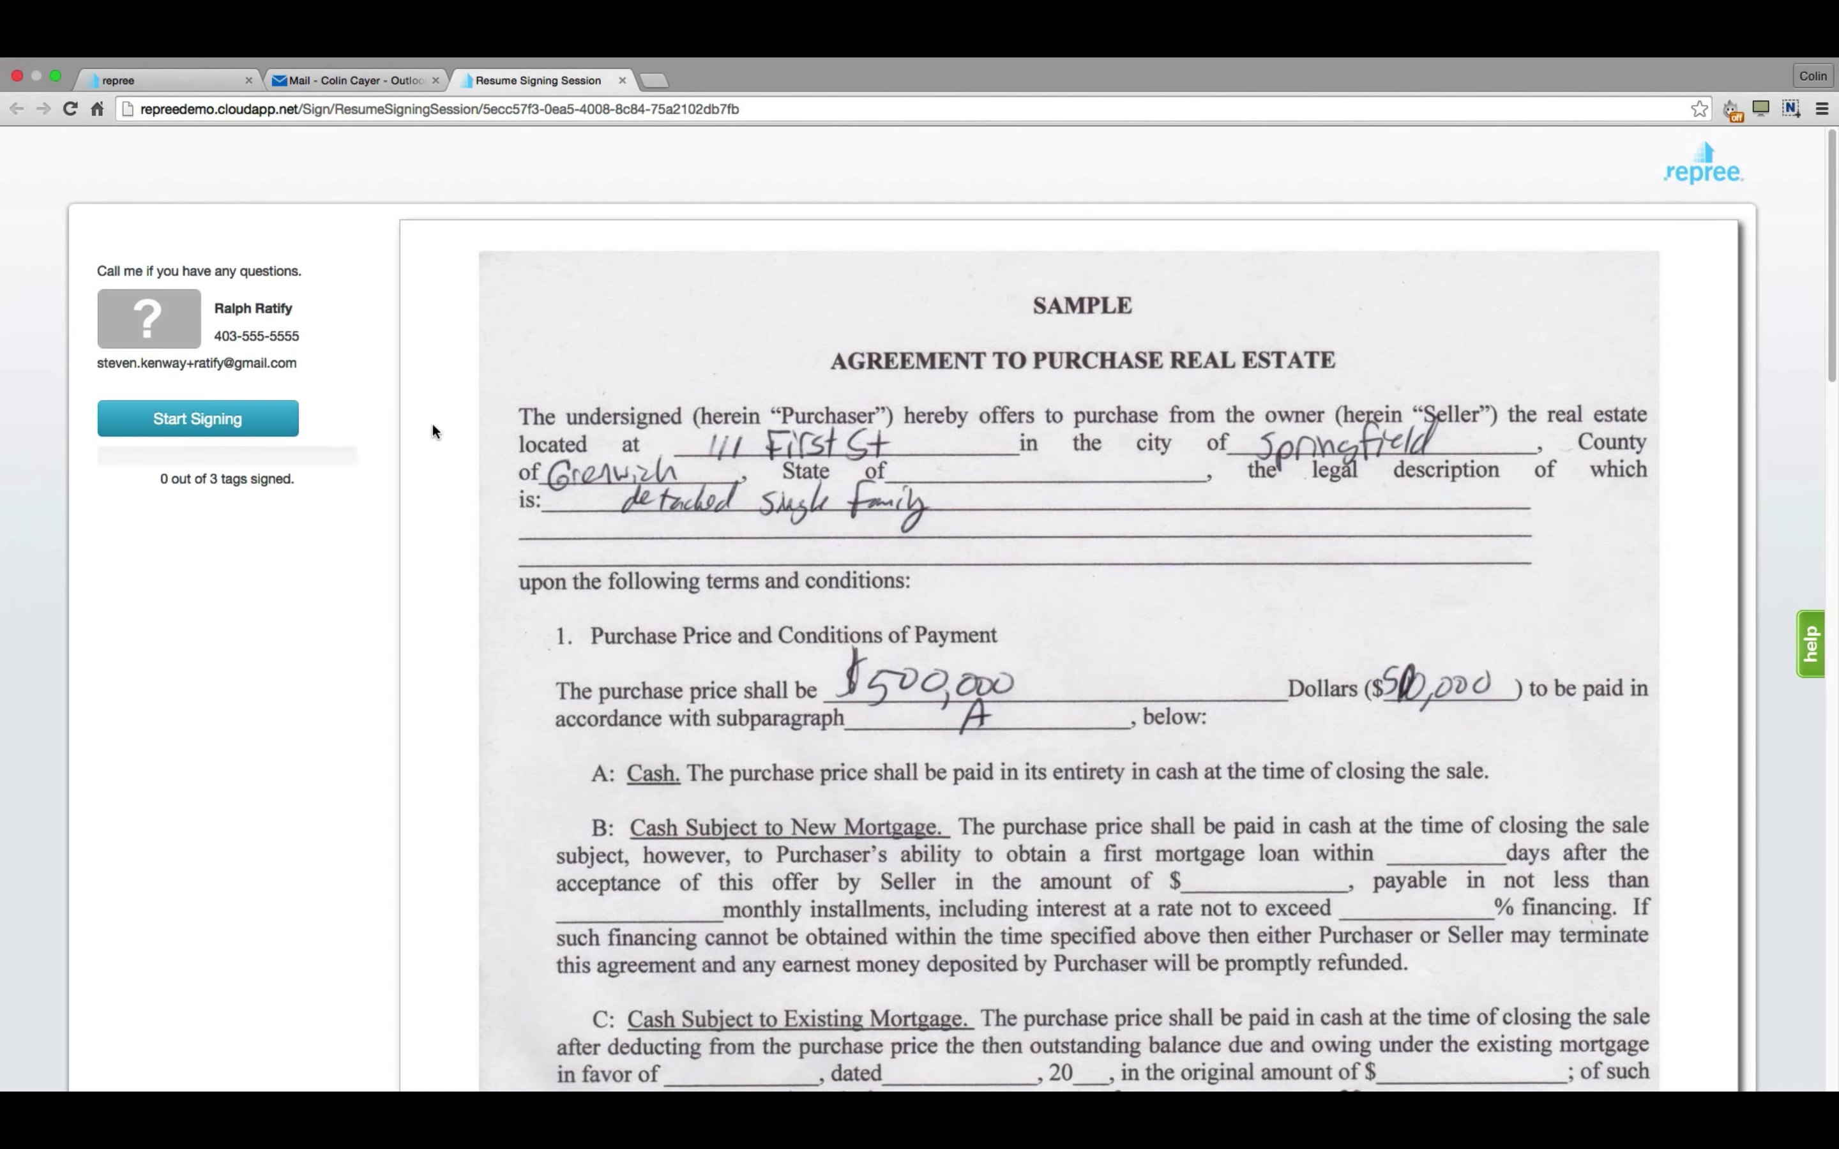
# Start signing and fill the empty text field with 'ENTER TEXT HERE'.
pyautogui.click(197, 420)
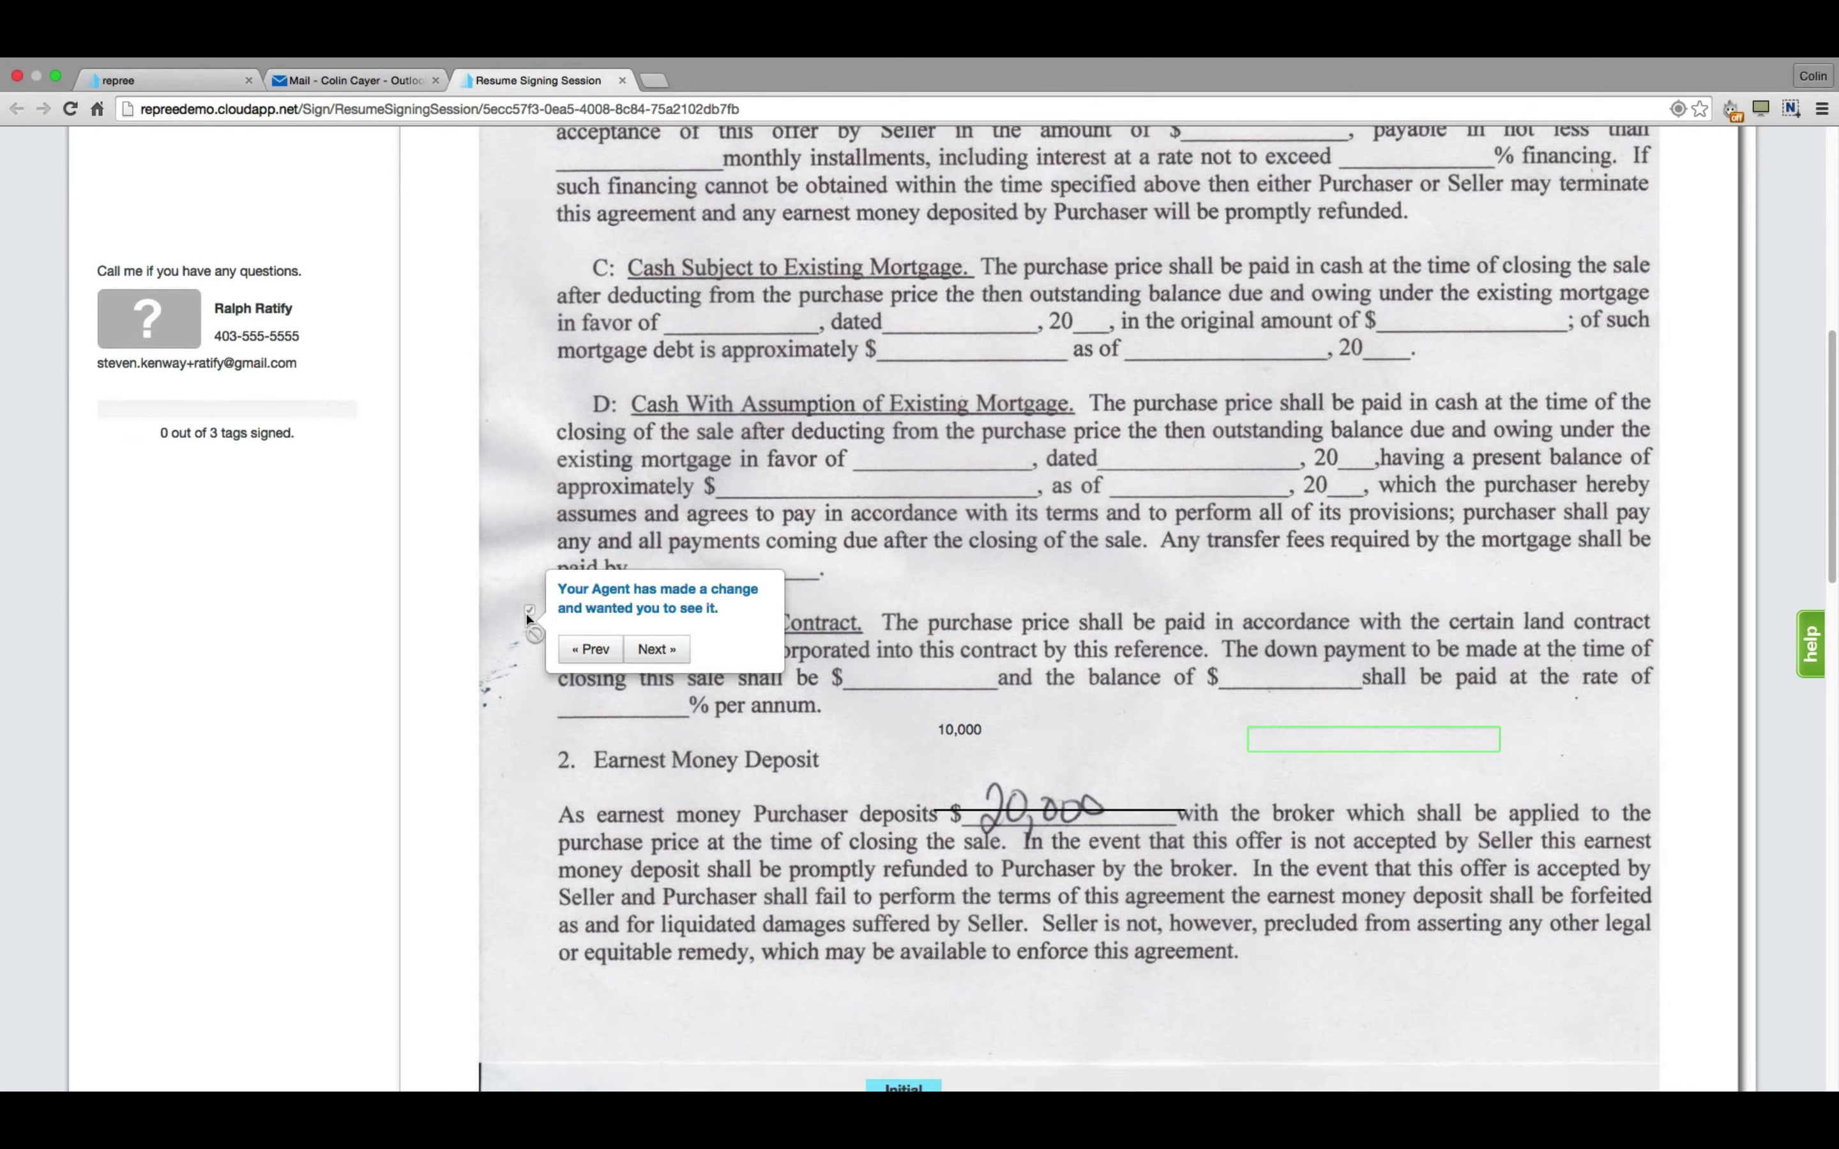
pyautogui.click(659, 650)
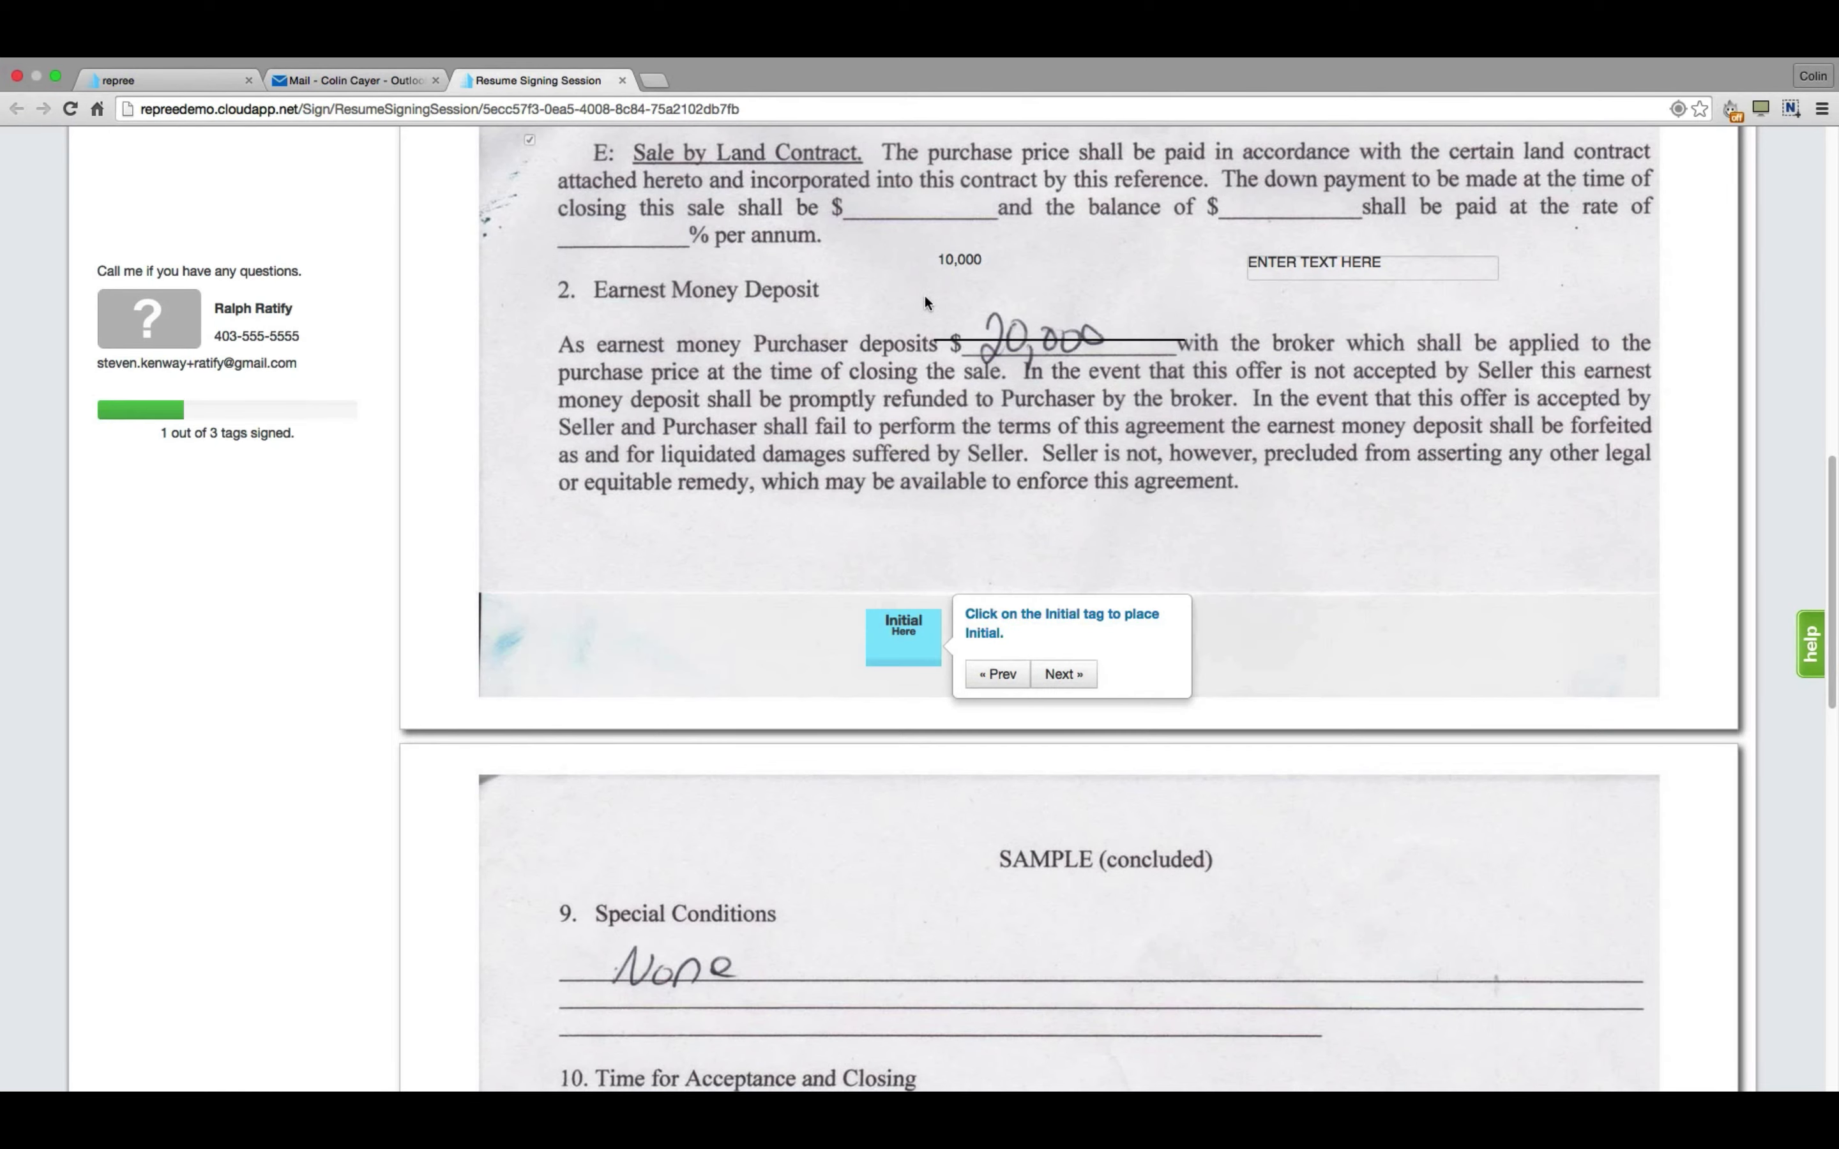
pyautogui.click(1278, 267)
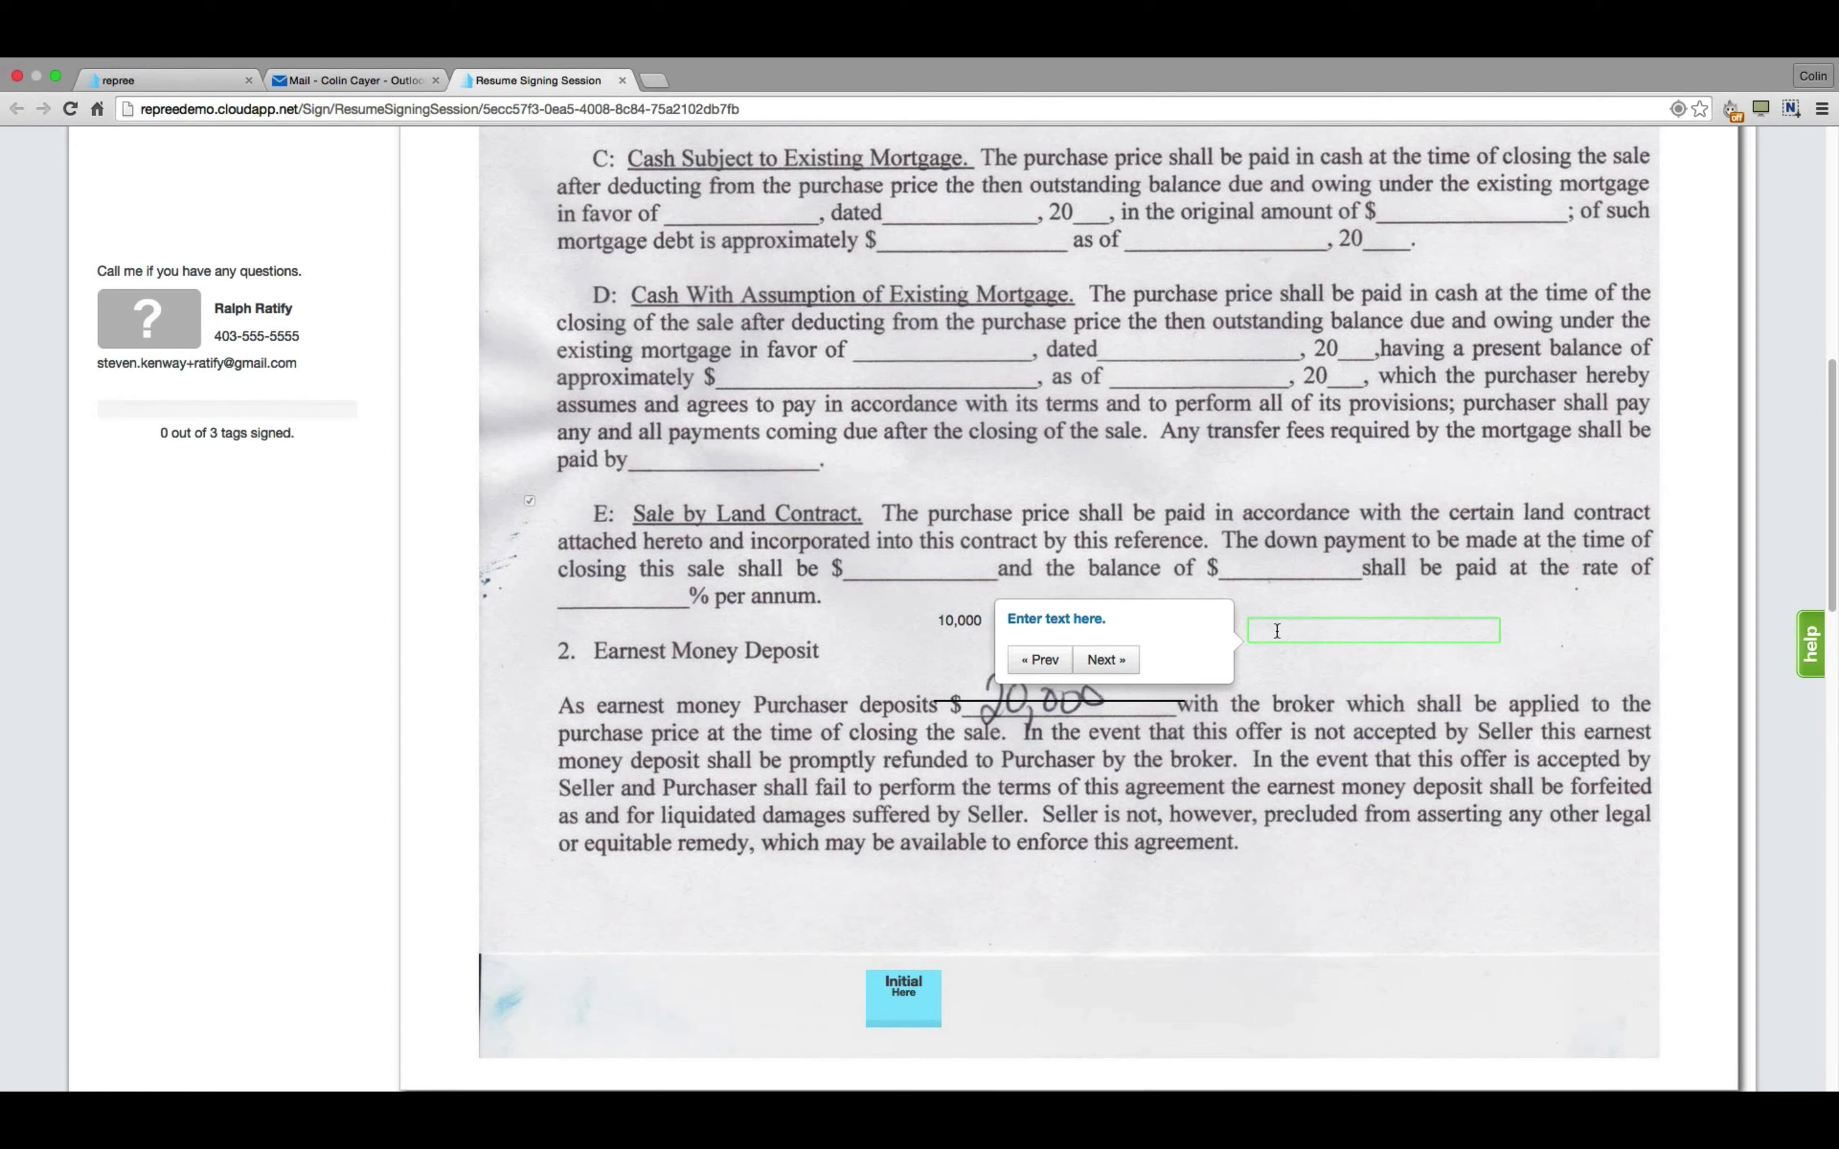
pyautogui.click(1277, 631)
pyautogui.write('ENTER TEXT')
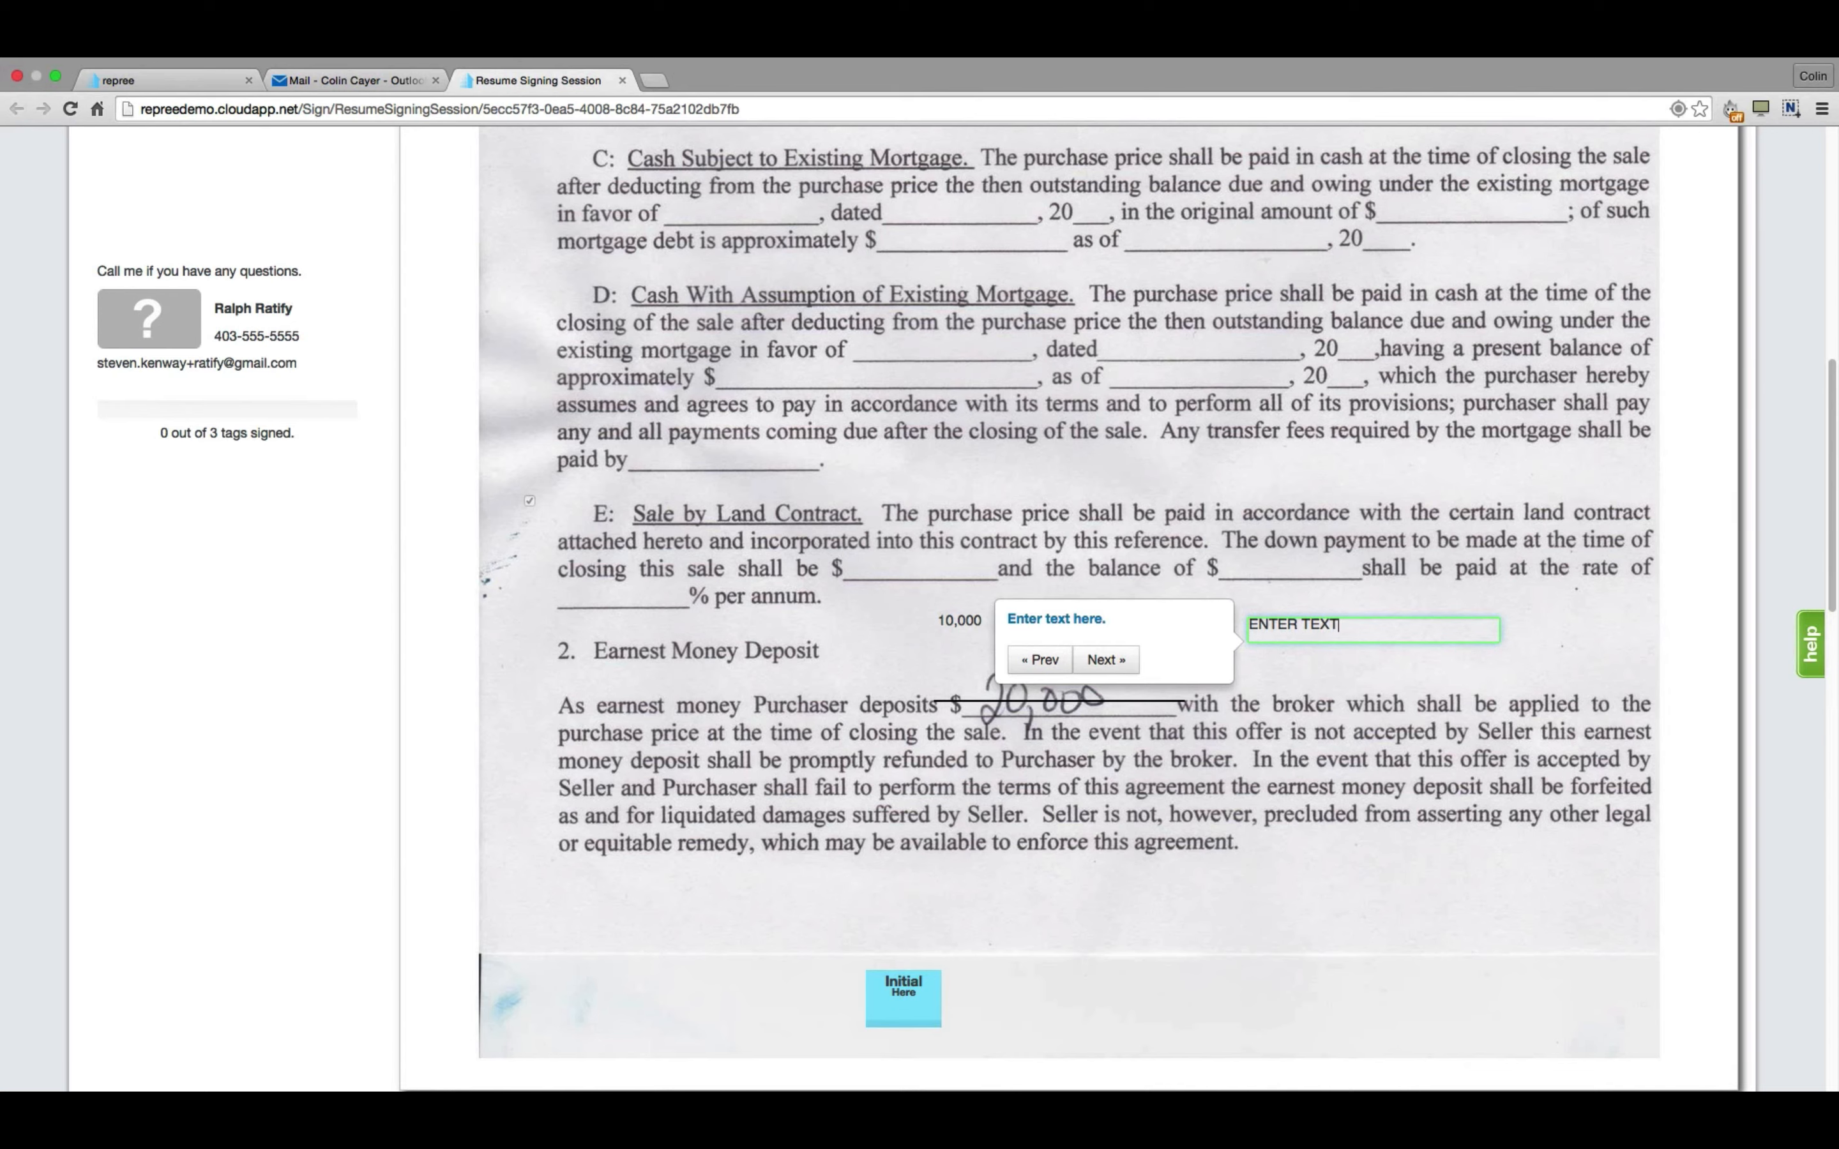
pyautogui.write(' HERE')
# Apply the CC initials and advance past the date stamp to the seller signature tag.
pyautogui.click(1107, 659)
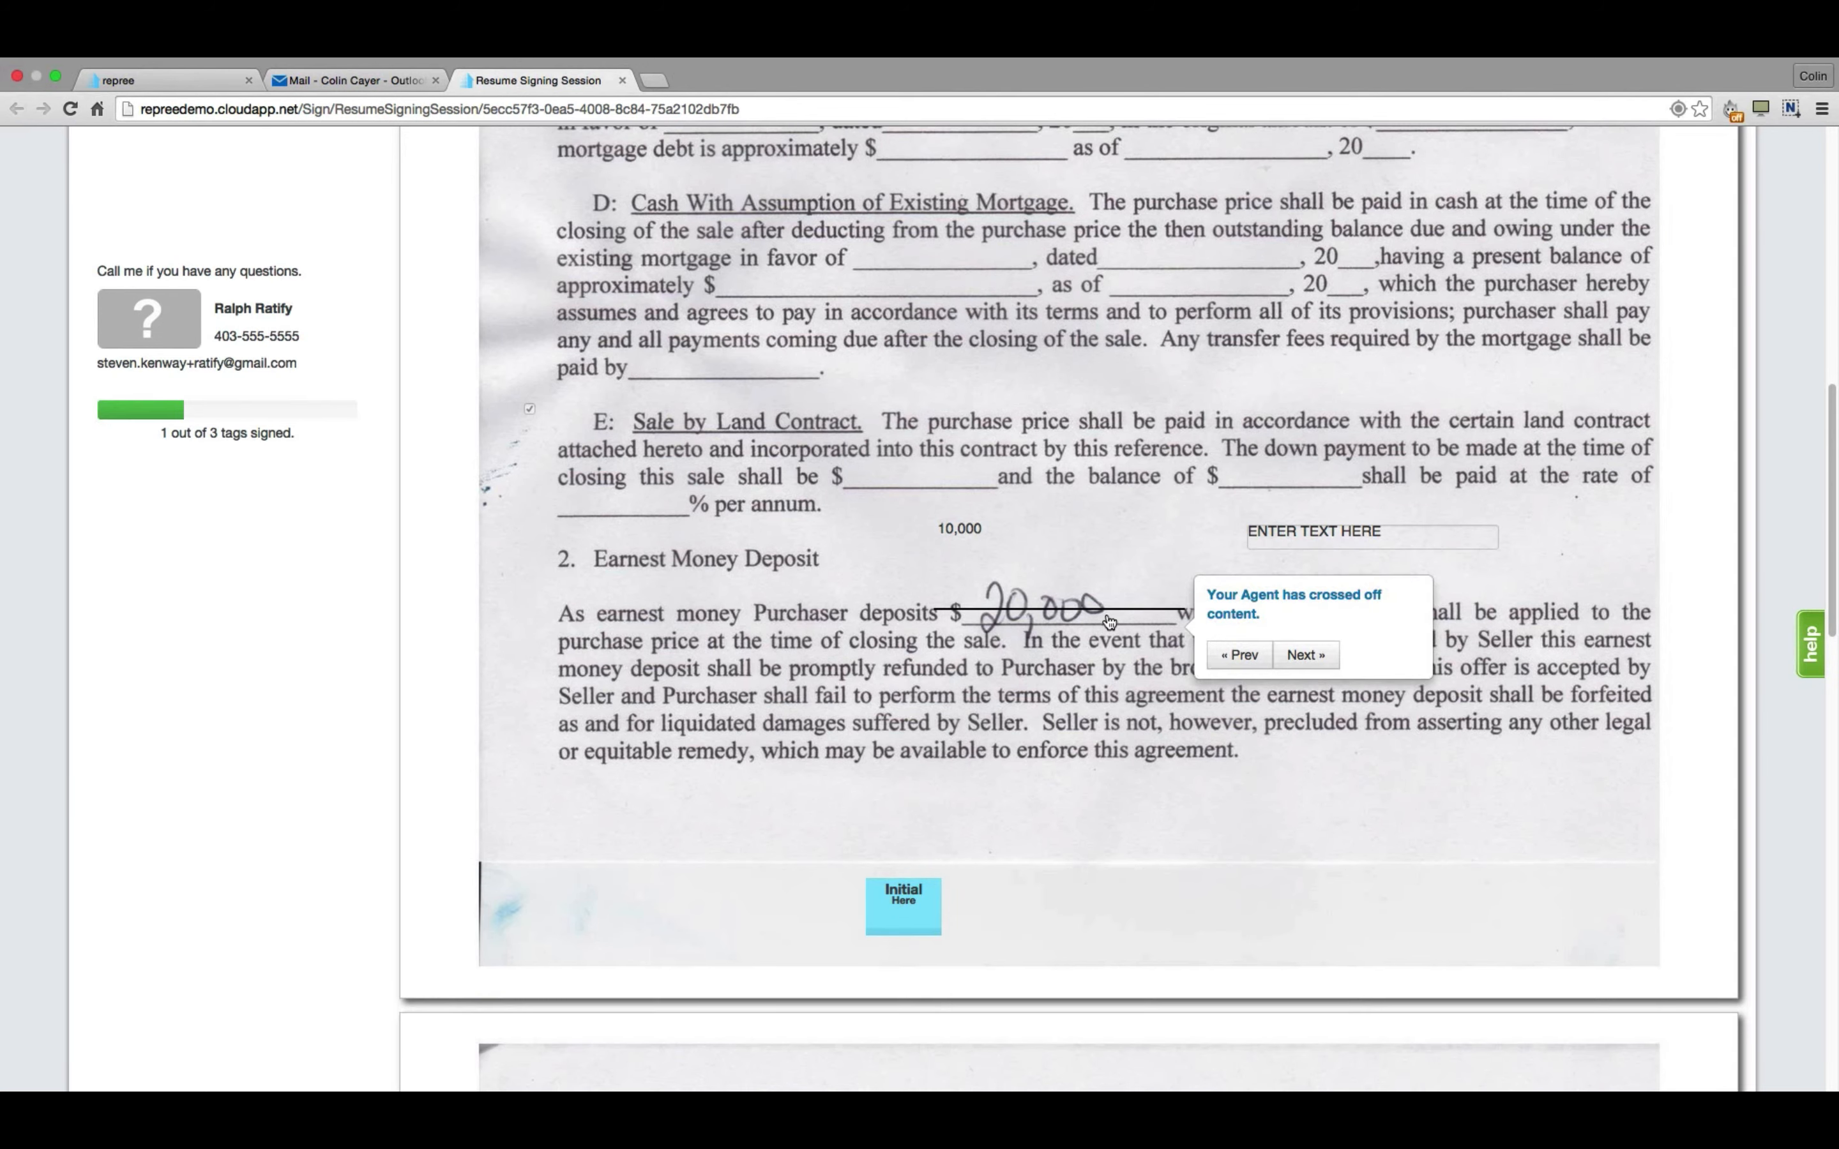
pyautogui.click(1305, 654)
pyautogui.click(919, 631)
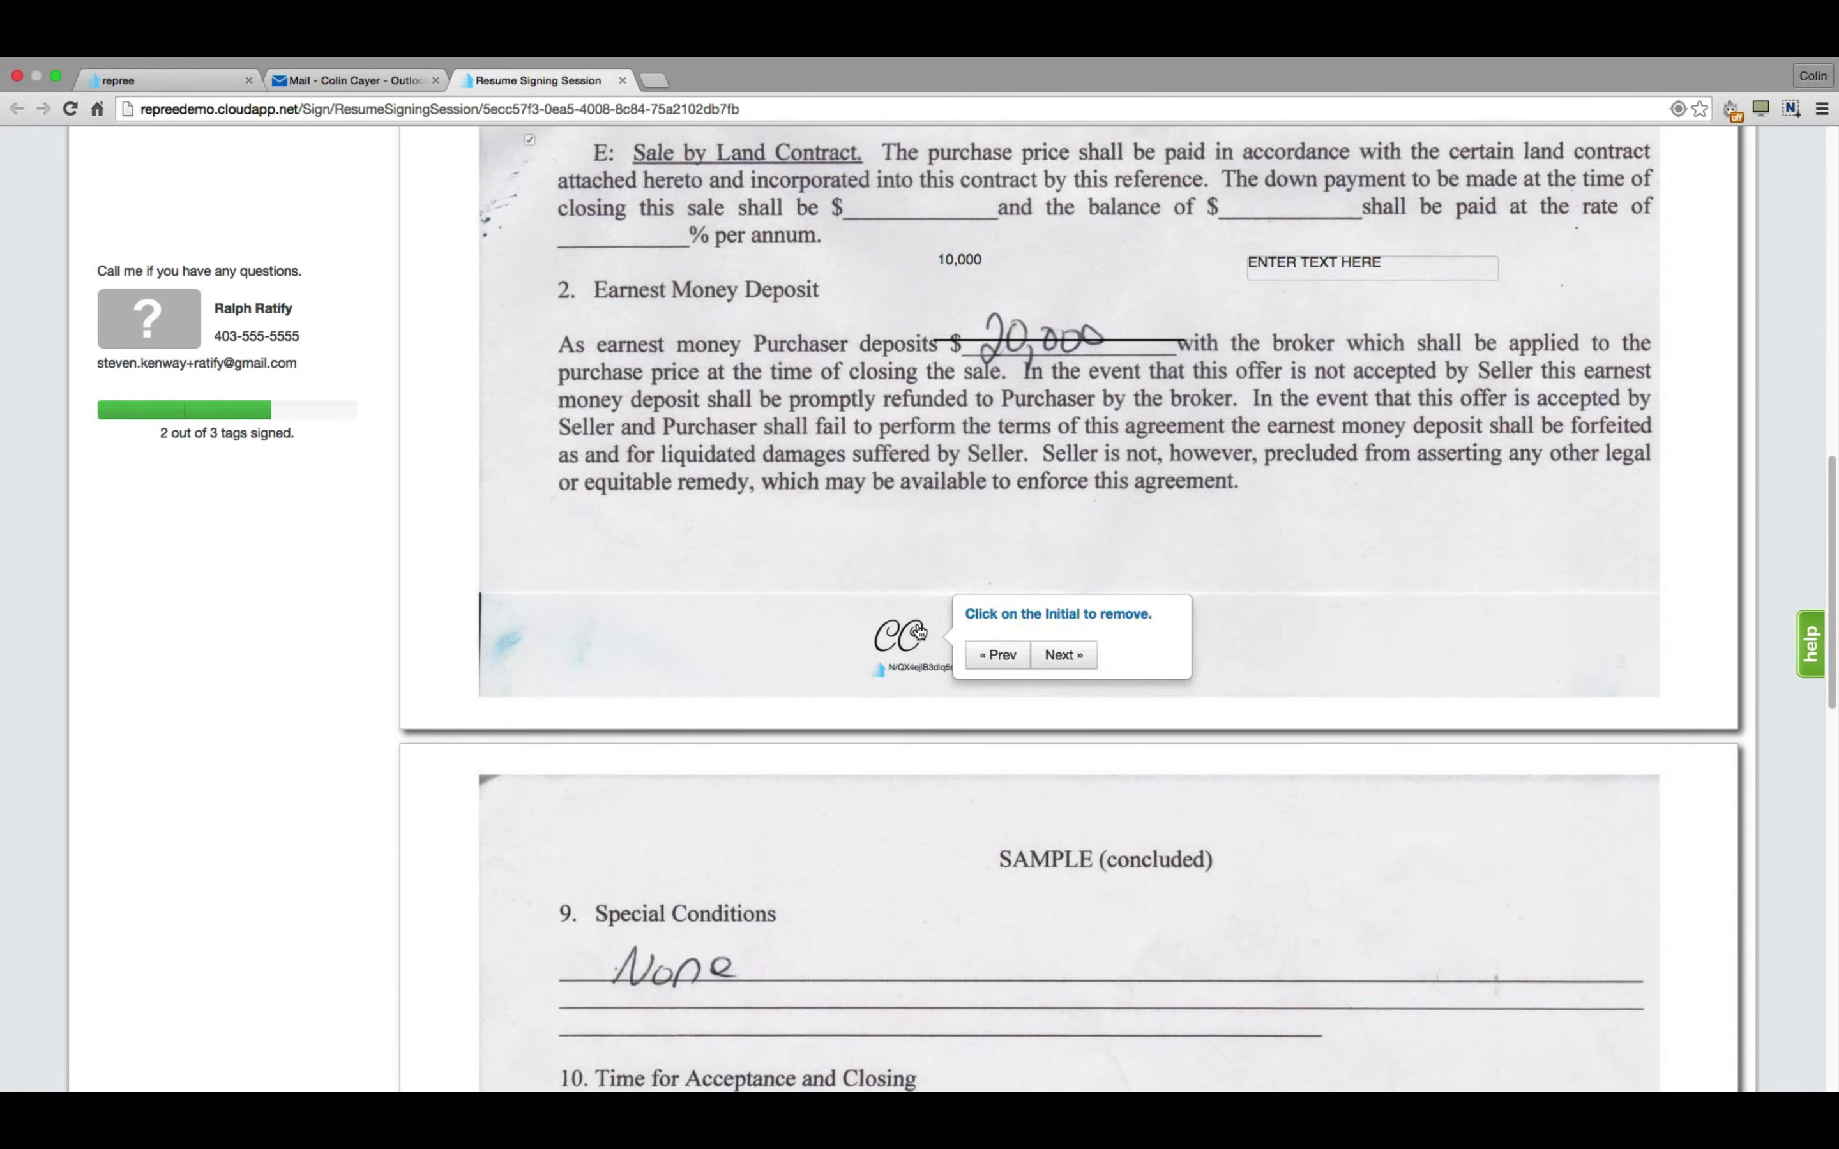
pyautogui.click(1070, 655)
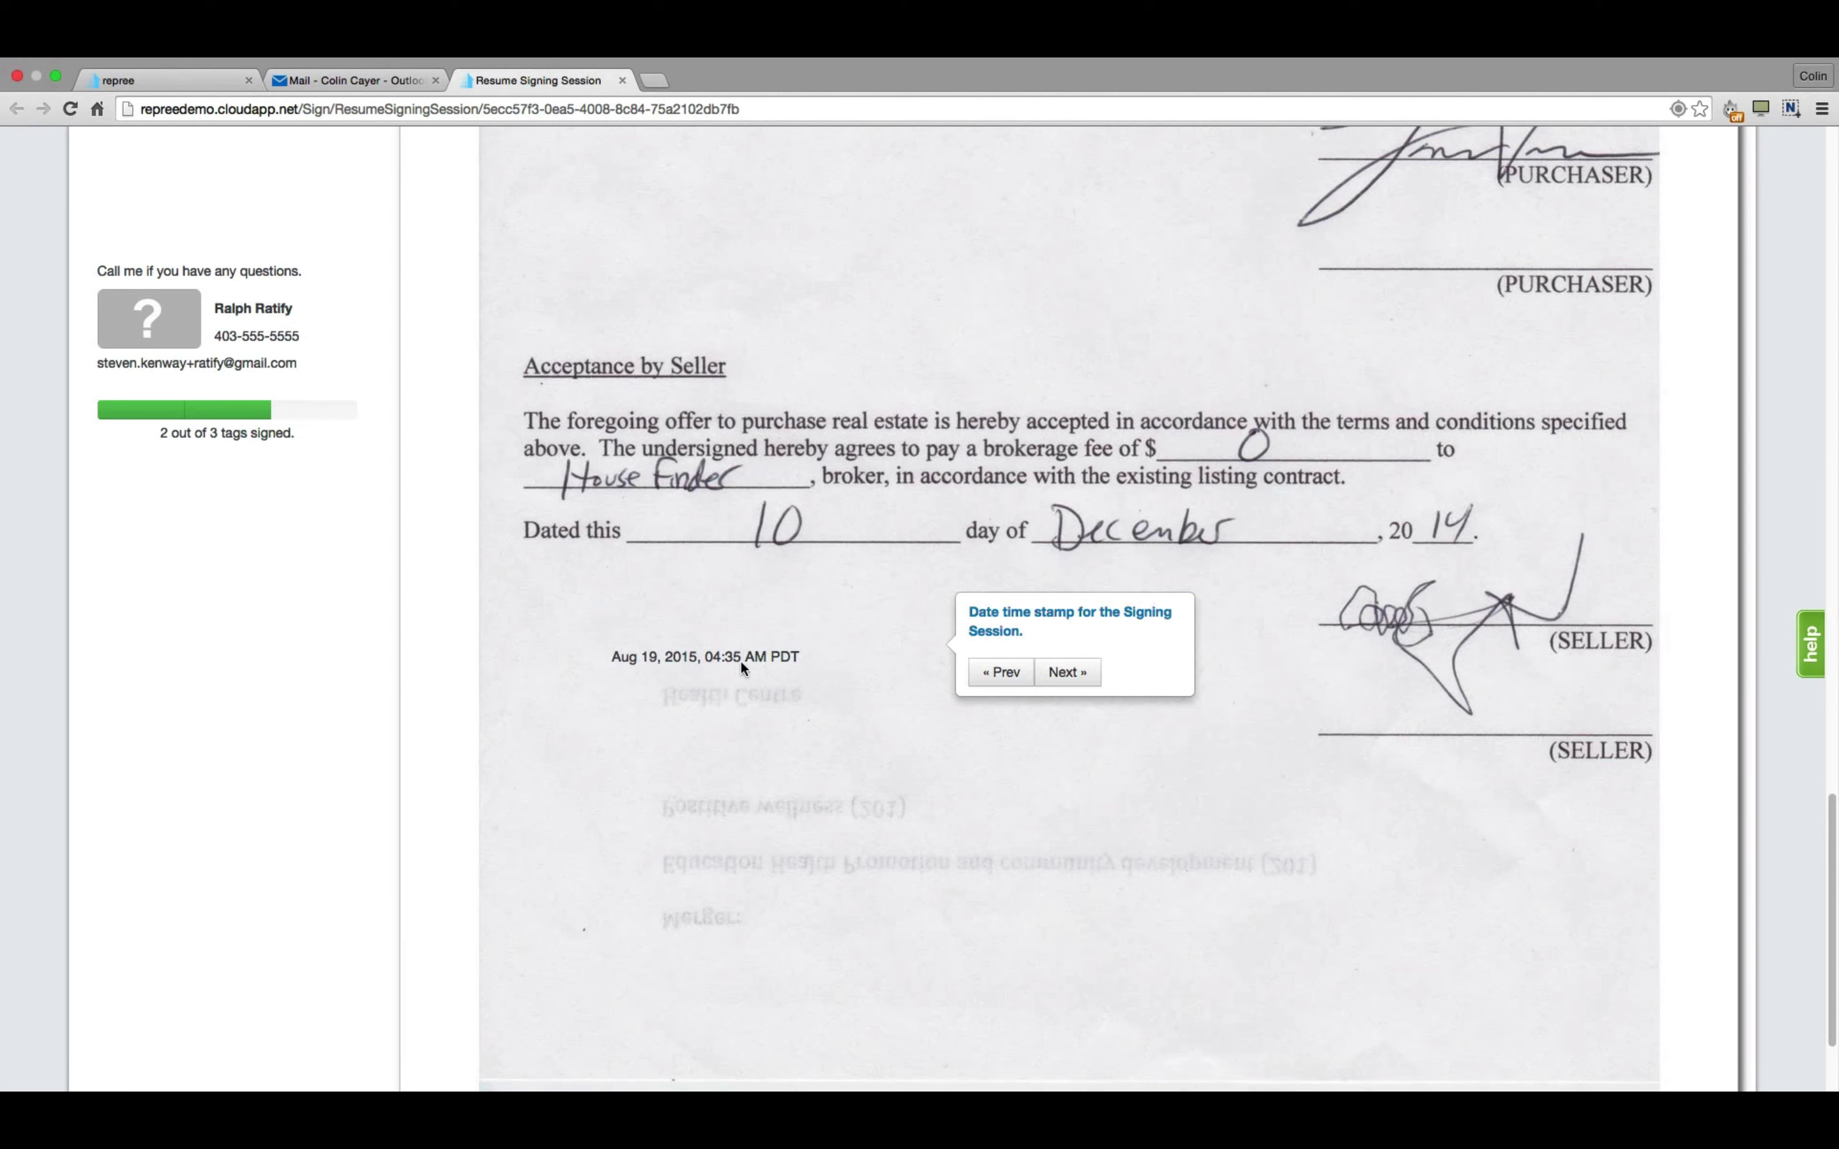
pyautogui.click(1068, 672)
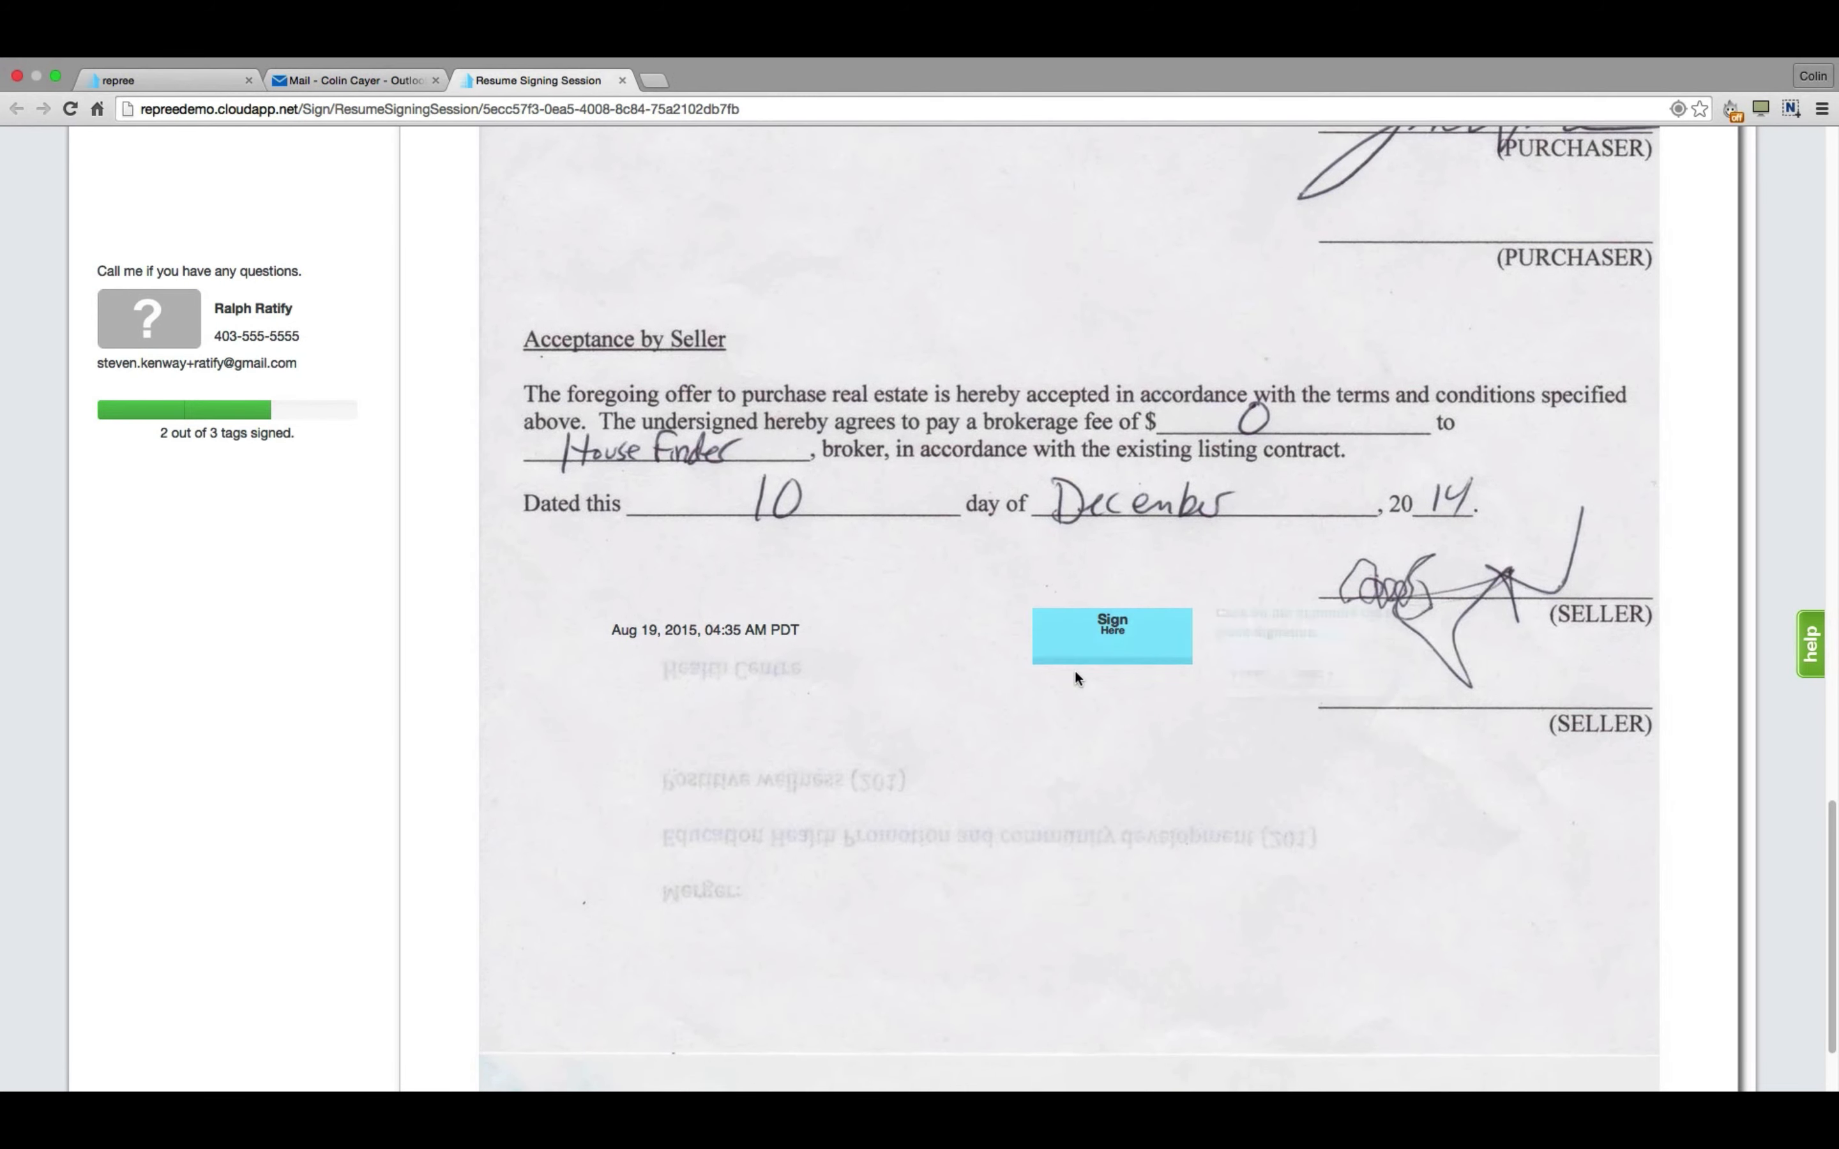
# Place the seller signature, save the signed documents, and return to the Repree dashboard.
pyautogui.click(1116, 635)
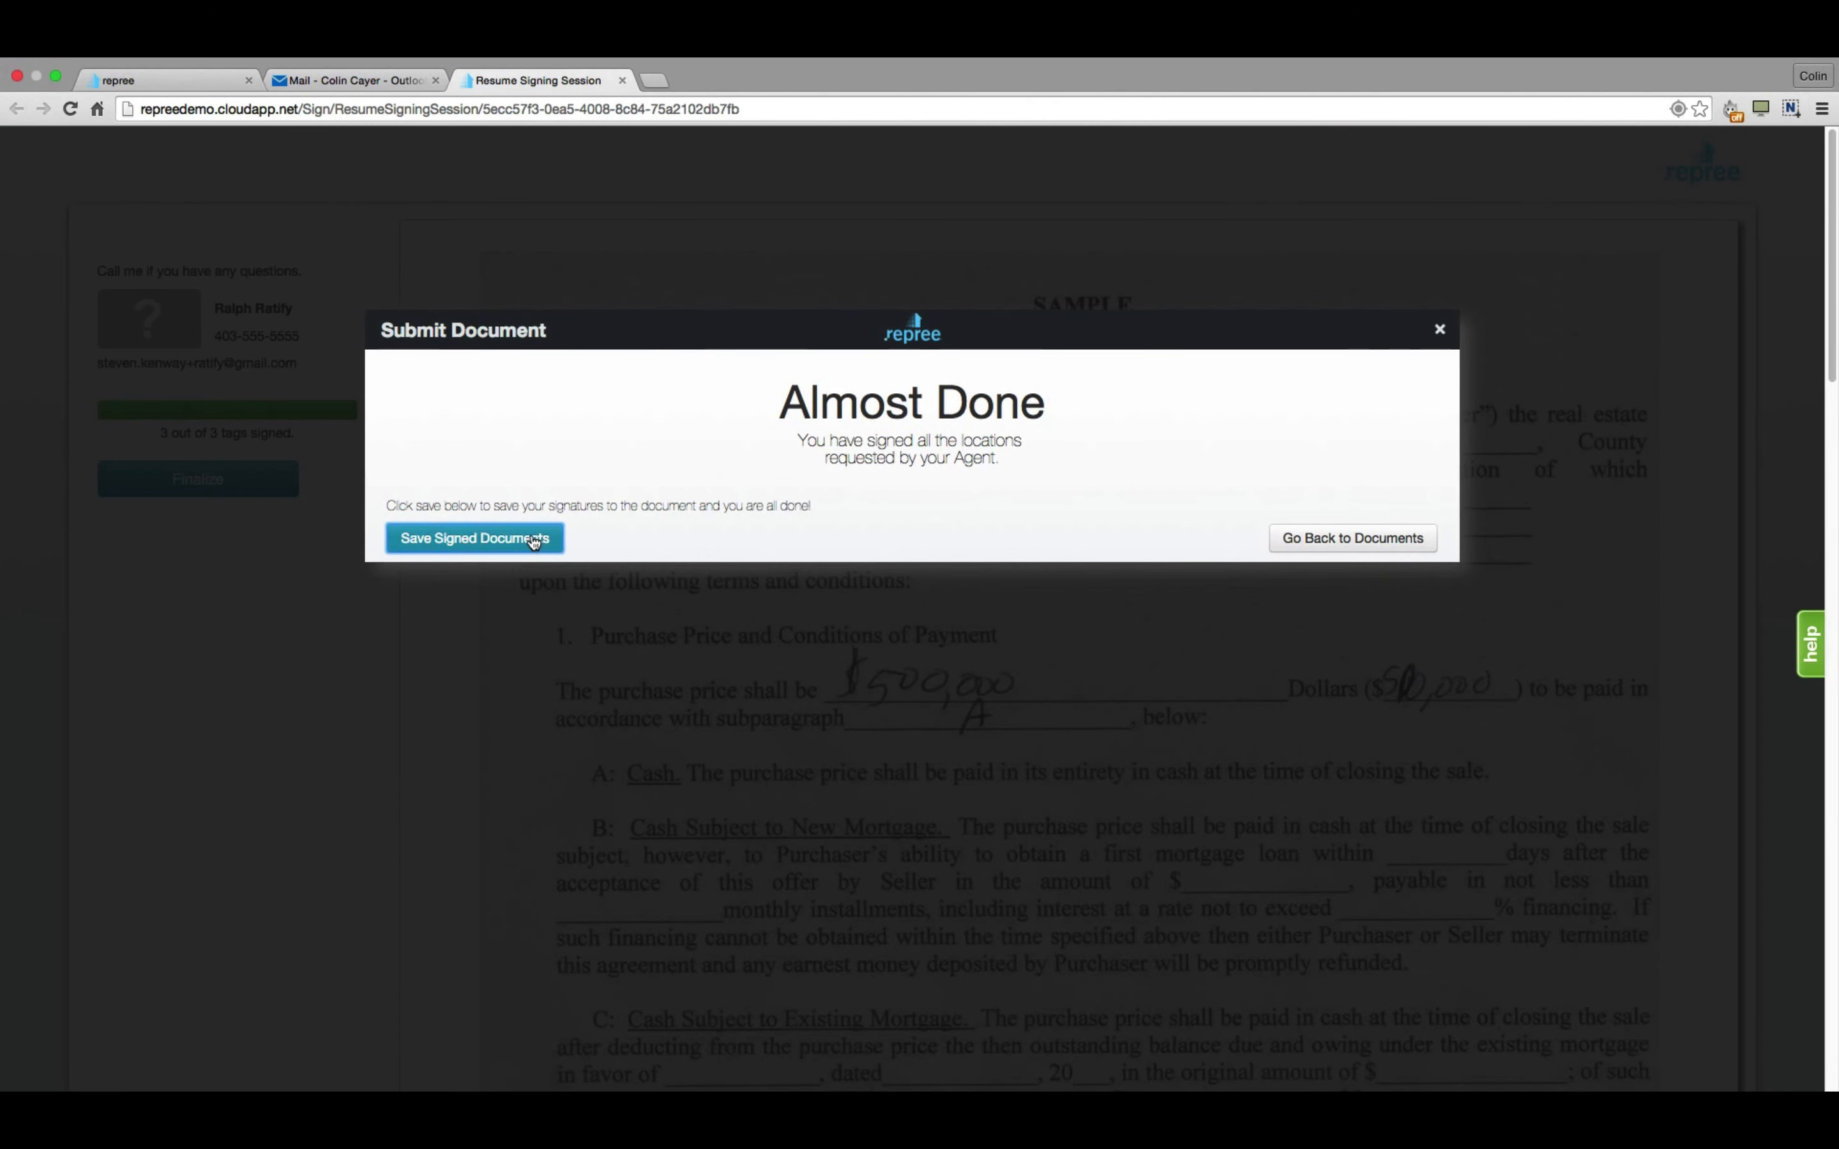
pyautogui.click(528, 539)
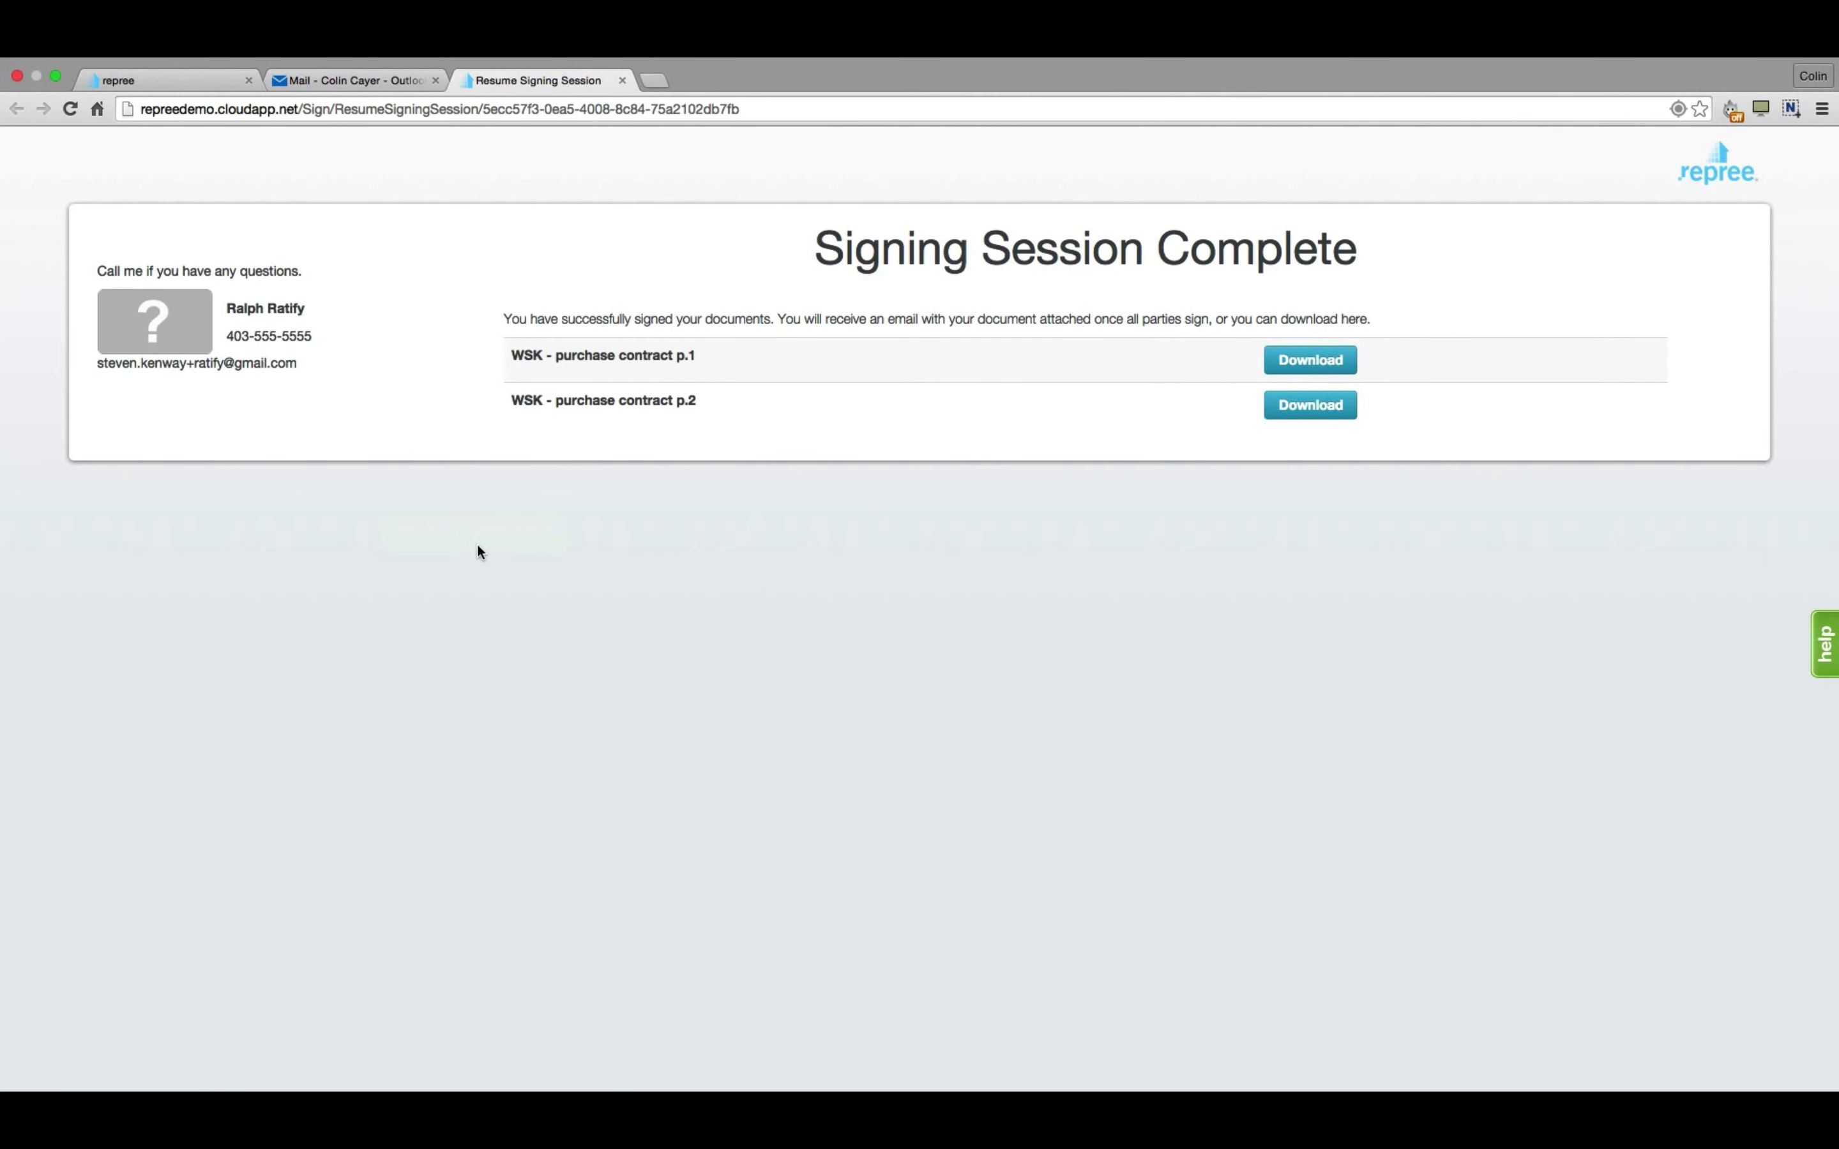
pyautogui.click(166, 80)
# Reload the Repree dashboard page, confirming Leave this Page.
pyautogui.click(377, 111)
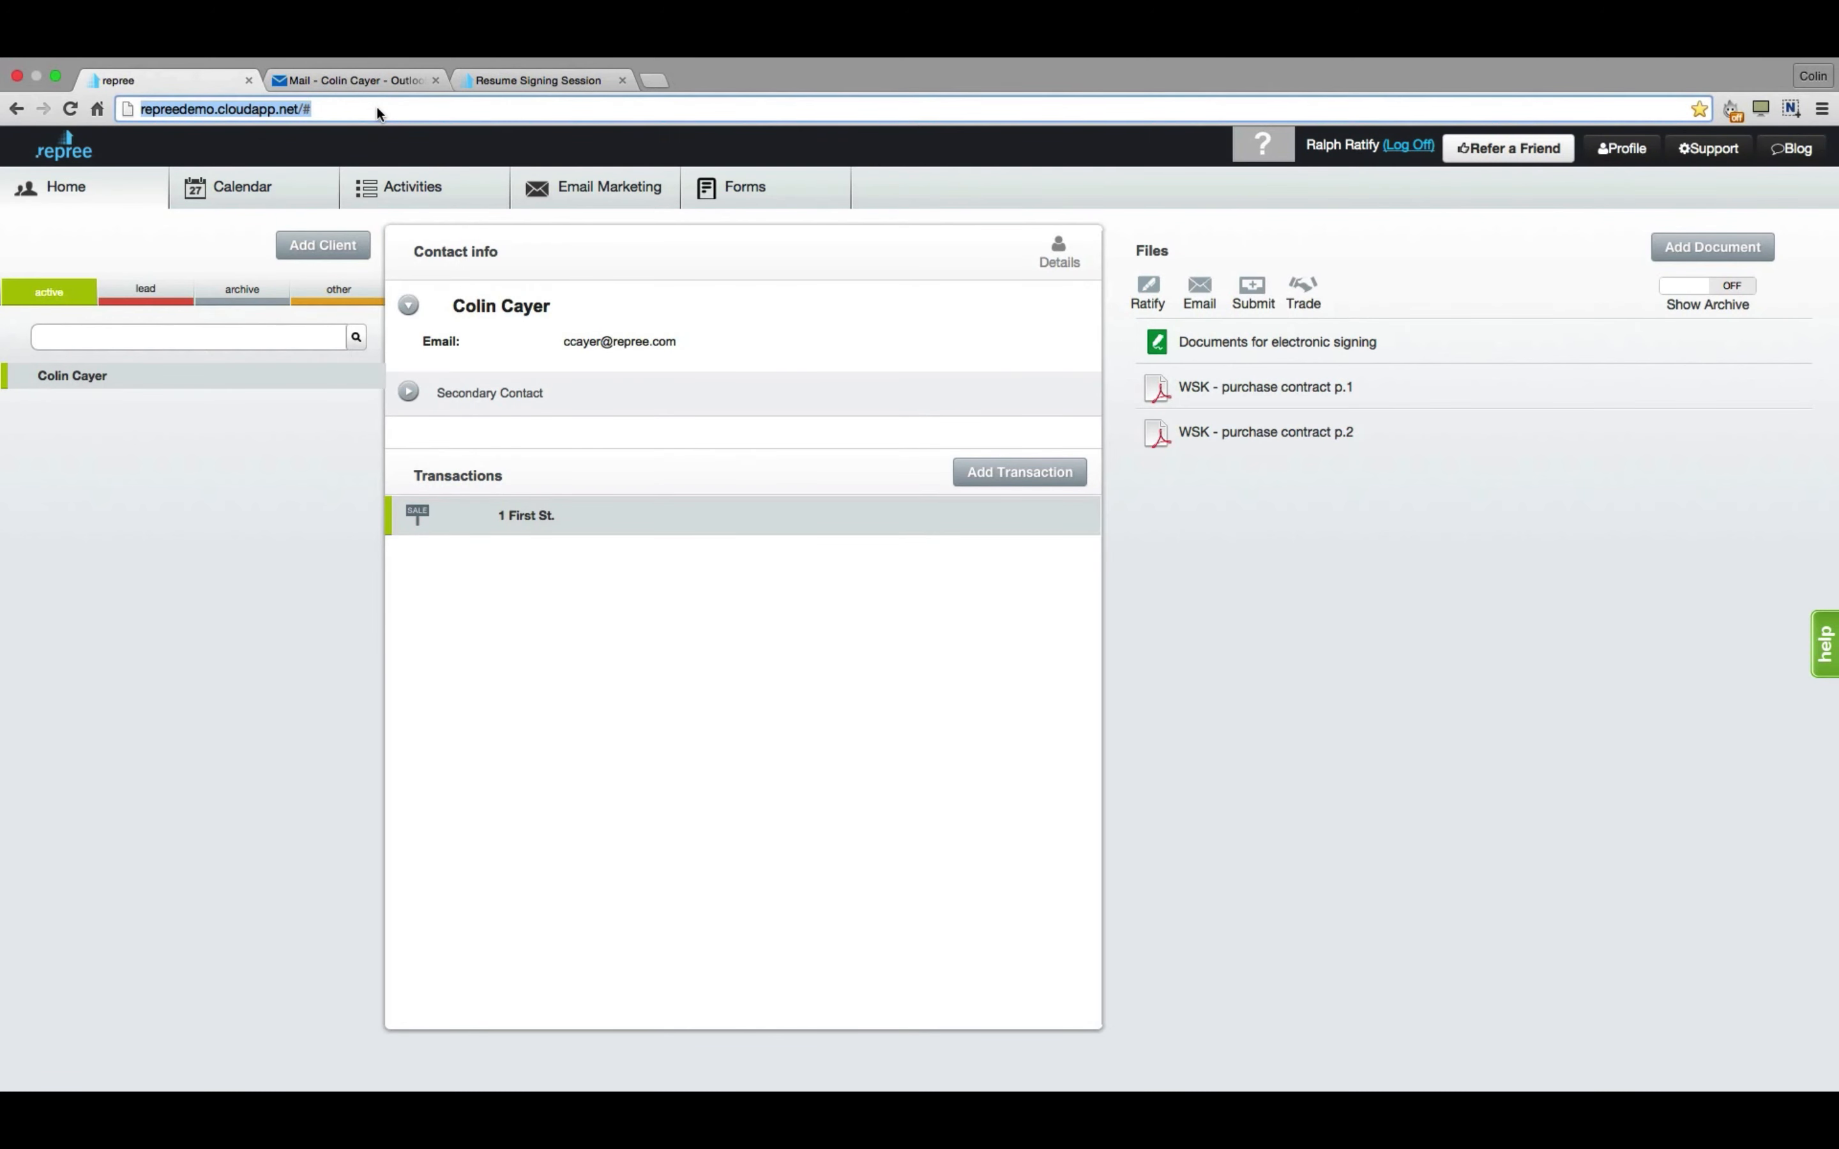
pyautogui.press('Return')
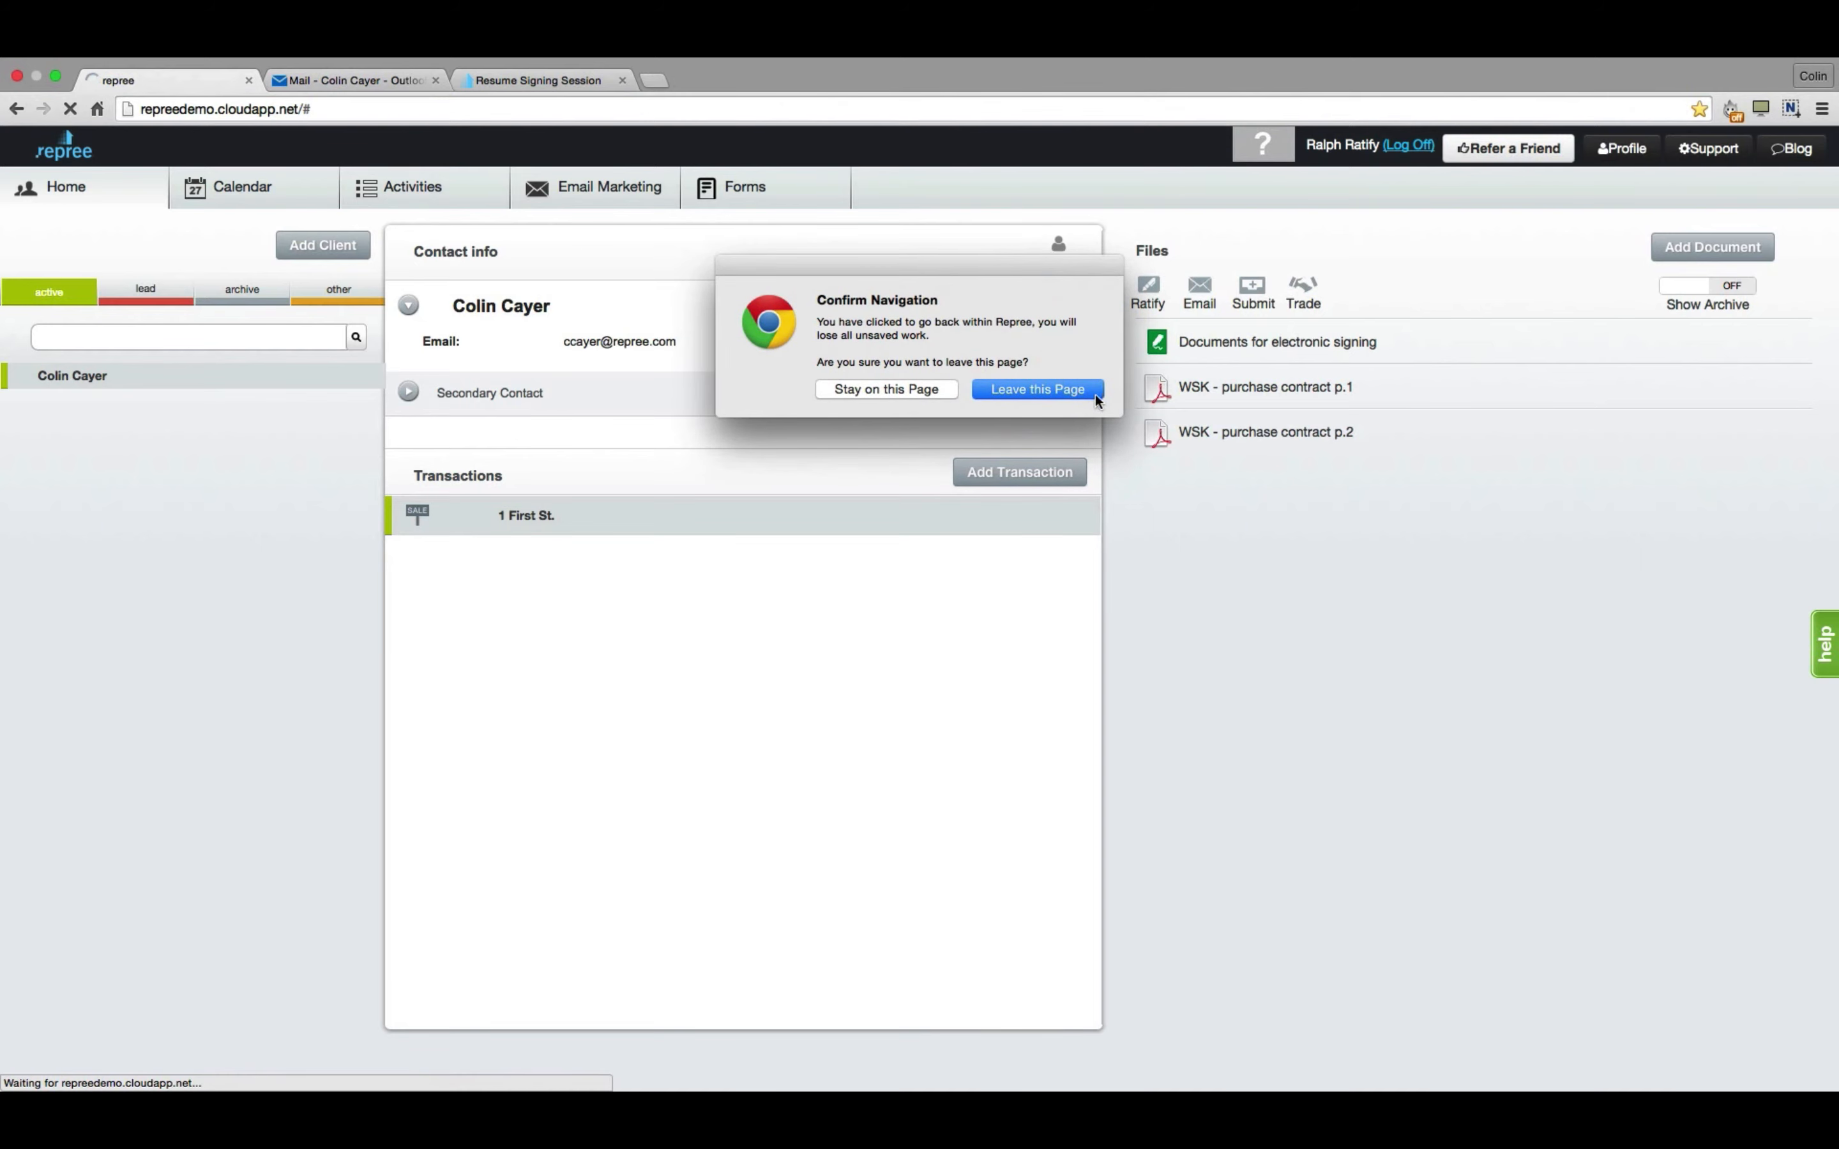
pyautogui.click(1095, 396)
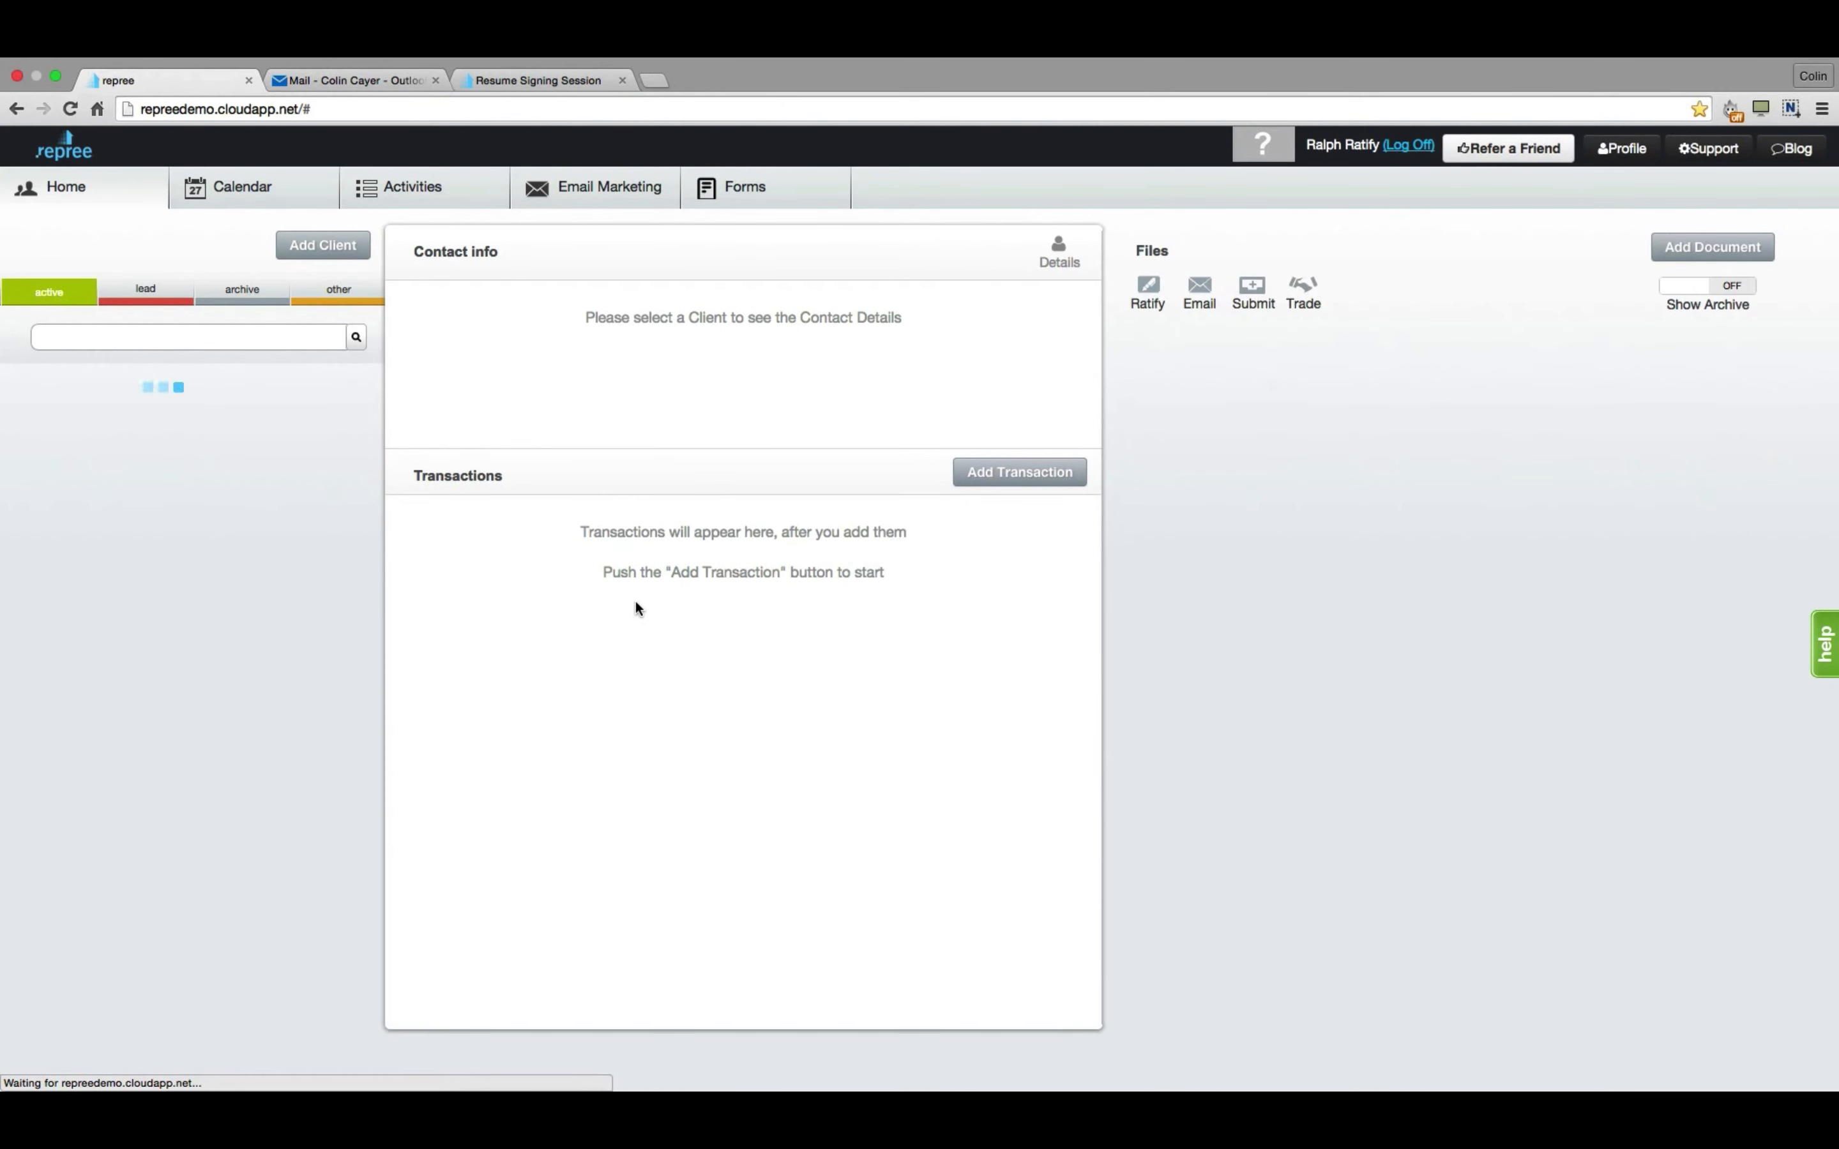
# Open Document Info for the 1 First St. 'Documents for electronic signing' session.
pyautogui.click(230, 375)
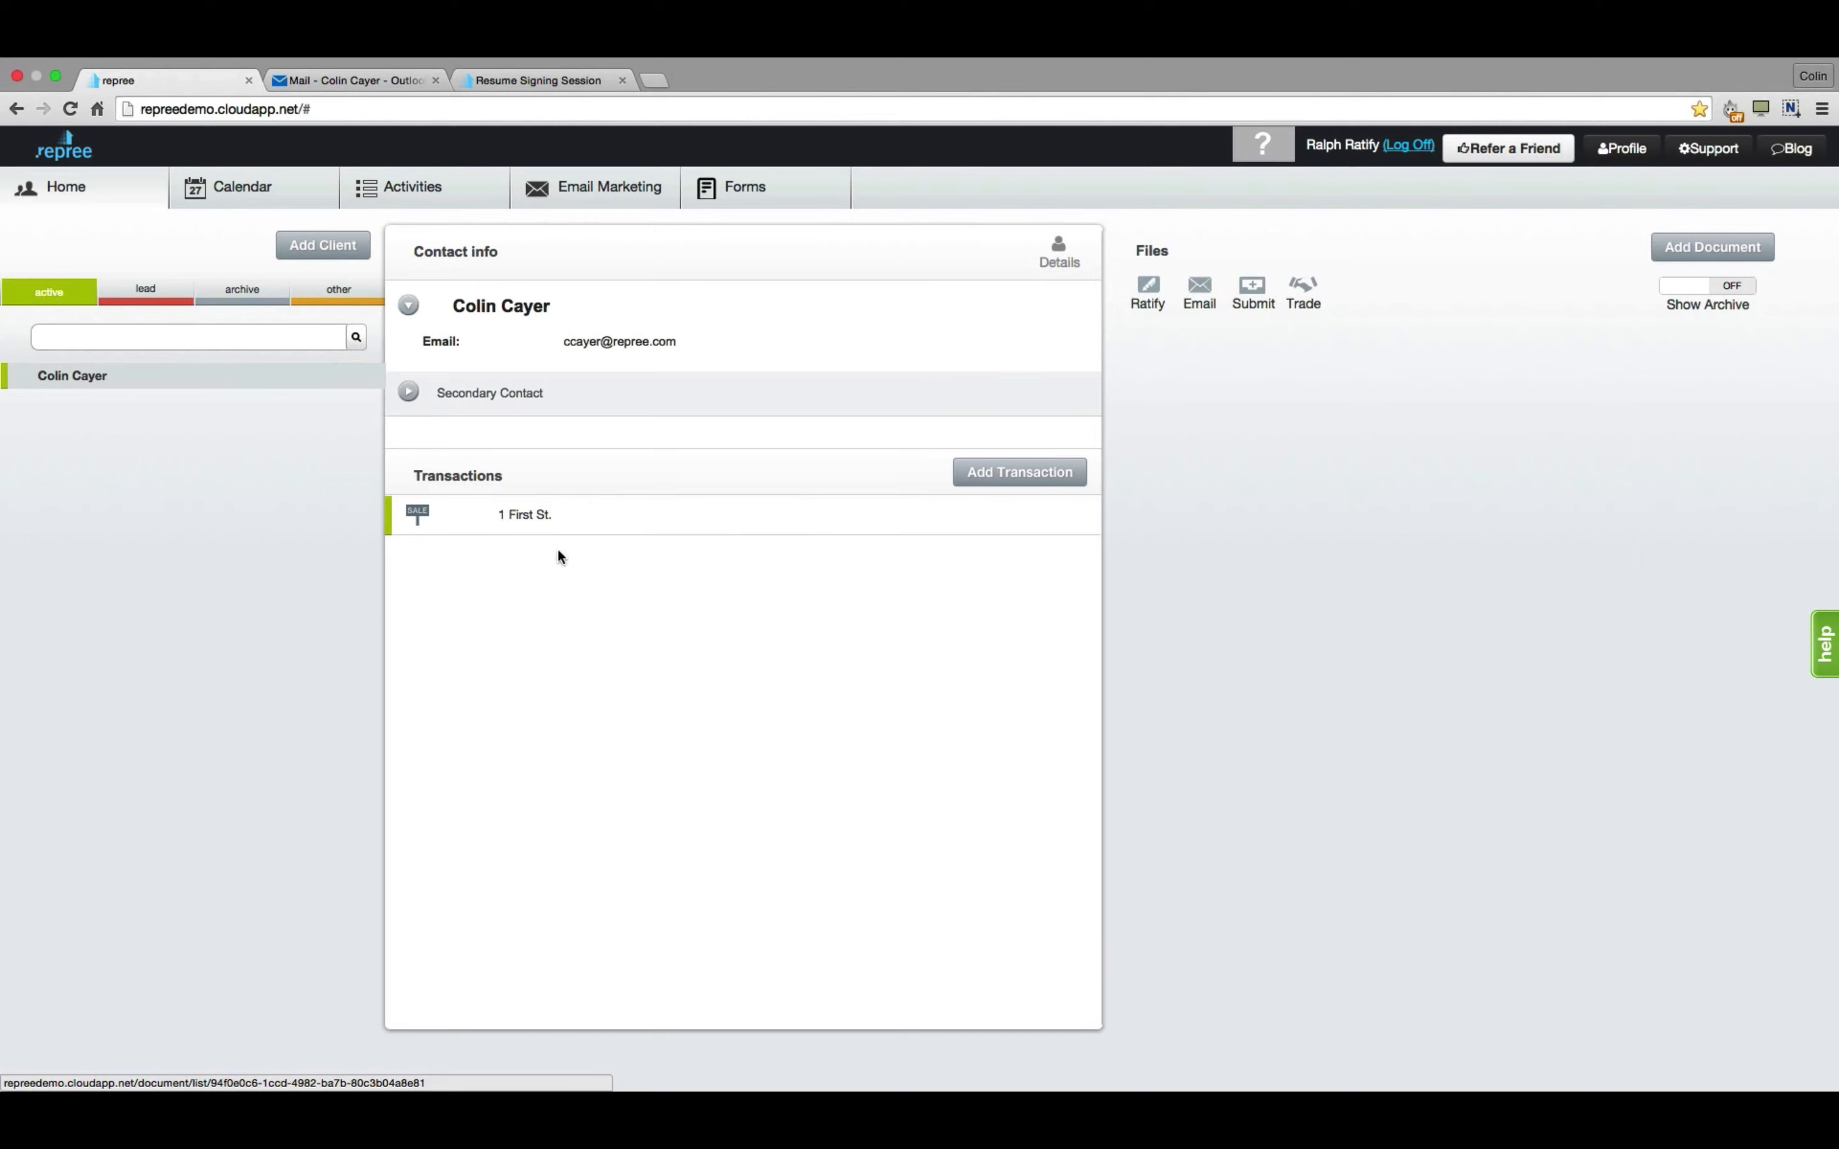
pyautogui.click(604, 520)
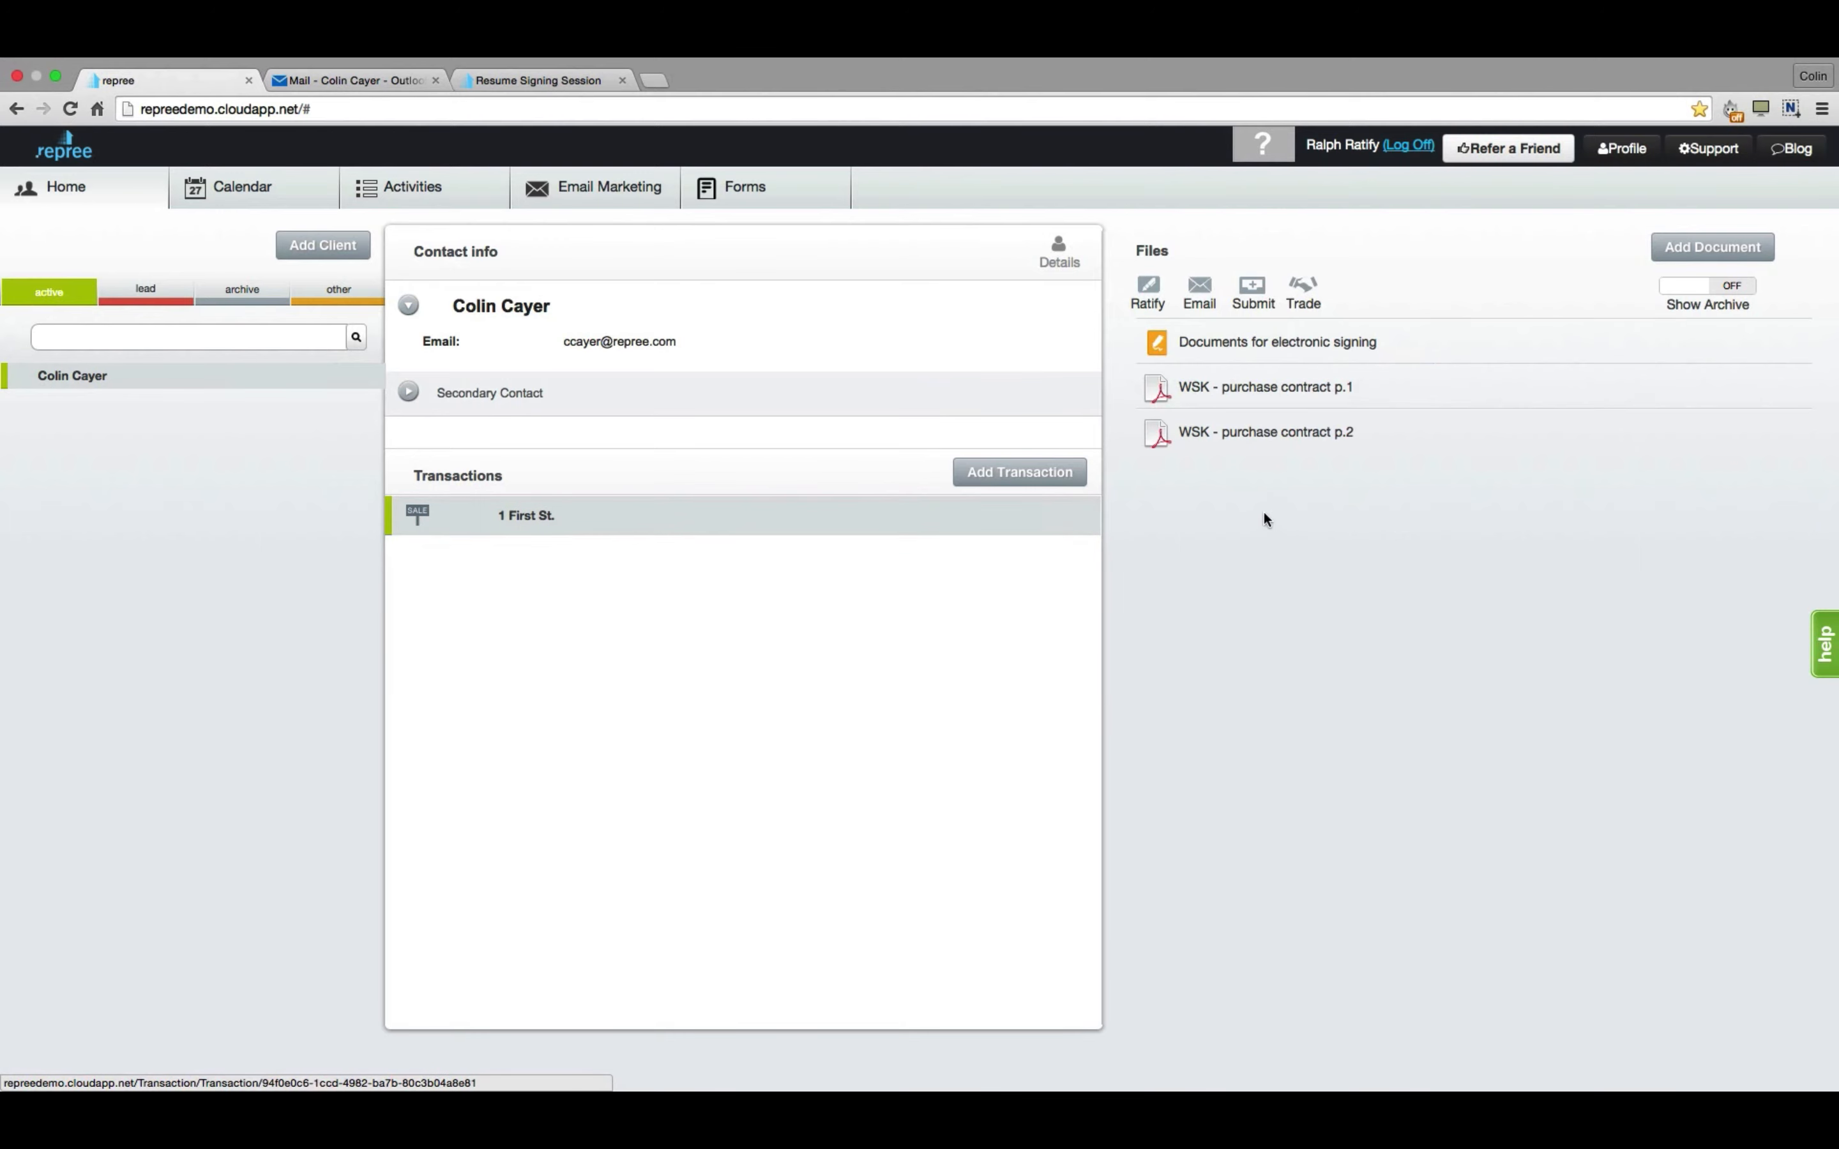
pyautogui.click(1351, 360)
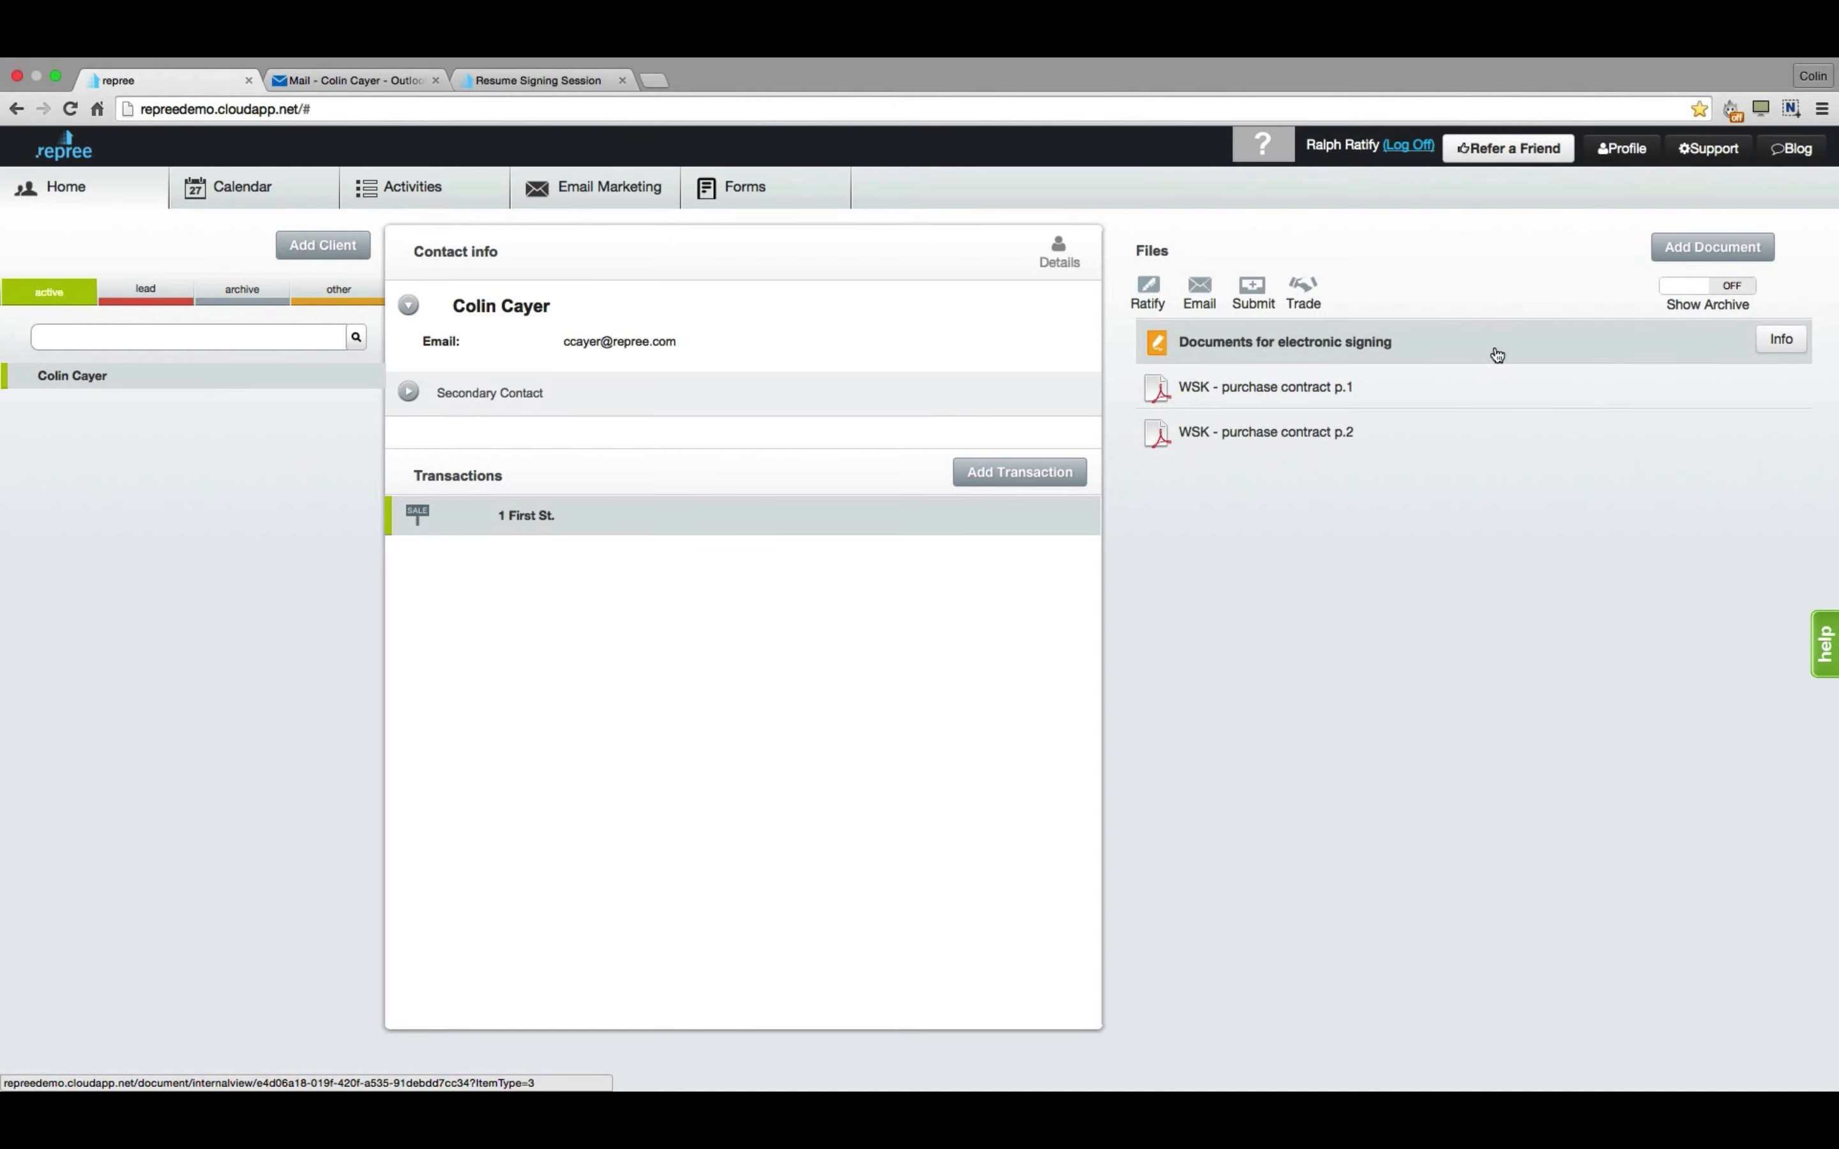
pyautogui.click(1776, 346)
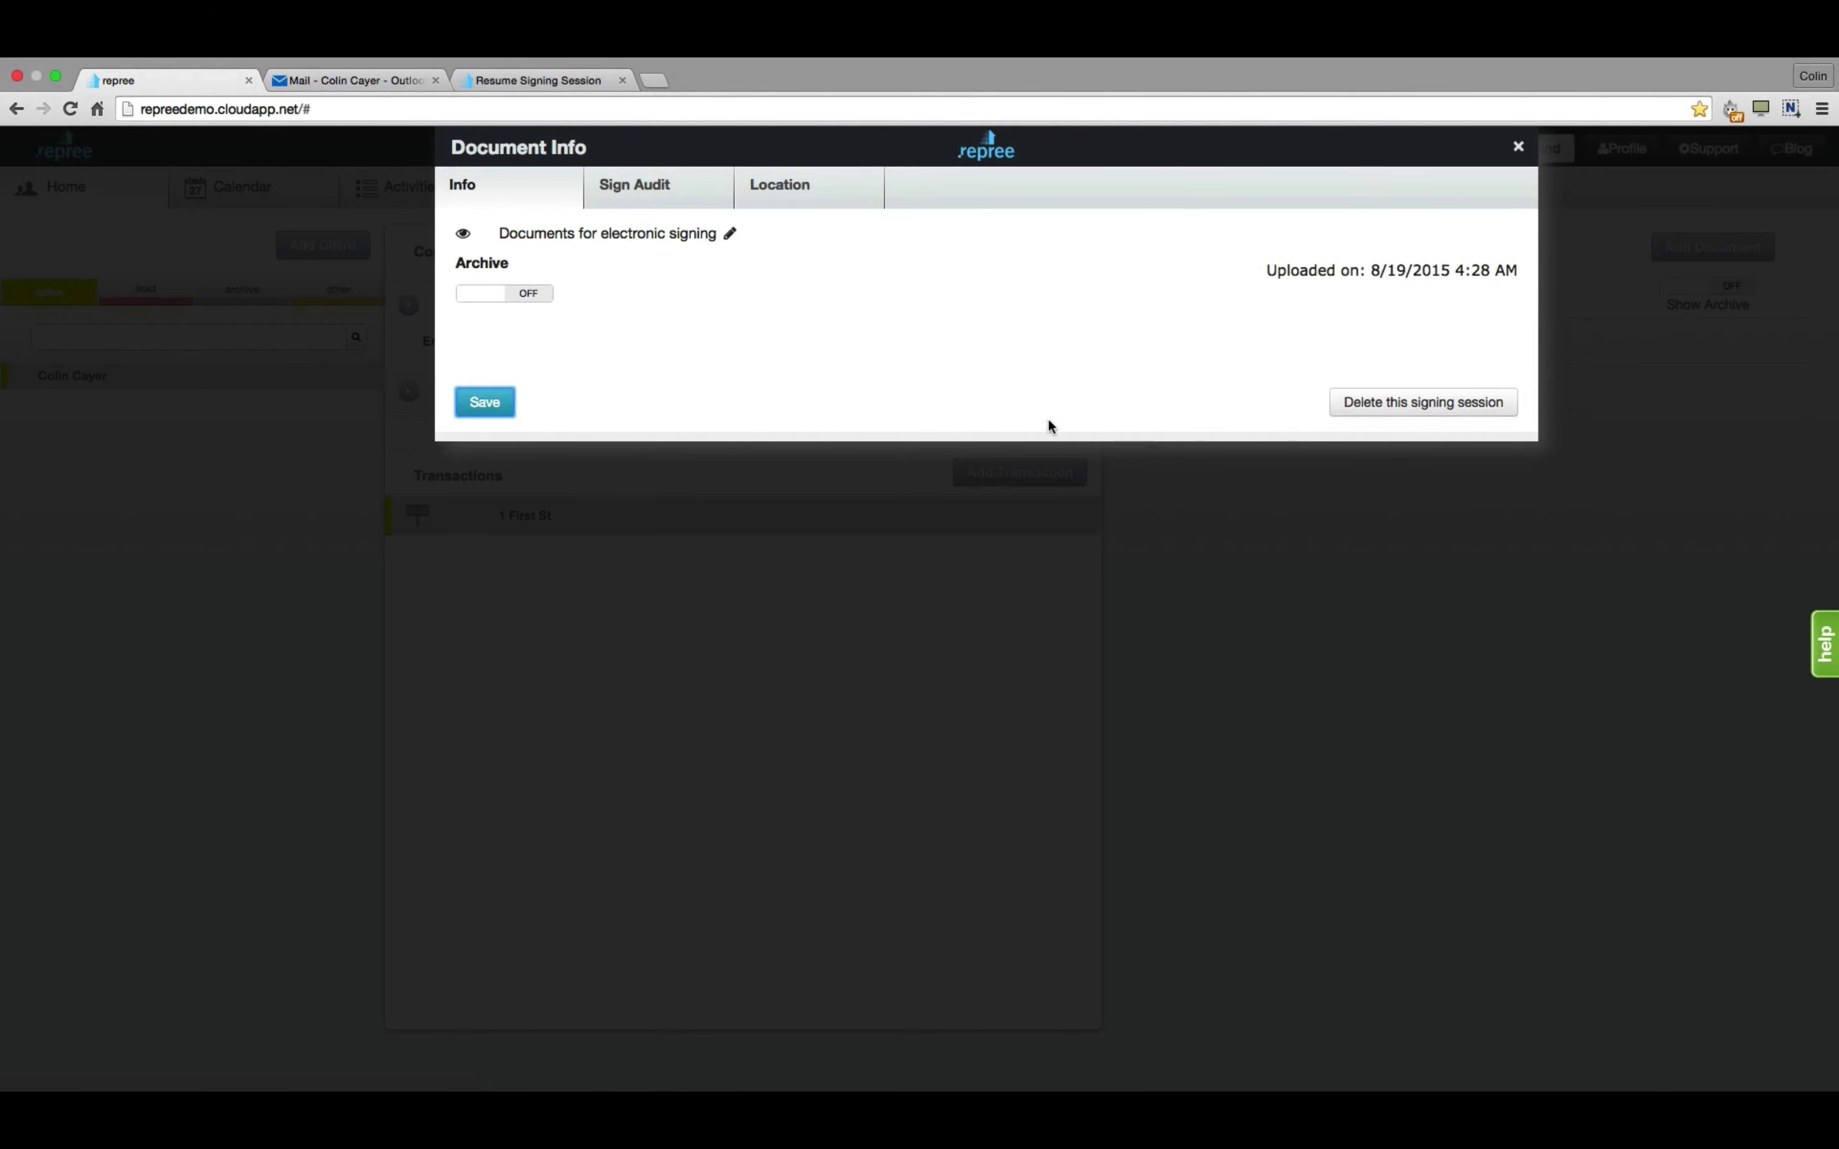
# Review the Sign Audit trail and signer locations, then close Document Info.
pyautogui.click(671, 200)
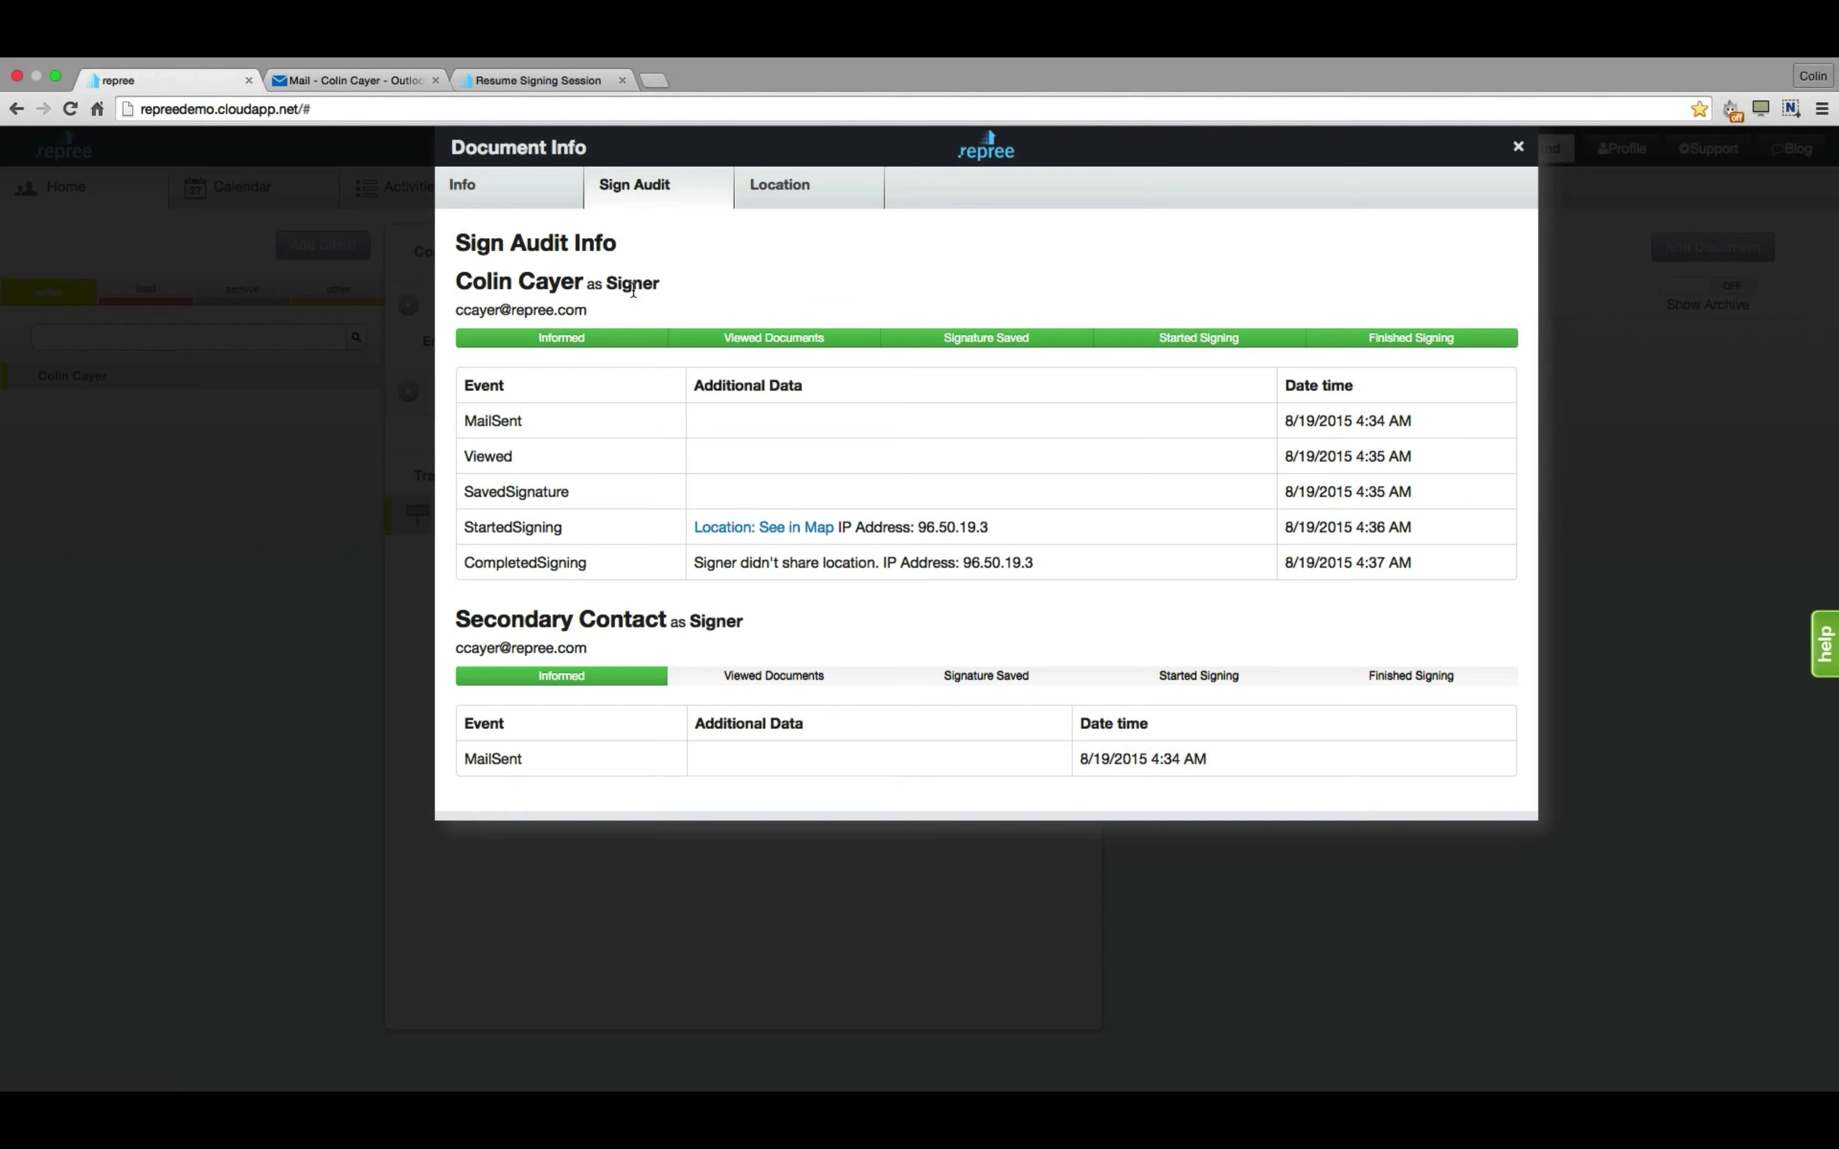
pyautogui.click(780, 199)
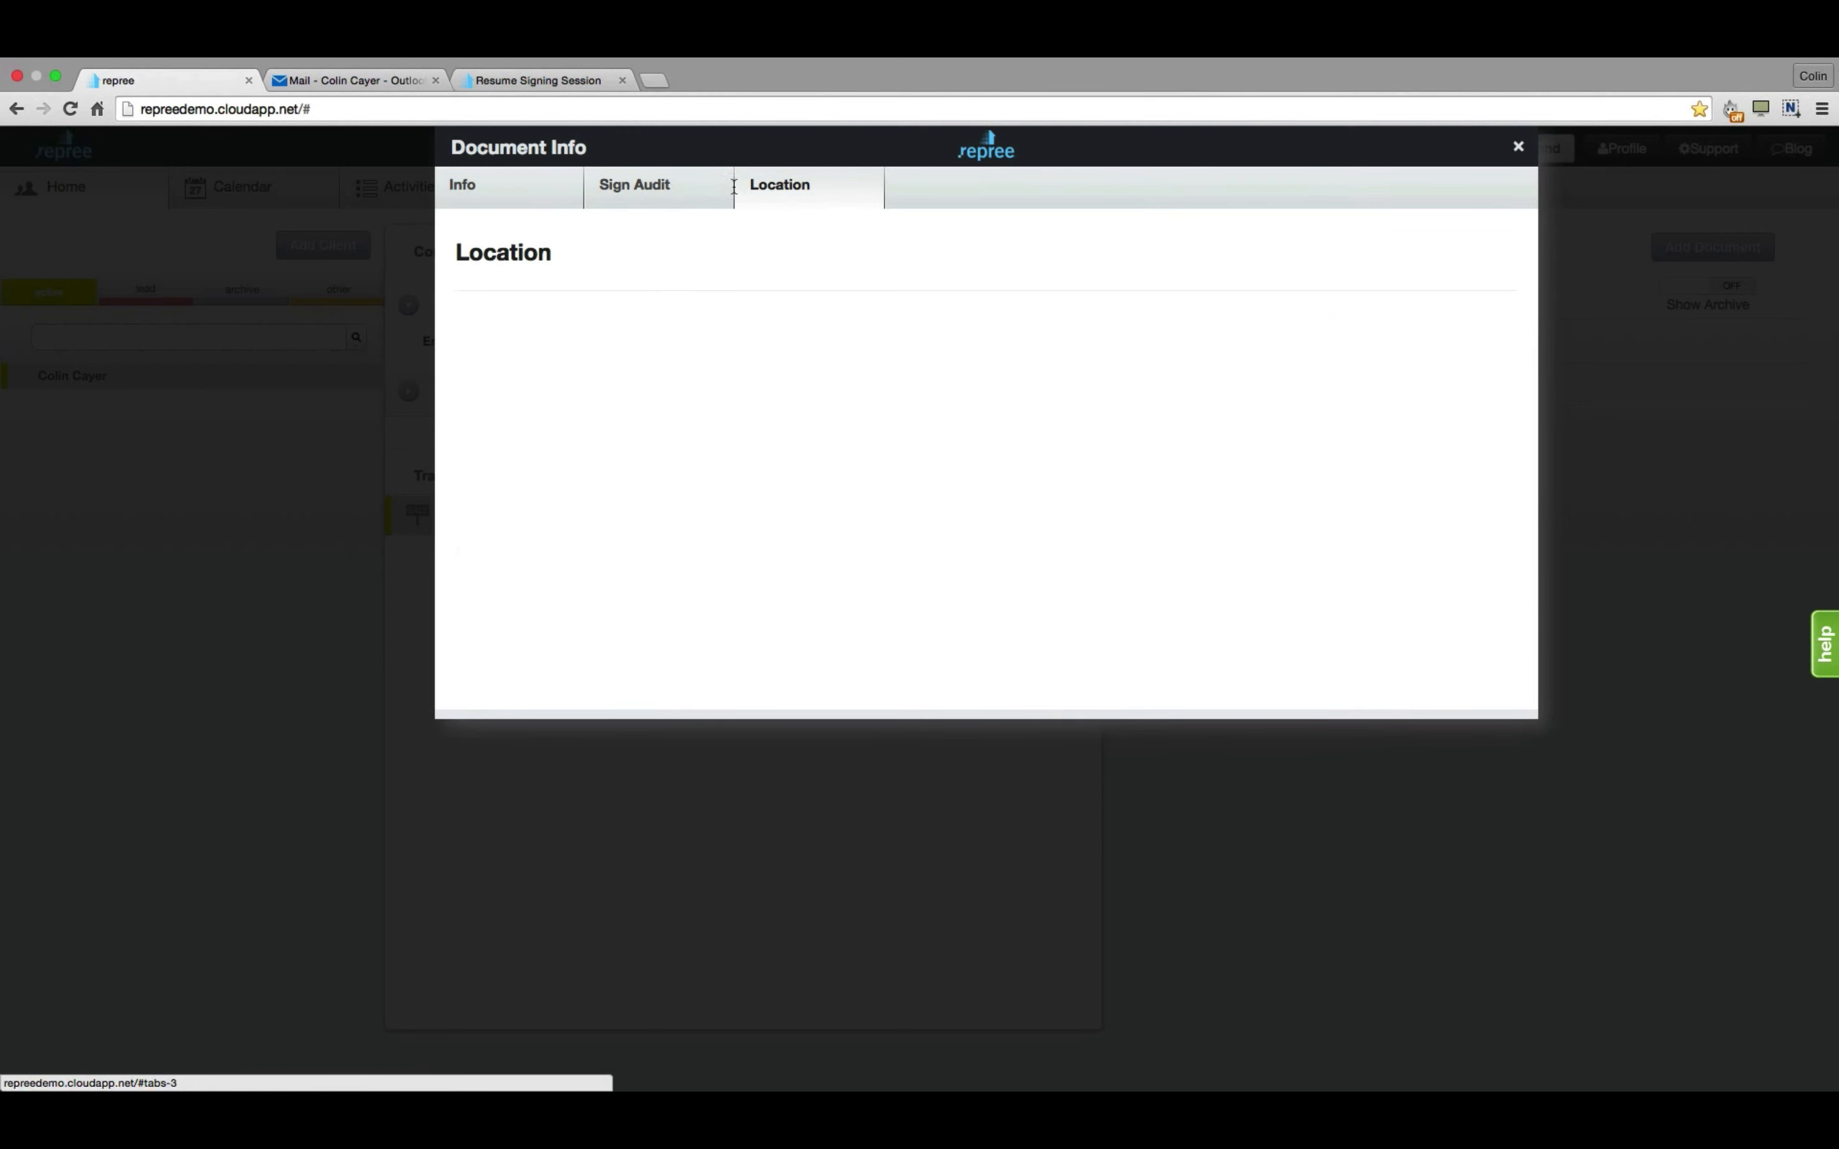
pyautogui.click(670, 189)
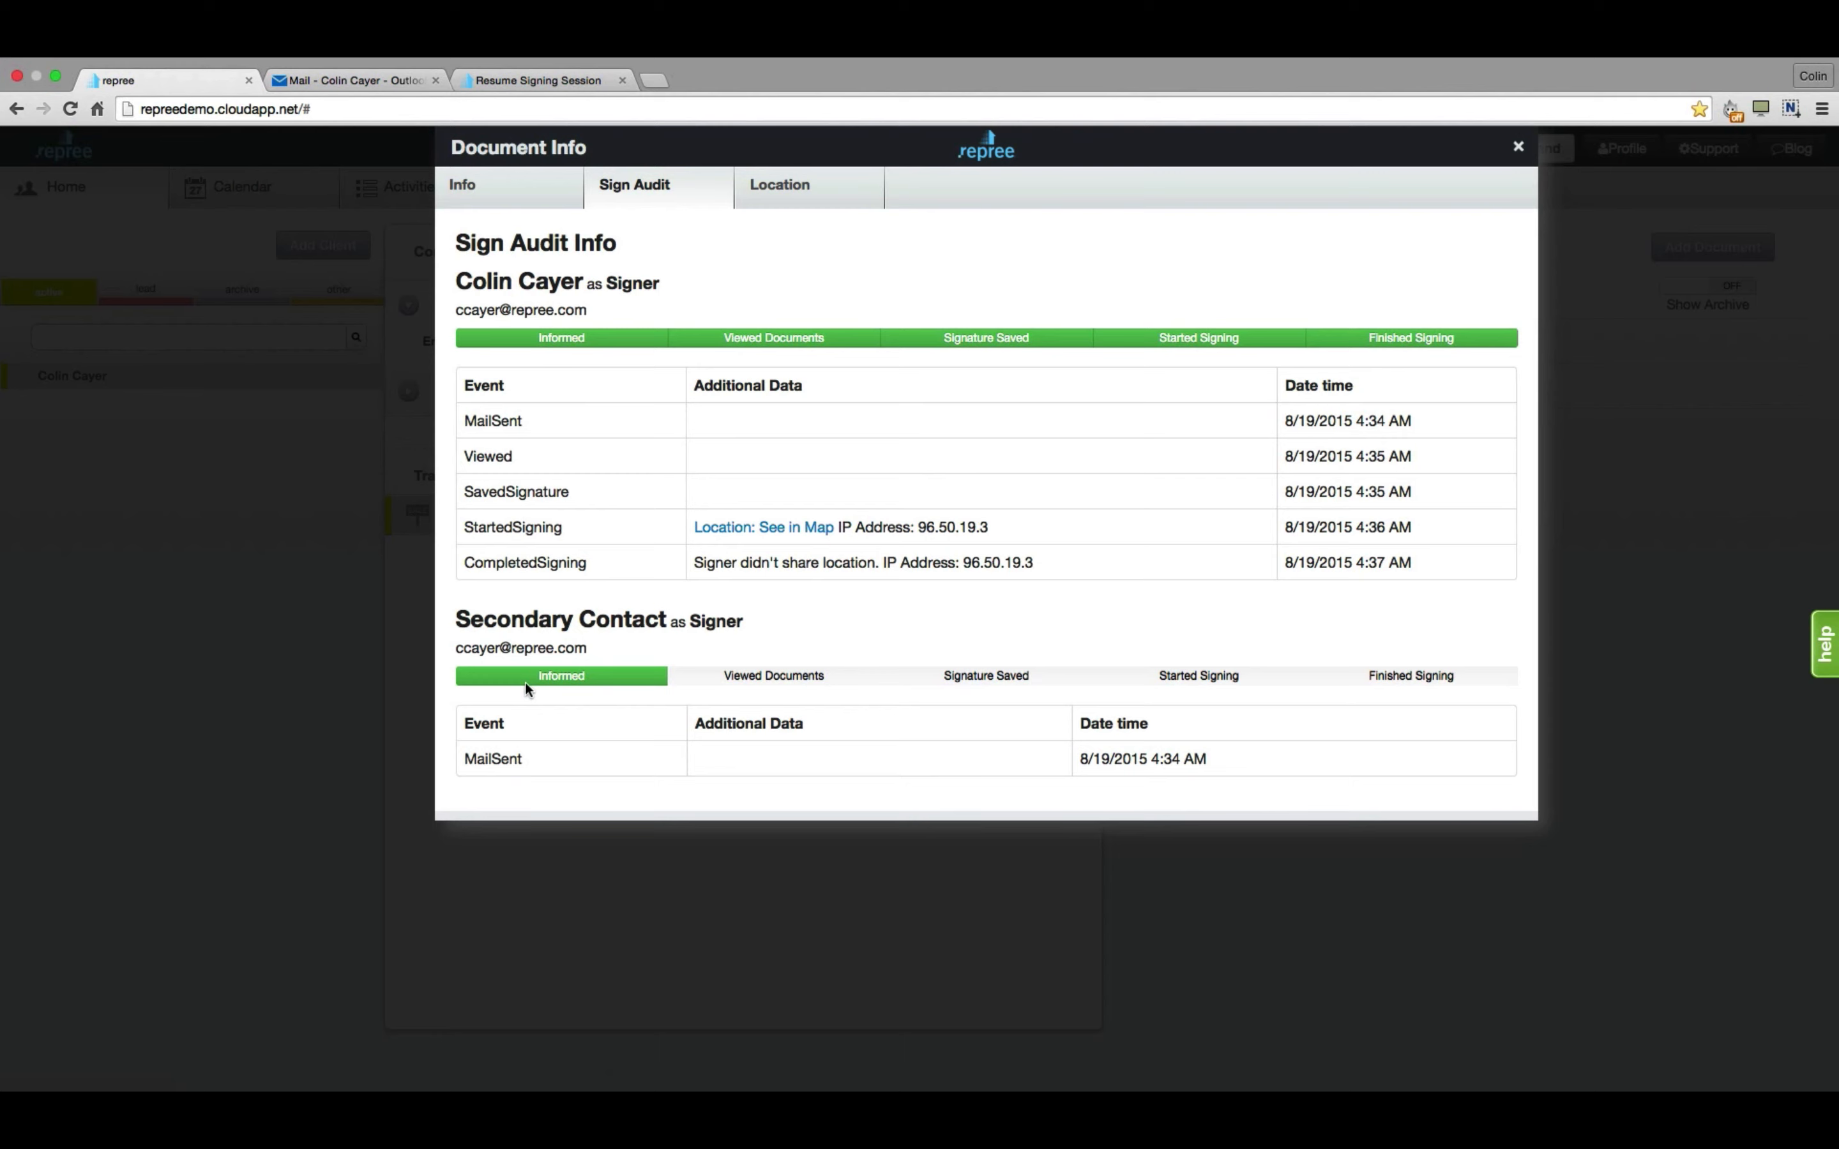
pyautogui.click(1516, 149)
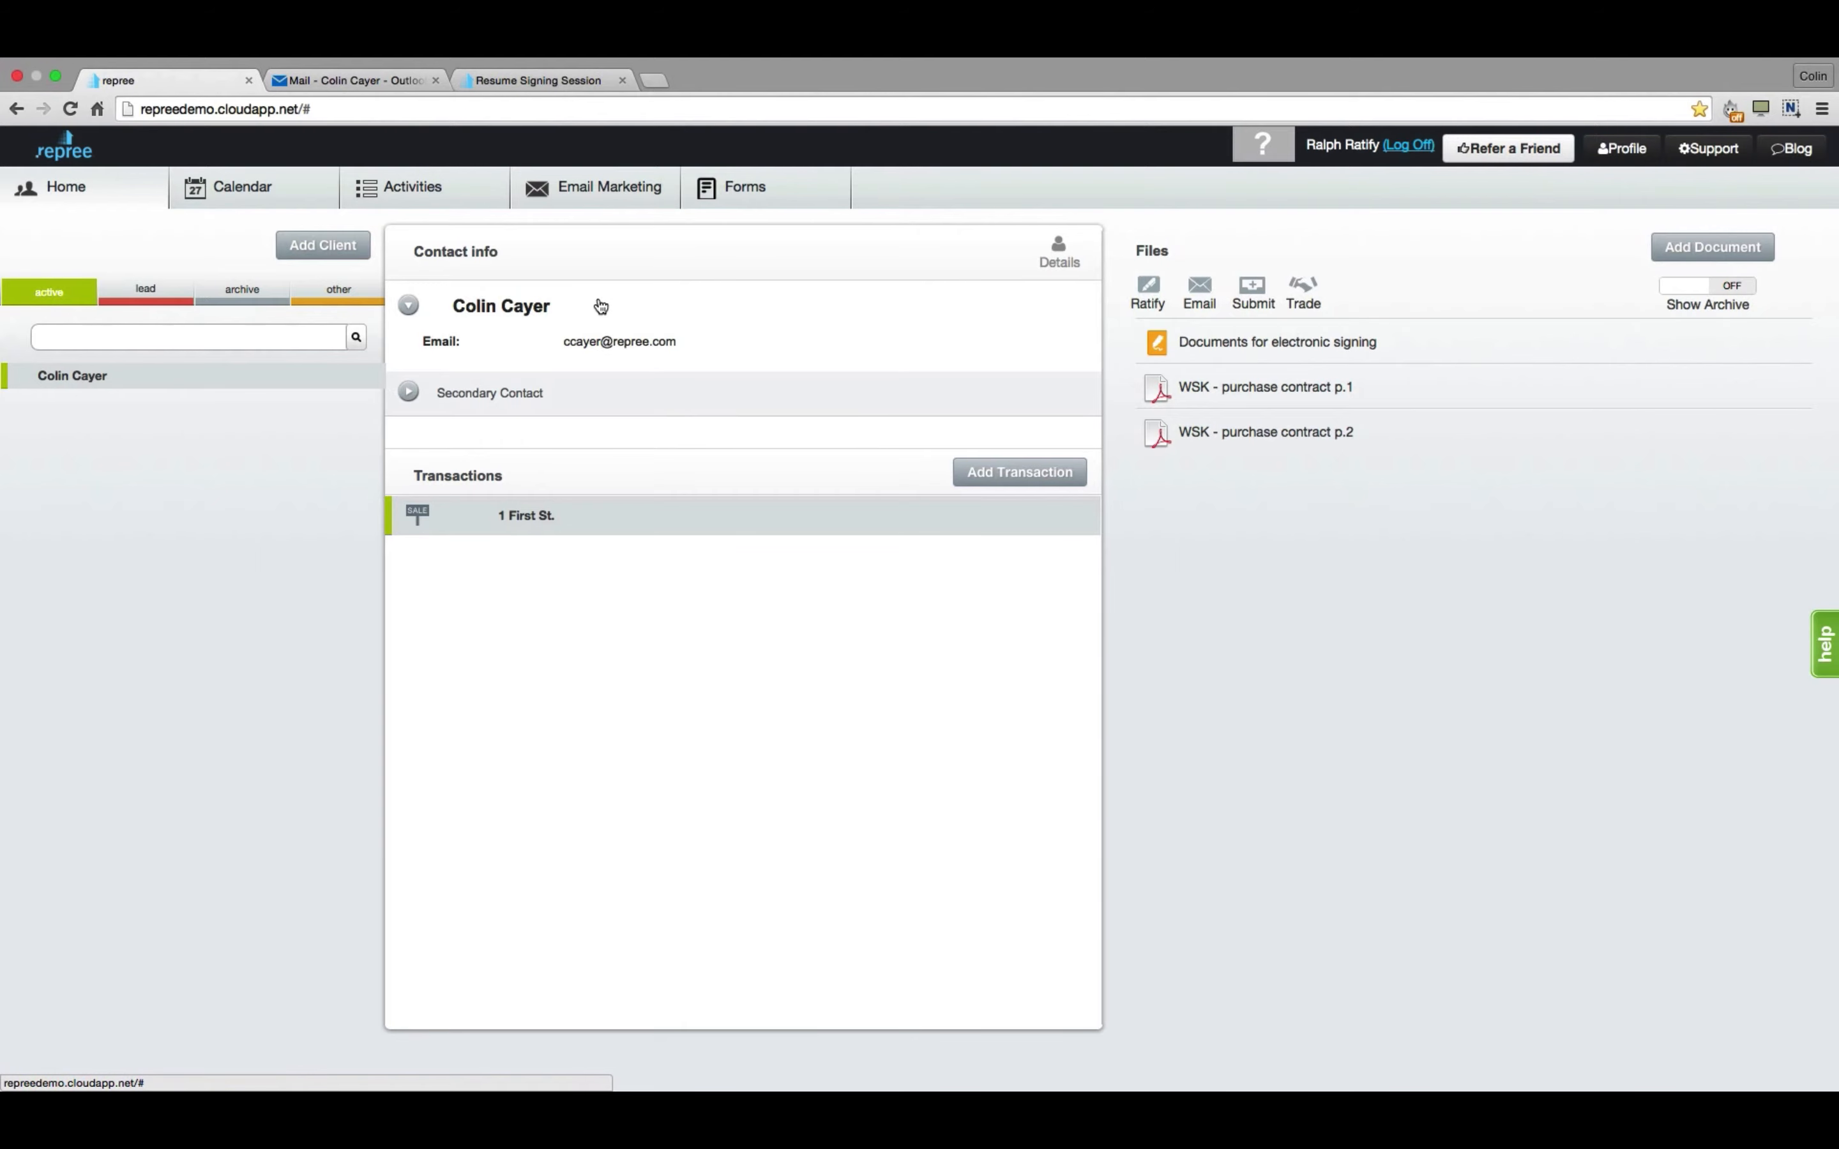
# Open the second signer's email, start the session, agree to e-sign, and save the signature.
pyautogui.click(323, 80)
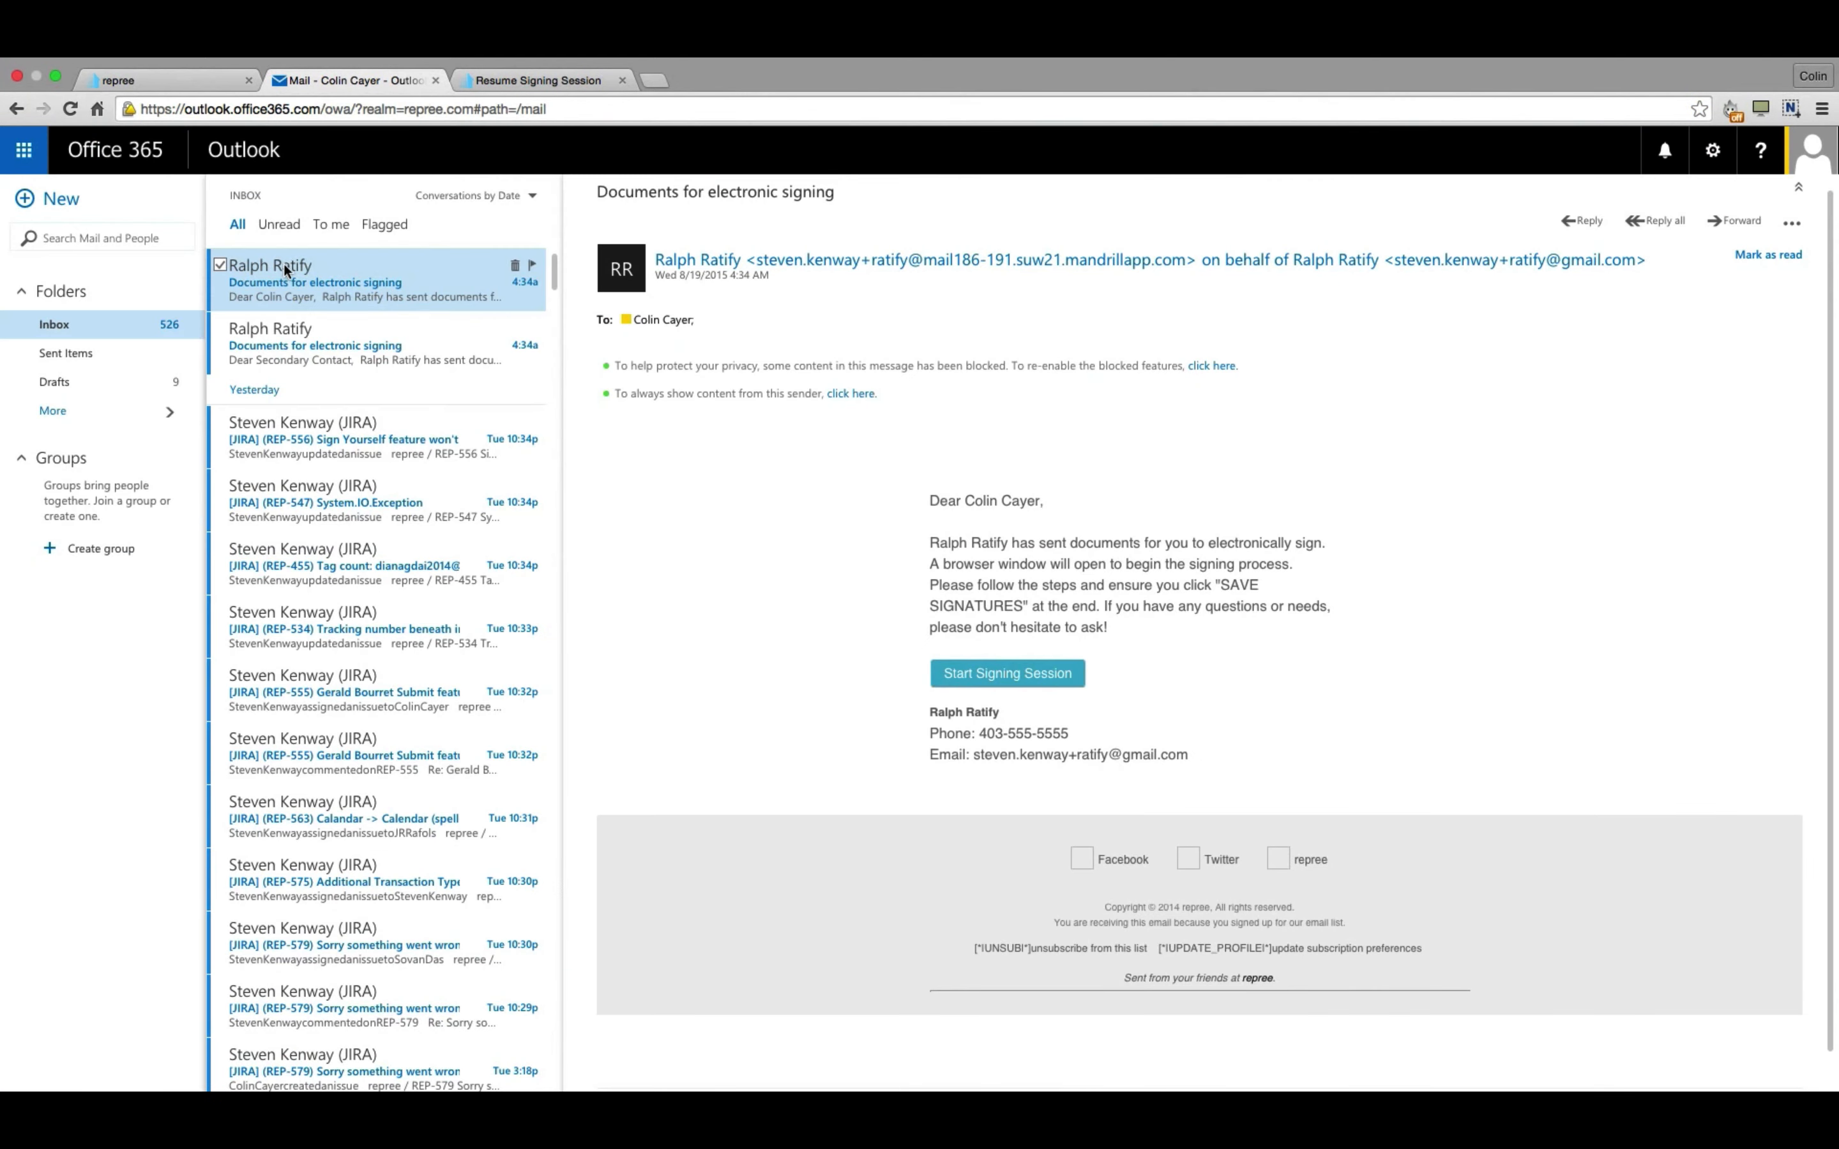
pyautogui.click(252, 344)
pyautogui.click(1052, 684)
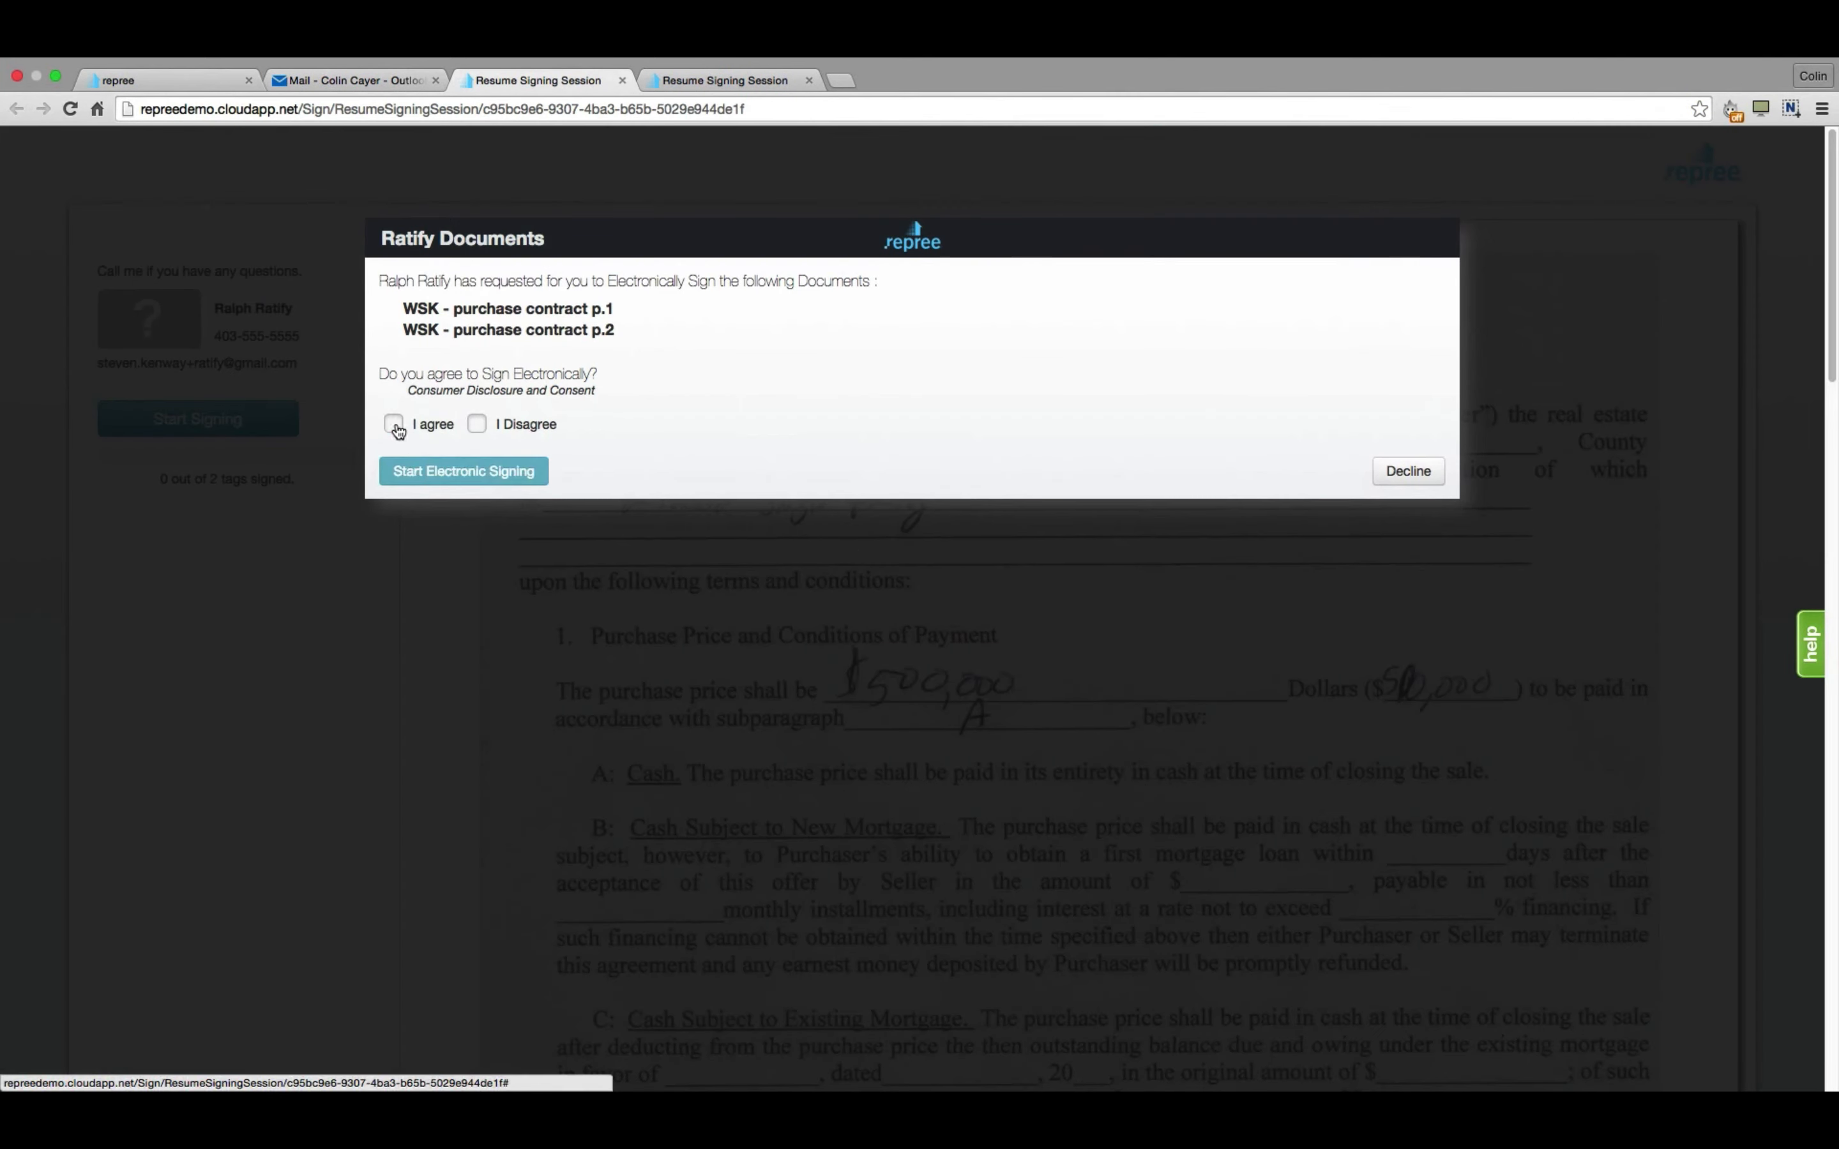
pyautogui.click(397, 426)
pyautogui.click(412, 471)
pyautogui.click(1631, 382)
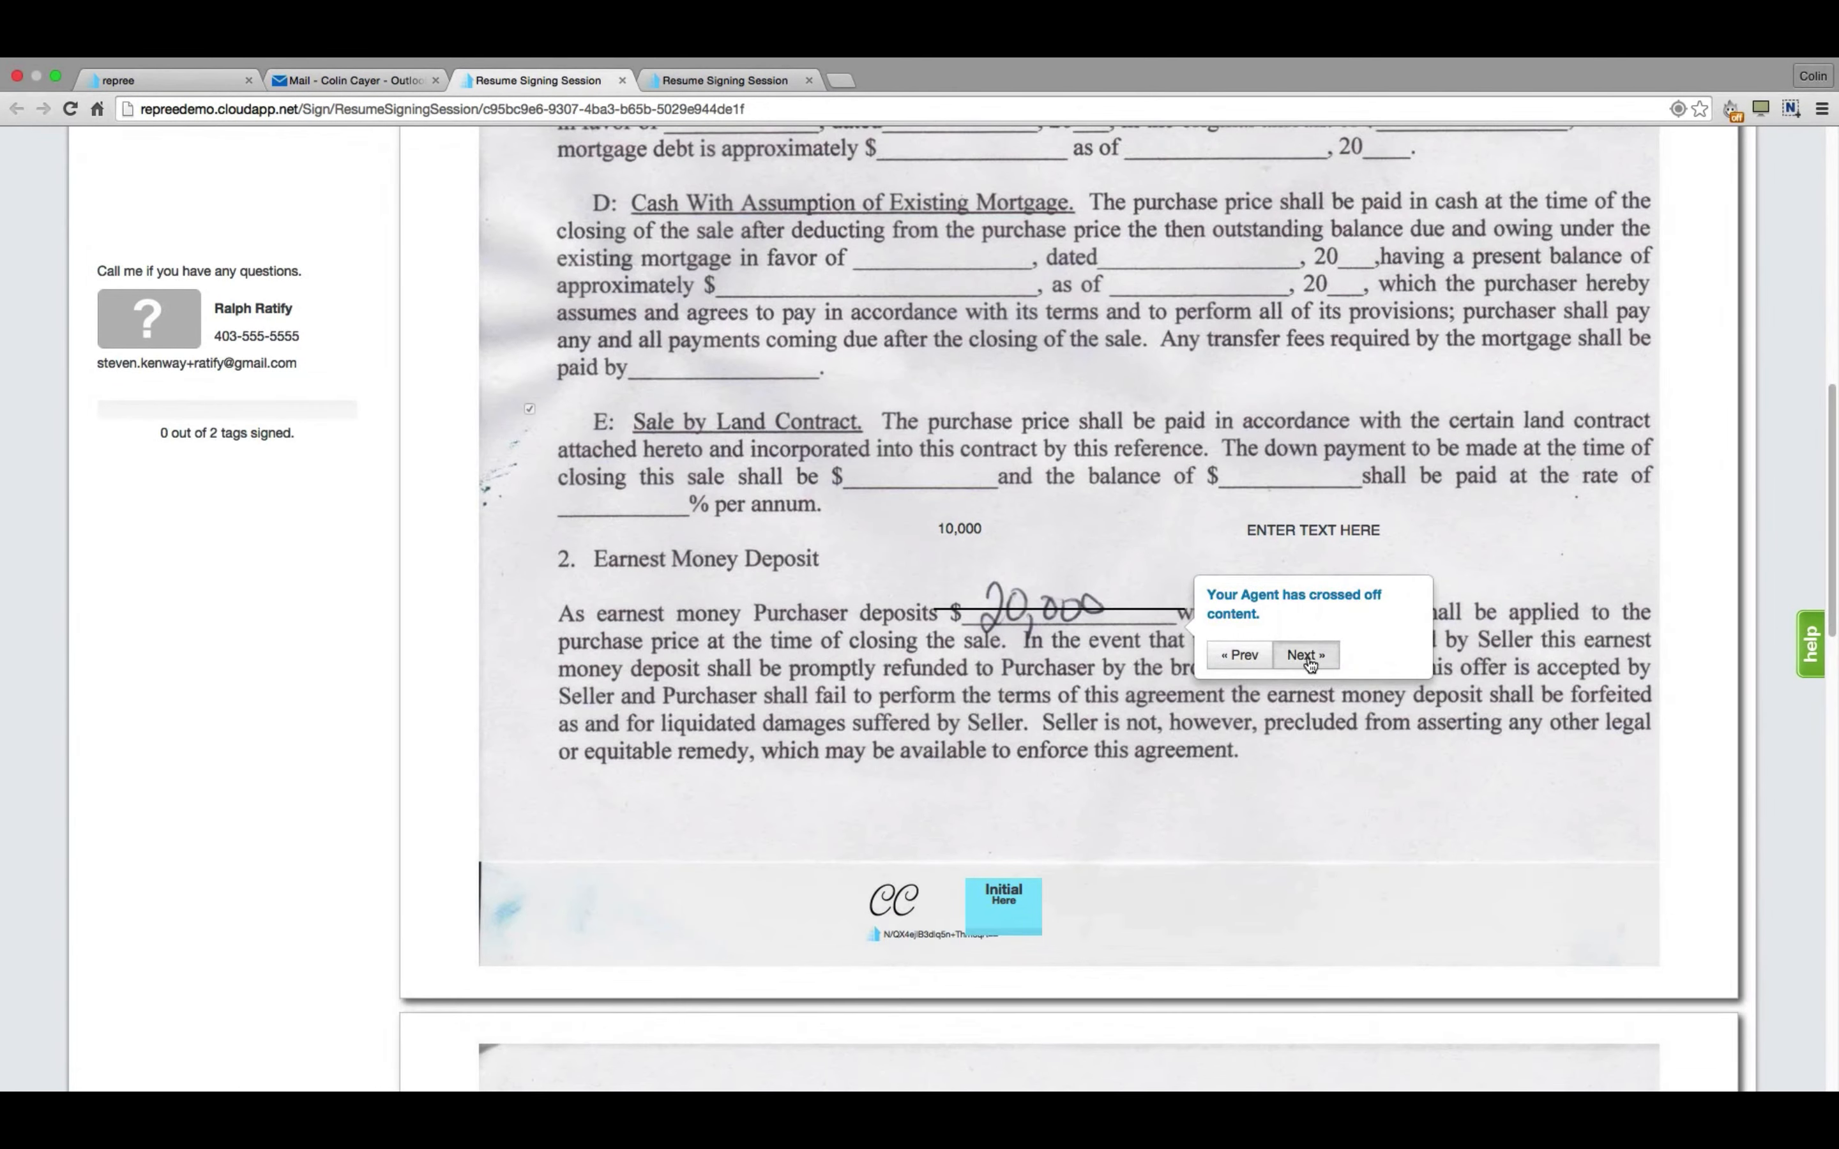
# Place the second signer's initials and seller signature, finalize, and save back in Repree.
pyautogui.click(1310, 663)
pyautogui.click(1014, 648)
pyautogui.click(1171, 668)
pyautogui.click(1168, 667)
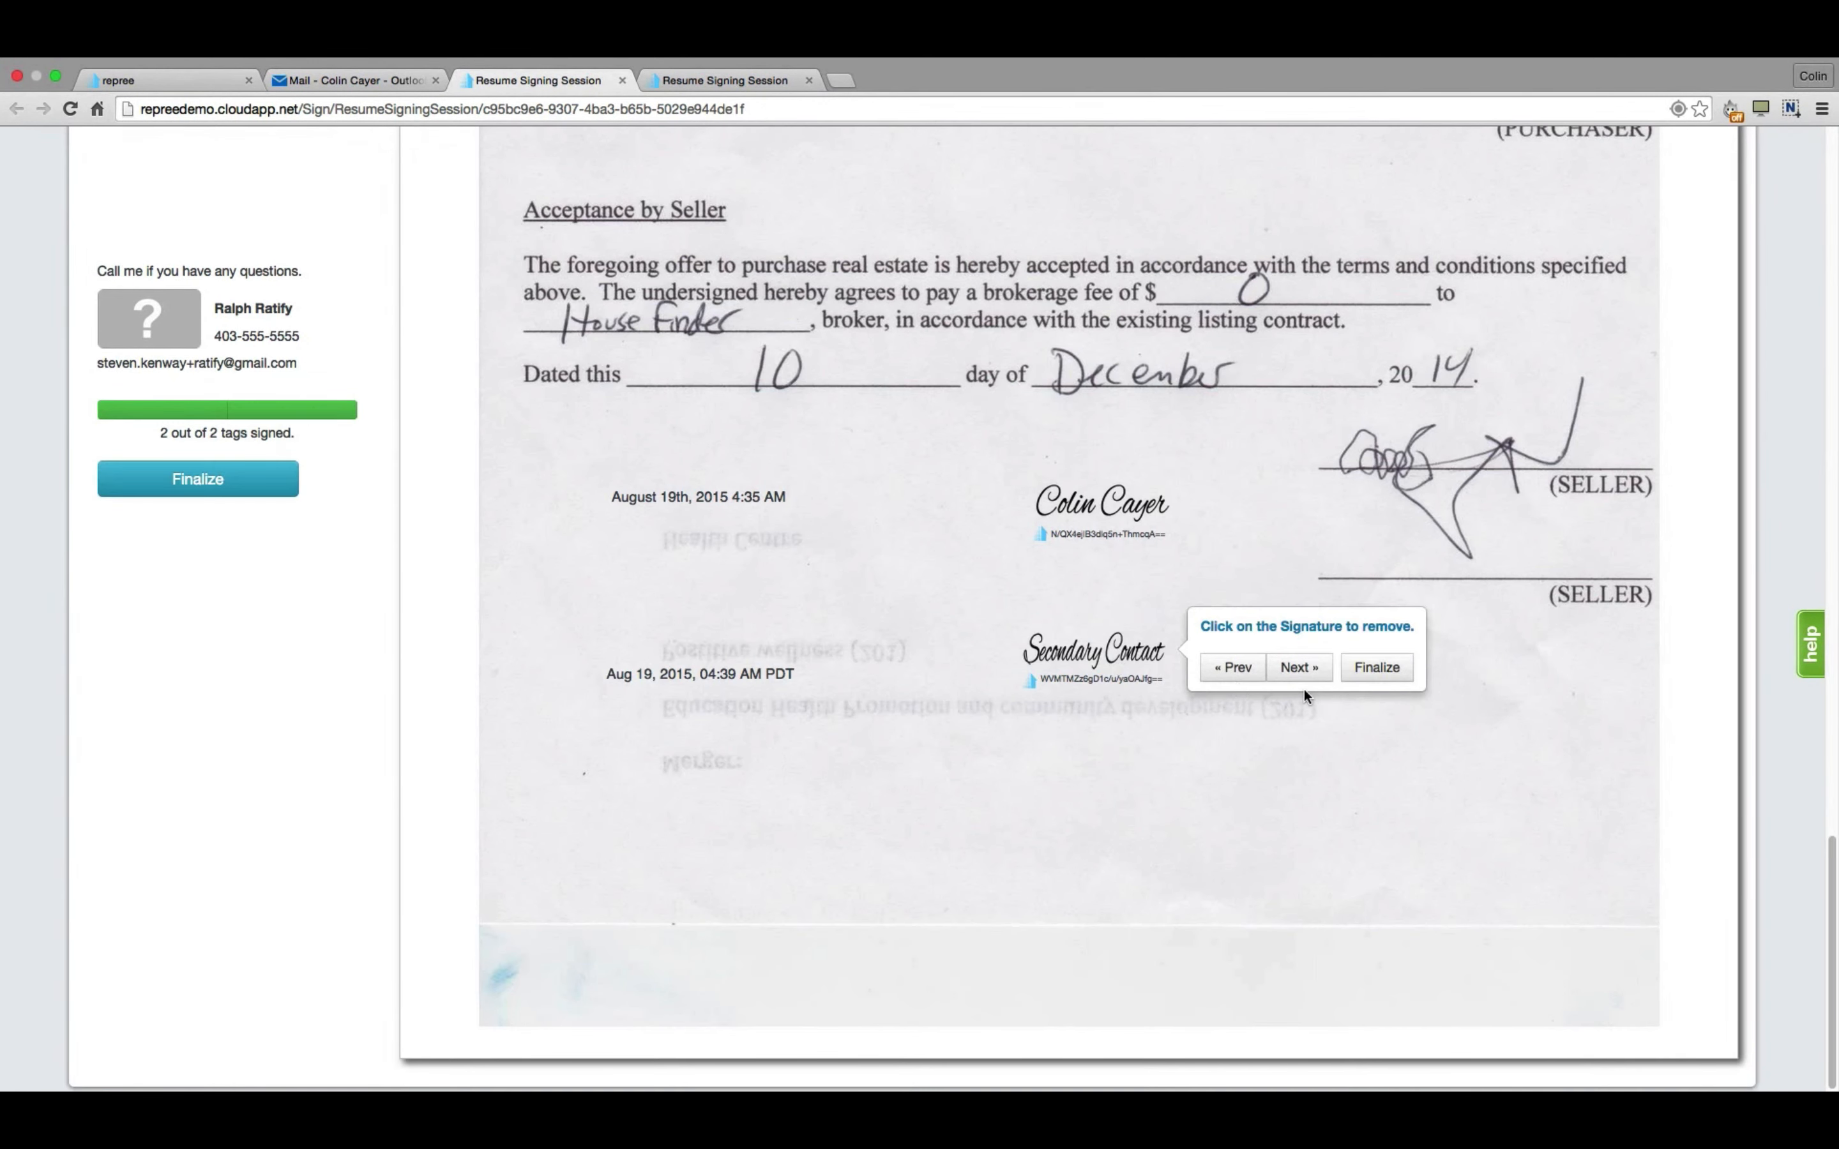
pyautogui.click(1371, 669)
pyautogui.click(424, 539)
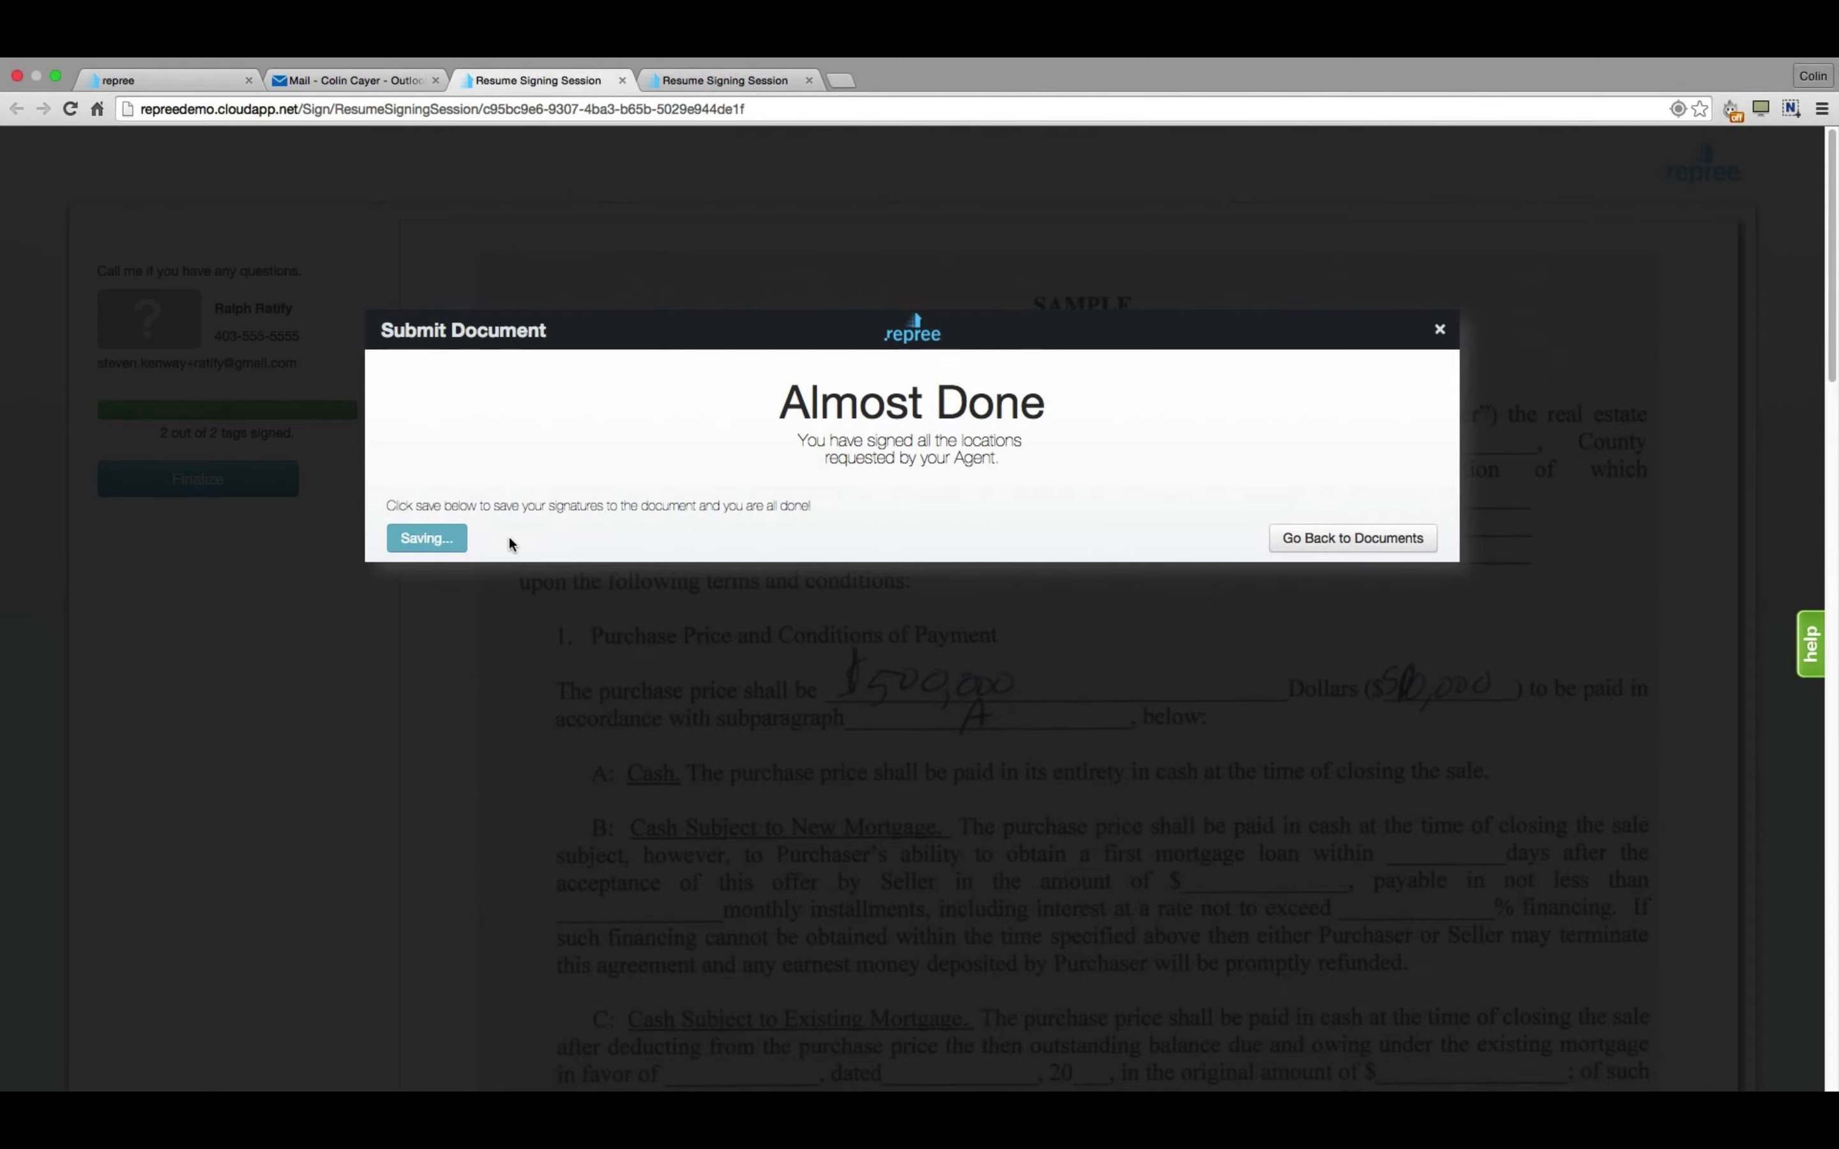
pyautogui.press('super+1')
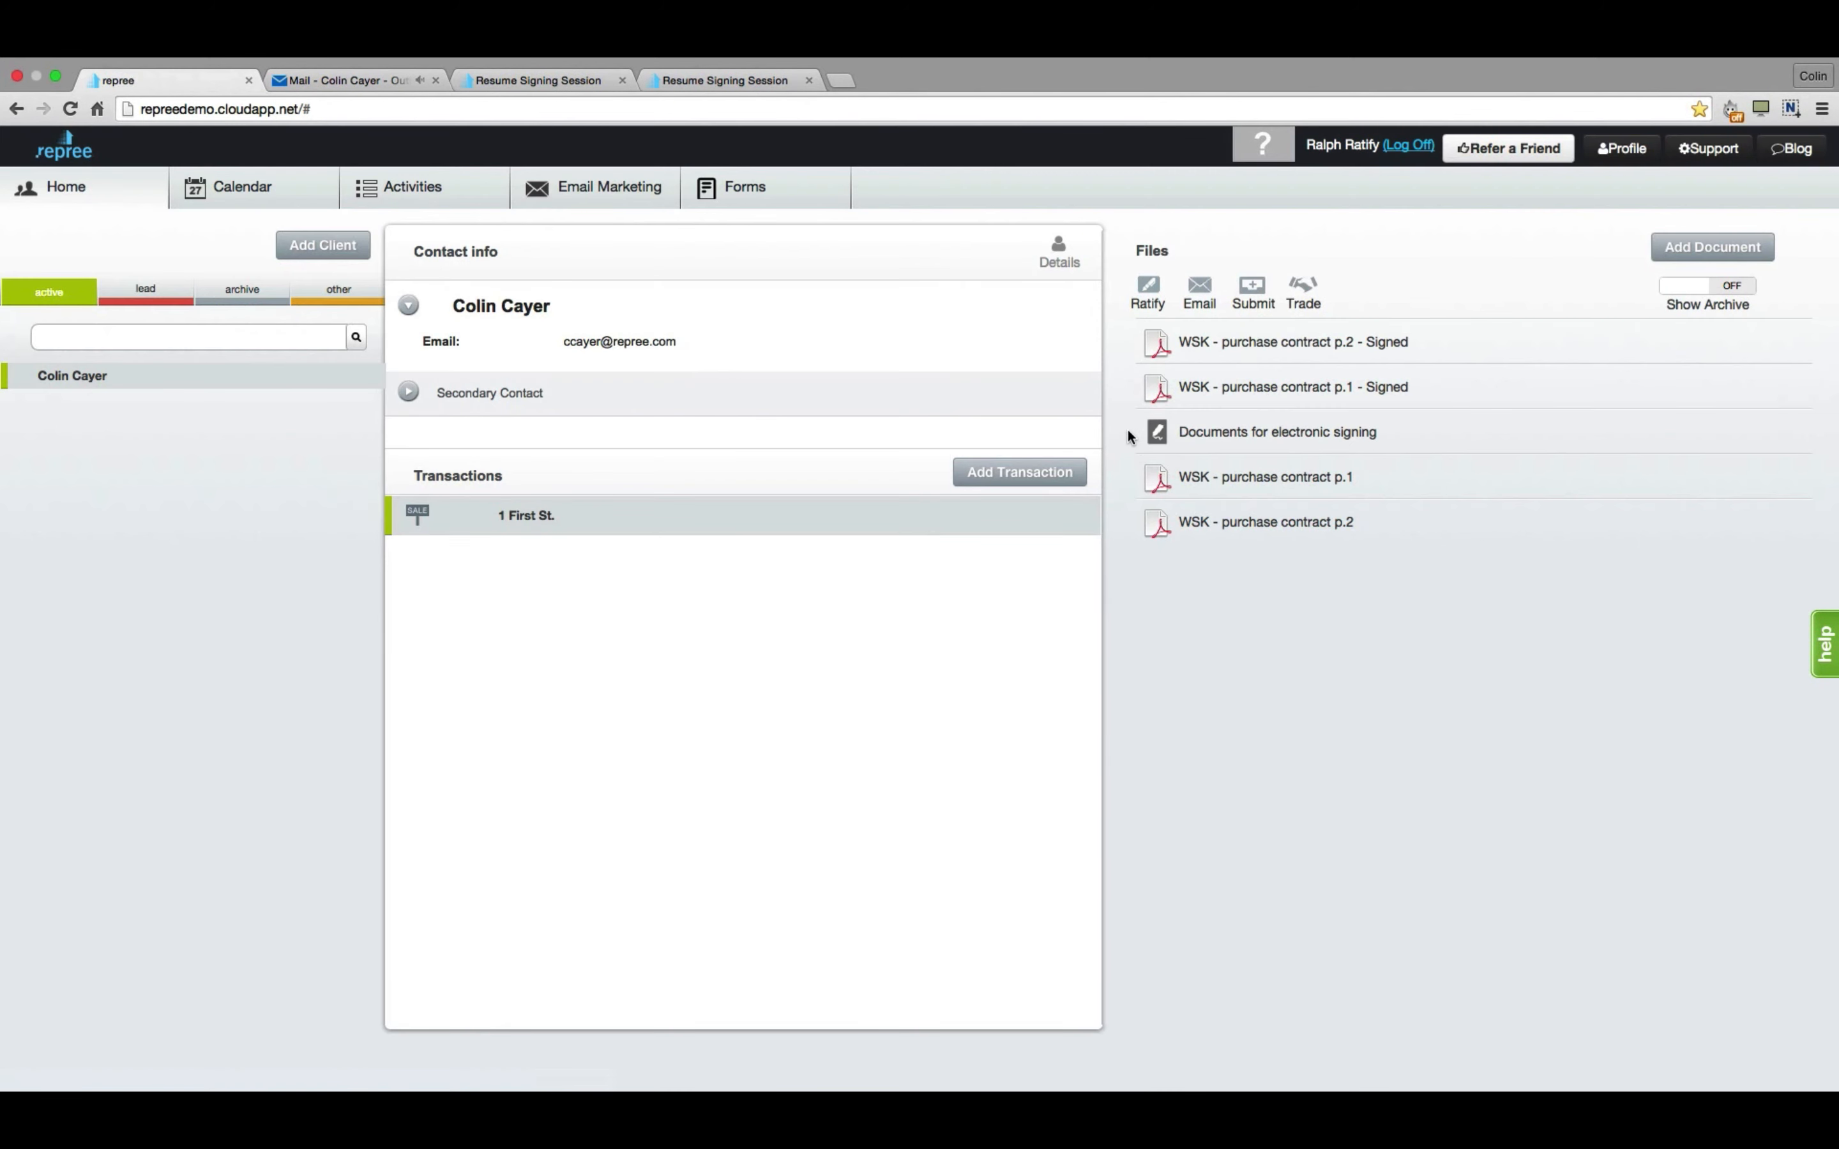
pyautogui.moveTo(1145, 441)
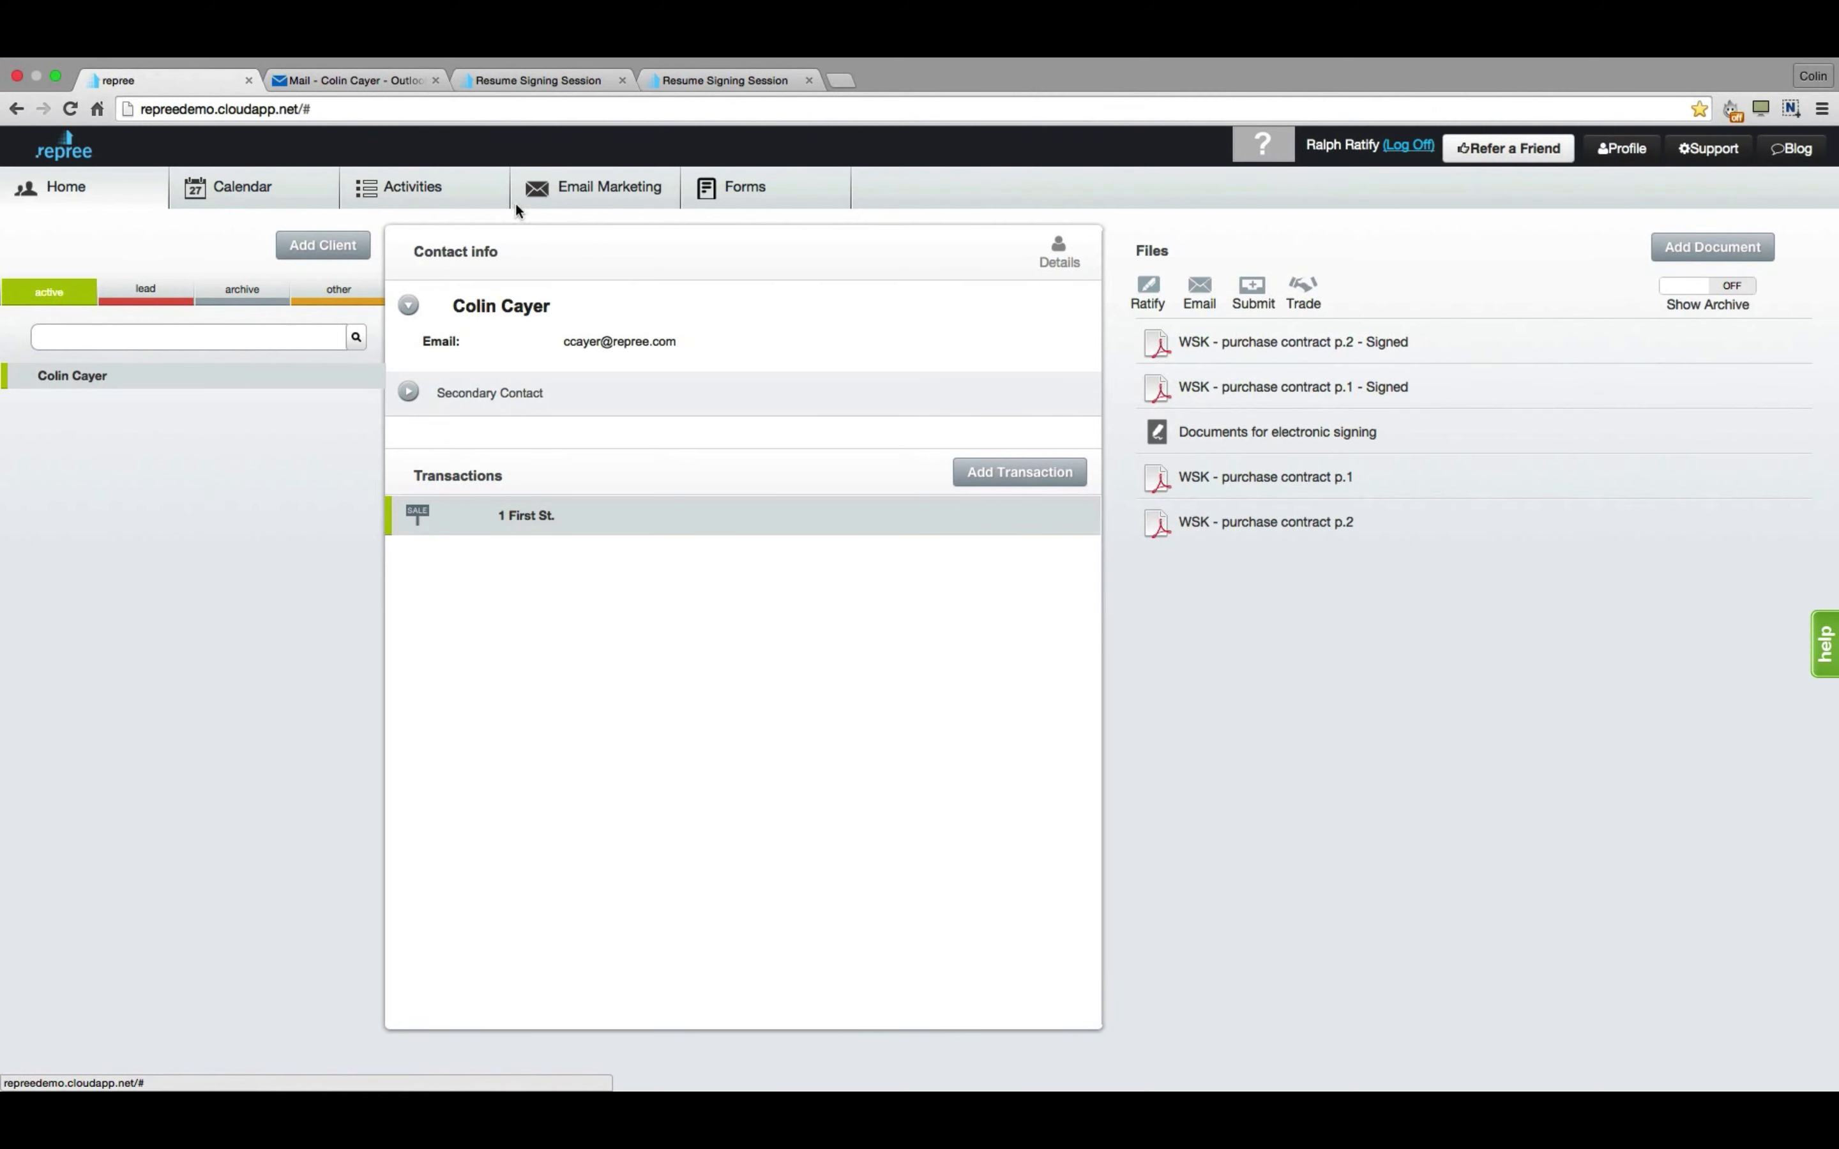
pyautogui.click(372, 81)
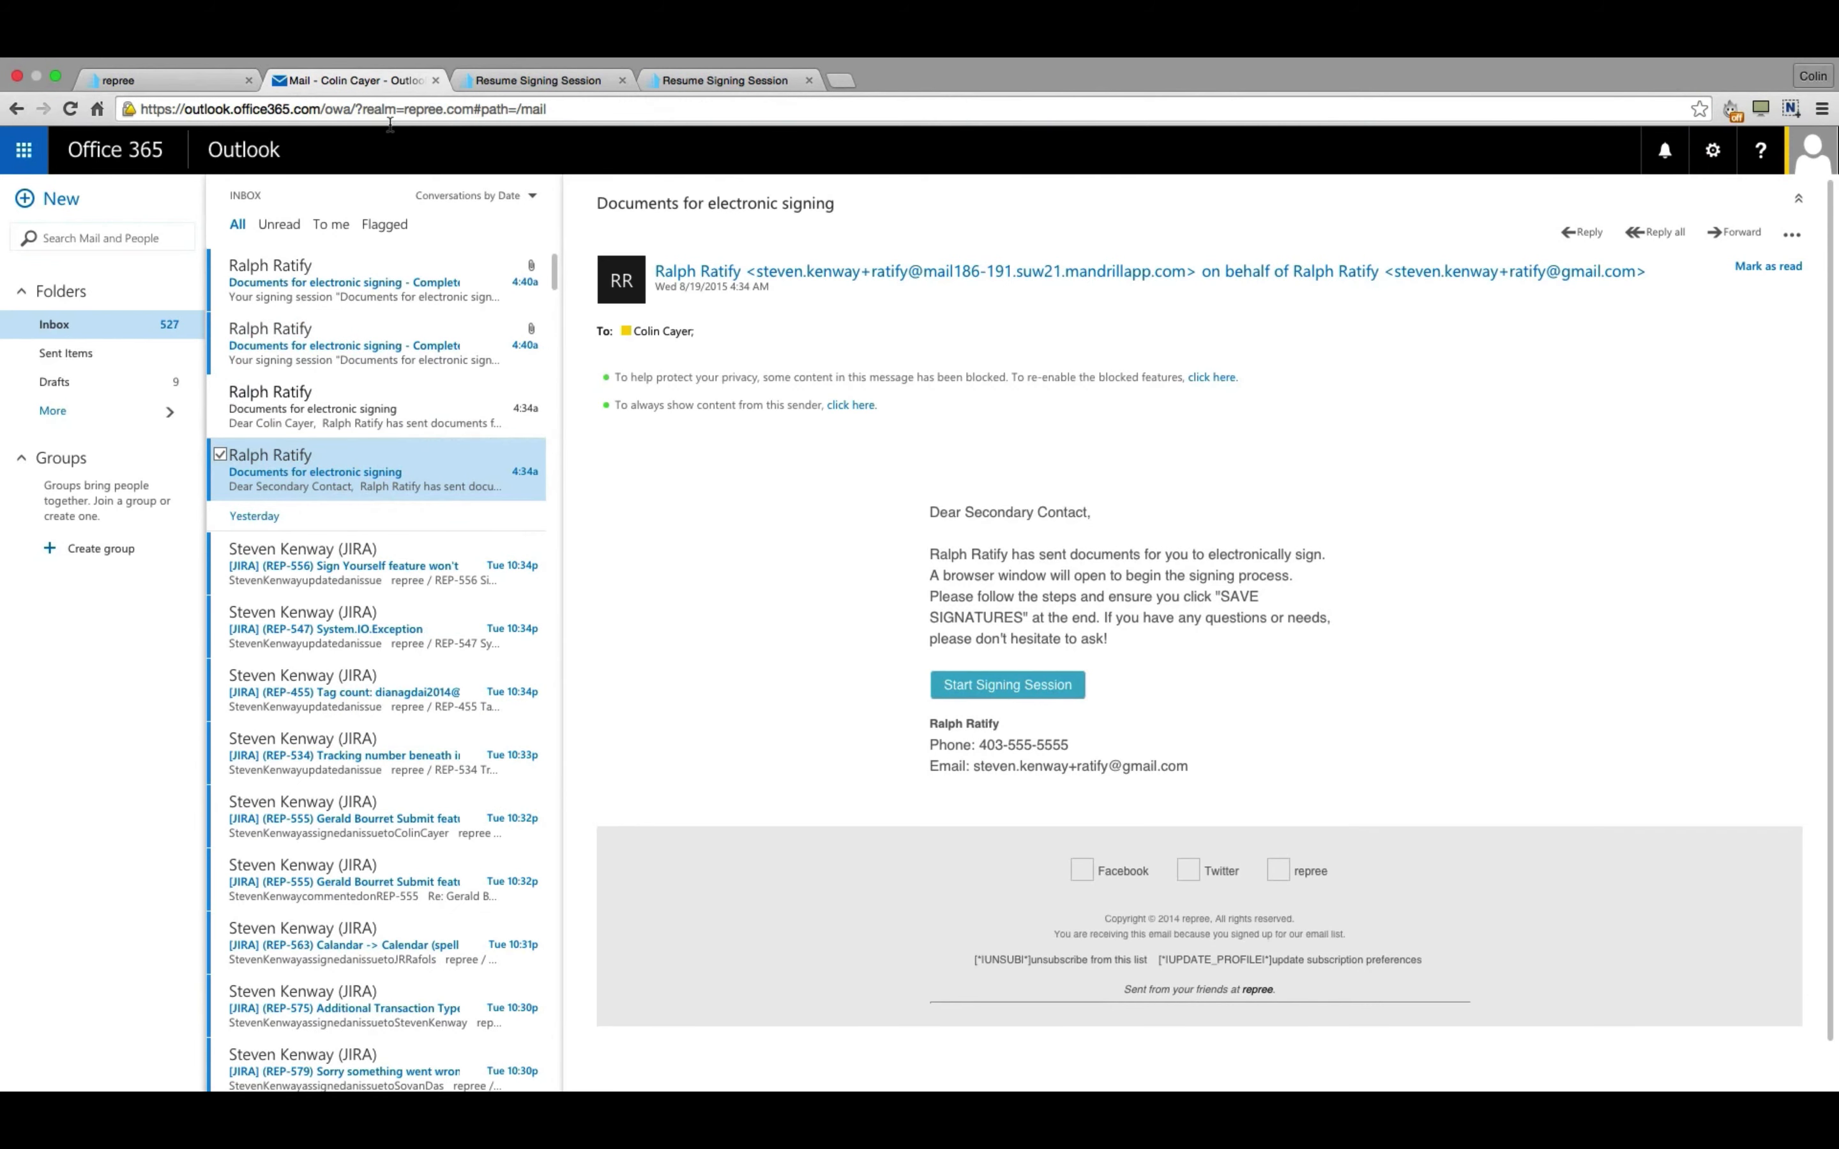
pyautogui.click(365, 280)
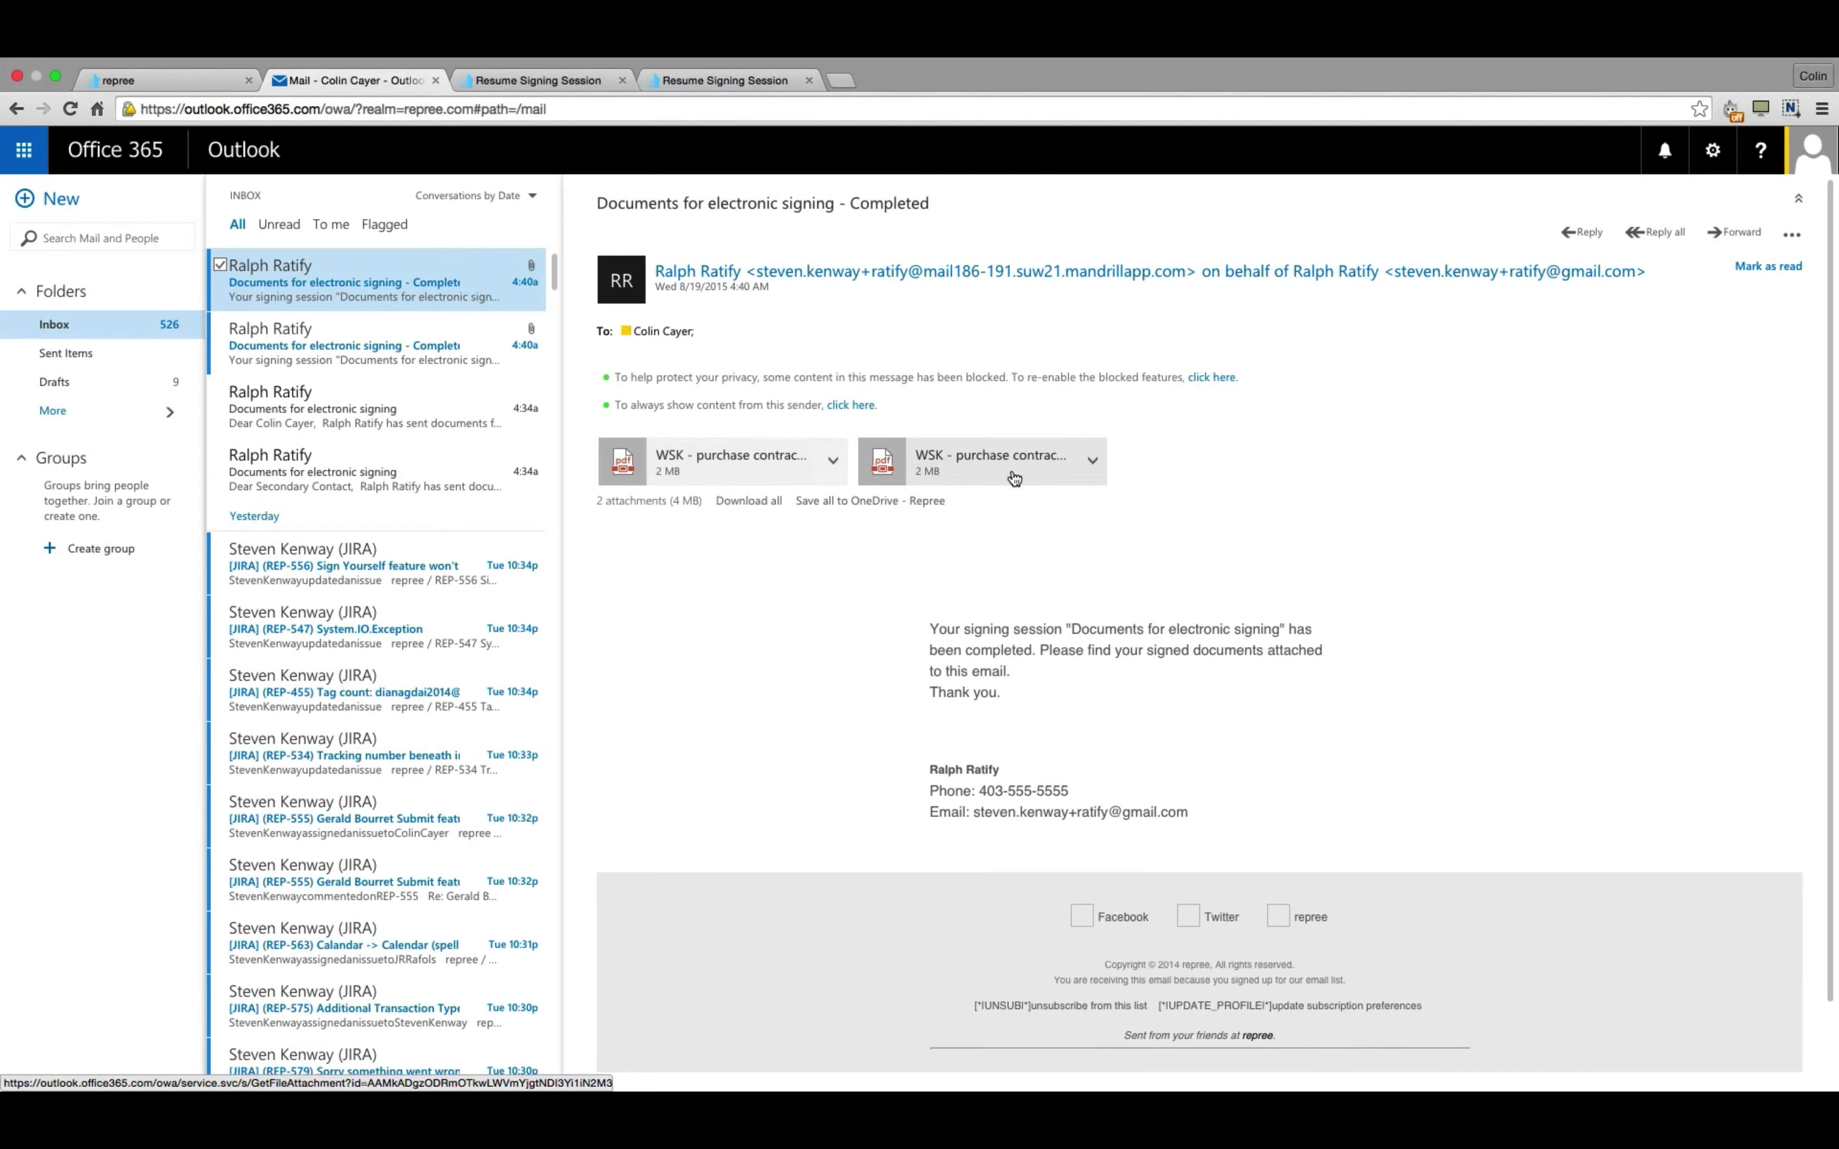
pyautogui.hotkey('ctrl', 'shift', 'Tab')
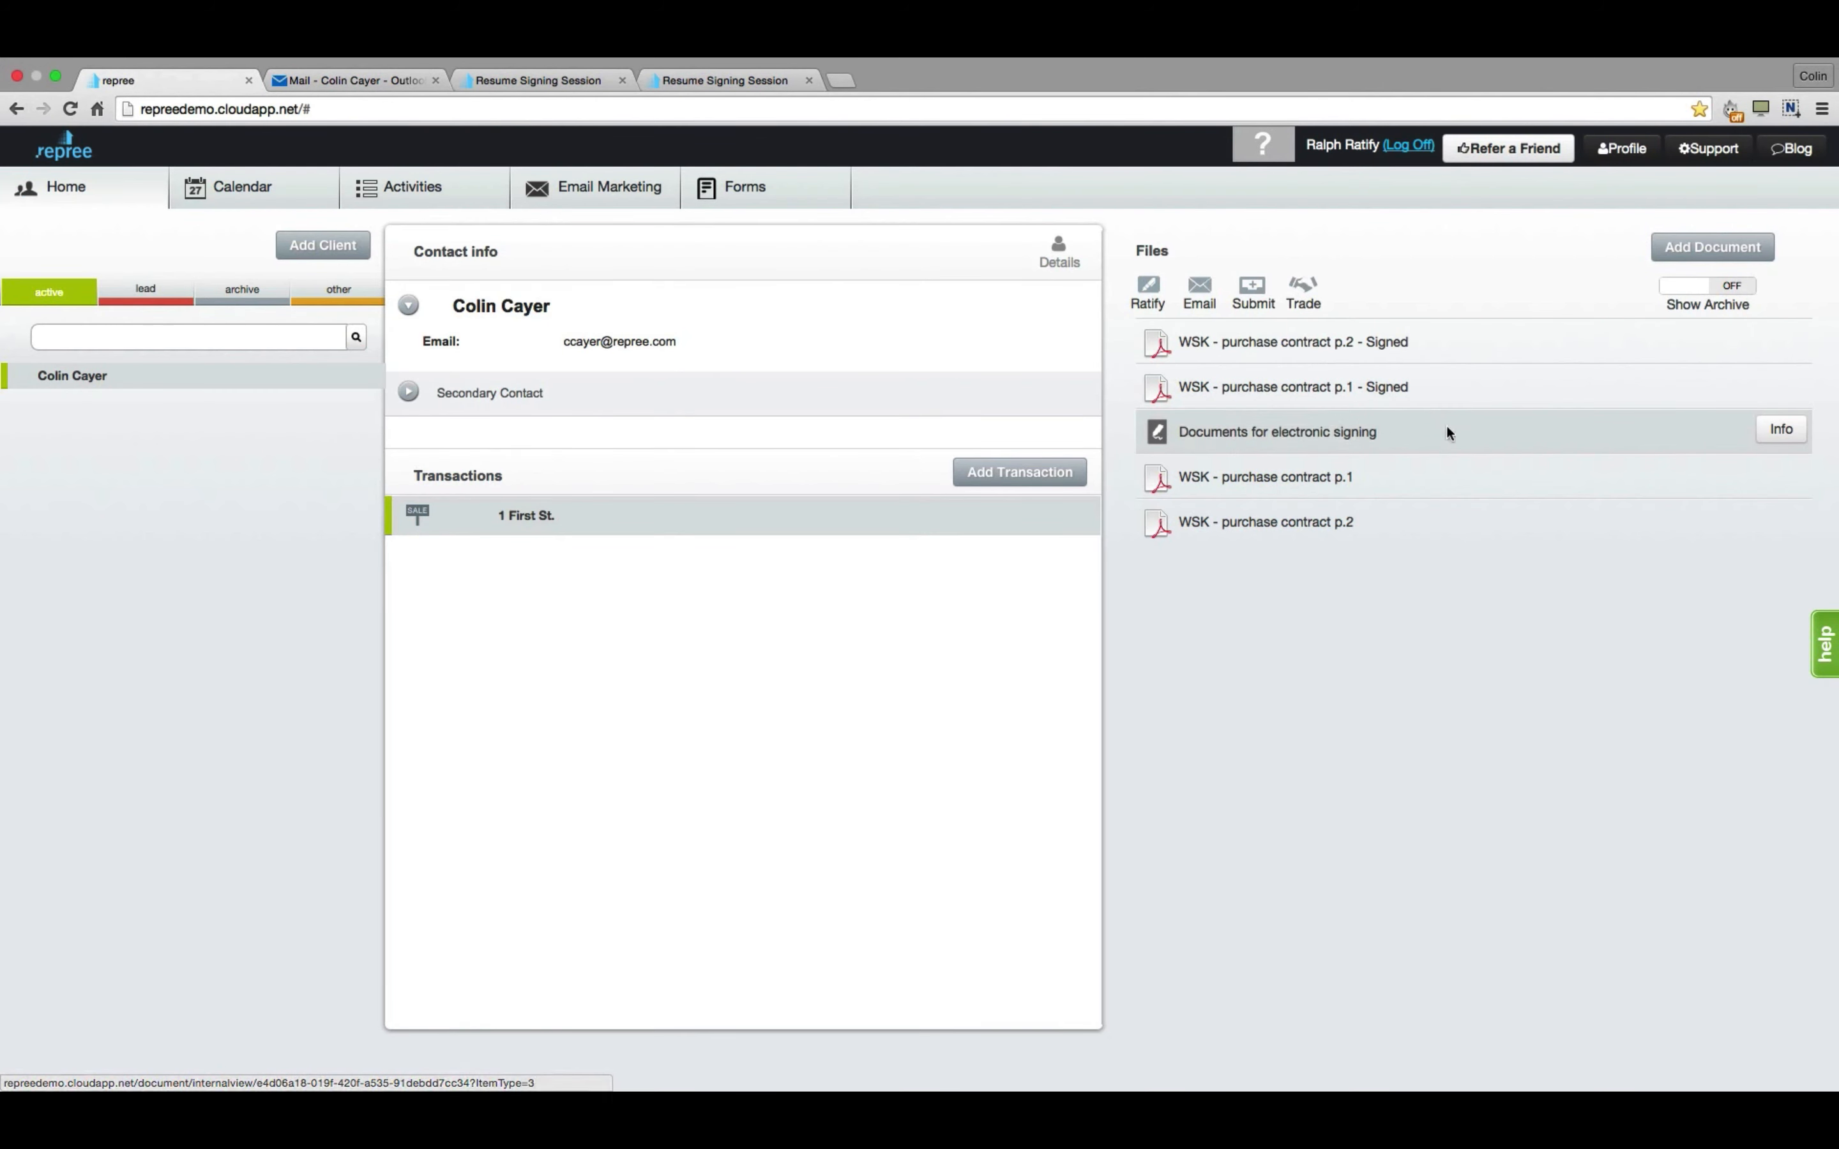
# Save the Sign Audit session certificate as SigningSessionReport.pdf, review it, then close it and Document Info.
pyautogui.click(1779, 431)
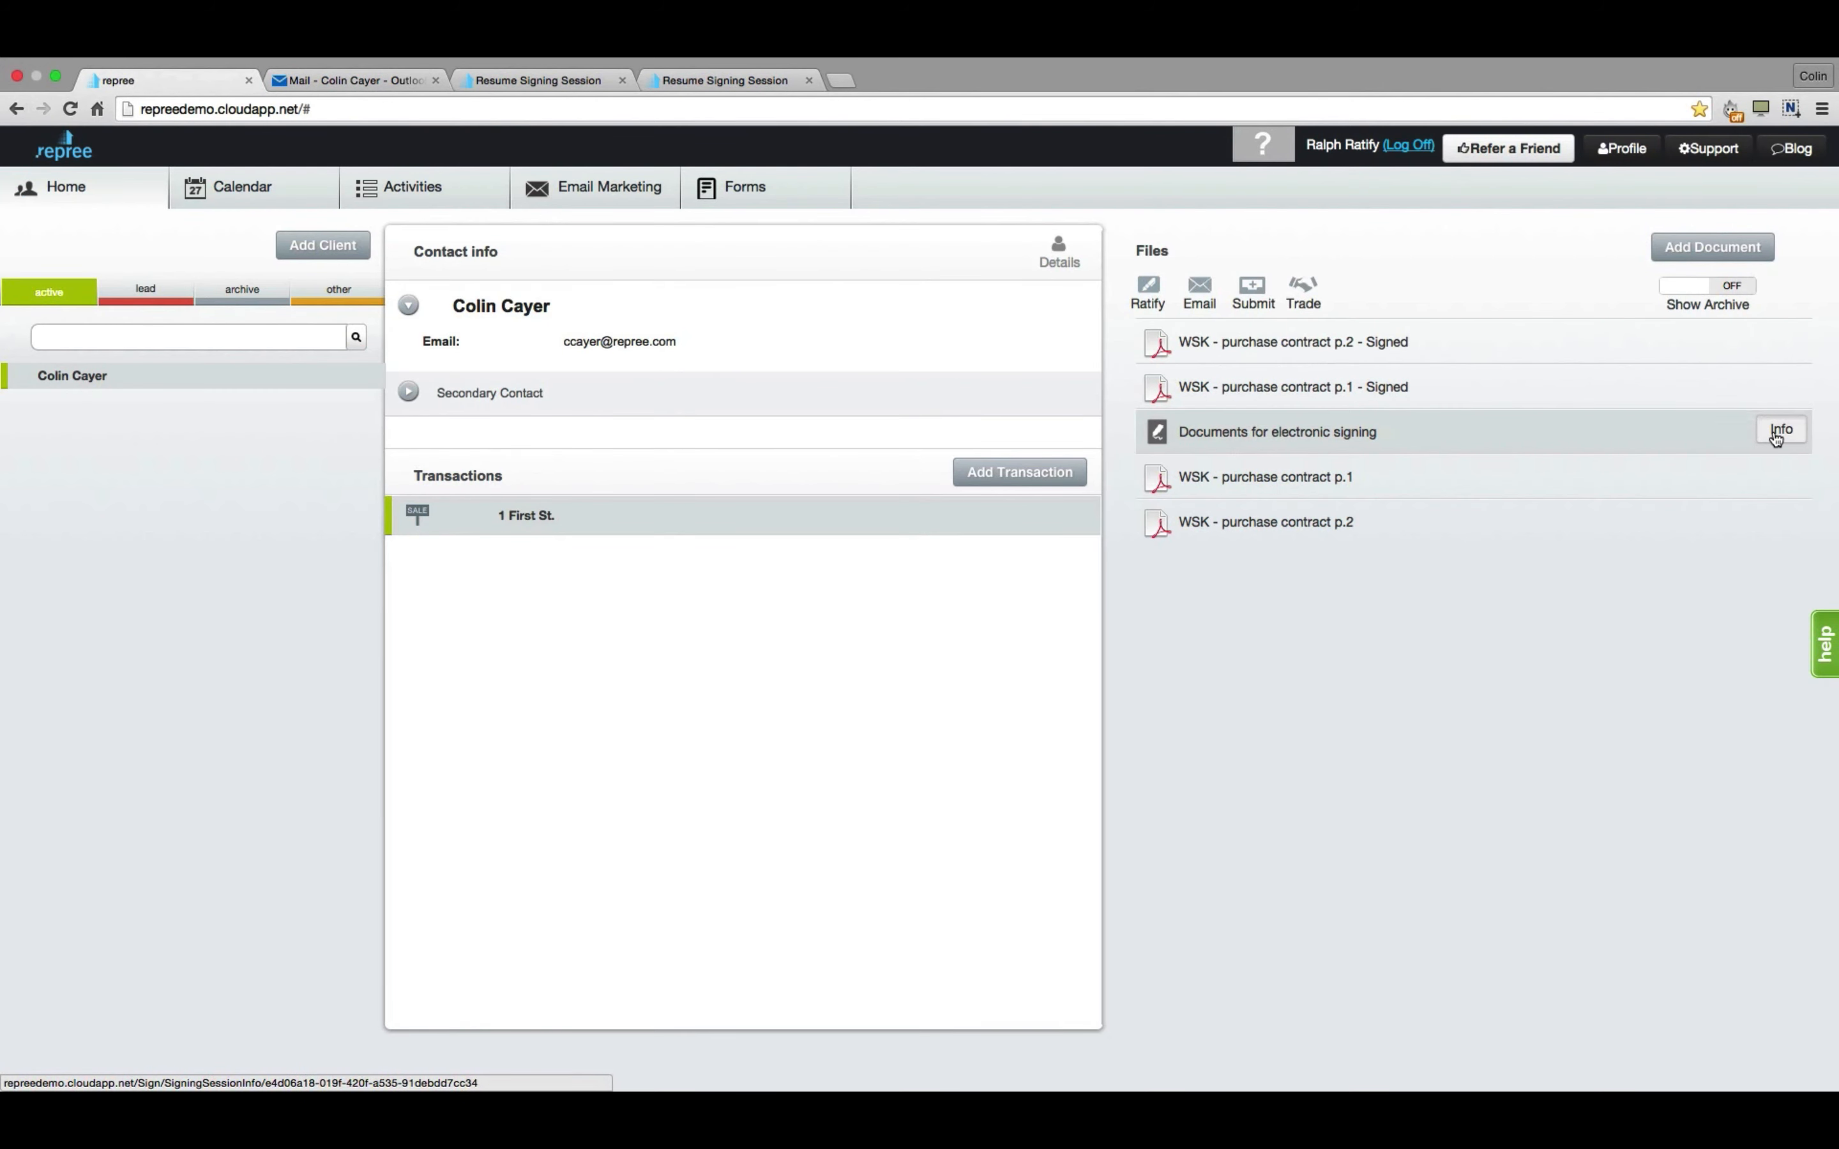
pyautogui.click(653, 192)
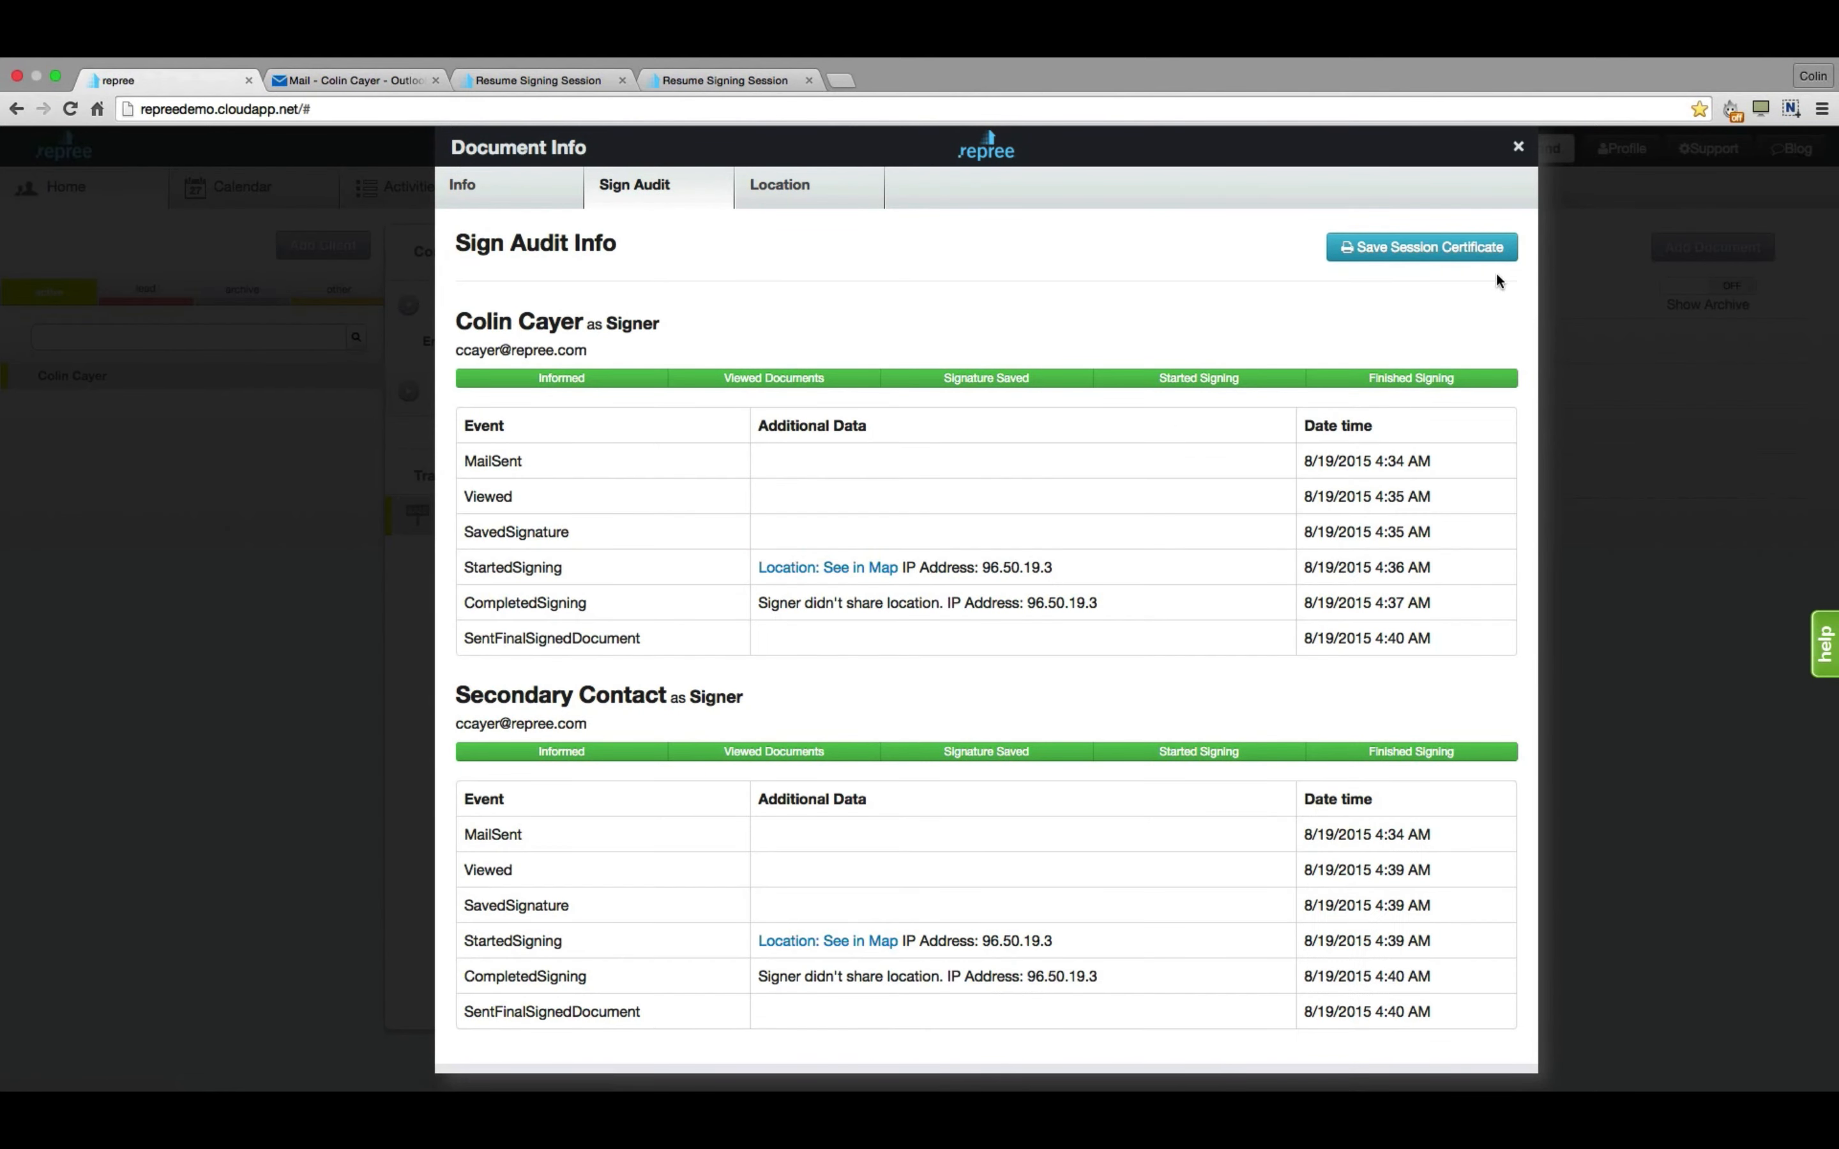
pyautogui.click(1424, 256)
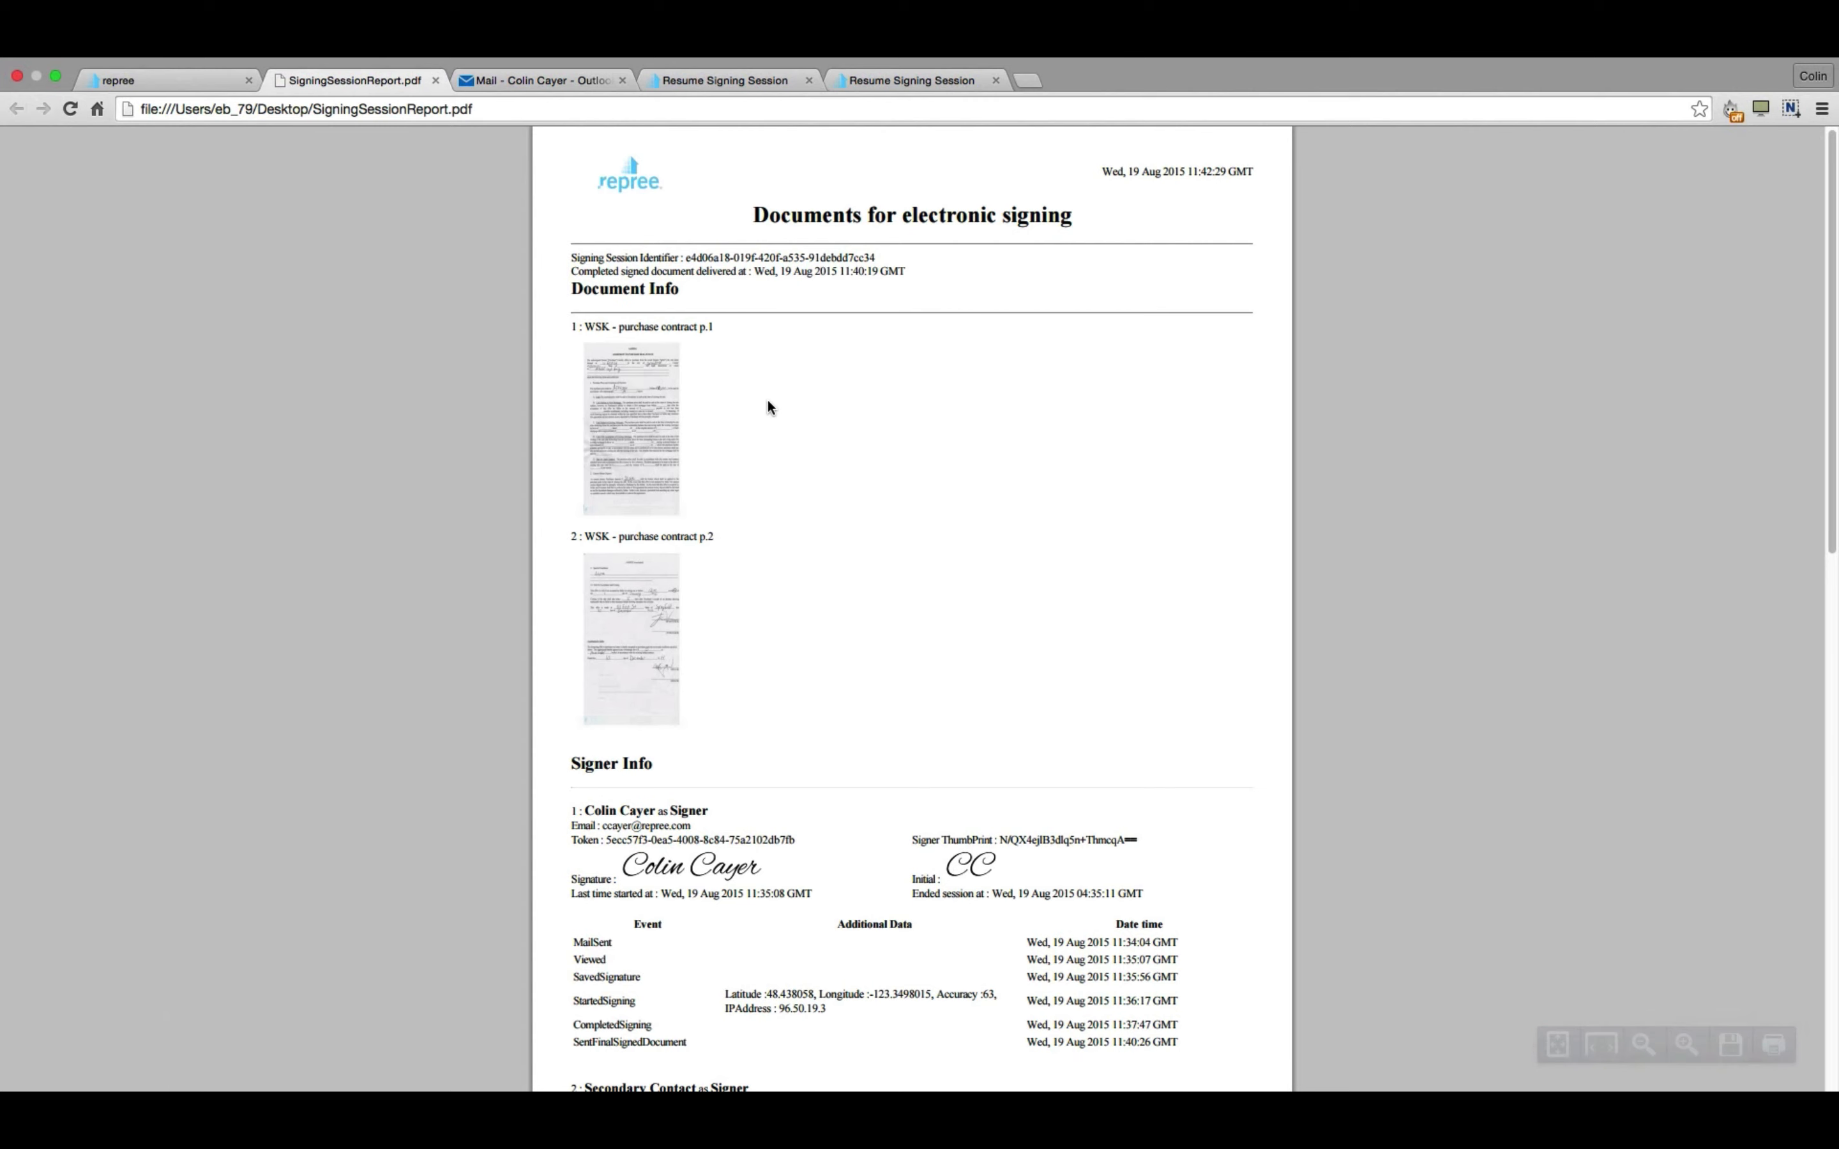
pyautogui.scroll(-1, 768, 402)
pyautogui.scroll(-10, 775, 410)
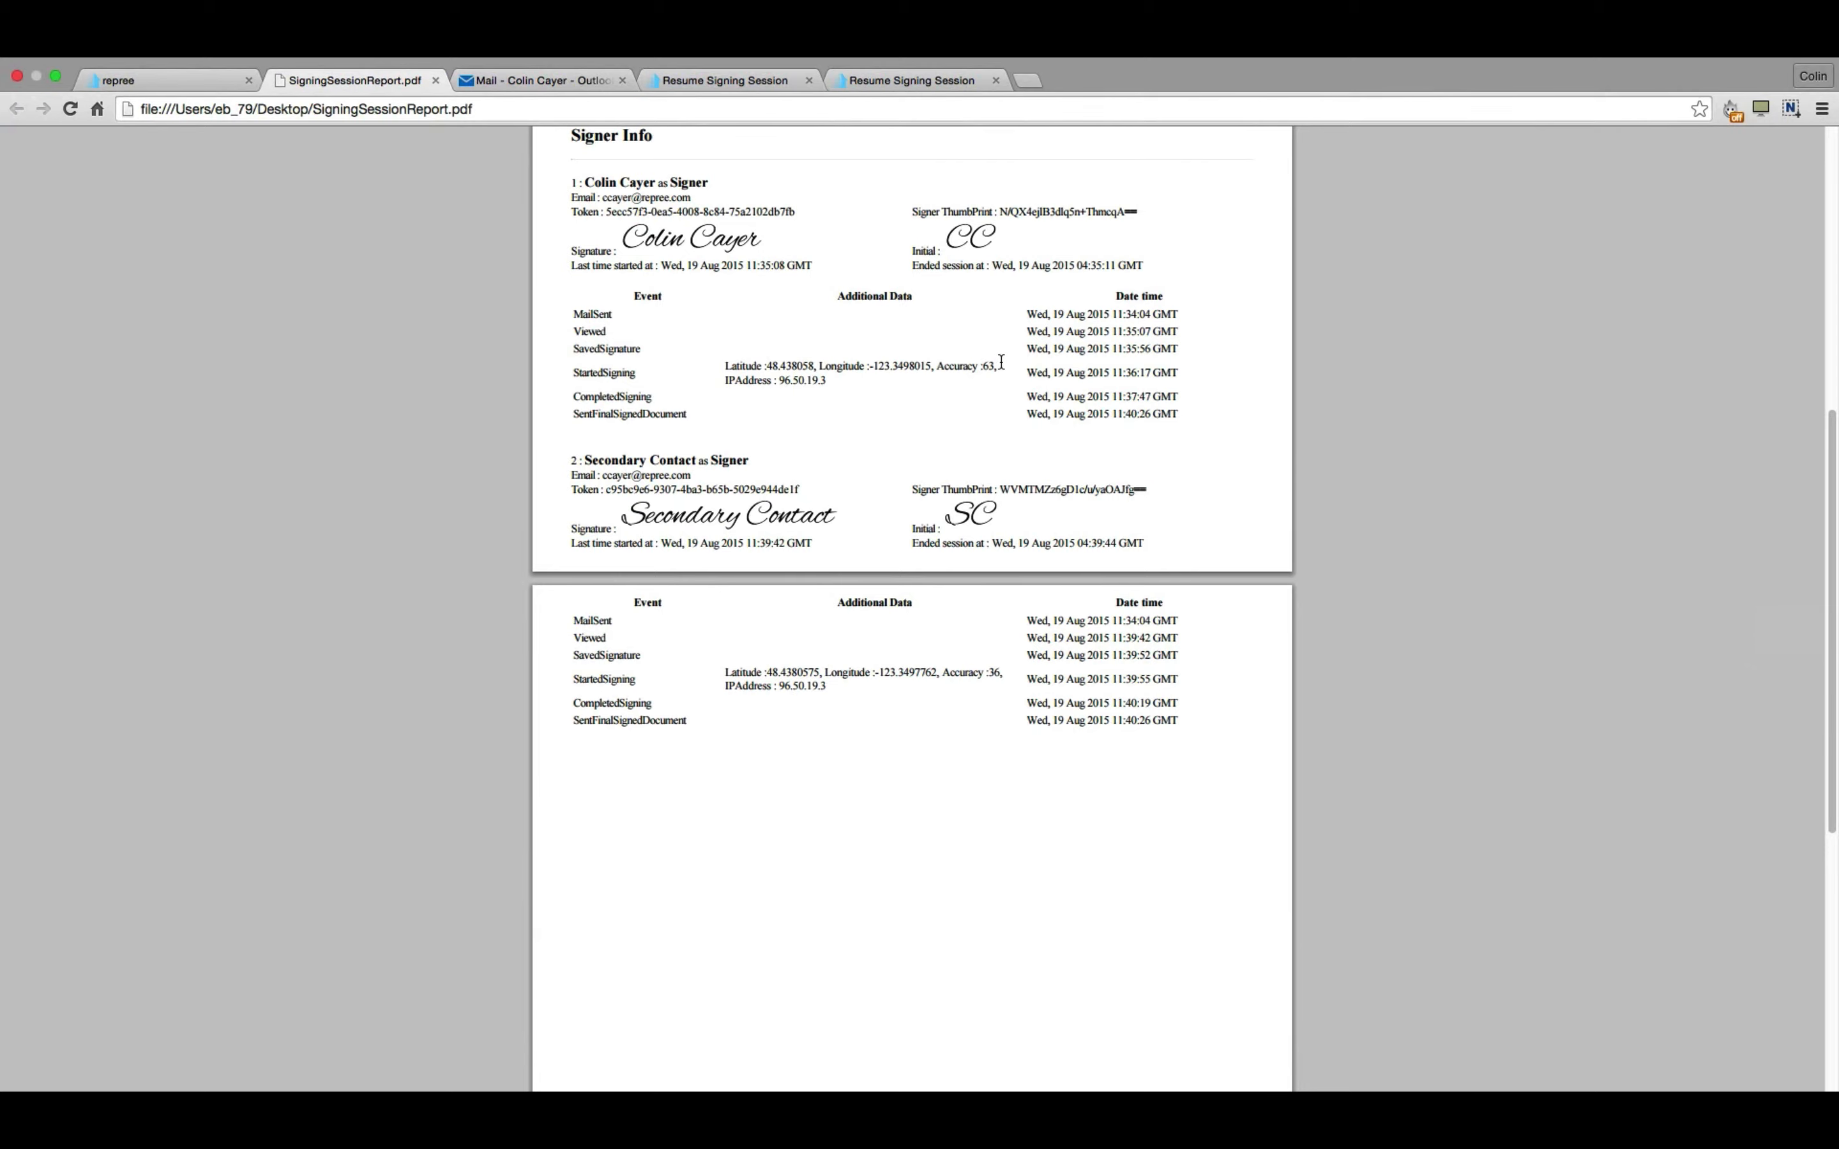
pyautogui.press('super+w')
pyautogui.click(1517, 147)
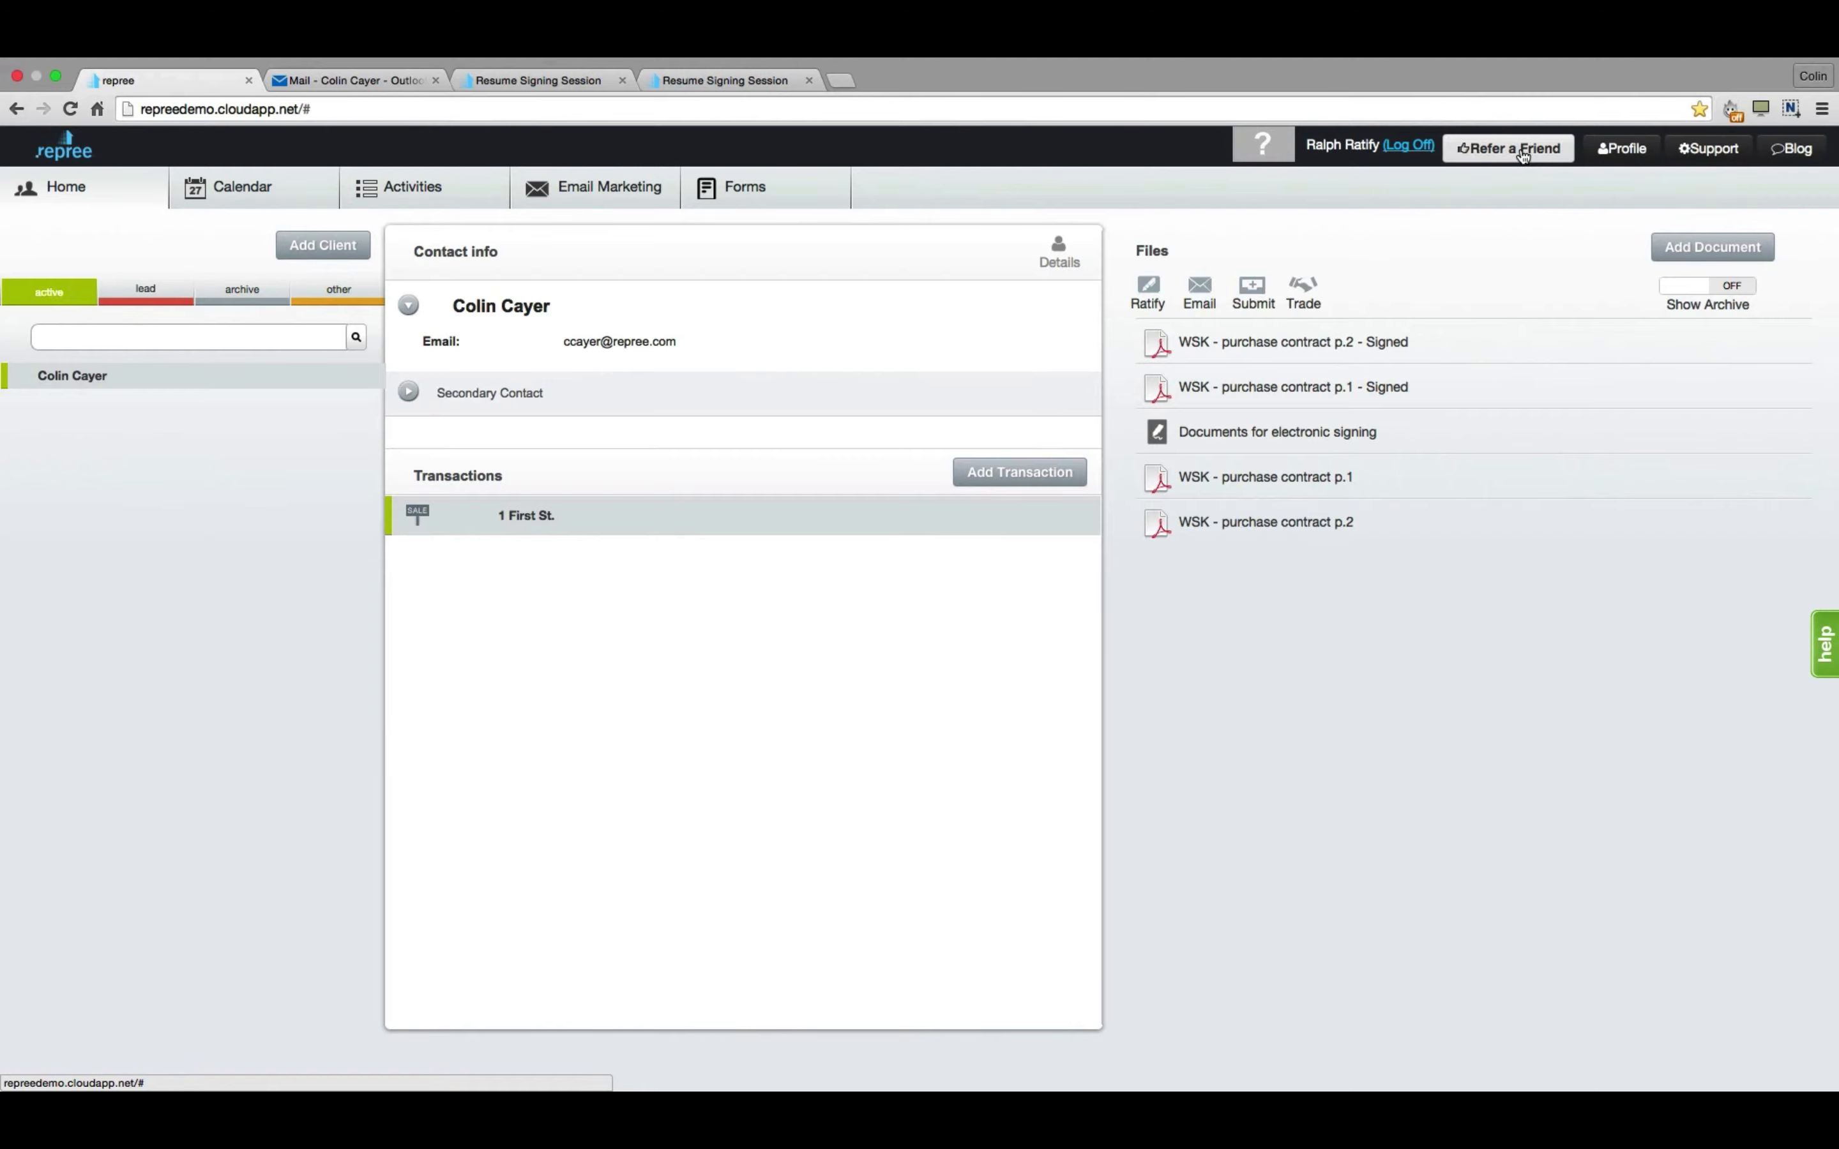
# Send a new Ratify signing request for purchase contract p.1 with the client as signer.
pyautogui.click(1148, 291)
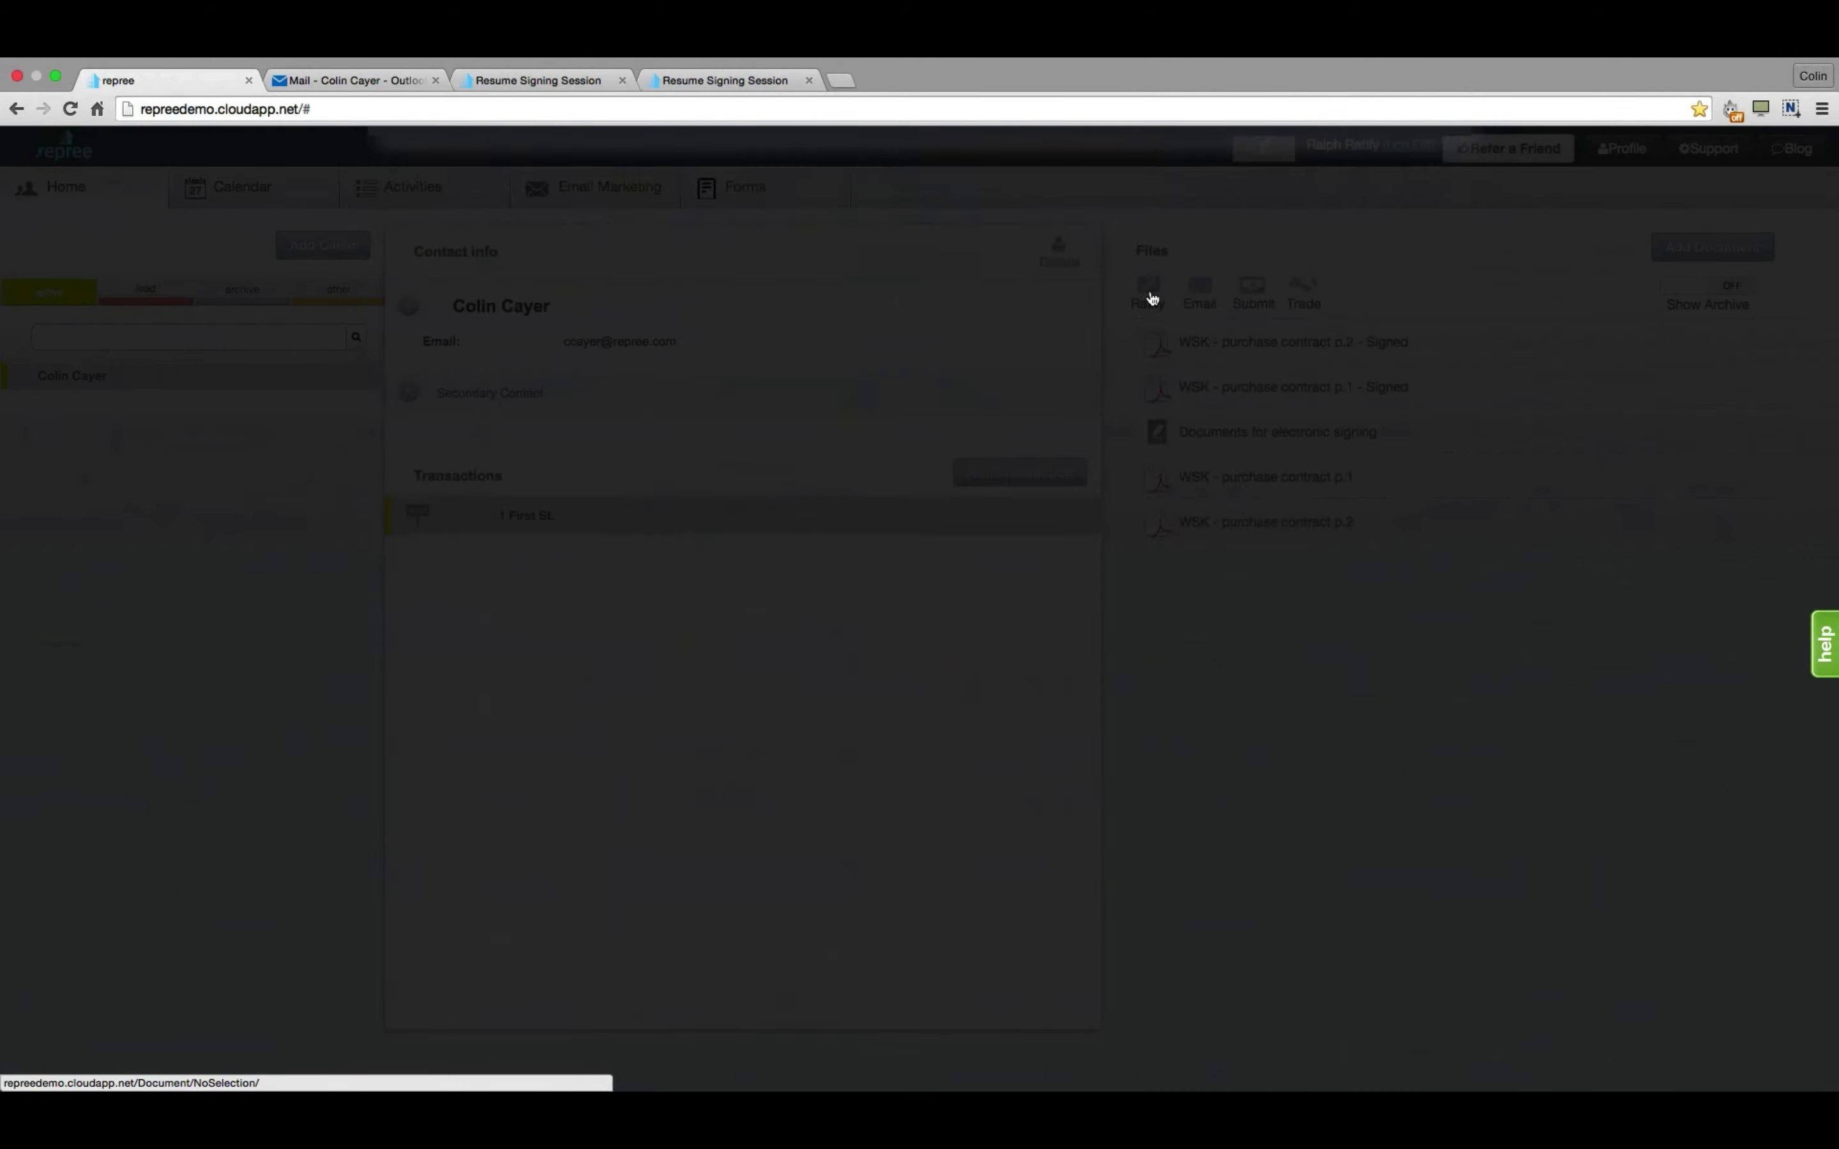
pyautogui.click(791, 480)
pyautogui.scroll(-5, 881, 698)
pyautogui.click(516, 1069)
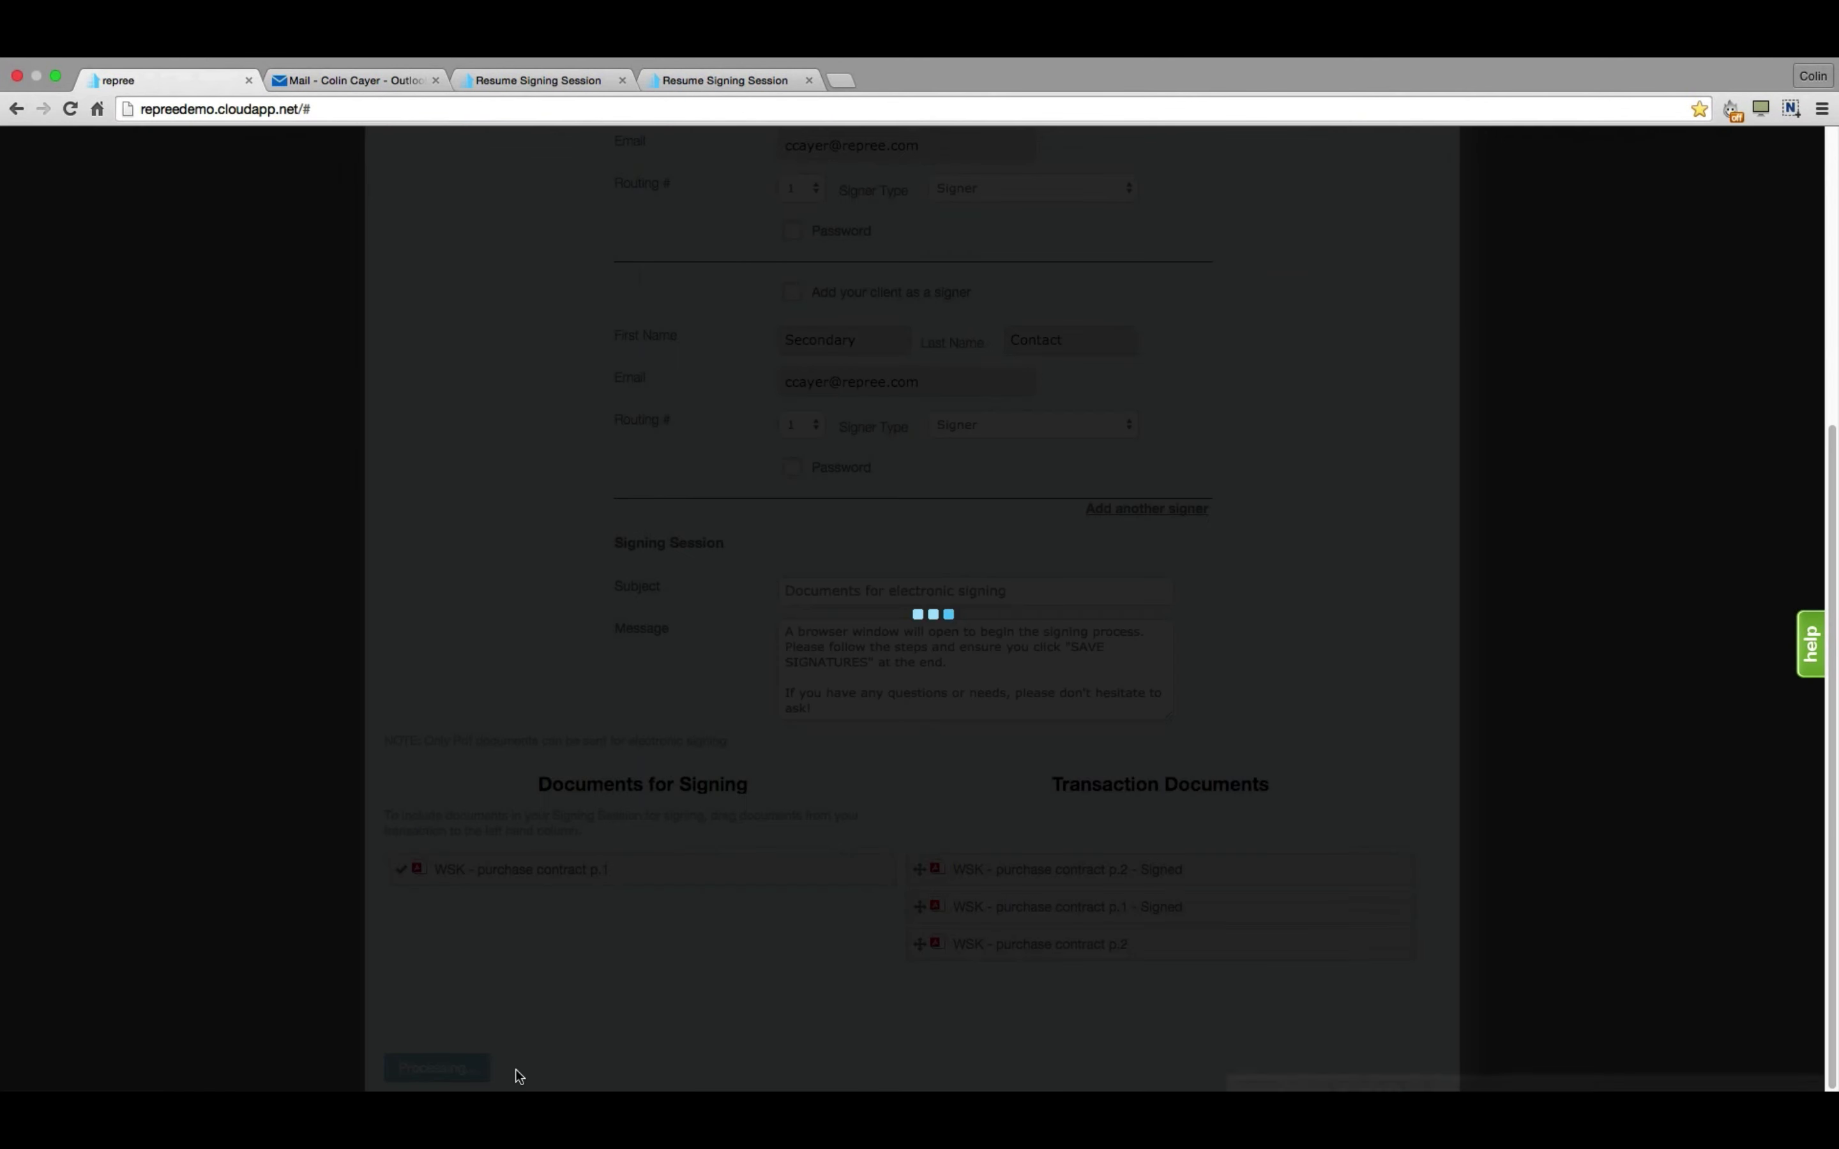
pyautogui.click(1140, 219)
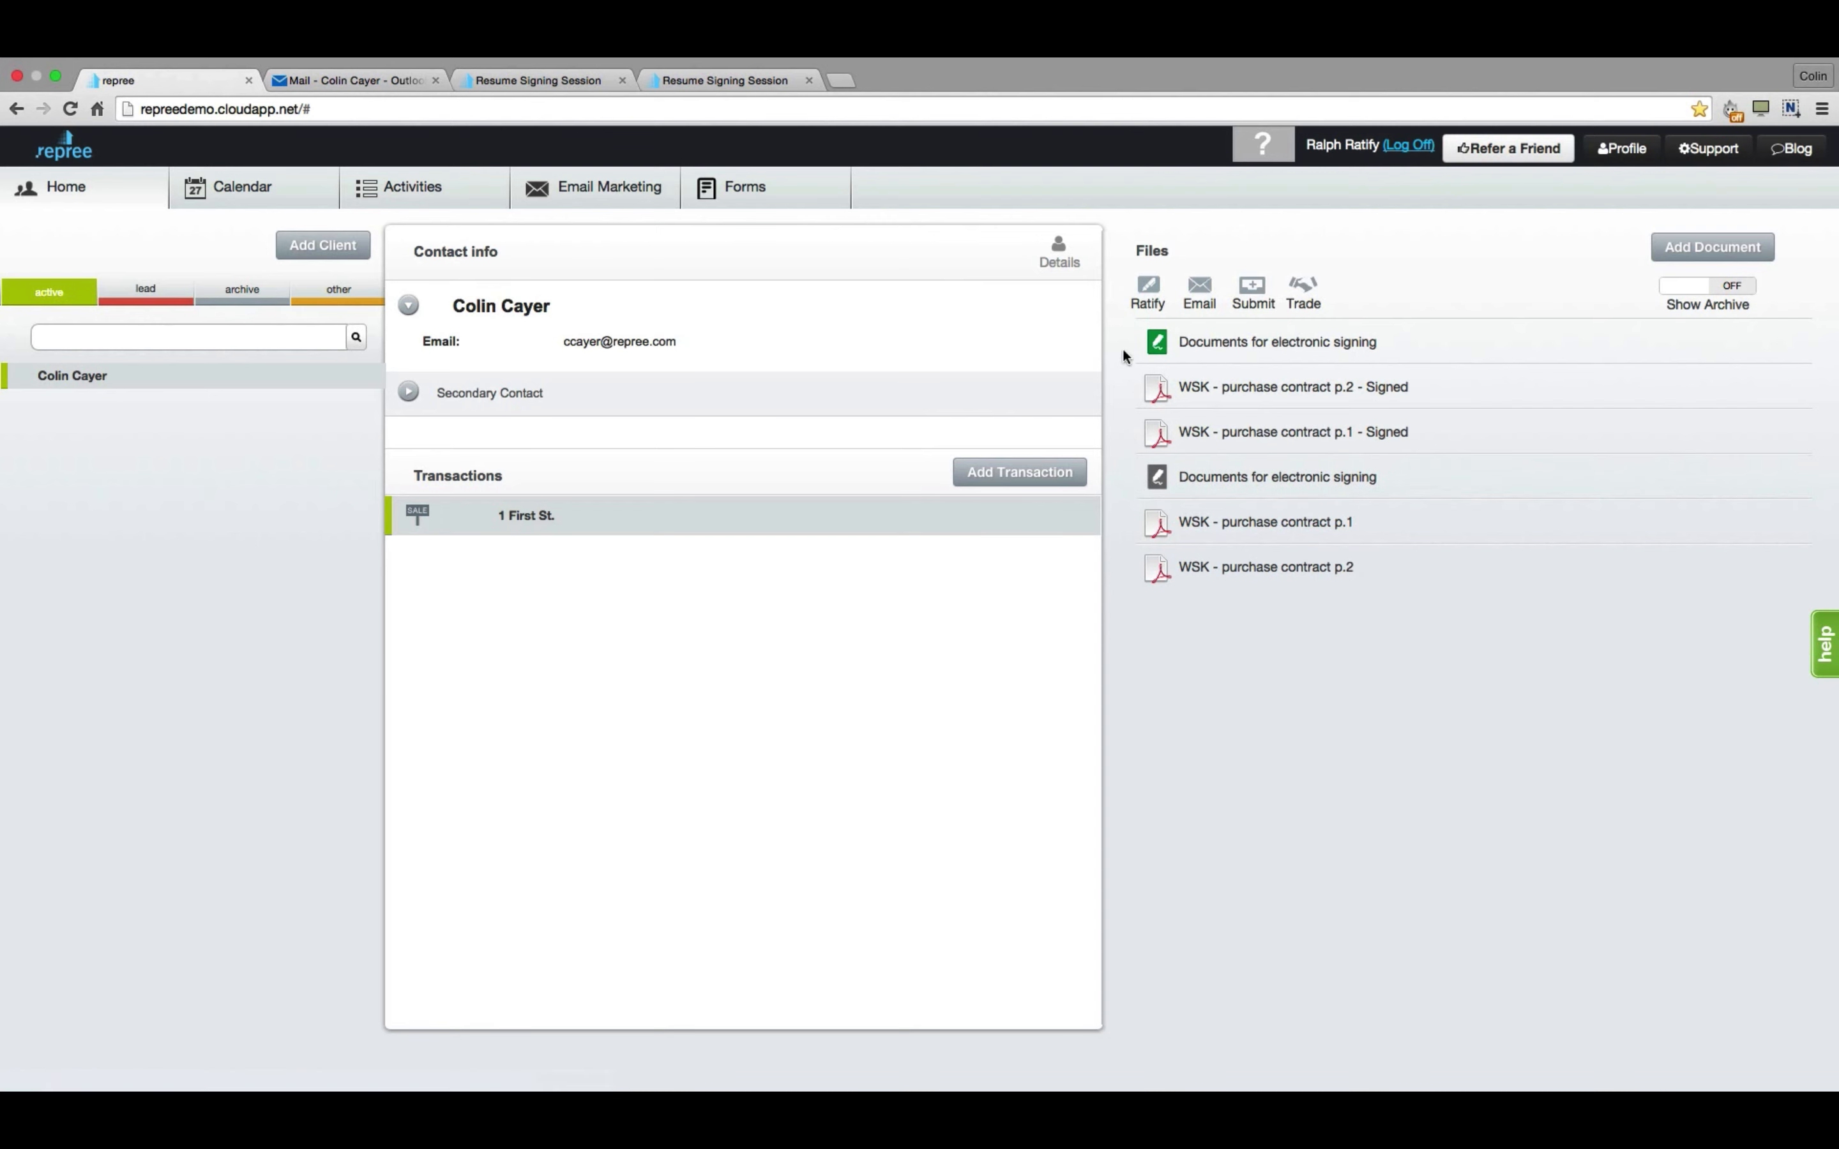
# Edit the session's tags, adding a 'LOOK HERE!!!' text field beside the client's initials box.
pyautogui.click(1280, 346)
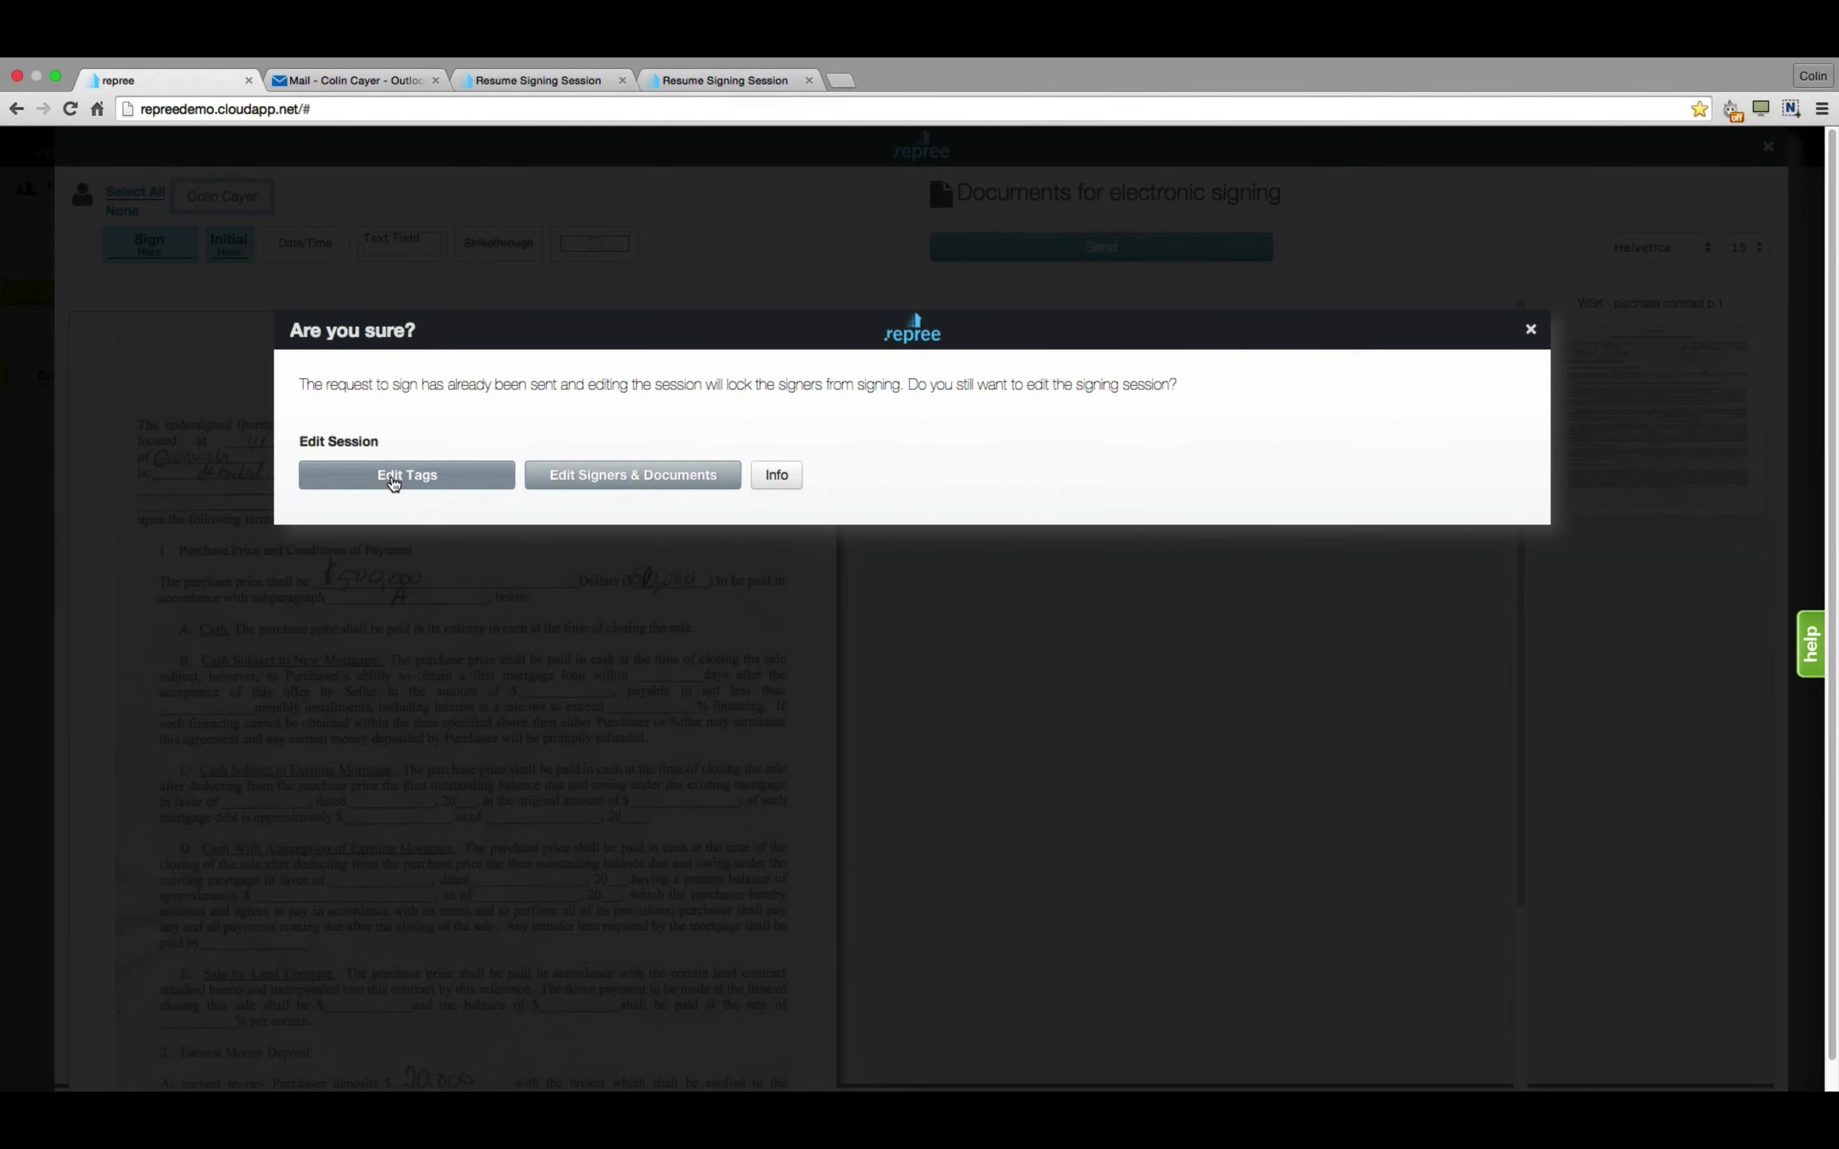
pyautogui.click(392, 478)
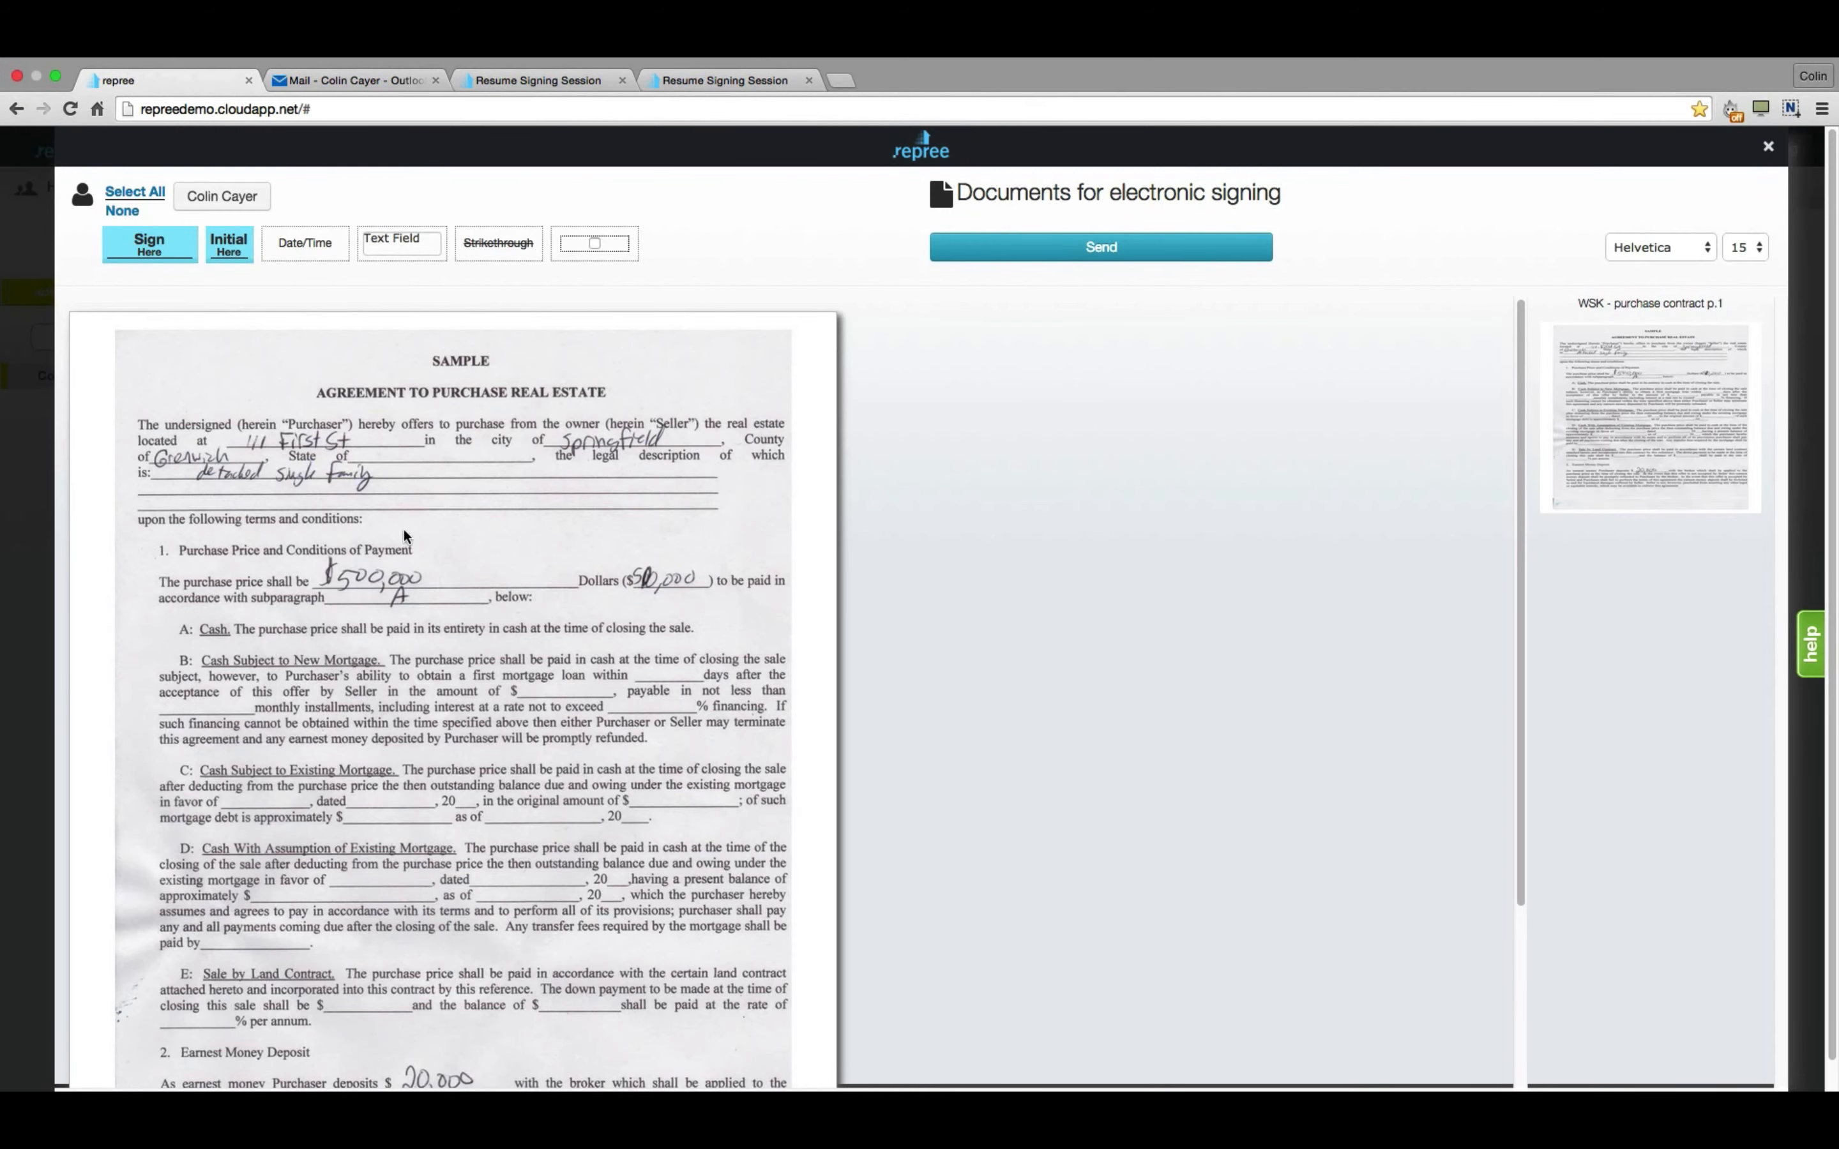
pyautogui.click(207, 204)
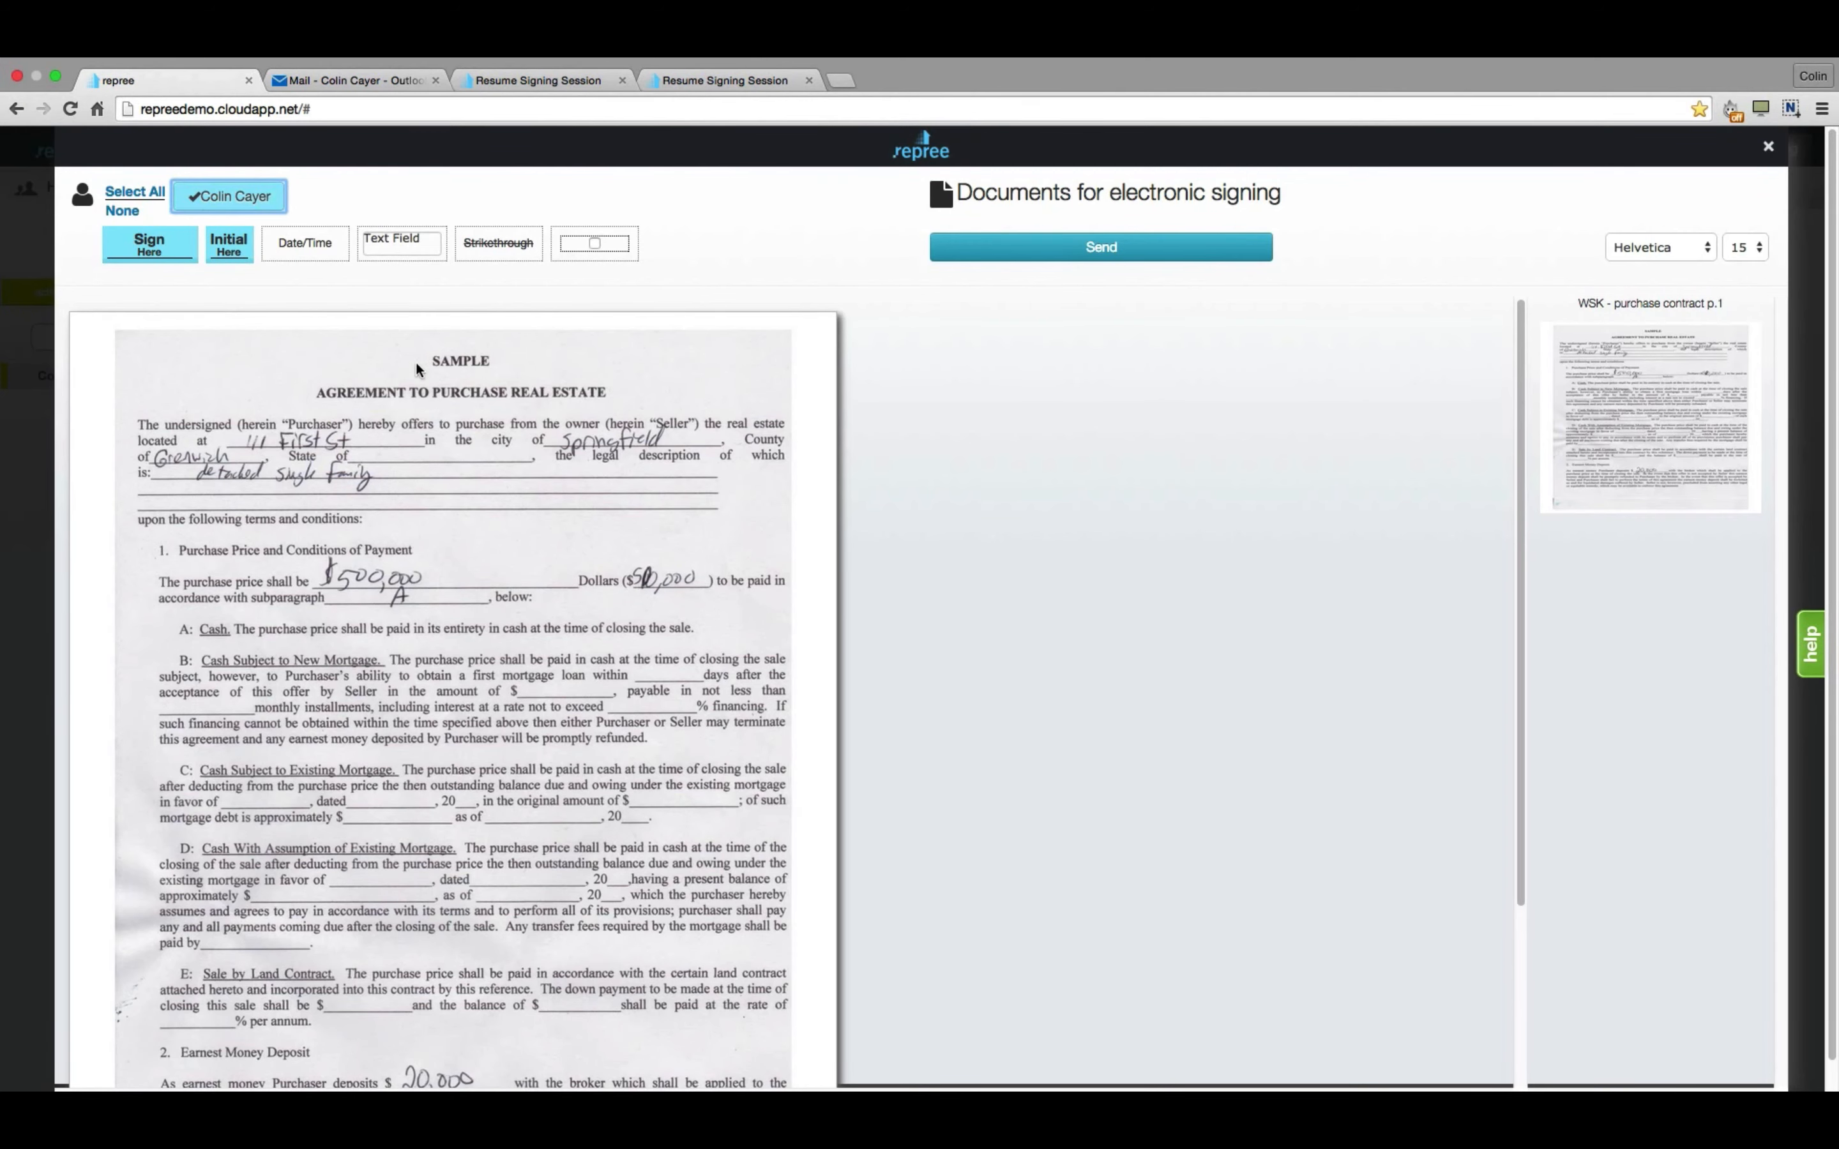
pyautogui.scroll(-2, 421, 372)
pyautogui.moveTo(417, 248); pyautogui.dragTo(491, 953)
pyautogui.click(491, 953)
pyautogui.write('LOOK HERE!!!')
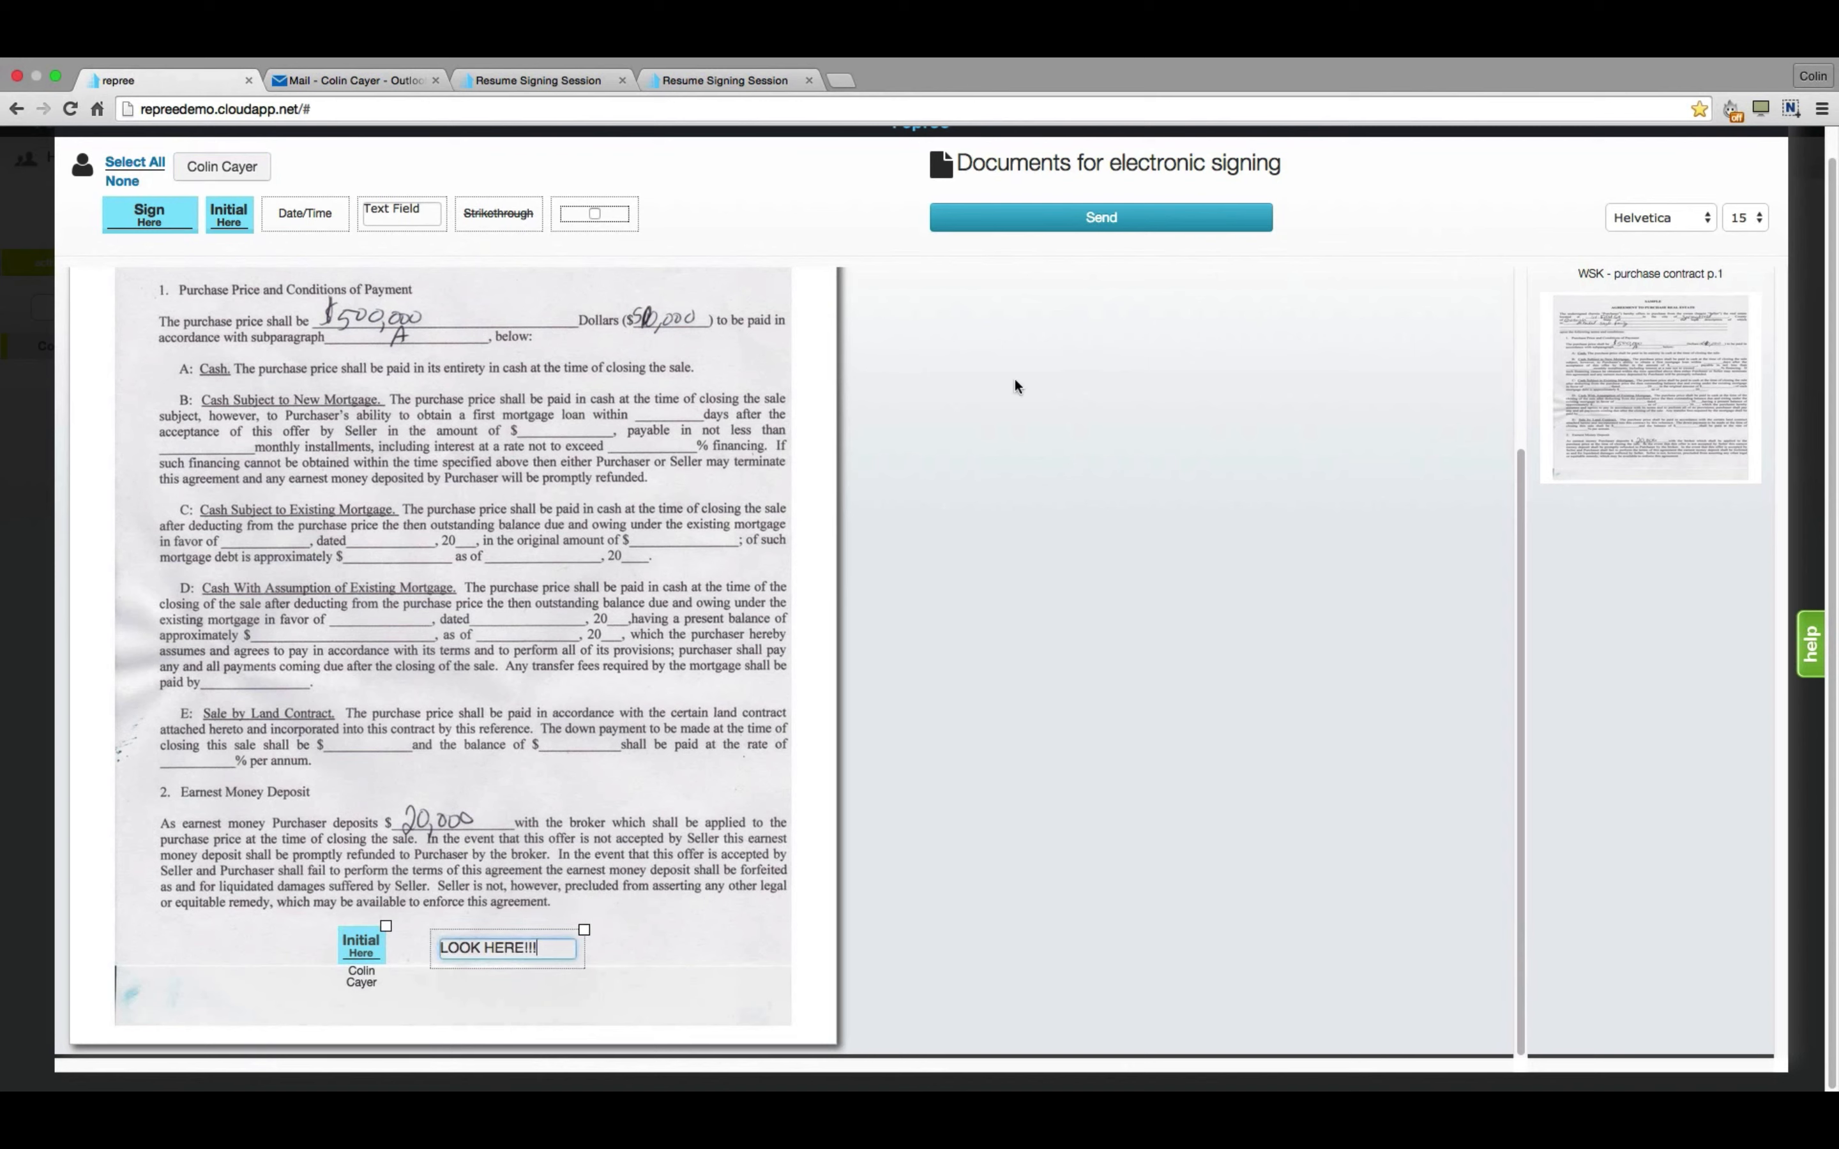
pyautogui.scroll(8, 1015, 376)
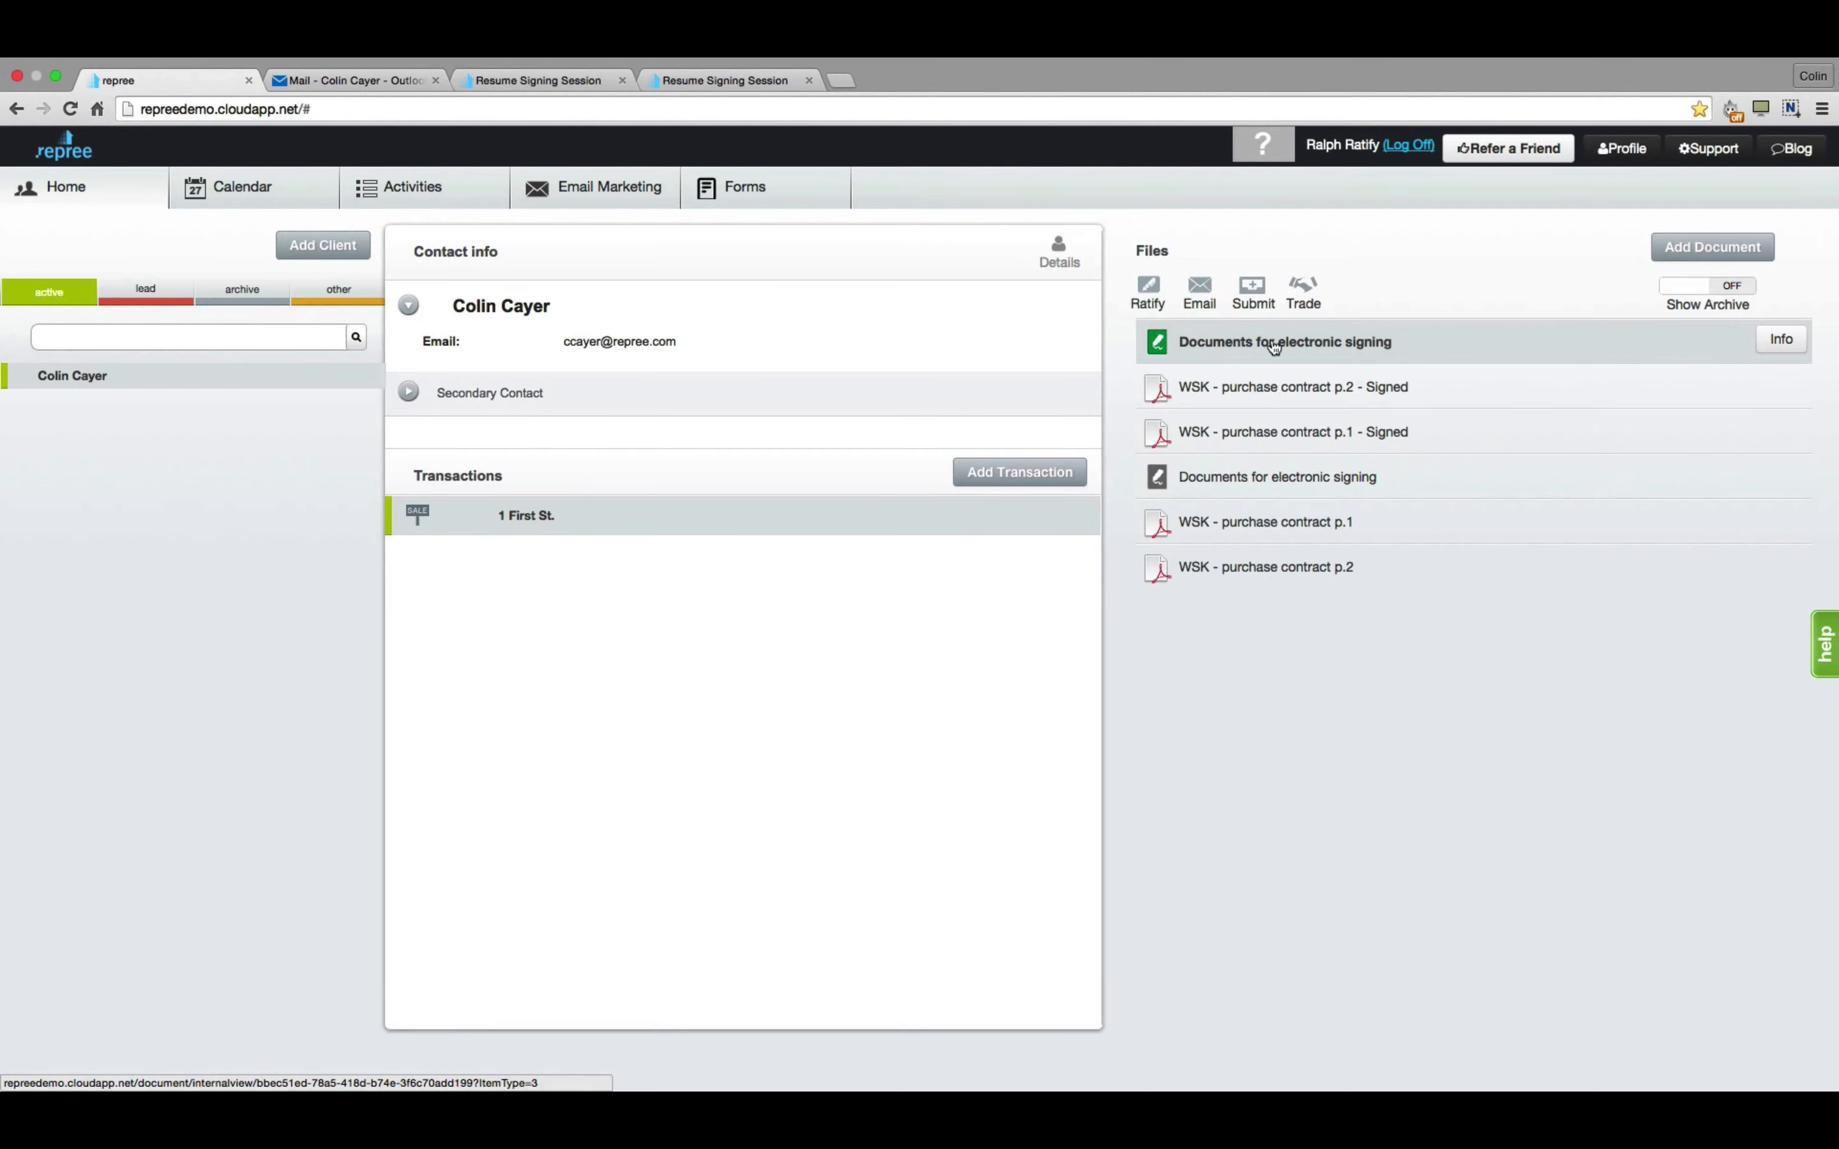
# Reopen the session's signer settings and trim the end of the client's email domain.
pyautogui.click(1285, 348)
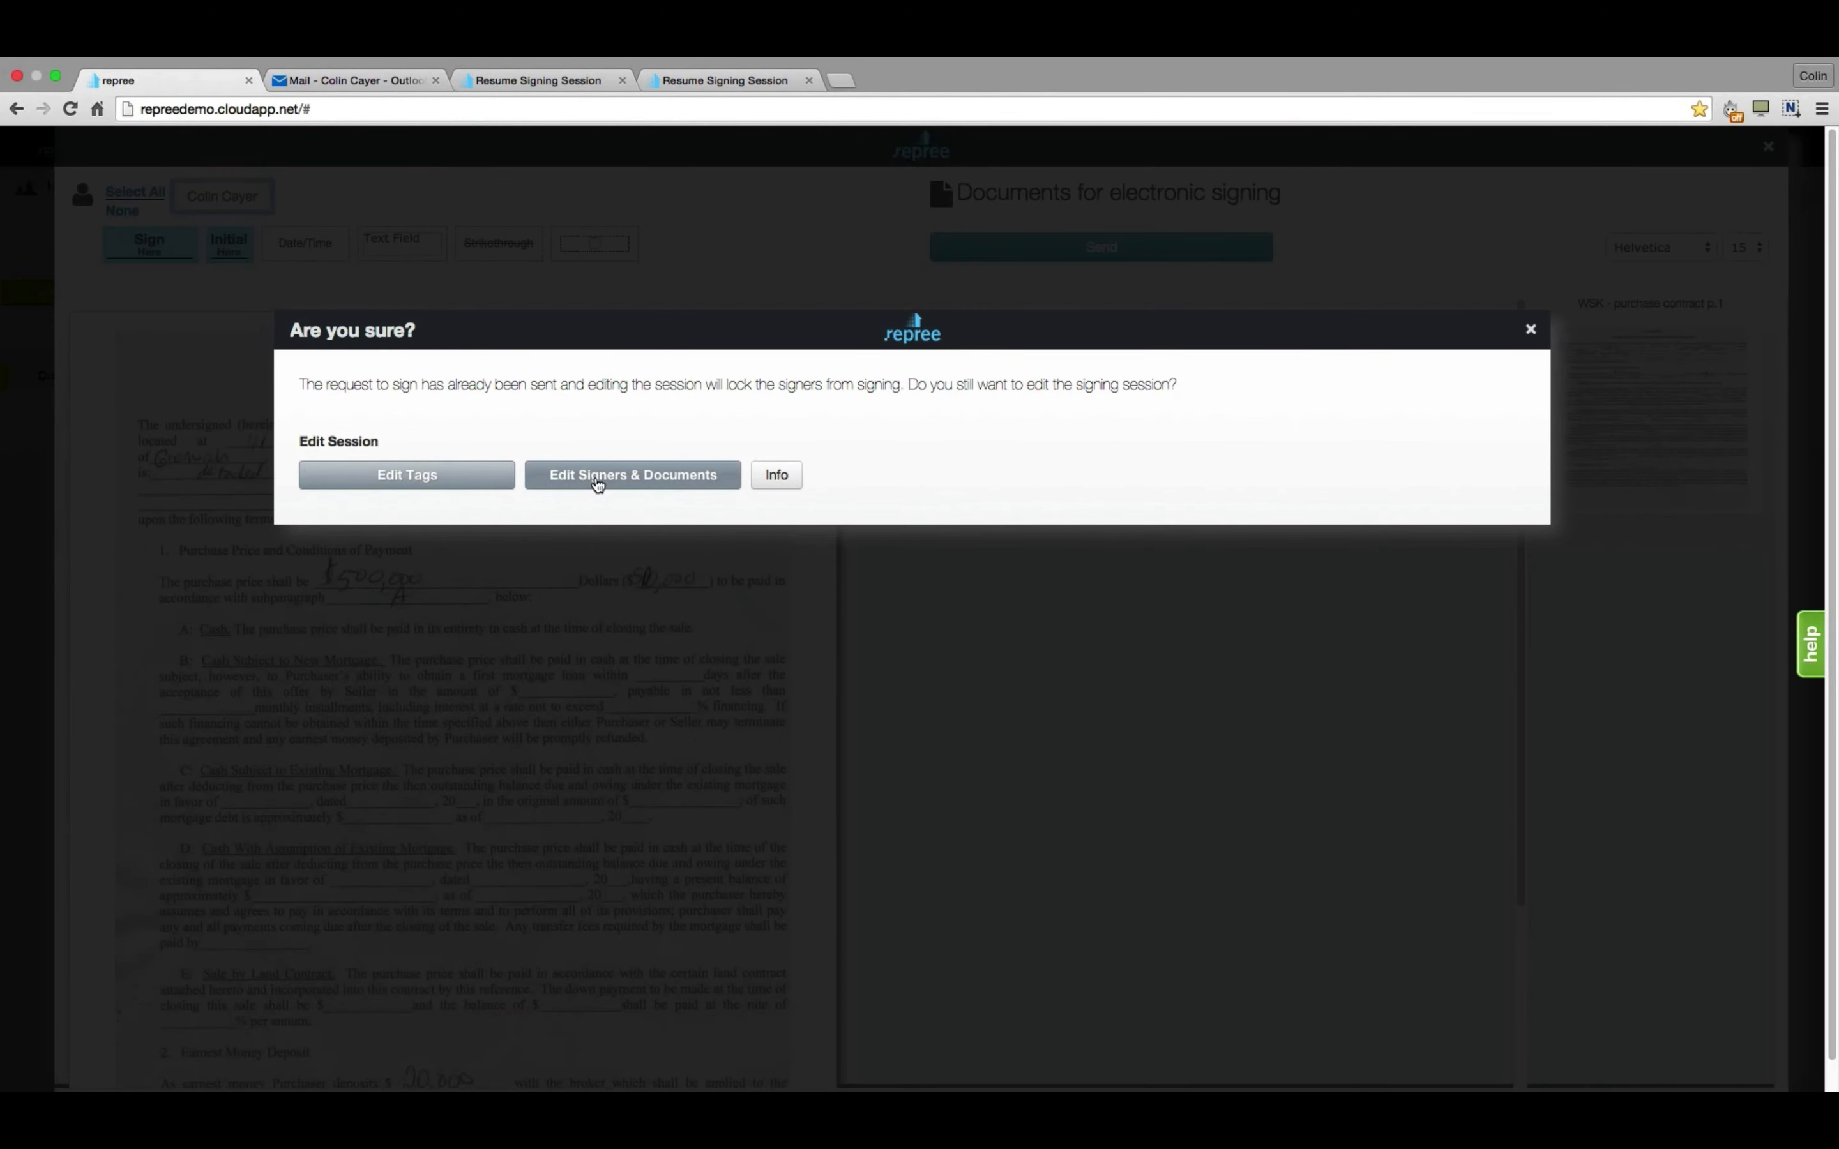
pyautogui.click(598, 479)
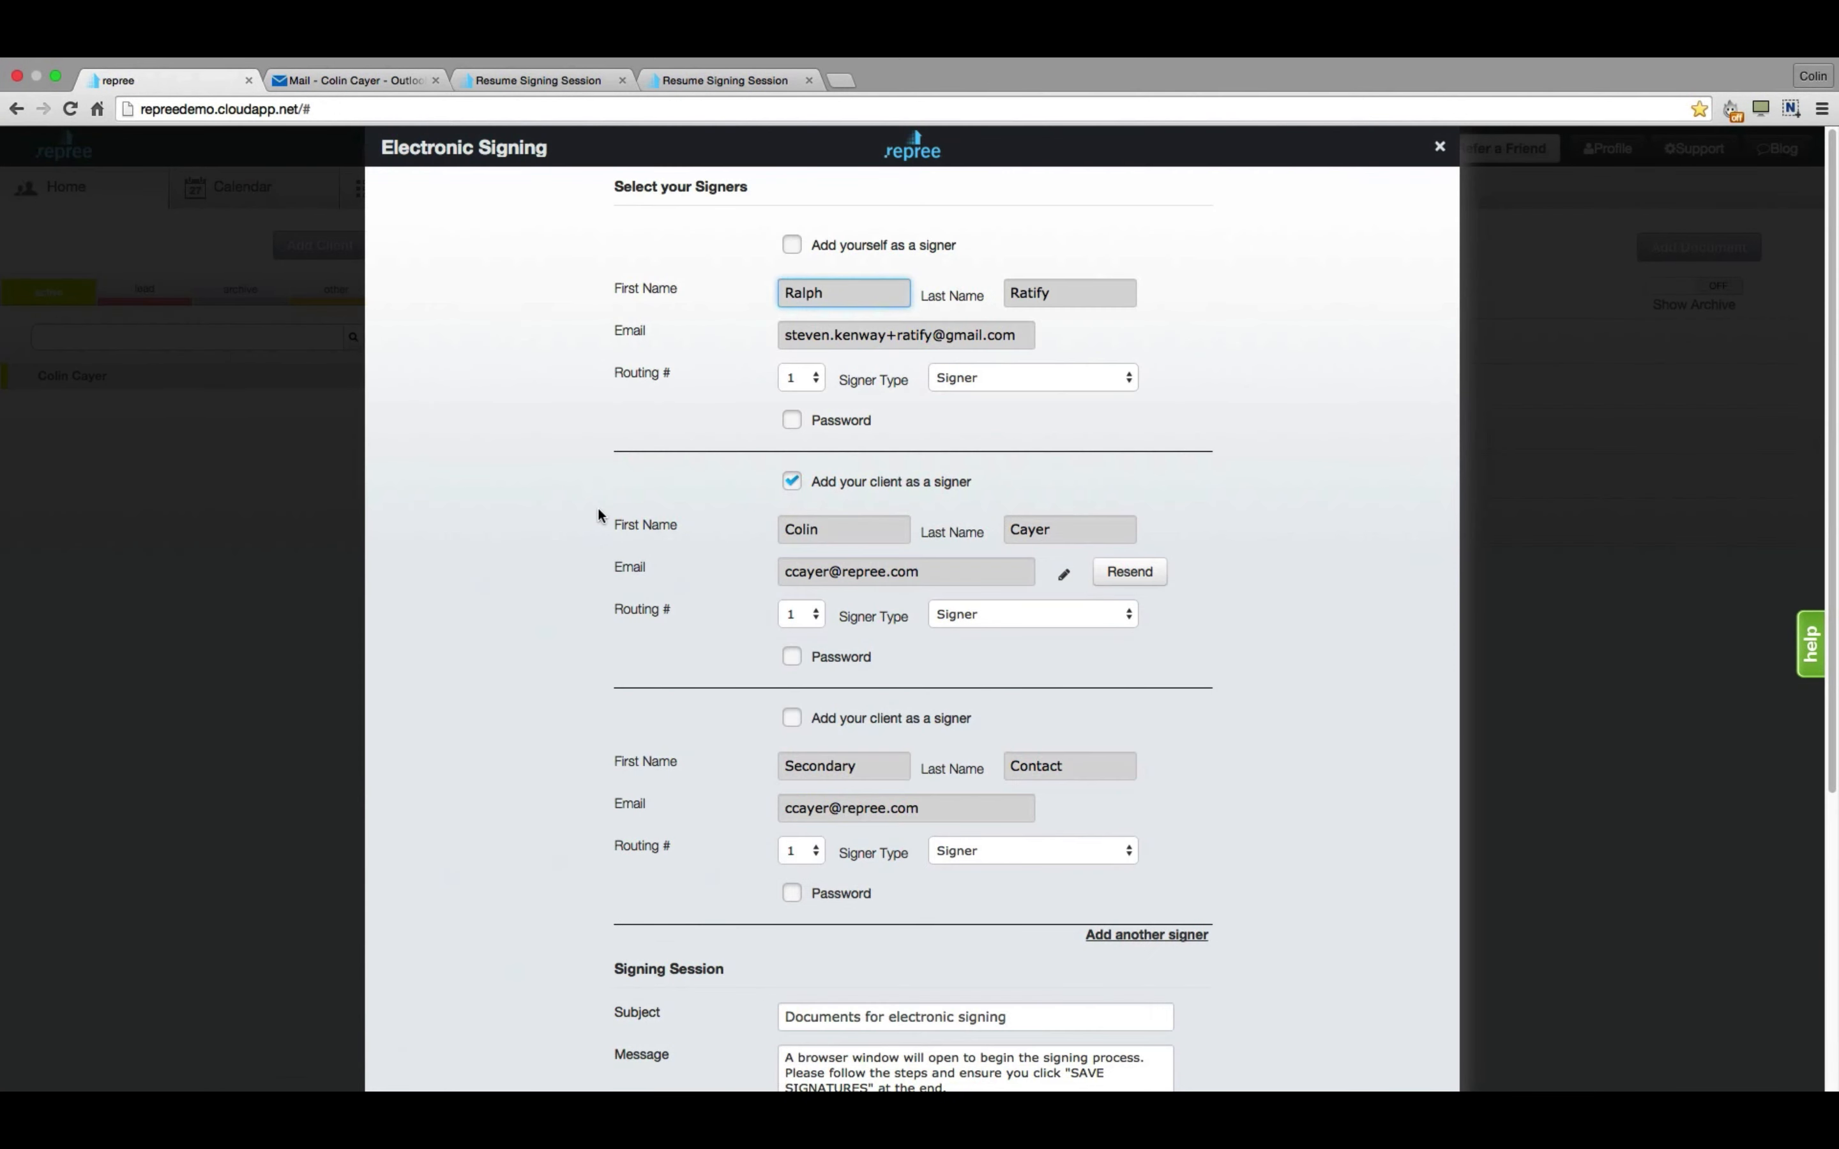
pyautogui.scroll(-1, 583, 518)
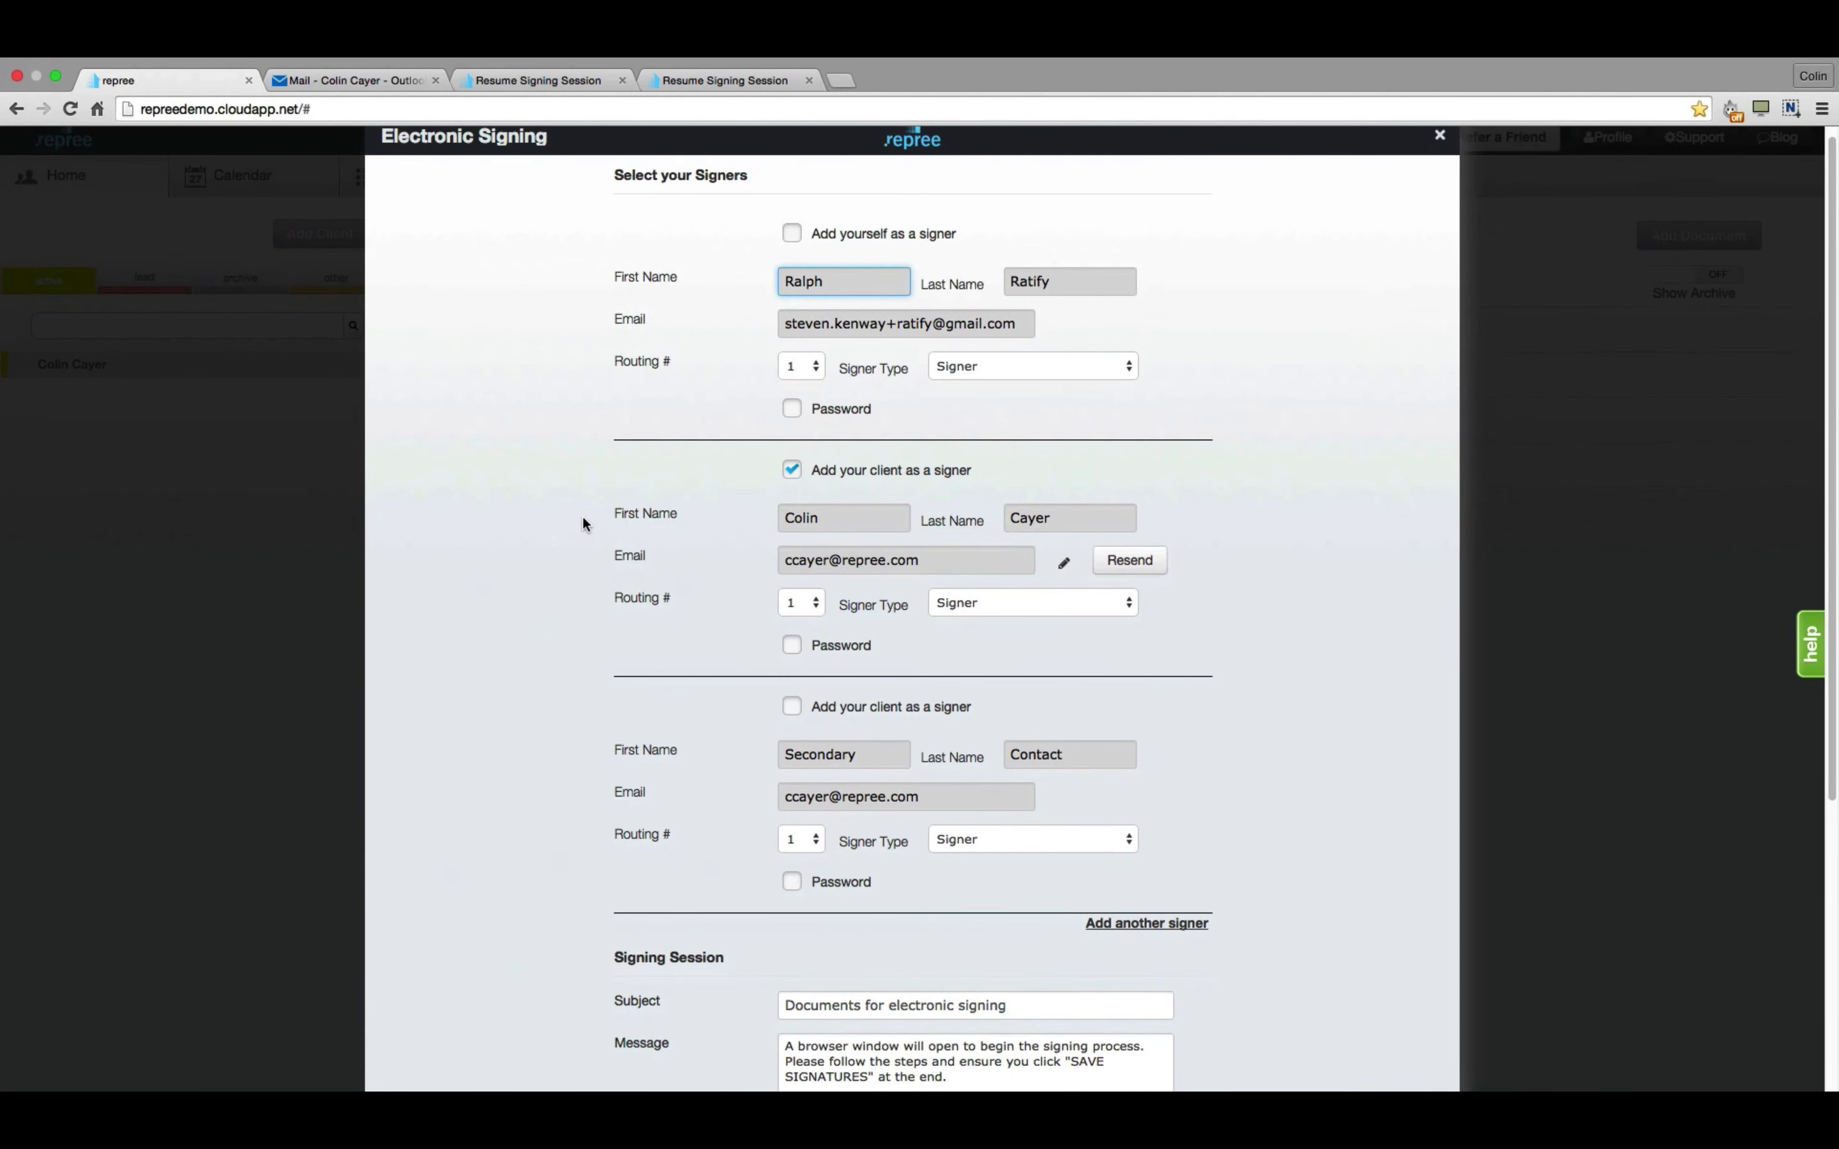
pyautogui.click(1065, 569)
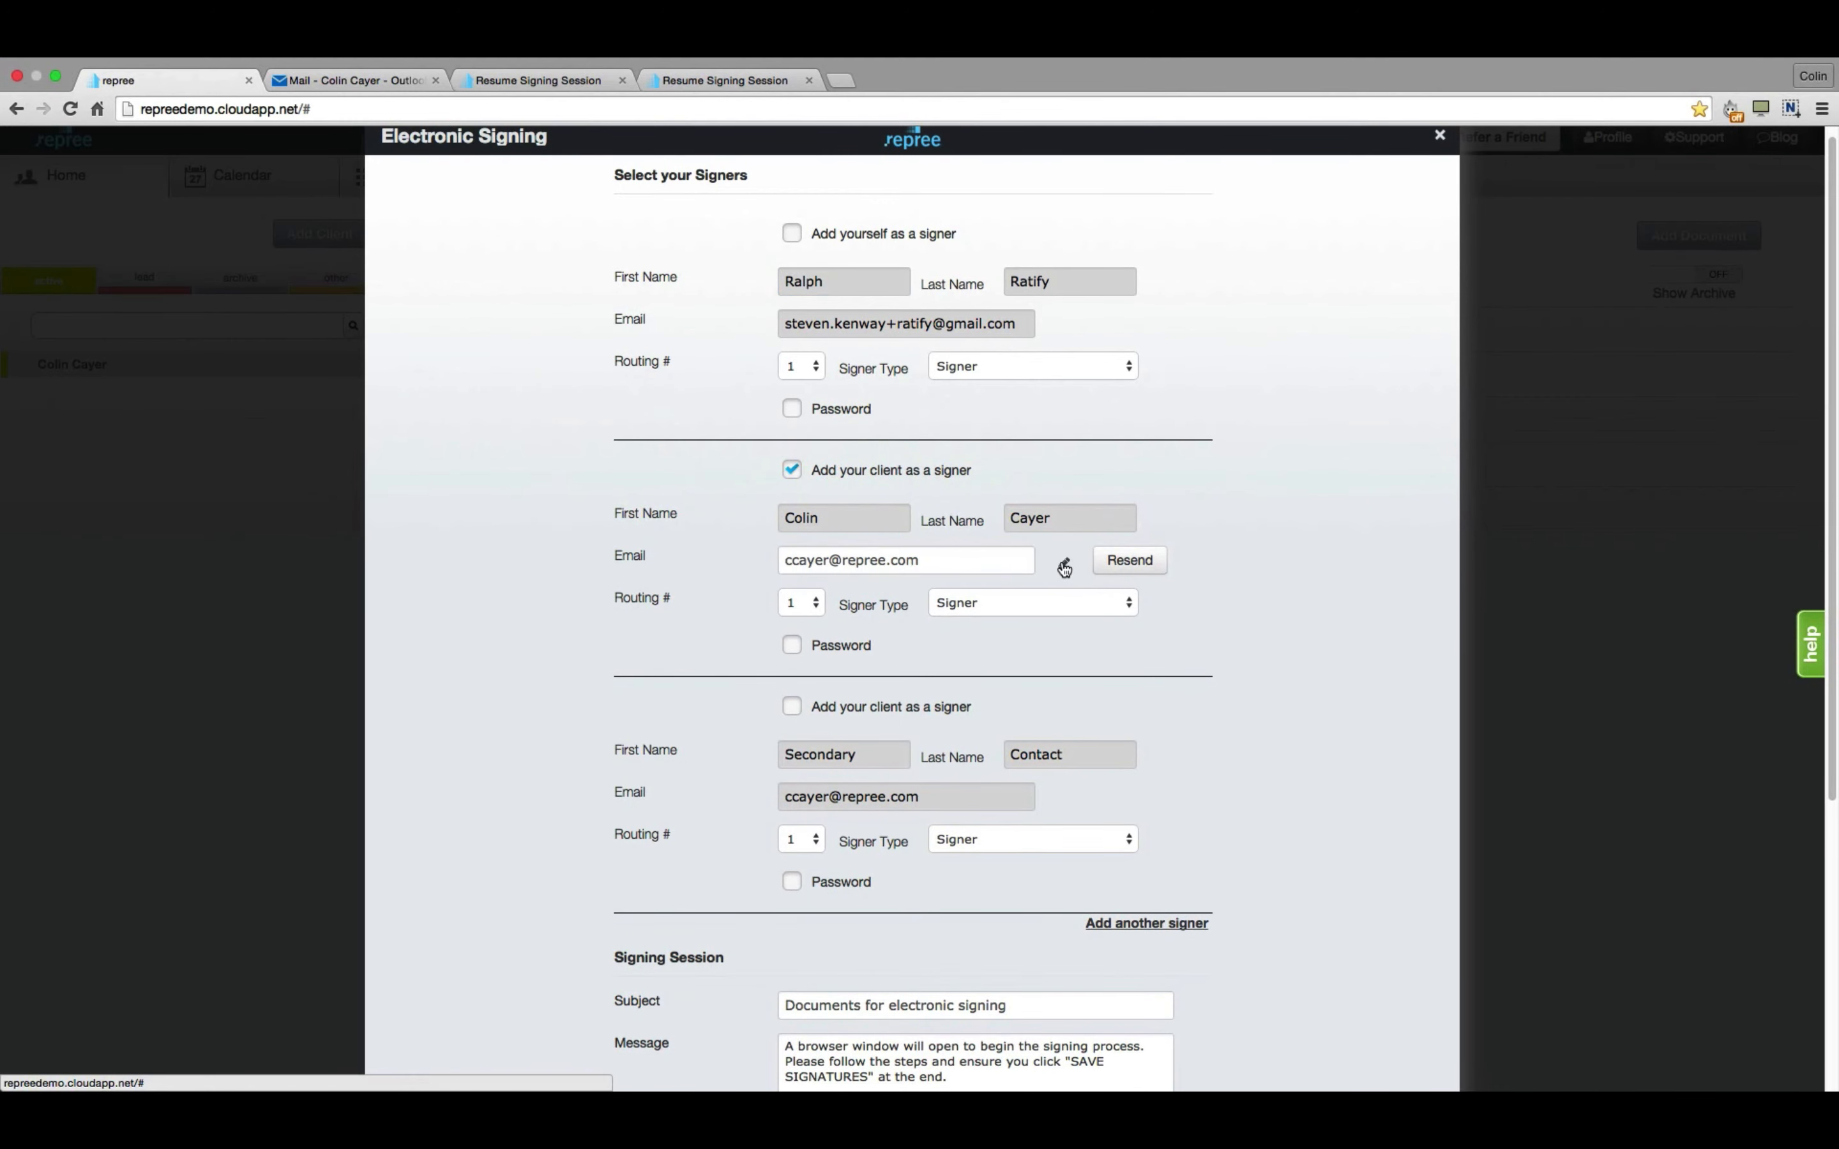
pyautogui.click(954, 560)
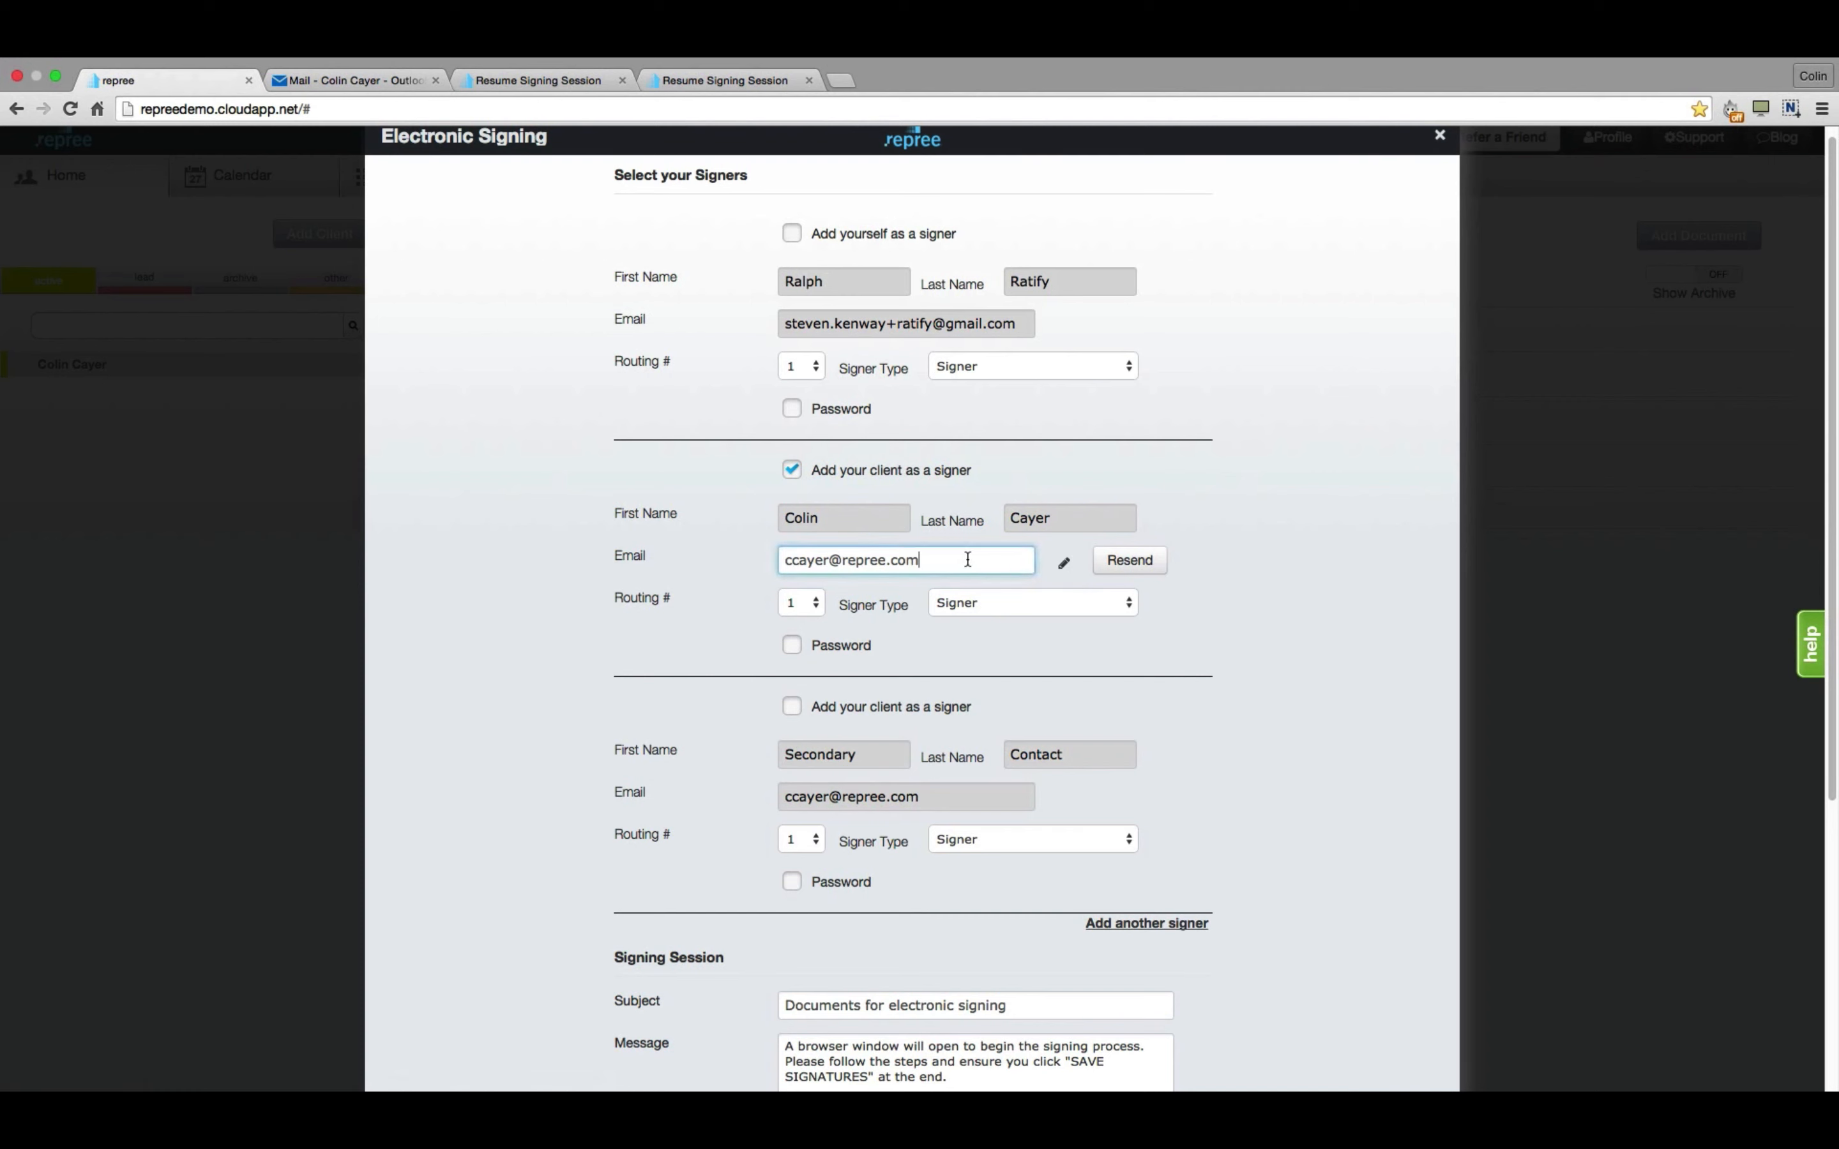
pyautogui.hotkey('shift', 'Left')
pyautogui.hotkey('shift', 'Left')
pyautogui.hotkey('shift', 'Left')
pyautogui.hotkey('shift', 'Left')
pyautogui.hotkey('shift', 'Left')
pyautogui.hotkey('shift', 'Left')
pyautogui.hotkey('shift', 'Left')
pyautogui.press('BackSpace')
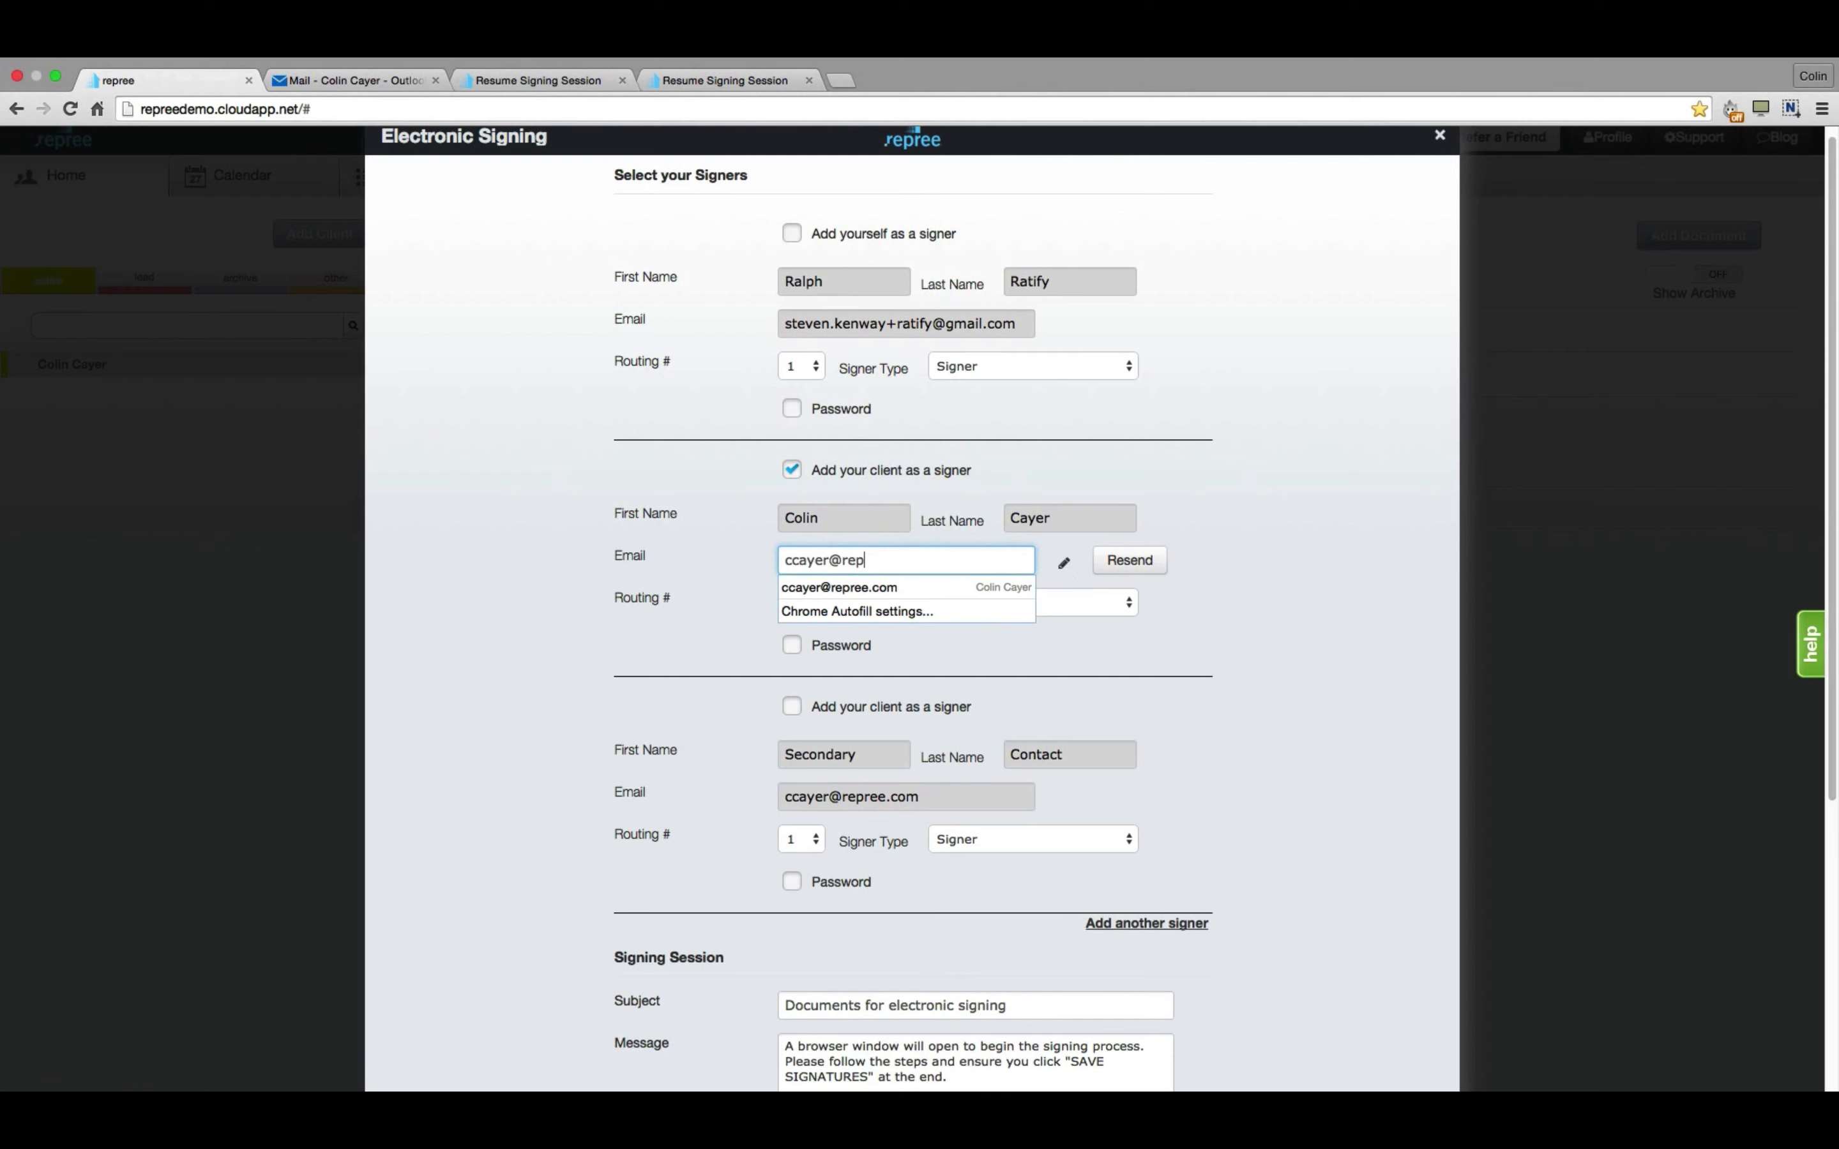
pyautogui.click(1307, 542)
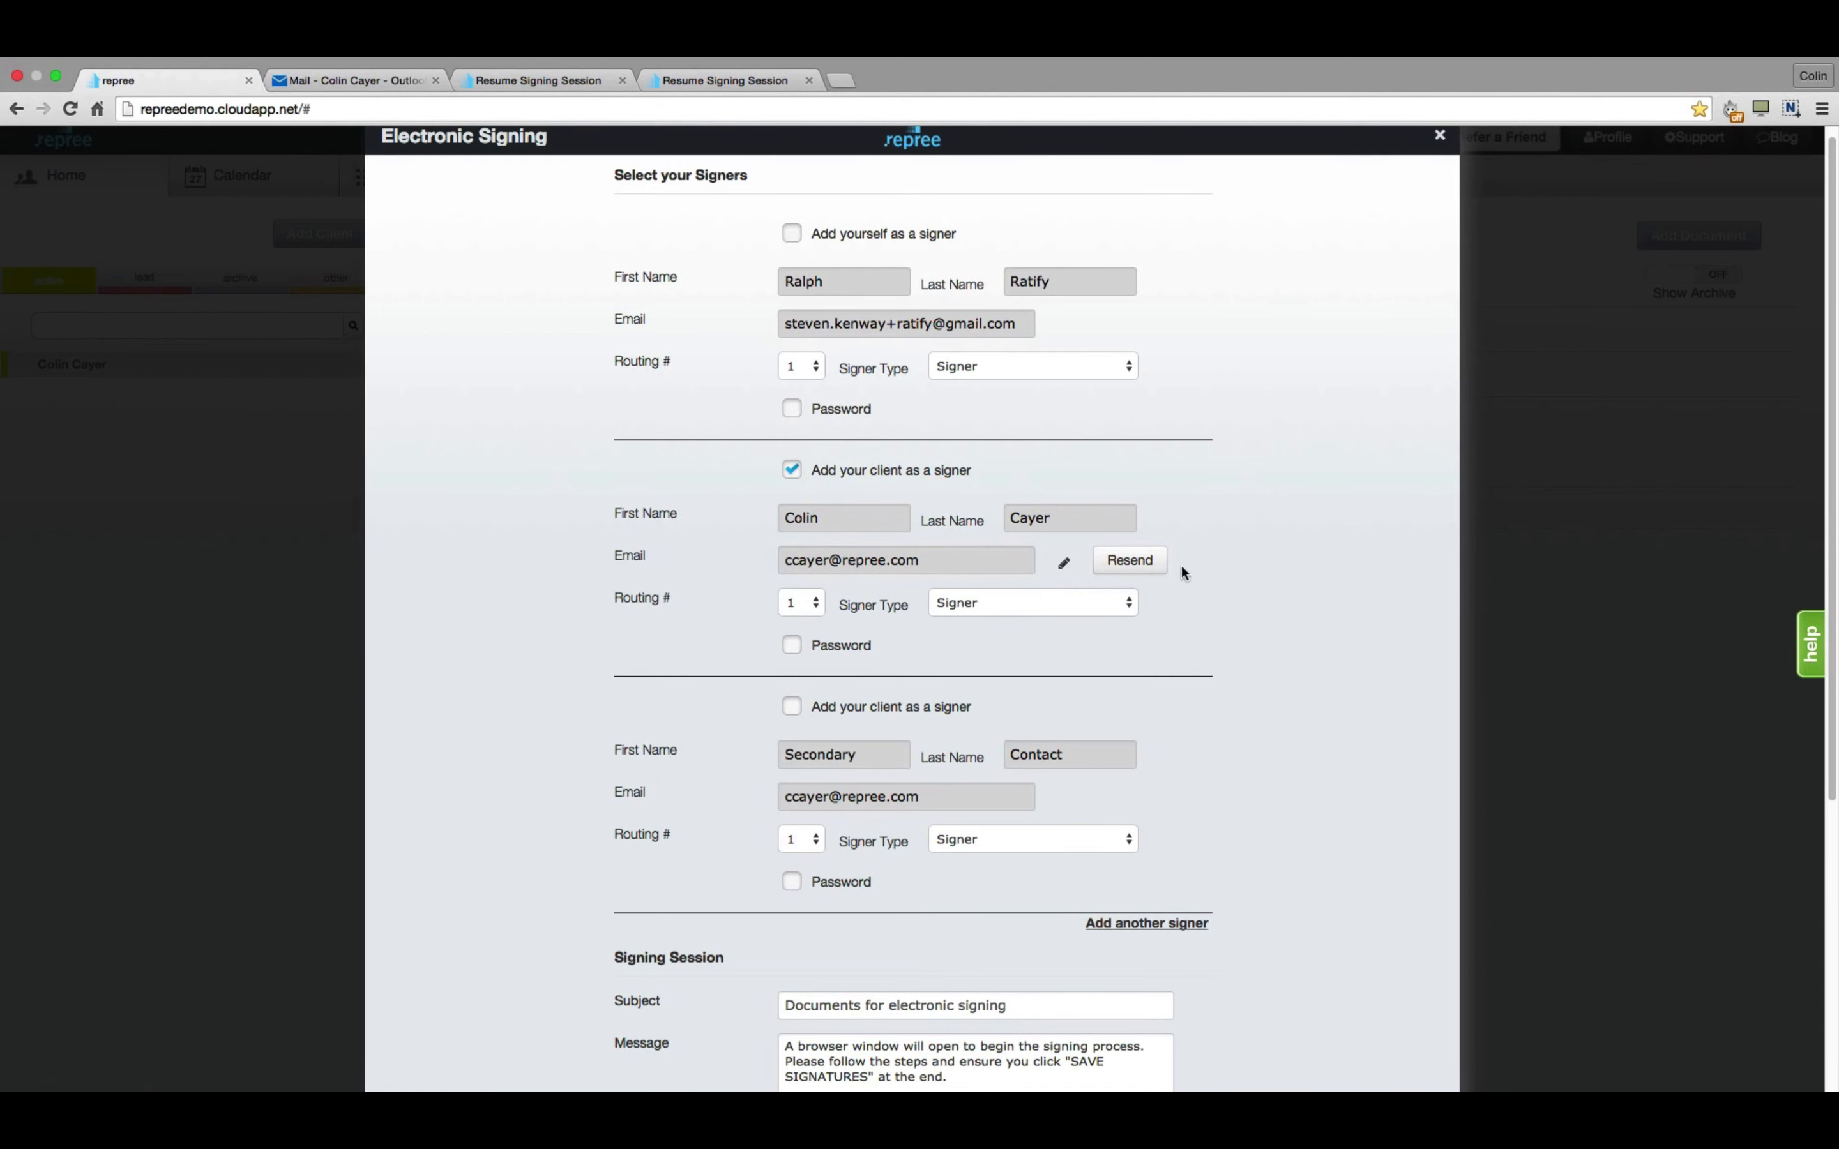
# Add WSK purchase contract p.2 beside p.1 and tag the documents for signatures.
pyautogui.scroll(-5, 1244, 624)
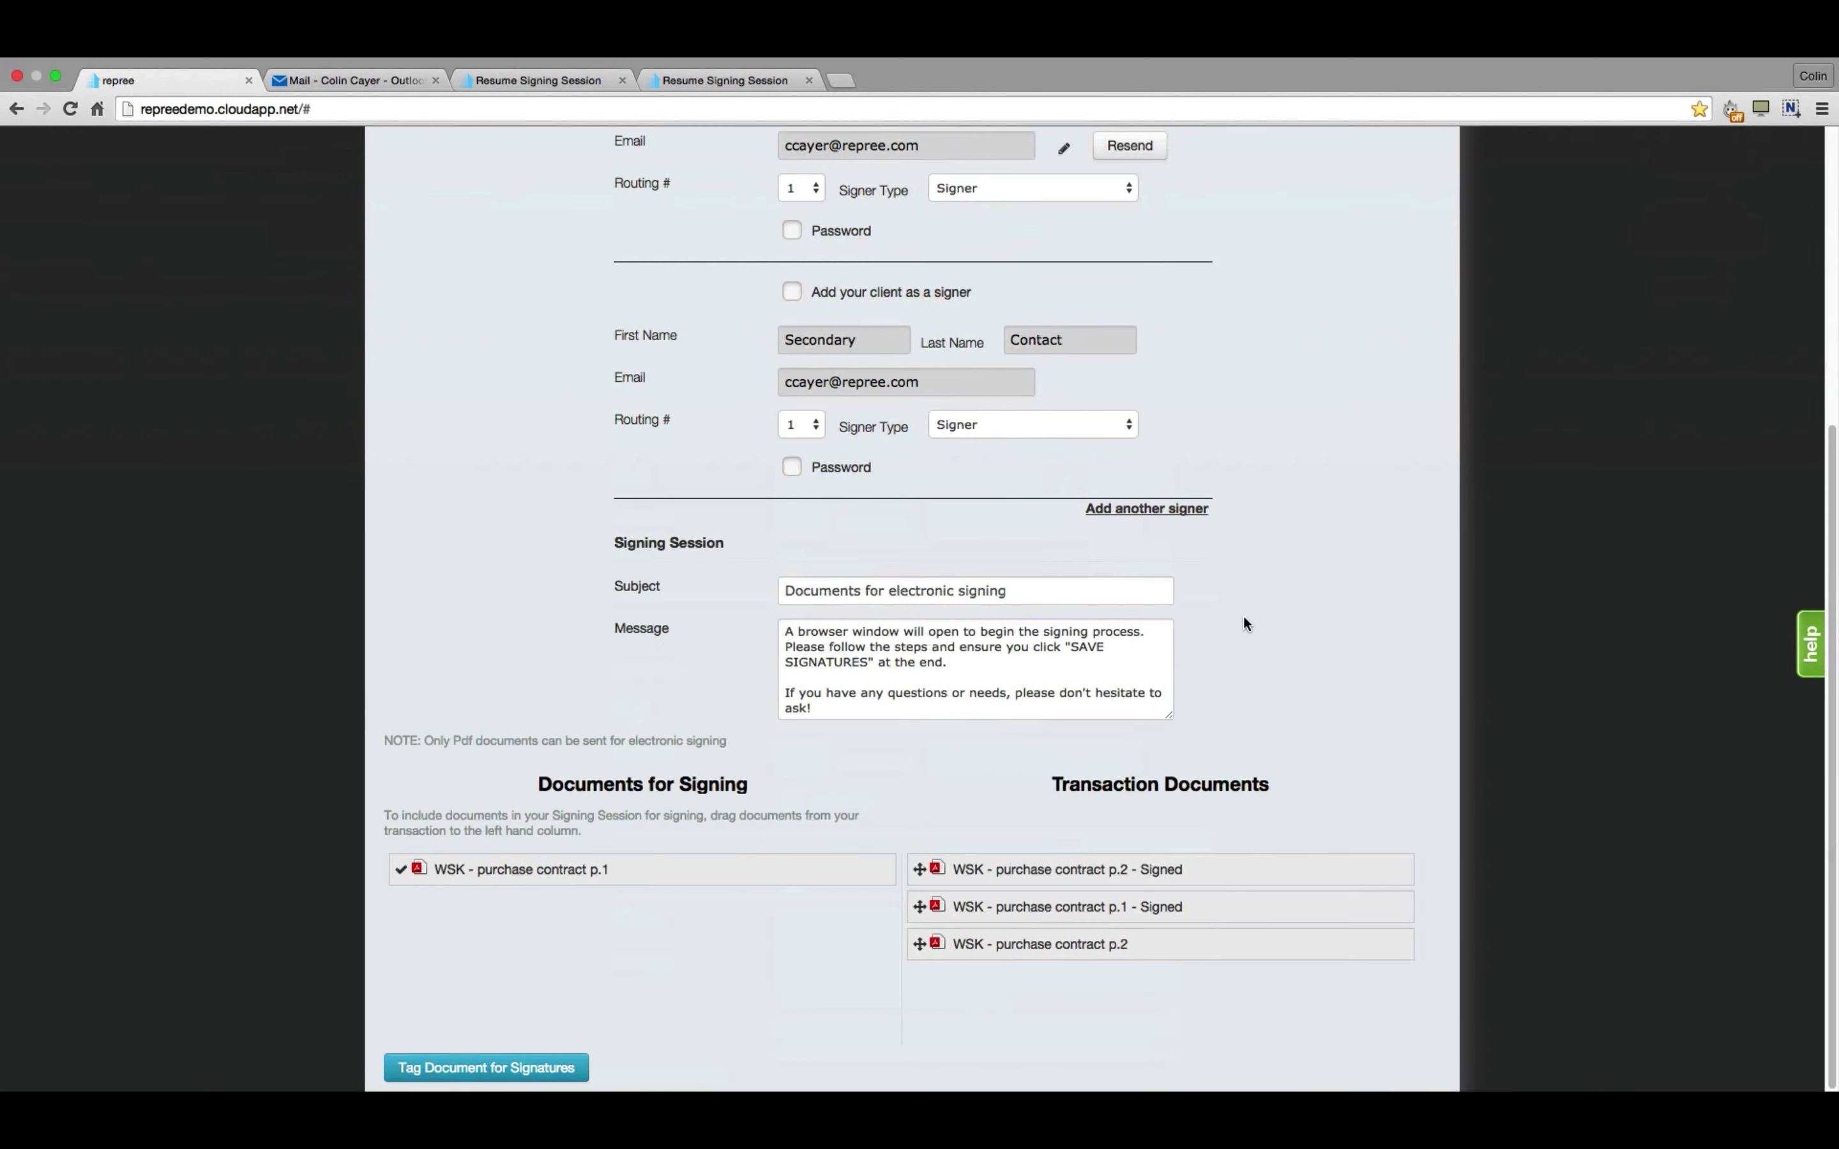
pyautogui.moveTo(1157, 929); pyautogui.dragTo(711, 936)
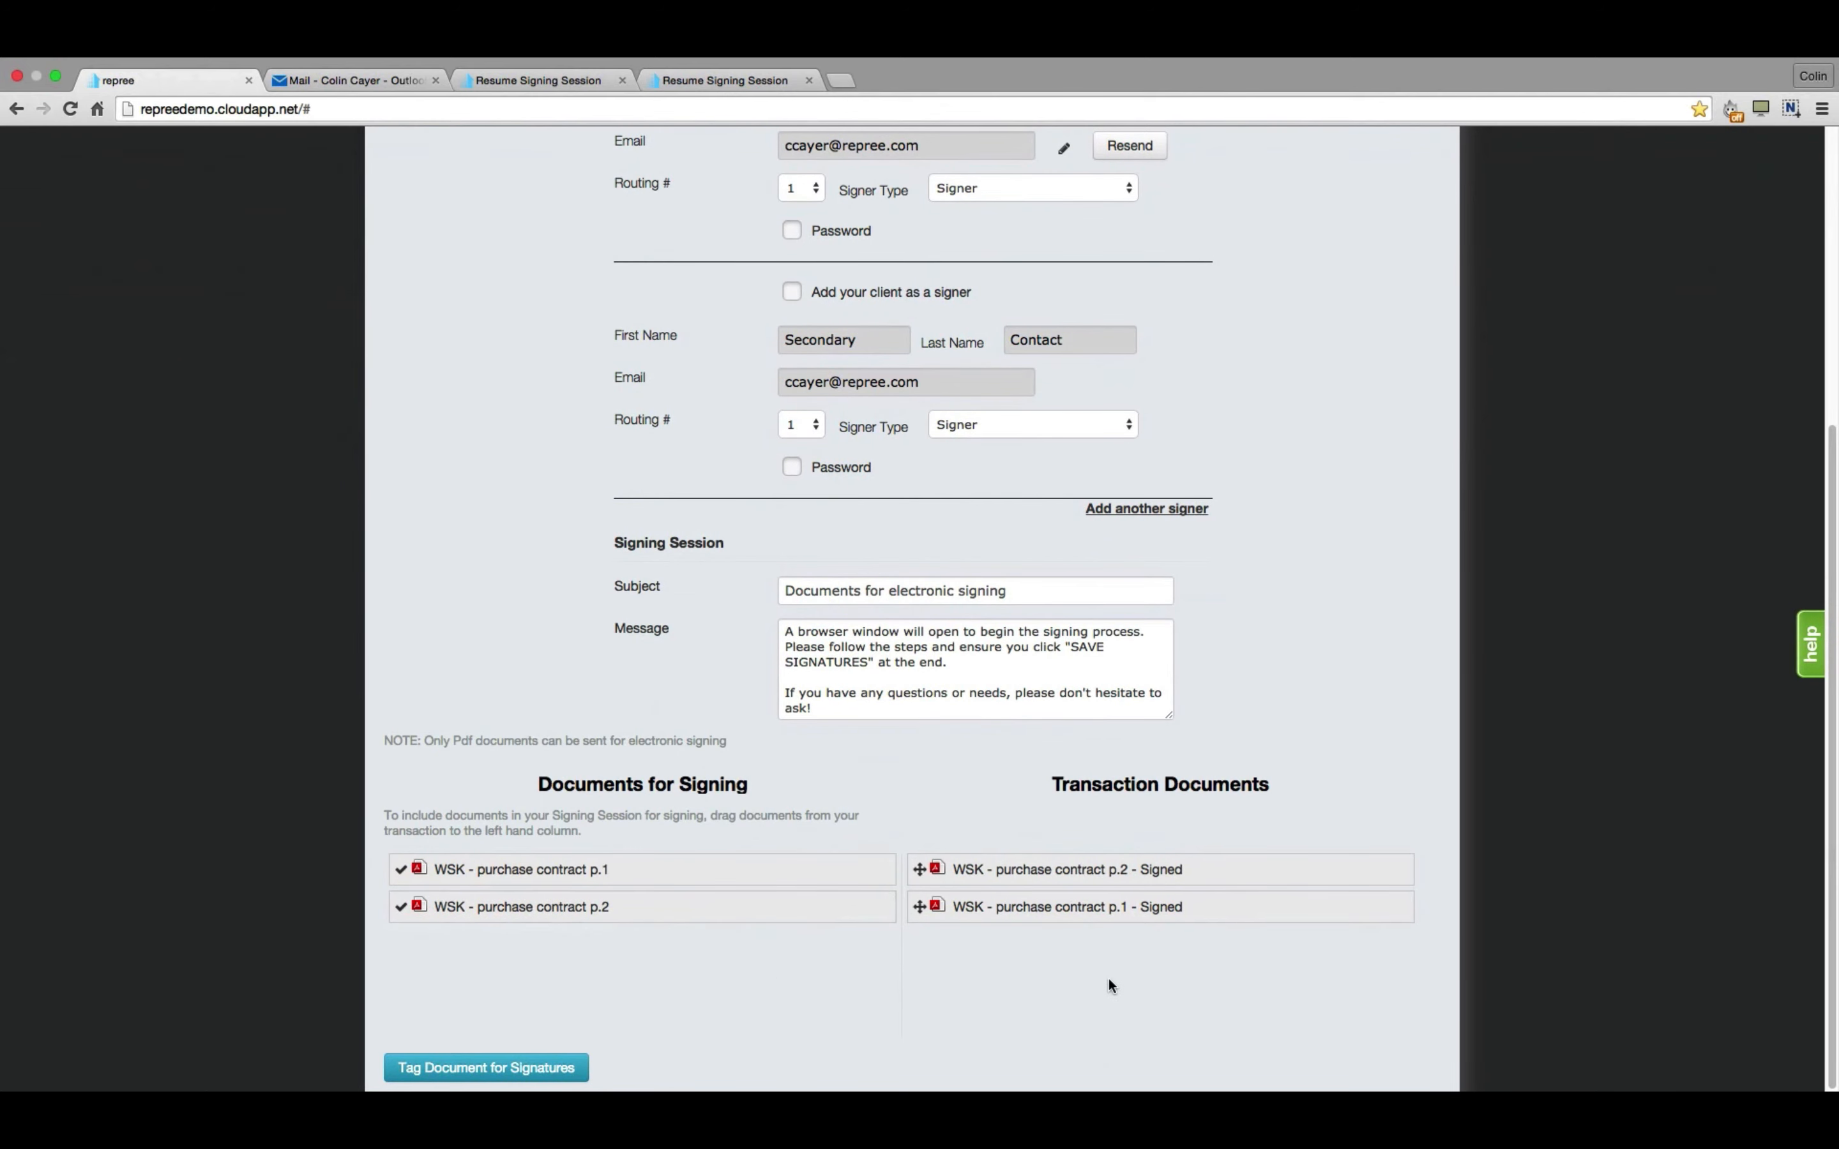
pyautogui.click(490, 1069)
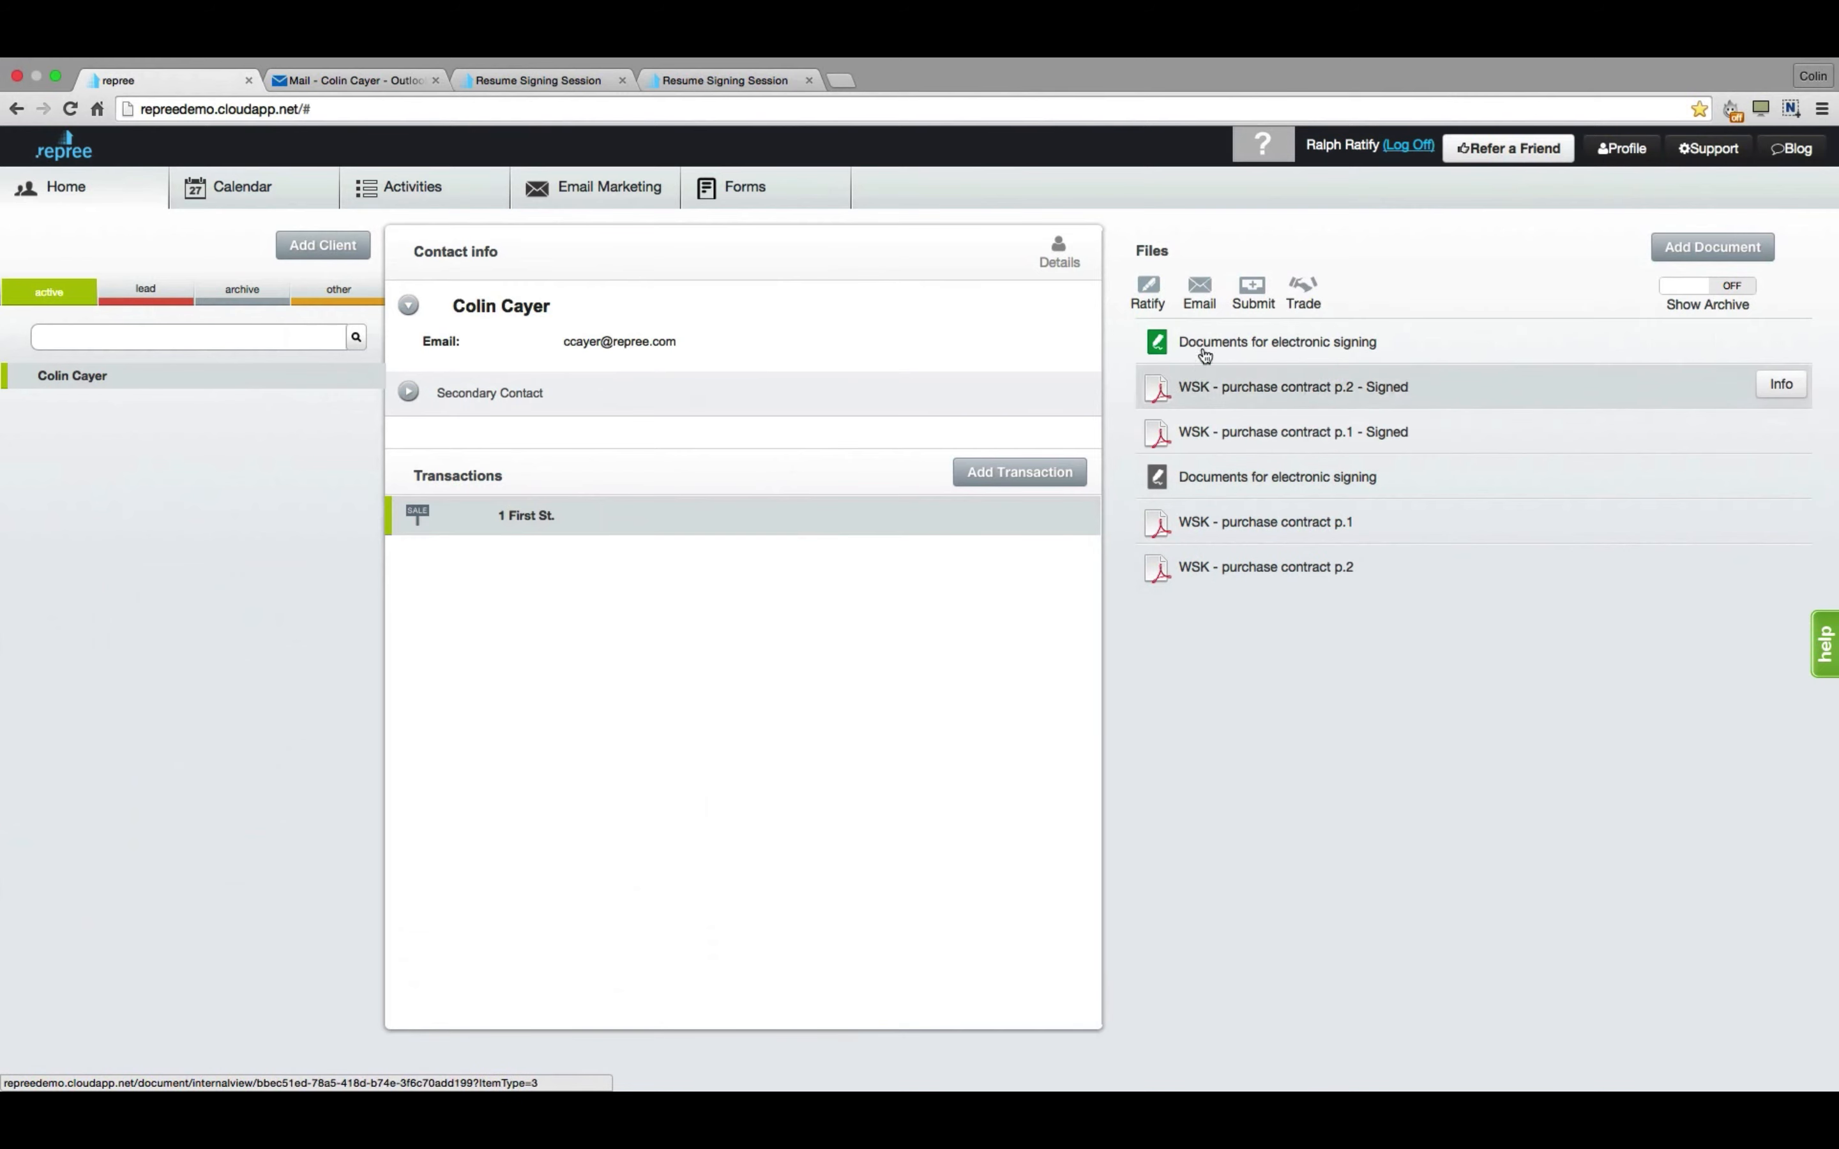
# Email both signed contract pages to the client, subject 'completed documents', message 'completed docs - seller'.
pyautogui.click(1204, 291)
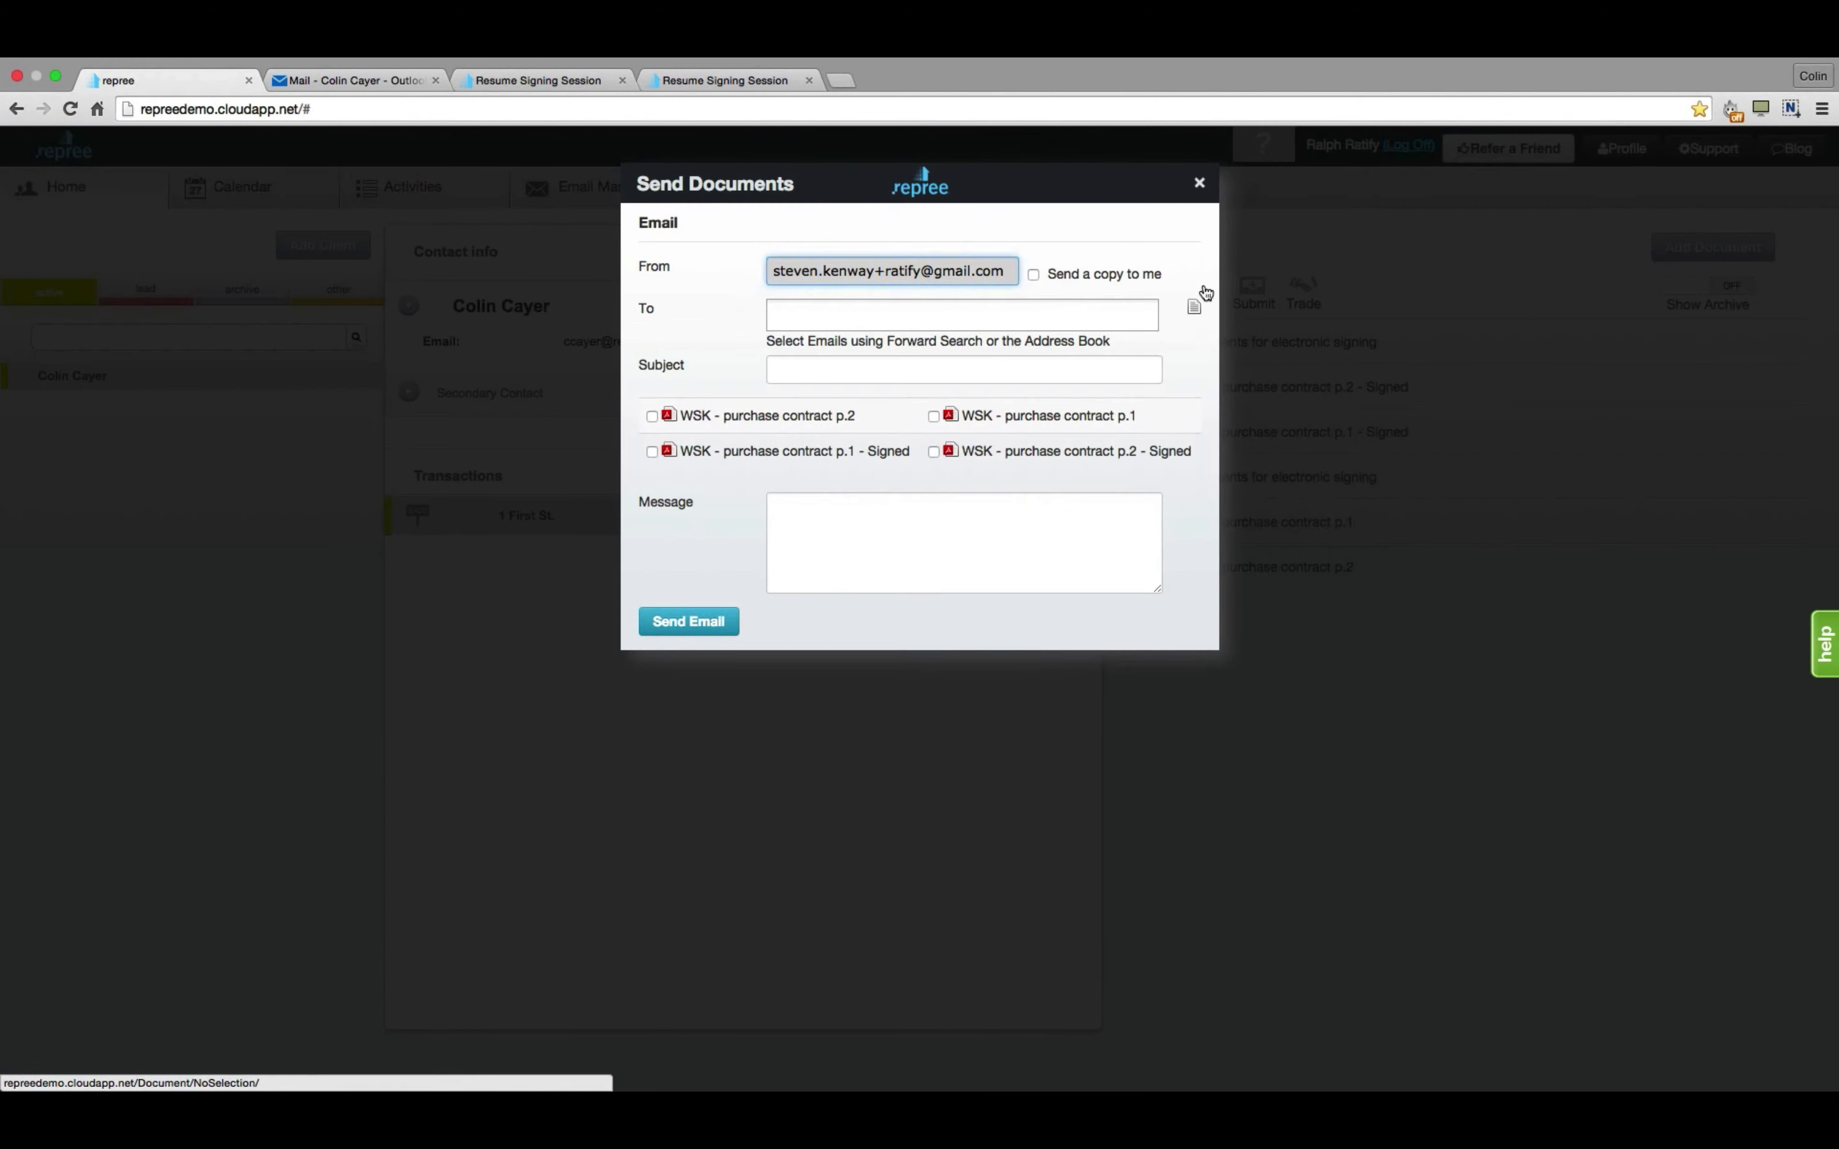
pyautogui.click(858, 316)
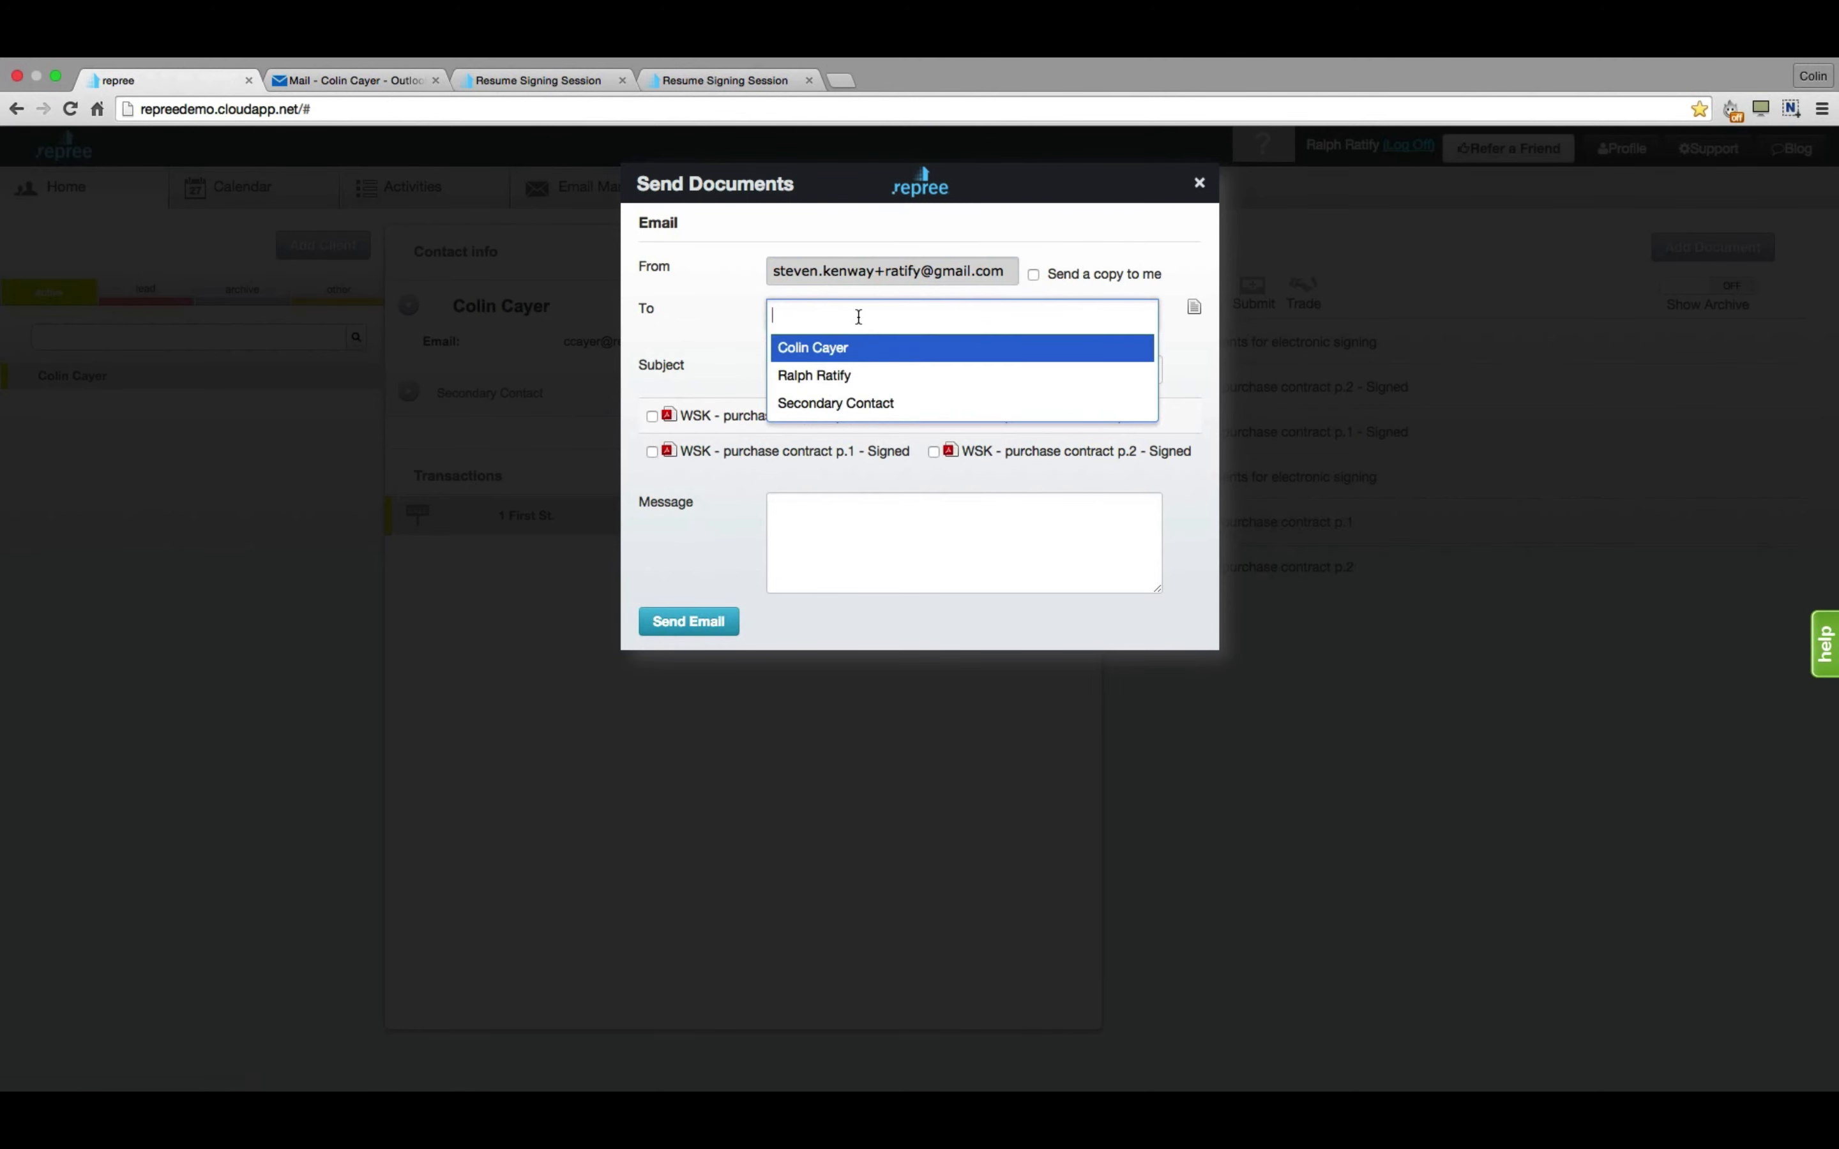
pyautogui.click(874, 360)
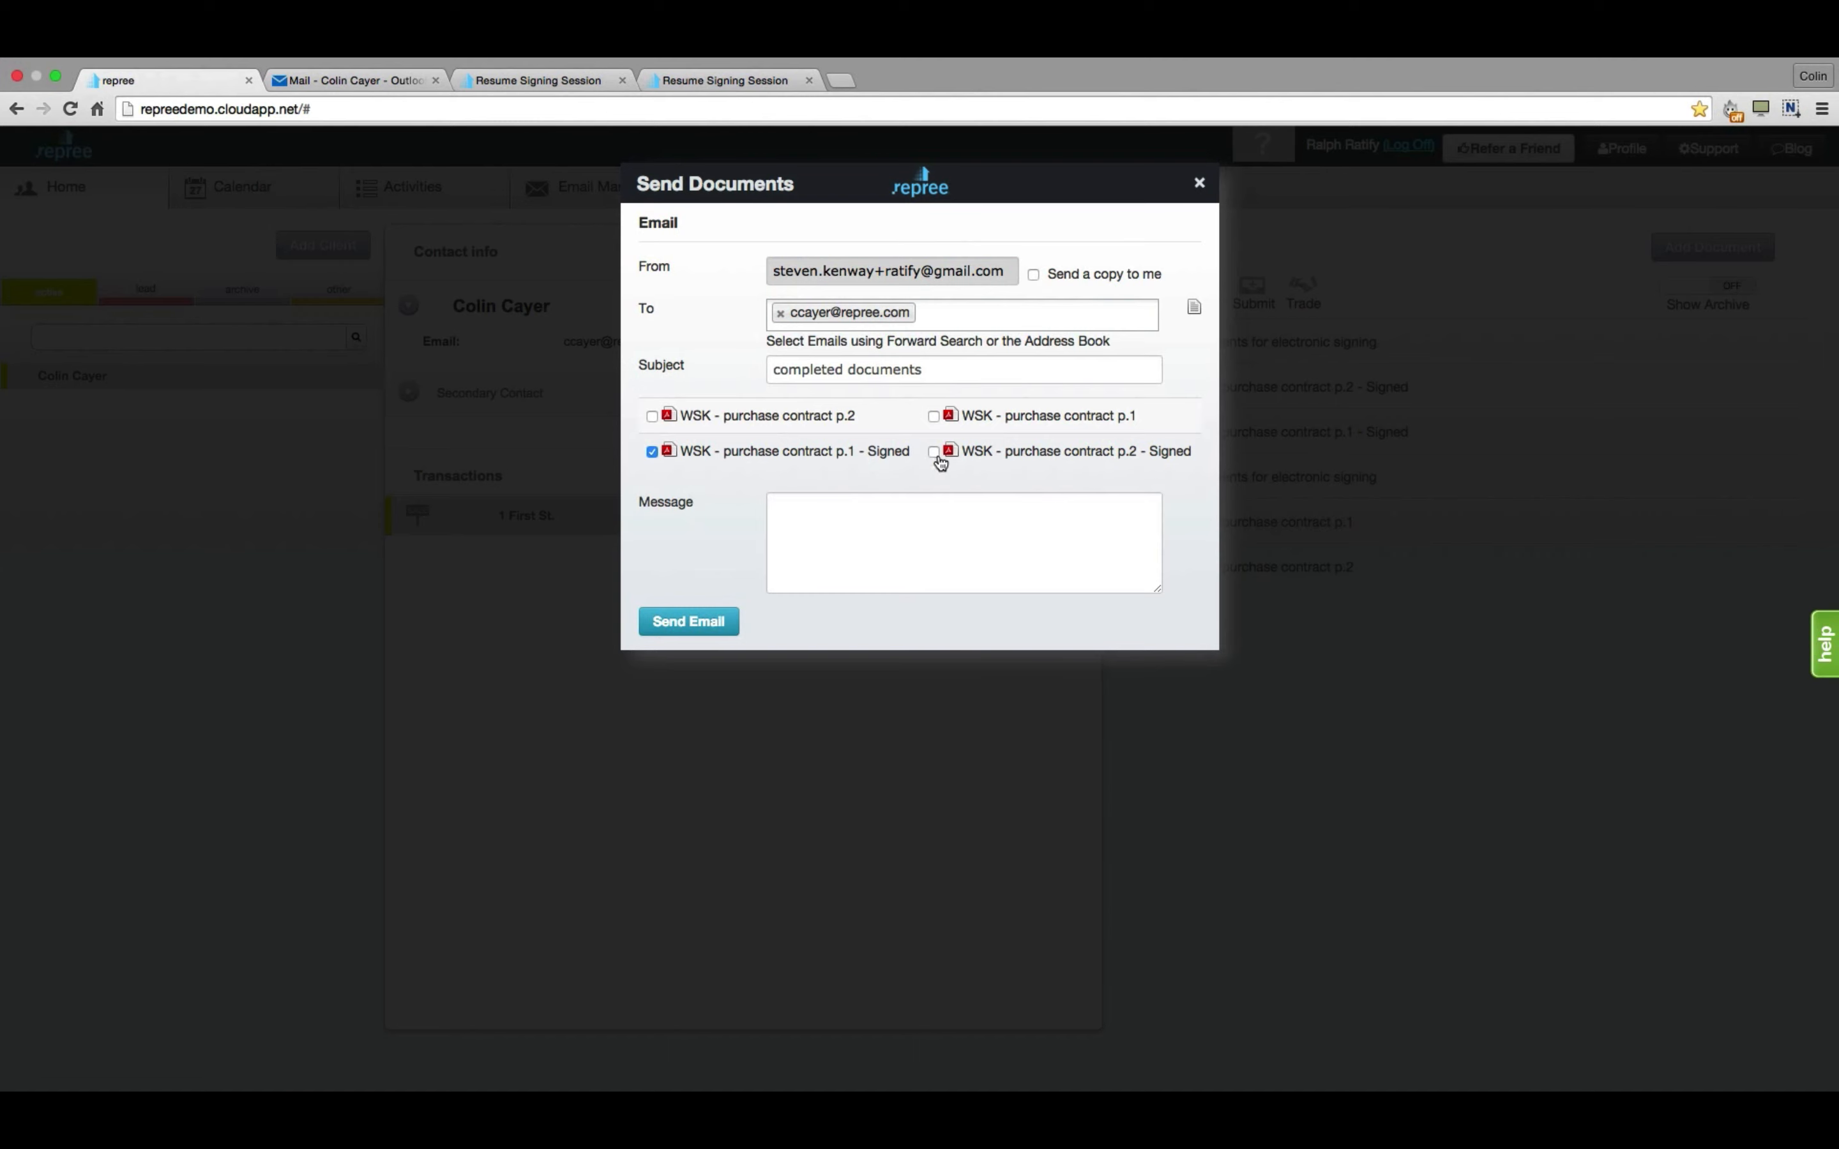
pyautogui.click(935, 454)
pyautogui.click(1020, 511)
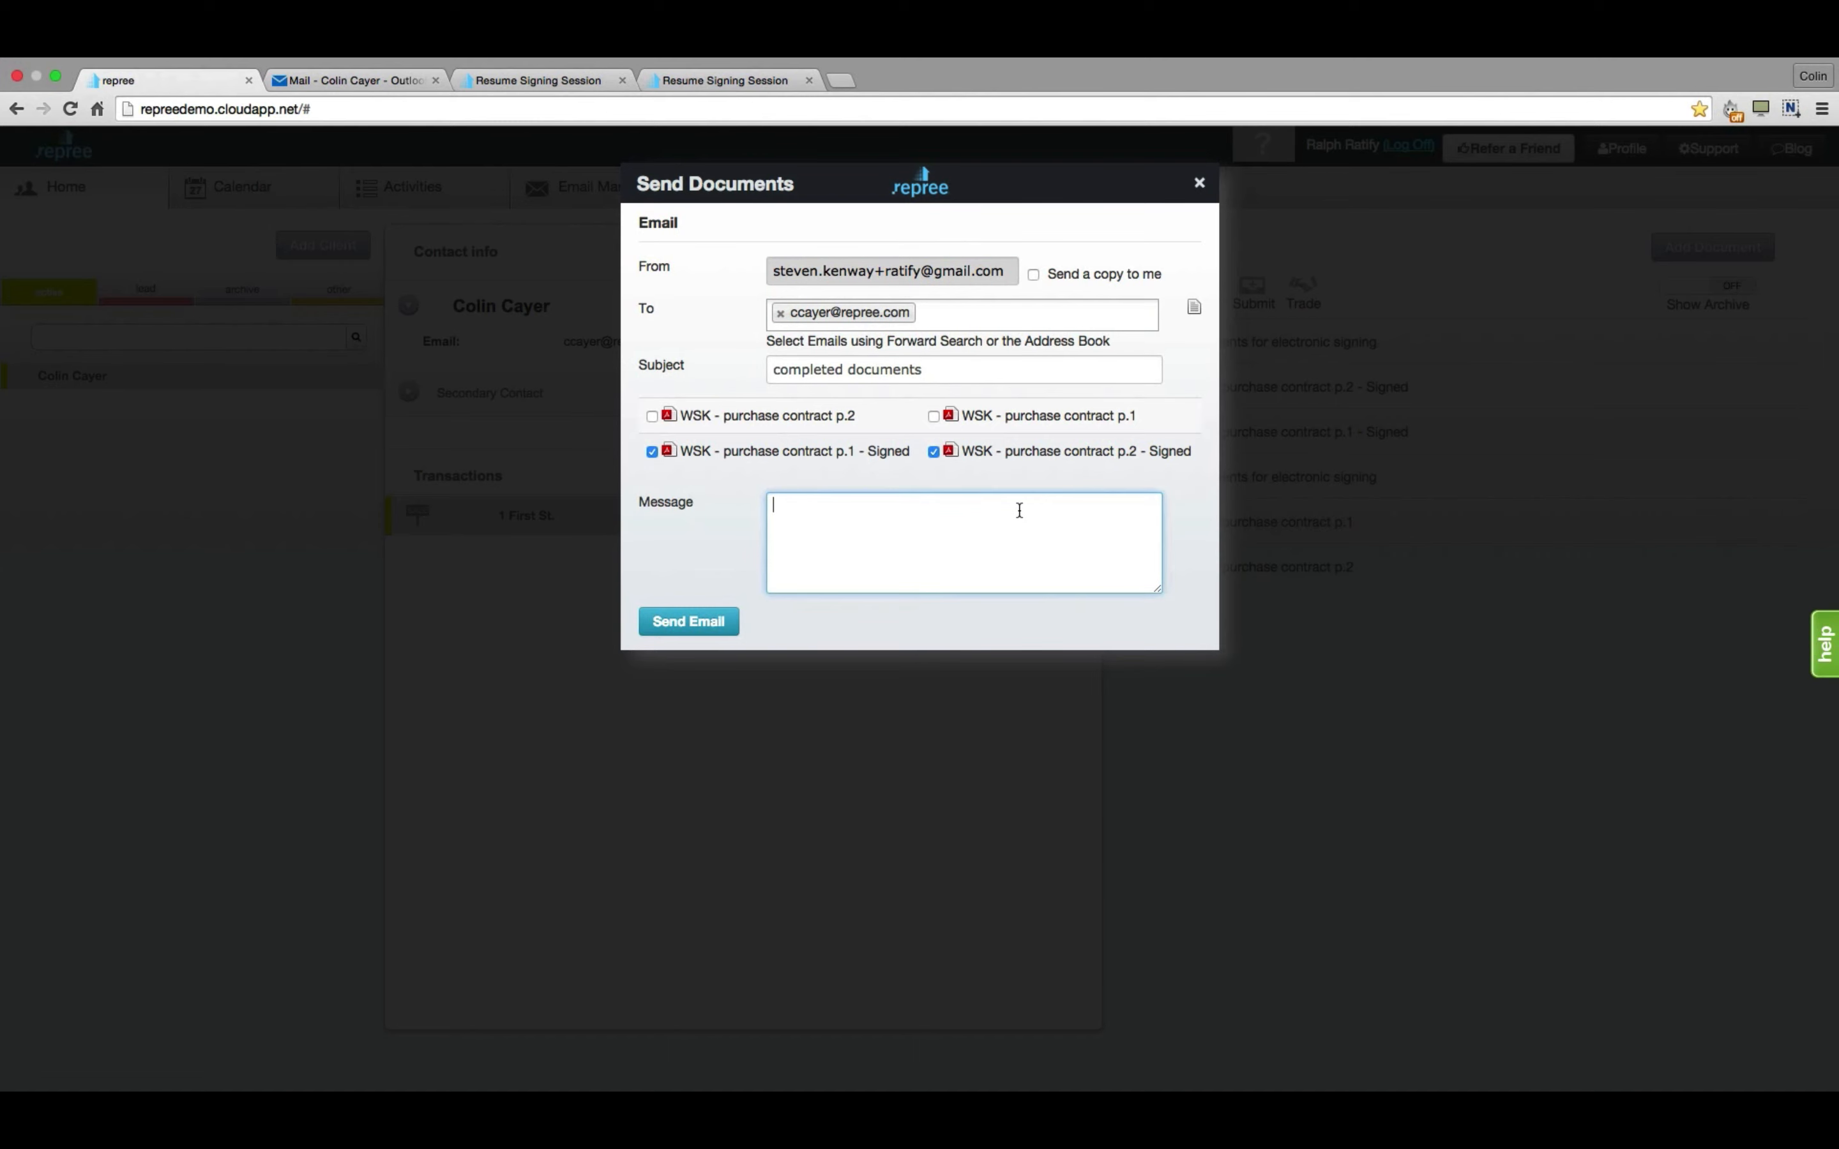
pyautogui.write('completed docs - seller')
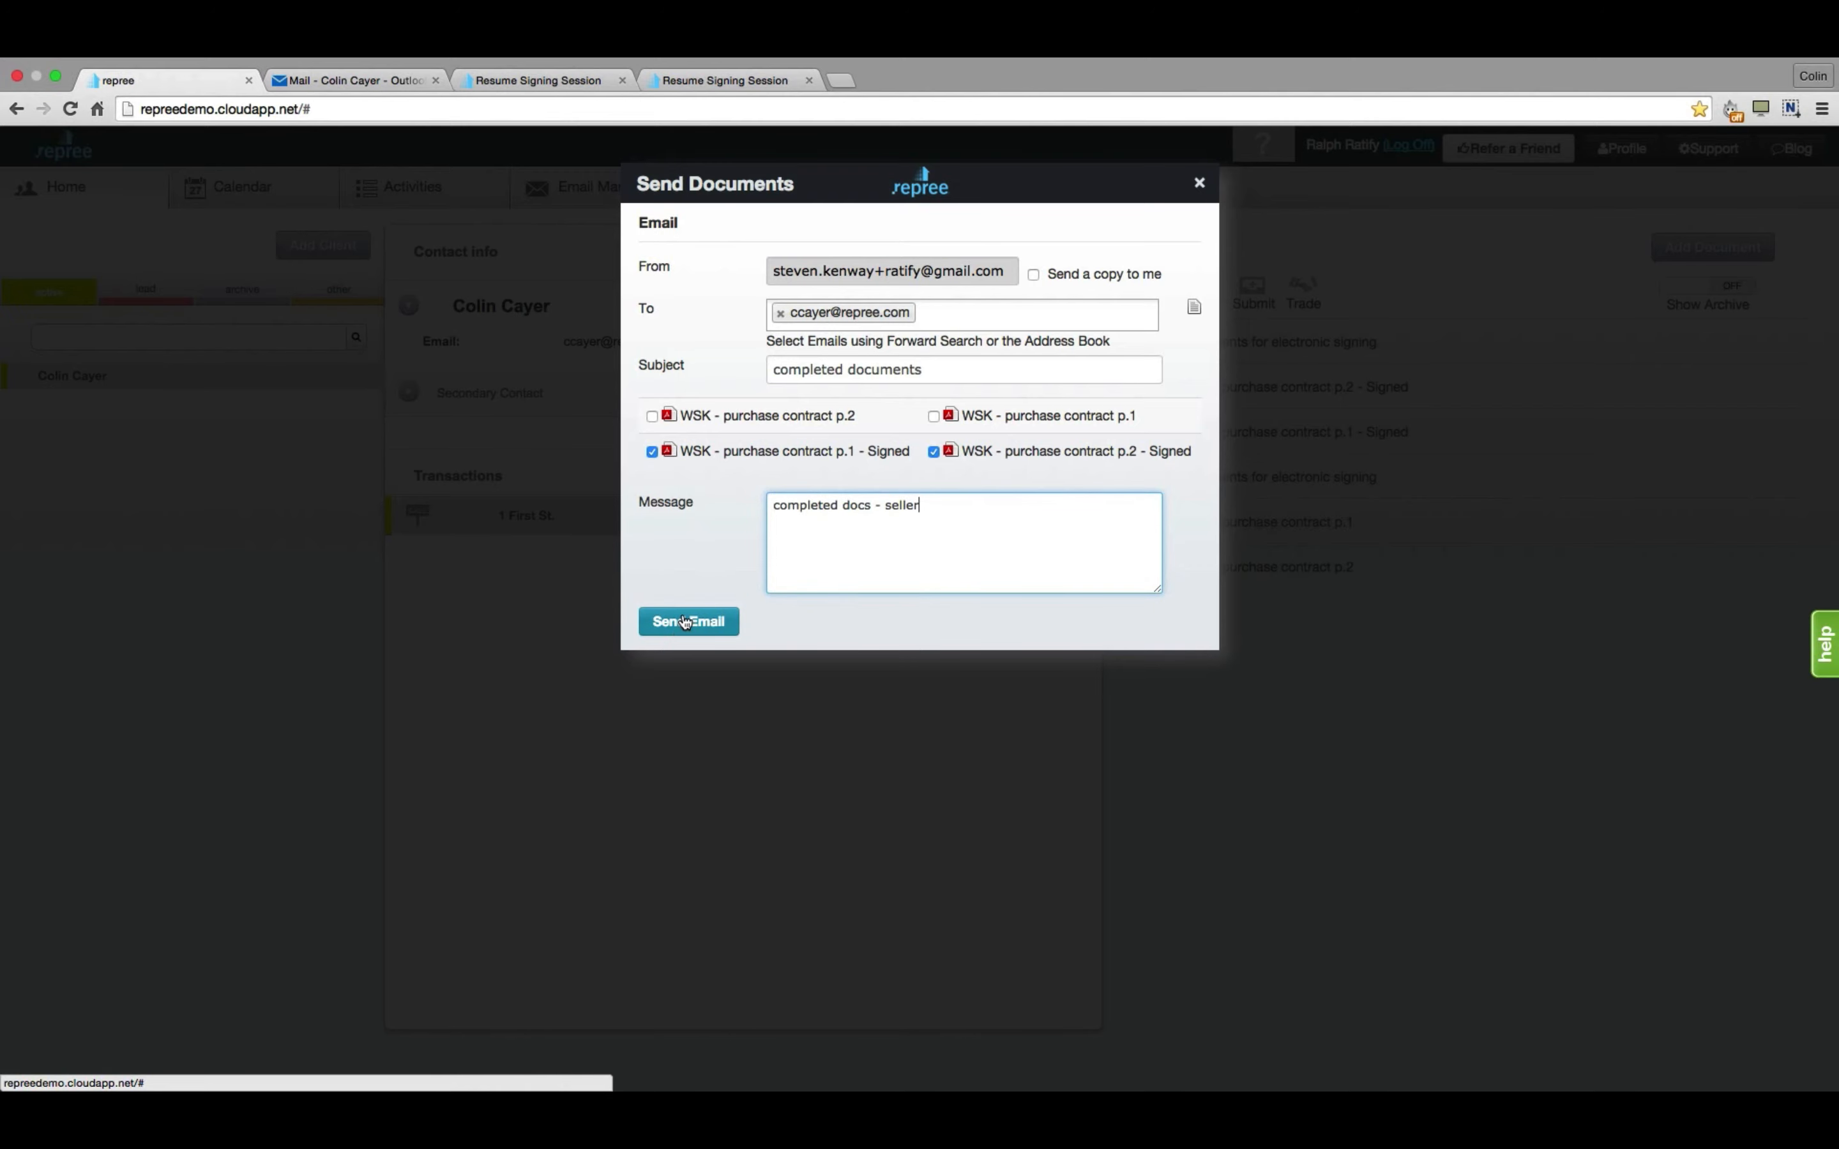
pyautogui.click(684, 620)
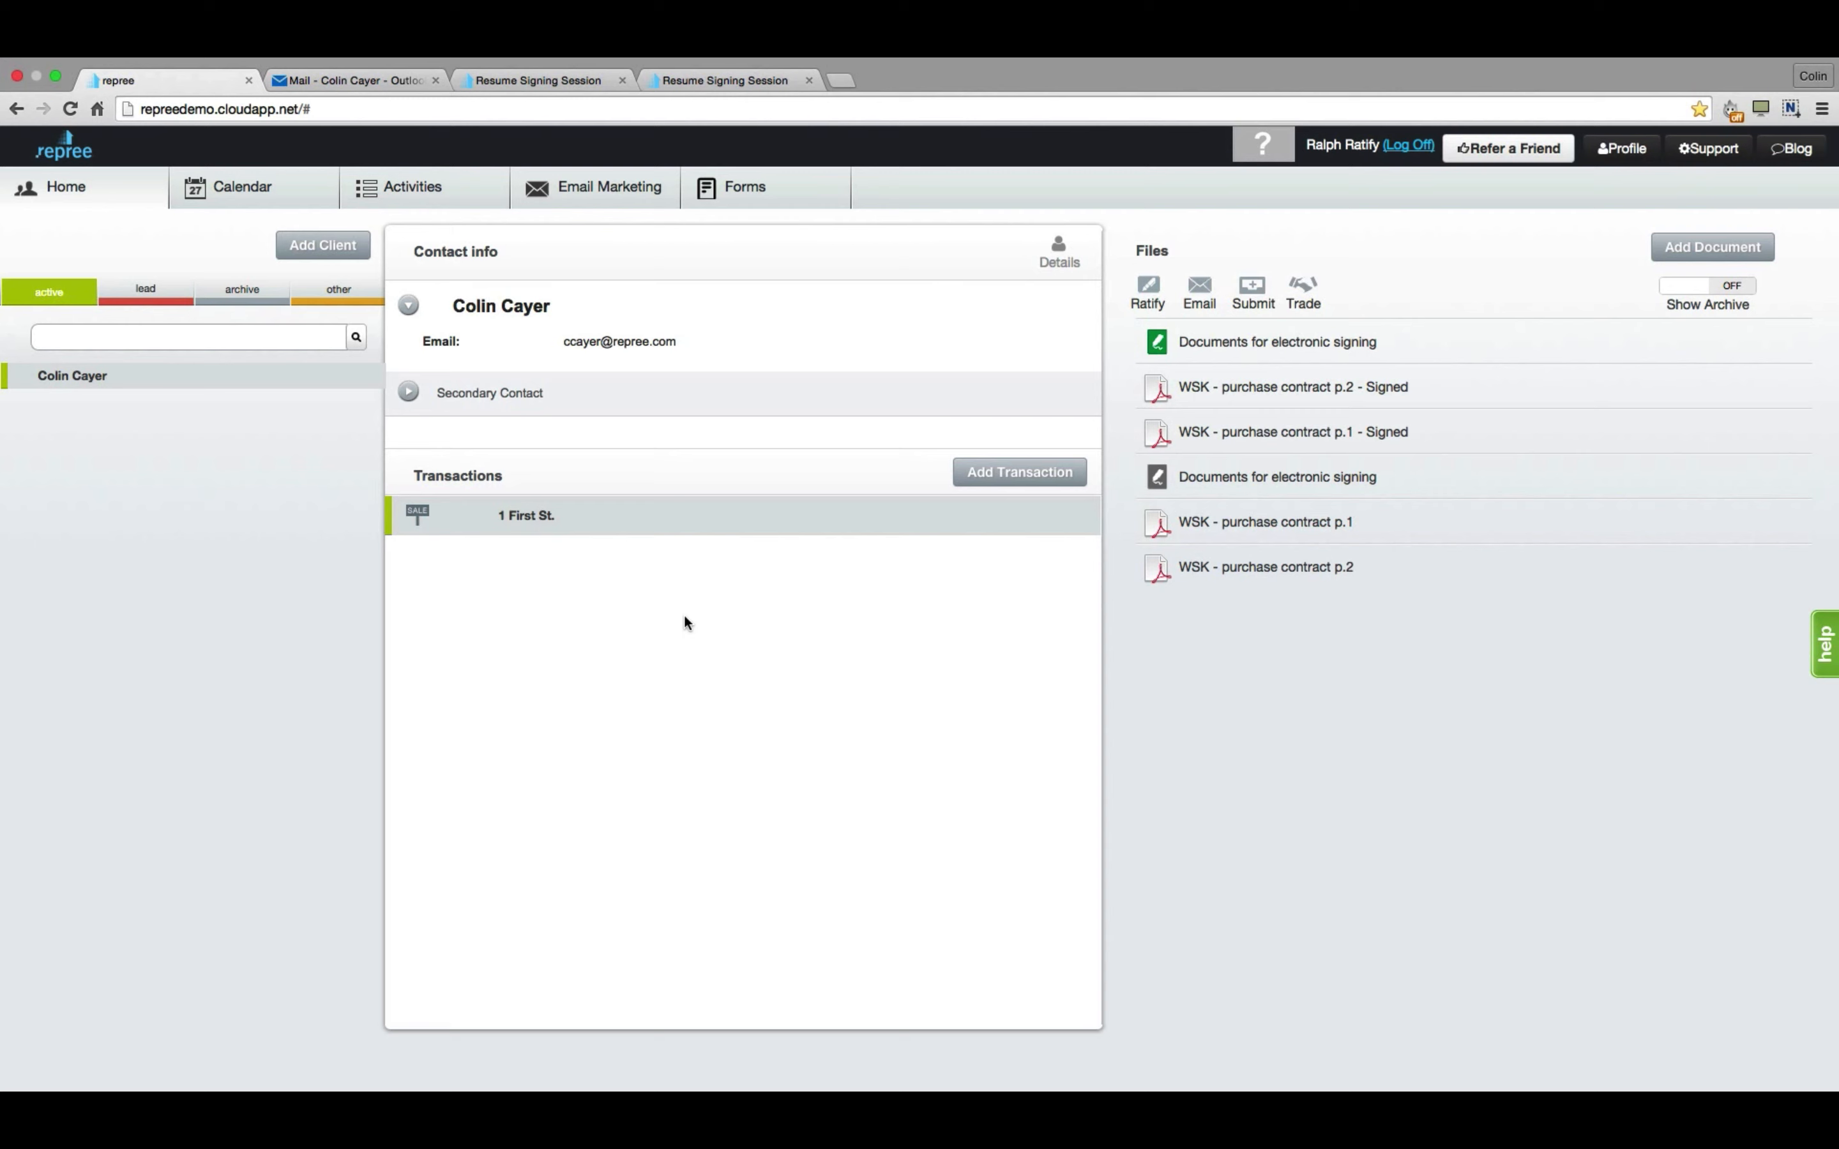
# Dismiss the help panel, pause the finished video, exit full screen and return to Repree.
pyautogui.click(1824, 658)
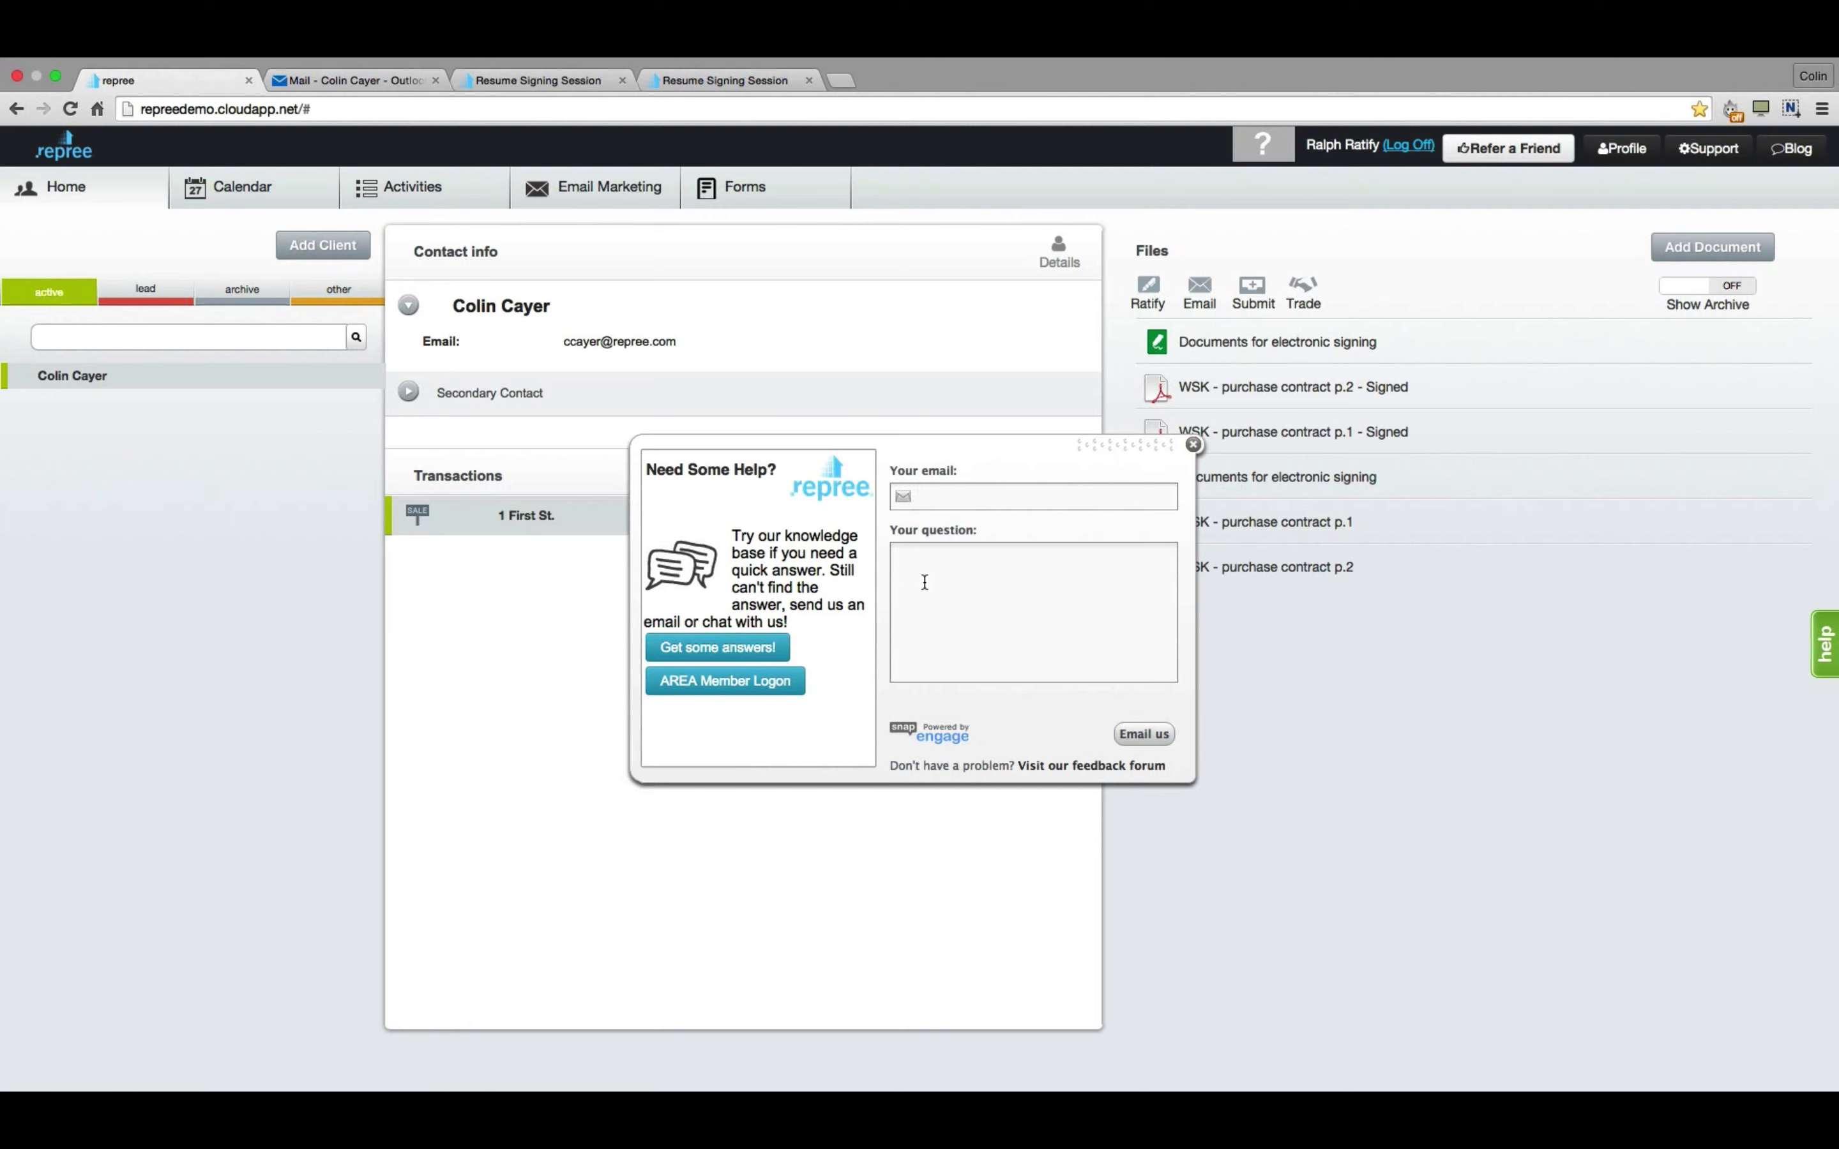
pyautogui.click(1193, 445)
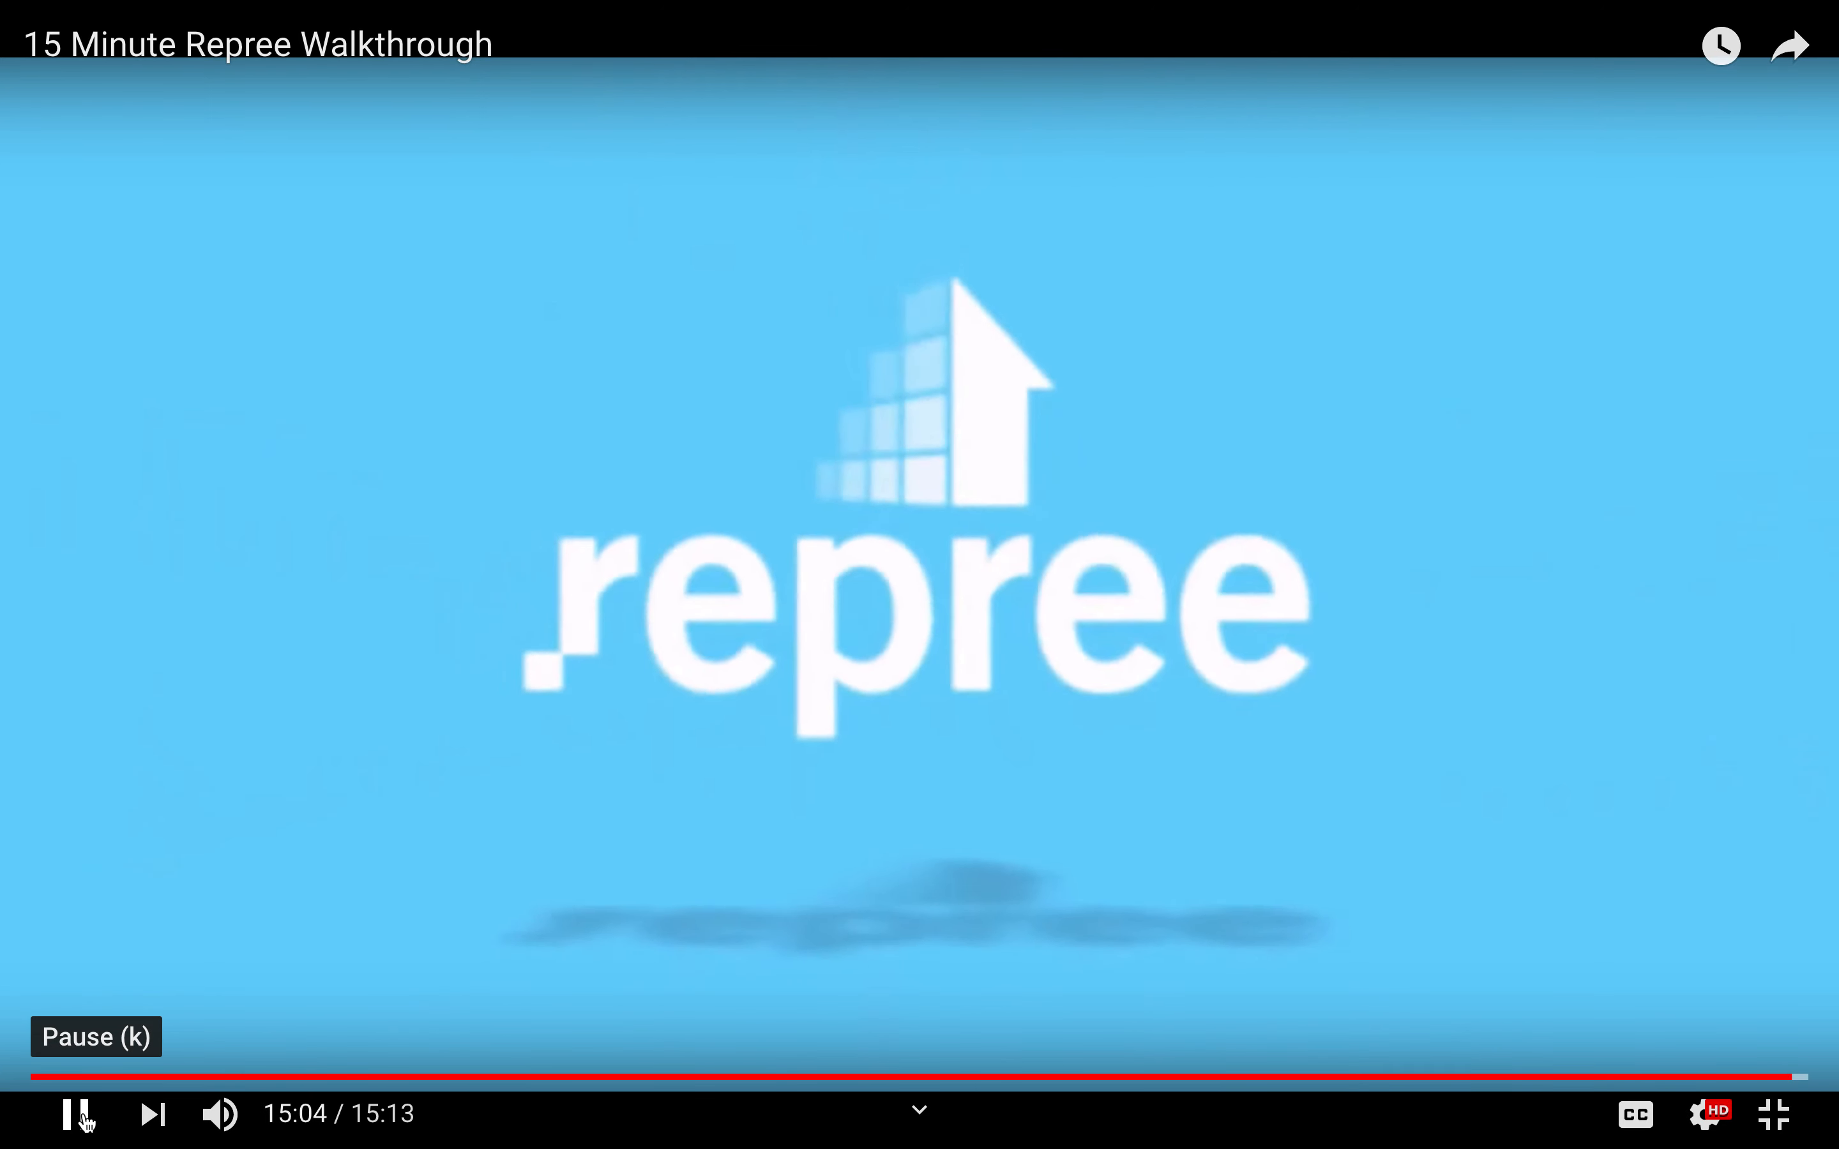
pyautogui.click(76, 1116)
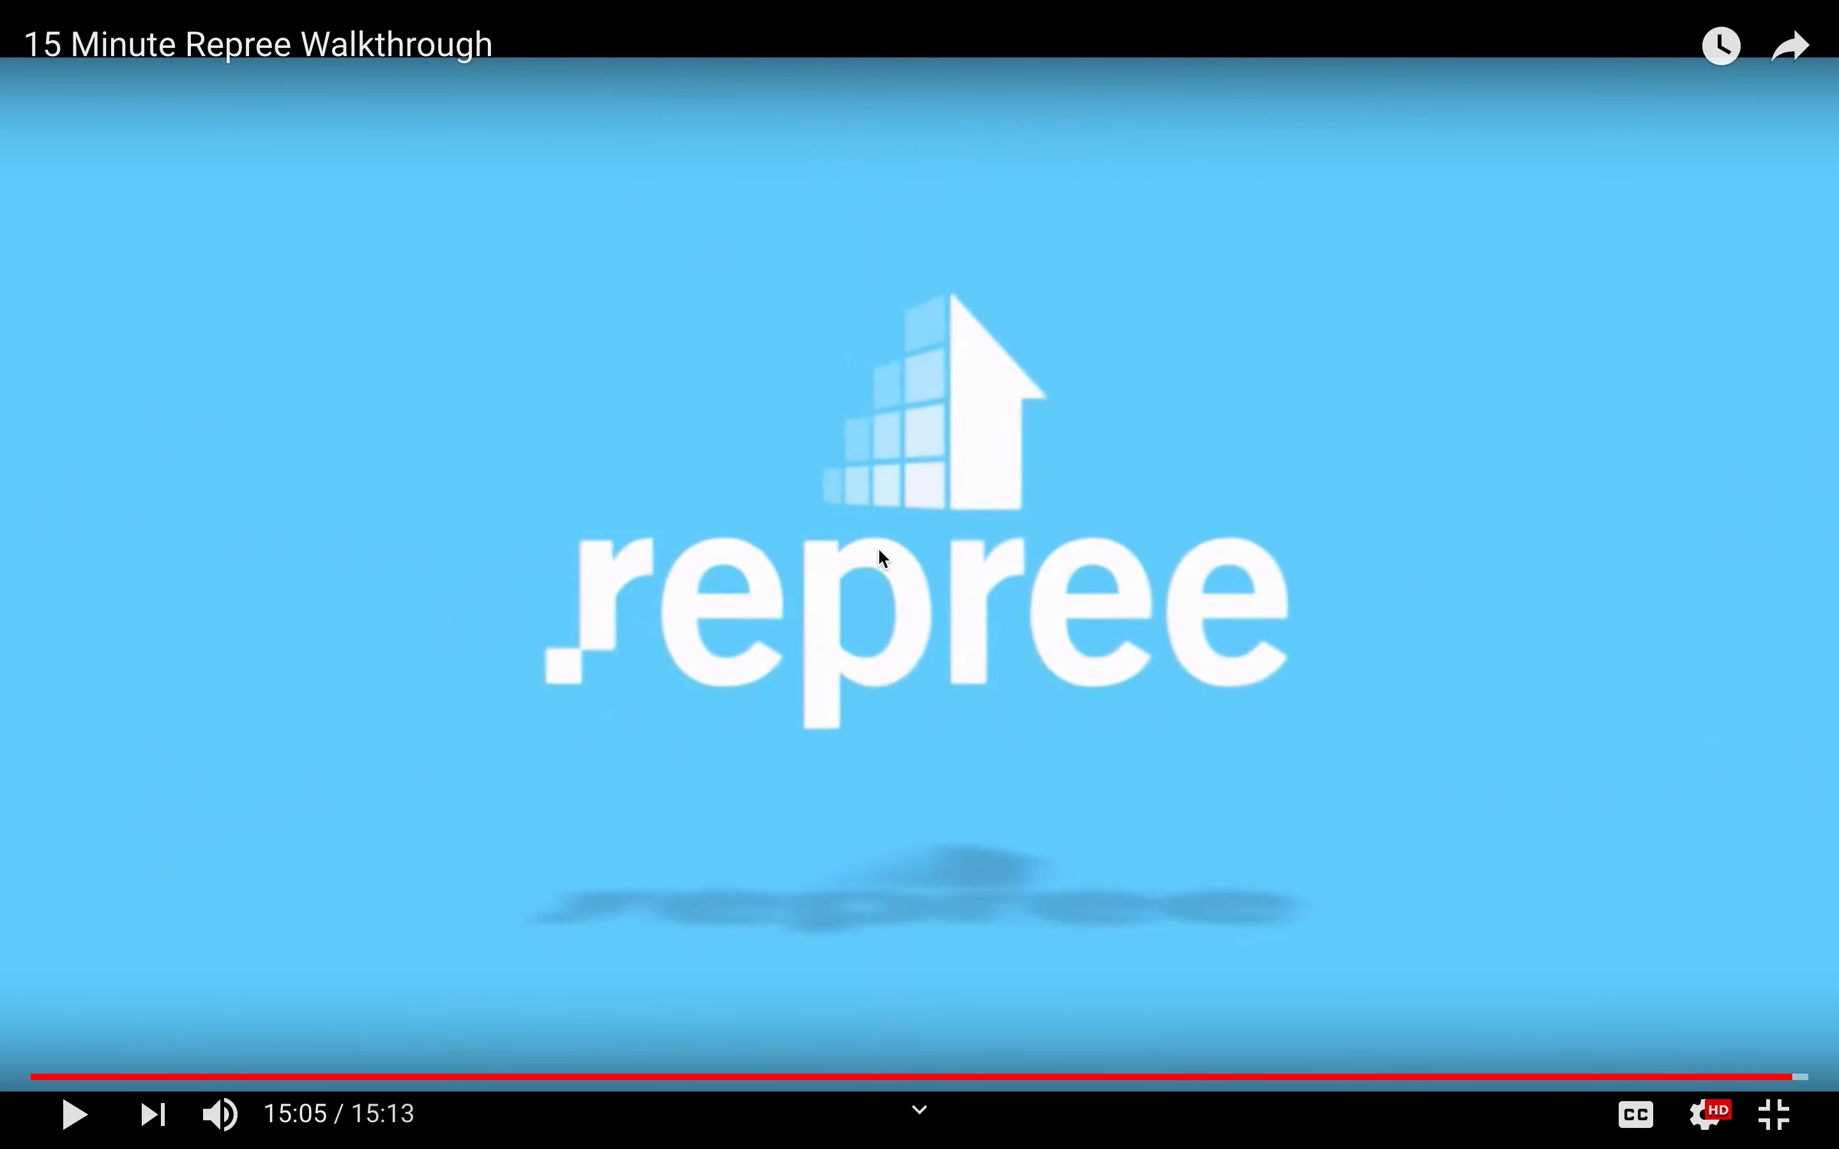
pyautogui.click(1776, 1116)
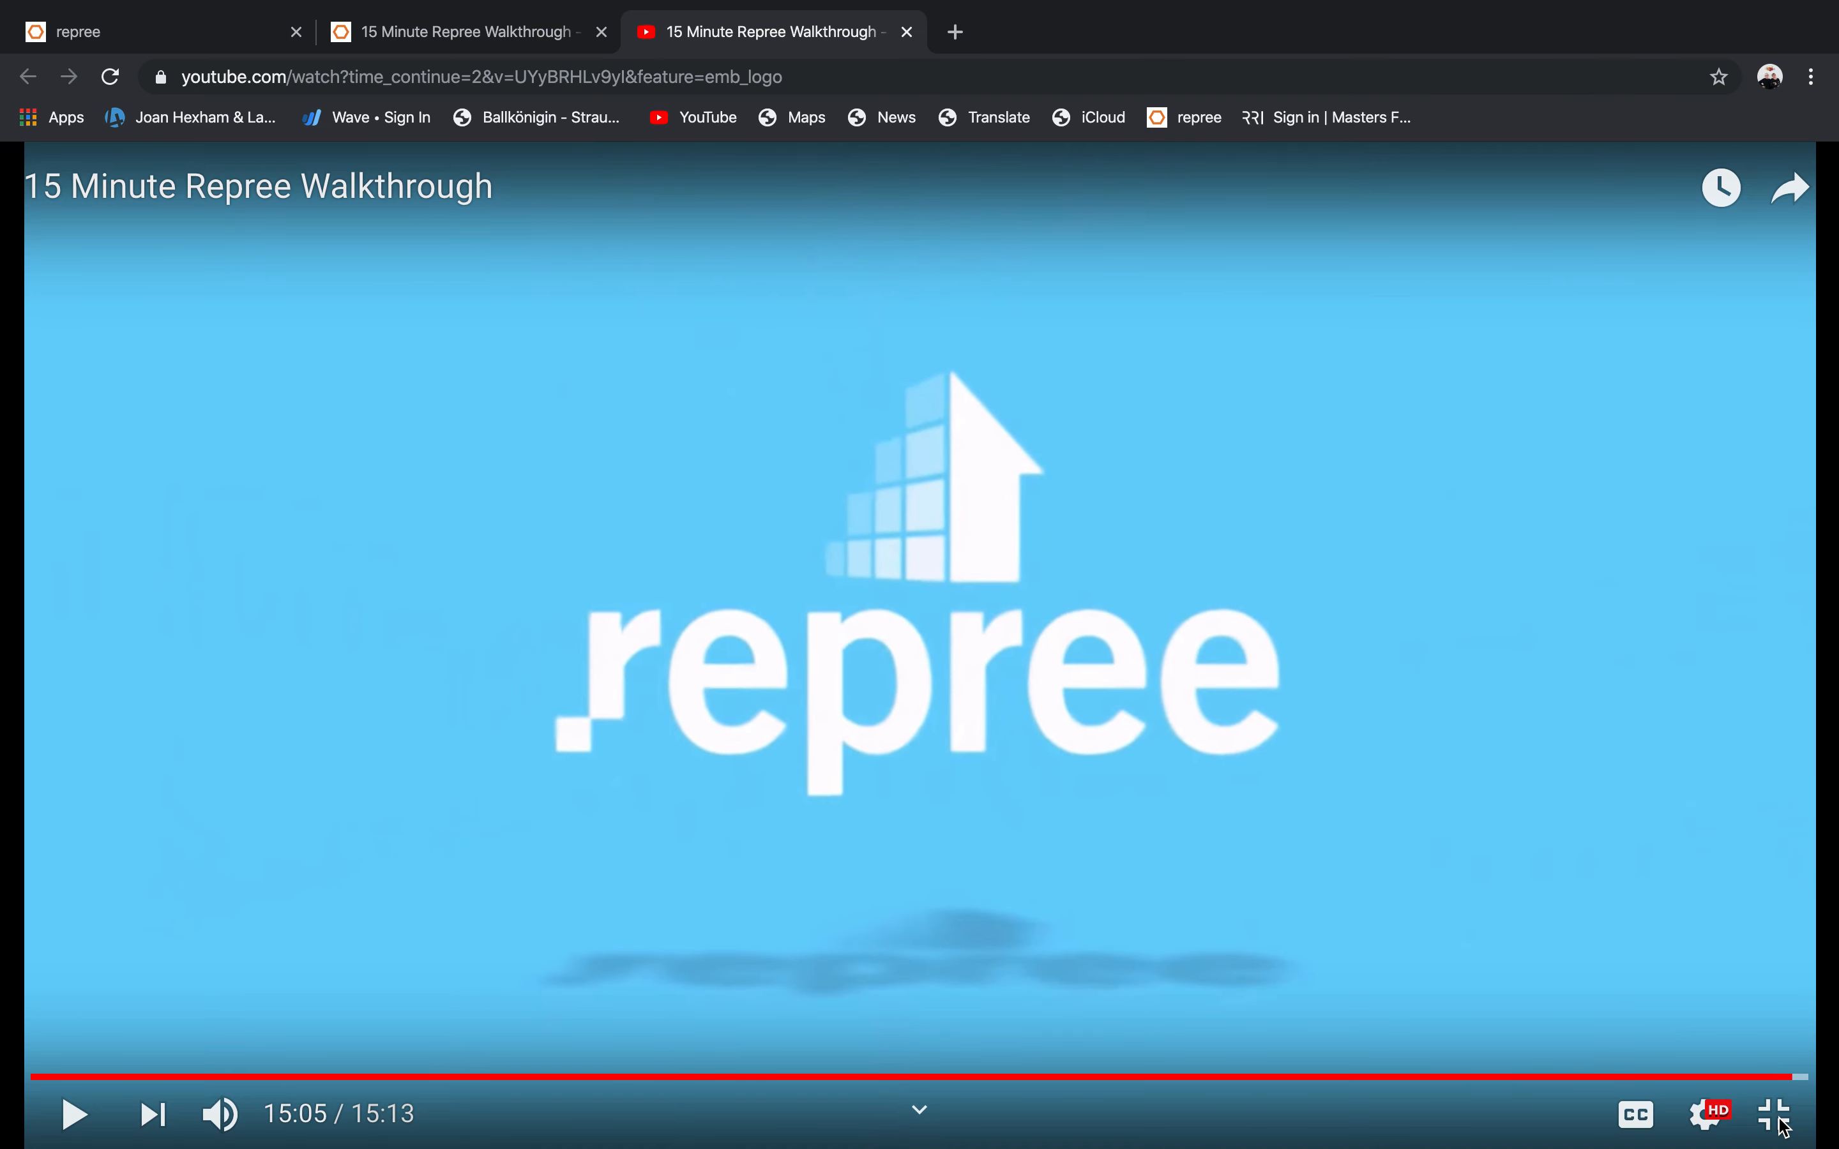
pyautogui.click(149, 31)
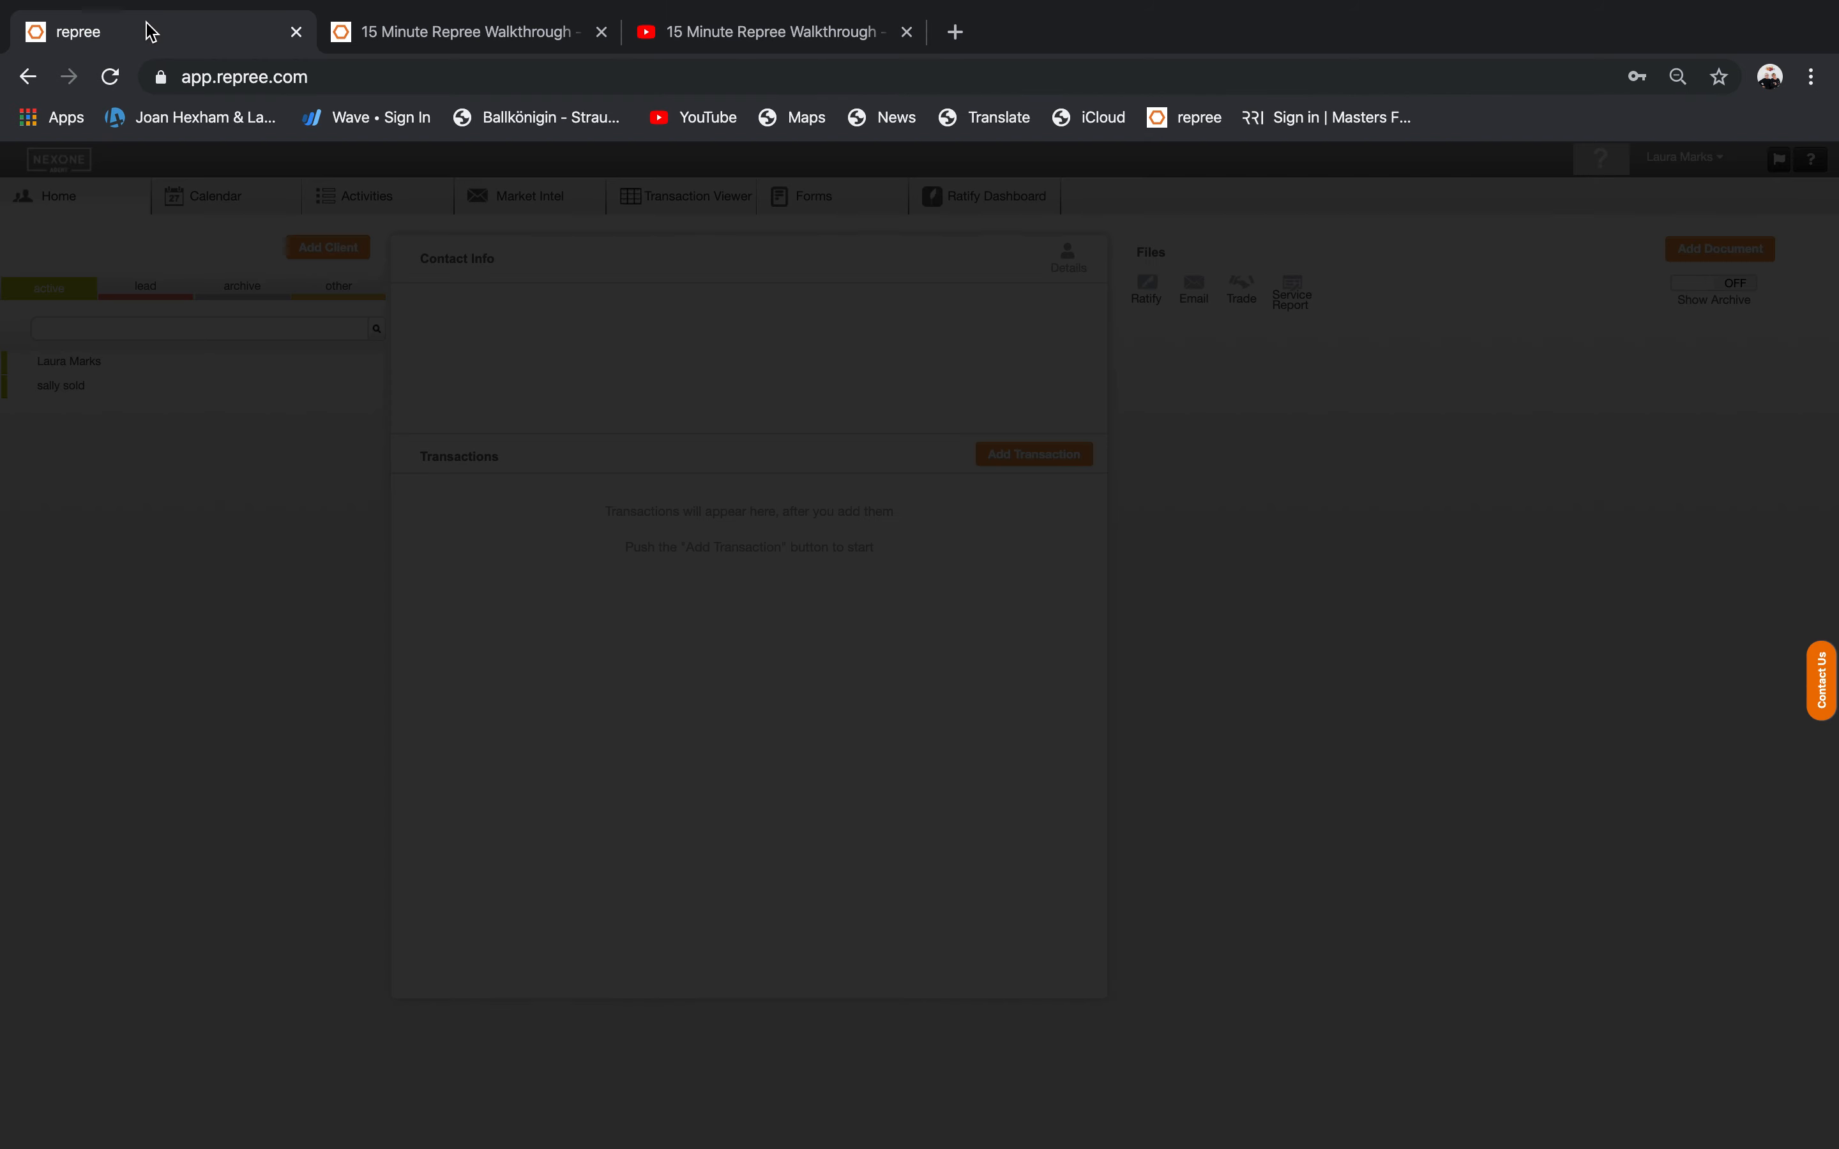
# Log on to Repree and browse the weekly Calendar and Activities list.
pyautogui.click(743, 681)
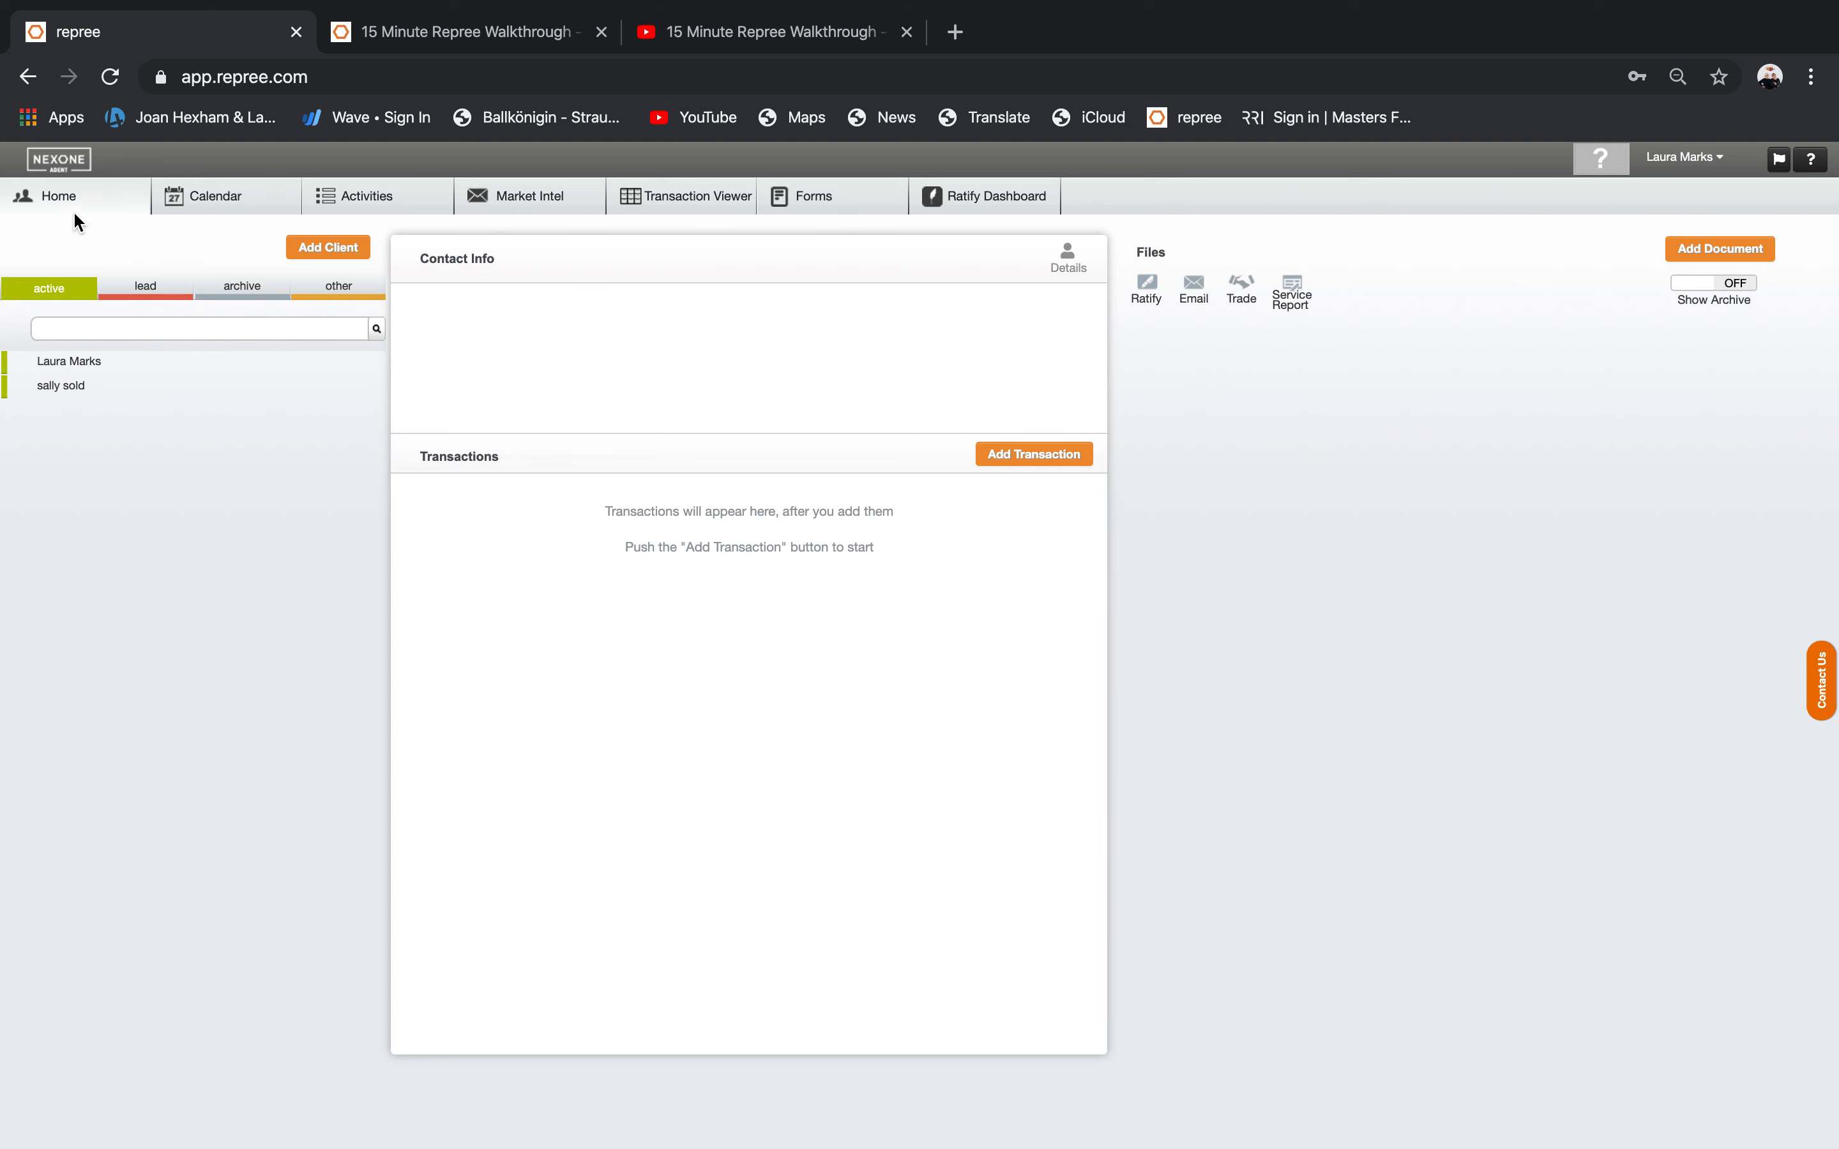
pyautogui.click(200, 200)
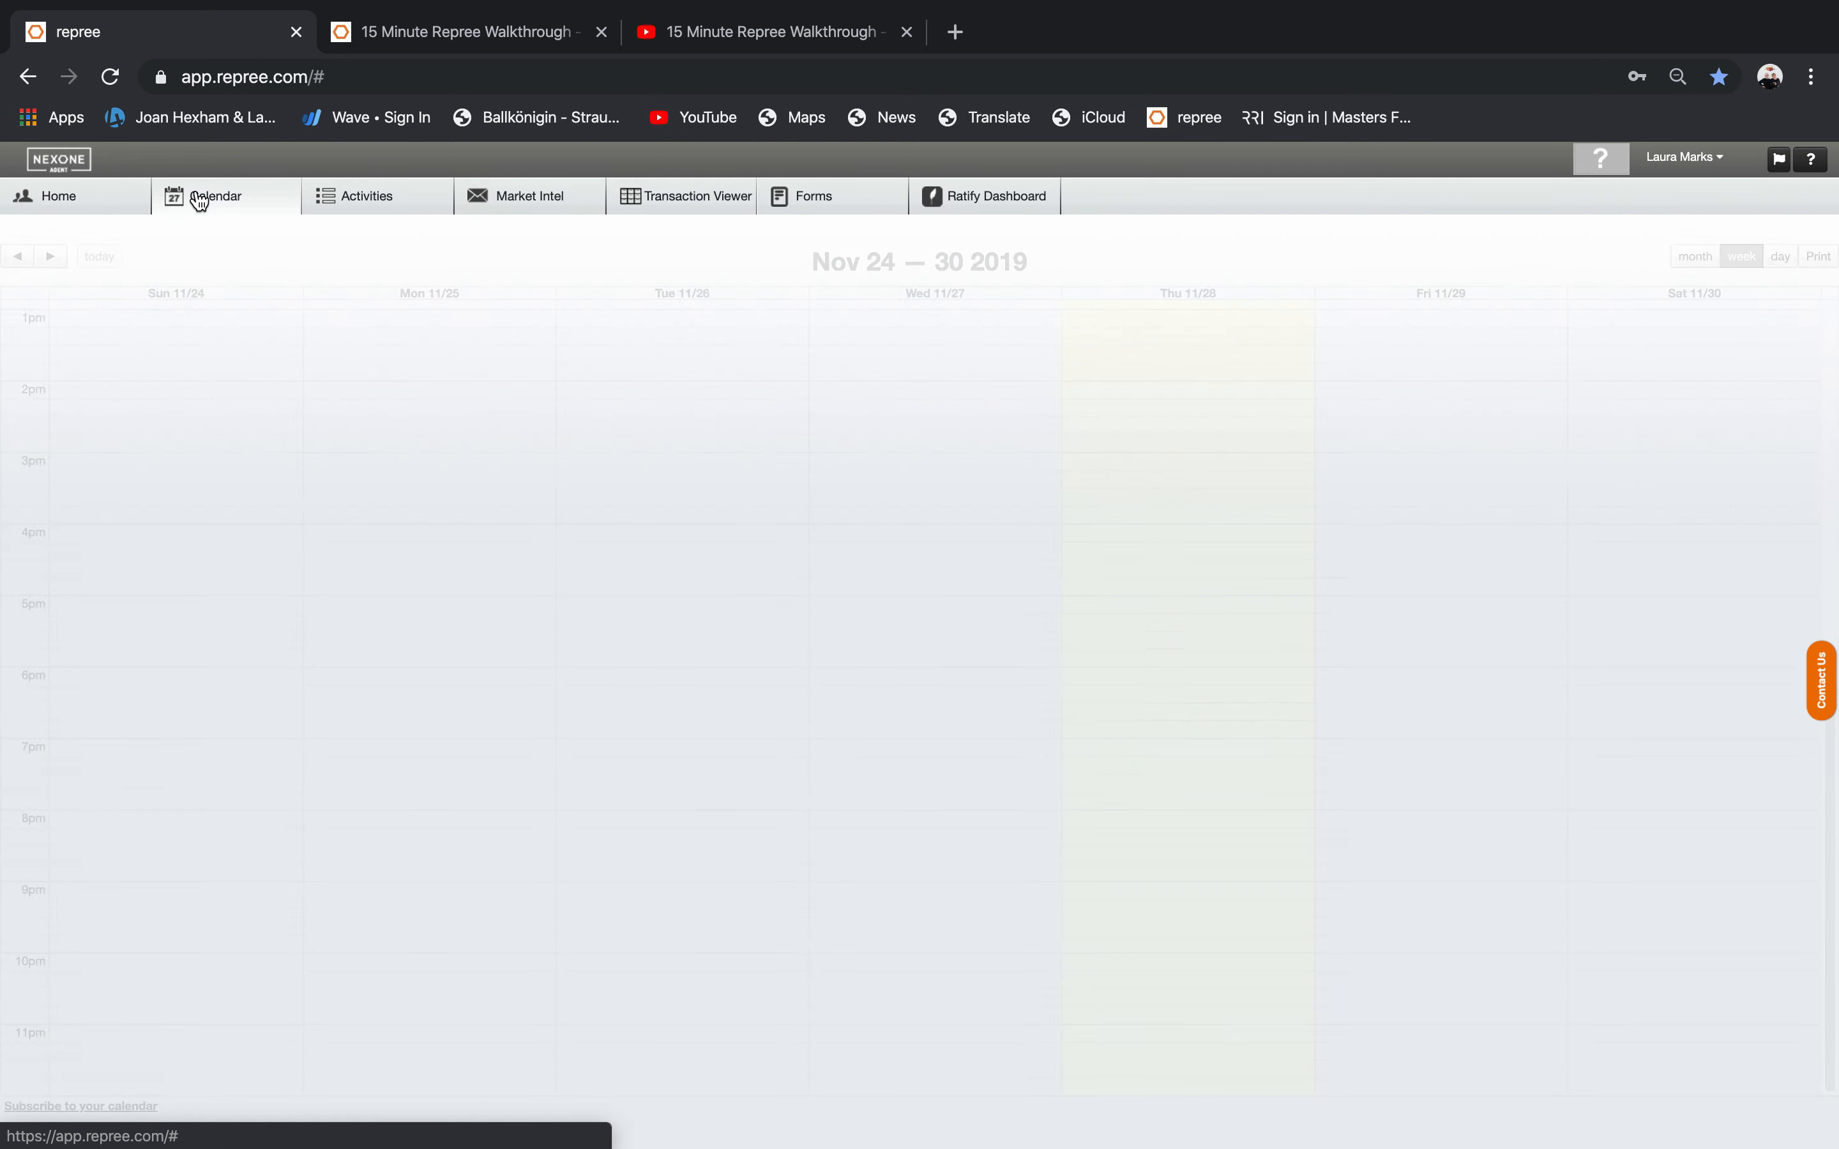
pyautogui.click(364, 200)
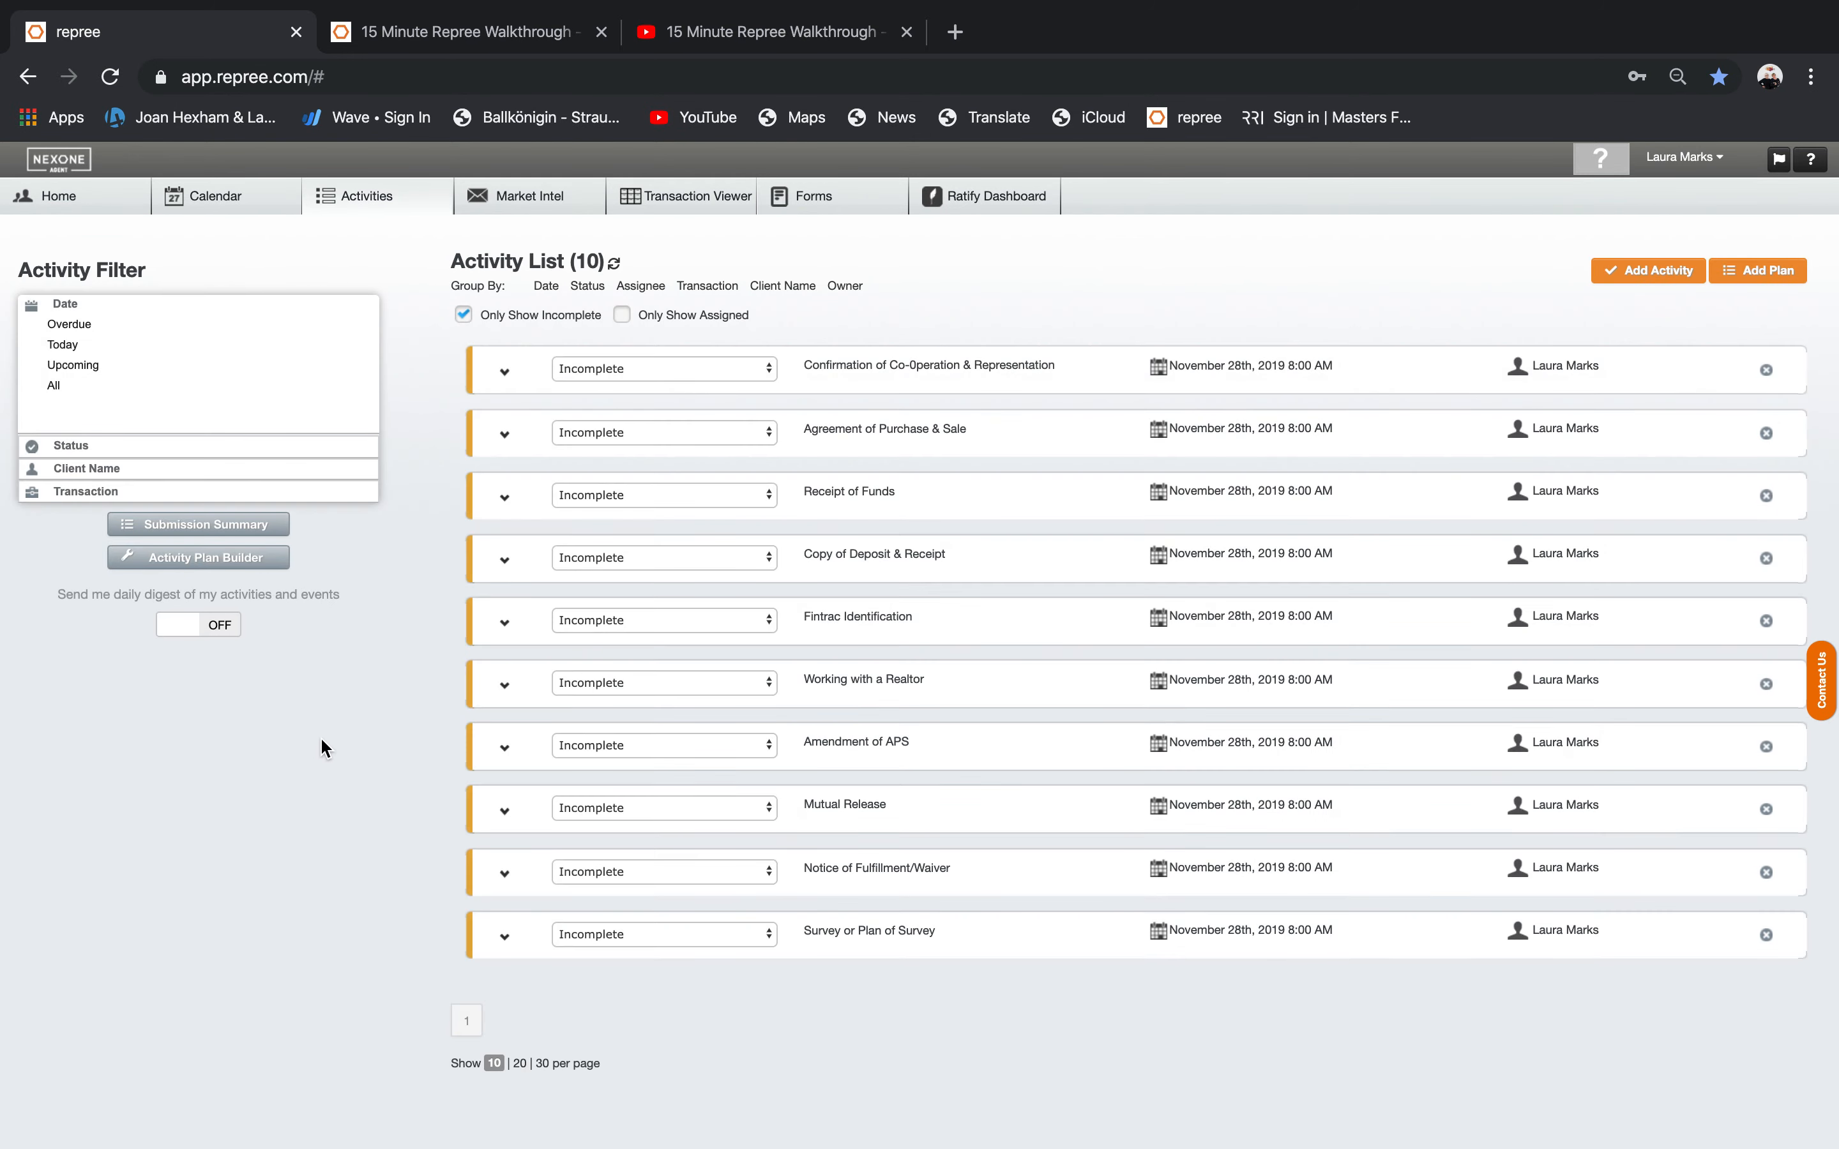
pyautogui.click(245, 196)
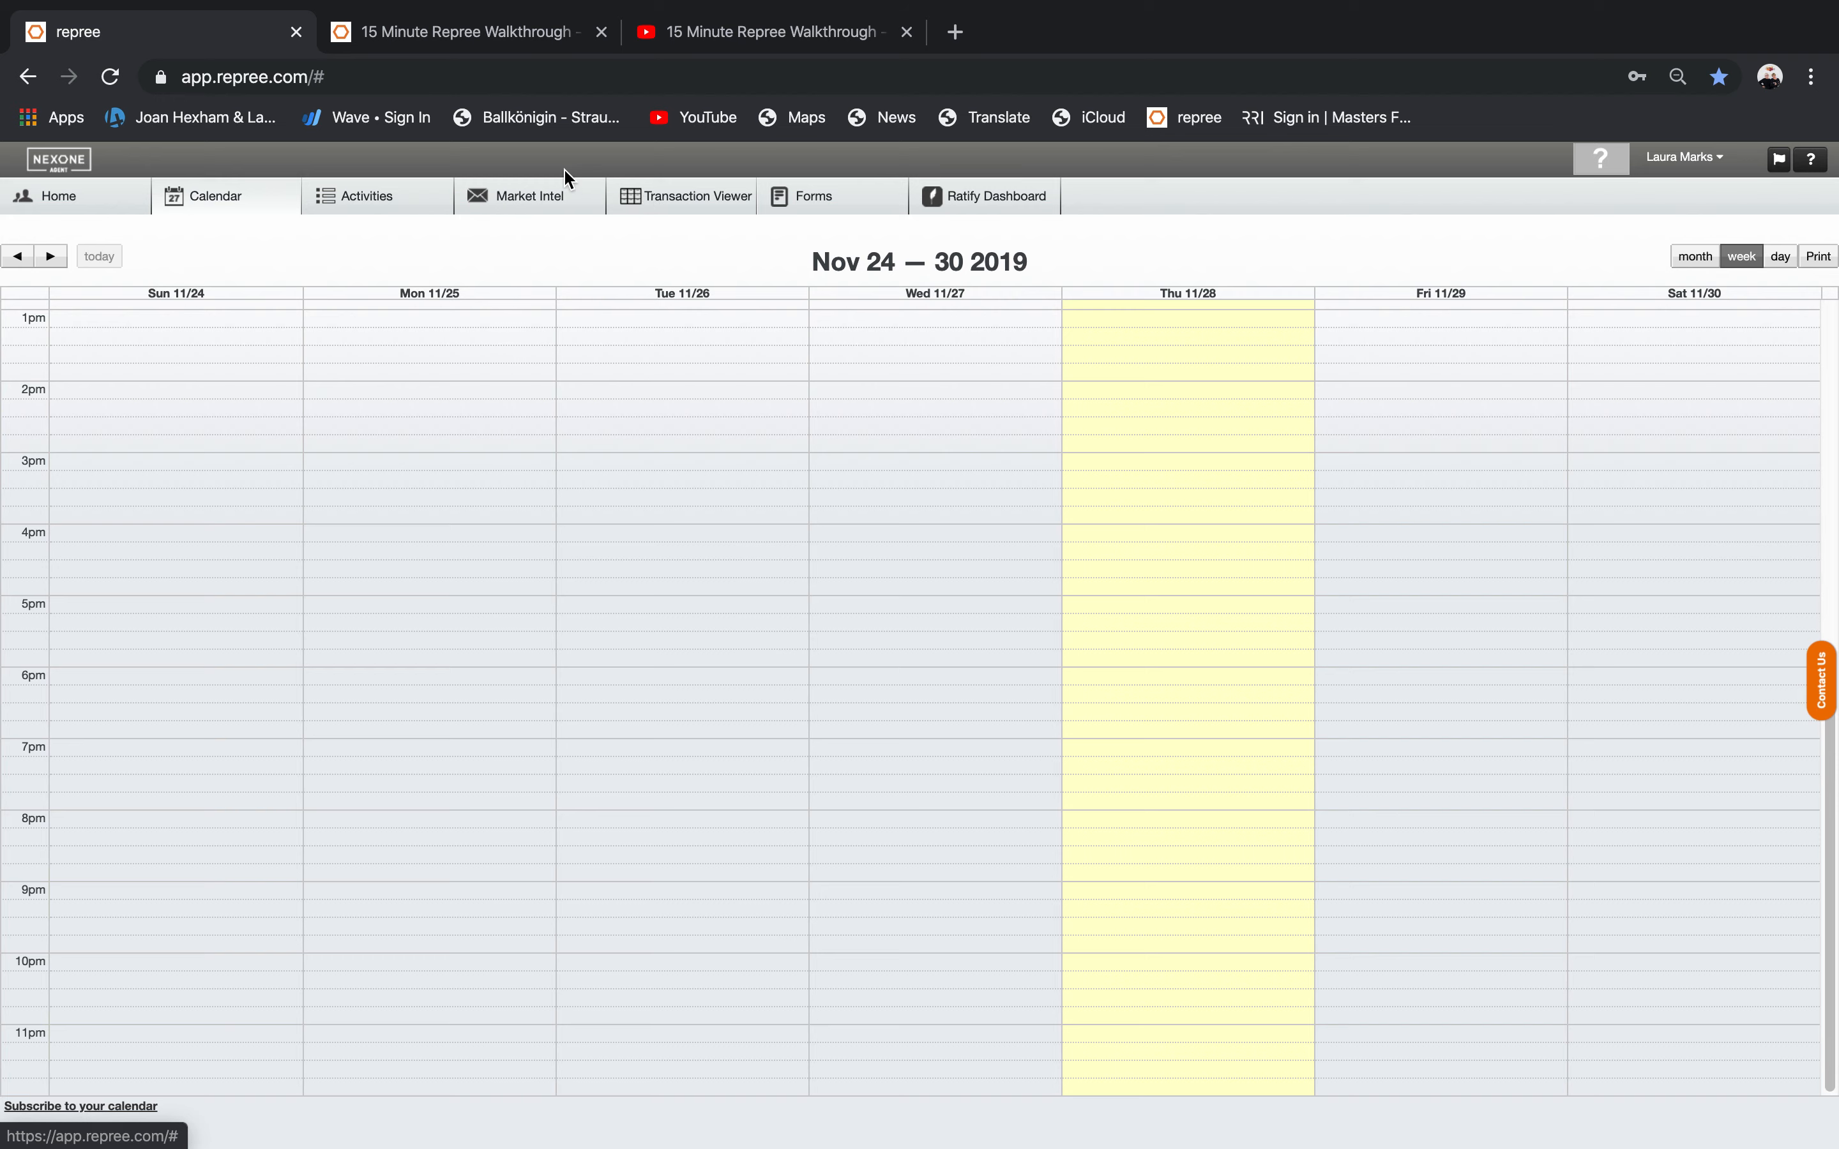
# Look at the Activity Plan Builder templates, then the Market Intel campaigns page.
pyautogui.click(393, 201)
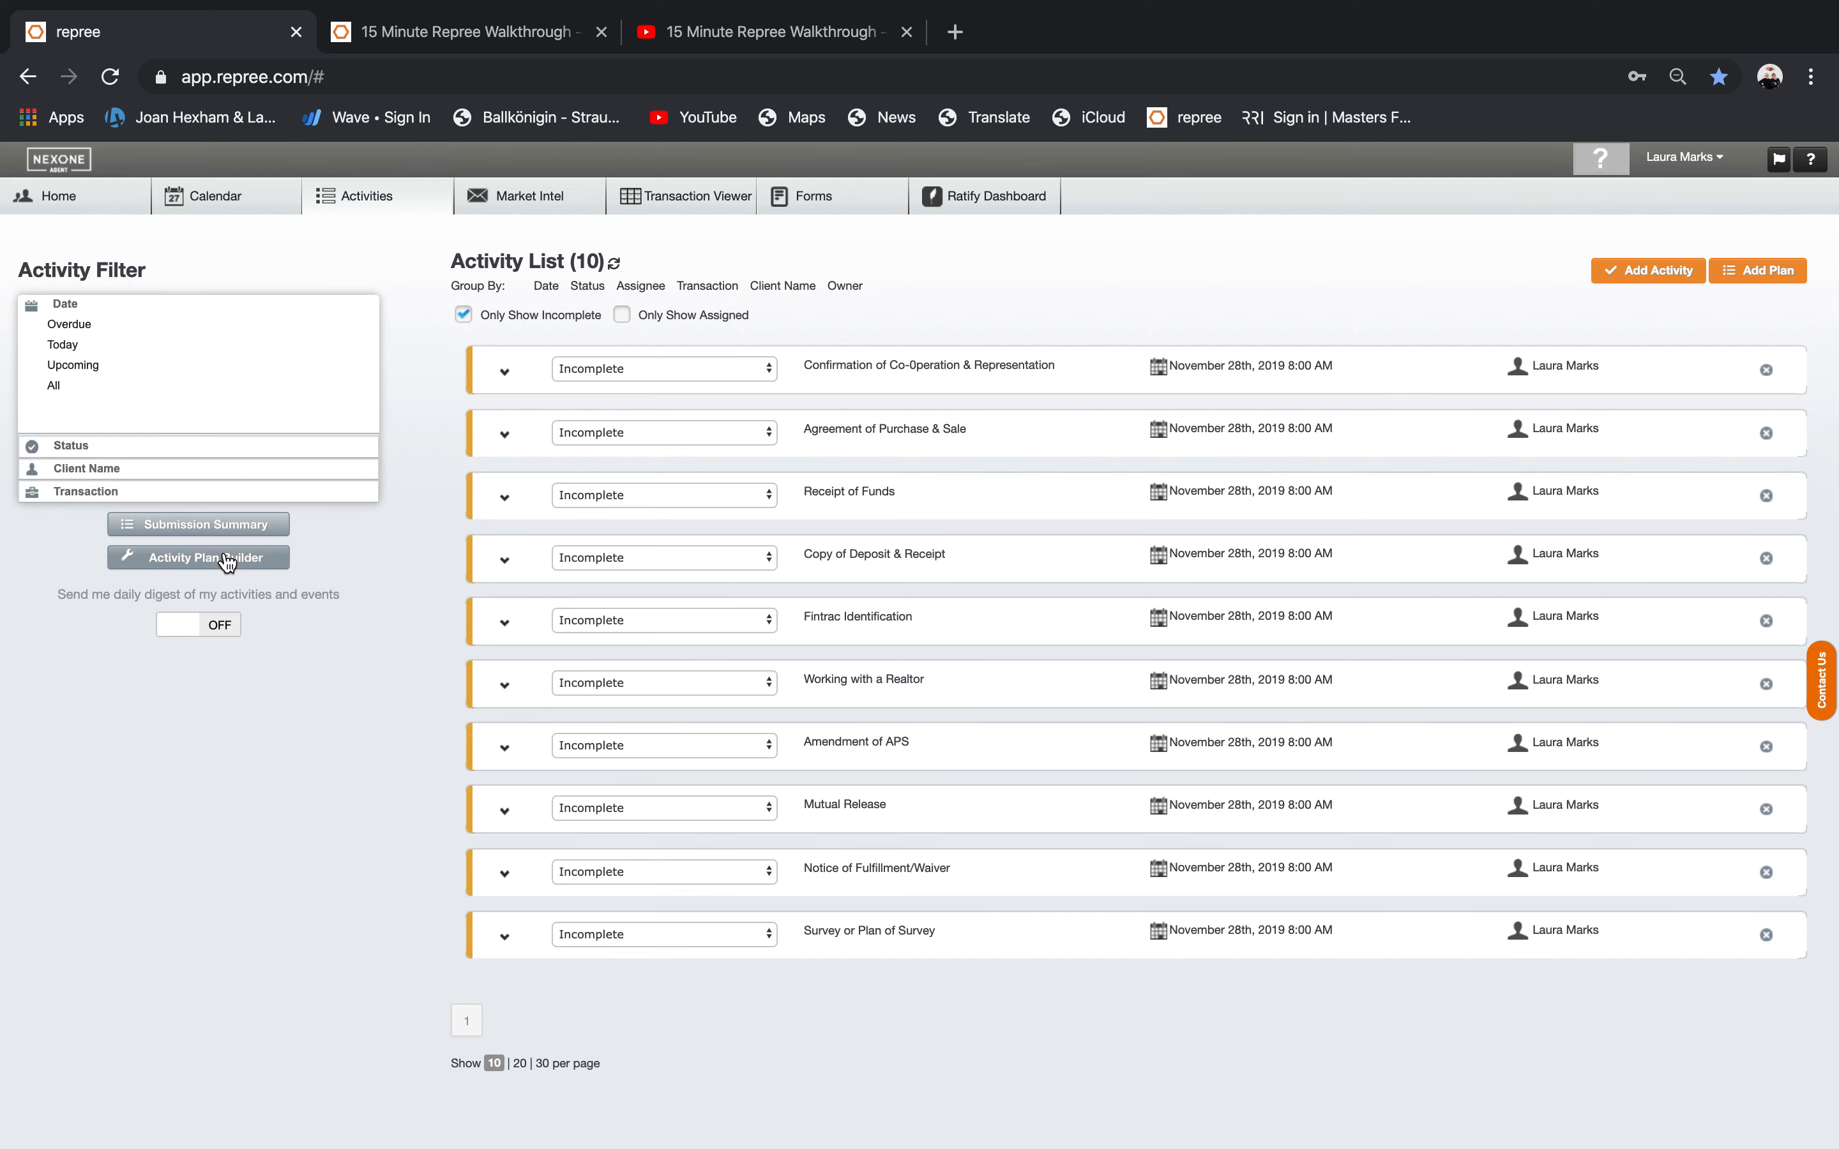
pyautogui.click(223, 555)
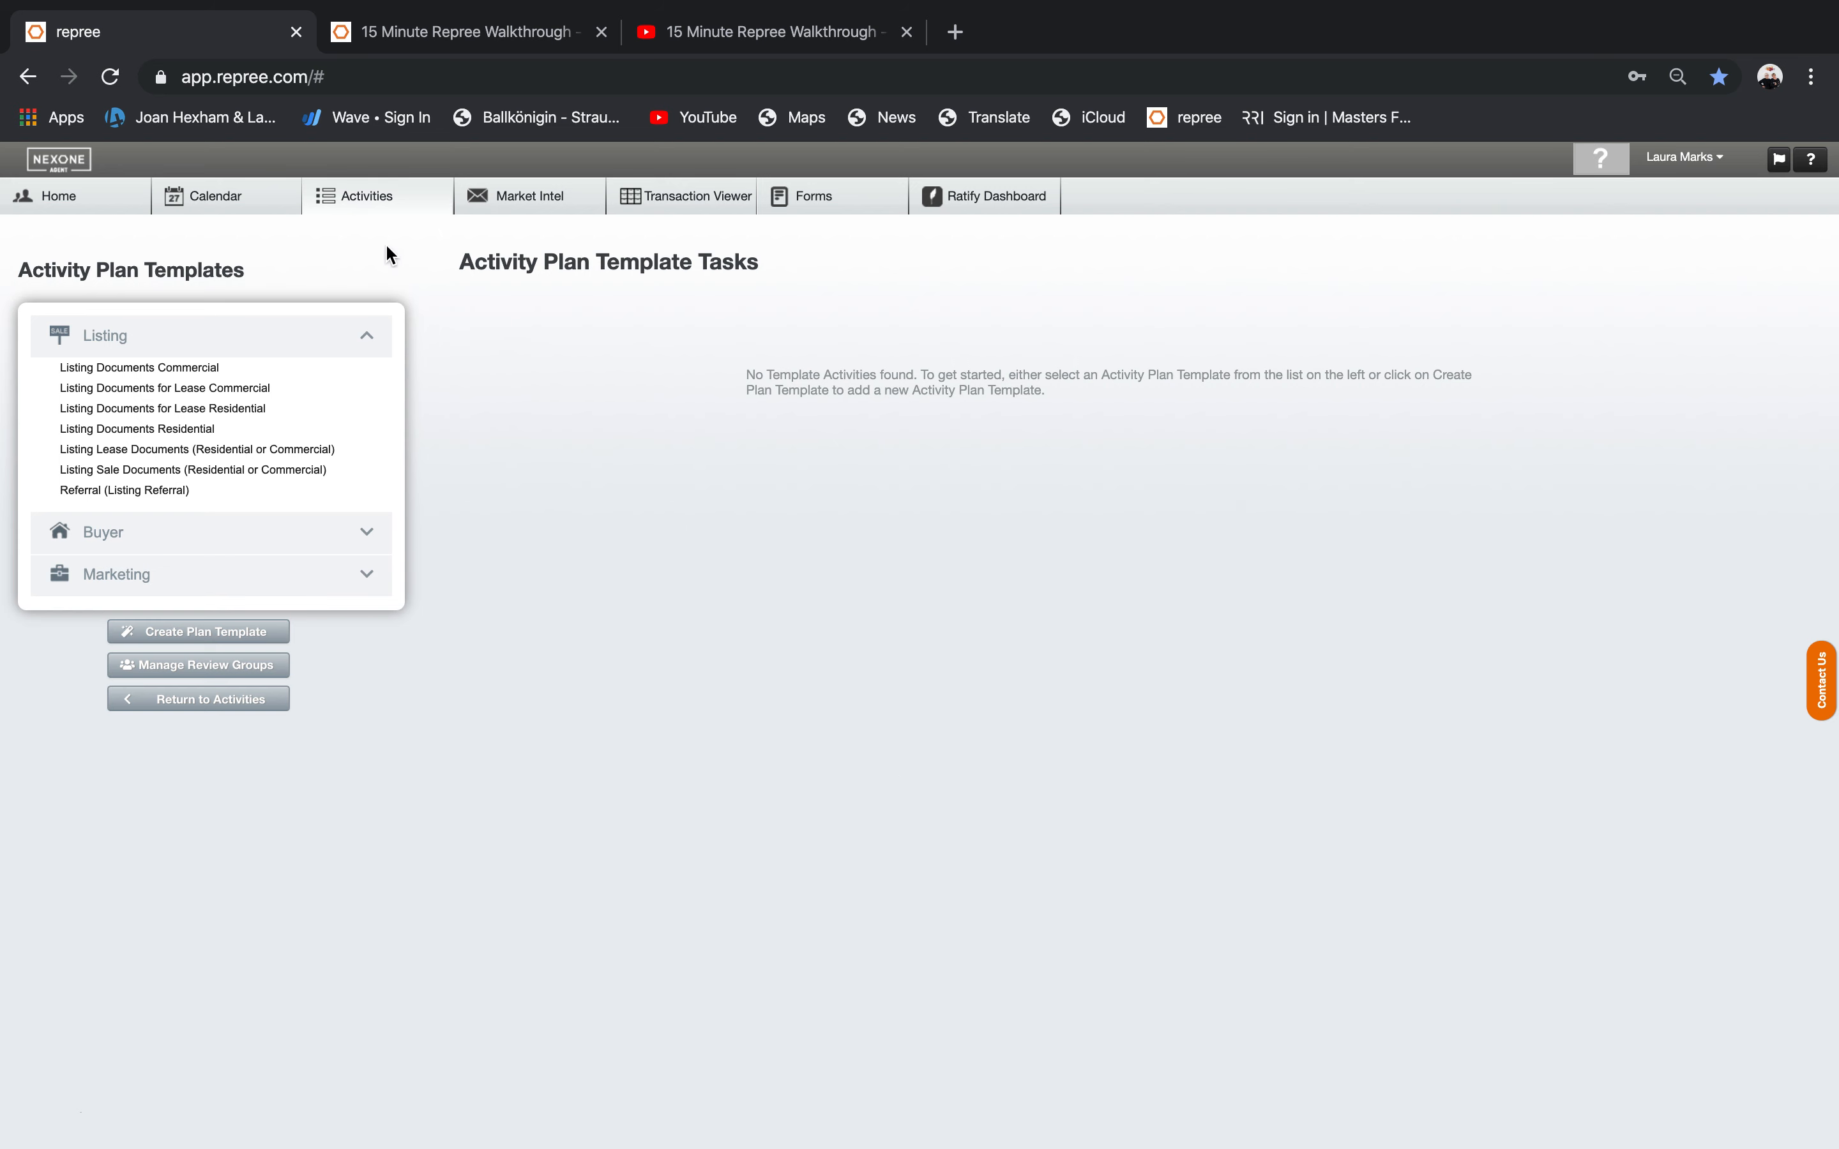
pyautogui.click(504, 200)
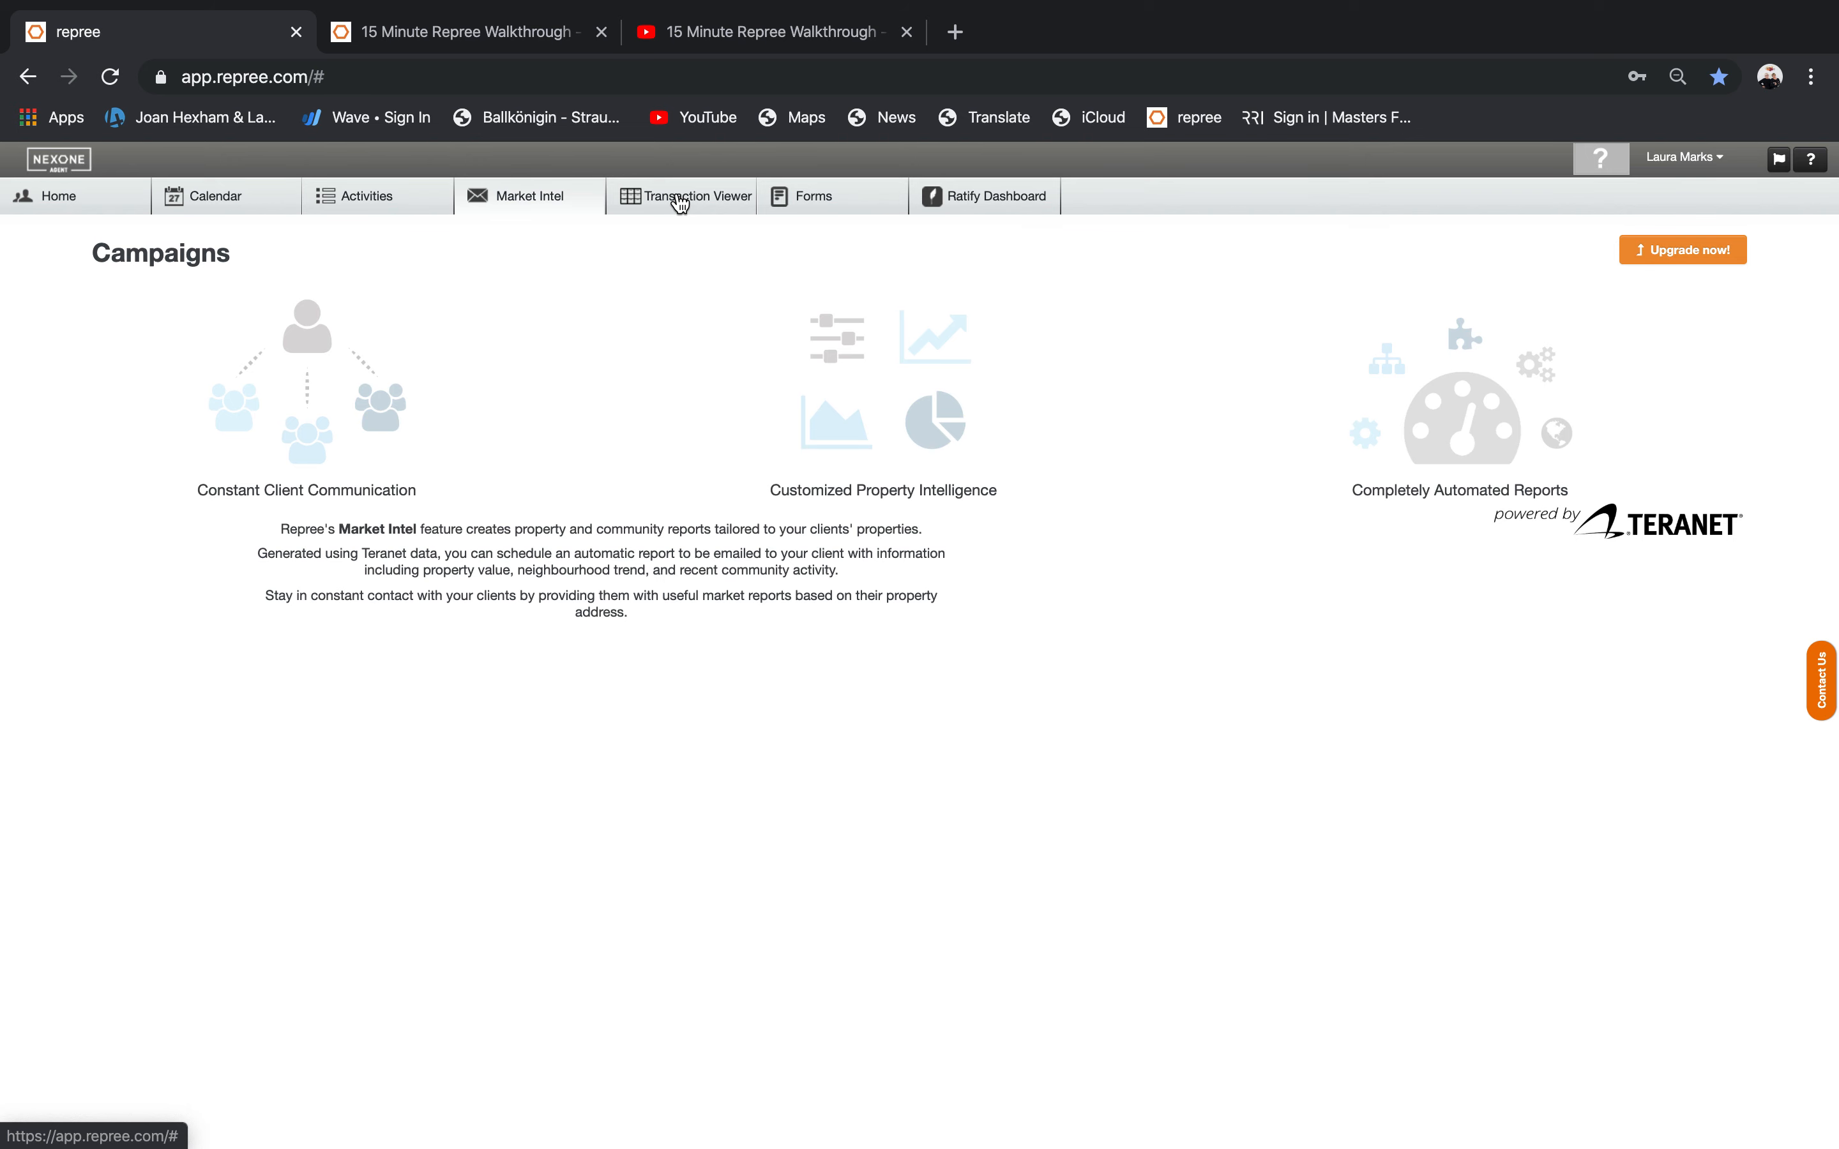
# Tour the Transaction Viewer, Forms and Ratify Dashboard tabs before returning to Home.
pyautogui.click(680, 199)
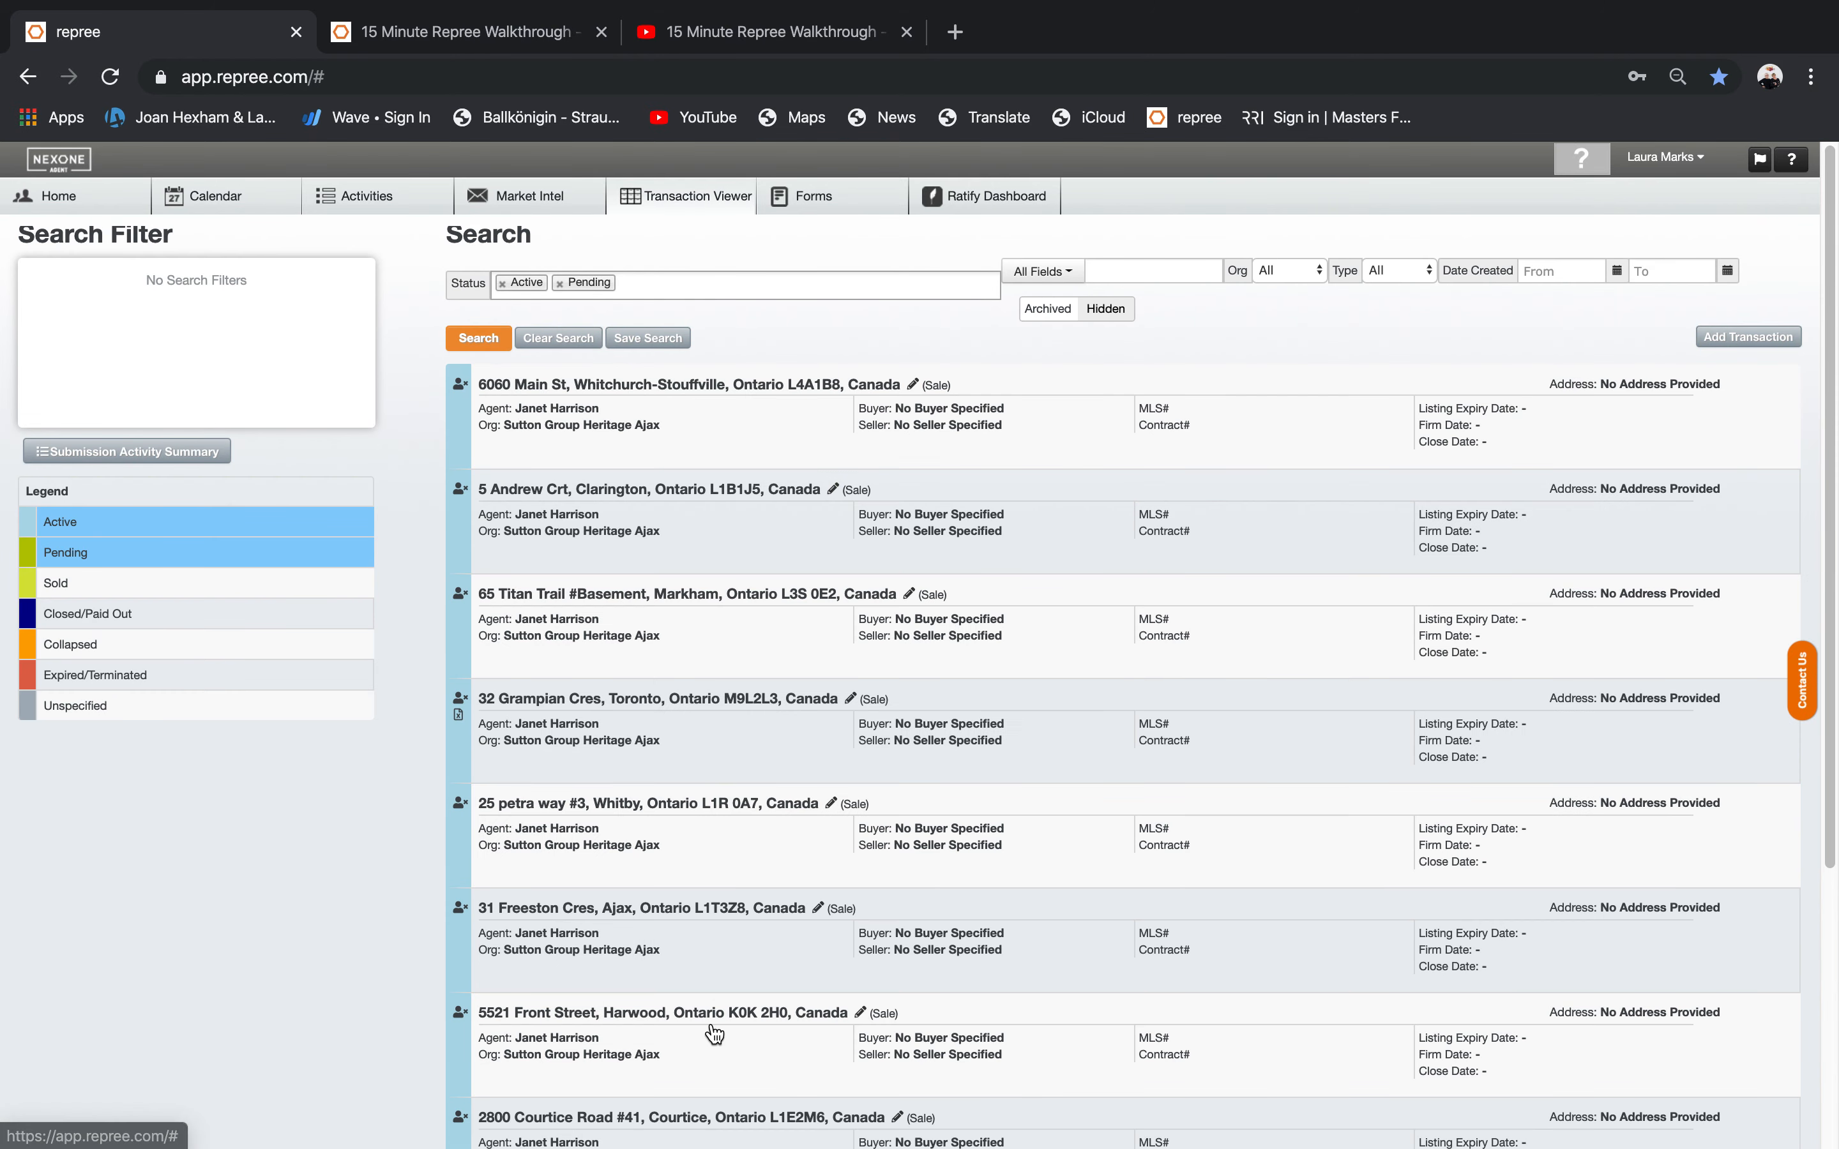
pyautogui.click(798, 196)
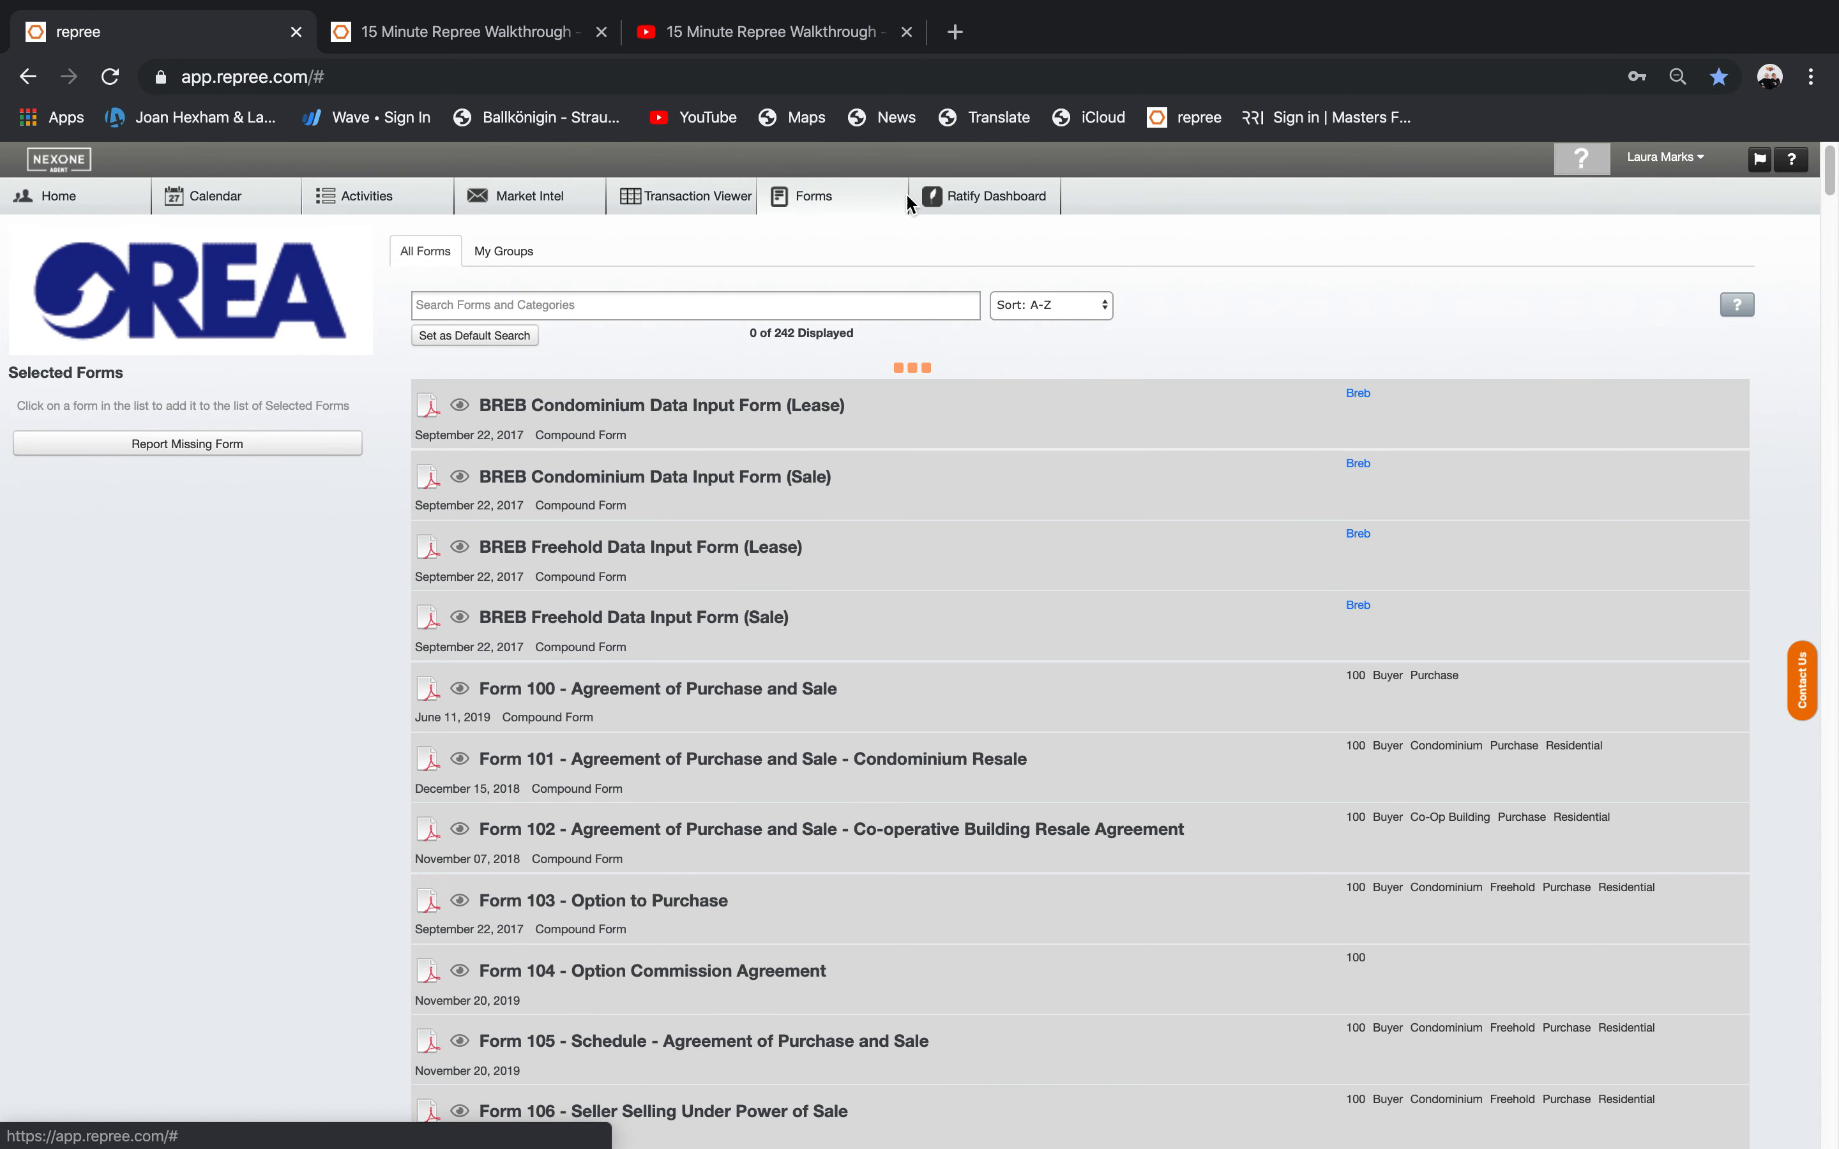
pyautogui.click(965, 199)
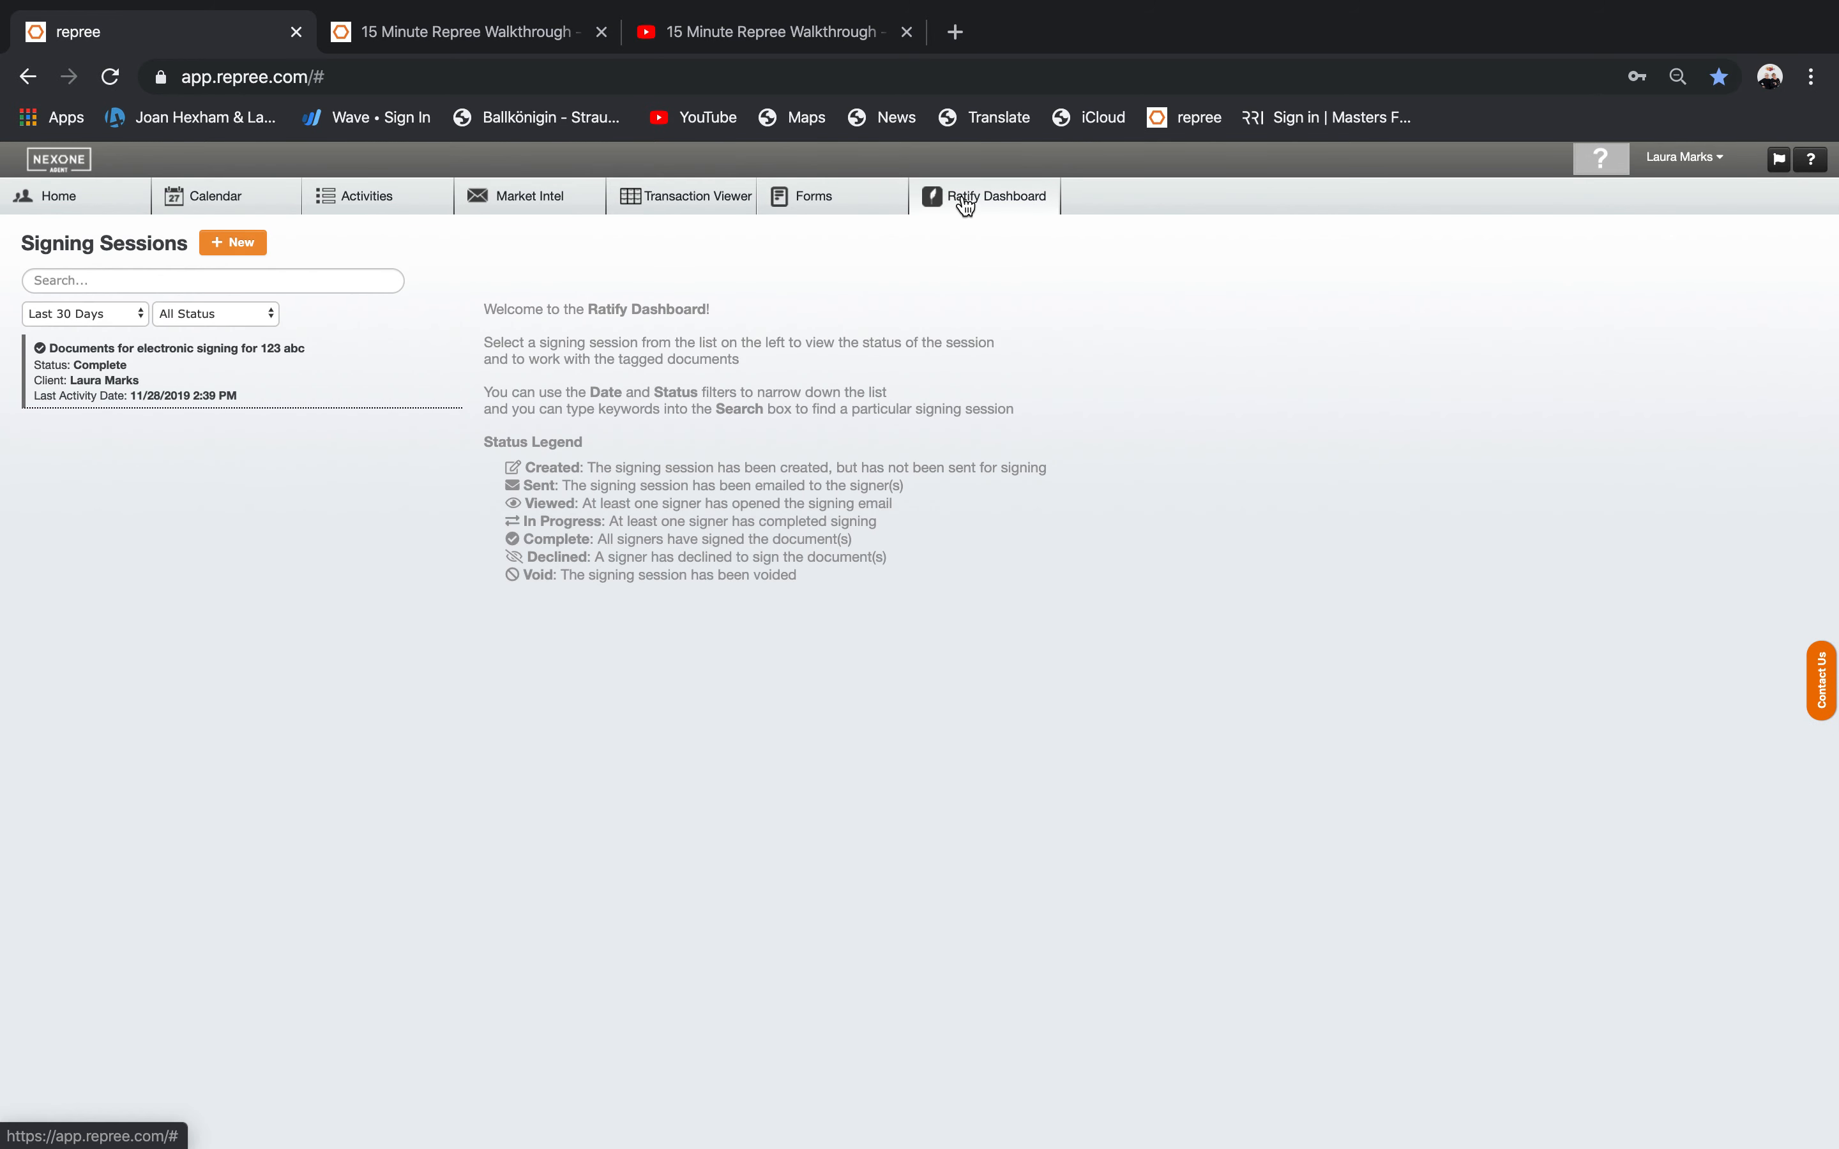
pyautogui.click(45, 199)
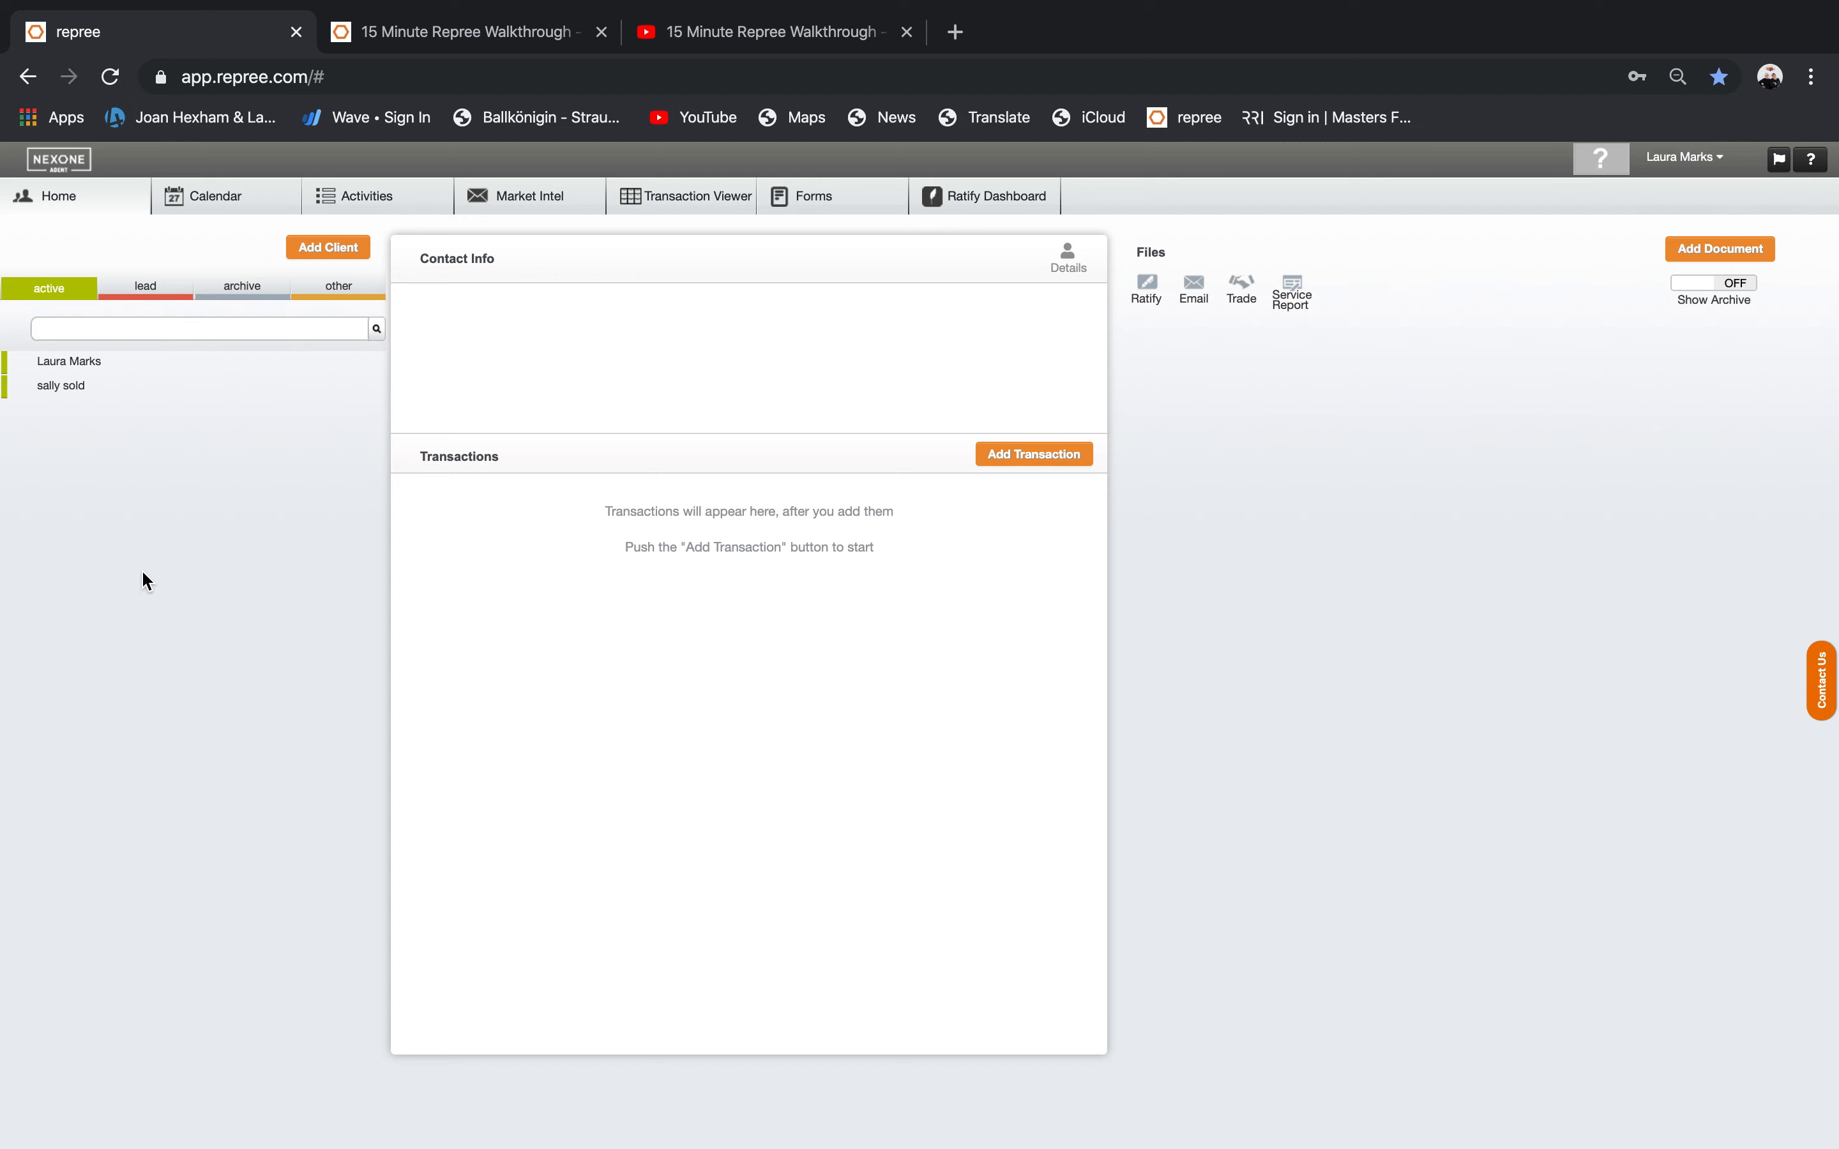
# Start a new client with the first and last name, autofilling the saved contact details.
pyautogui.click(313, 247)
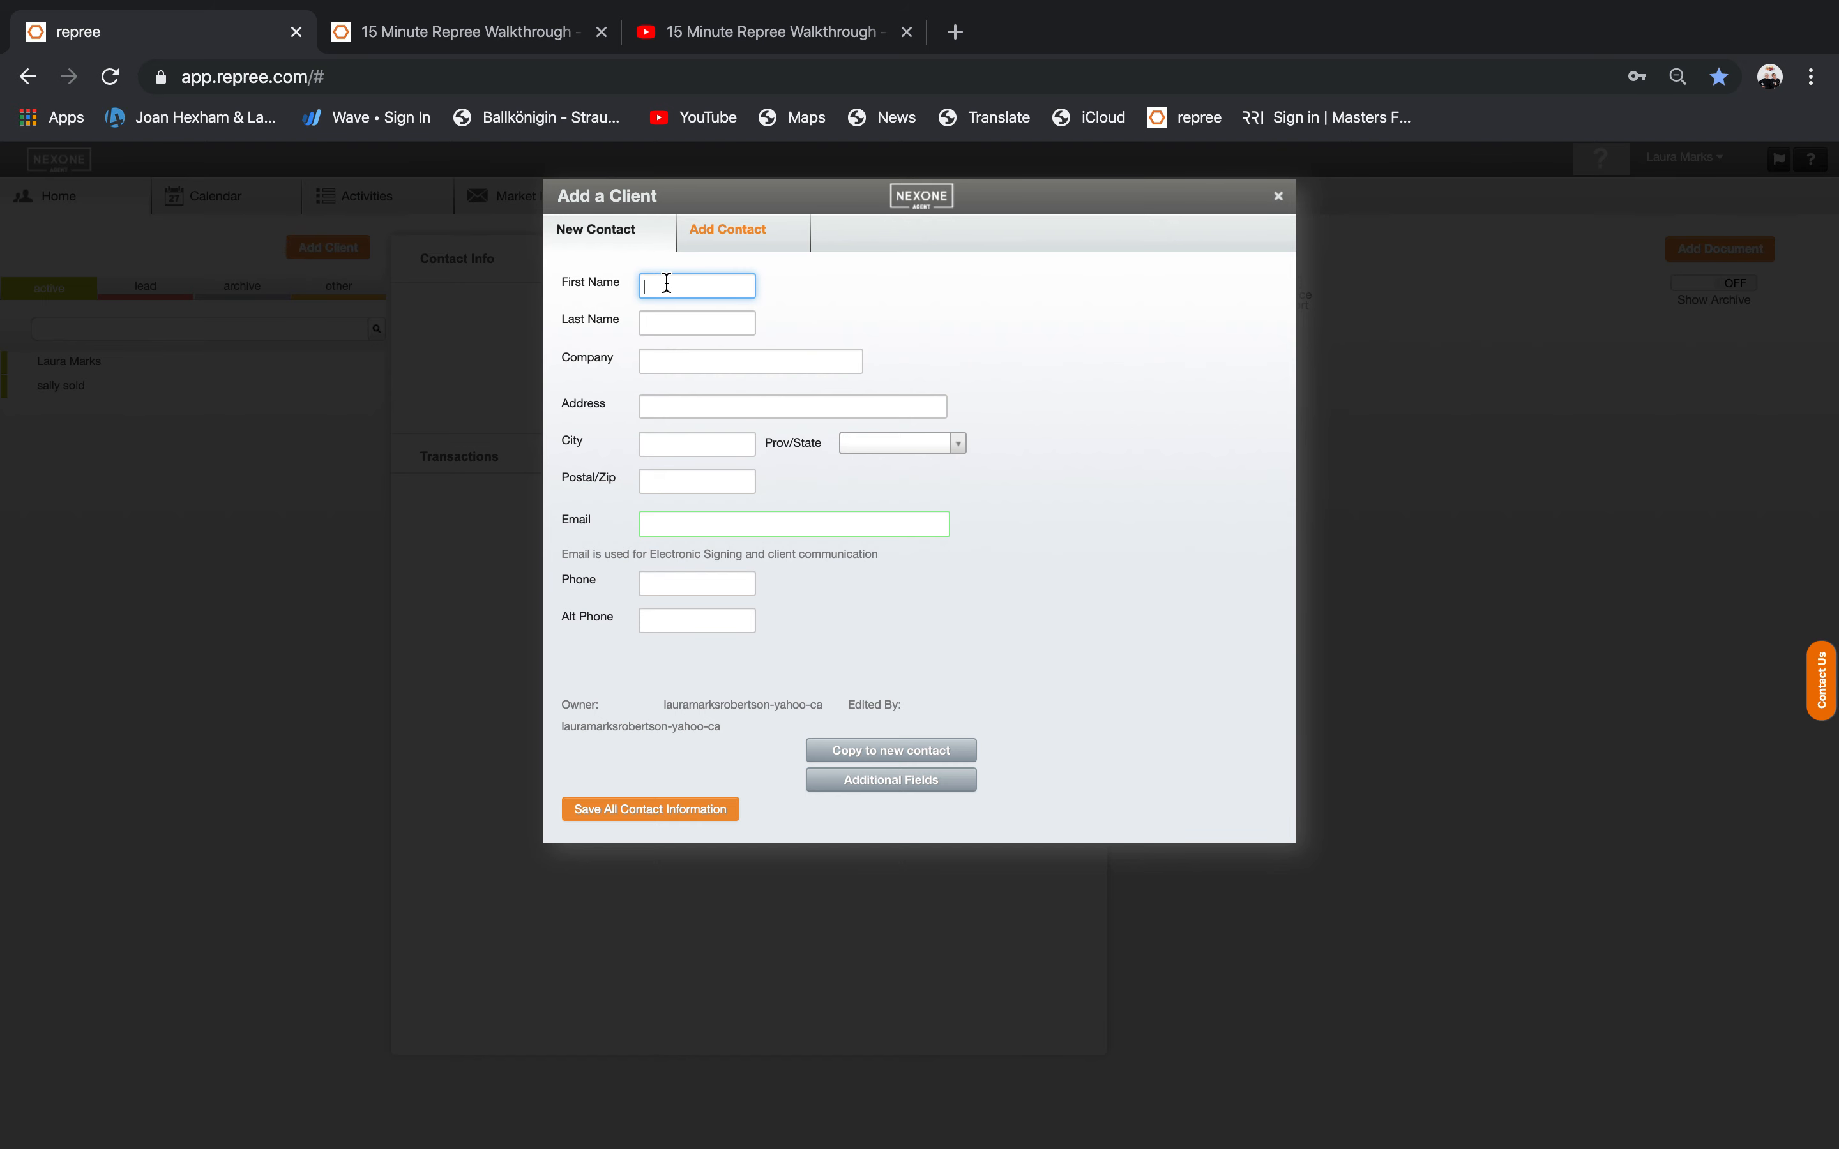
pyautogui.press('Tab')
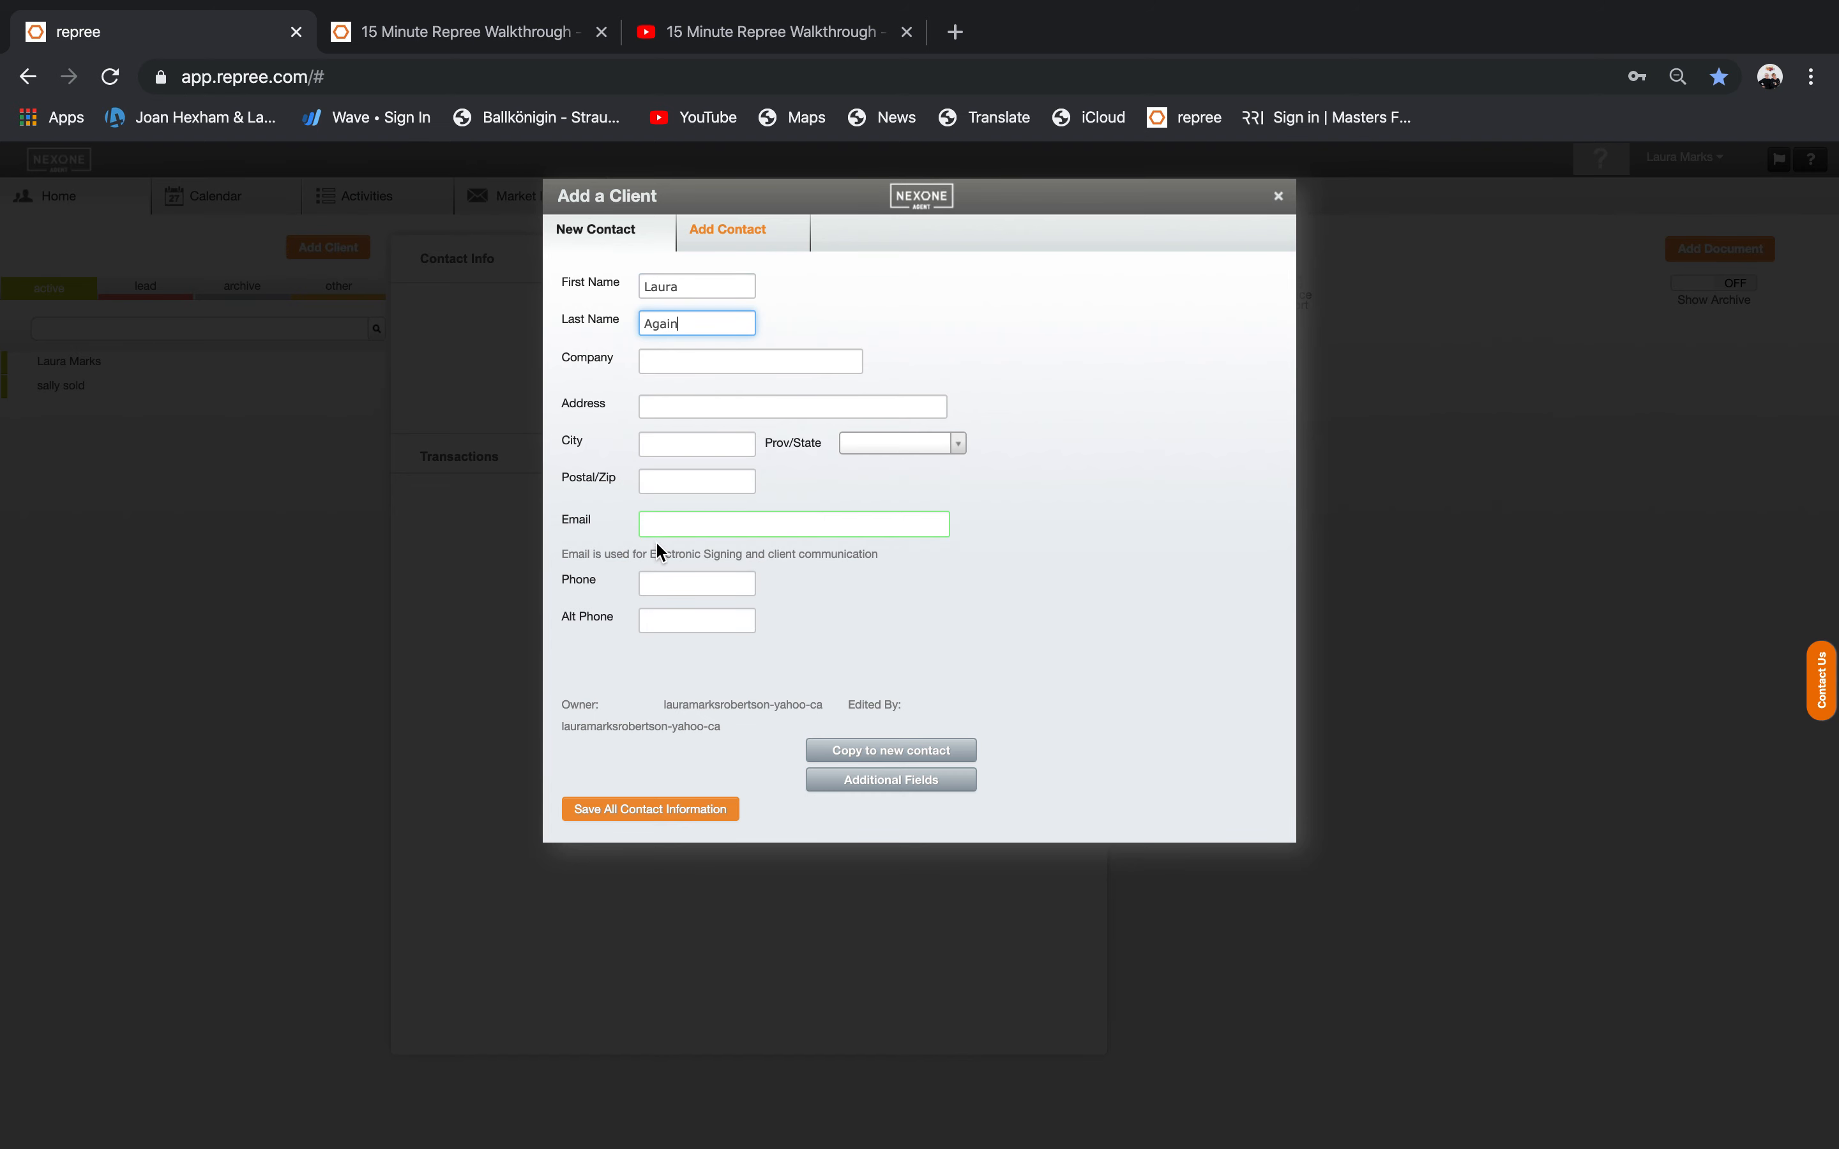
pyautogui.click(660, 524)
pyautogui.click(673, 563)
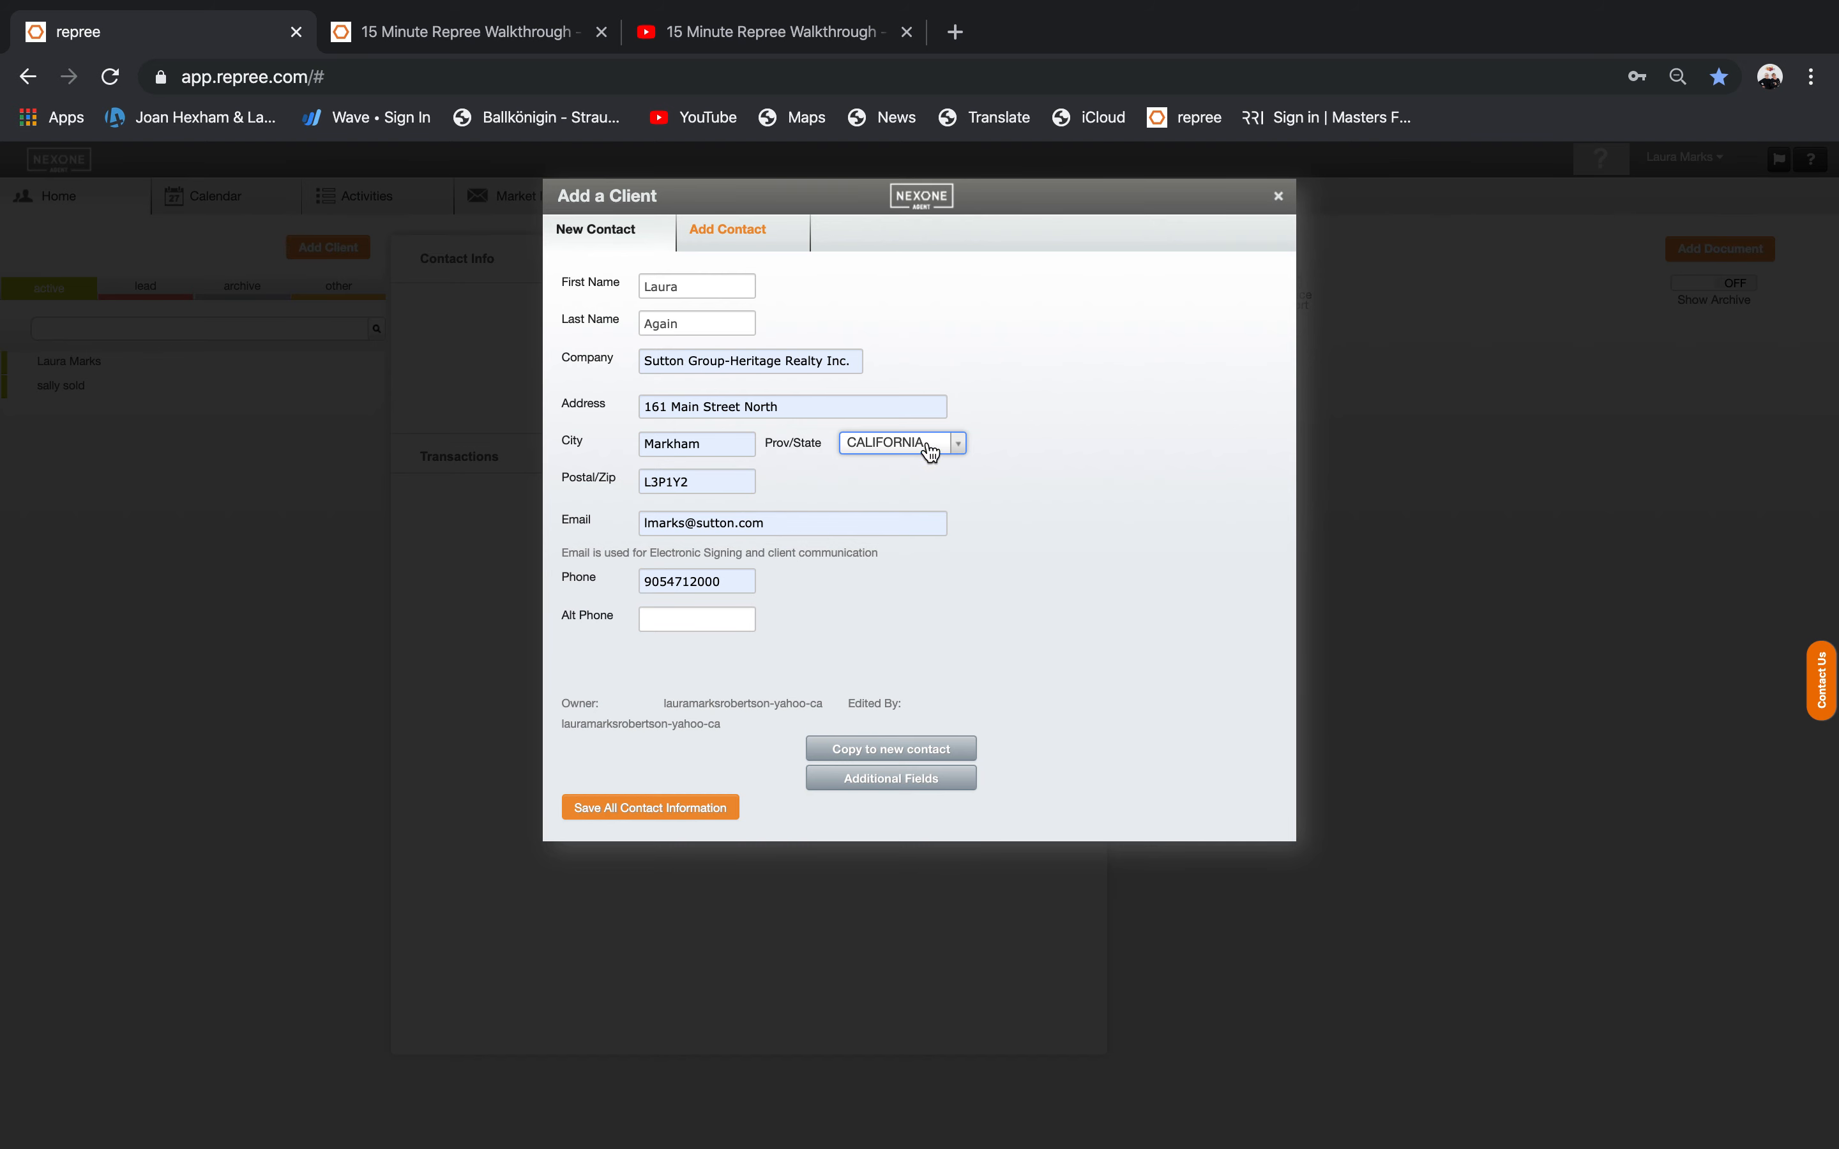
# Set the client's Prov/State to ONTARIO and save all contact information.
pyautogui.click(960, 448)
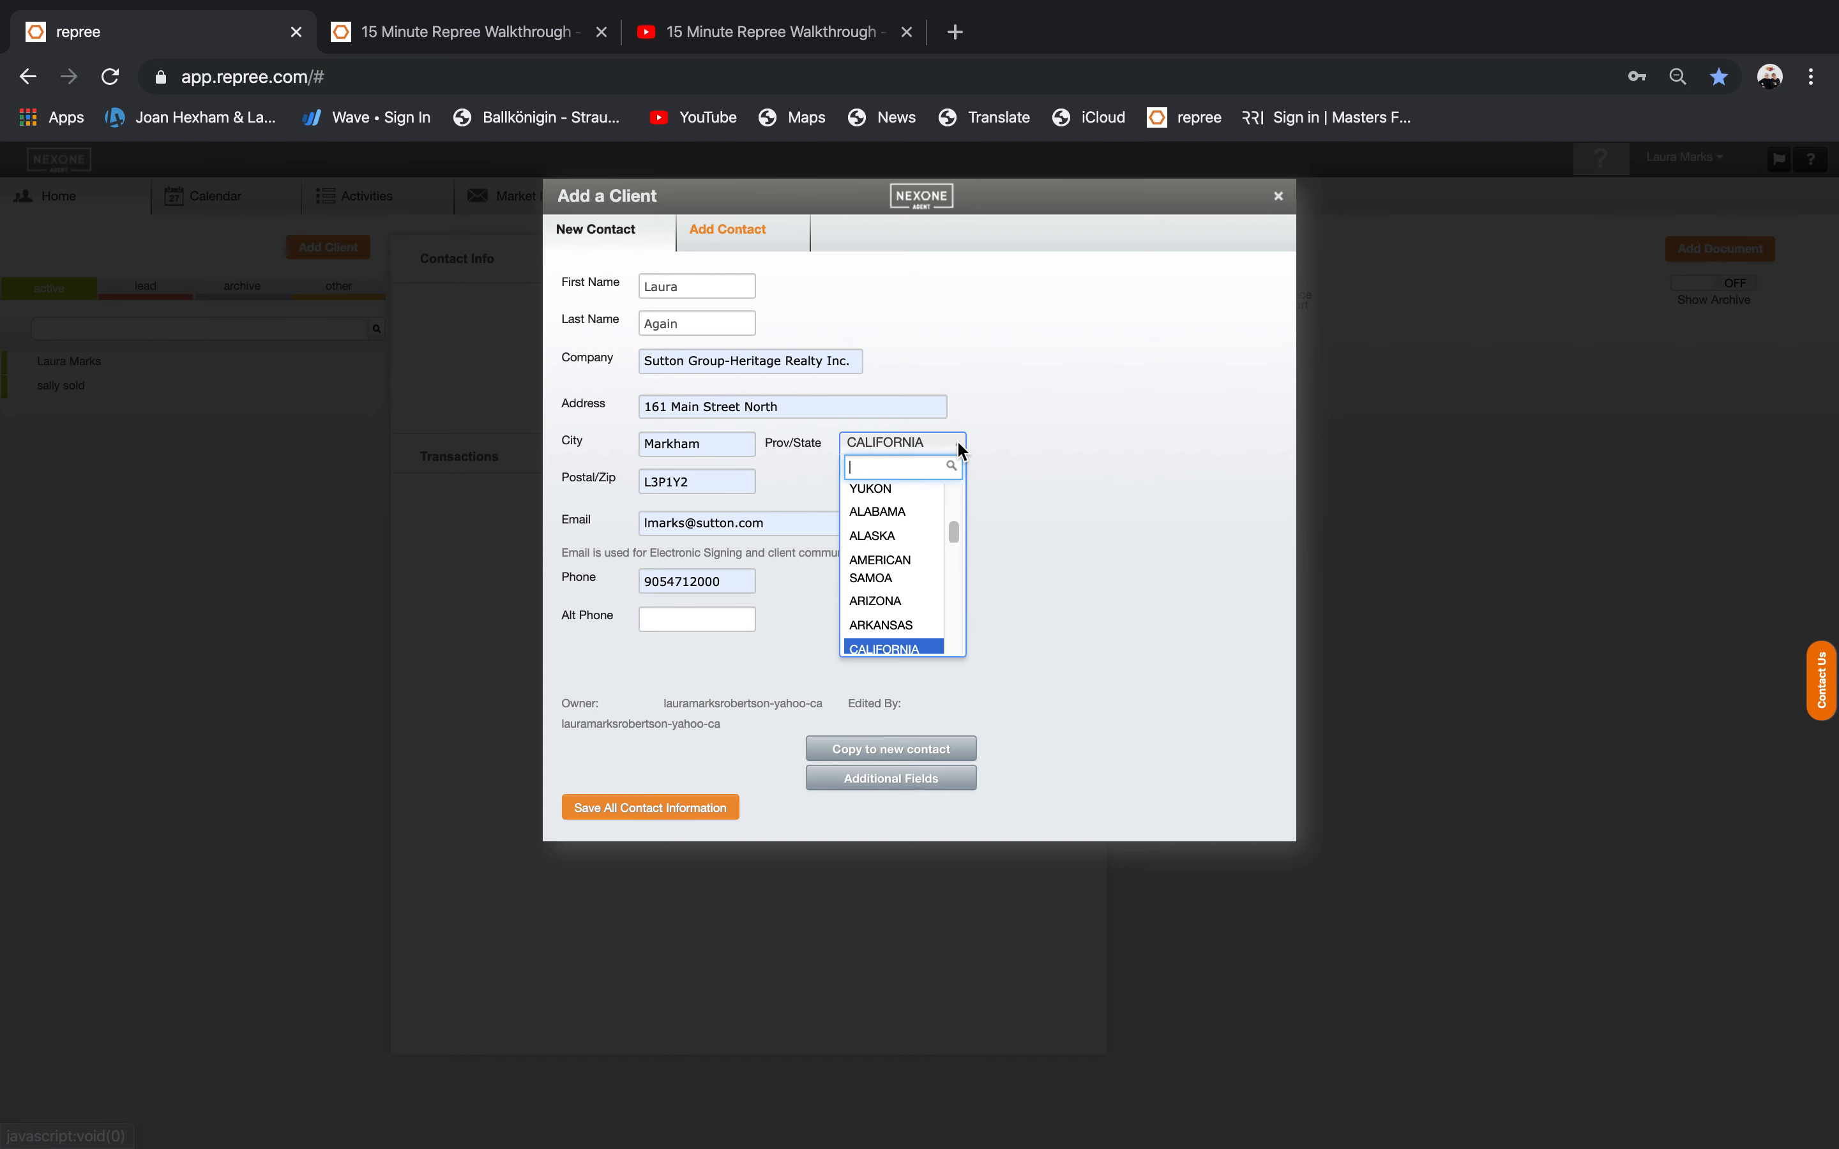
pyautogui.click(936, 455)
pyautogui.click(930, 447)
pyautogui.moveTo(953, 534)
pyautogui.mouseDown()
pyautogui.moveTo(964, 651)
pyautogui.moveTo(944, 509)
pyautogui.mouseUp()
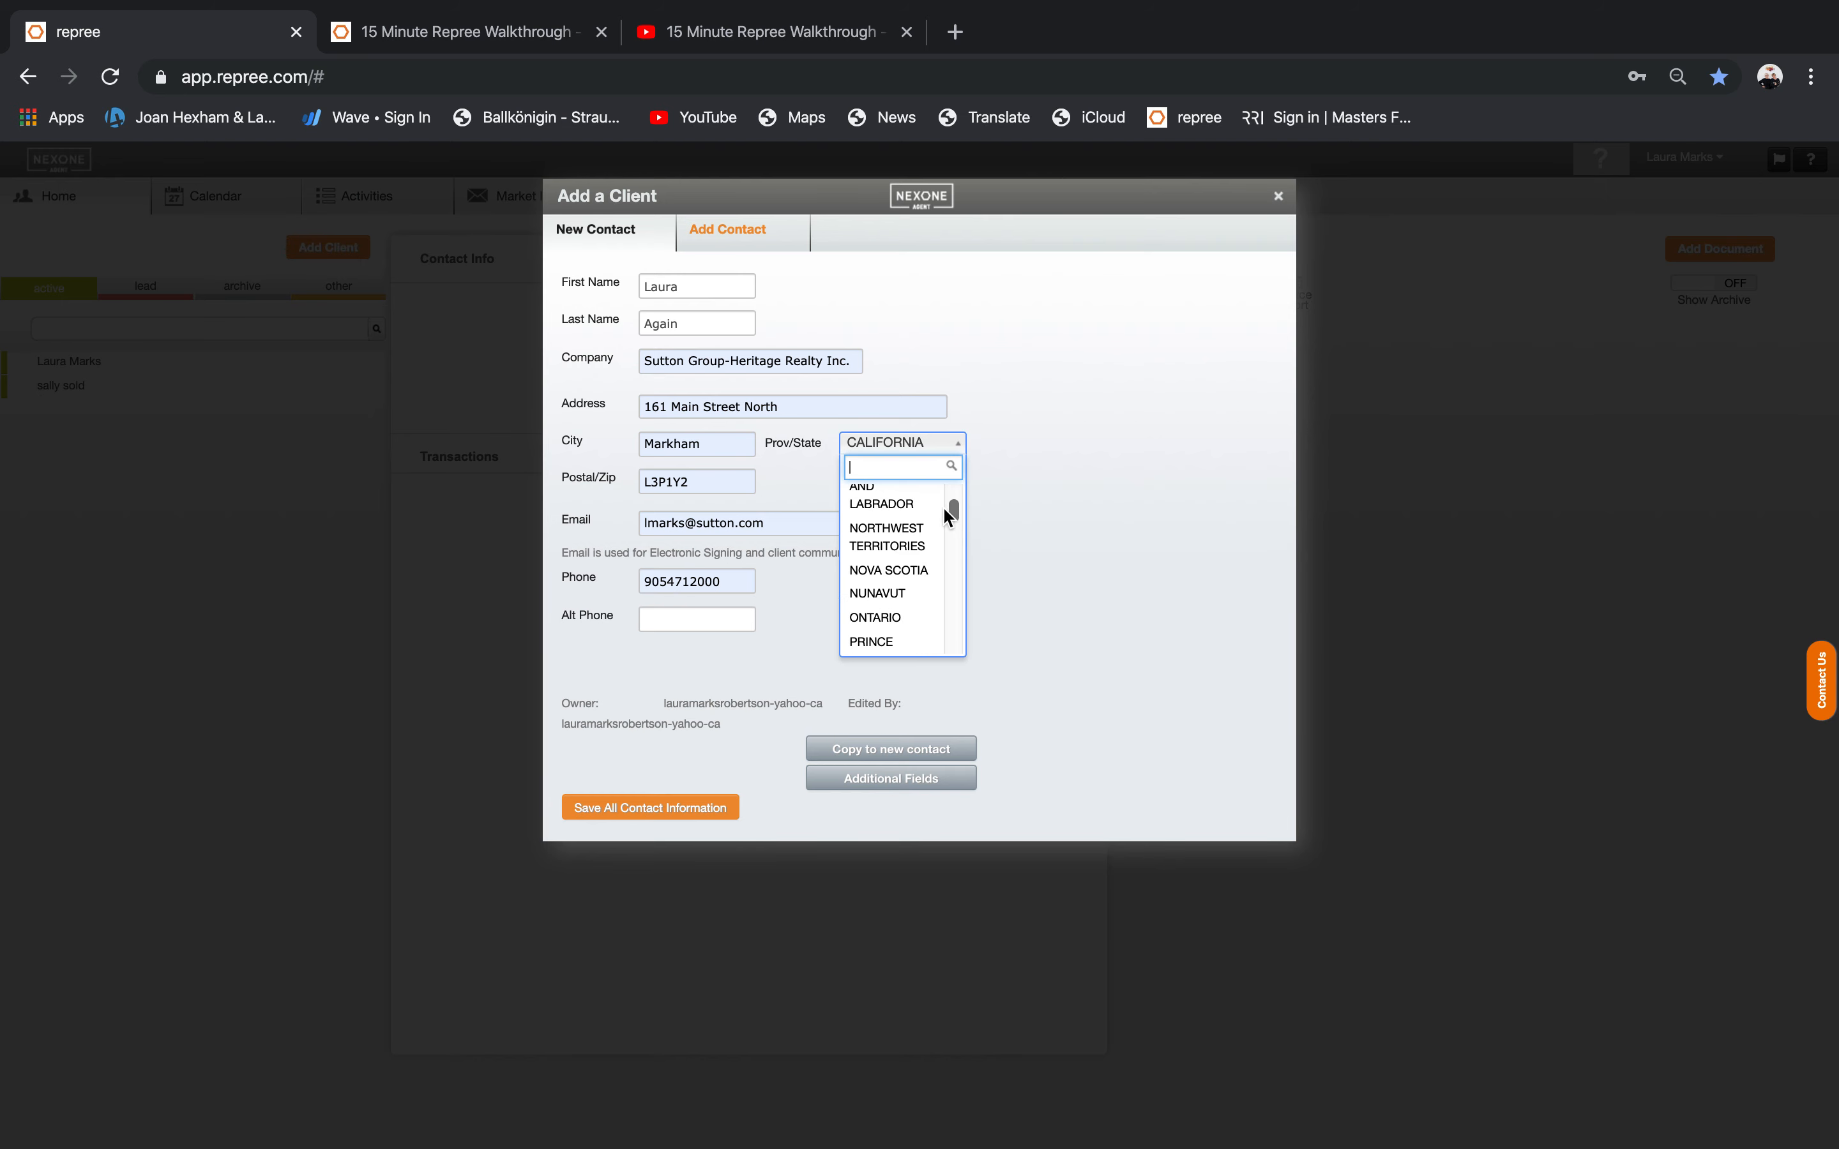
pyautogui.scroll(1, 896, 562)
pyautogui.click(903, 630)
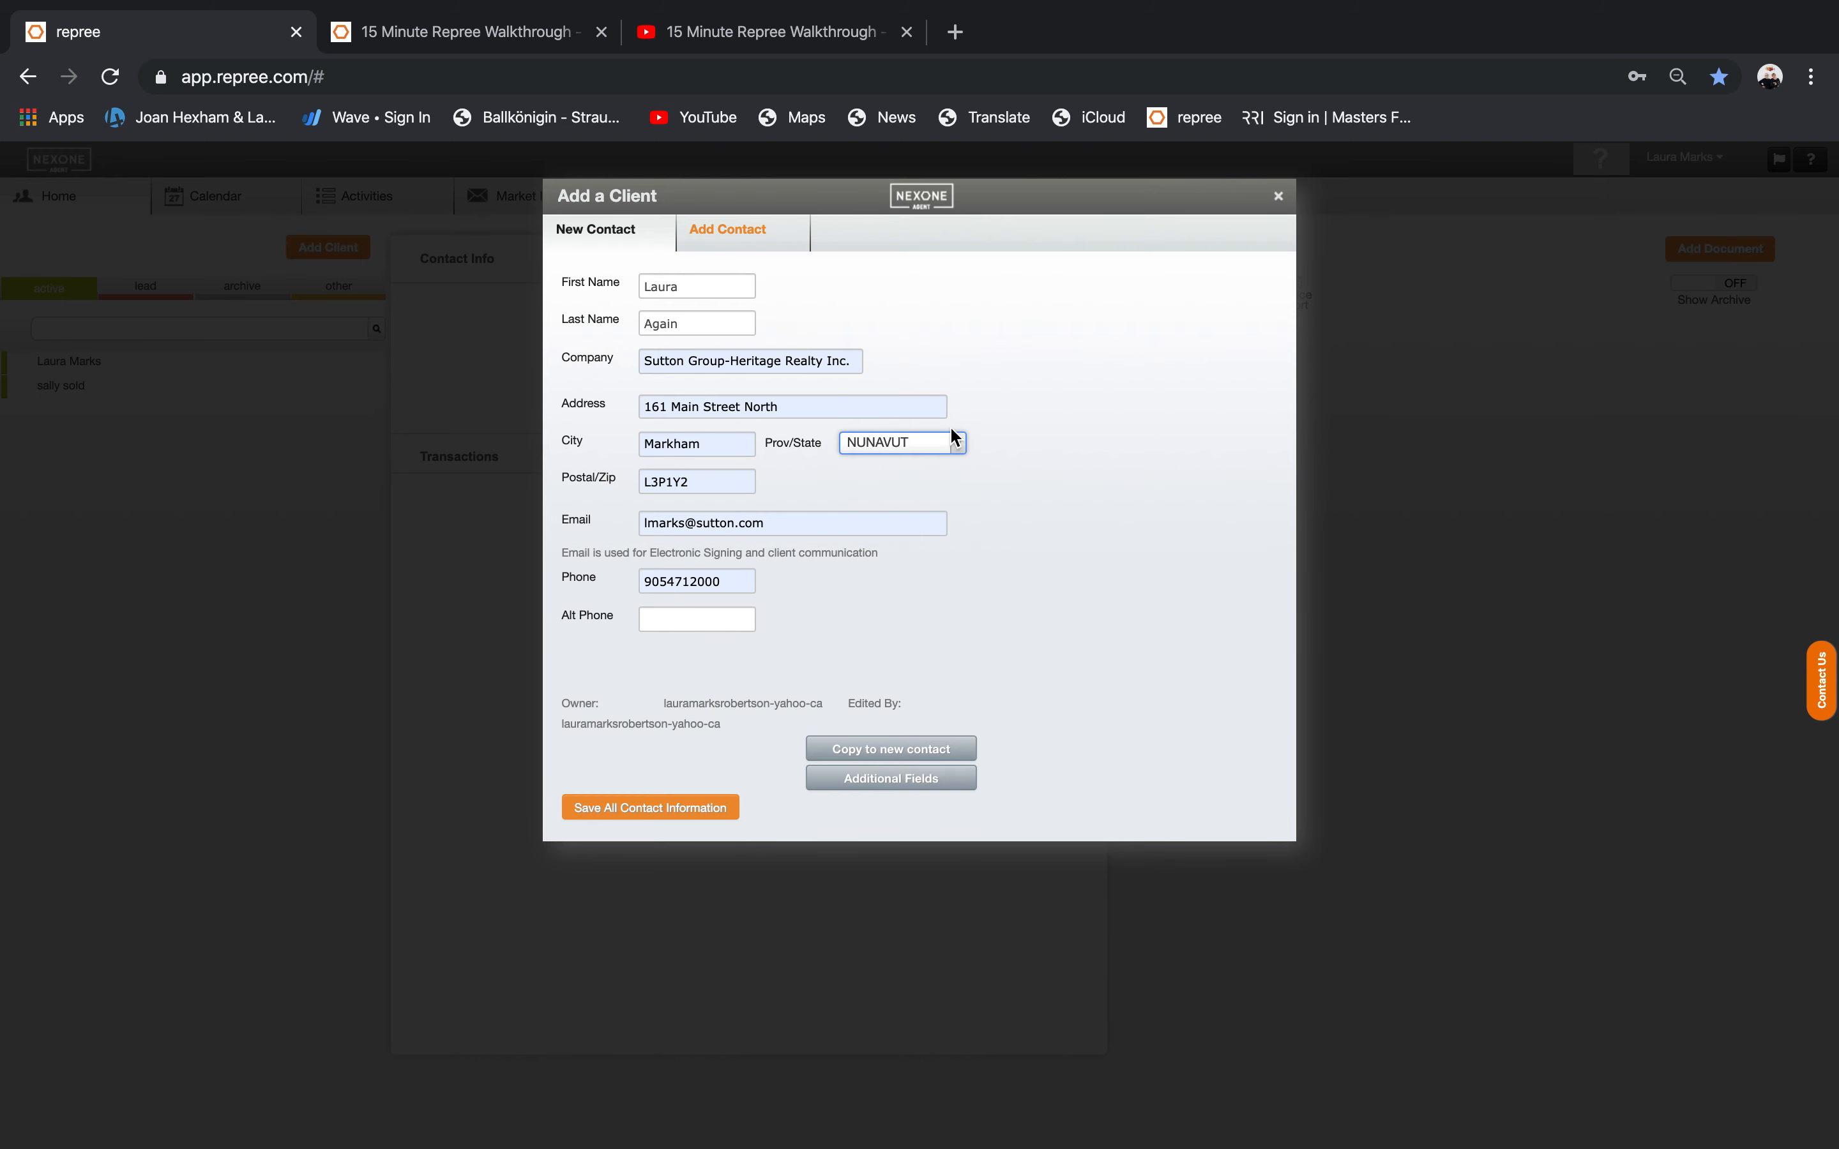
pyautogui.click(952, 441)
pyautogui.scroll(1, 905, 618)
pyautogui.scroll(-2, 951, 510)
pyautogui.click(891, 627)
pyautogui.click(1019, 630)
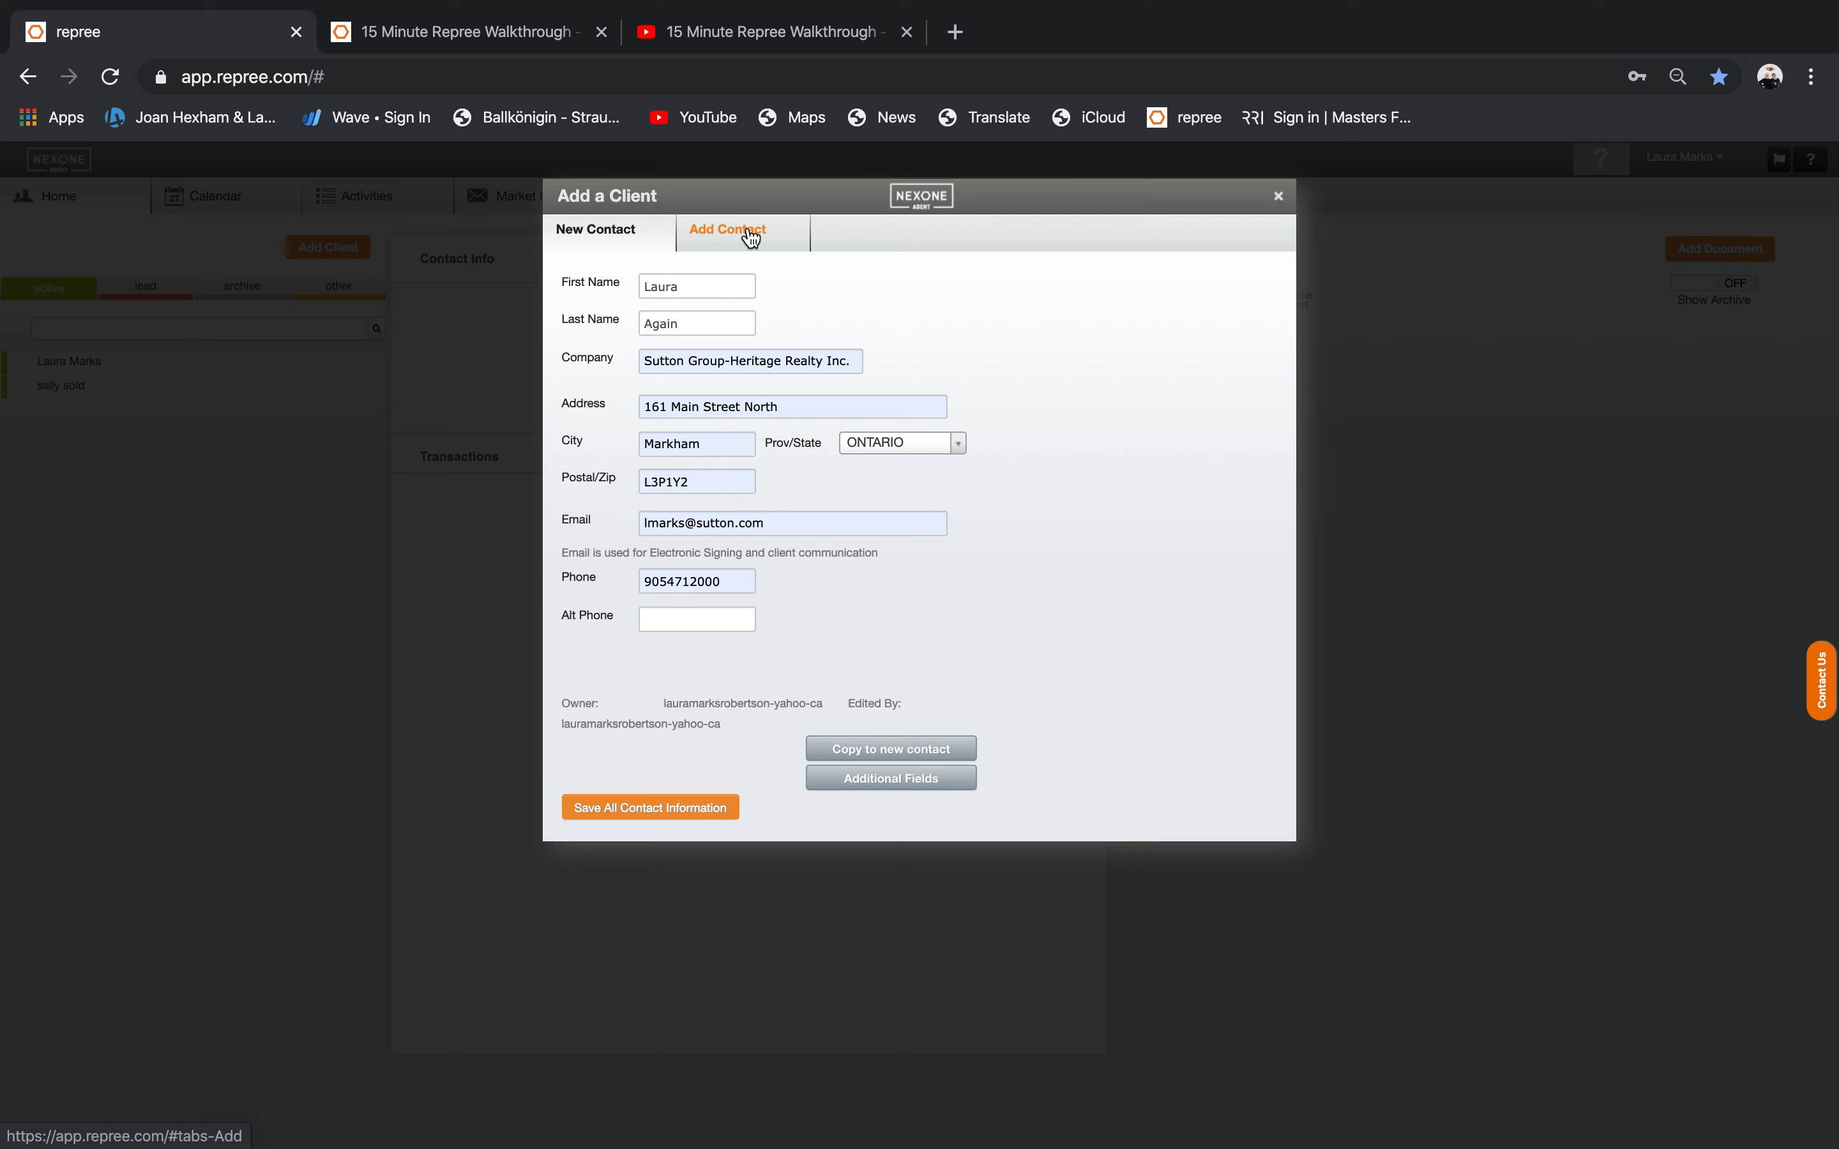
pyautogui.click(608, 810)
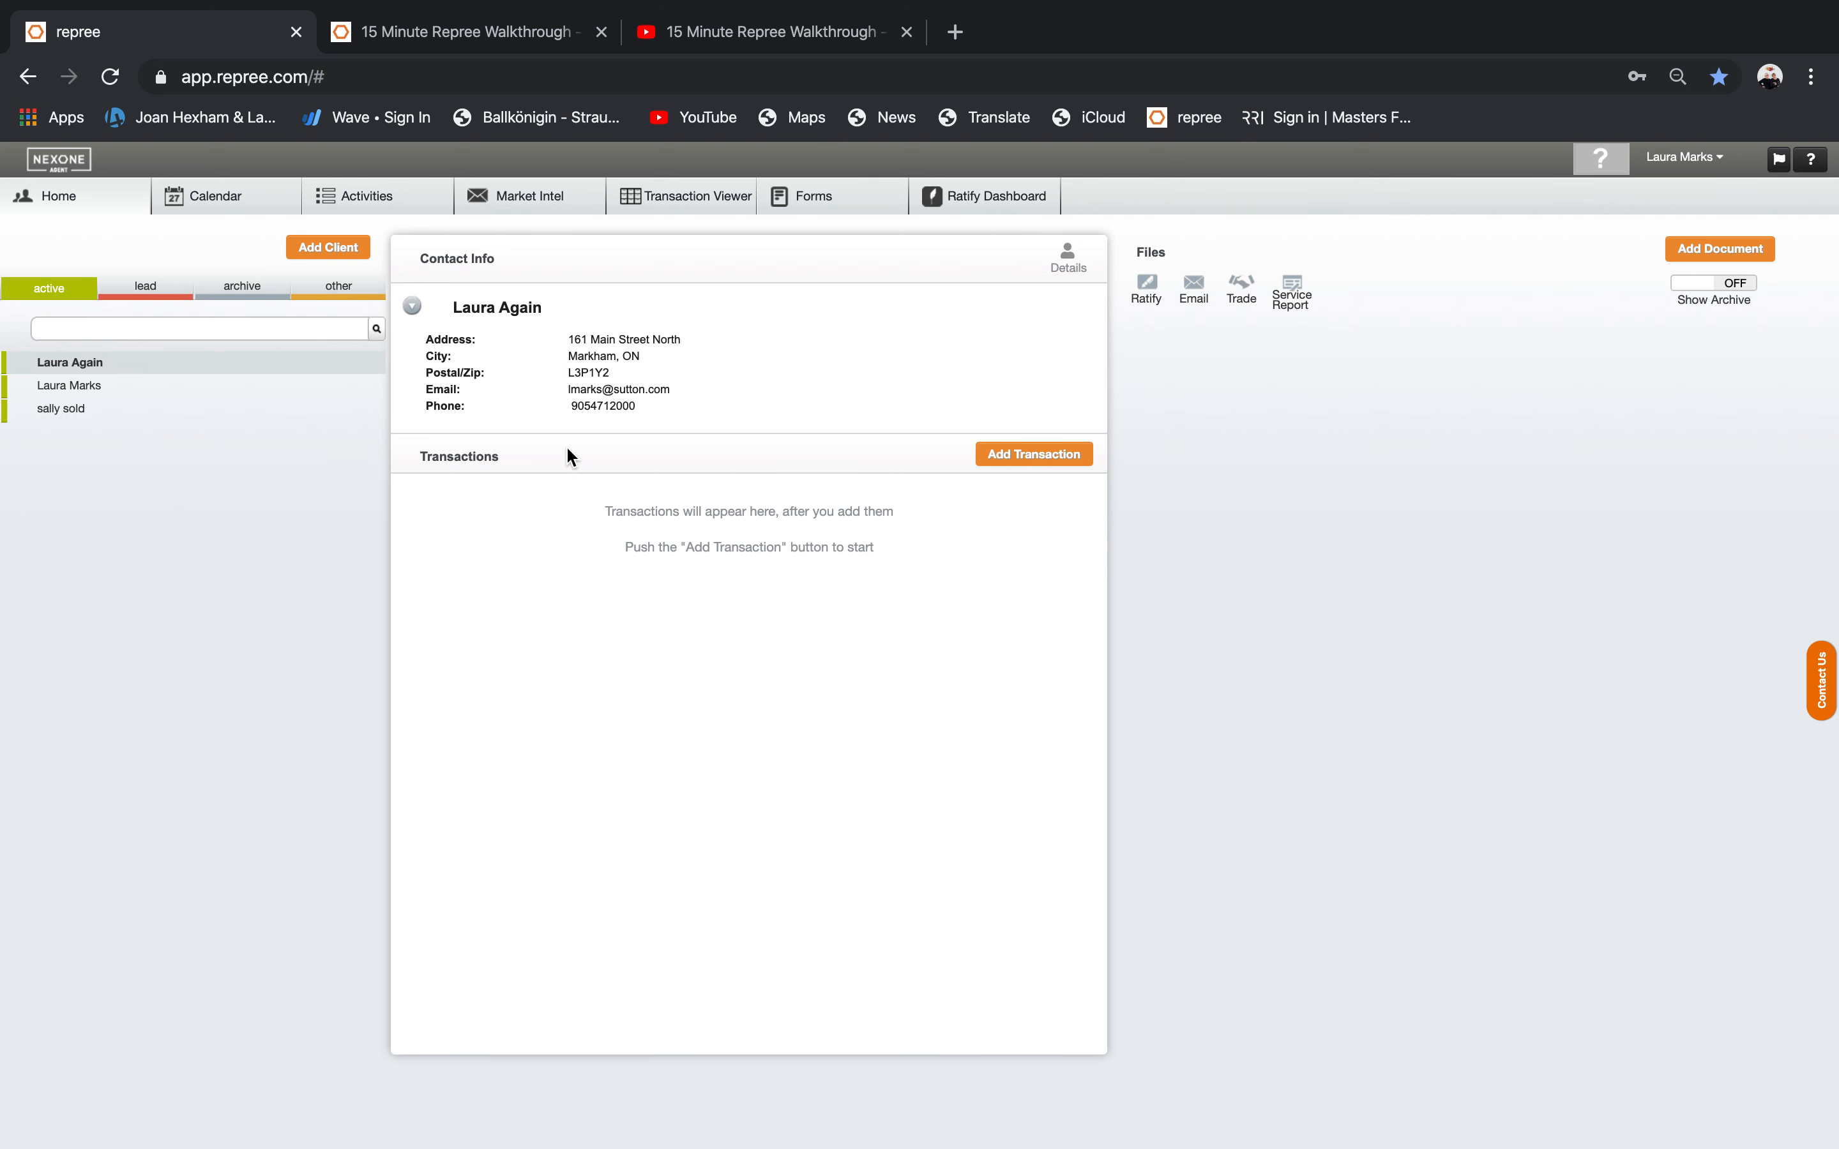
# Open and close the Edit Client dialog unchanged, then start a new transaction for the client.
pyautogui.moveTo(366, 369)
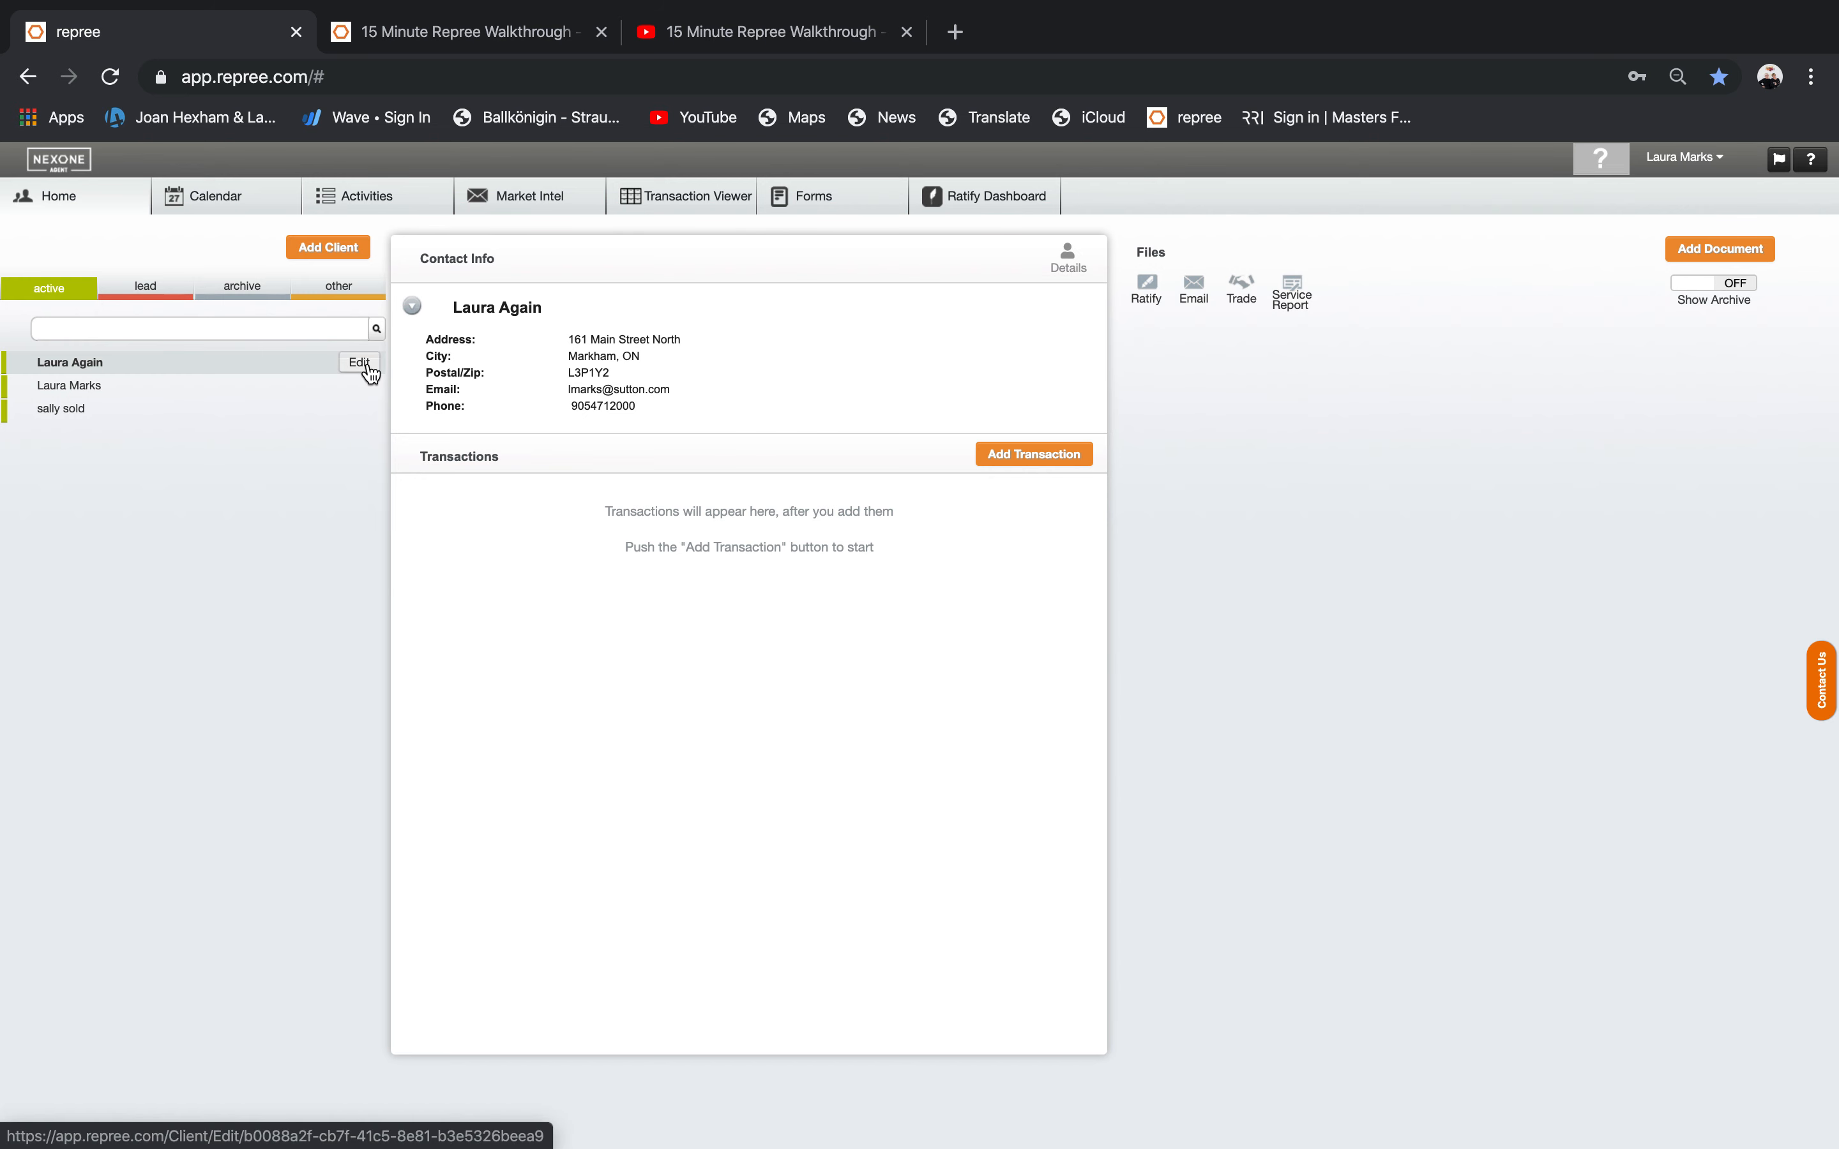
pyautogui.click(1068, 262)
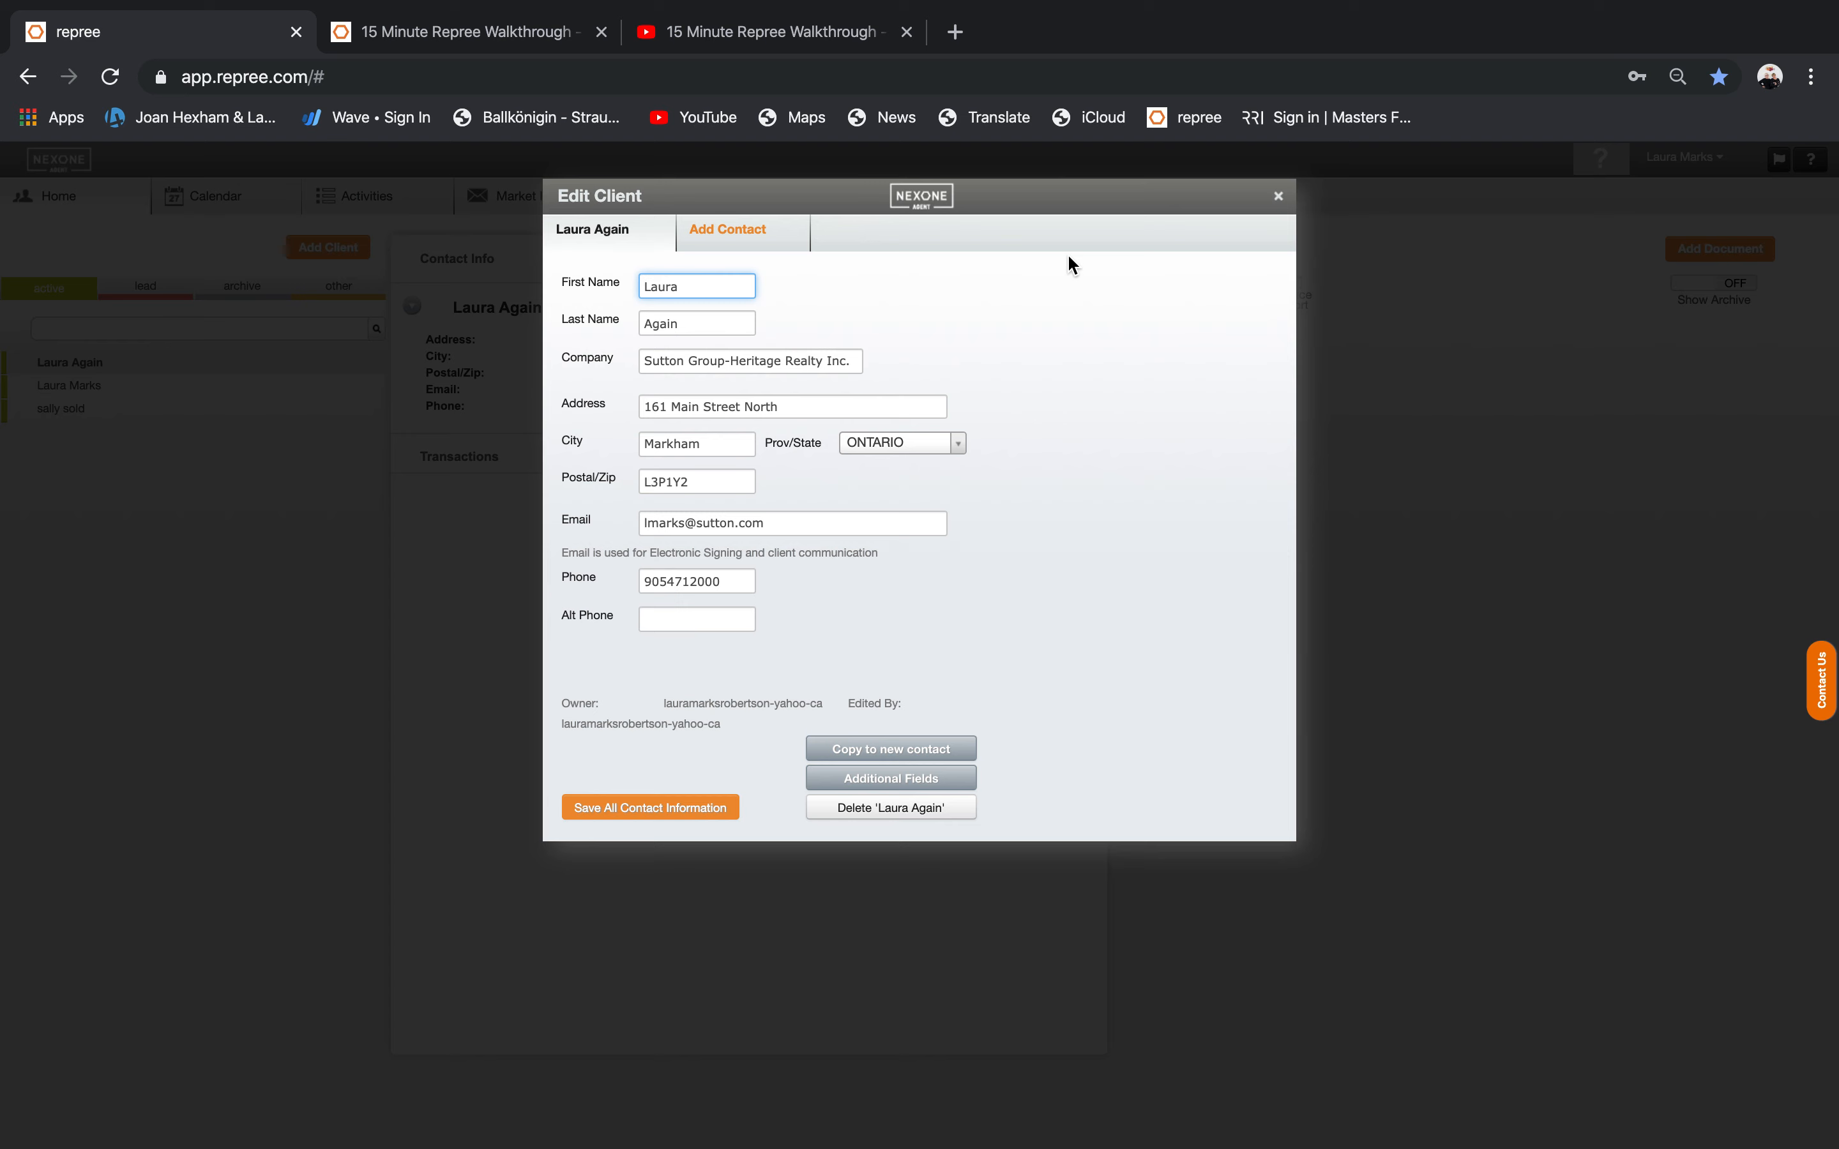
pyautogui.click(1279, 198)
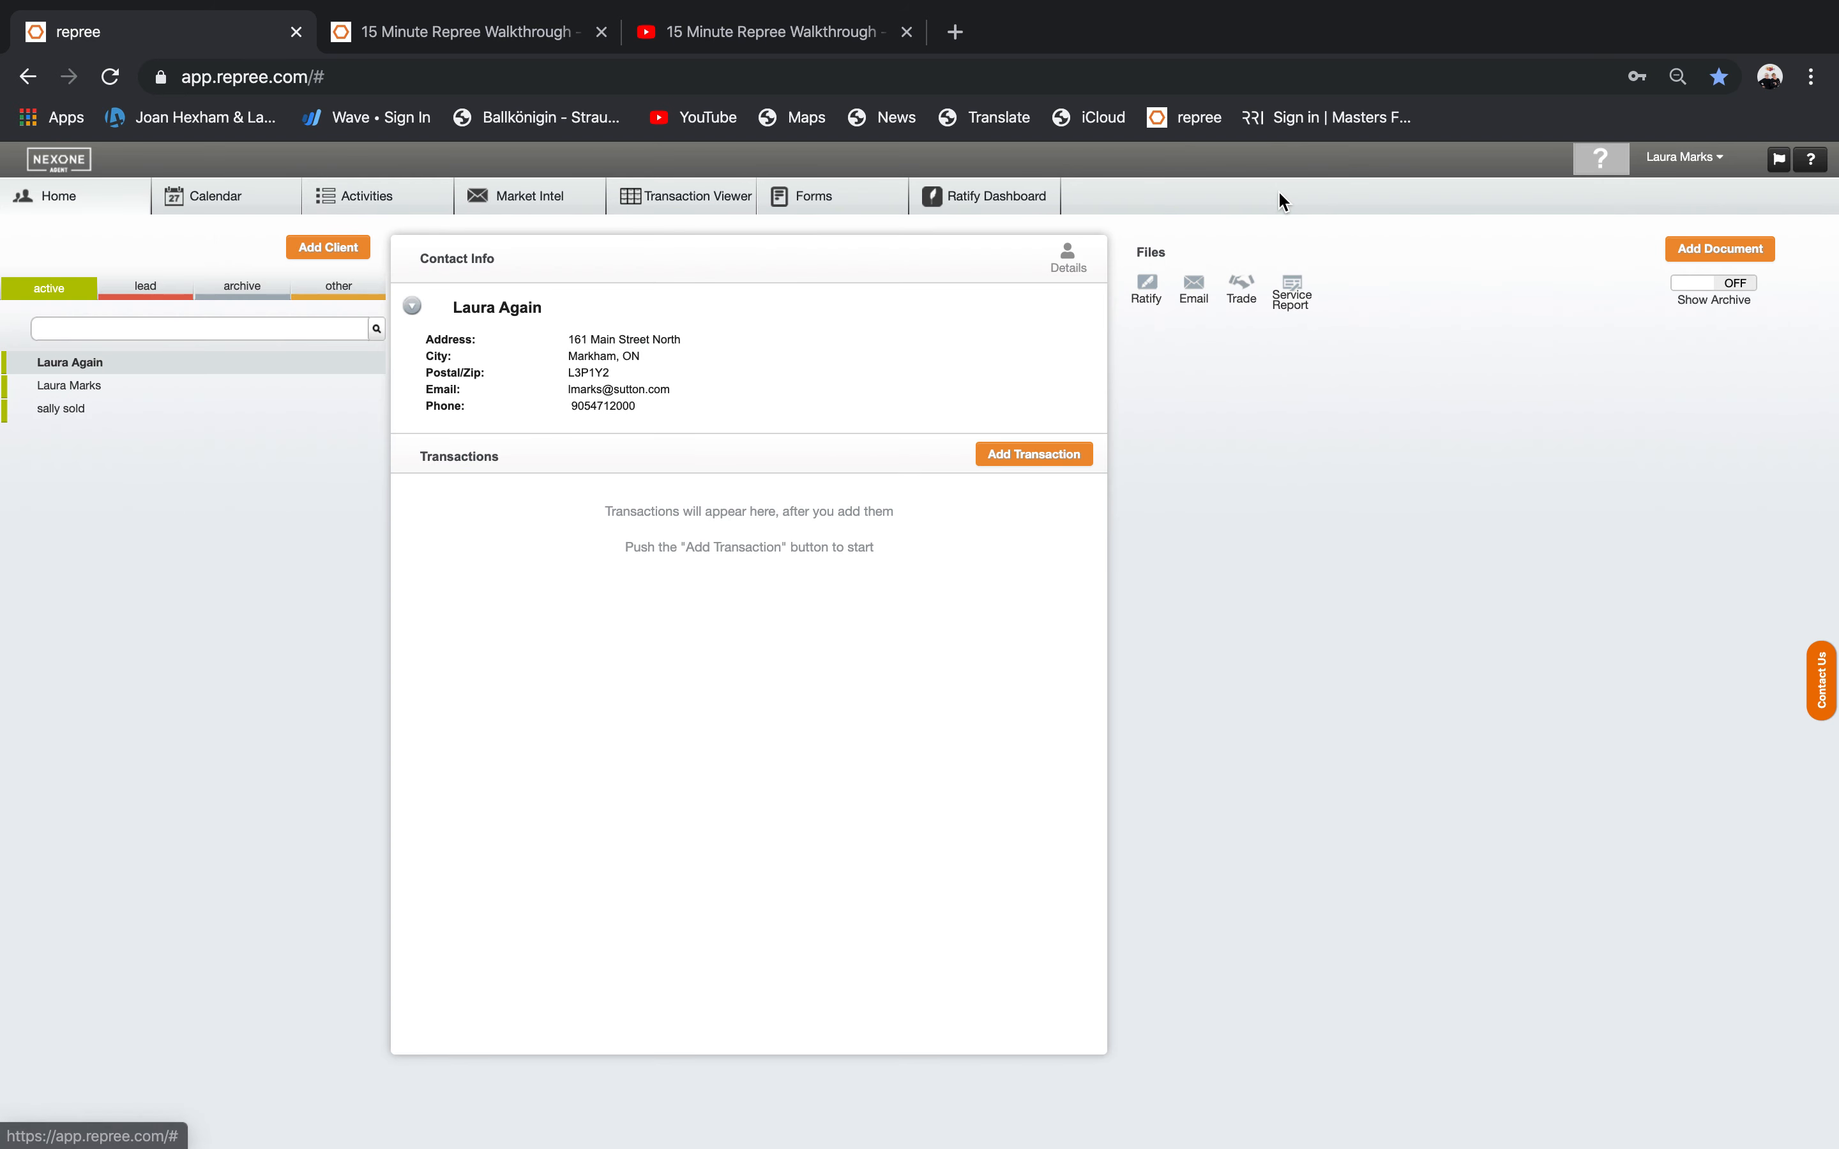
pyautogui.click(1007, 455)
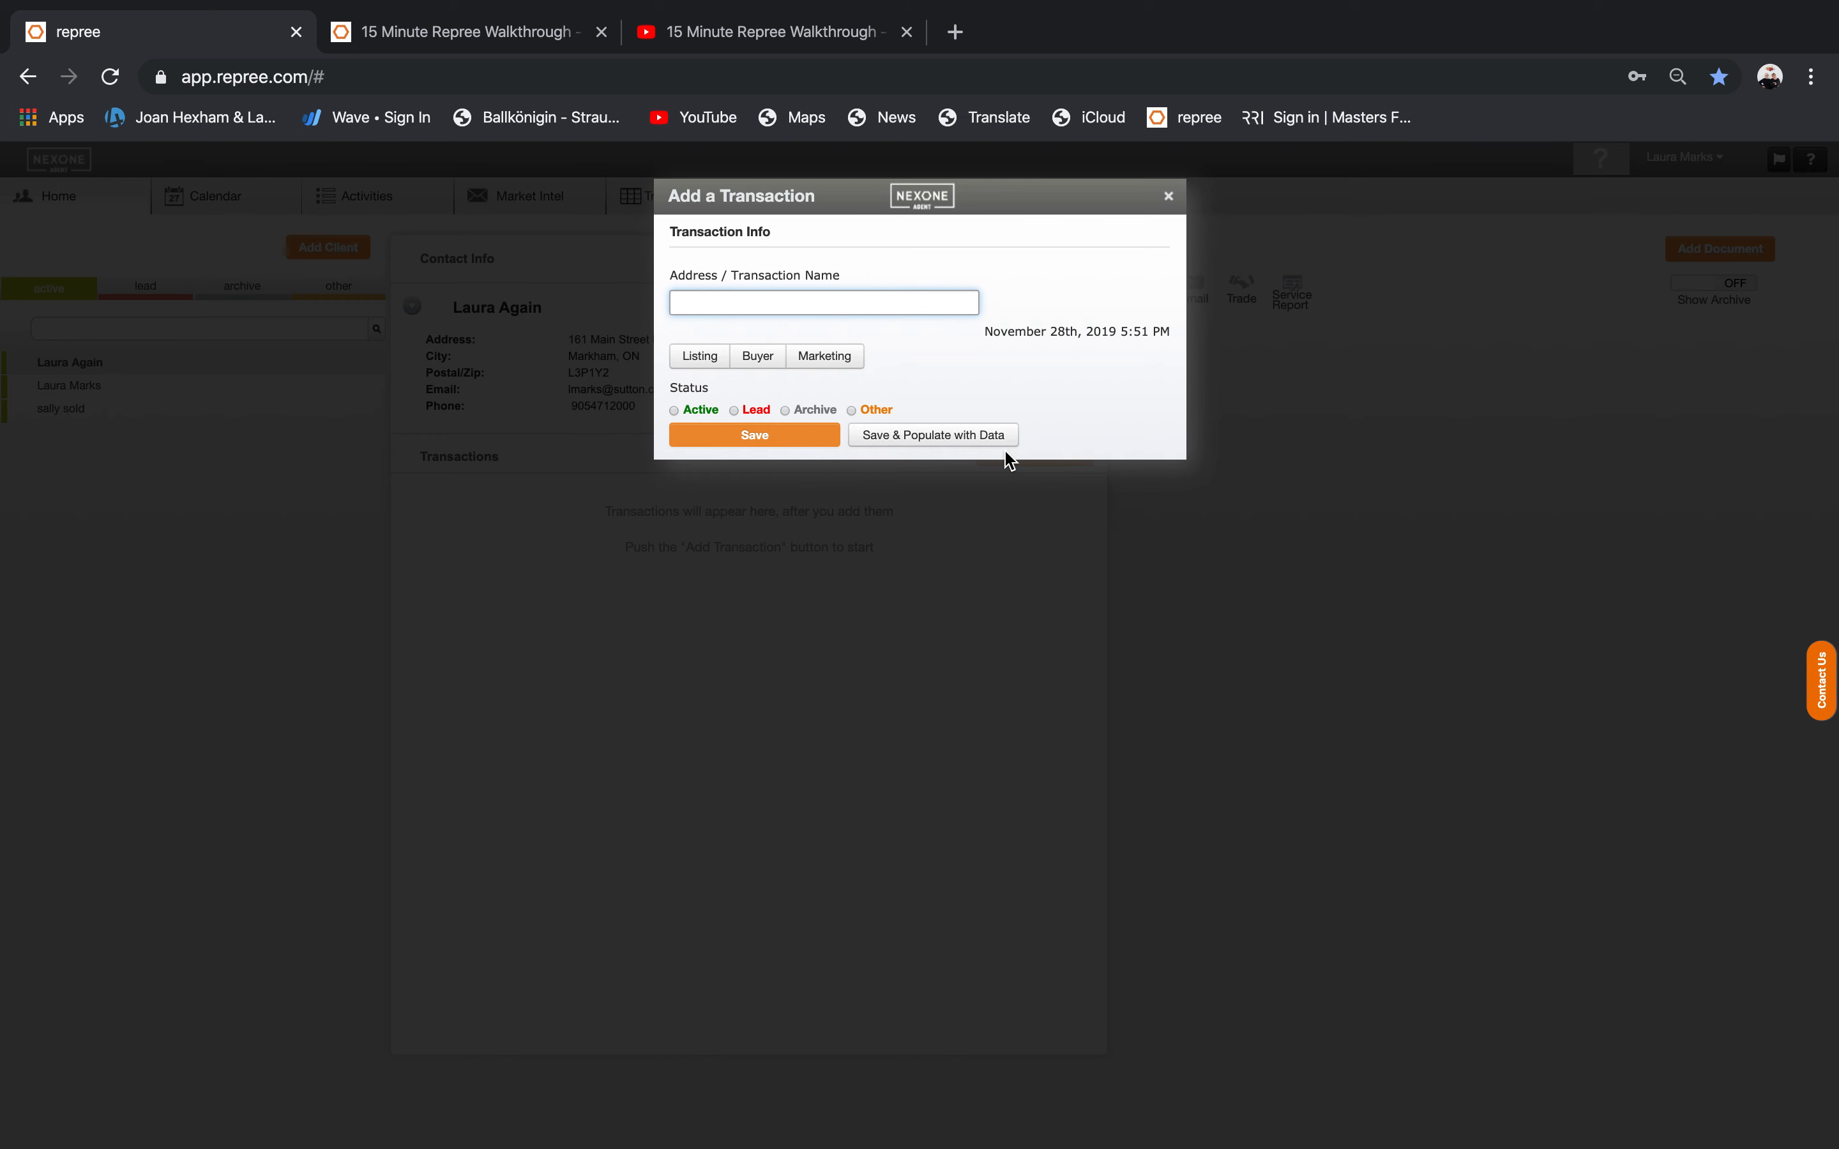
# Create the transaction '123 abc' as a Buyer deal and save it.
pyautogui.write('123')
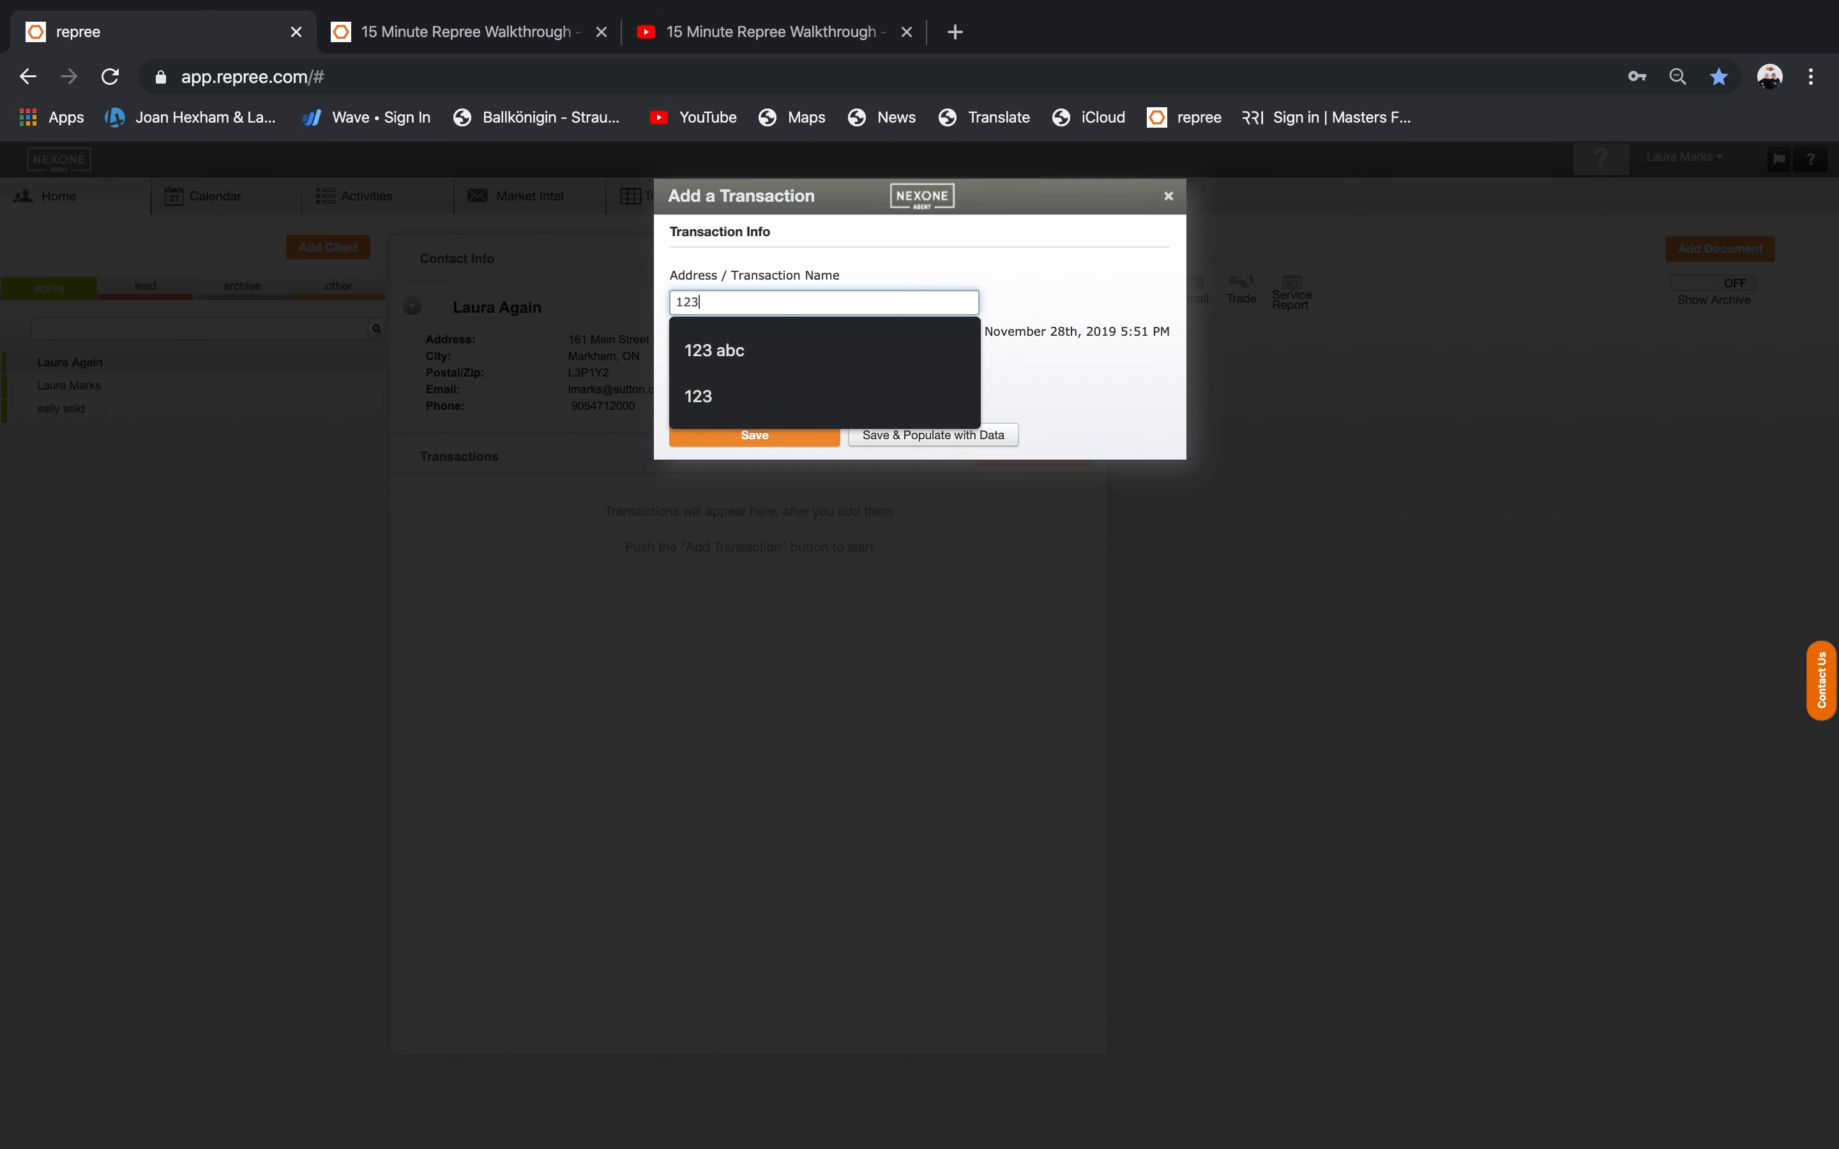
pyautogui.click(854, 375)
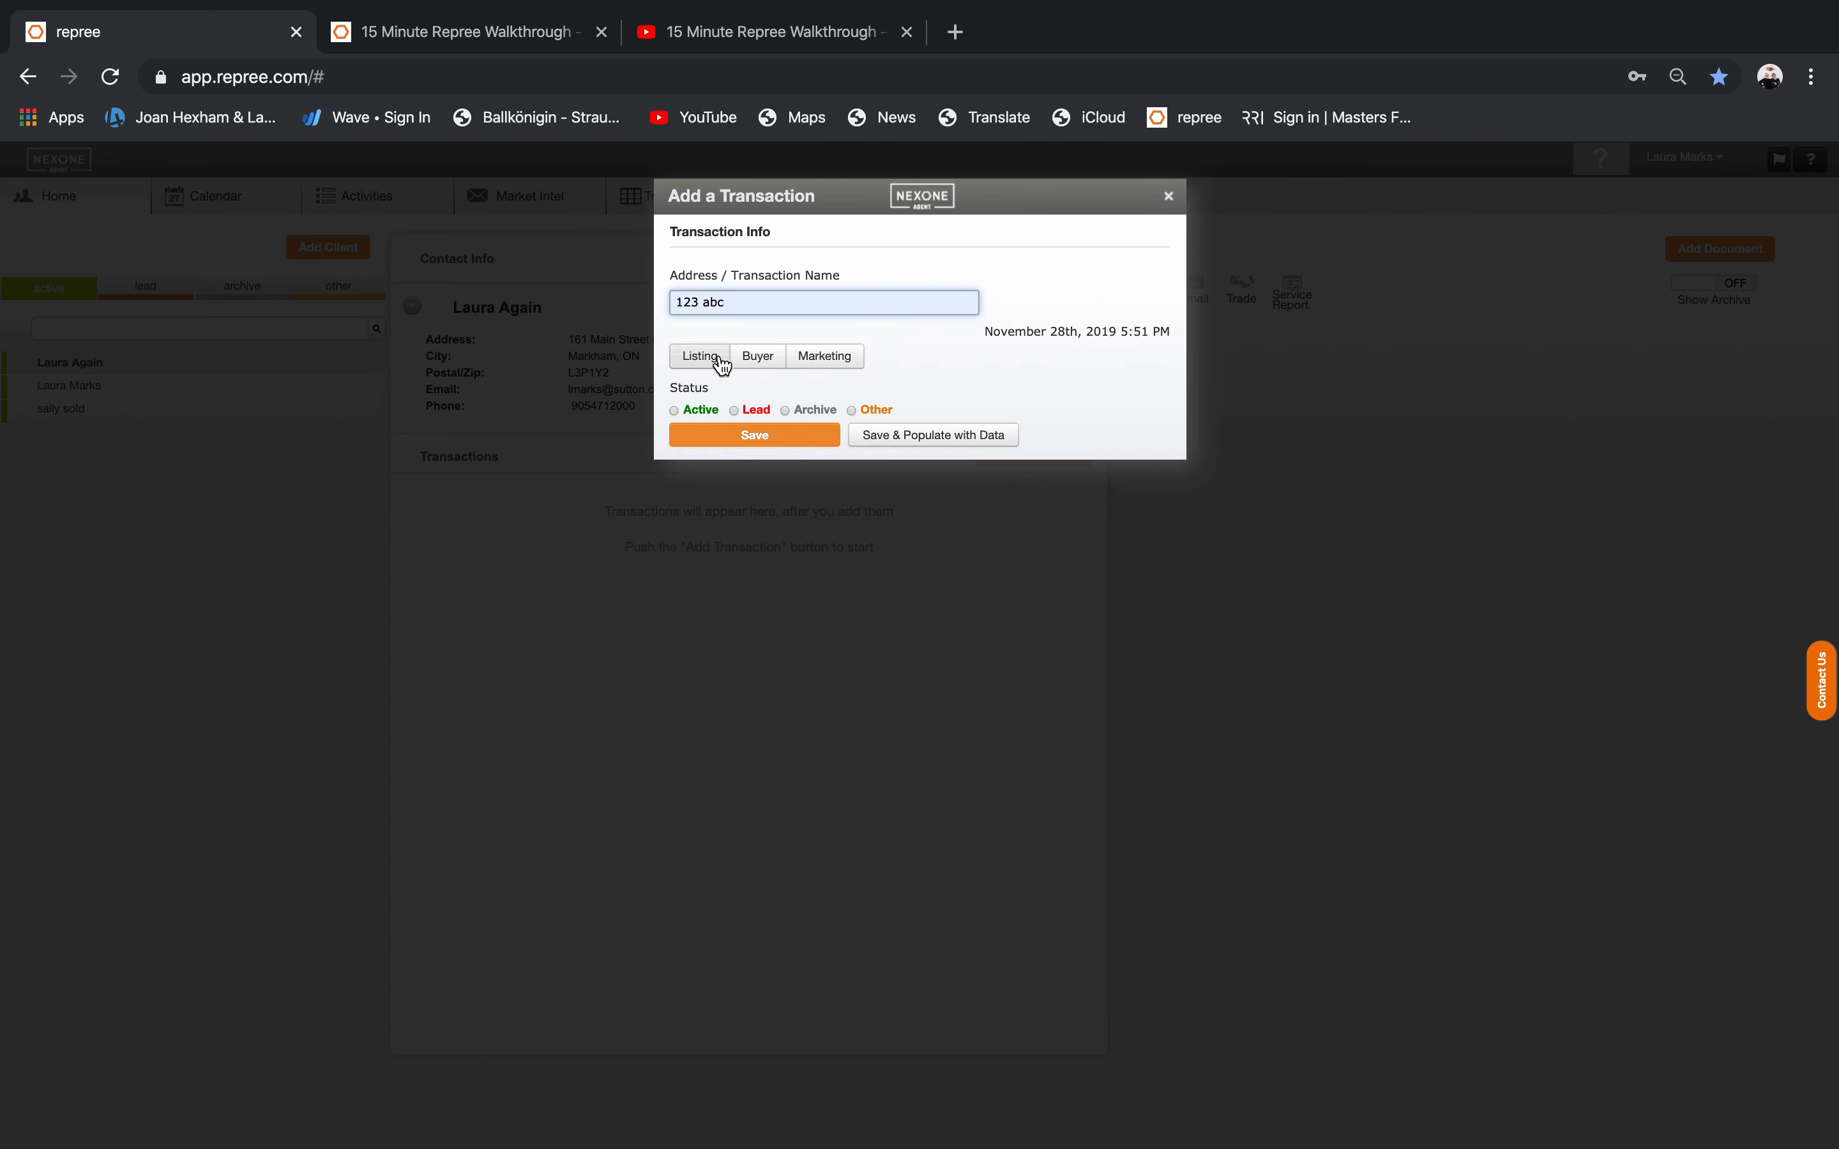
pyautogui.click(762, 358)
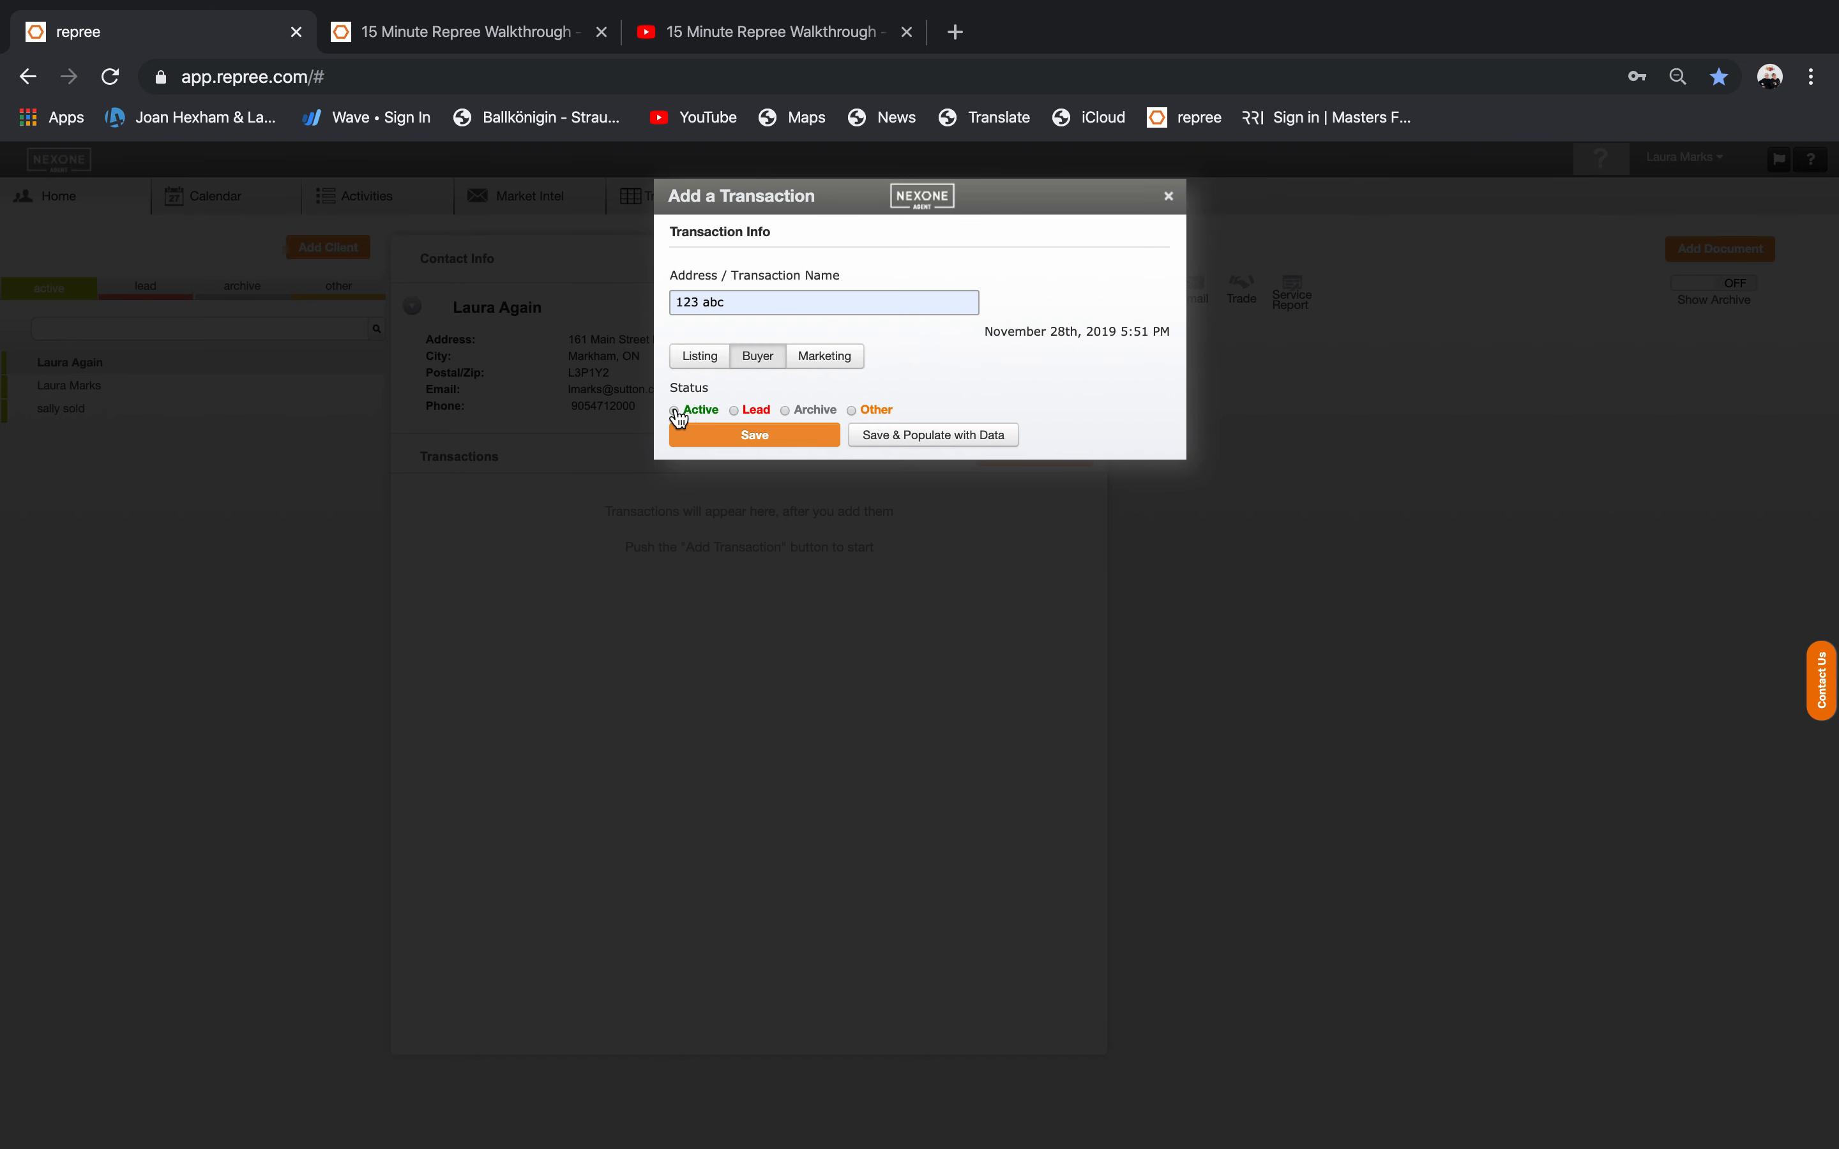
pyautogui.click(726, 438)
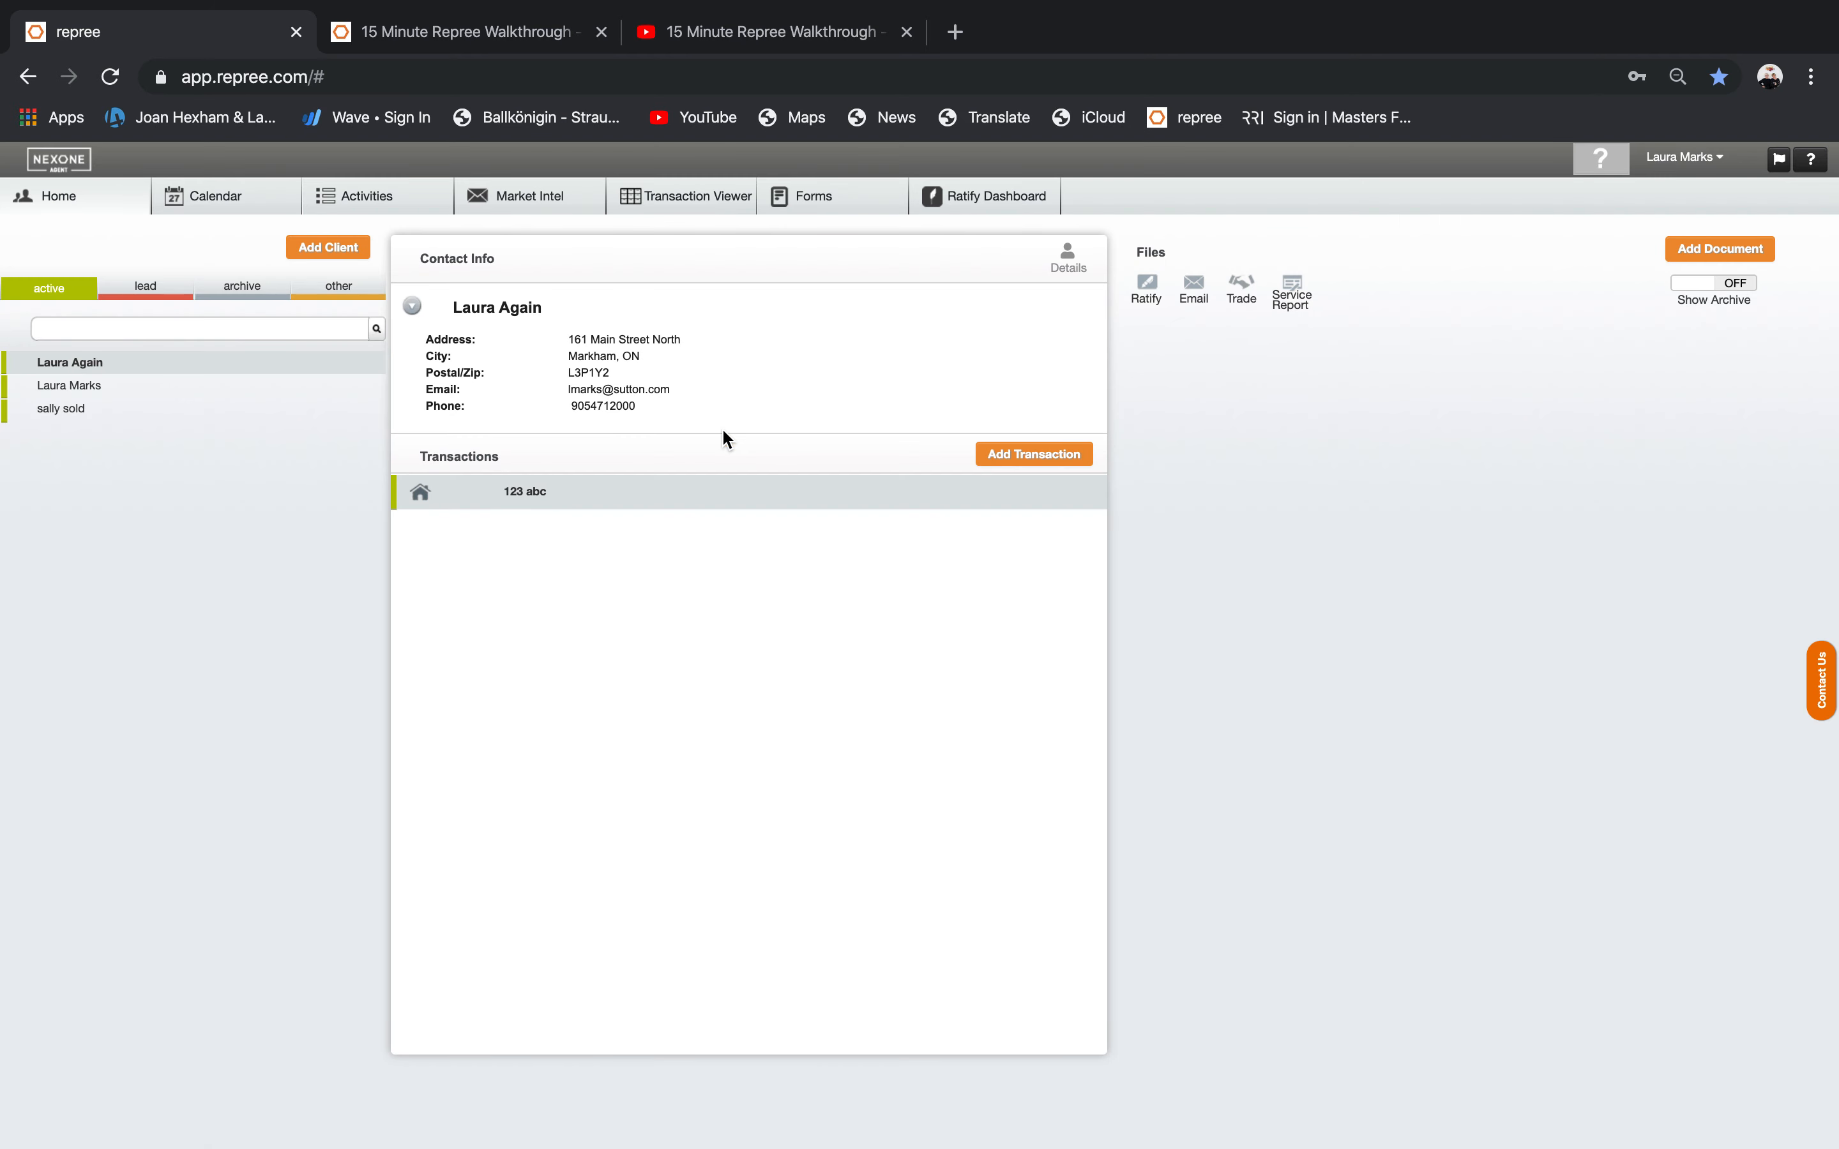
# Re-save the 123 abc transaction from its Info details and close the panel.
pyautogui.moveTo(517, 497)
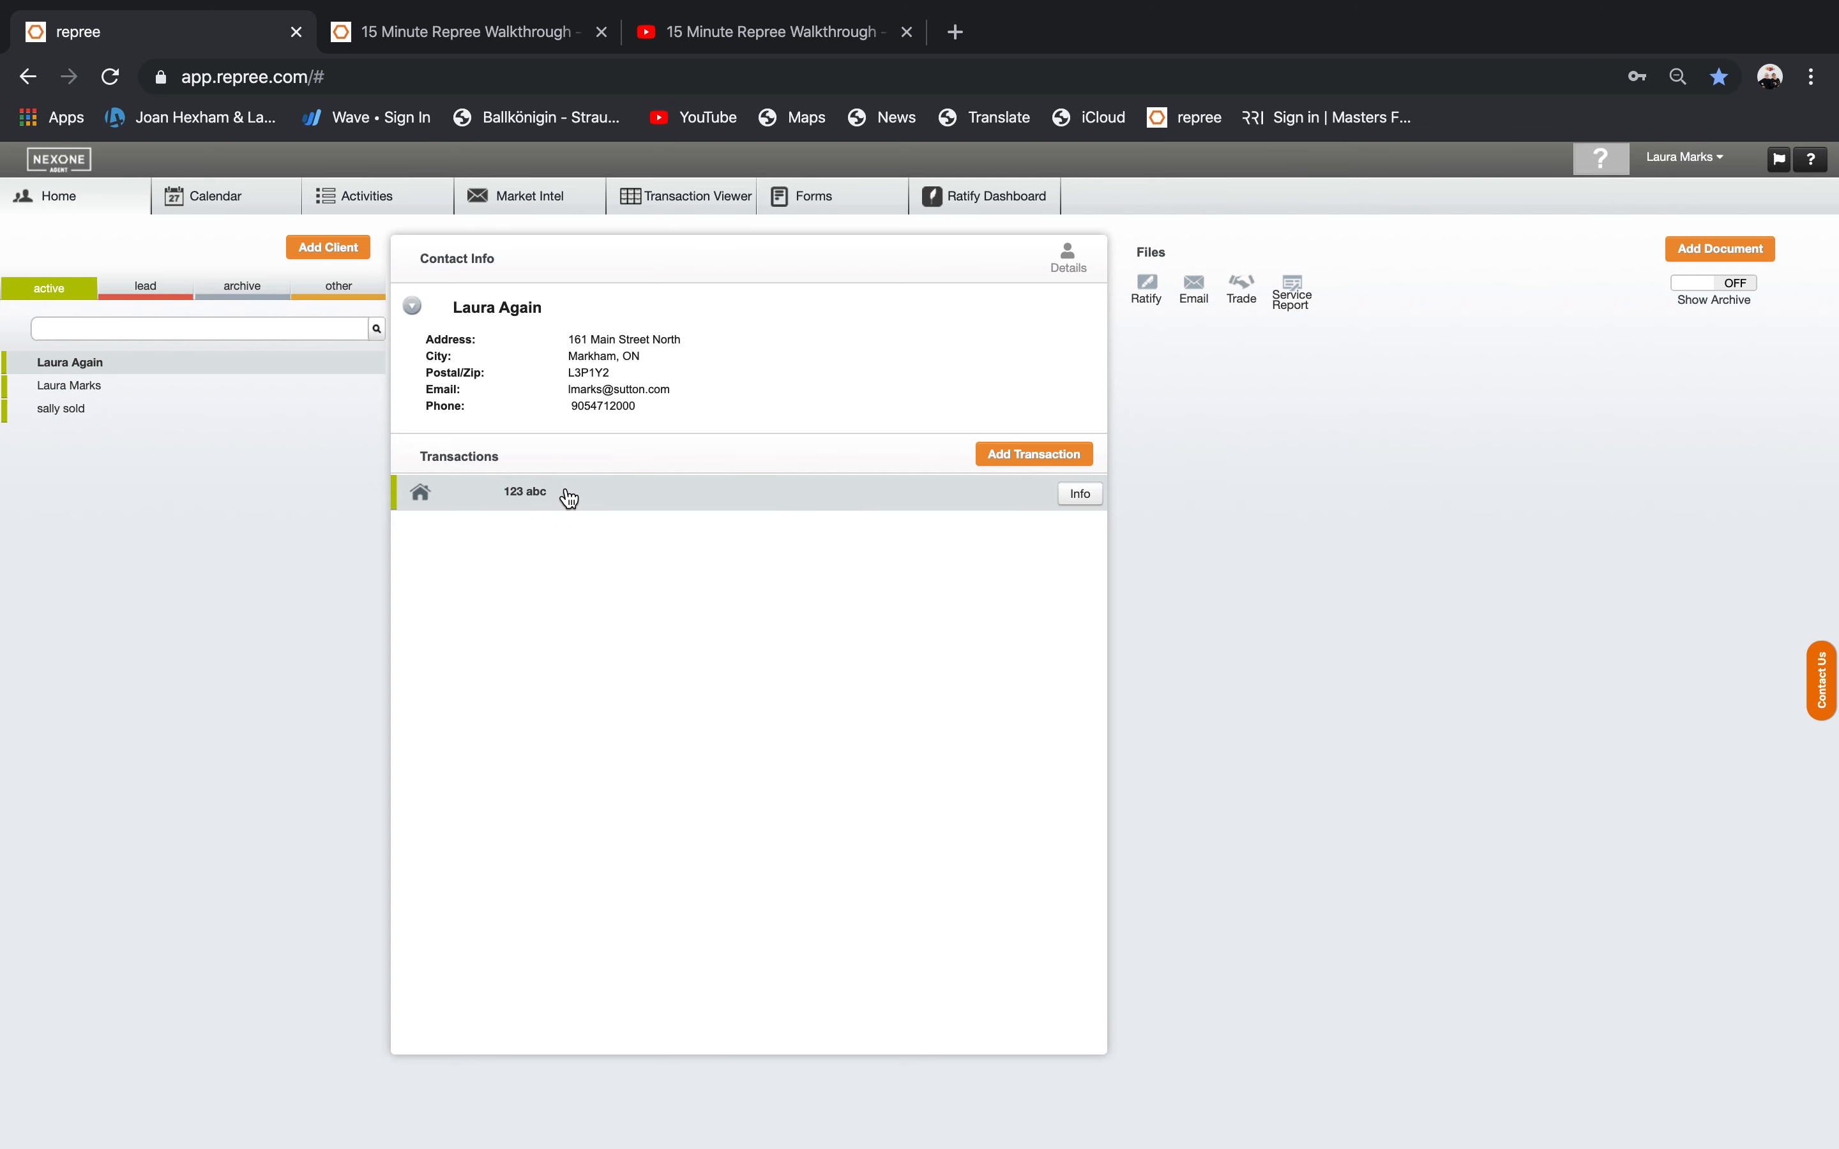
pyautogui.click(1080, 494)
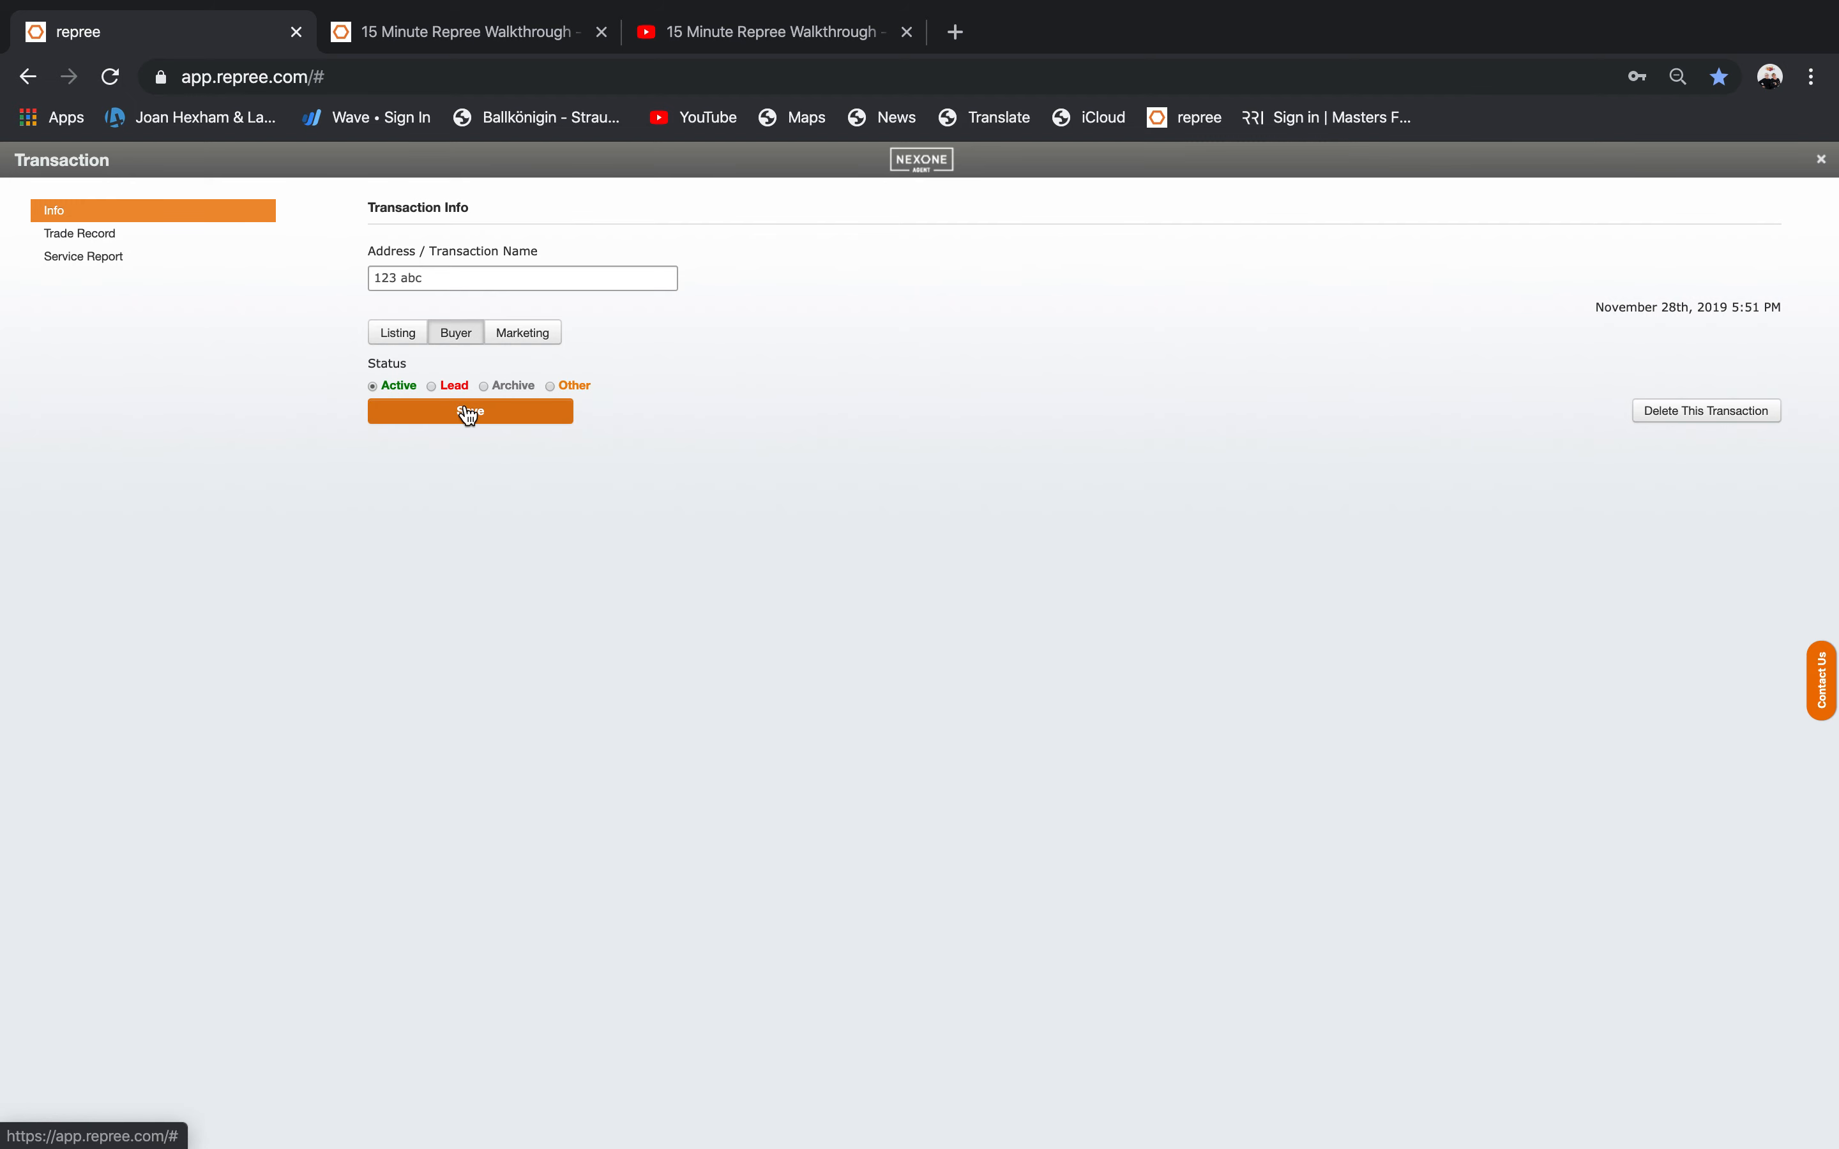
pyautogui.click(536, 420)
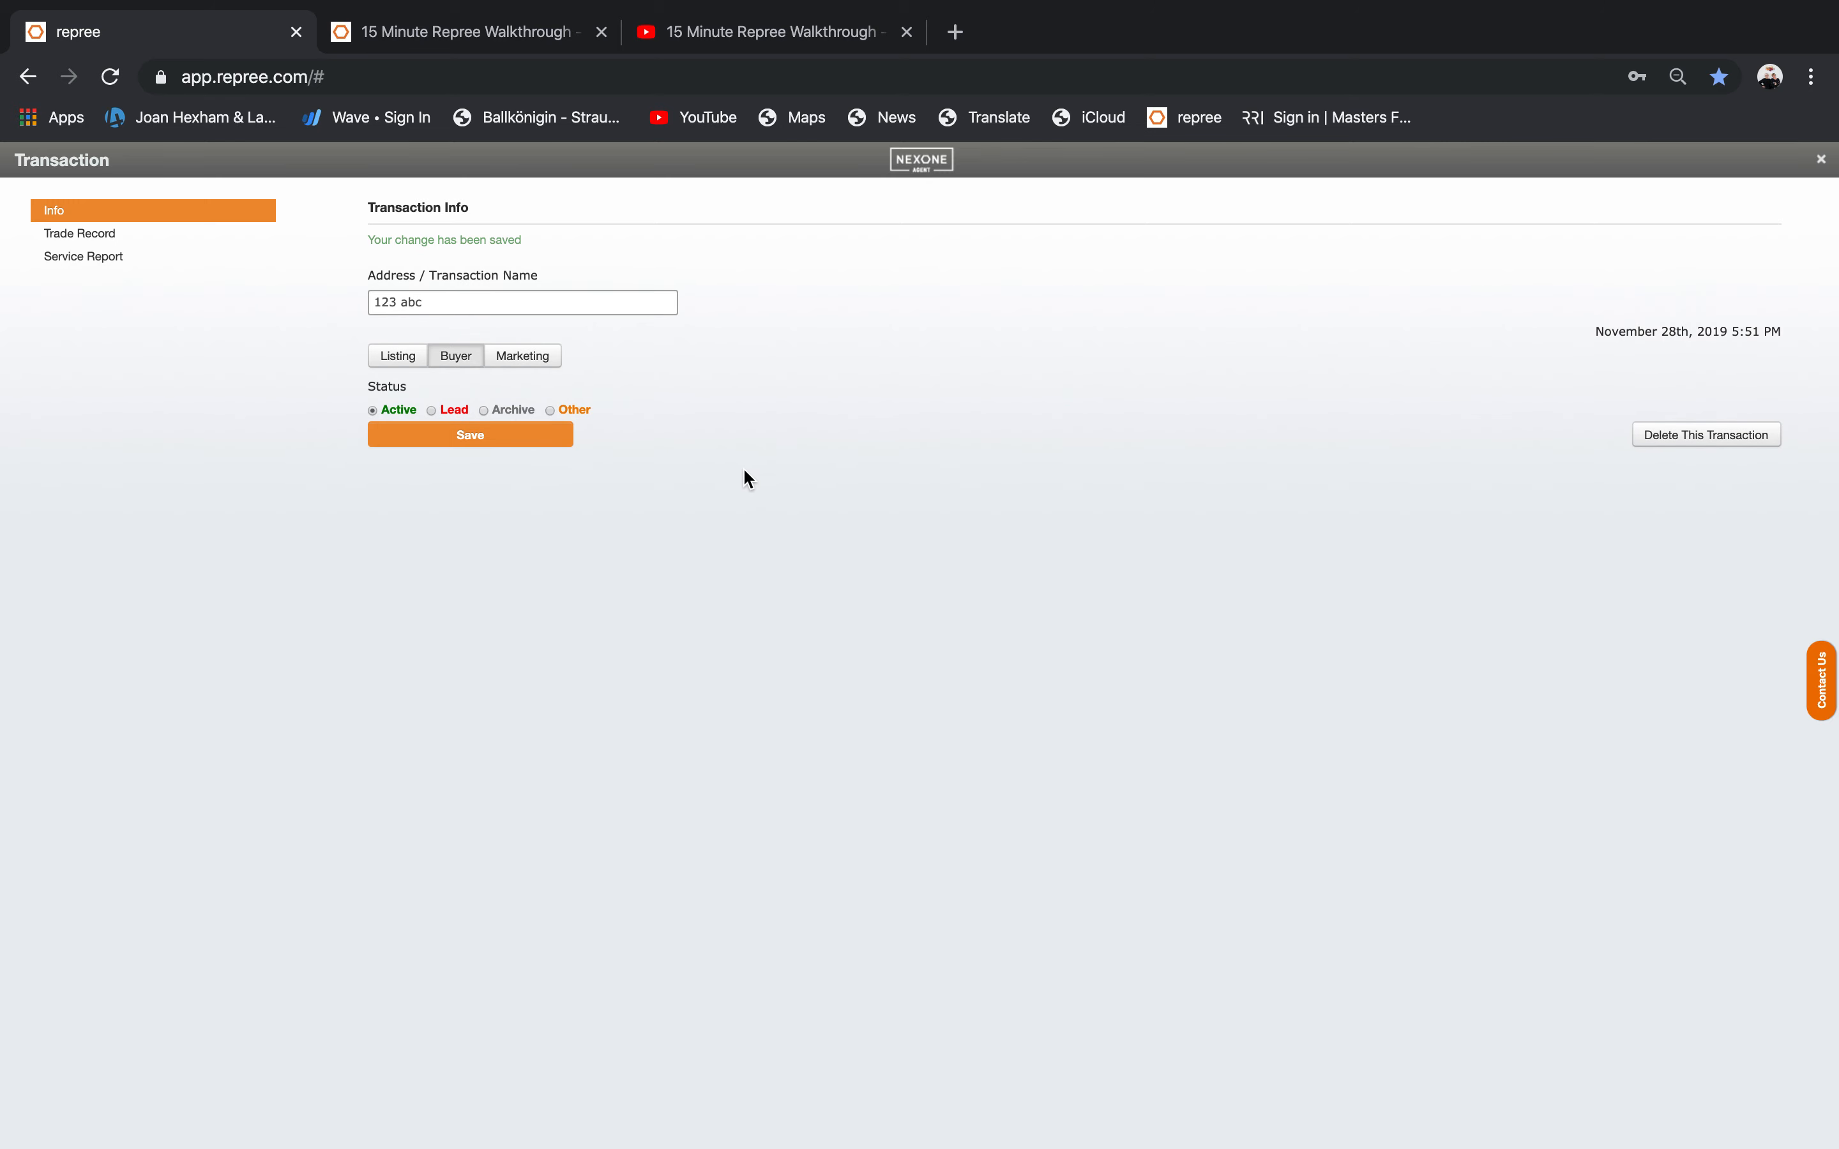
pyautogui.click(1821, 159)
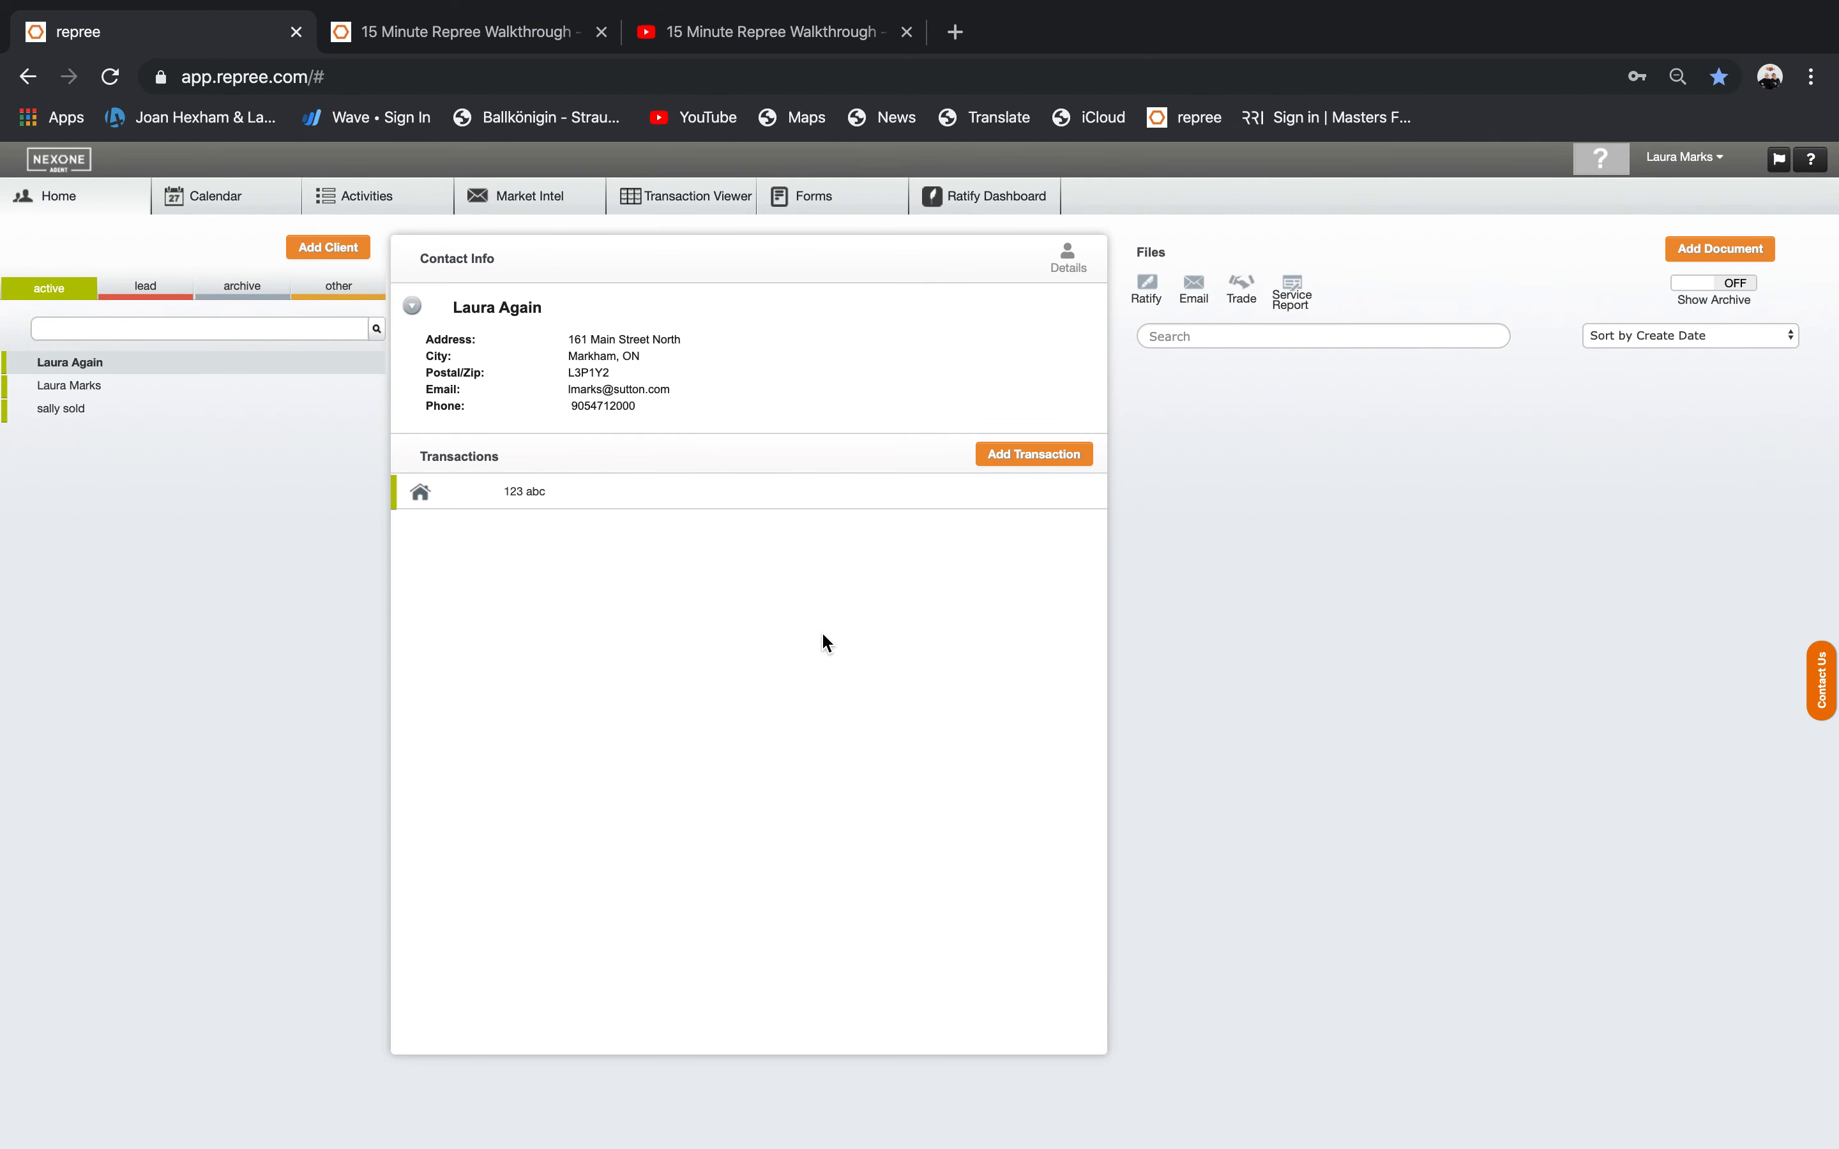
# Open the OREA forms library through Add Document's Launch Forms.
pyautogui.moveTo(752, 499)
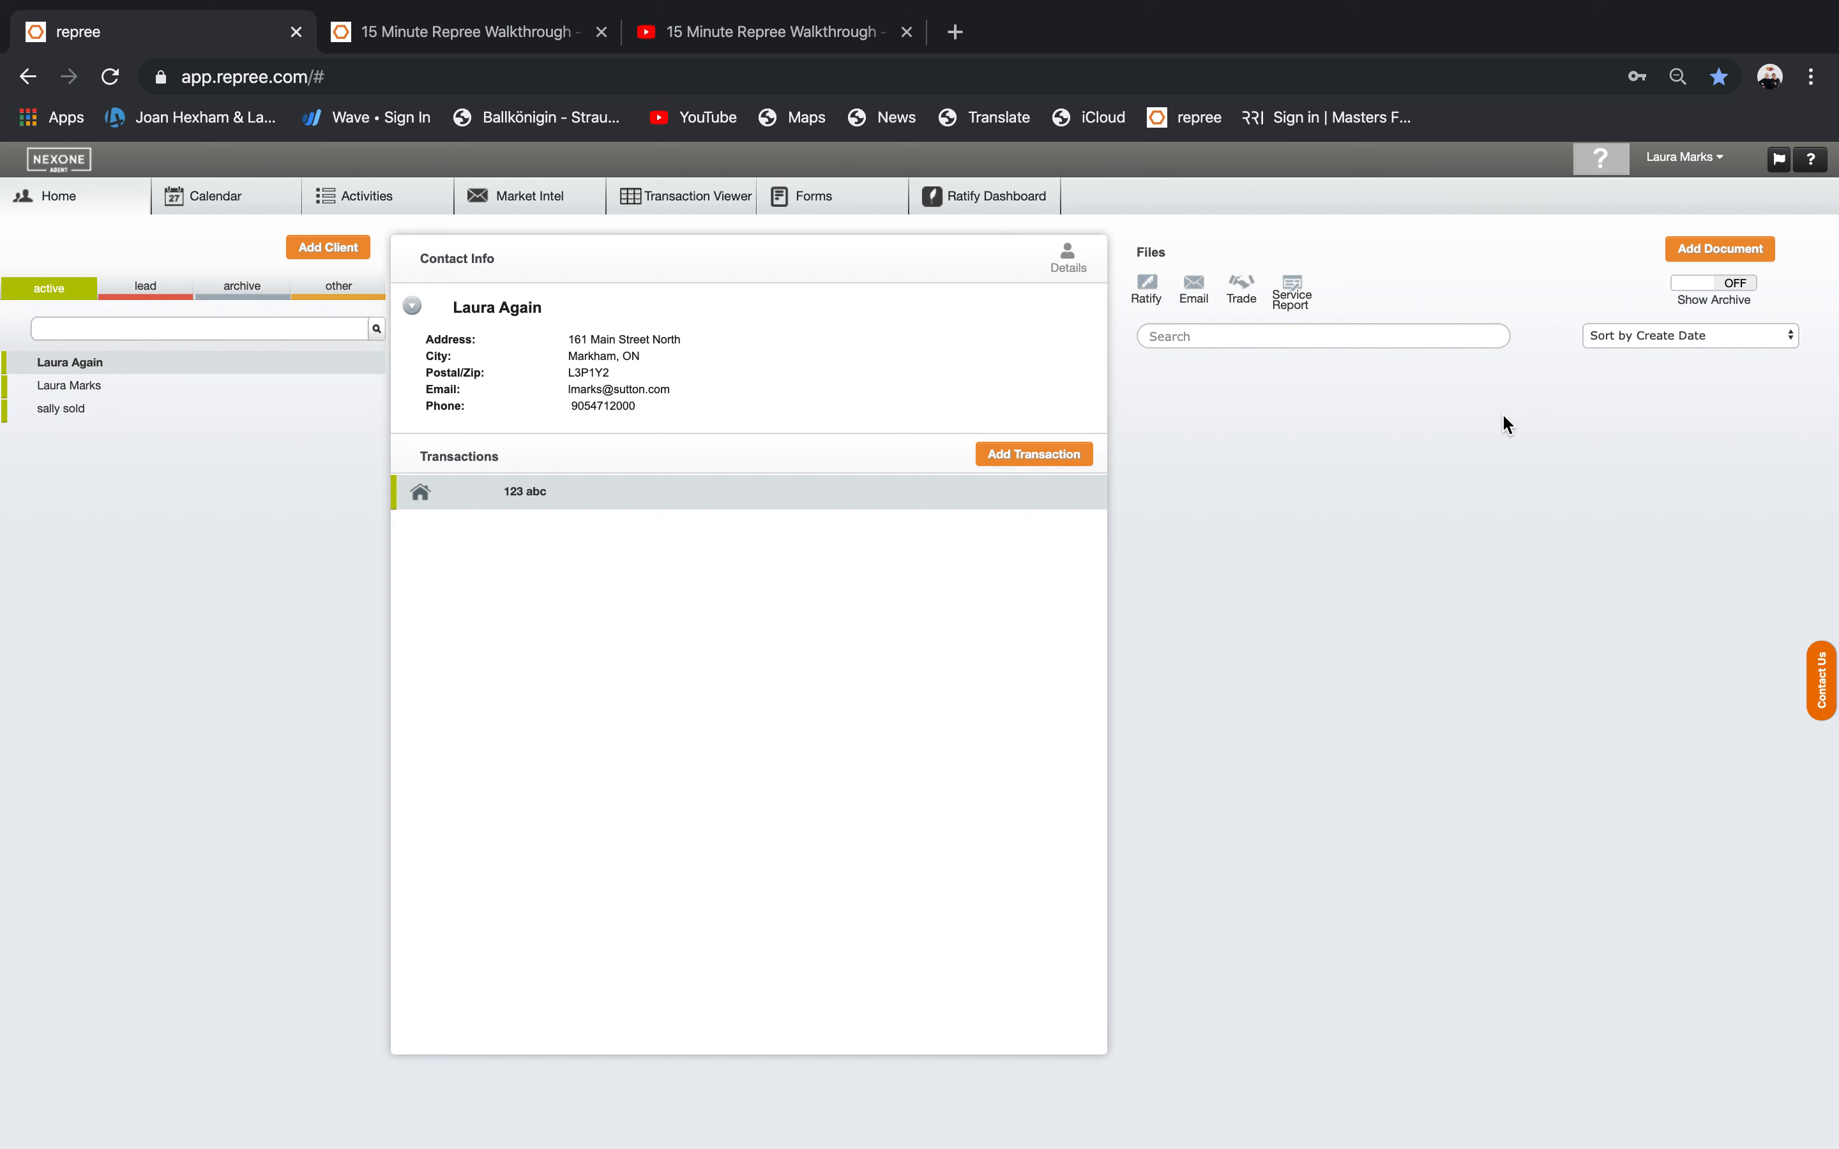
pyautogui.click(1700, 249)
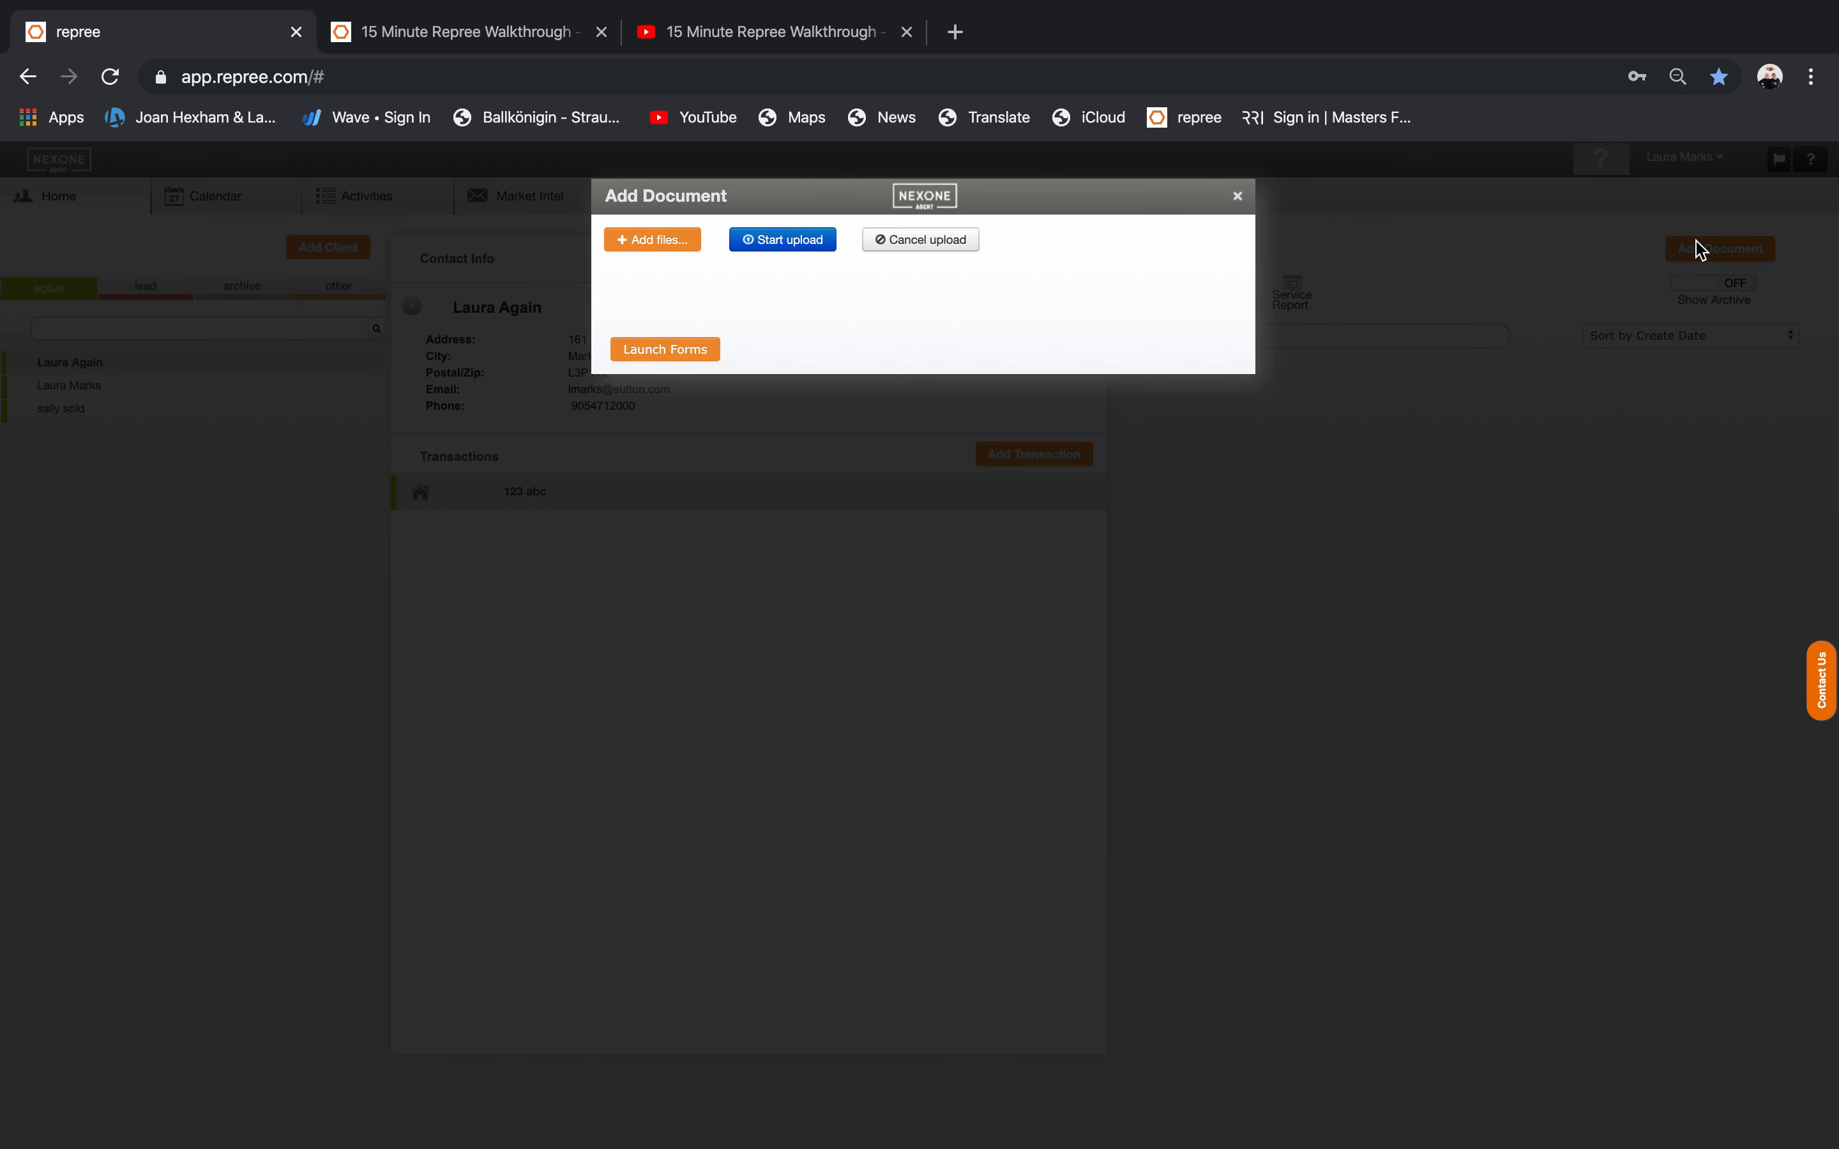
pyautogui.click(666, 349)
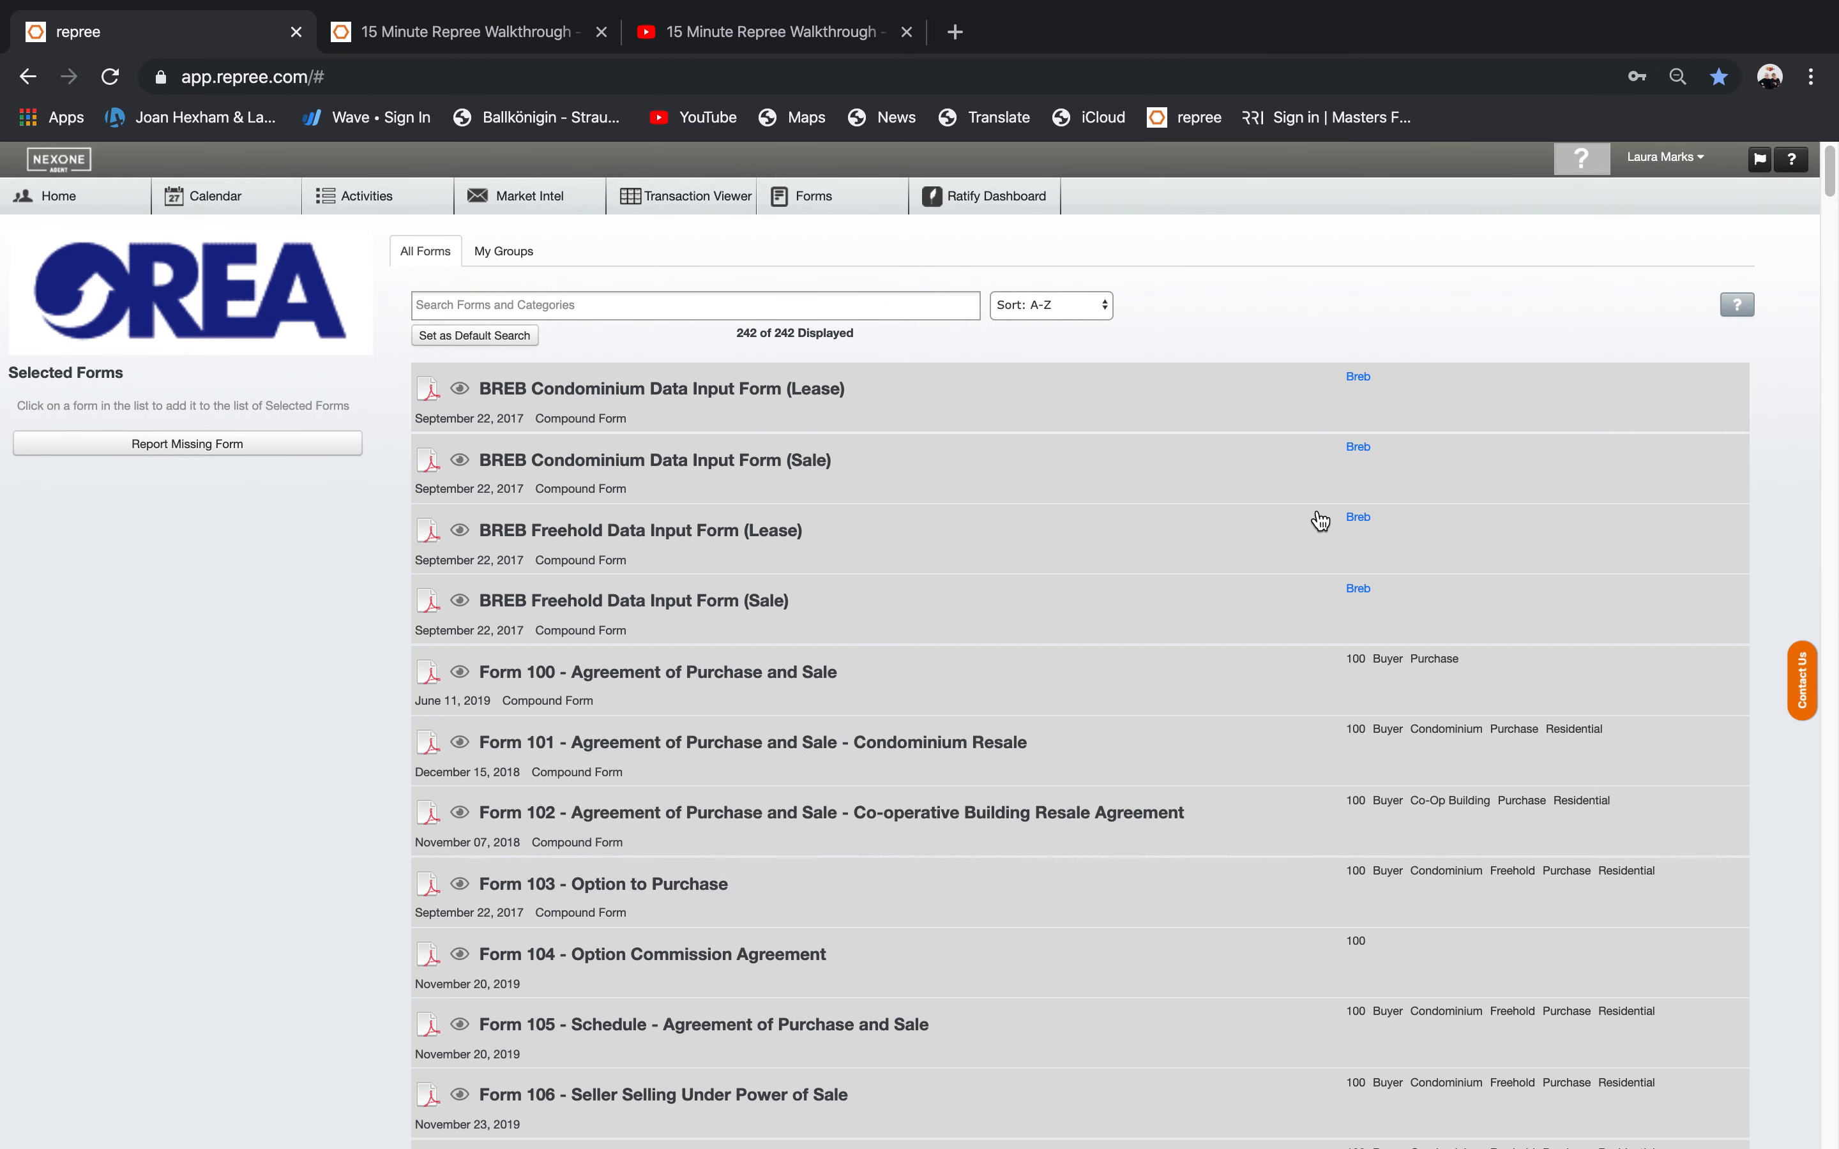
# Filter the forms to the Condominium category, then remove that filter.
pyautogui.moveTo(1831, 182)
pyautogui.mouseDown()
pyautogui.moveTo(1835, 586)
pyautogui.moveTo(1836, 164)
pyautogui.mouseUp()
pyautogui.click(493, 304)
pyautogui.click(493, 305)
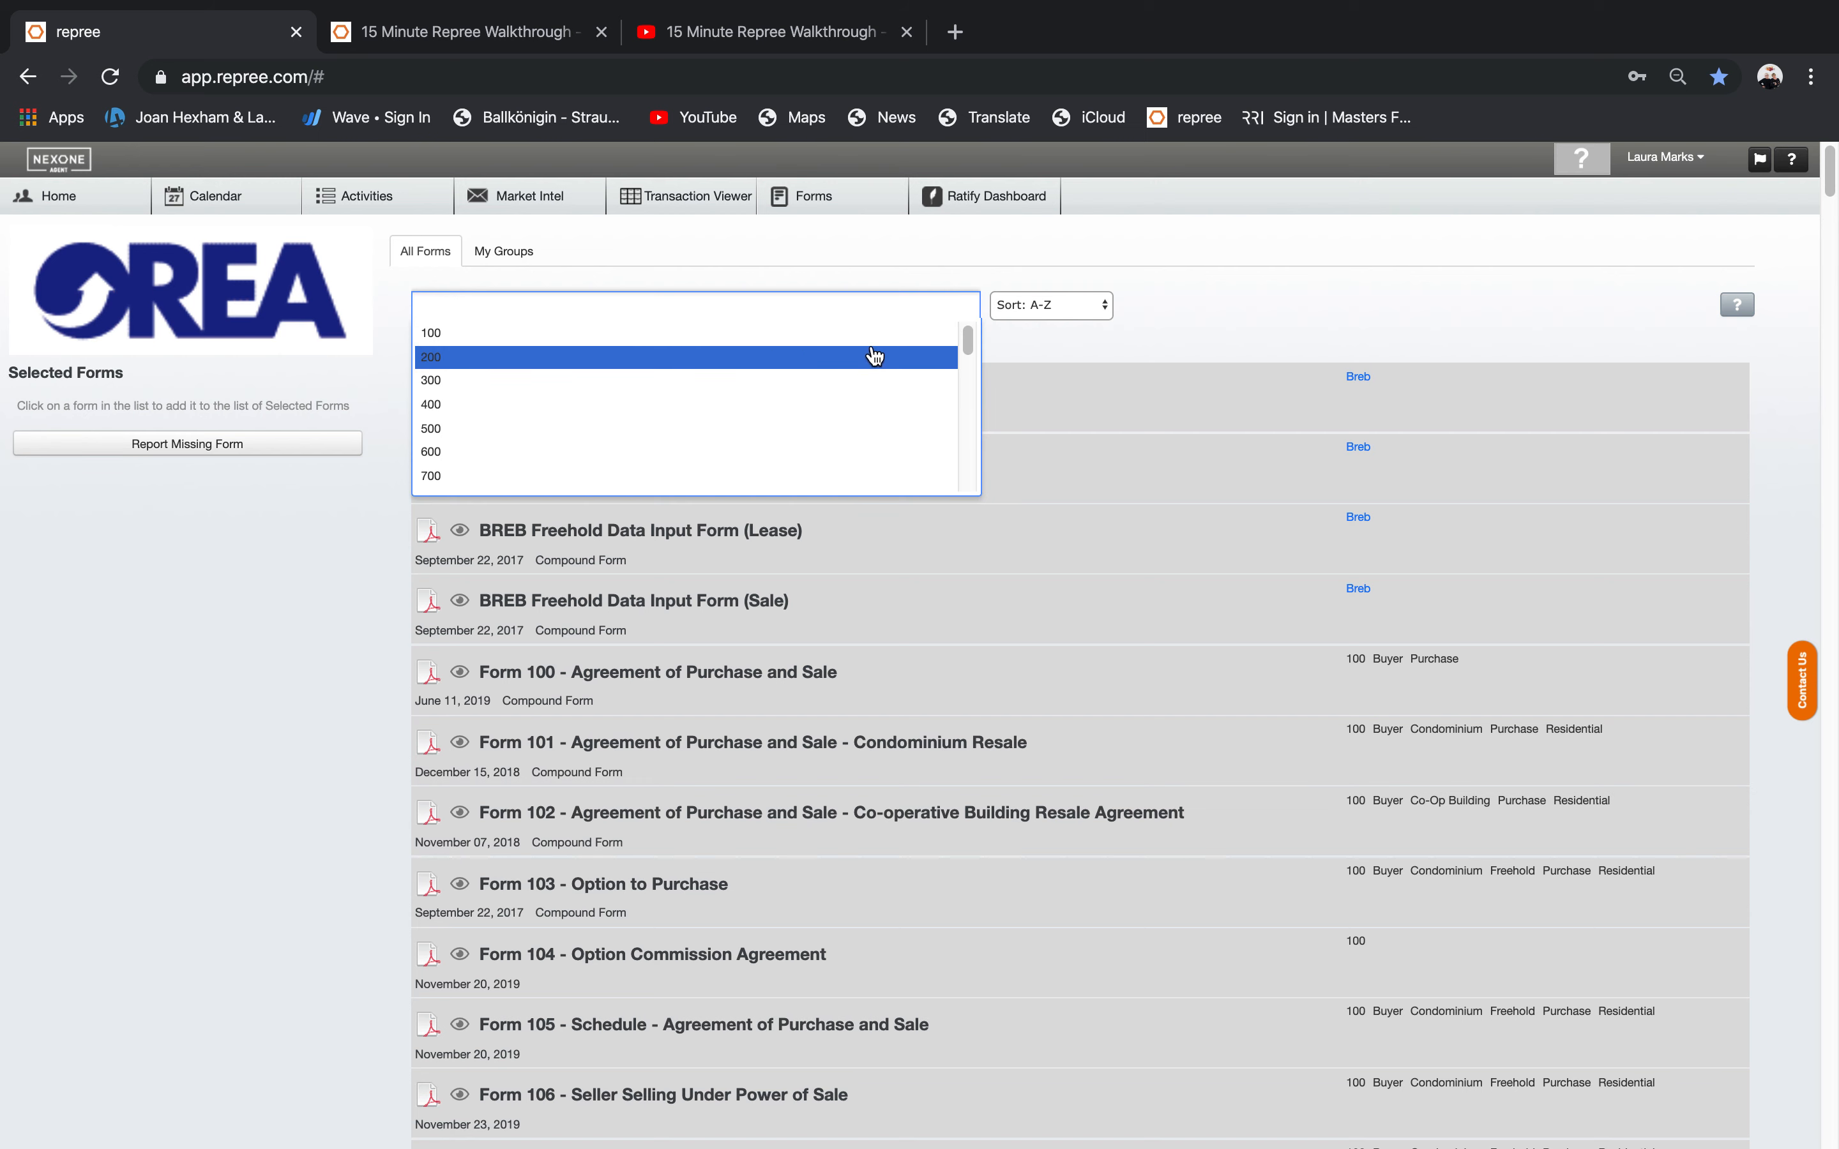
pyautogui.moveTo(968, 350); pyautogui.dragTo(971, 395)
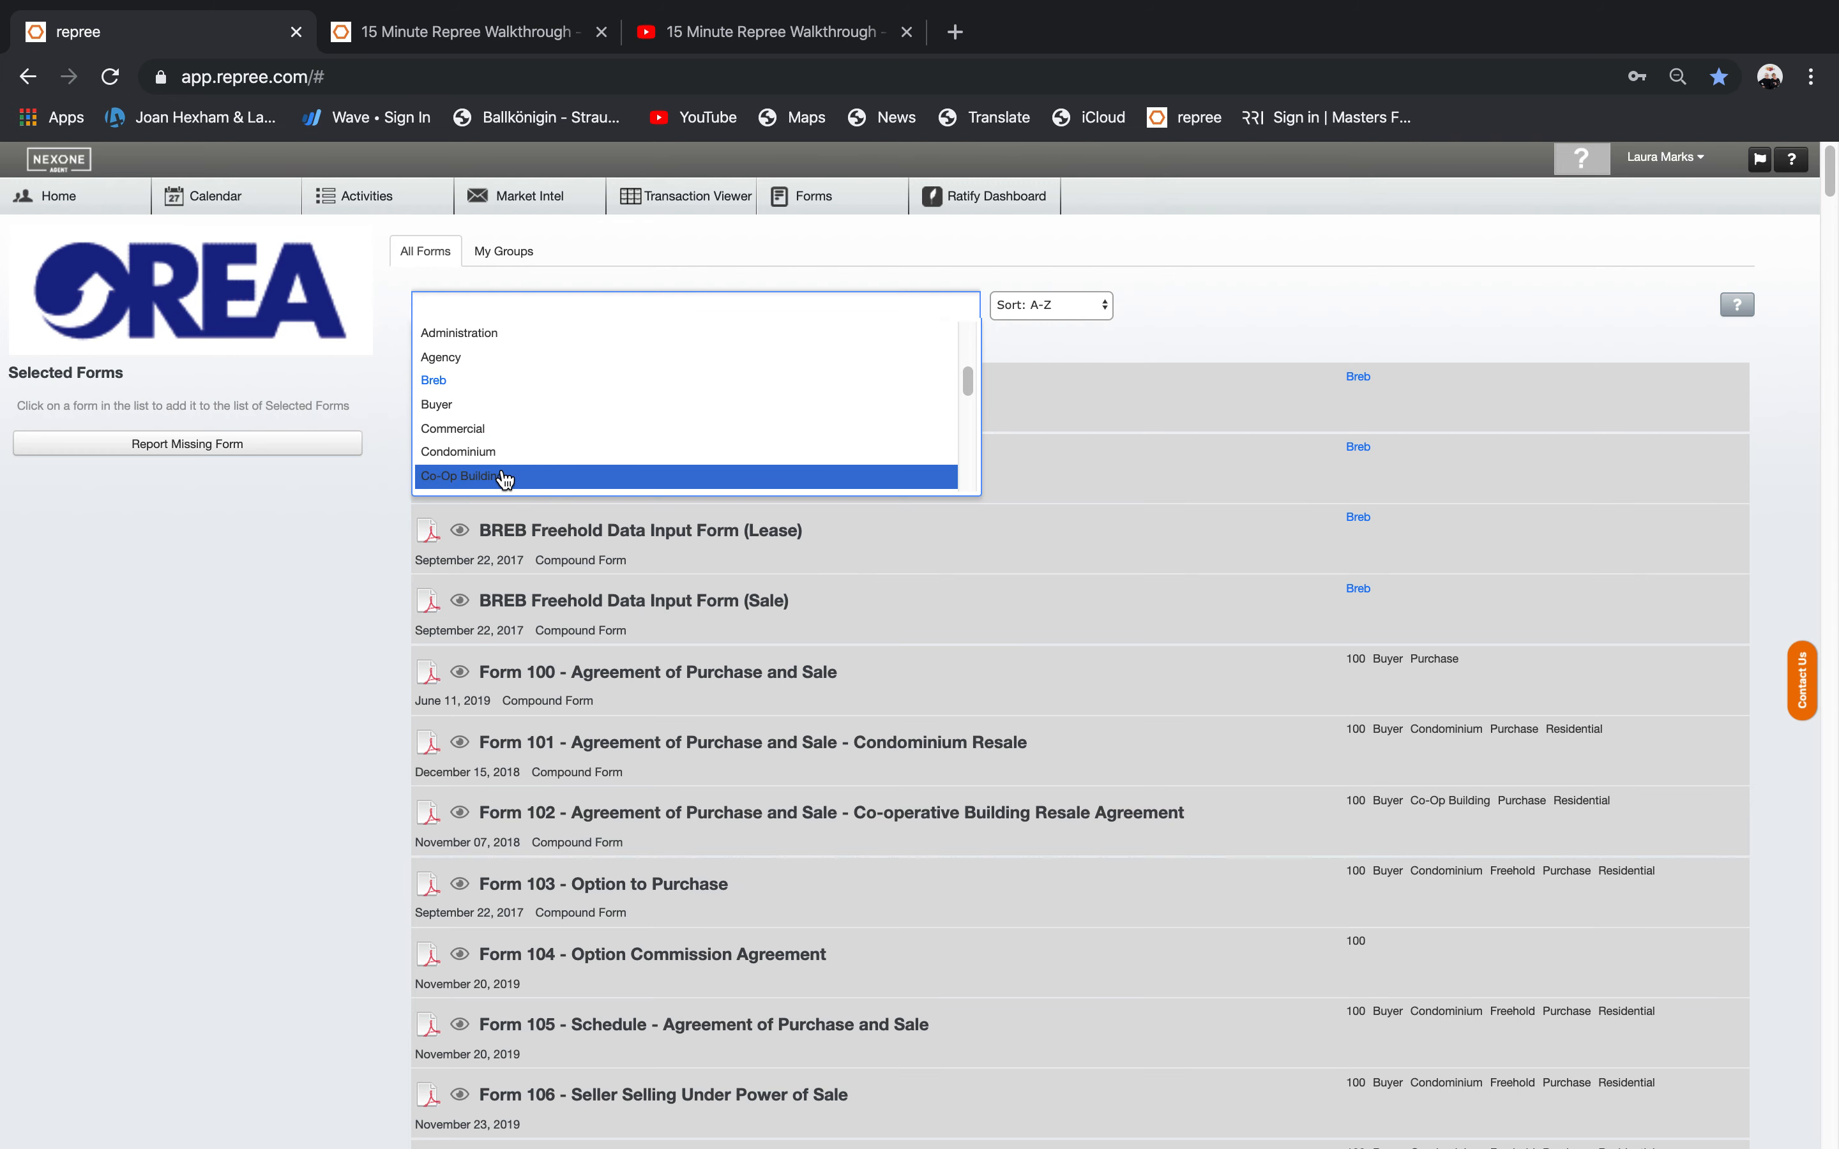
pyautogui.click(496, 459)
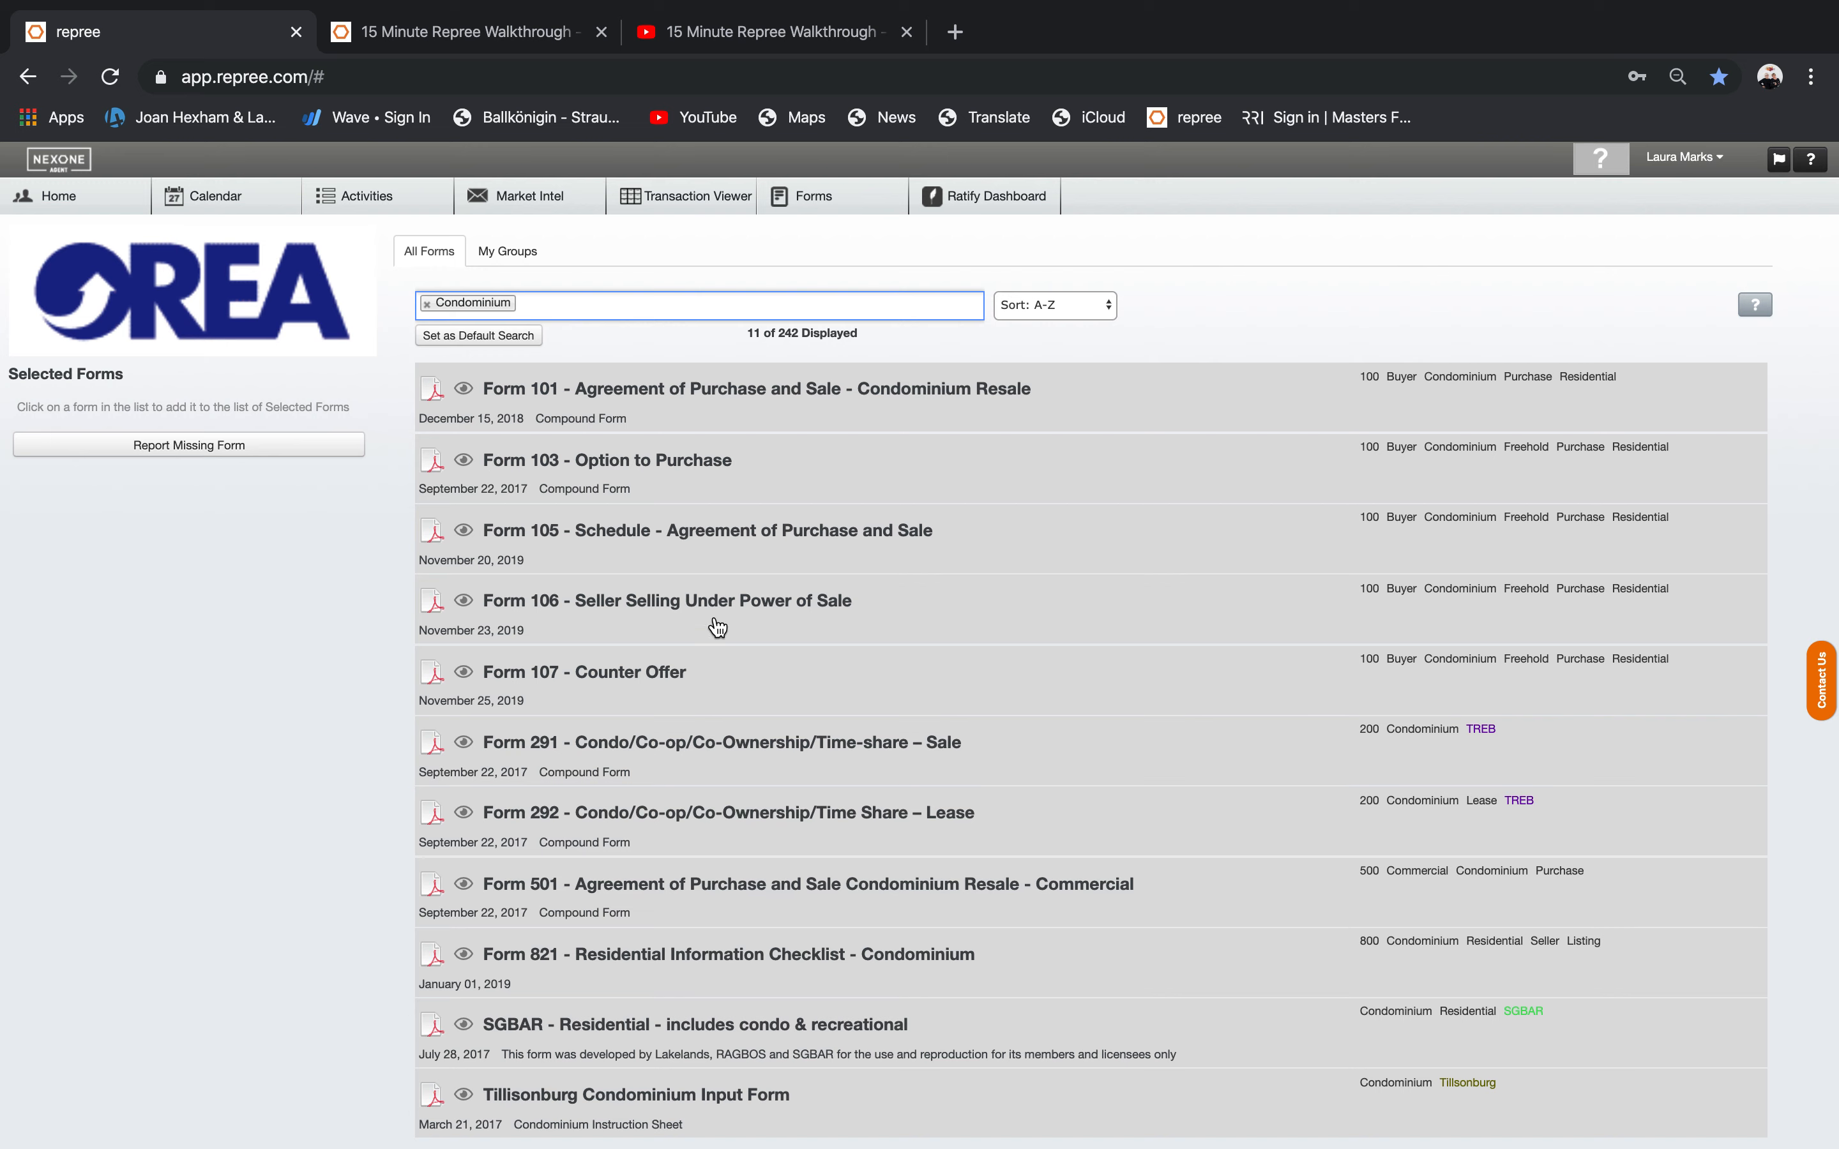
pyautogui.click(900, 306)
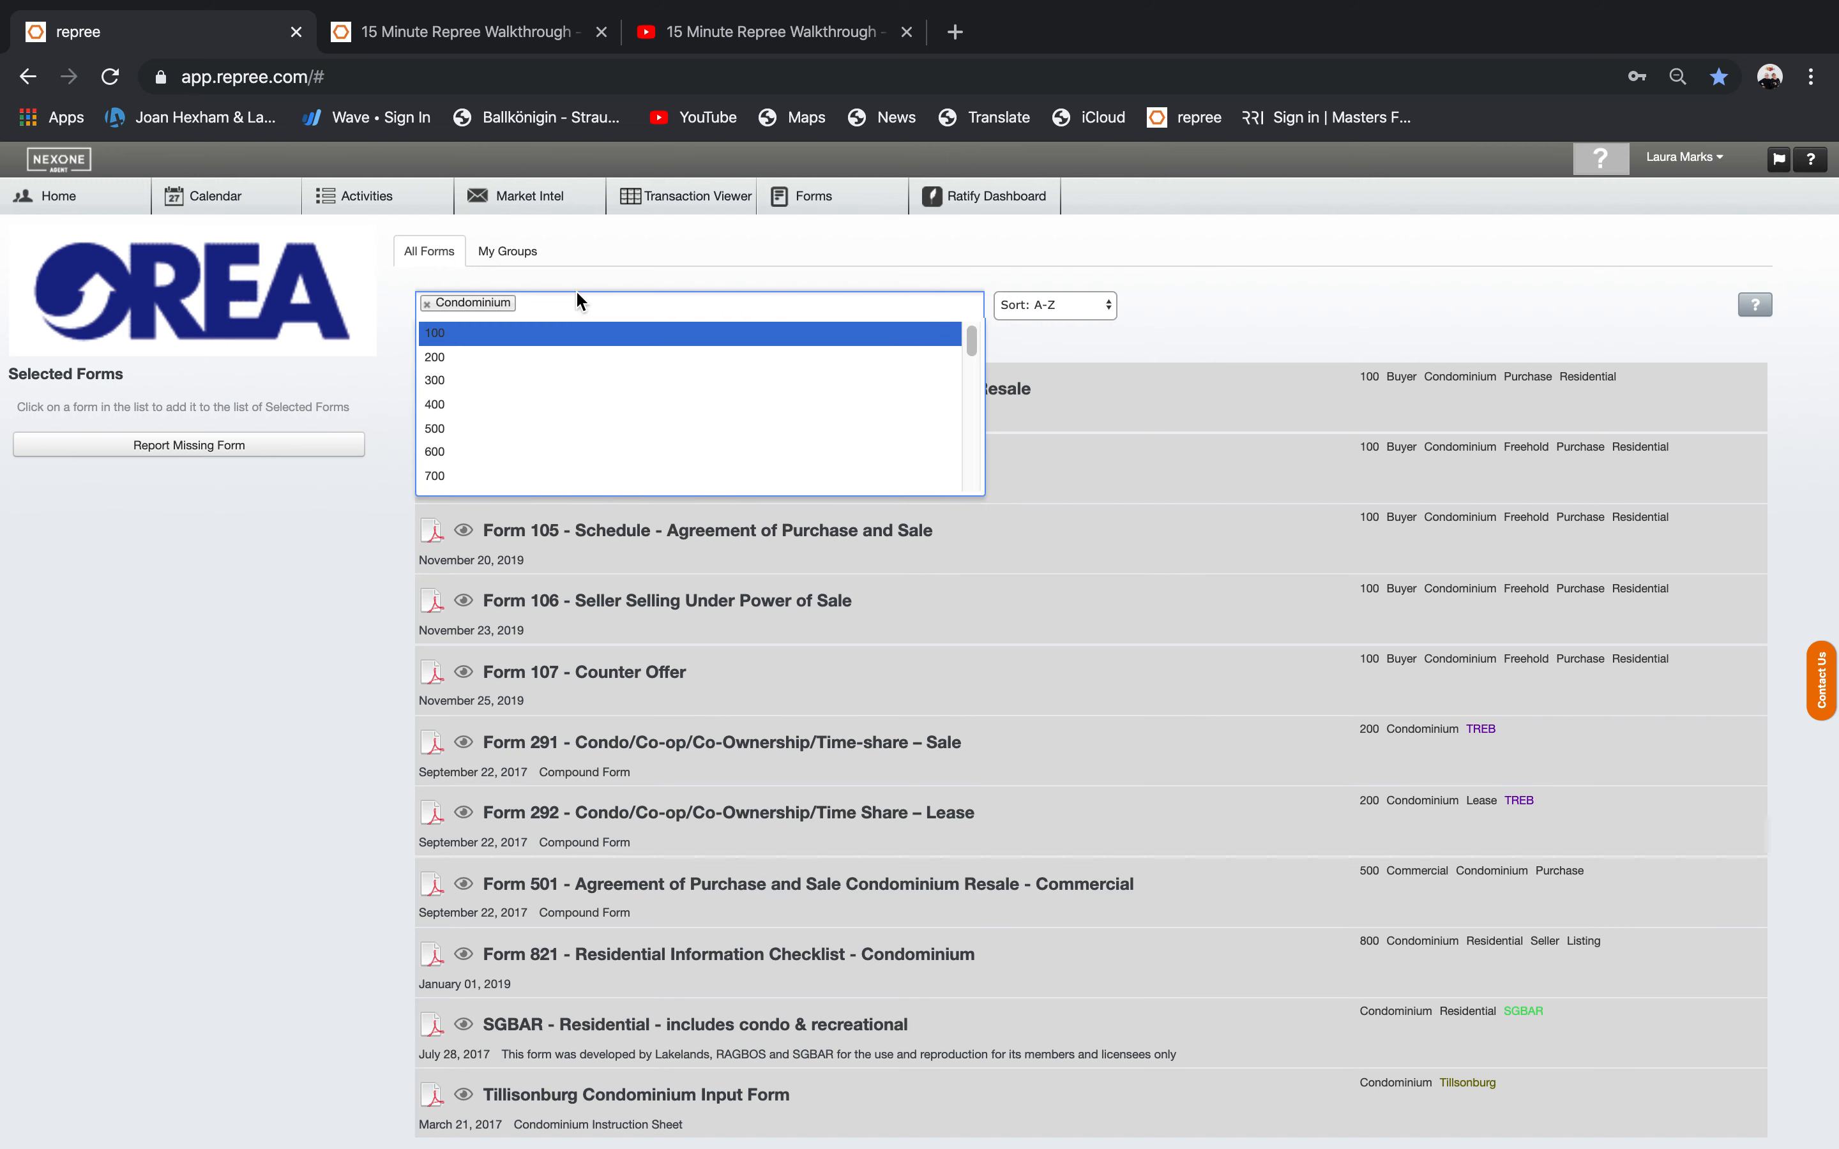
pyautogui.press('BackSpace')
pyautogui.press('BackSpace')
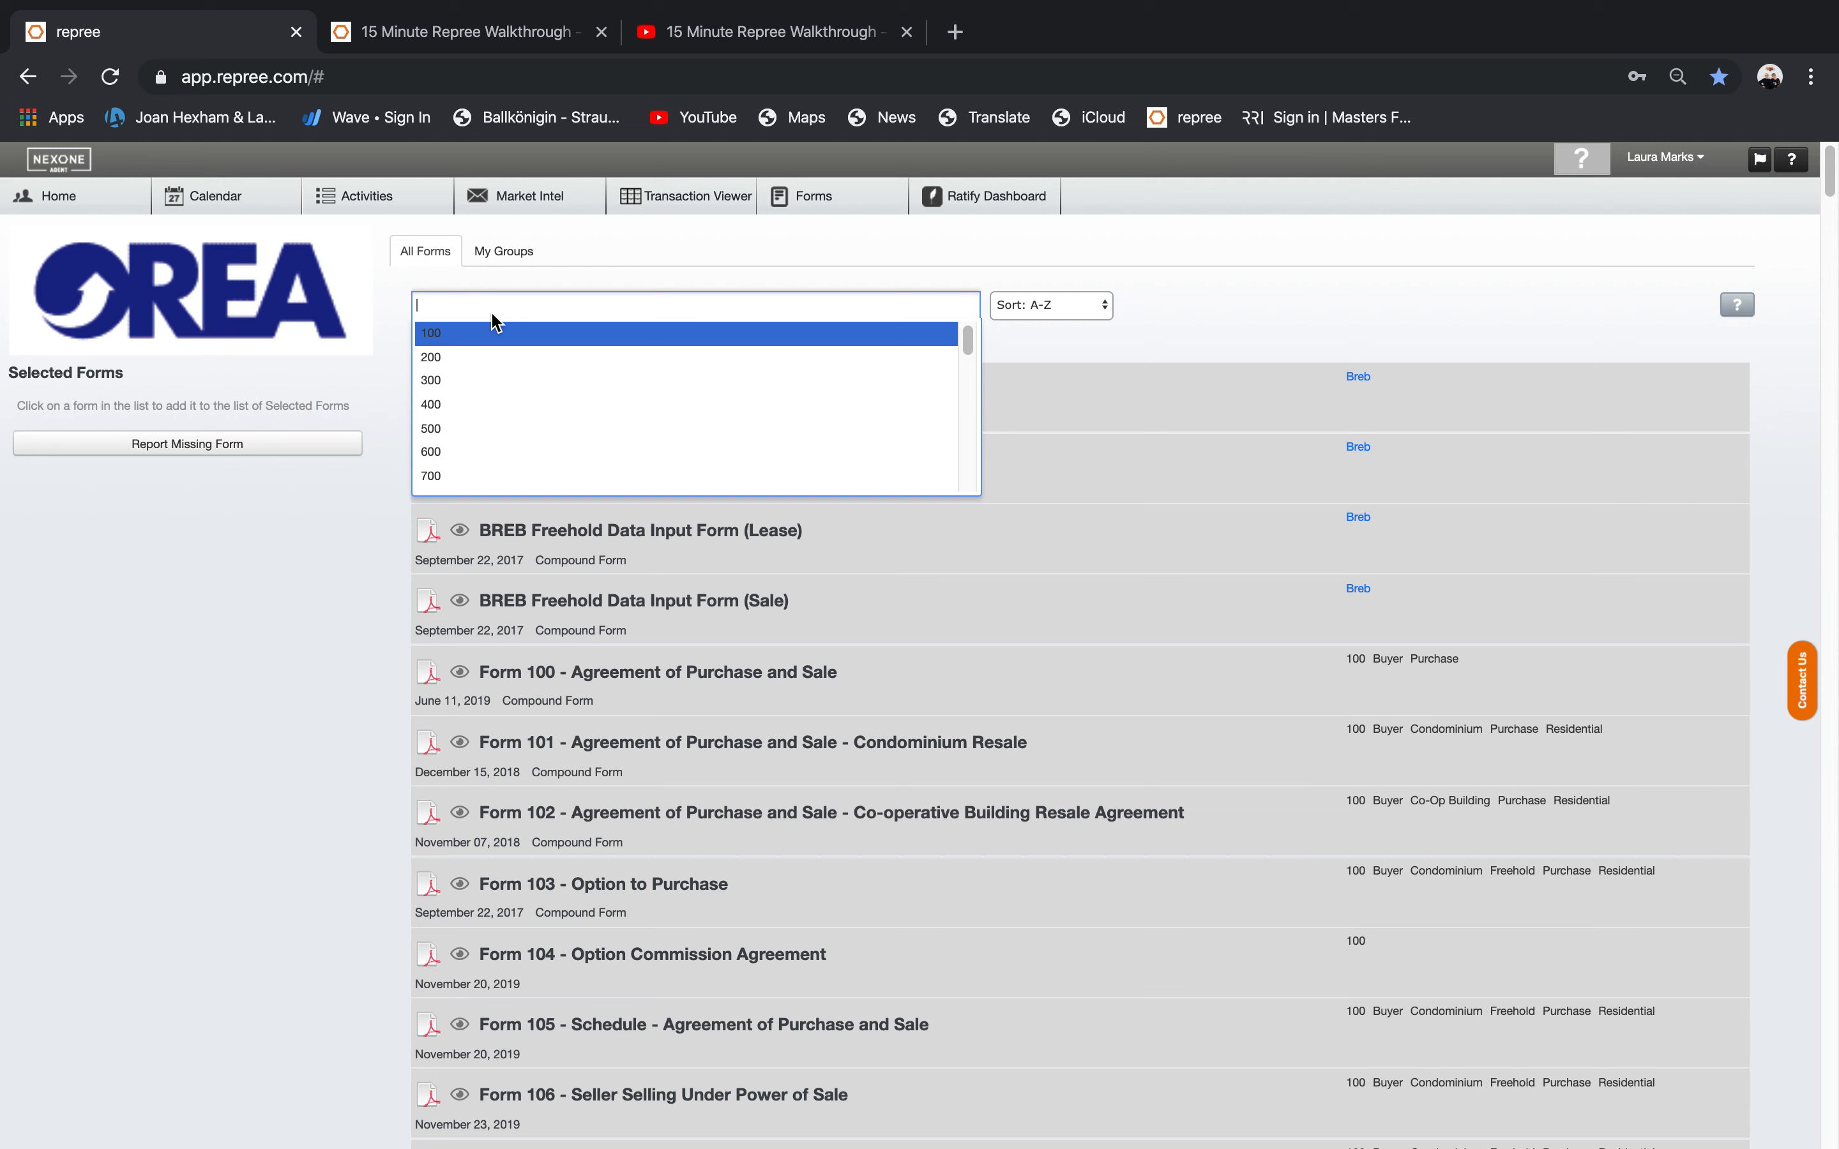
# Try keyword filters 'working with realot' and 'working', then clear them to list all forms.
pyautogui.write('workin')
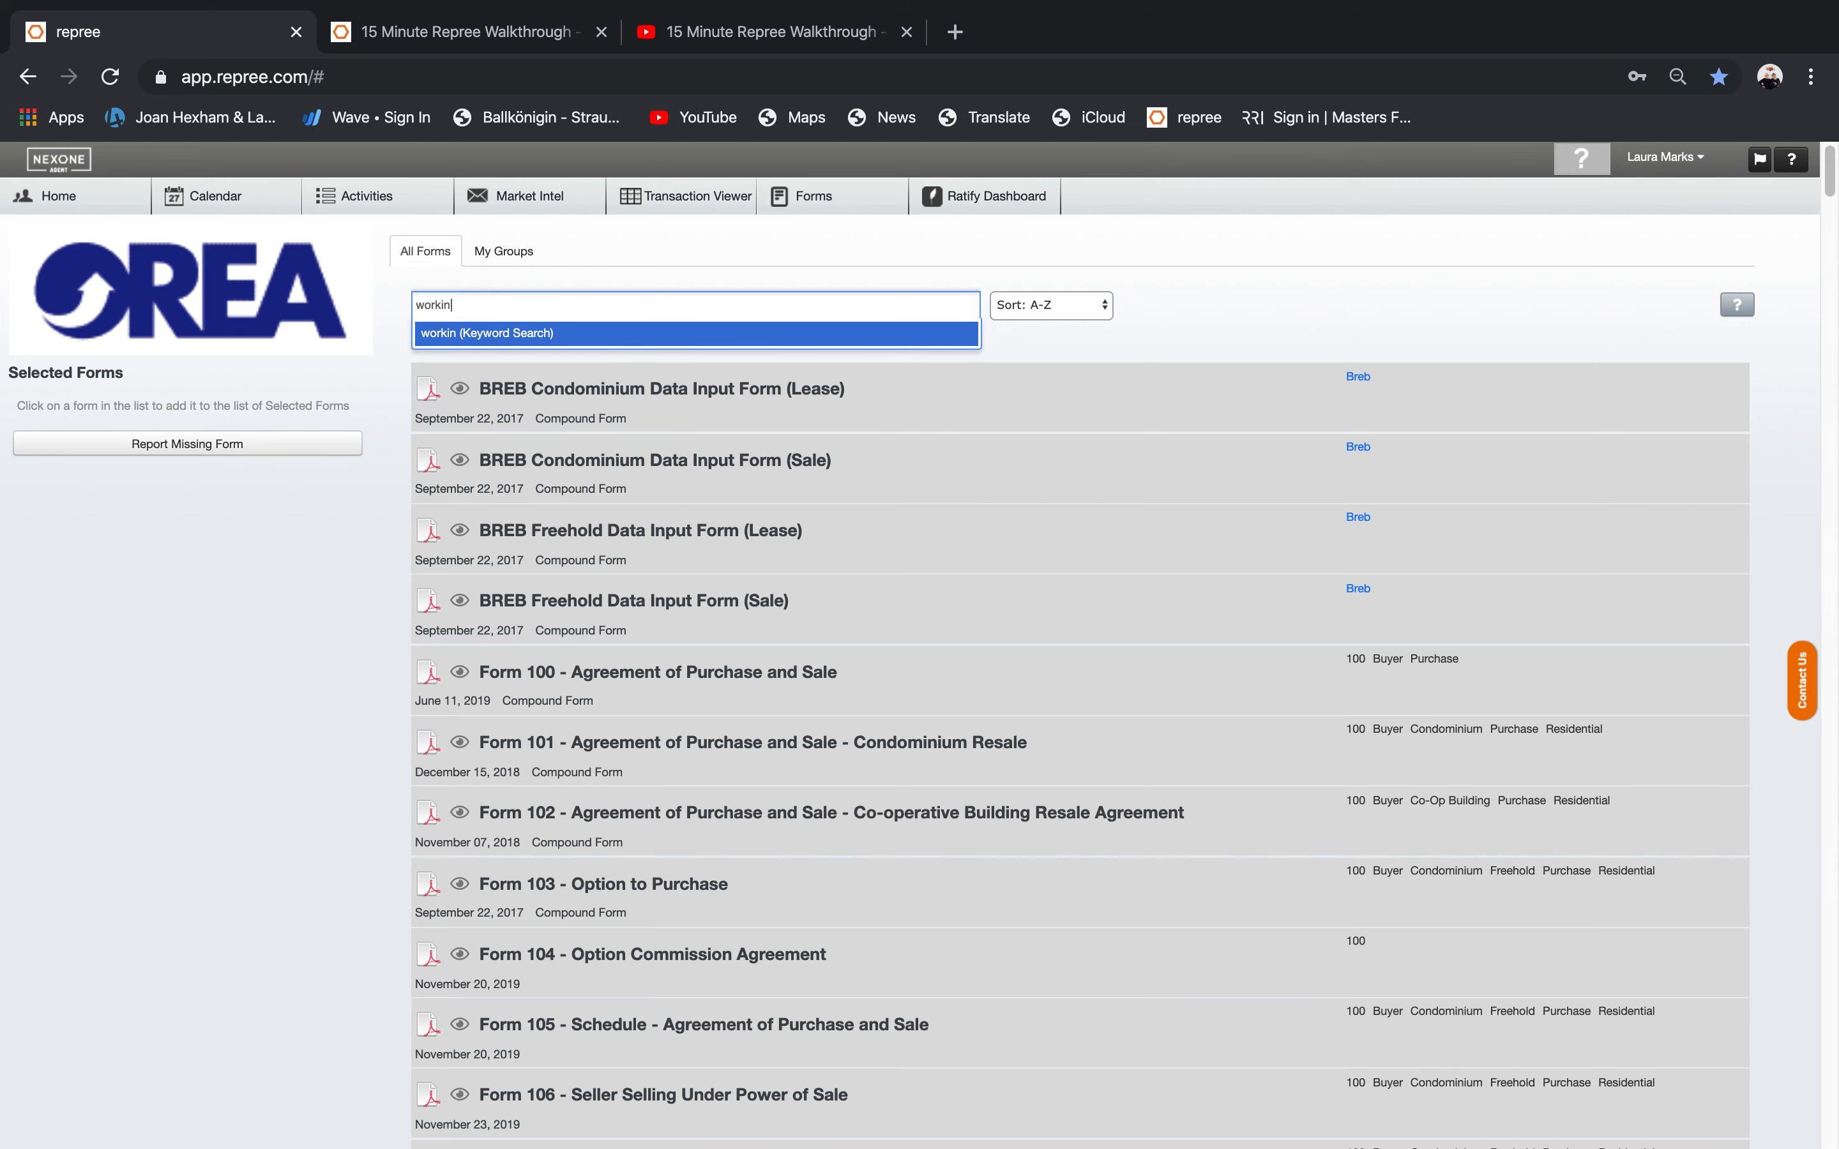
pyautogui.write('g with realot')
pyautogui.press('Return')
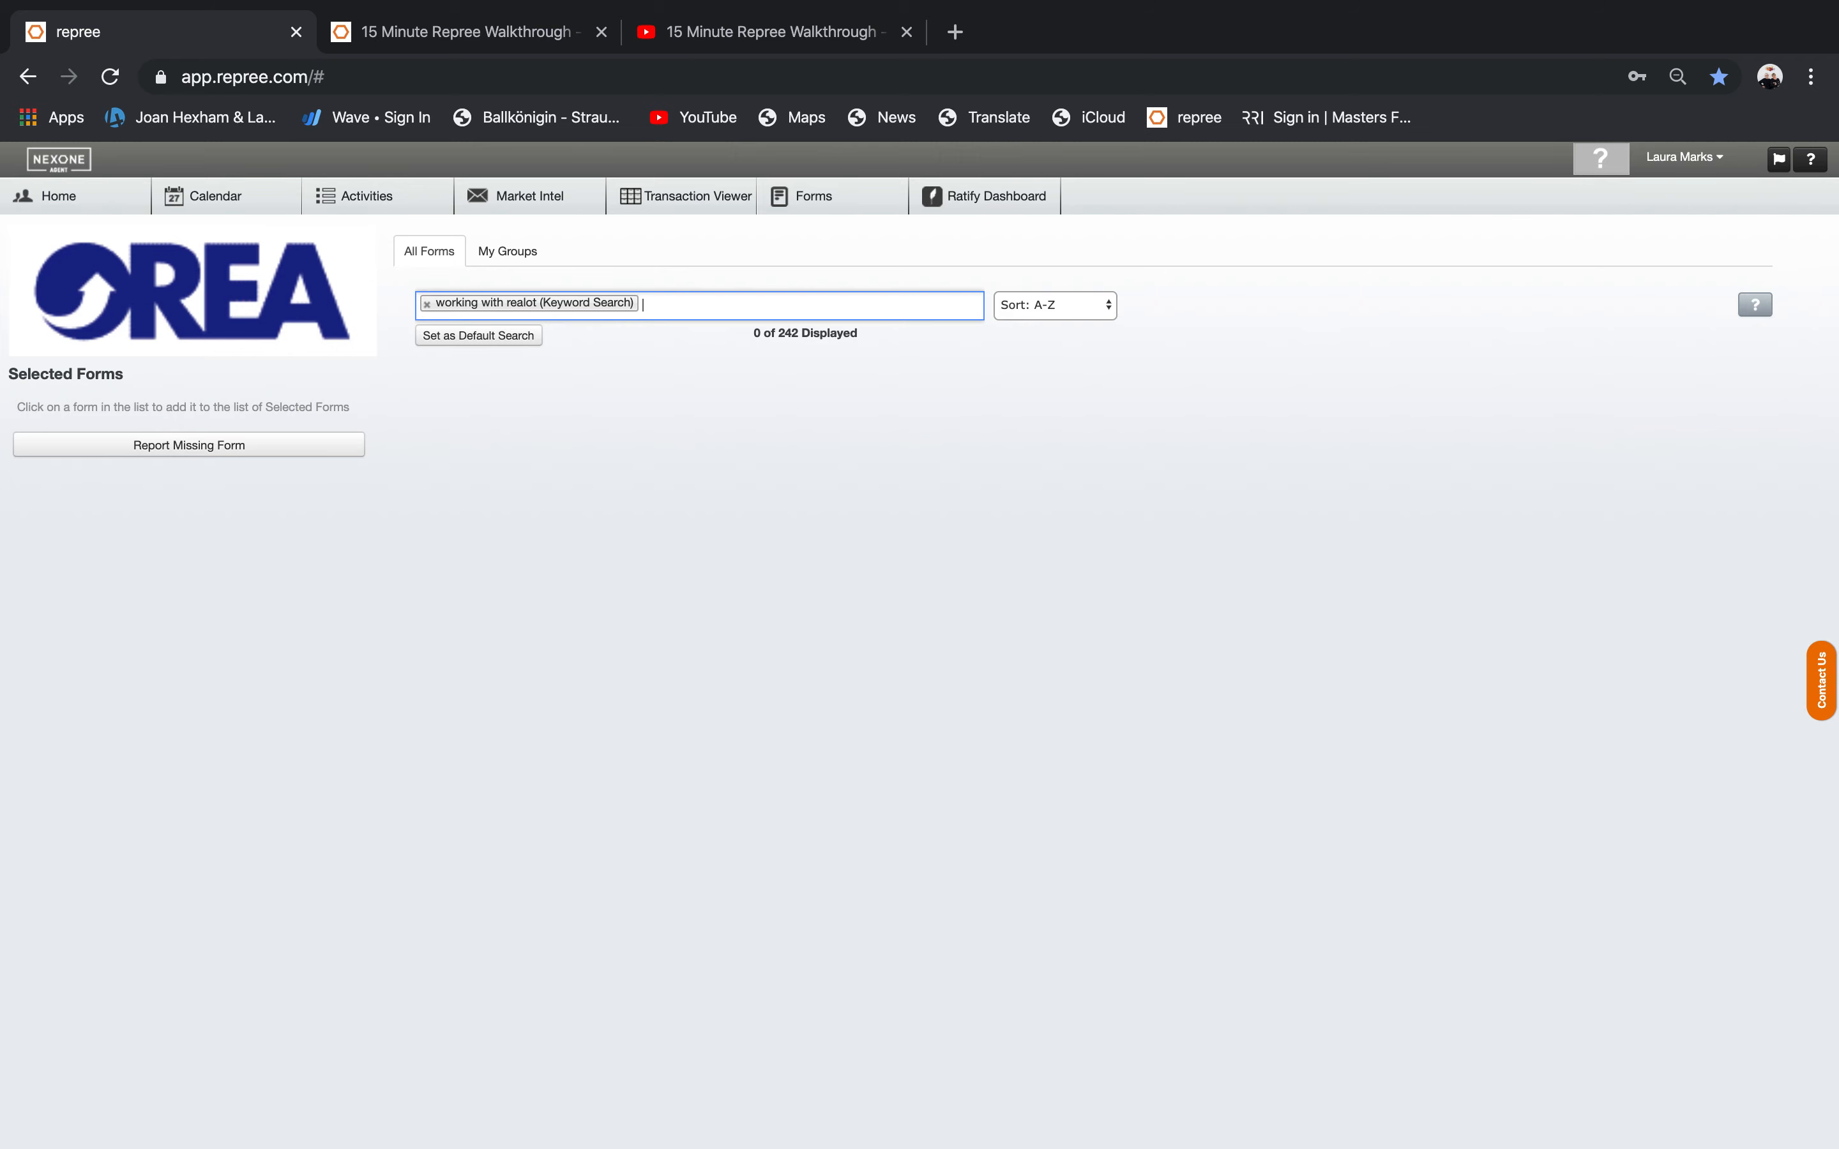
pyautogui.press('BackSpace')
pyautogui.press('BackSpace')
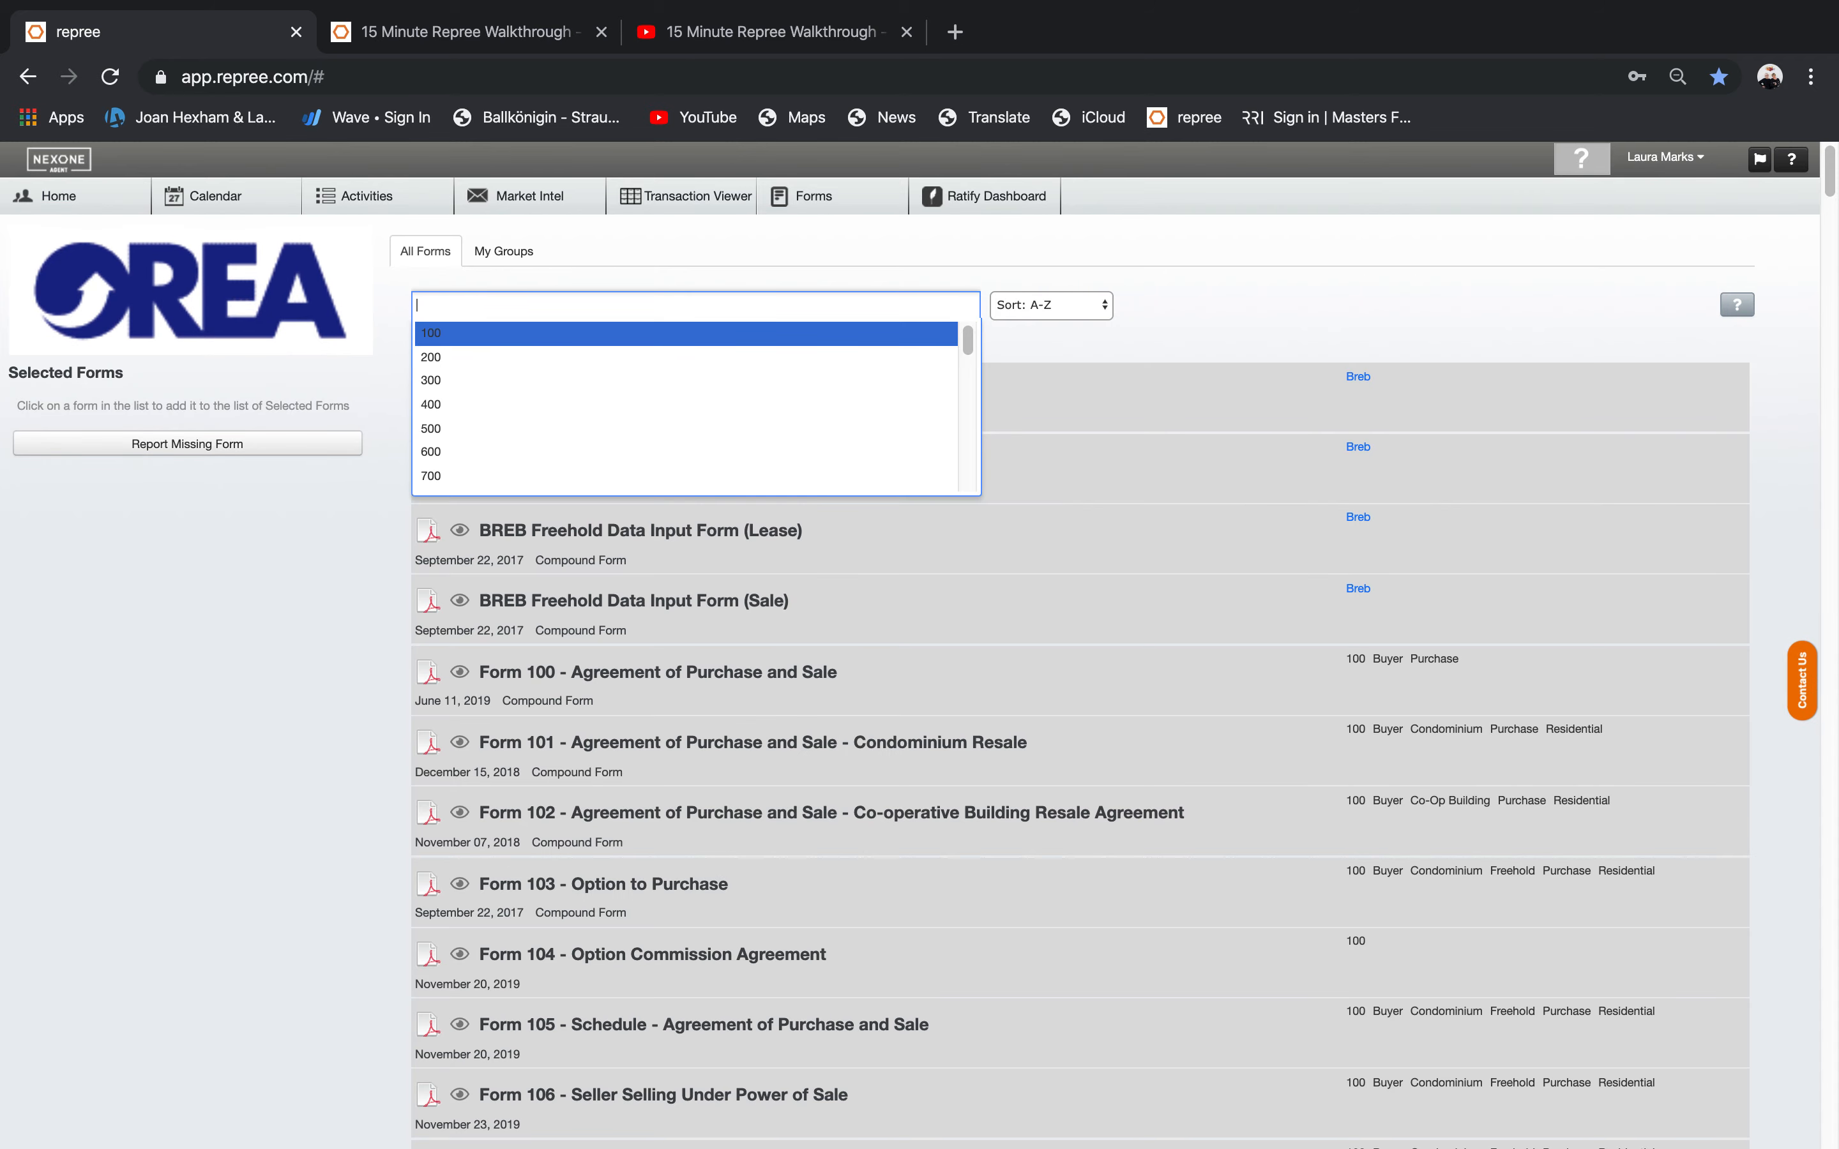
pyautogui.write('working')
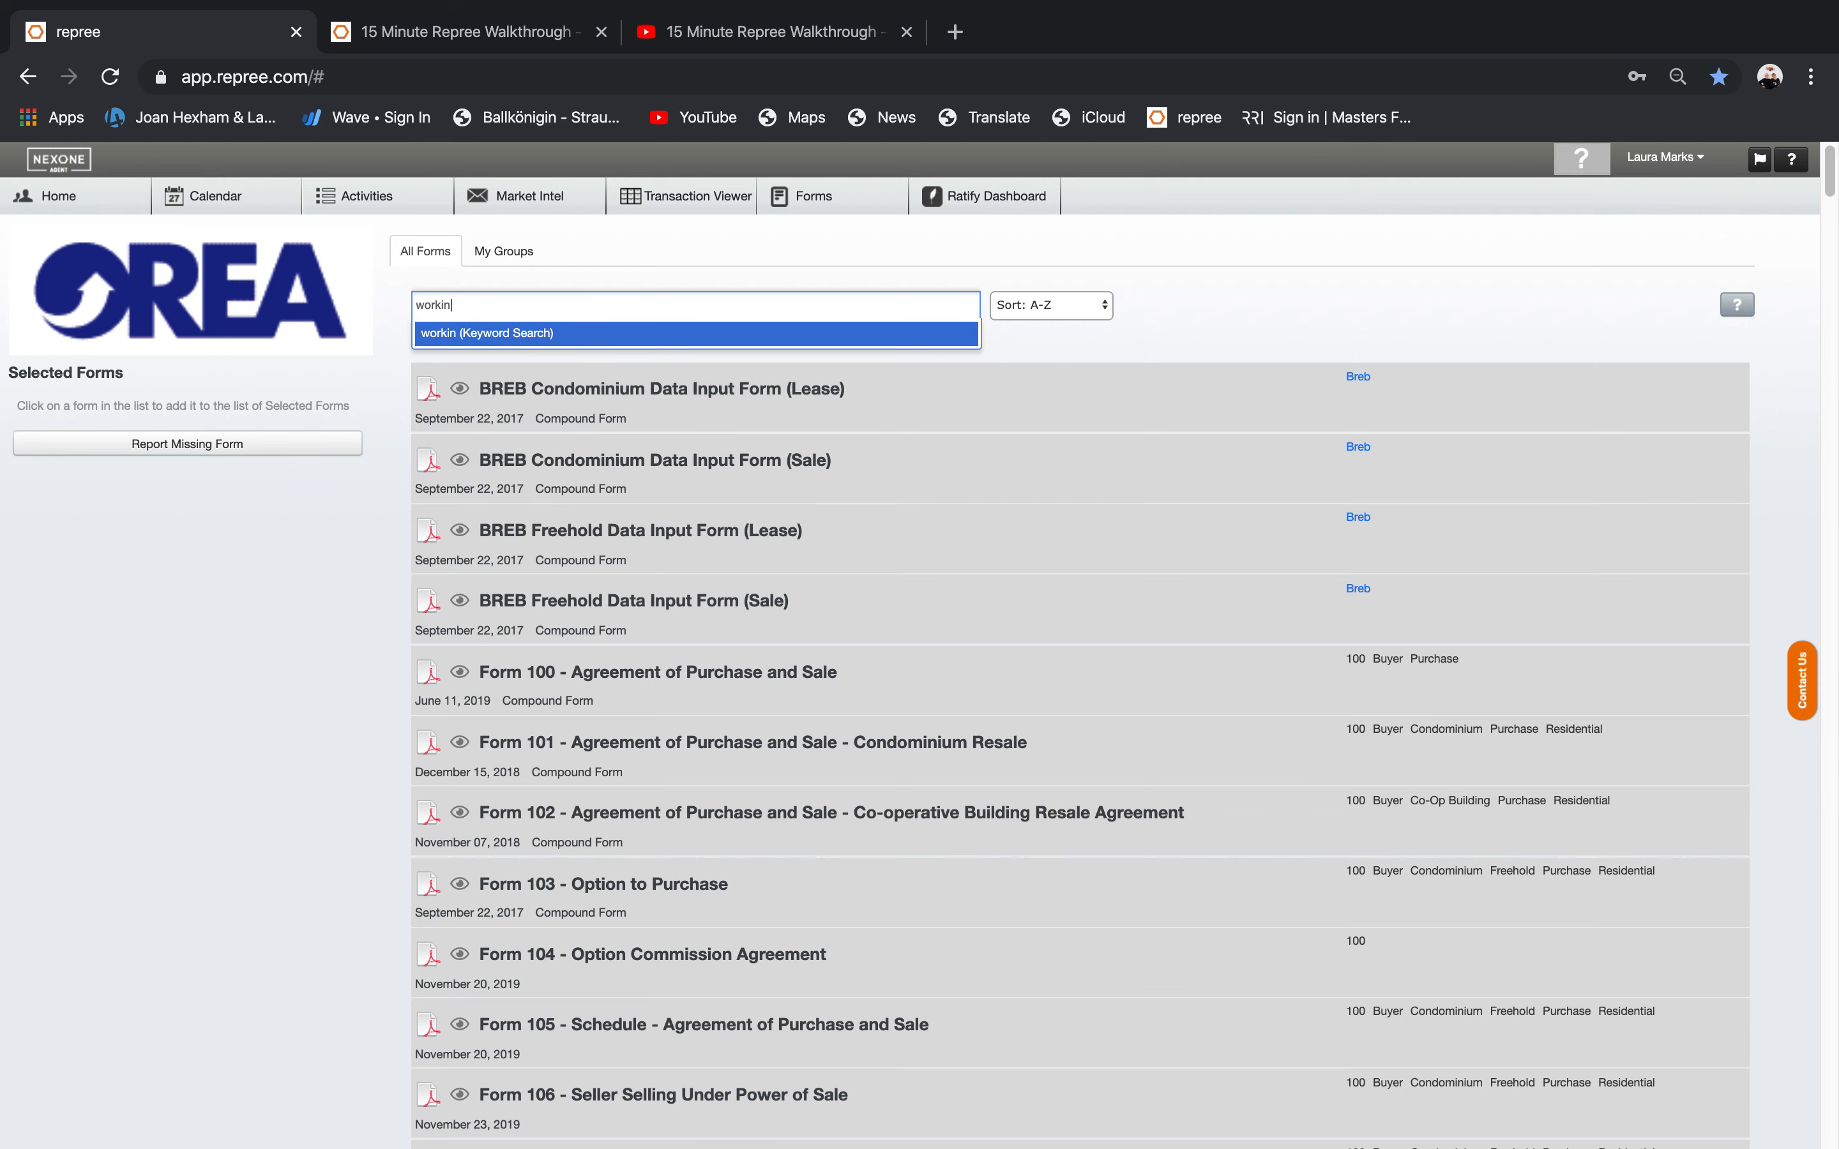
pyautogui.press('Return')
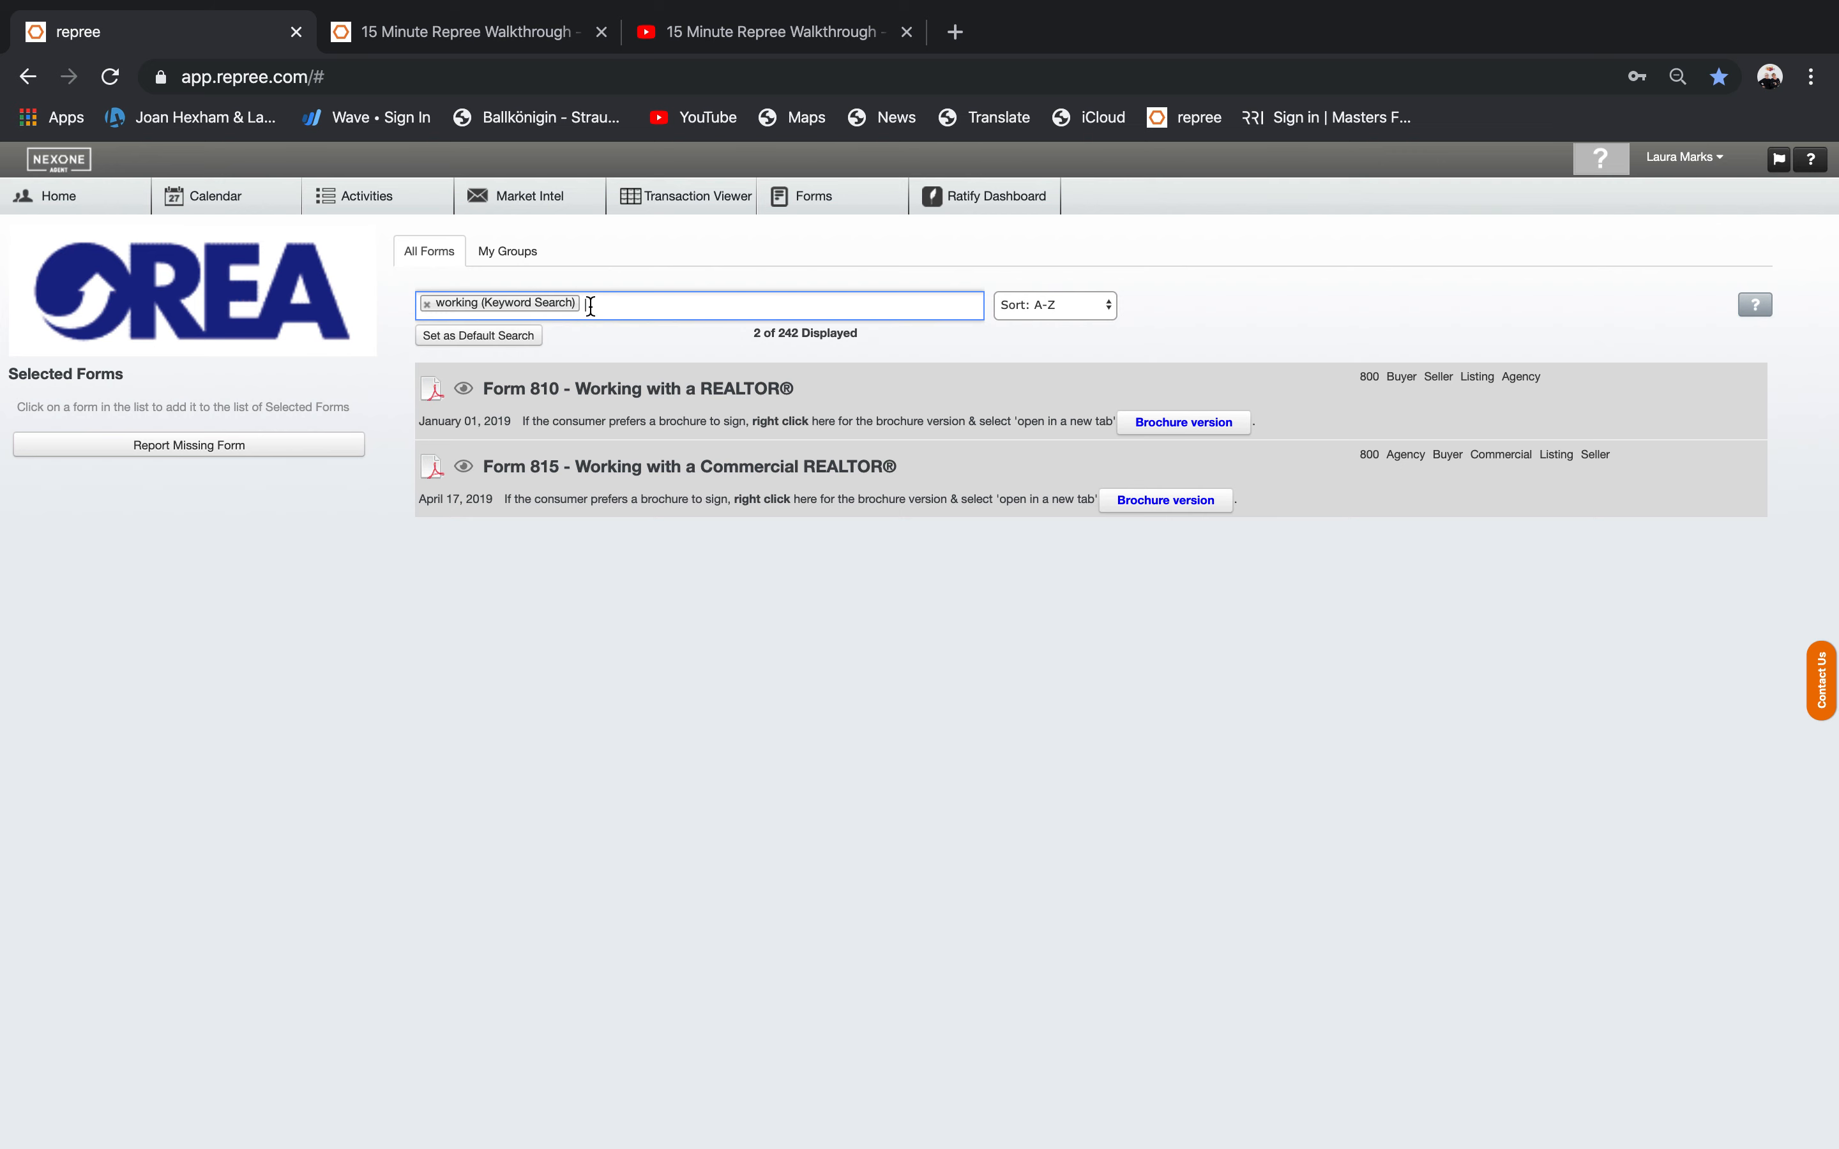
pyautogui.press('BackSpace')
pyautogui.press('BackSpace')
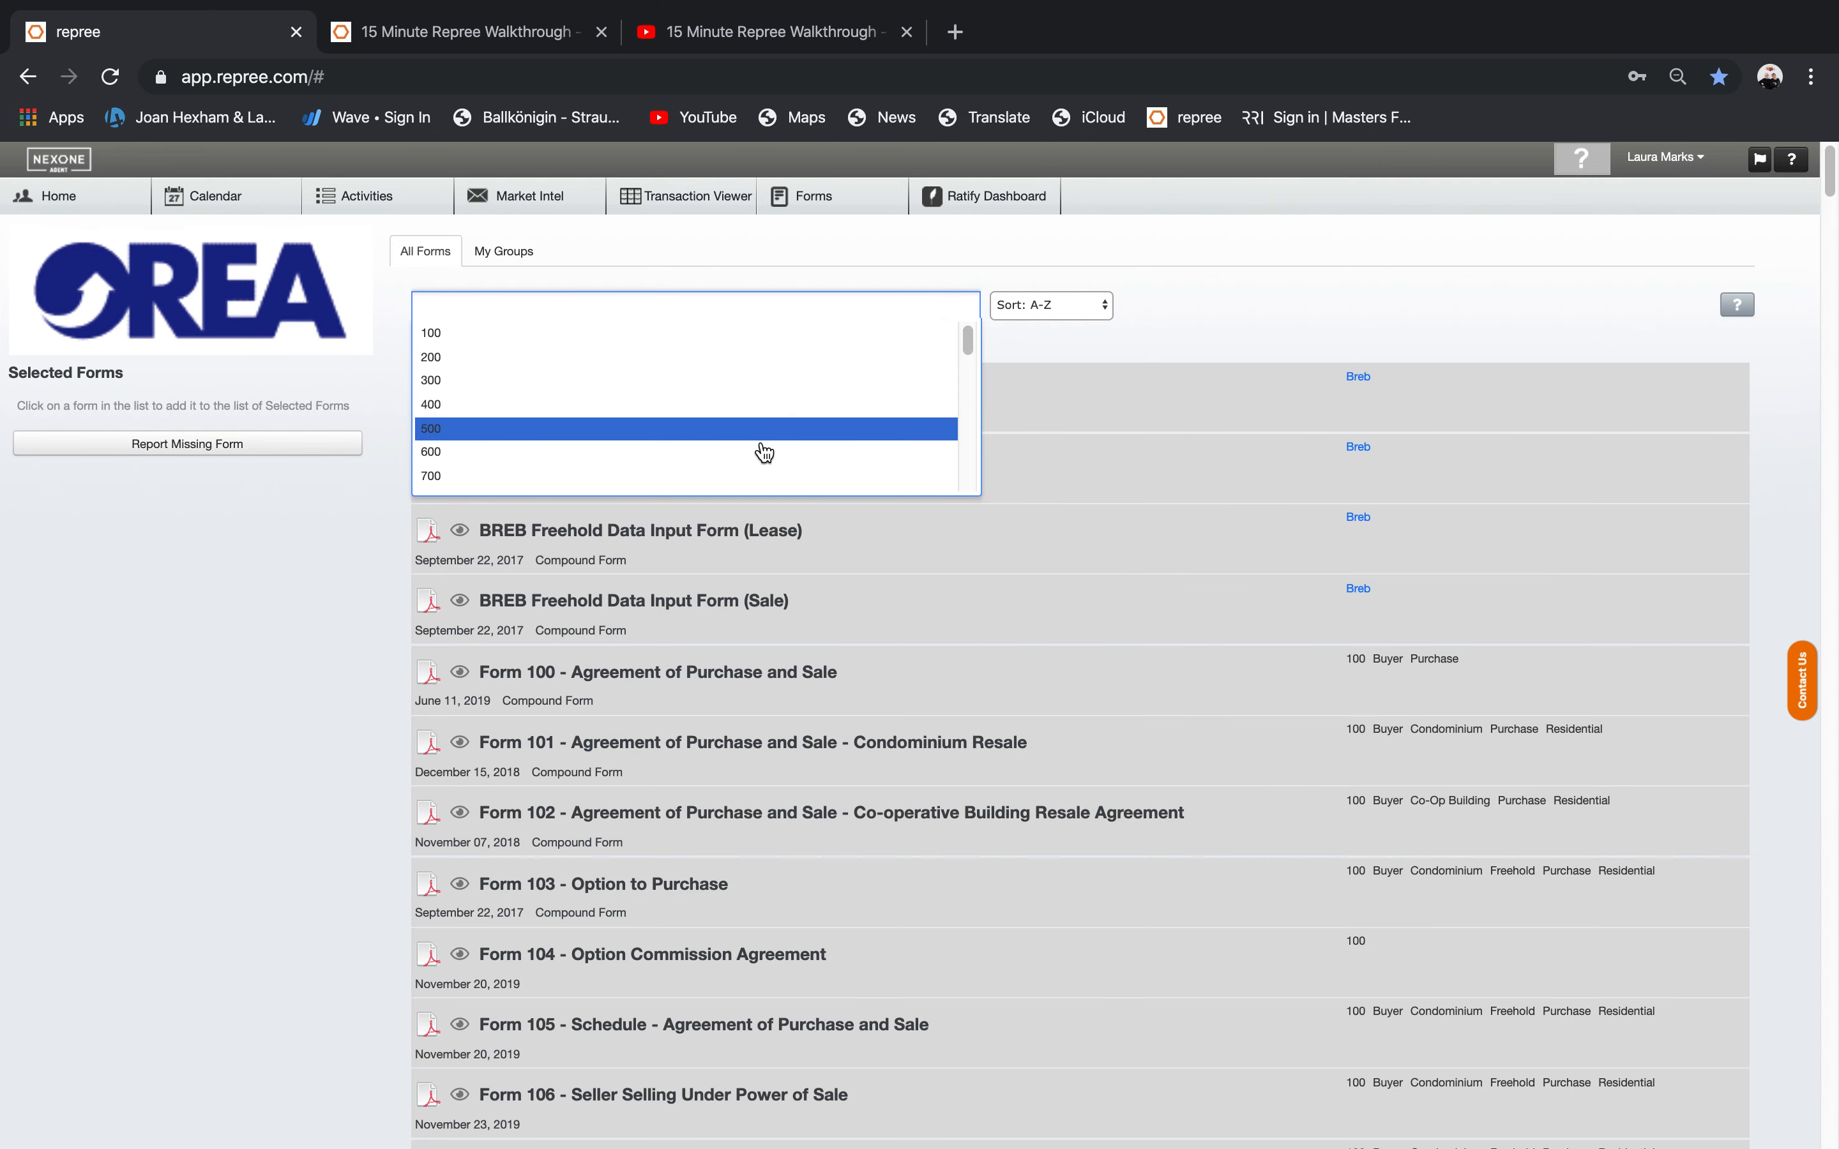
pyautogui.click(1322, 312)
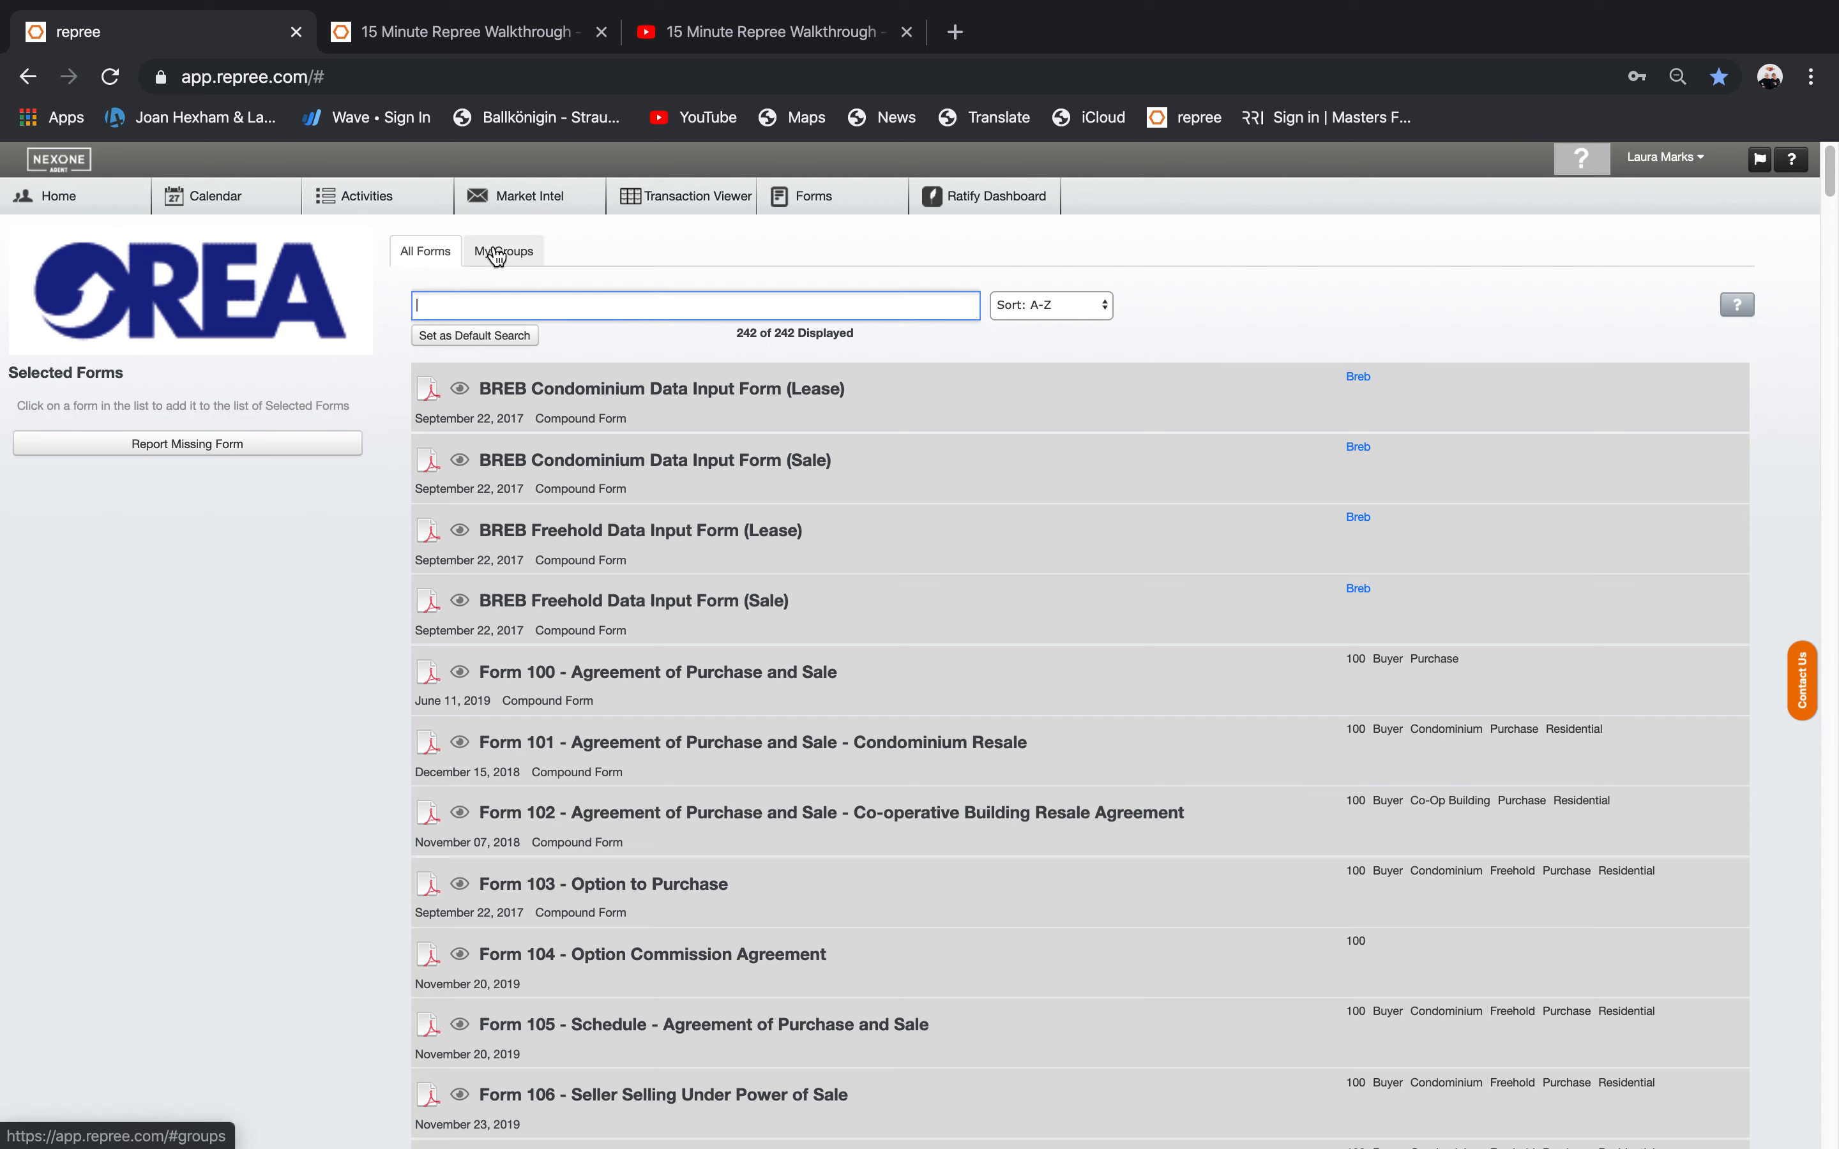
# Show My Groups, decline Chrome's password save, and scroll the group list slightly.
pyautogui.click(515, 256)
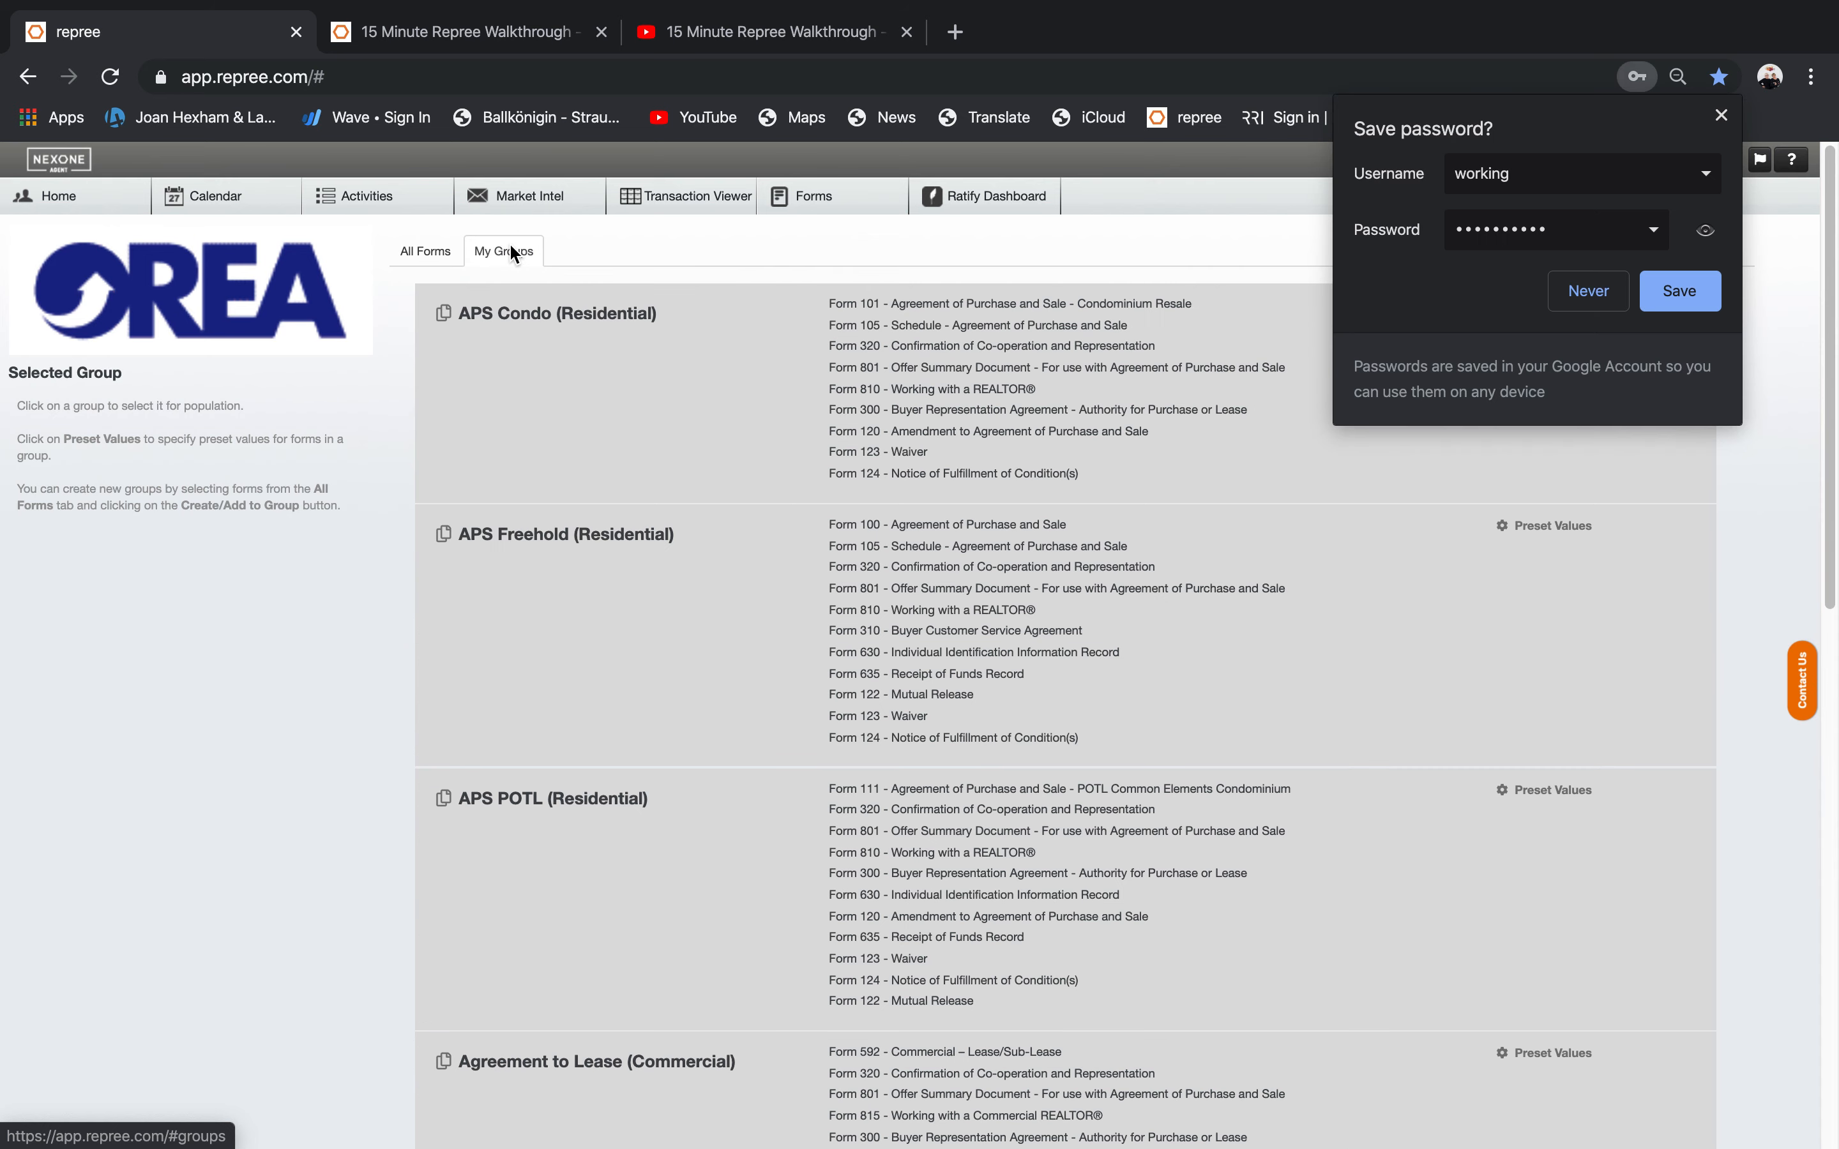
pyautogui.click(1614, 292)
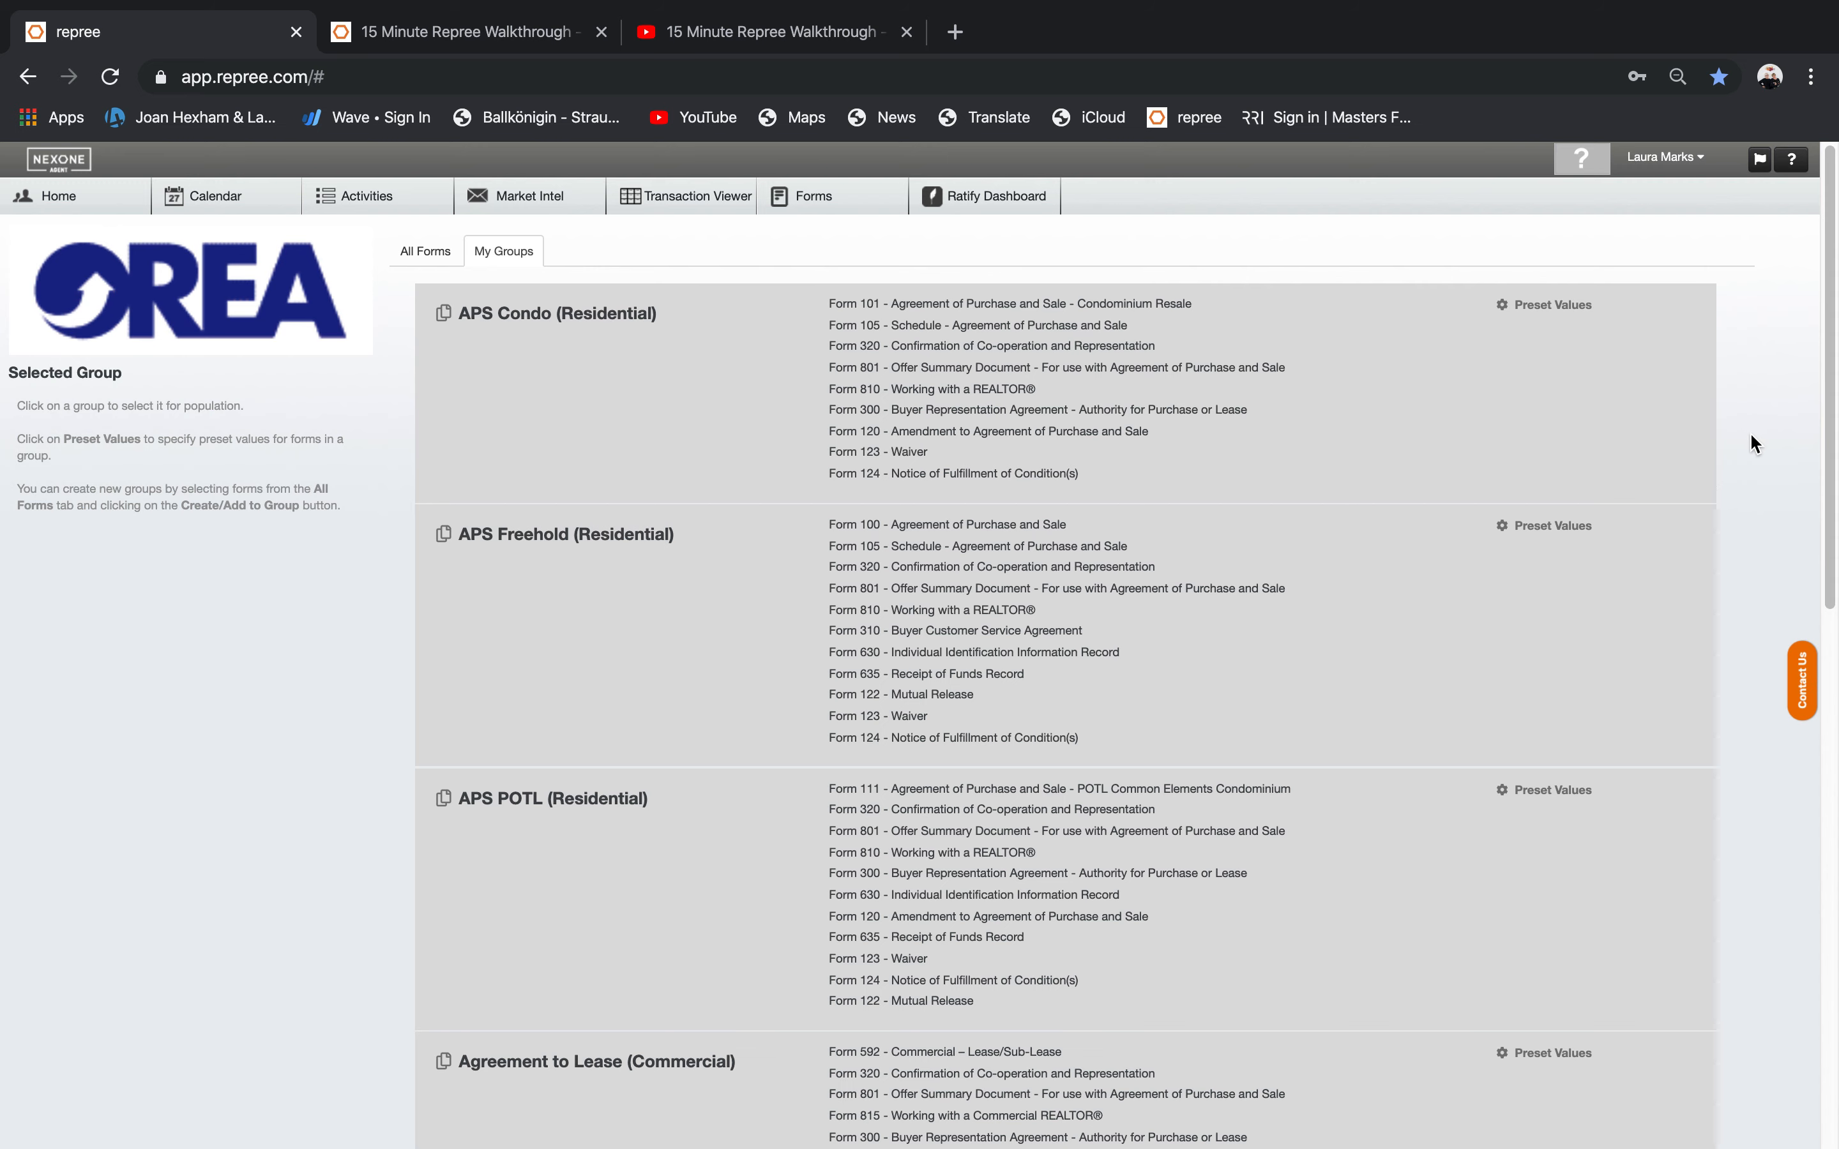
pyautogui.moveTo(1827, 370); pyautogui.dragTo(1827, 397)
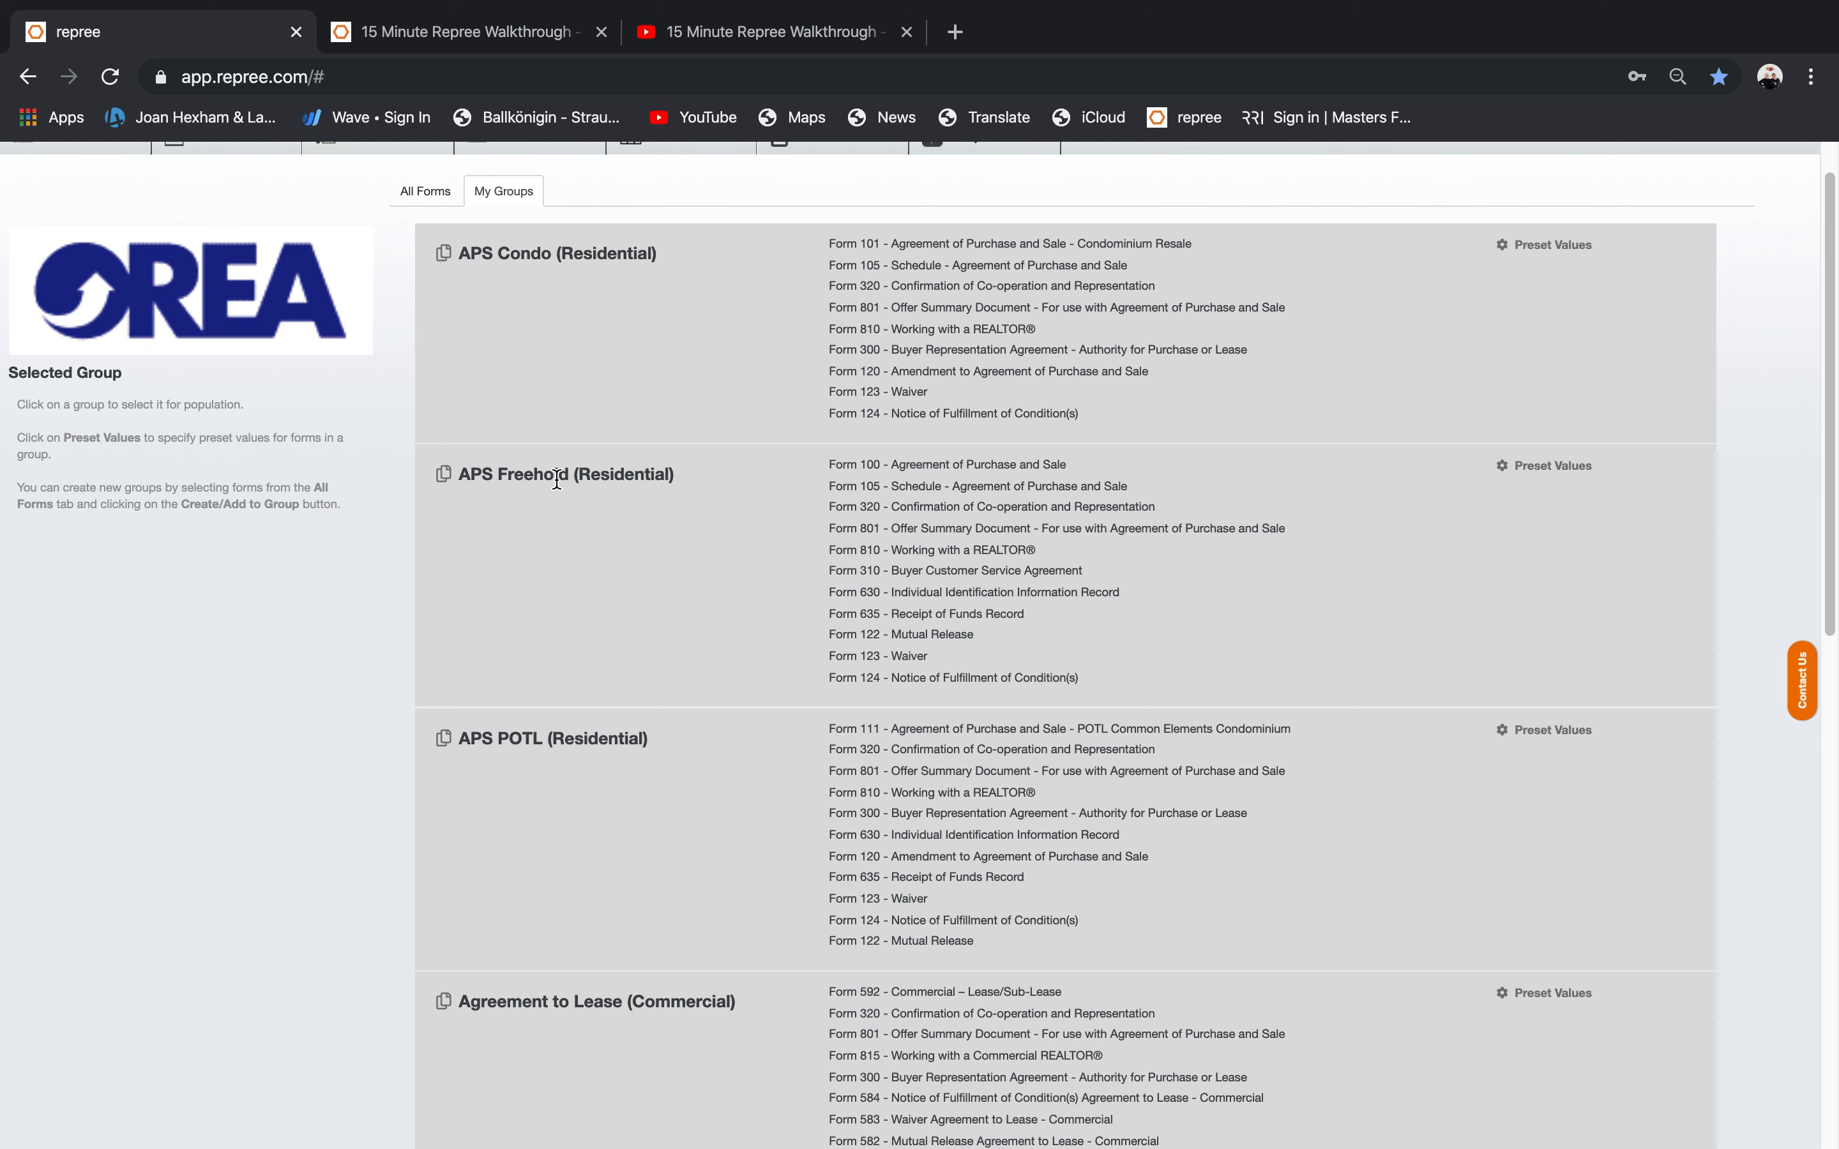
# Populate the APS Freehold (Residential) group, with the property lookup set to MLS #.
pyautogui.click(512, 518)
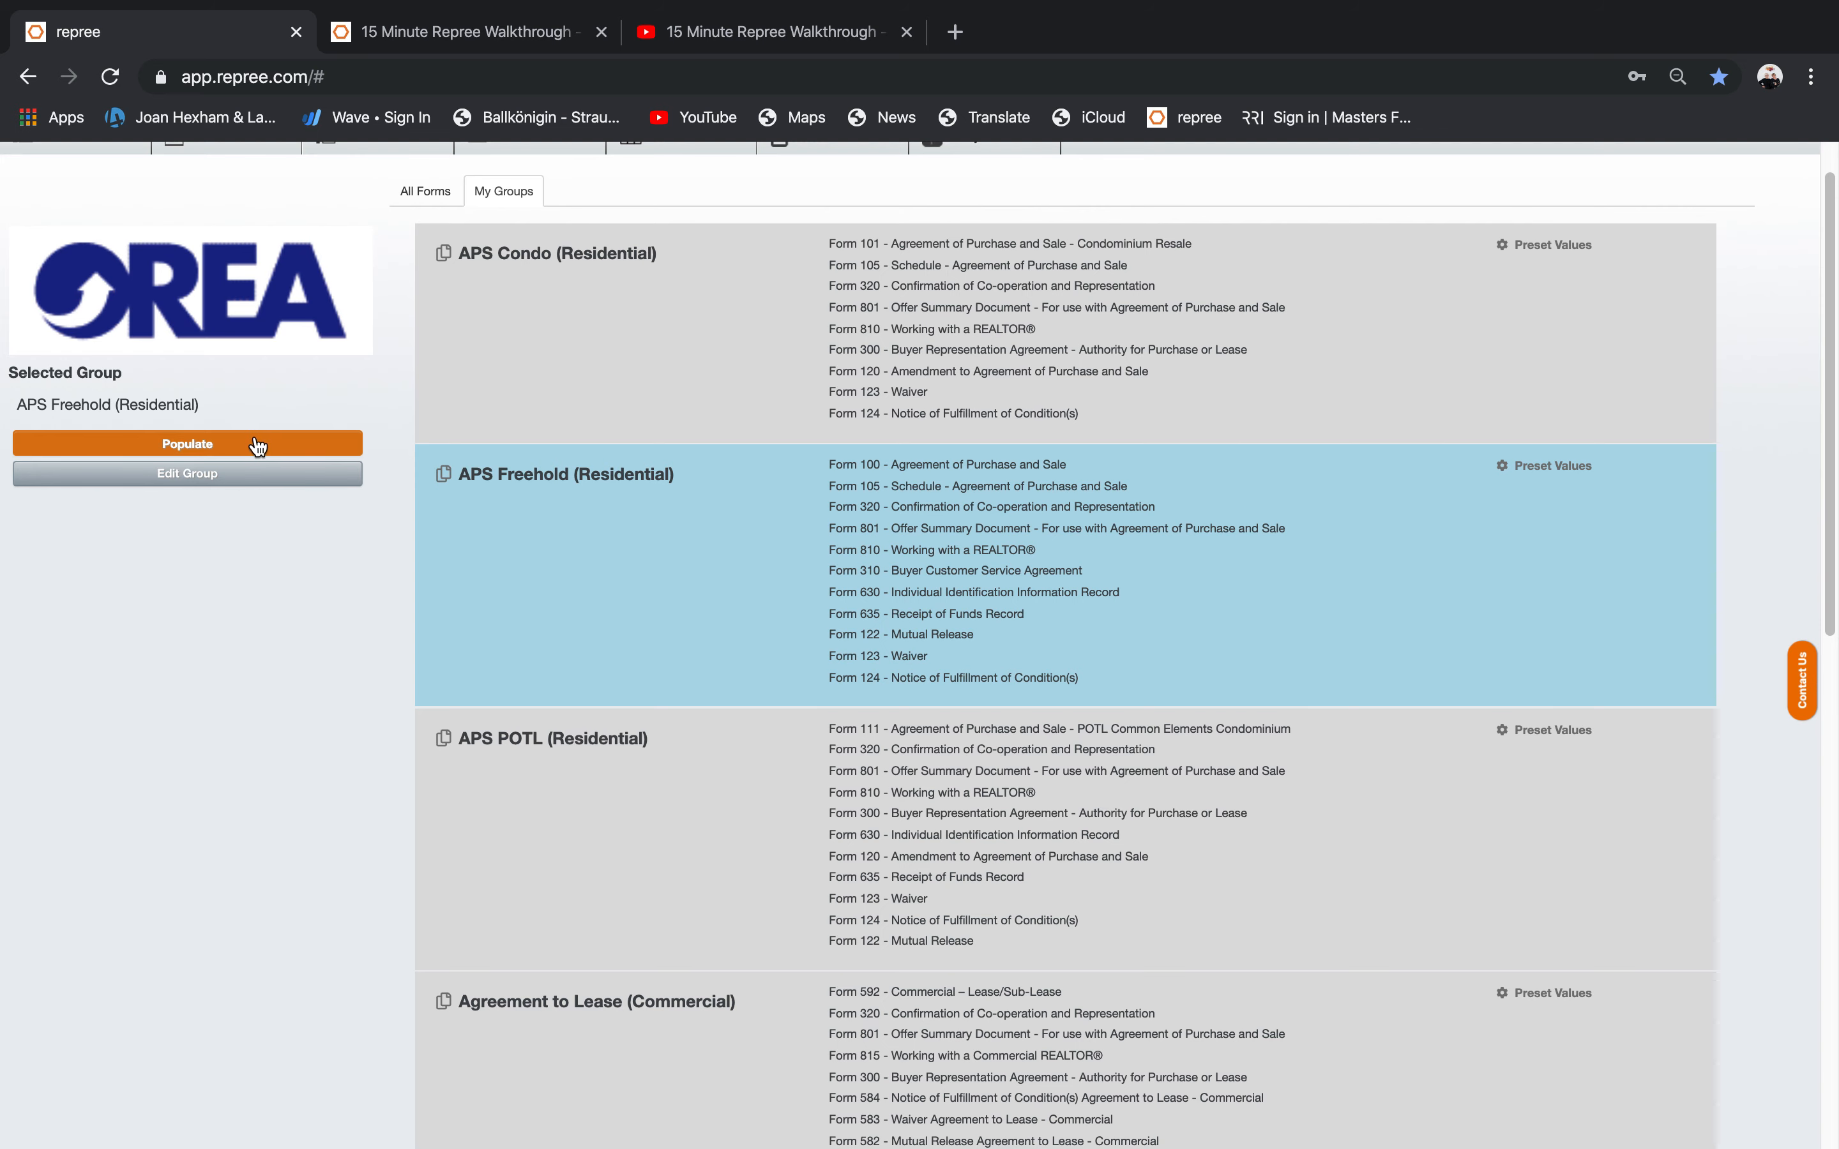
pyautogui.click(175, 447)
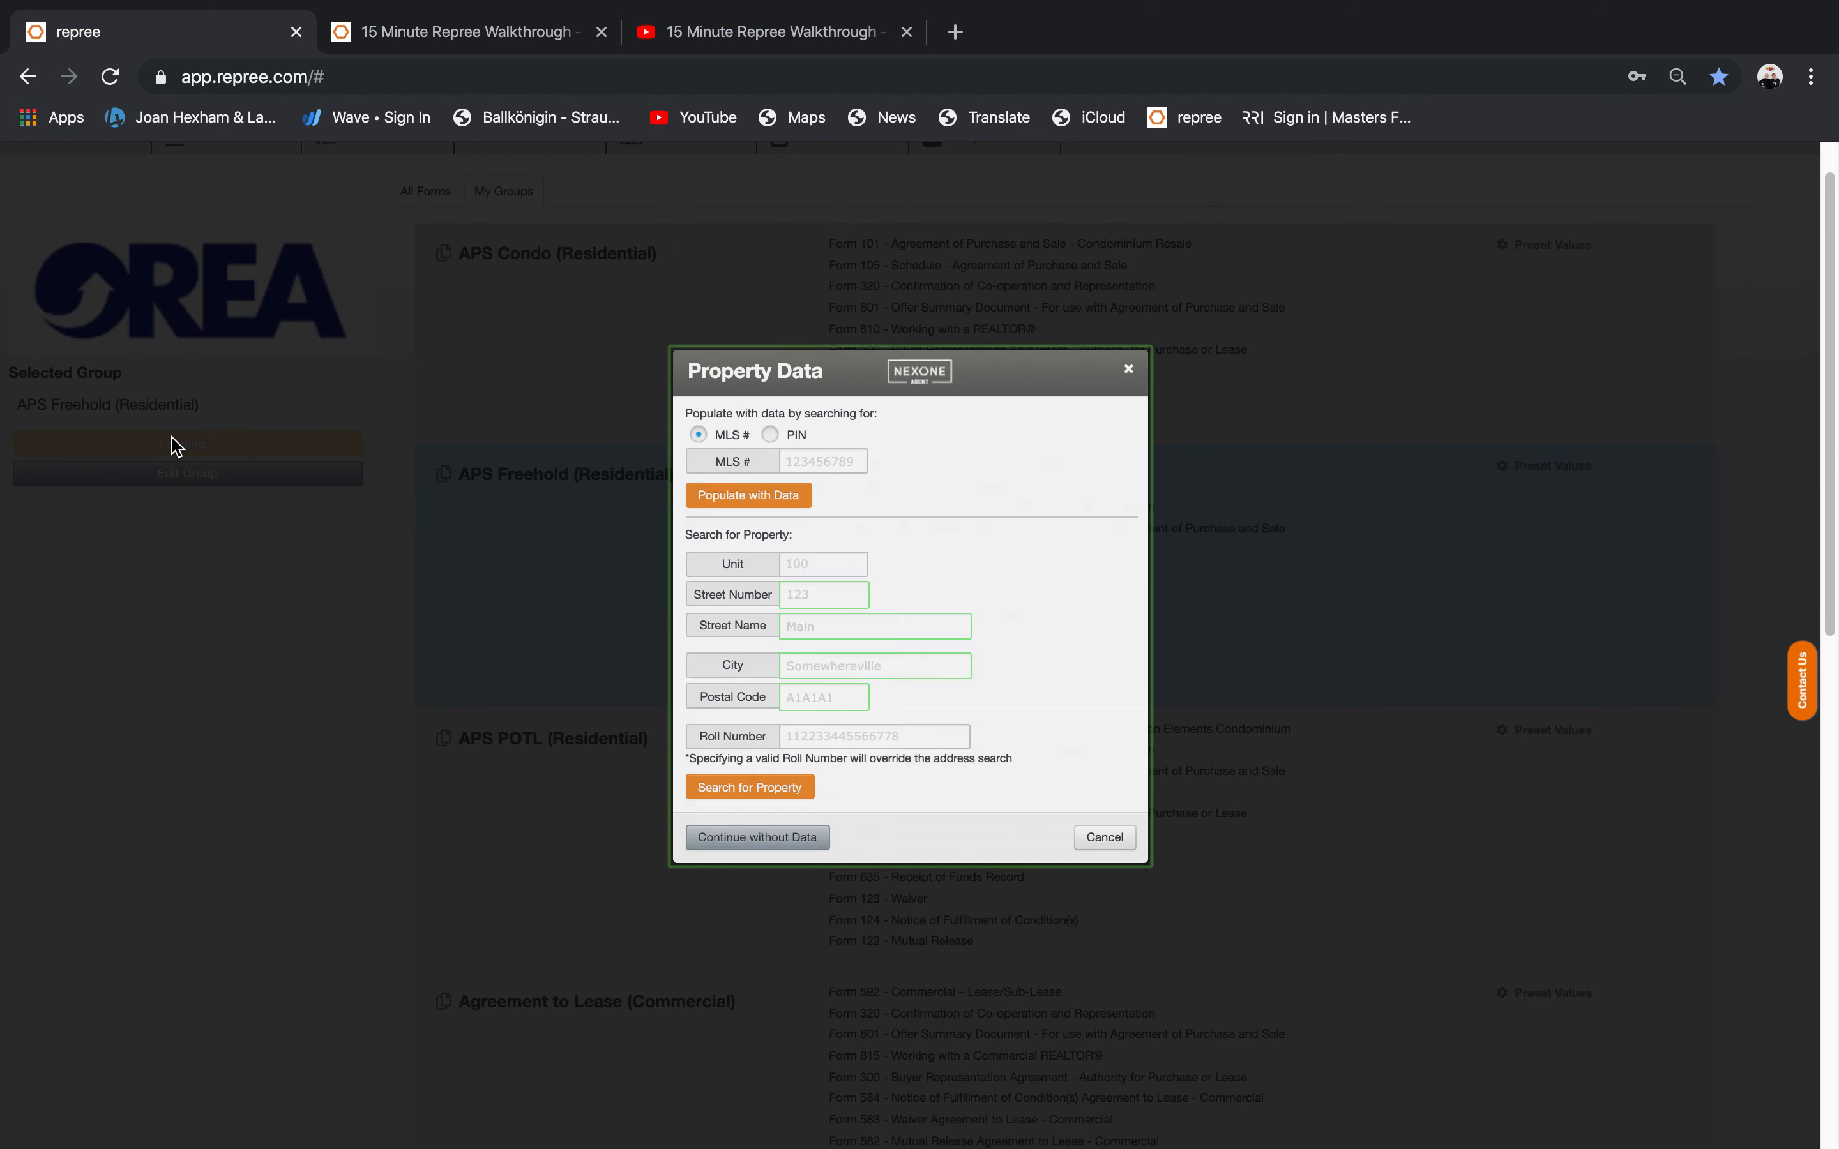
pyautogui.click(828, 466)
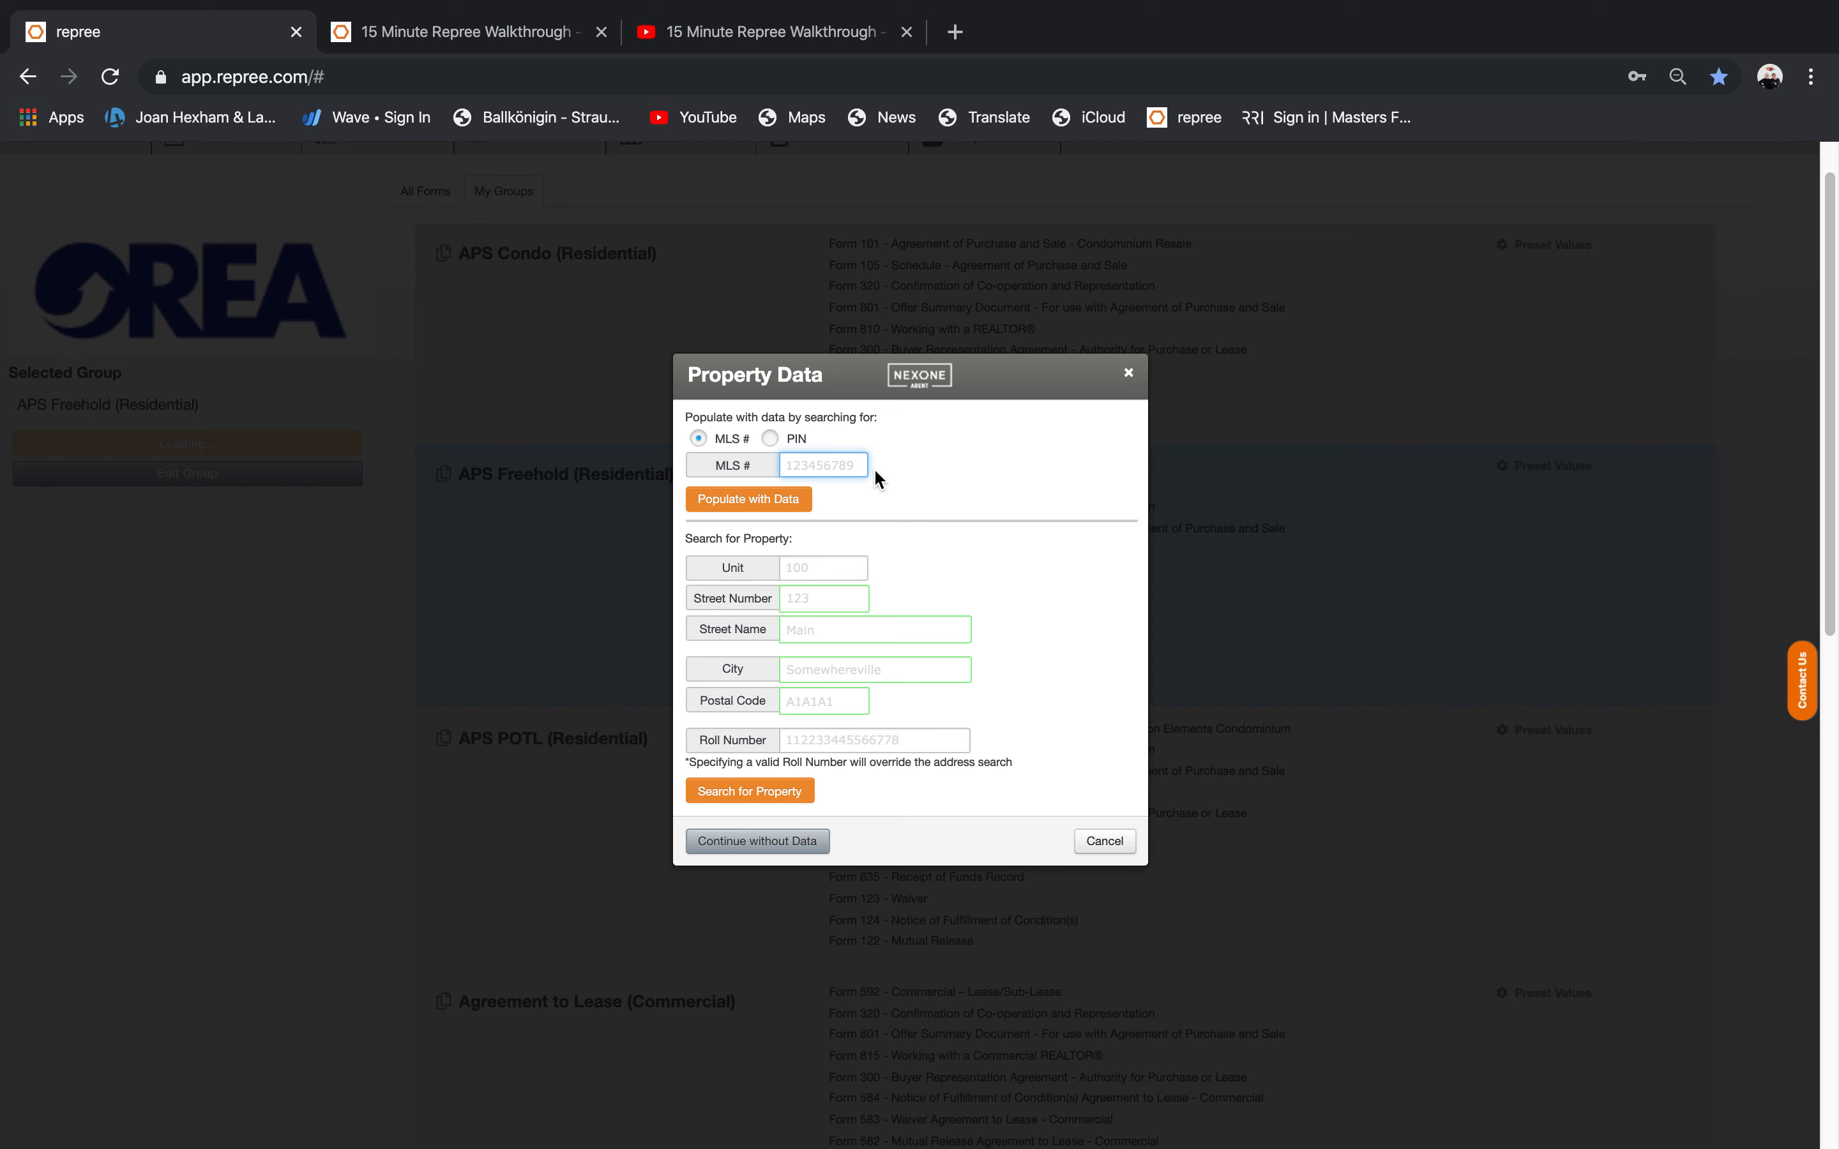
pyautogui.click(770, 440)
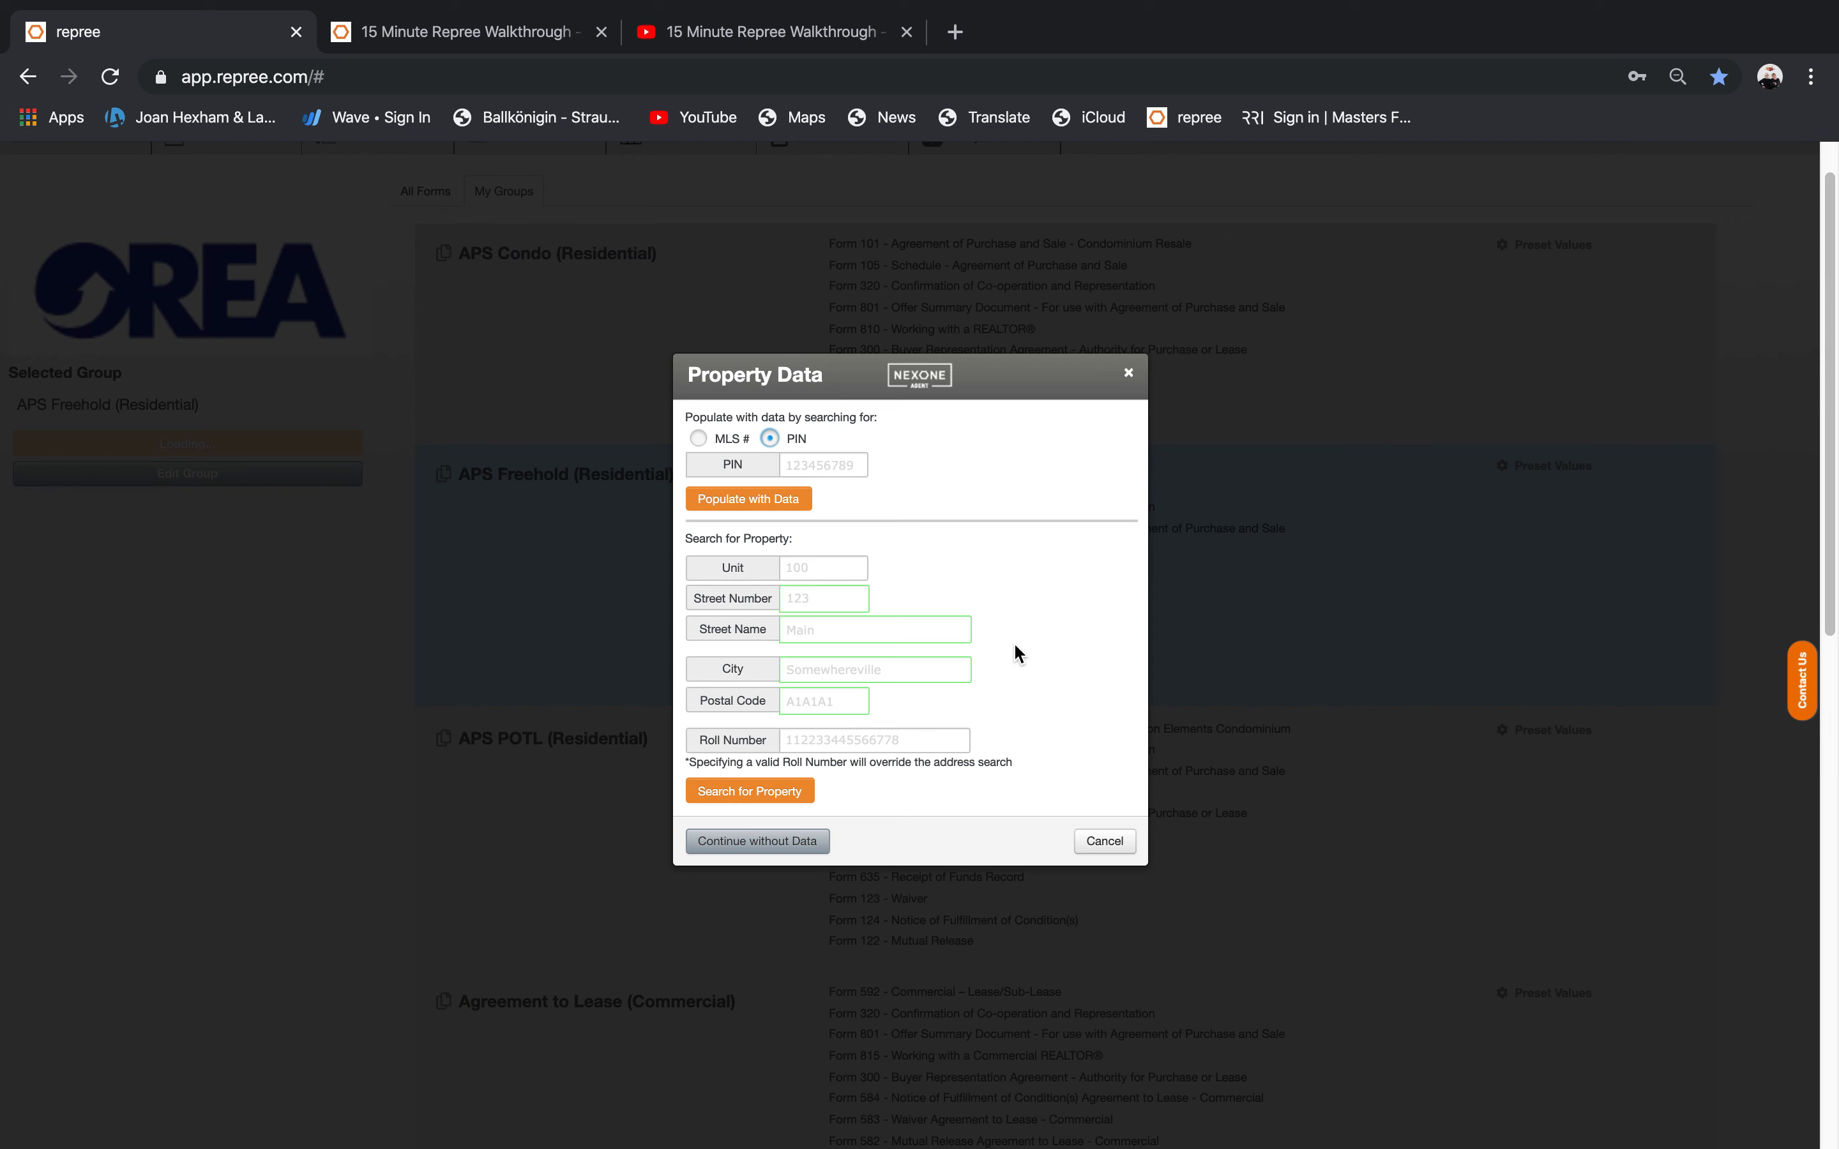
pyautogui.click(698, 438)
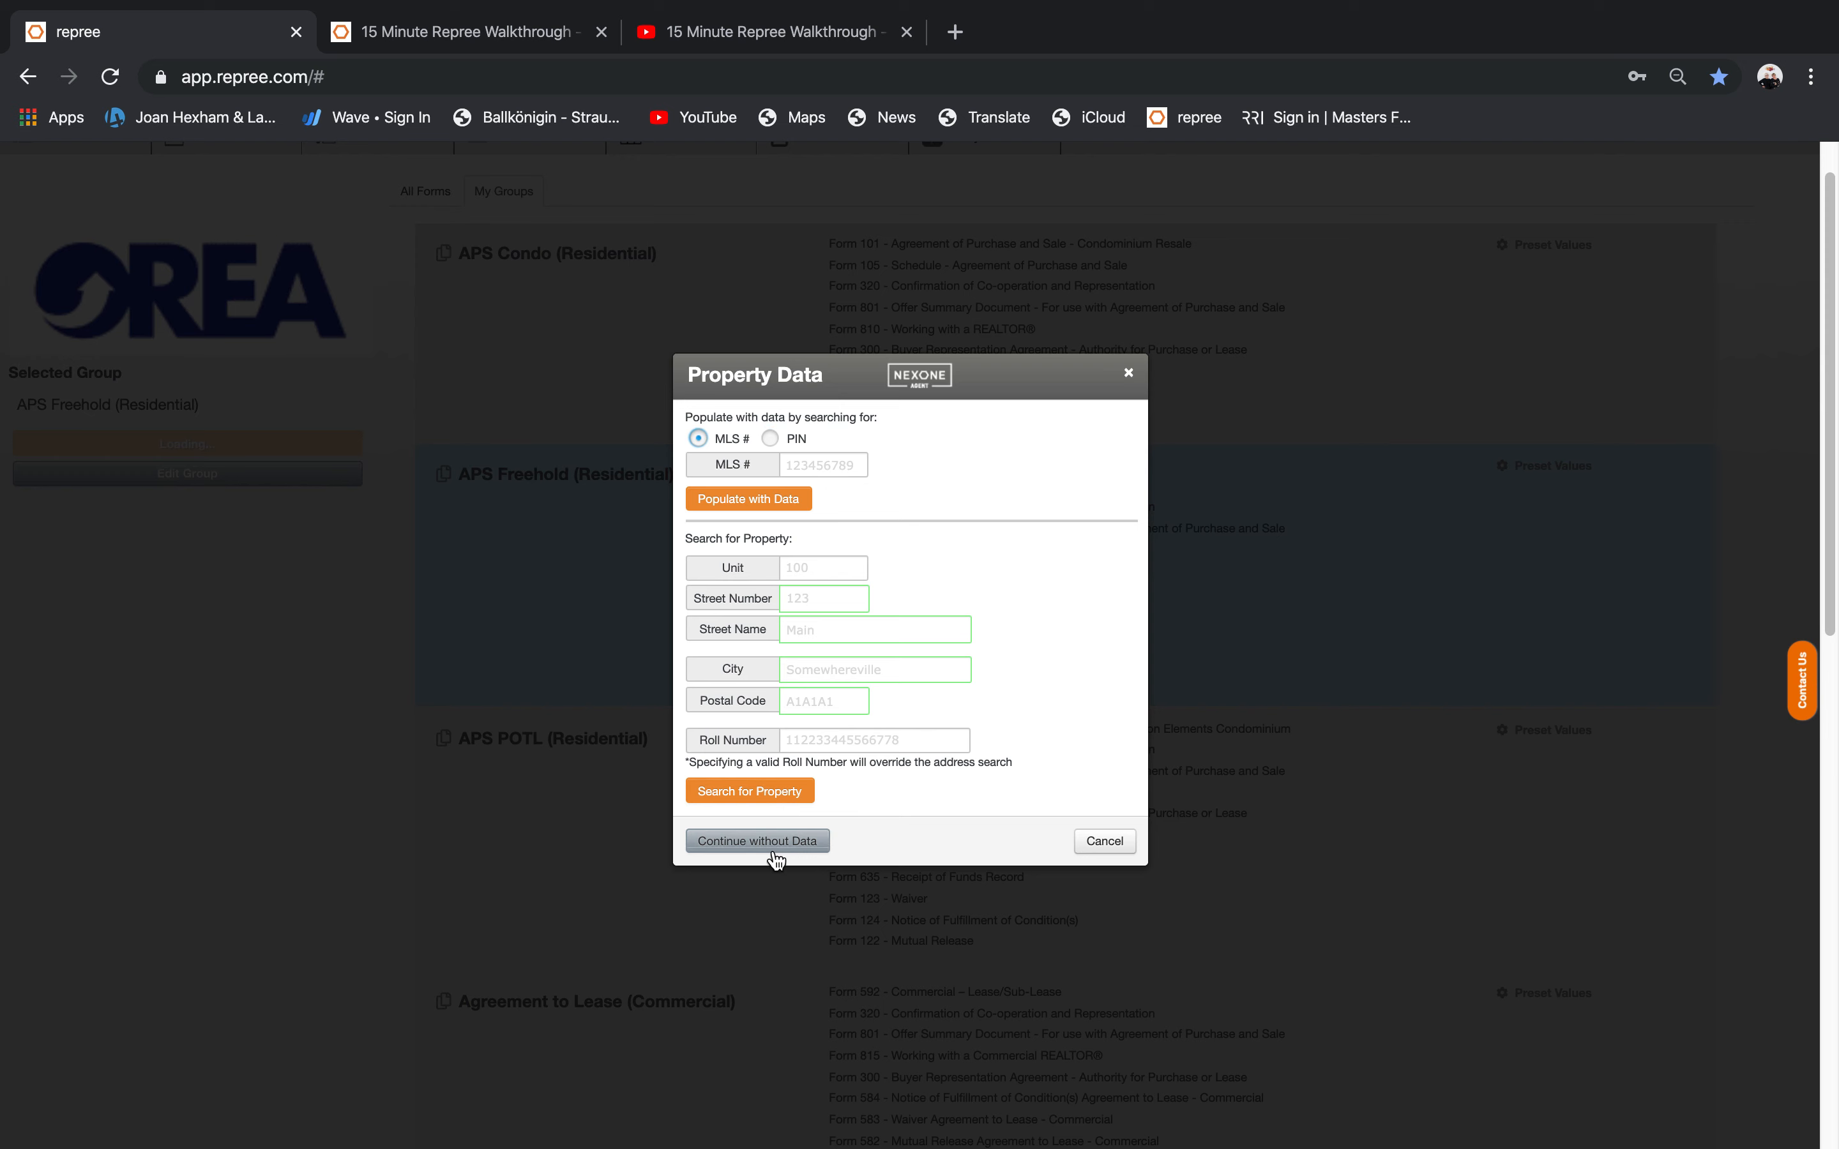
# Continue to Form 100 without property data, dismiss the Selected Forms list, and scroll to Schedule A.
pyautogui.click(758, 843)
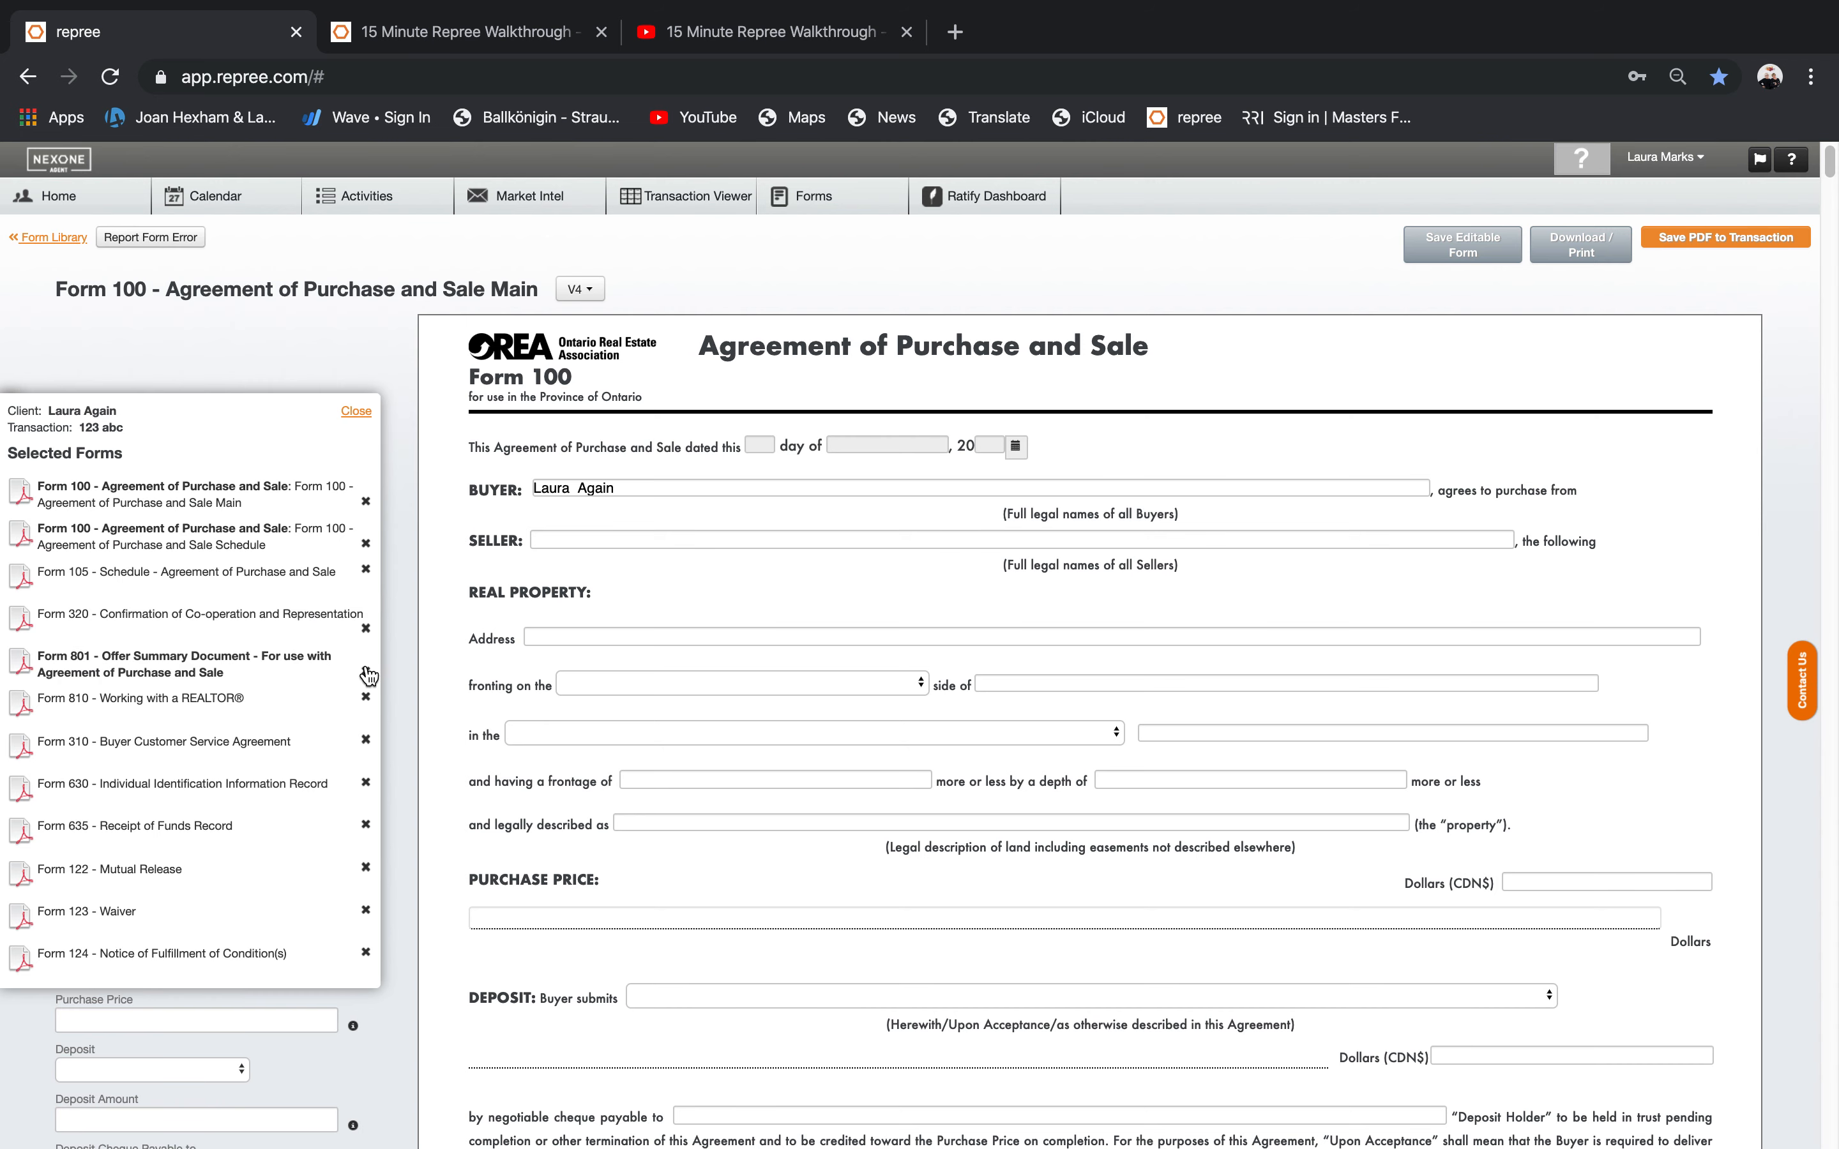
pyautogui.click(351, 412)
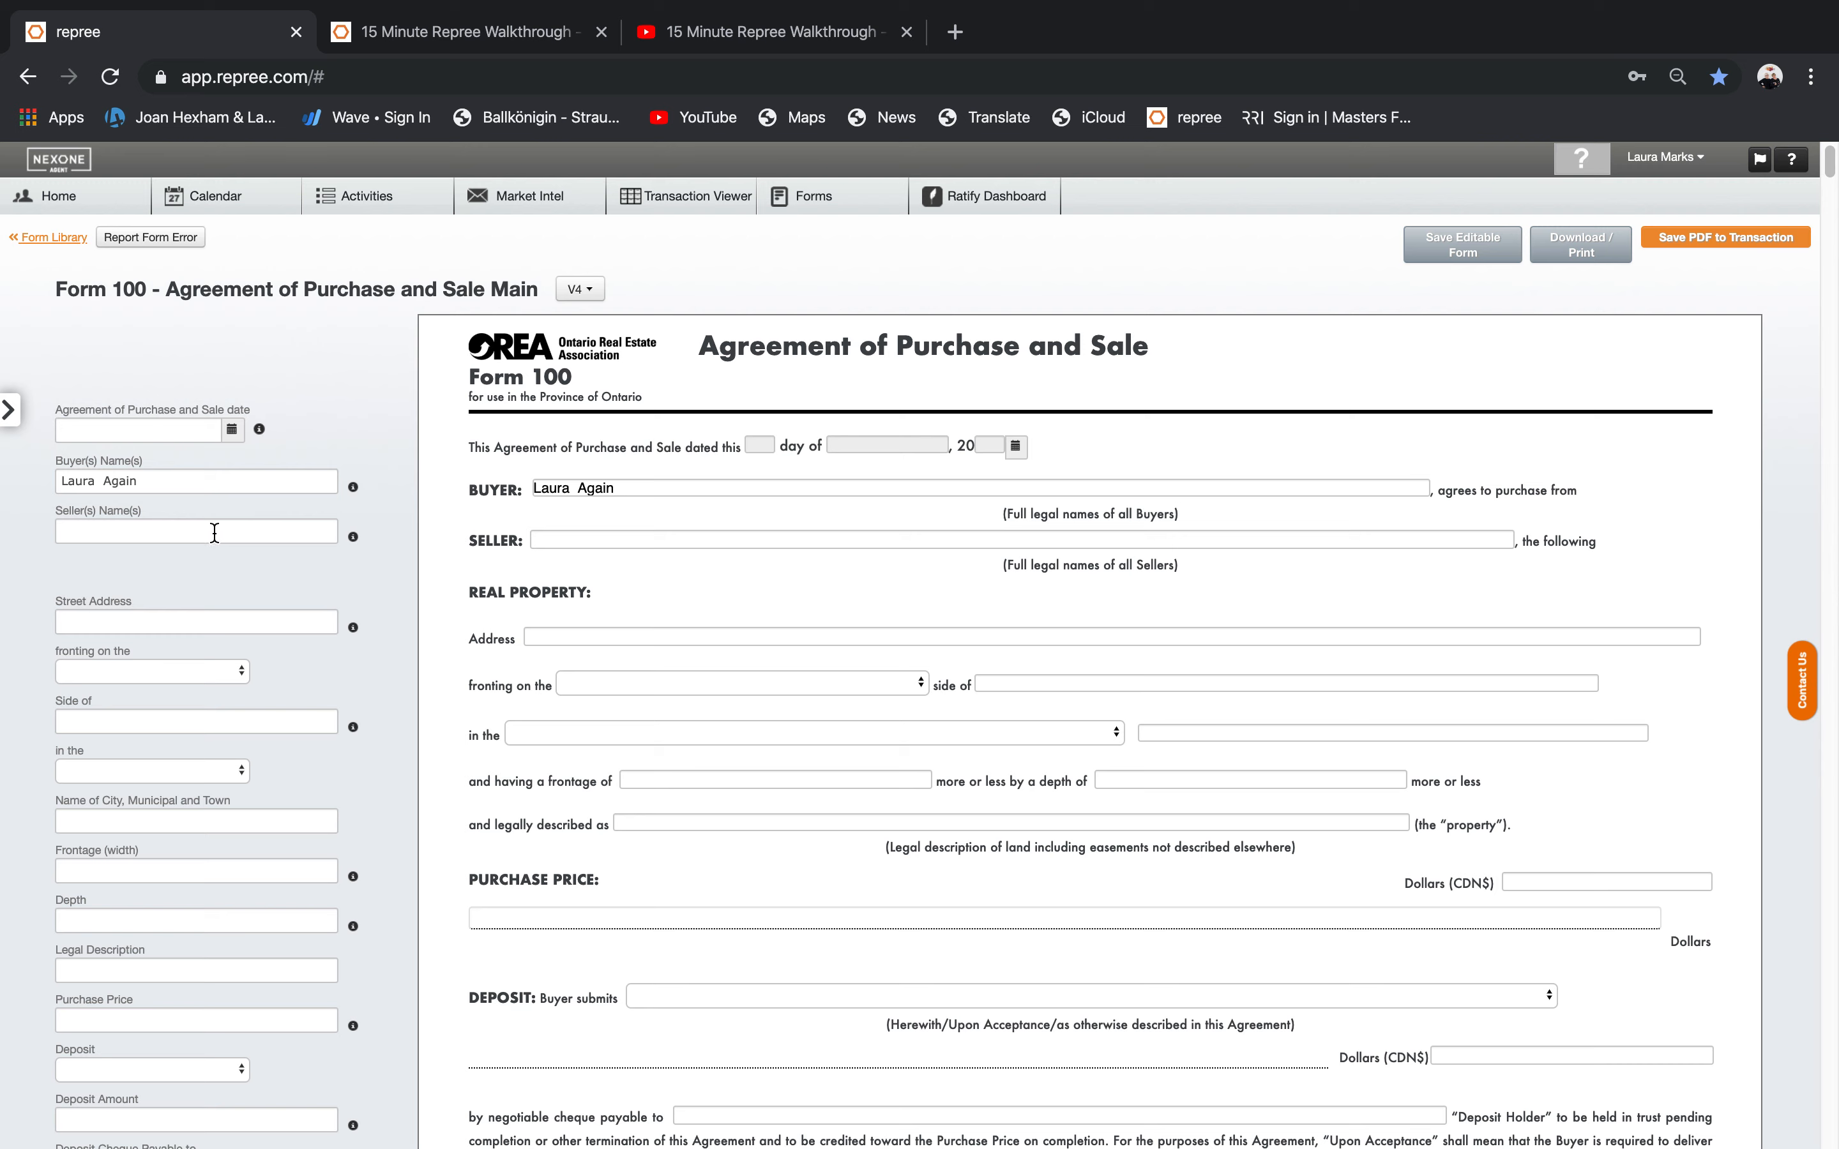
pyautogui.click(683, 541)
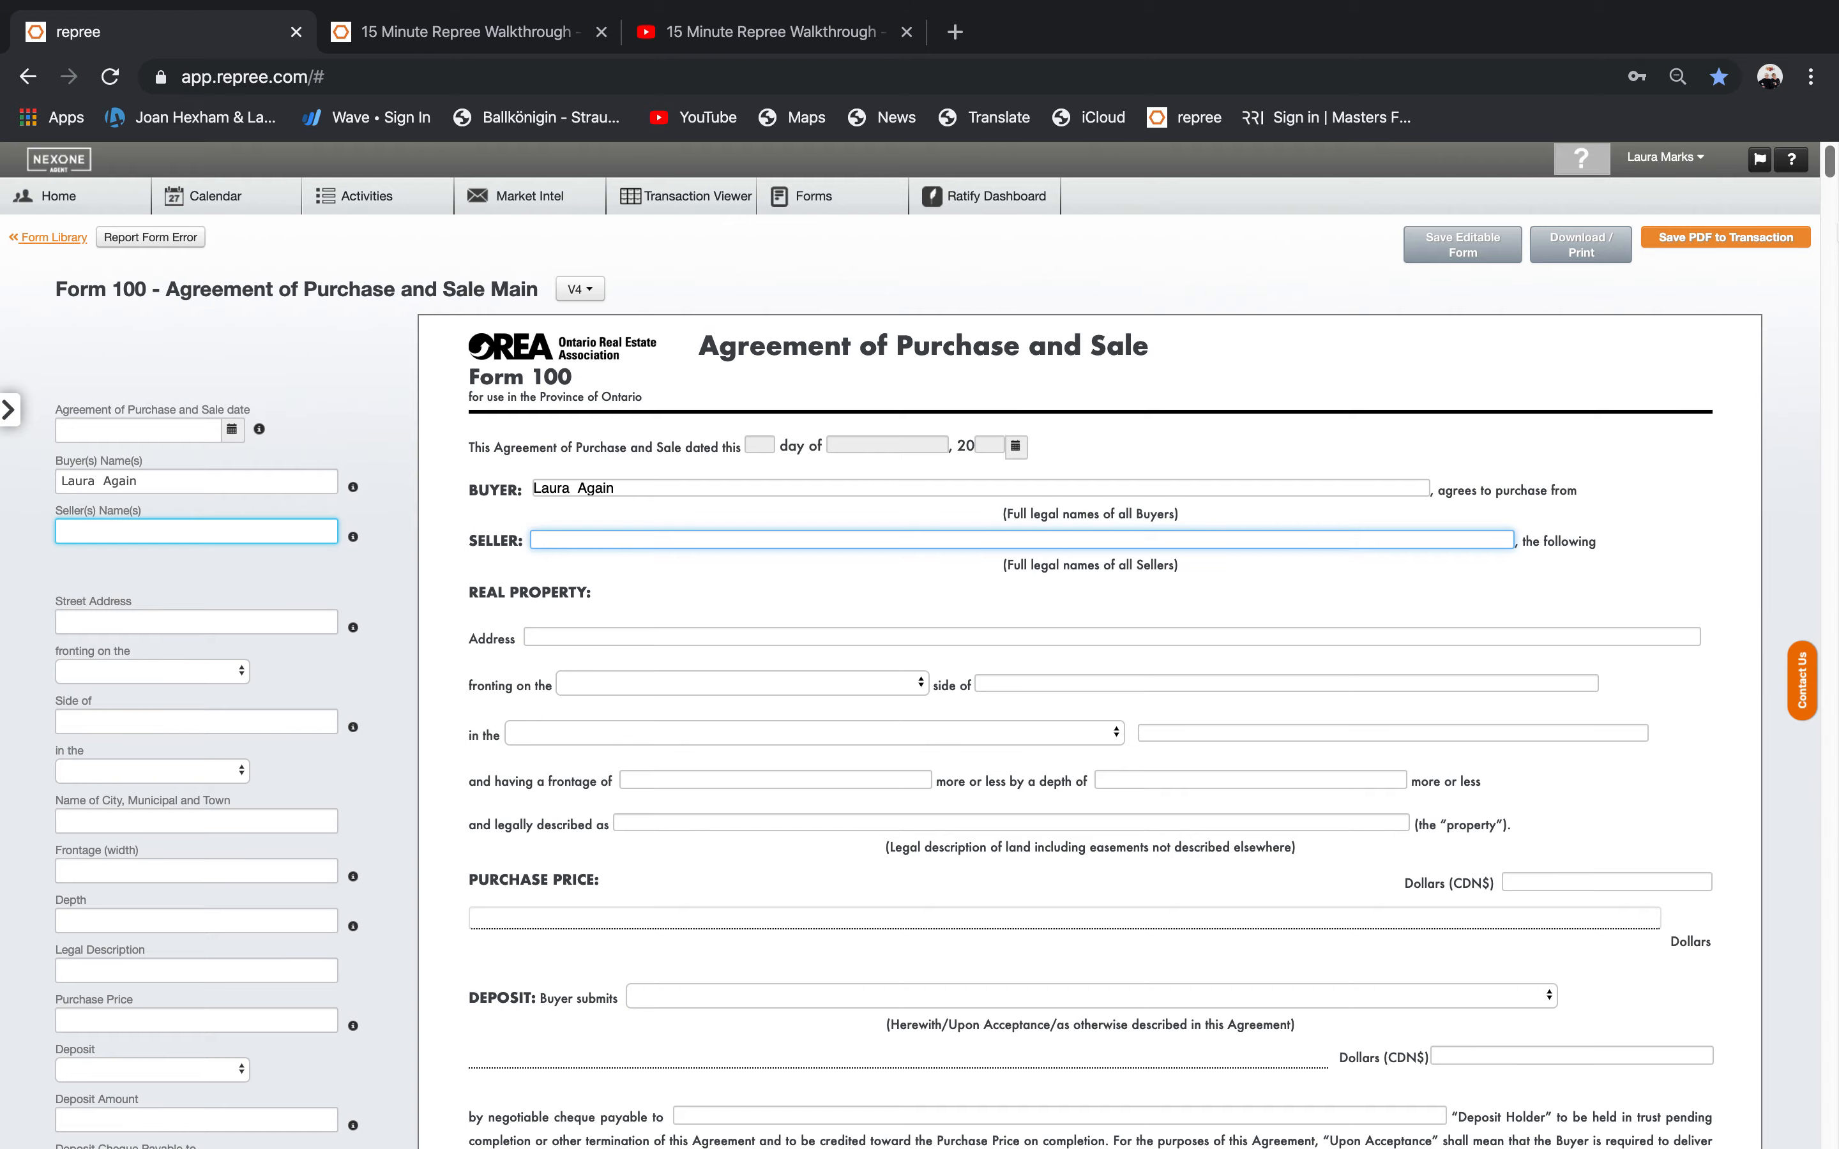
pyautogui.moveTo(1832, 169); pyautogui.dragTo(1832, 361)
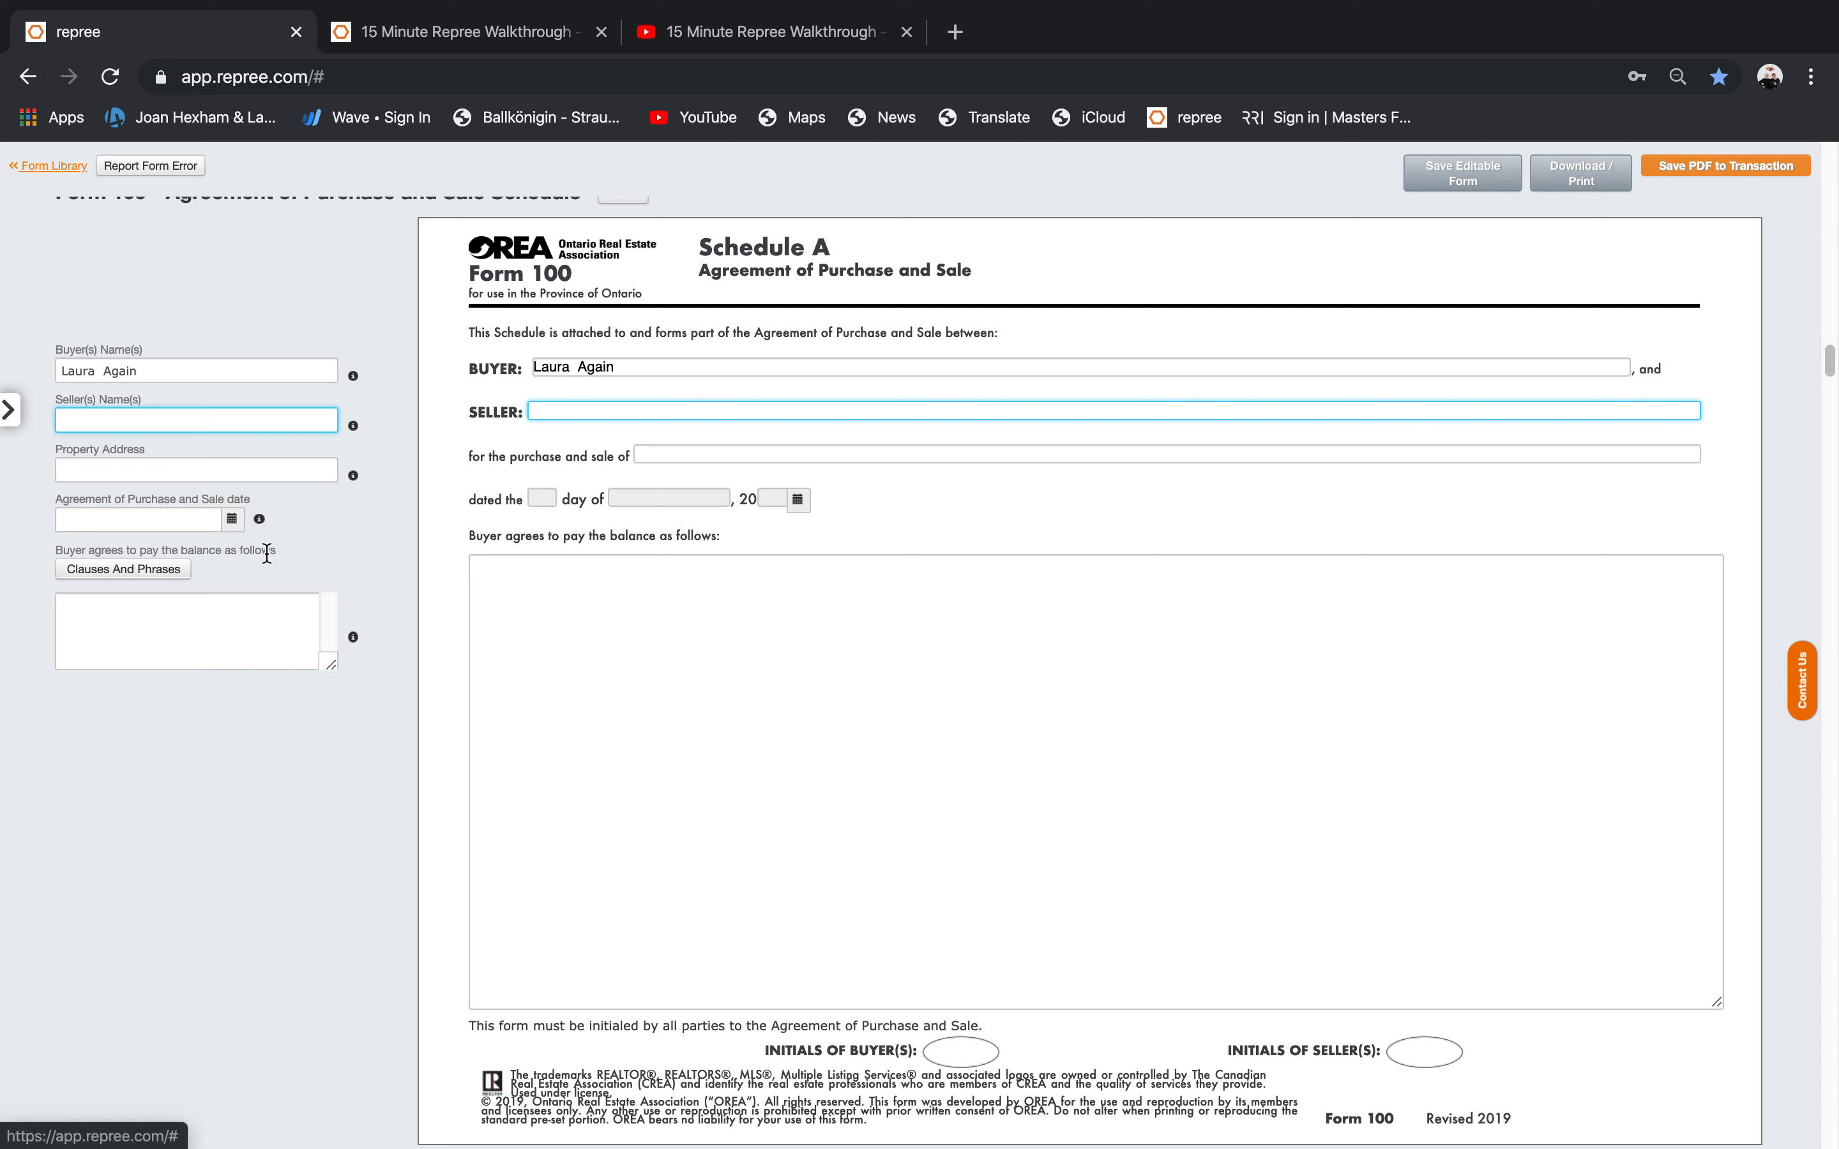
# In Clauses and Phrases, filter by Chattels / Equipment / Fixtures, then remove that filter.
pyautogui.click(89, 575)
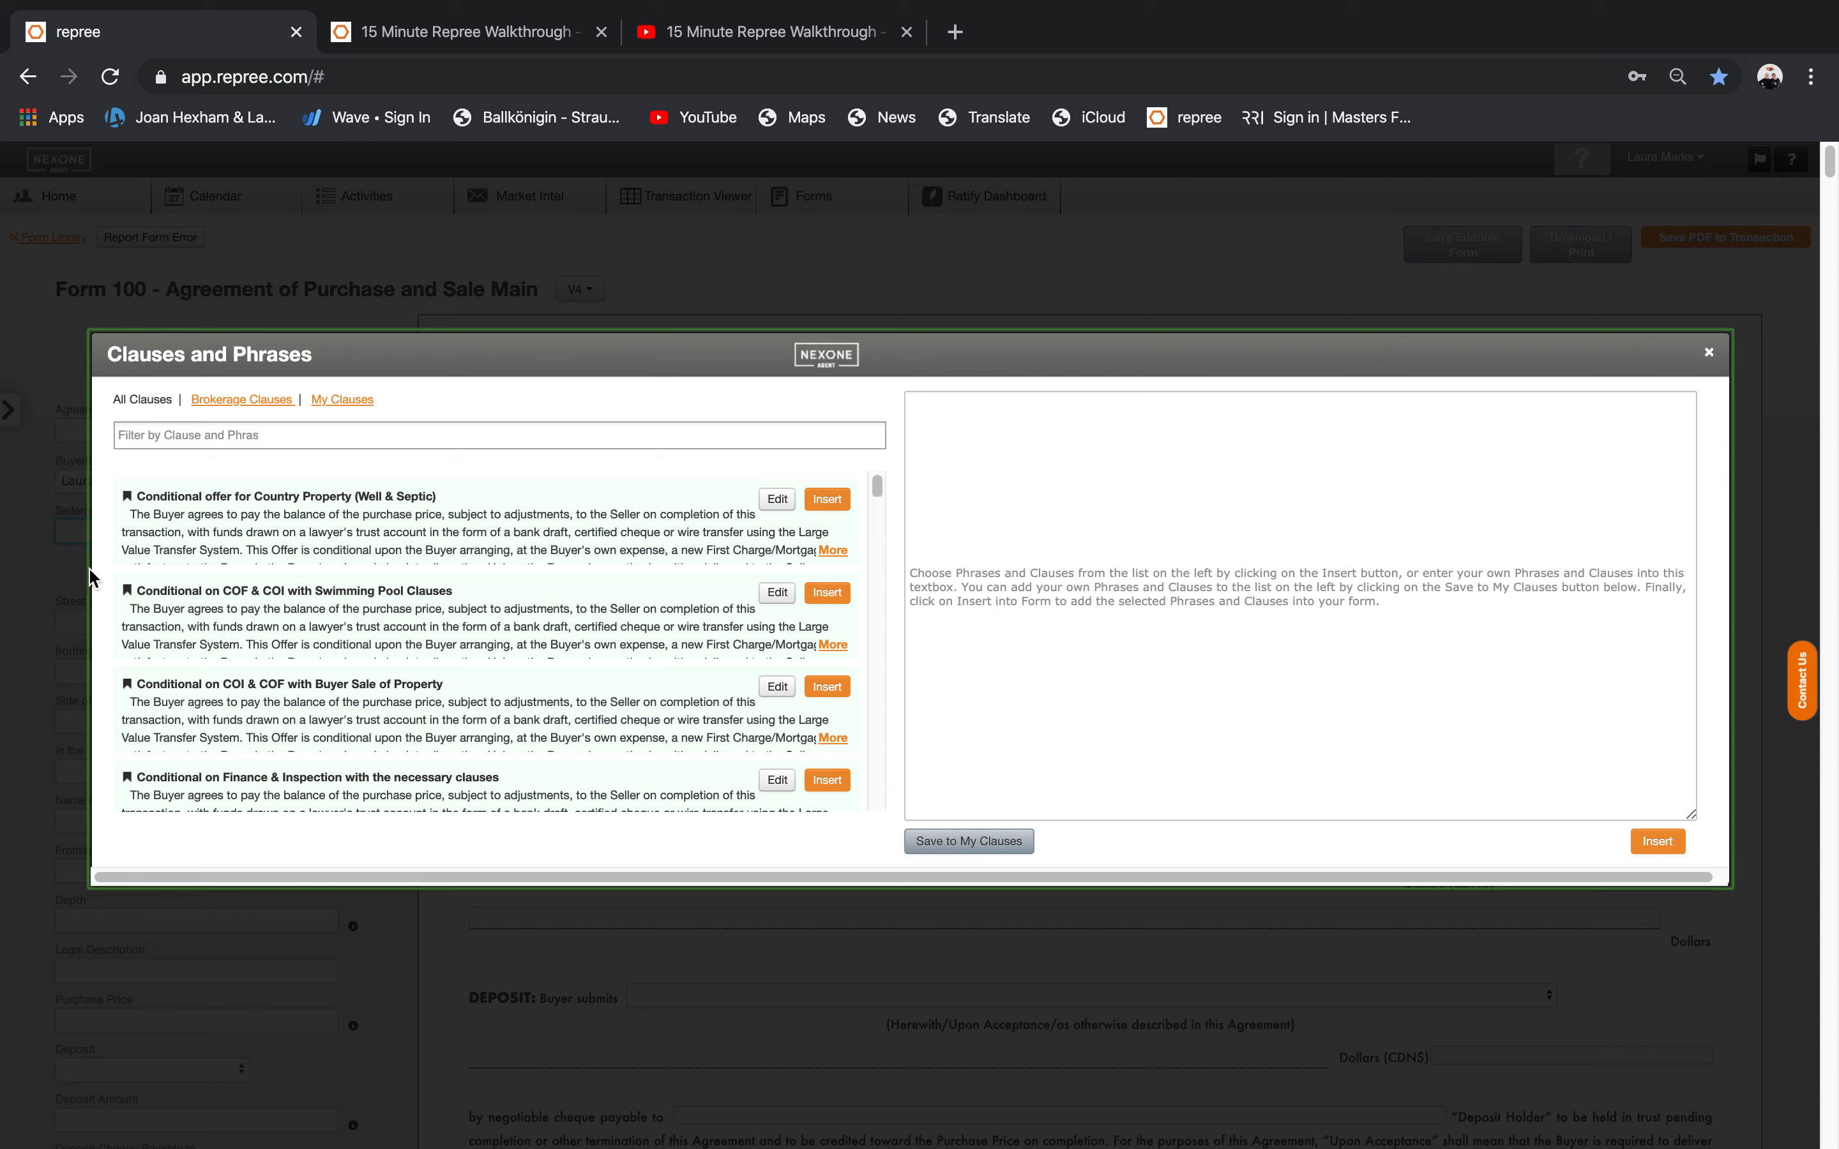
pyautogui.click(148, 436)
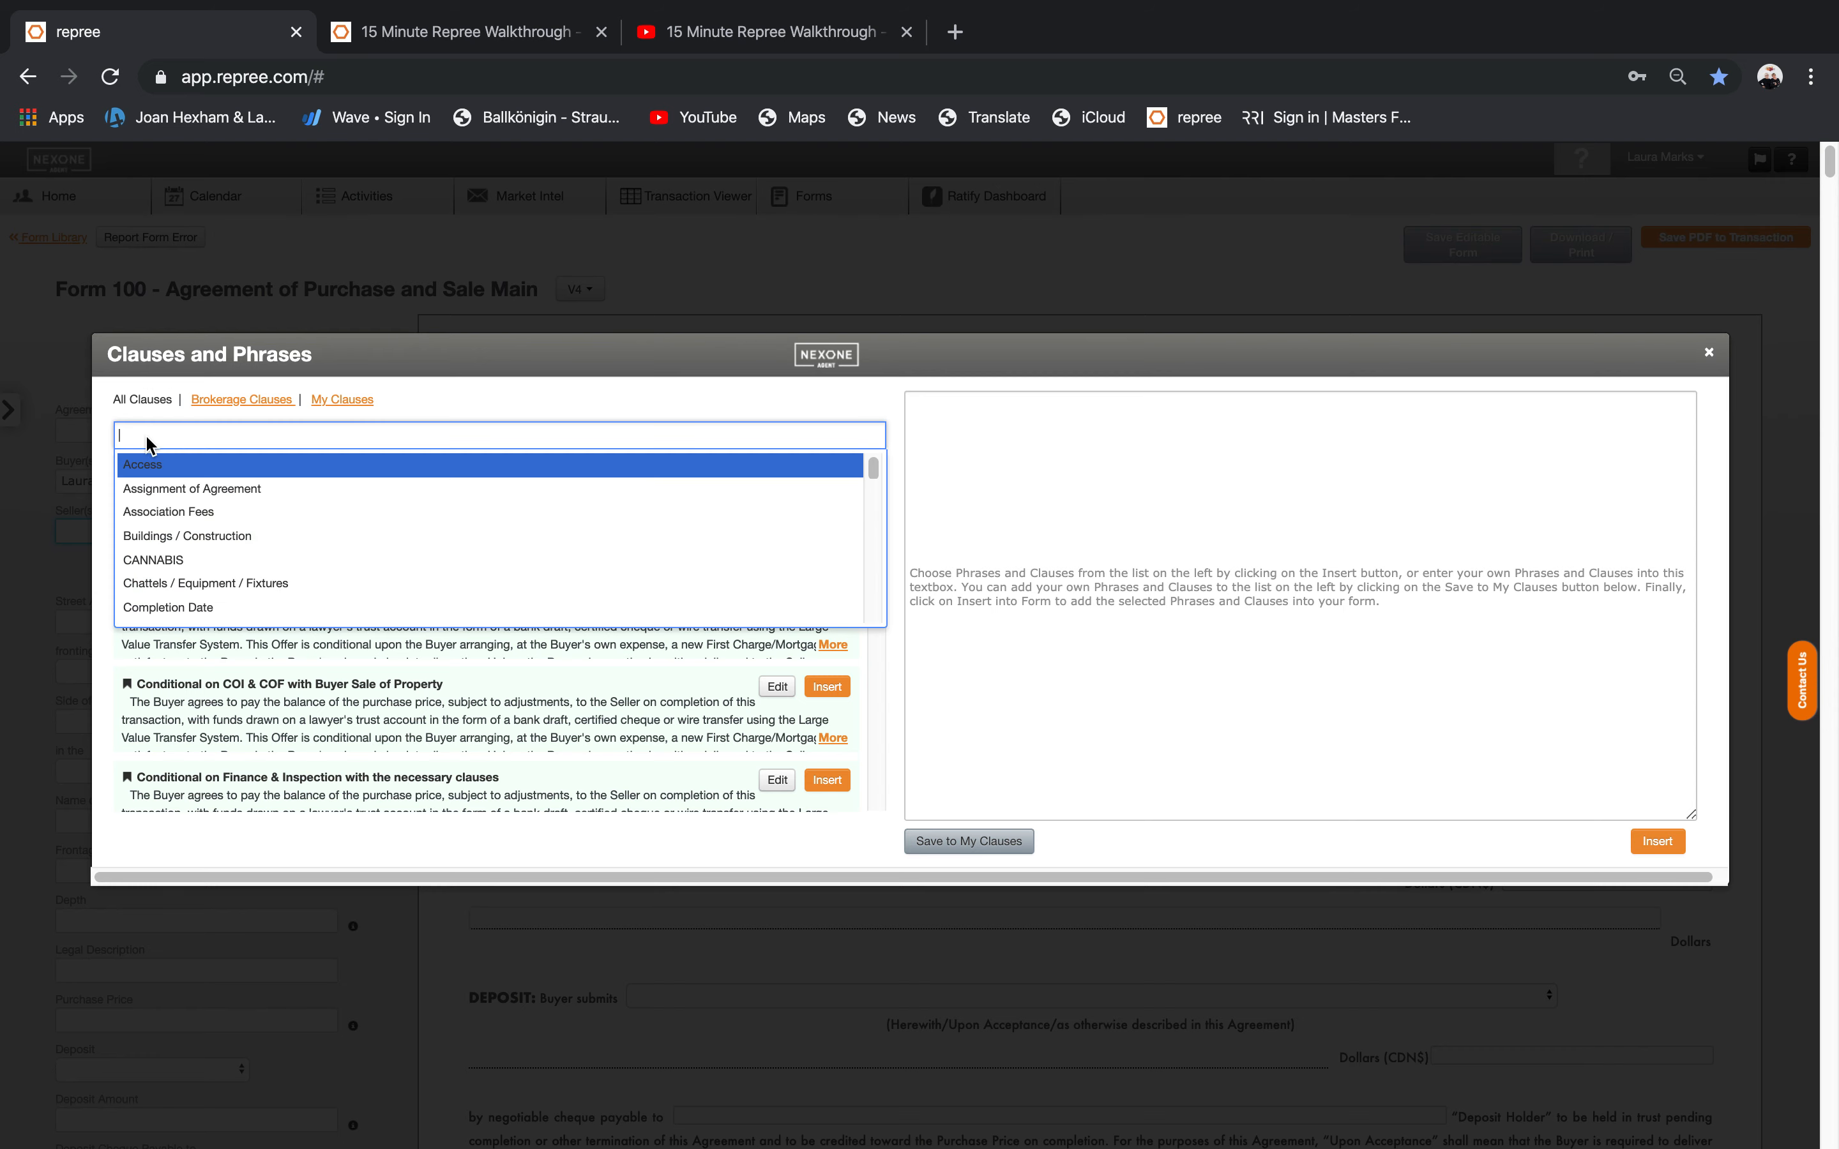
pyautogui.write('c')
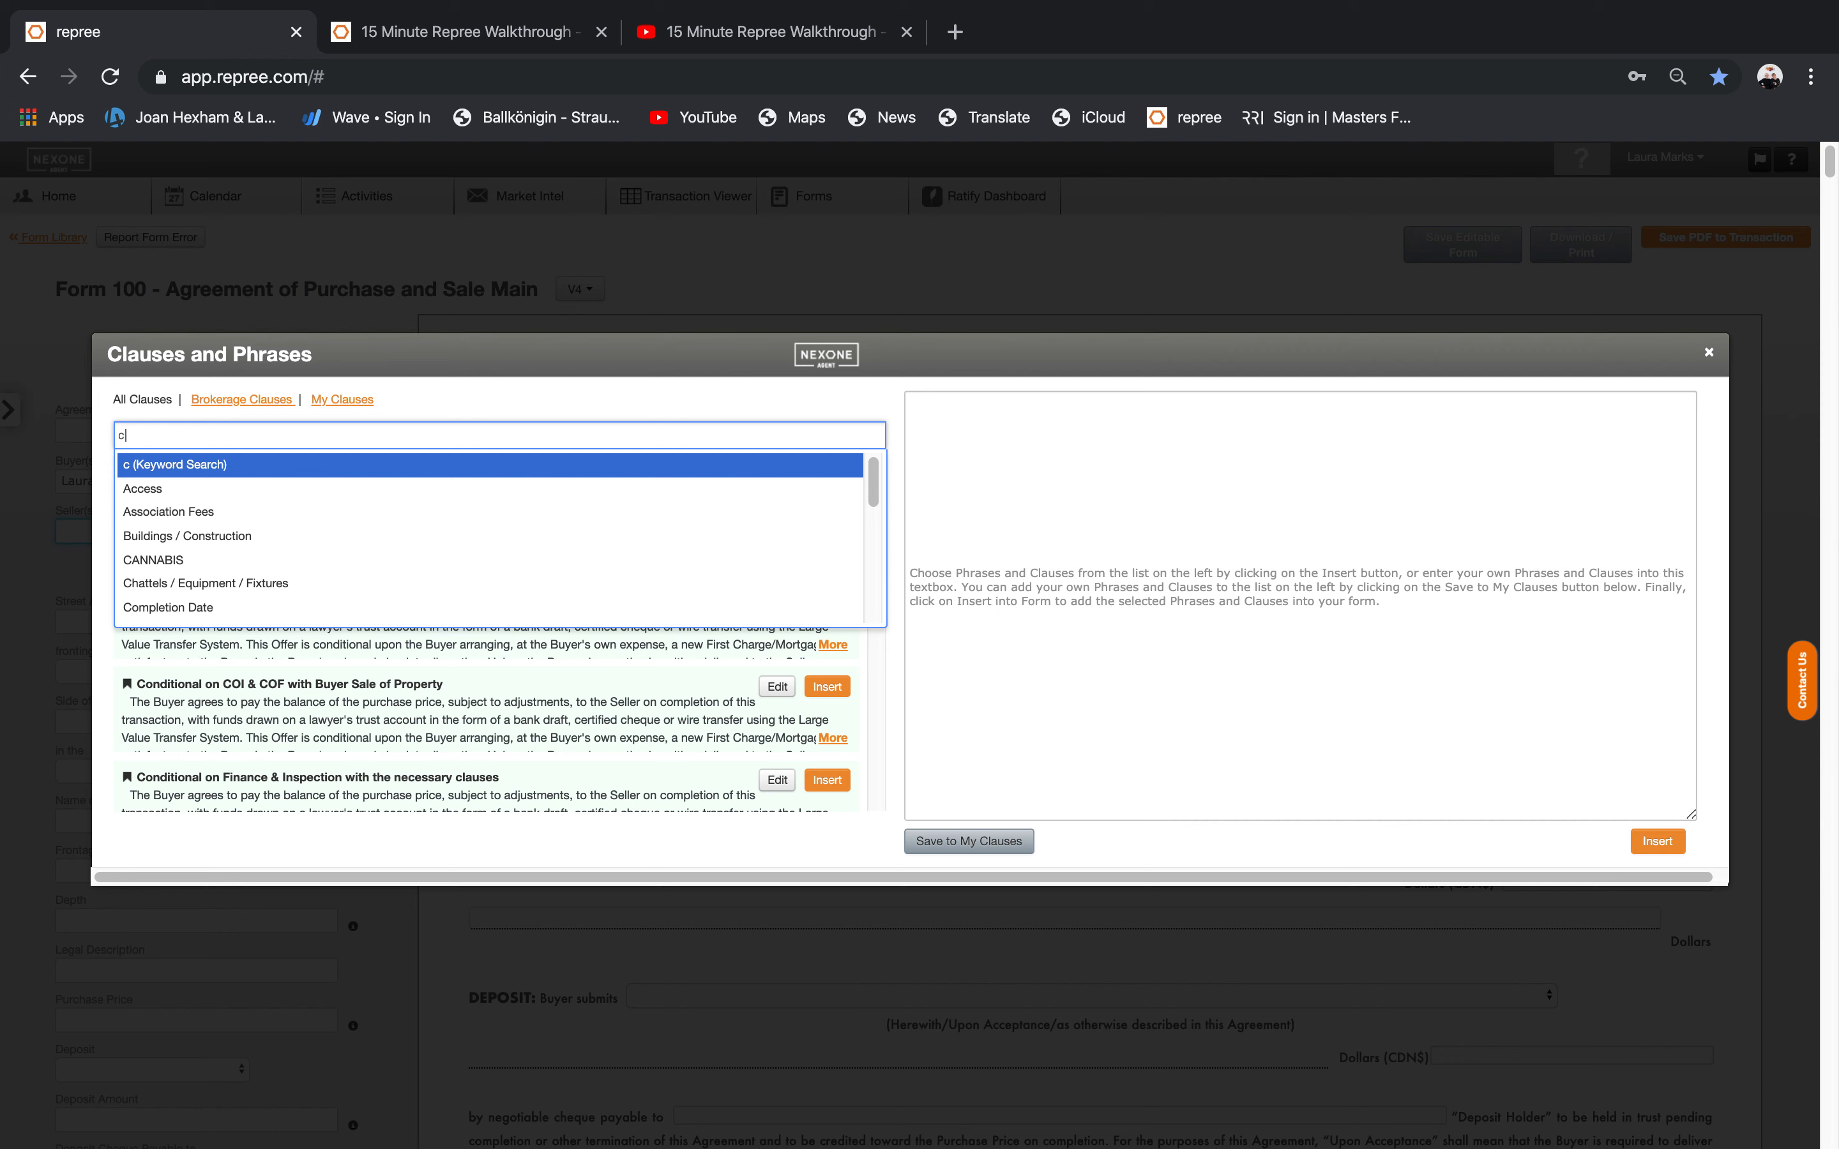
pyautogui.write('hattel')
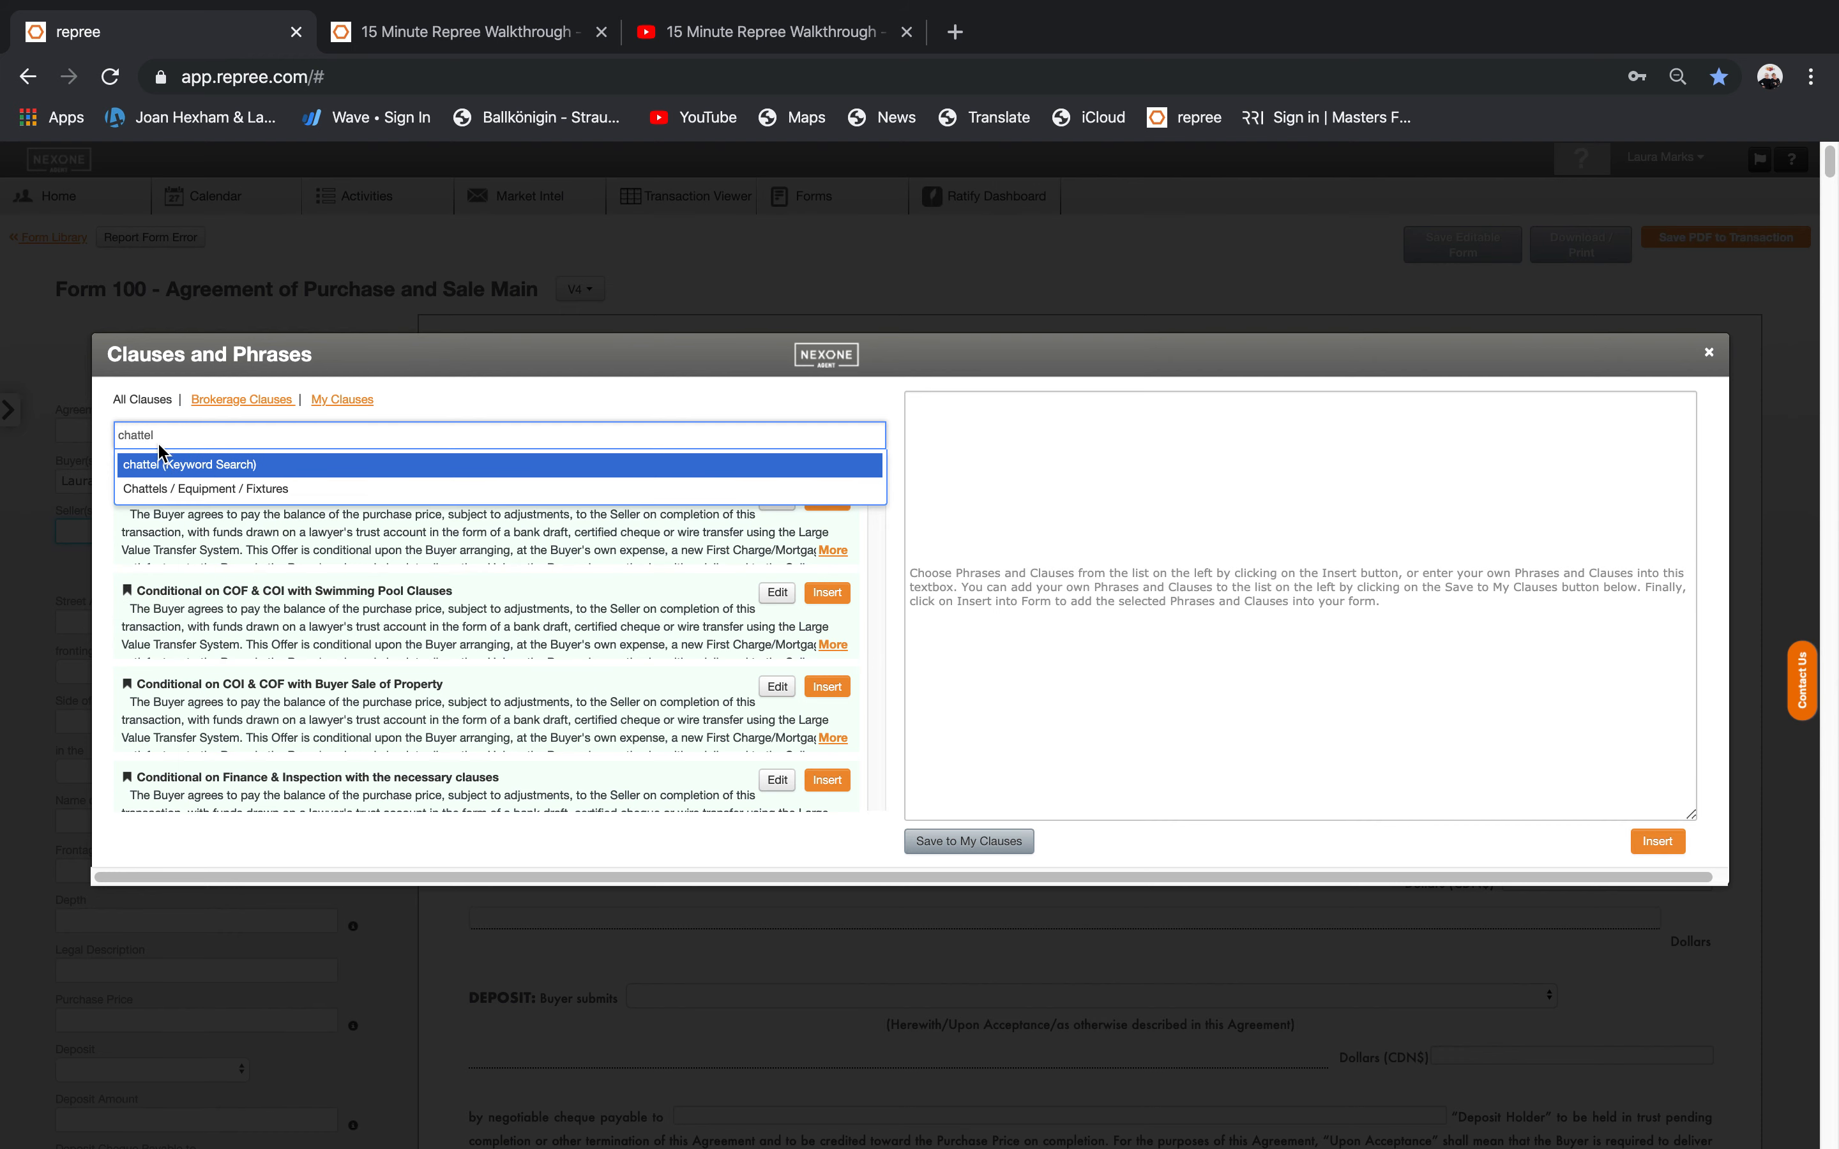
pyautogui.click(171, 487)
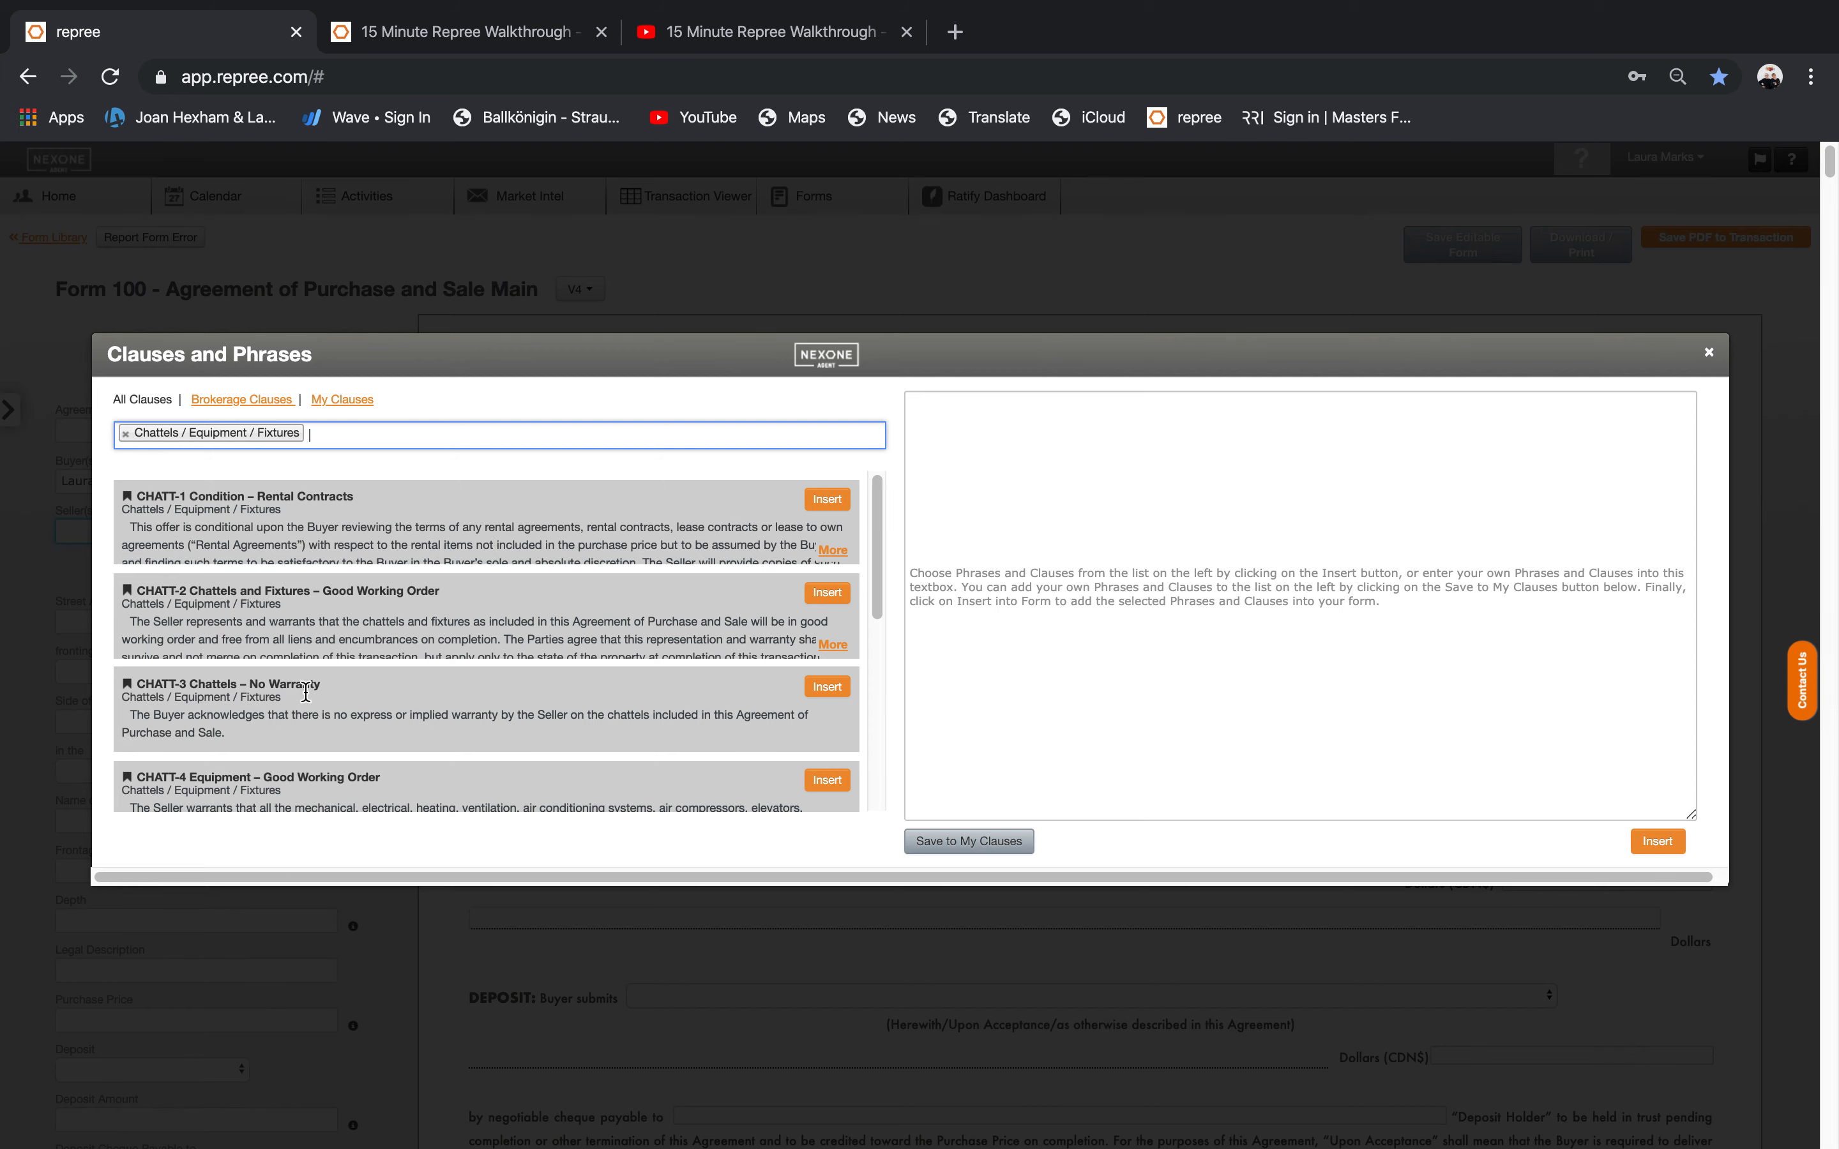
pyautogui.click(319, 438)
pyautogui.press('Escape')
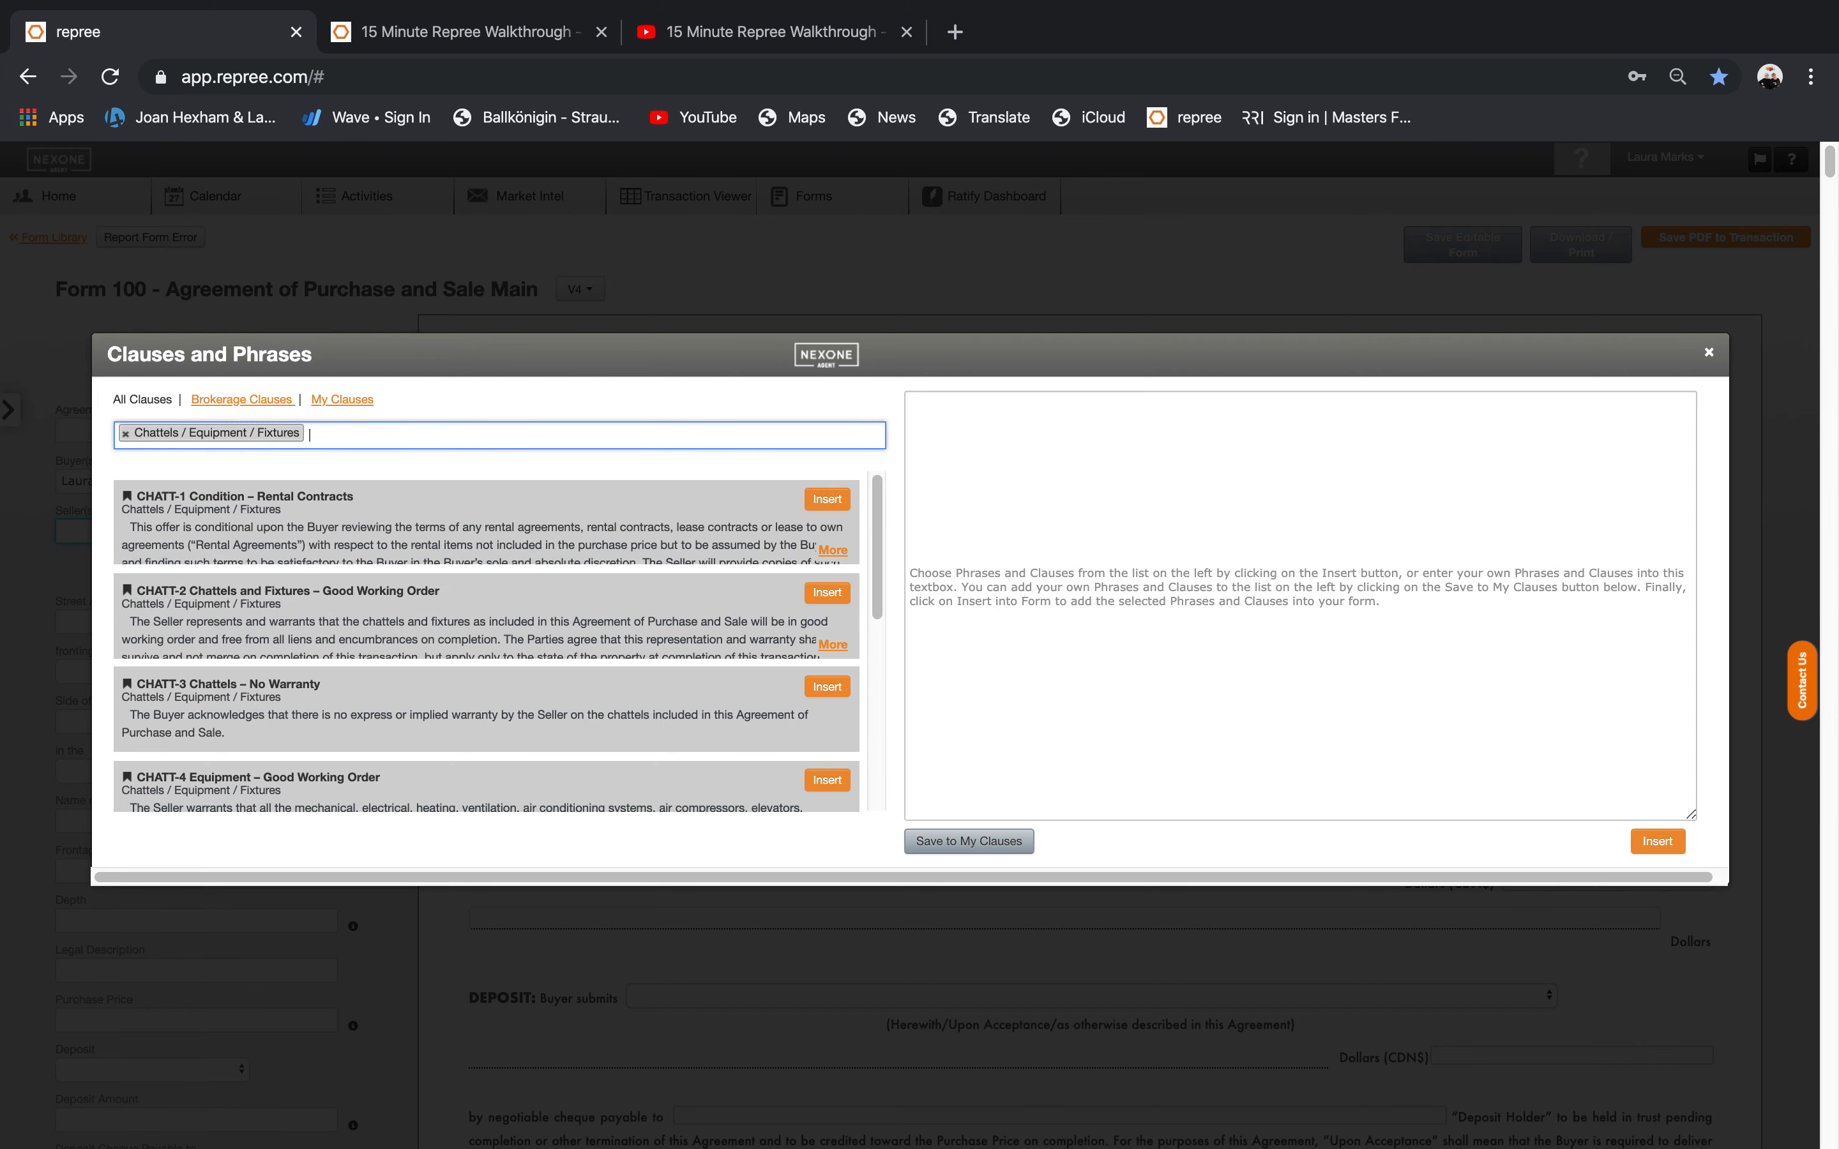
pyautogui.click(126, 434)
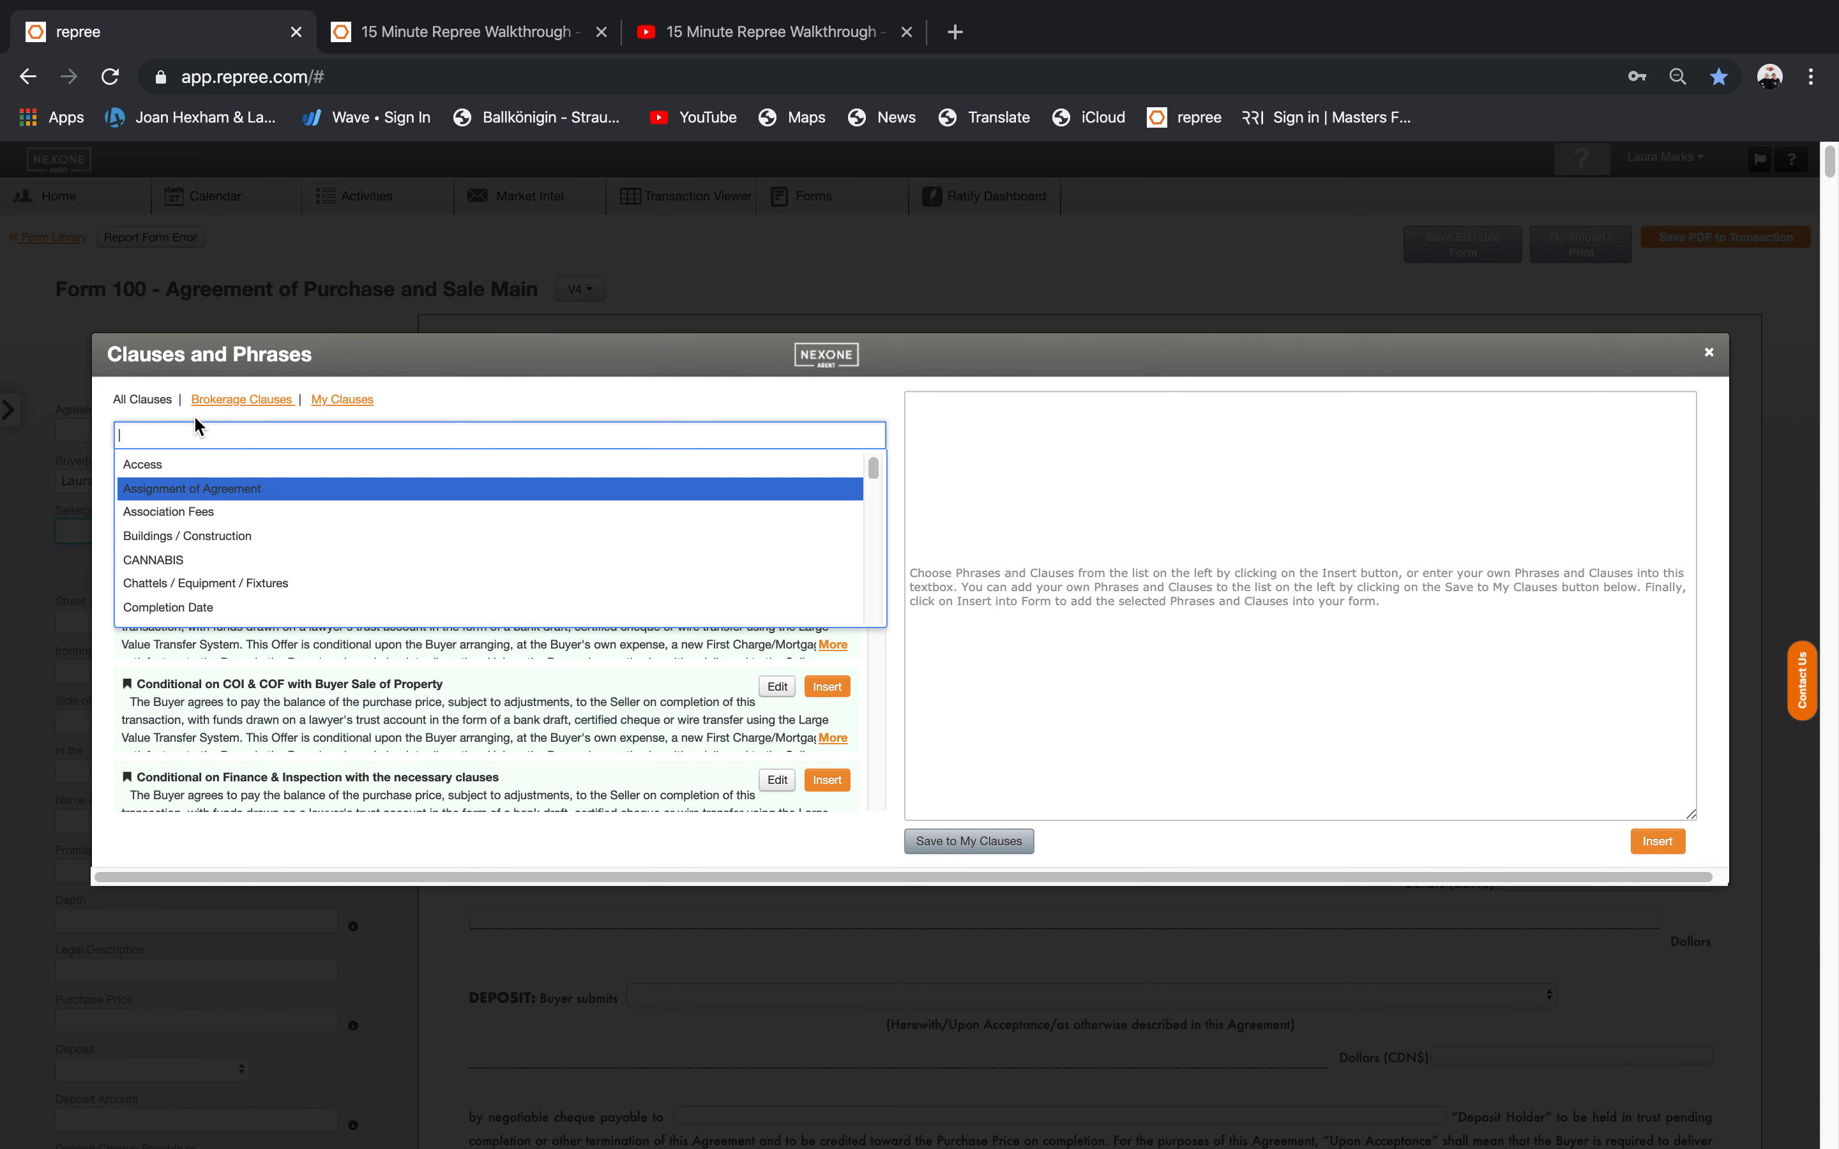
# Show the Brokerage Clauses tab and scroll through its clause list.
pyautogui.click(217, 409)
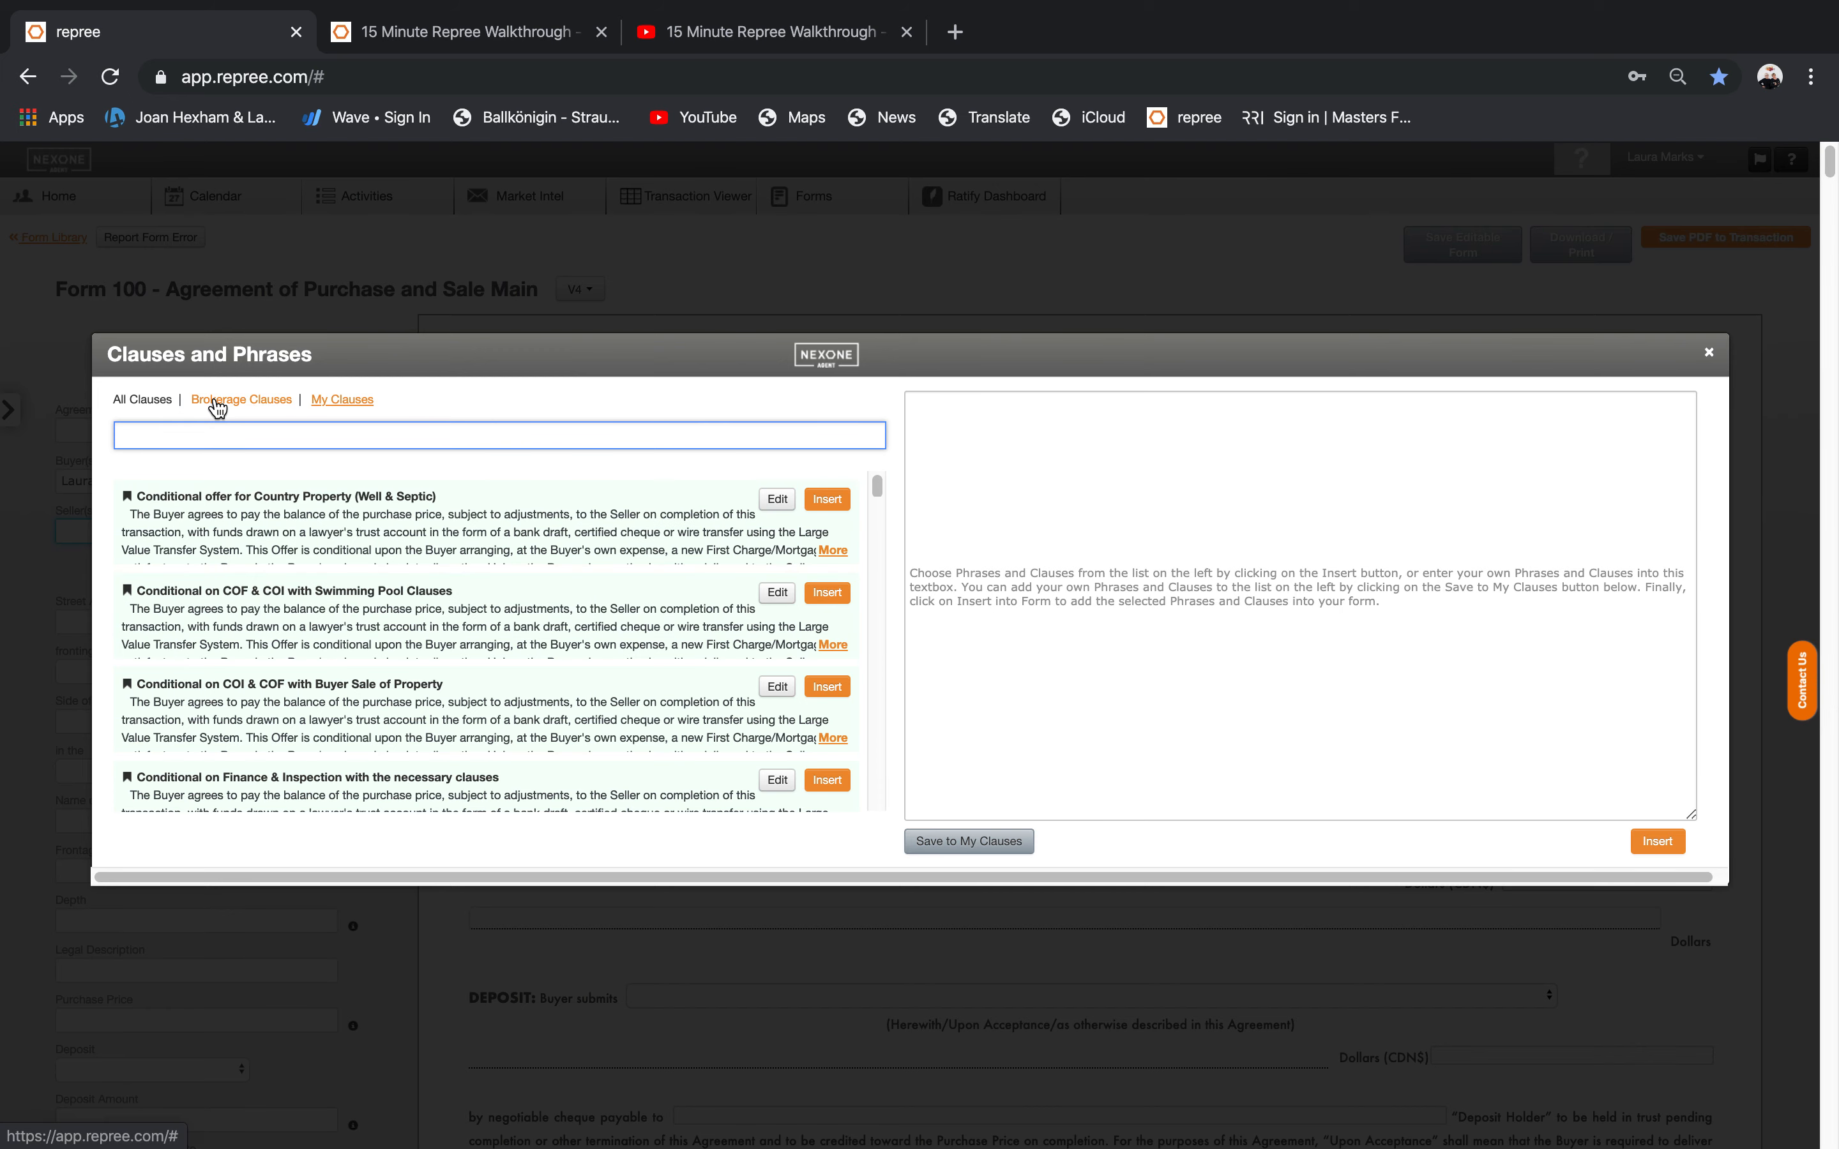
pyautogui.click(217, 409)
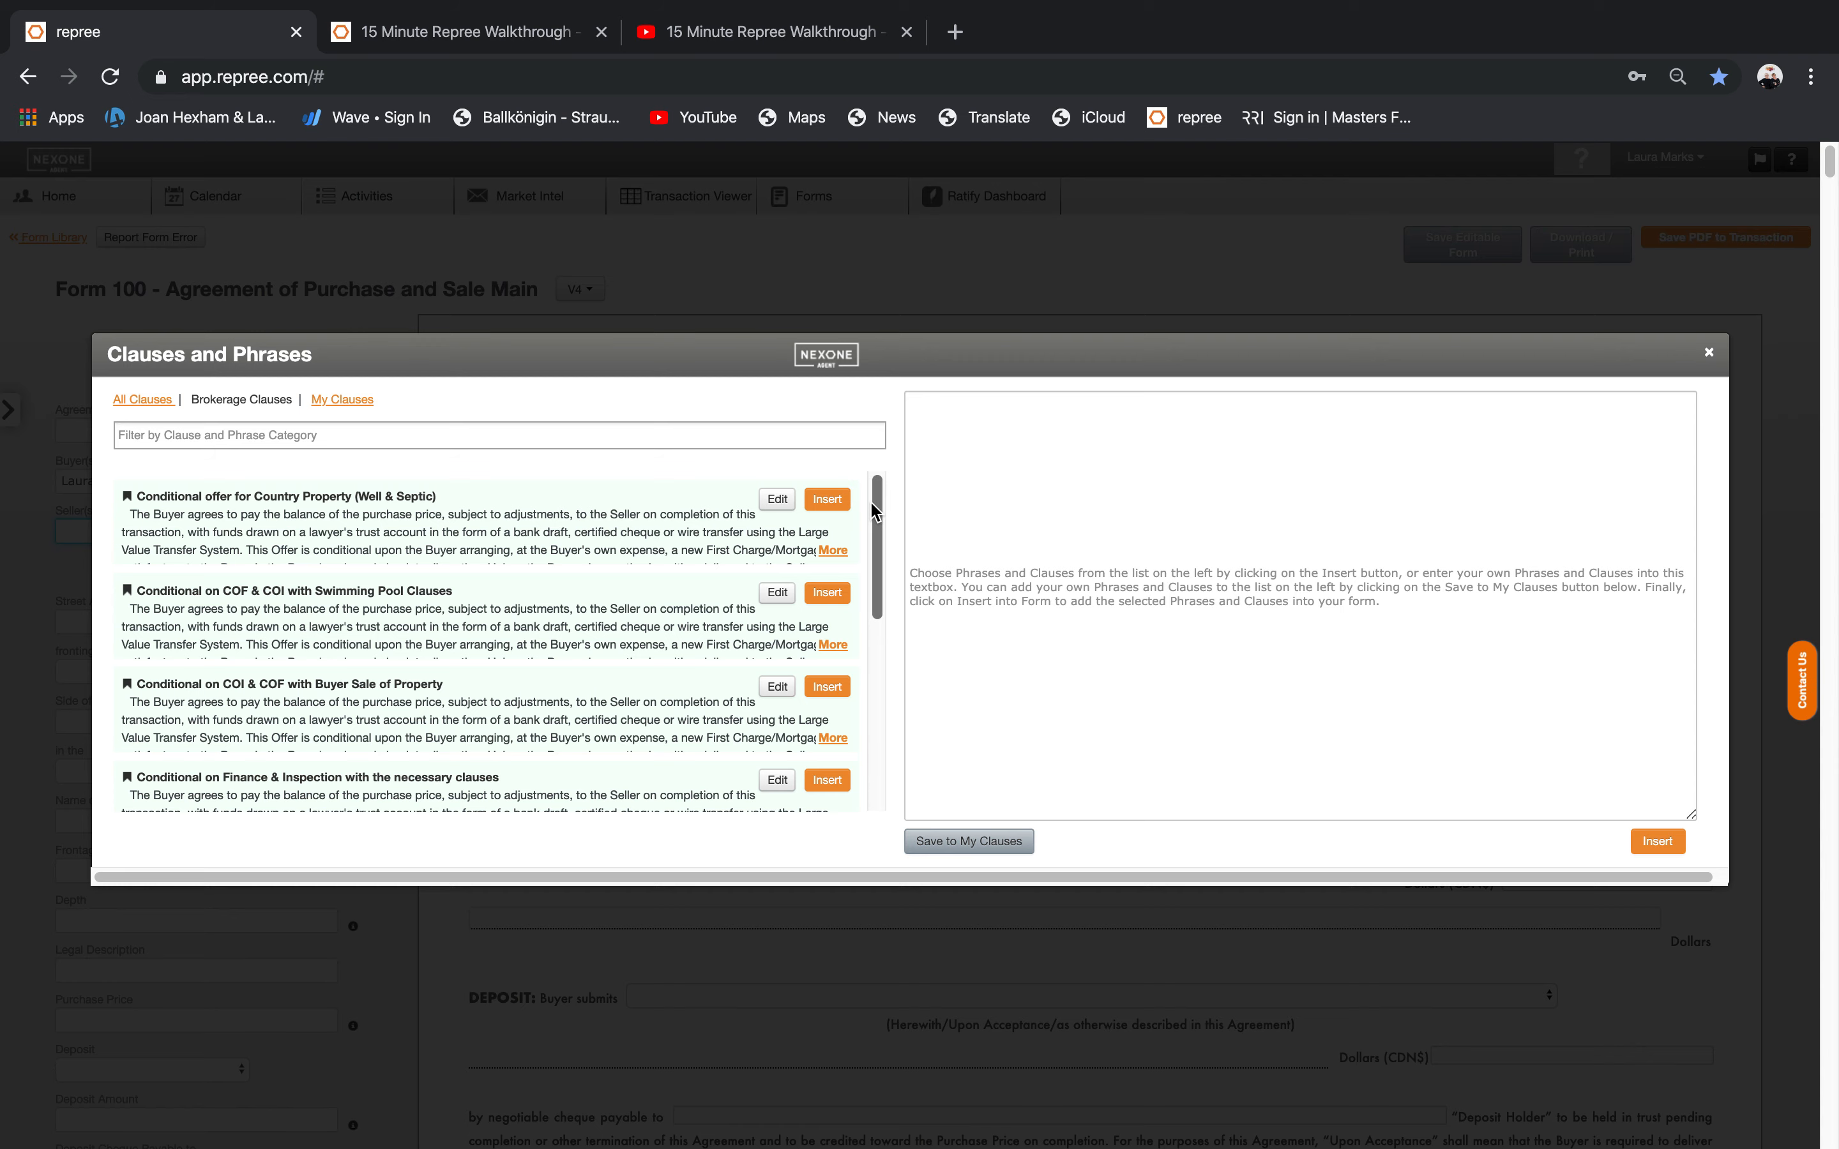
pyautogui.moveTo(876, 514); pyautogui.dragTo(878, 618)
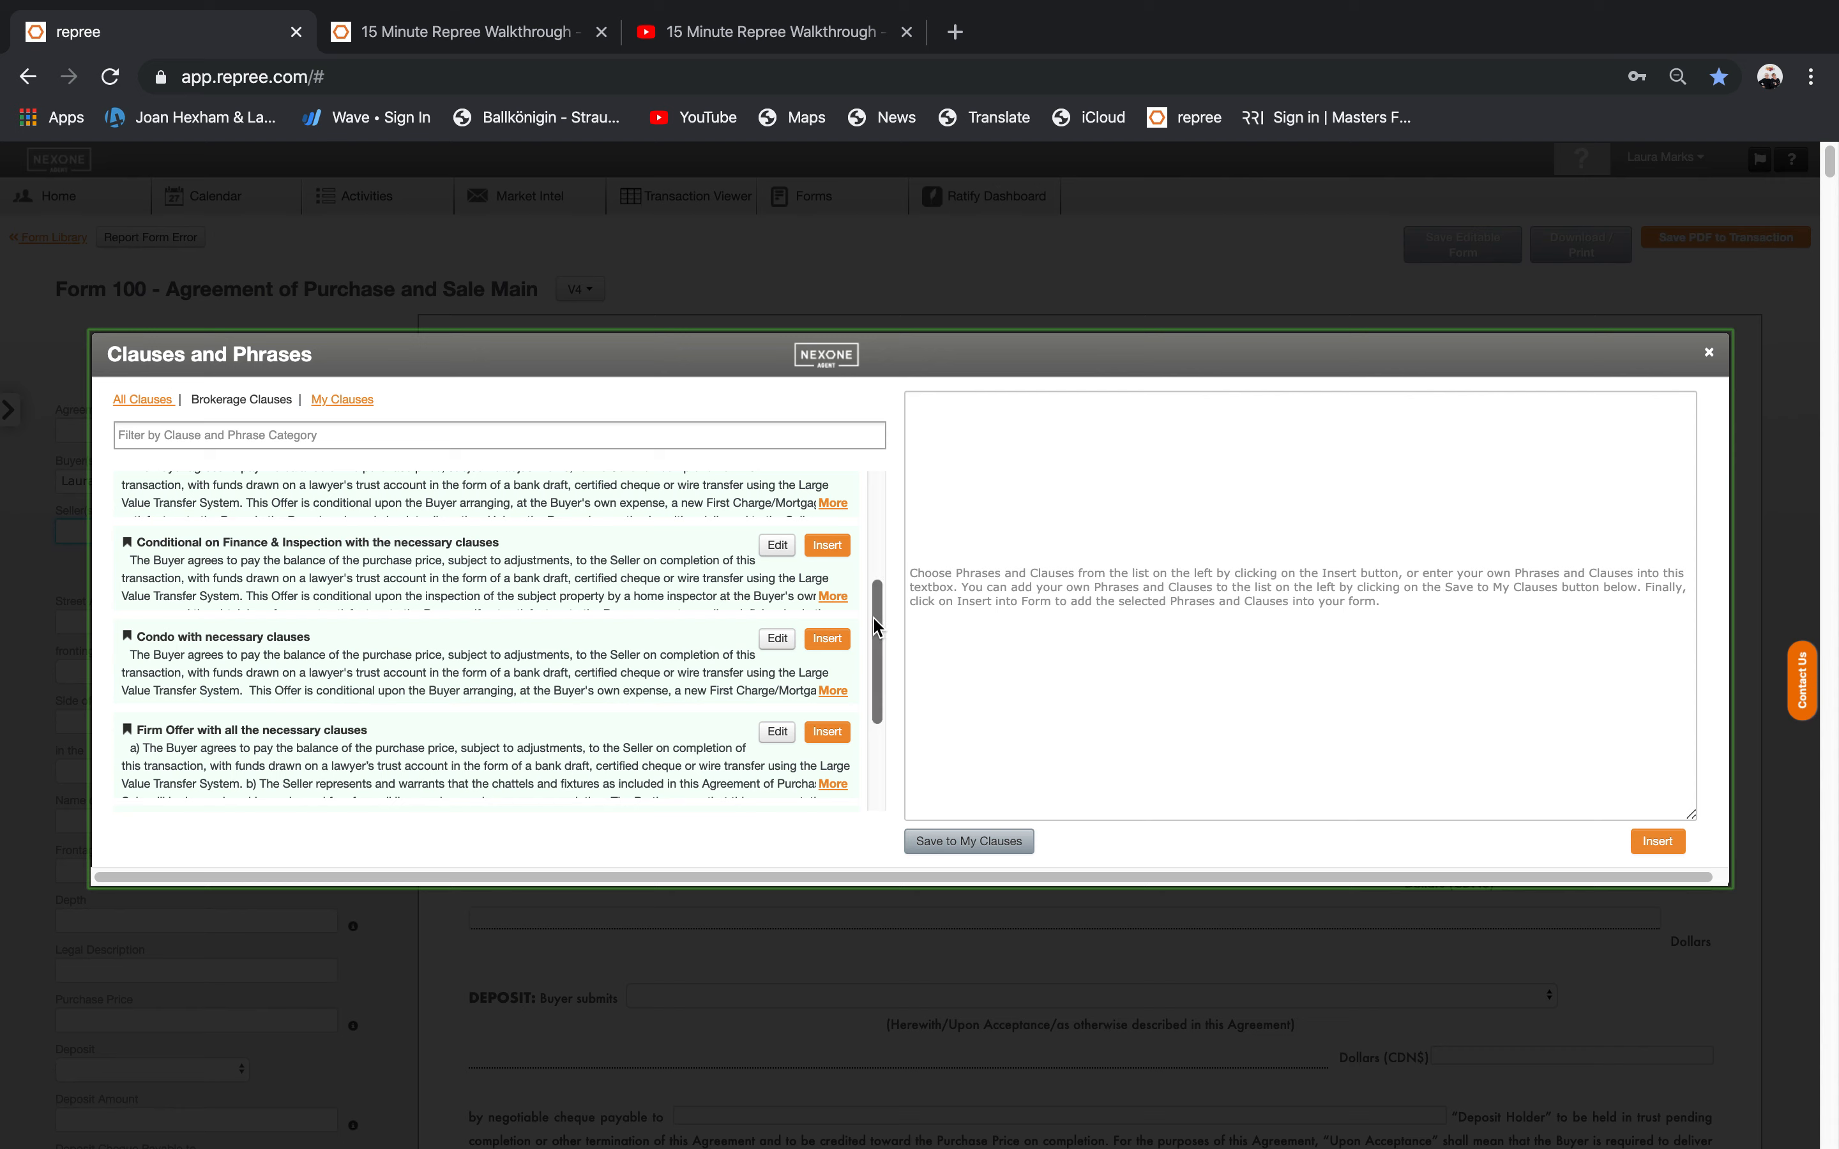
# Insert the Conditional on Finance & Inspection clause and select its inspection paragraph to review.
pyautogui.scroll(1, 882, 616)
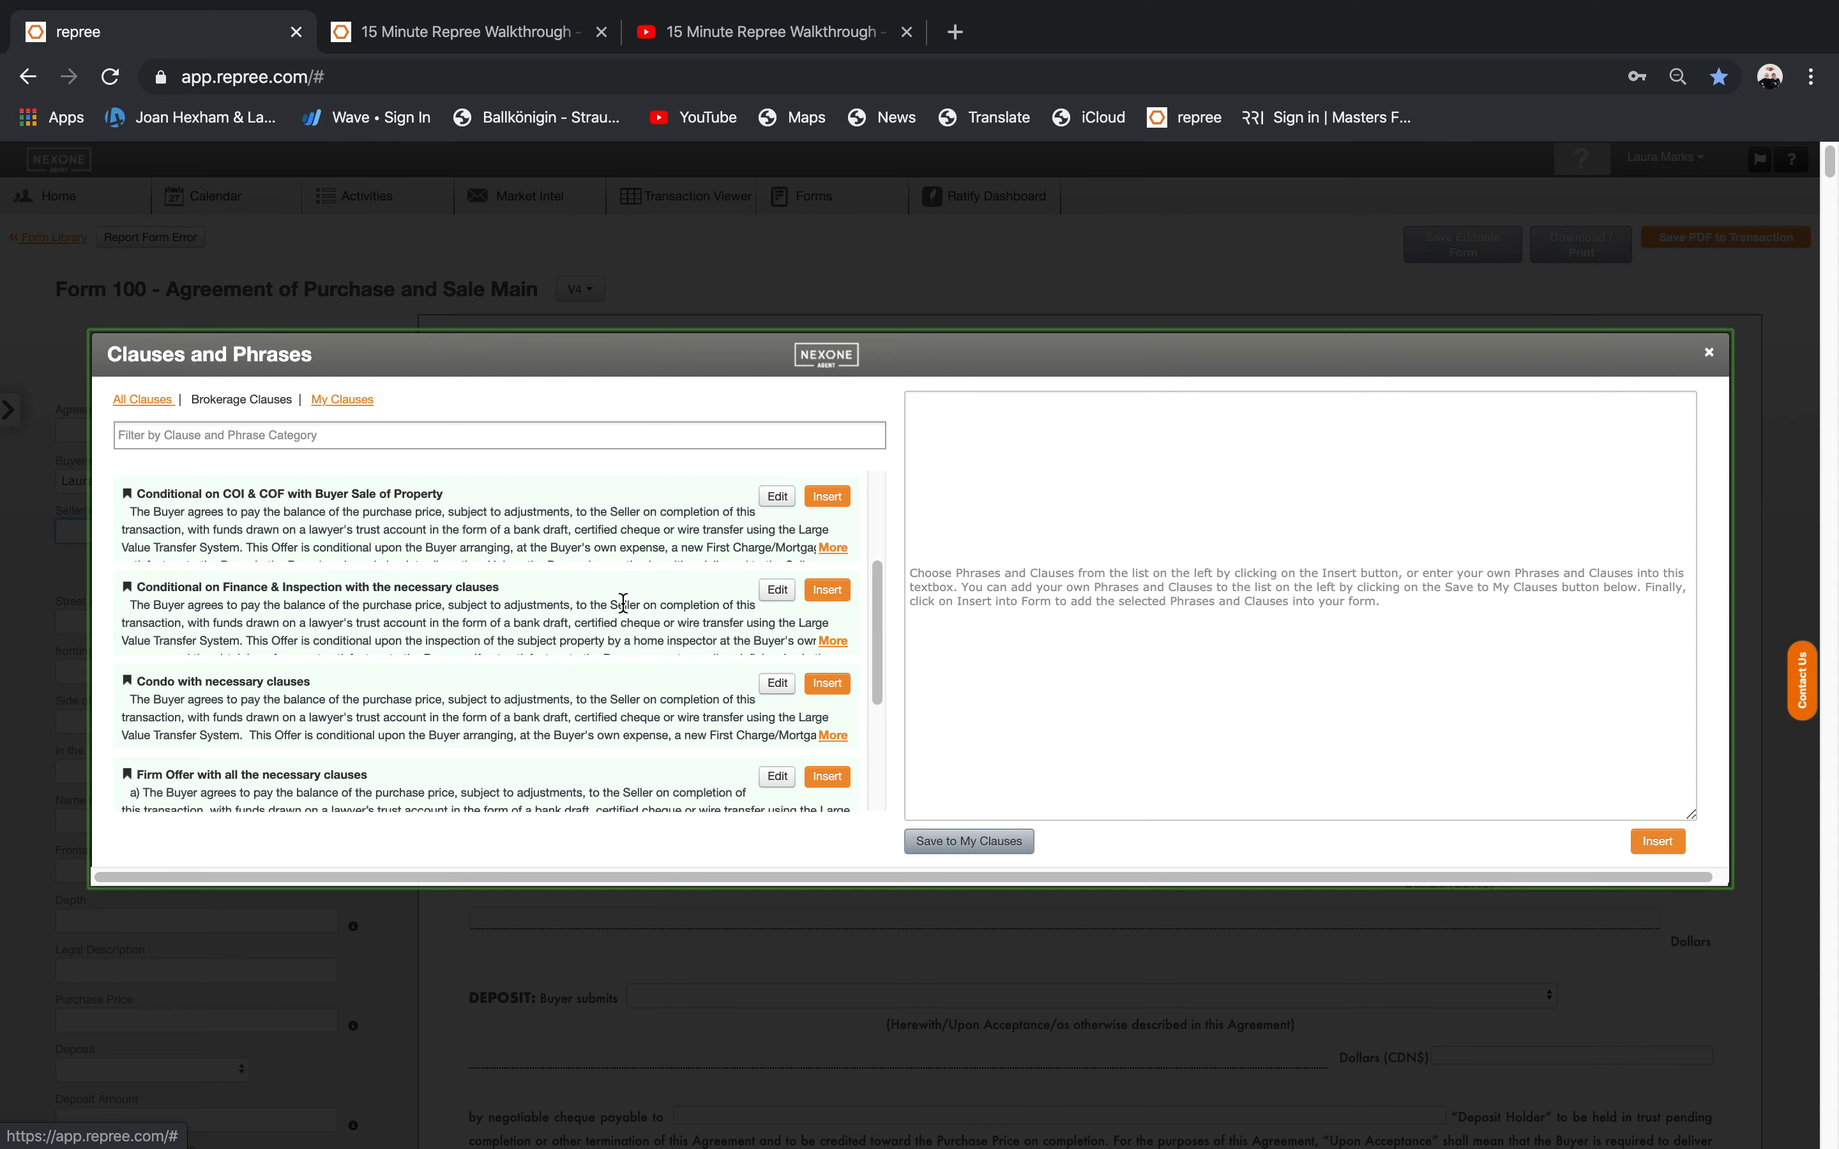
pyautogui.click(827, 590)
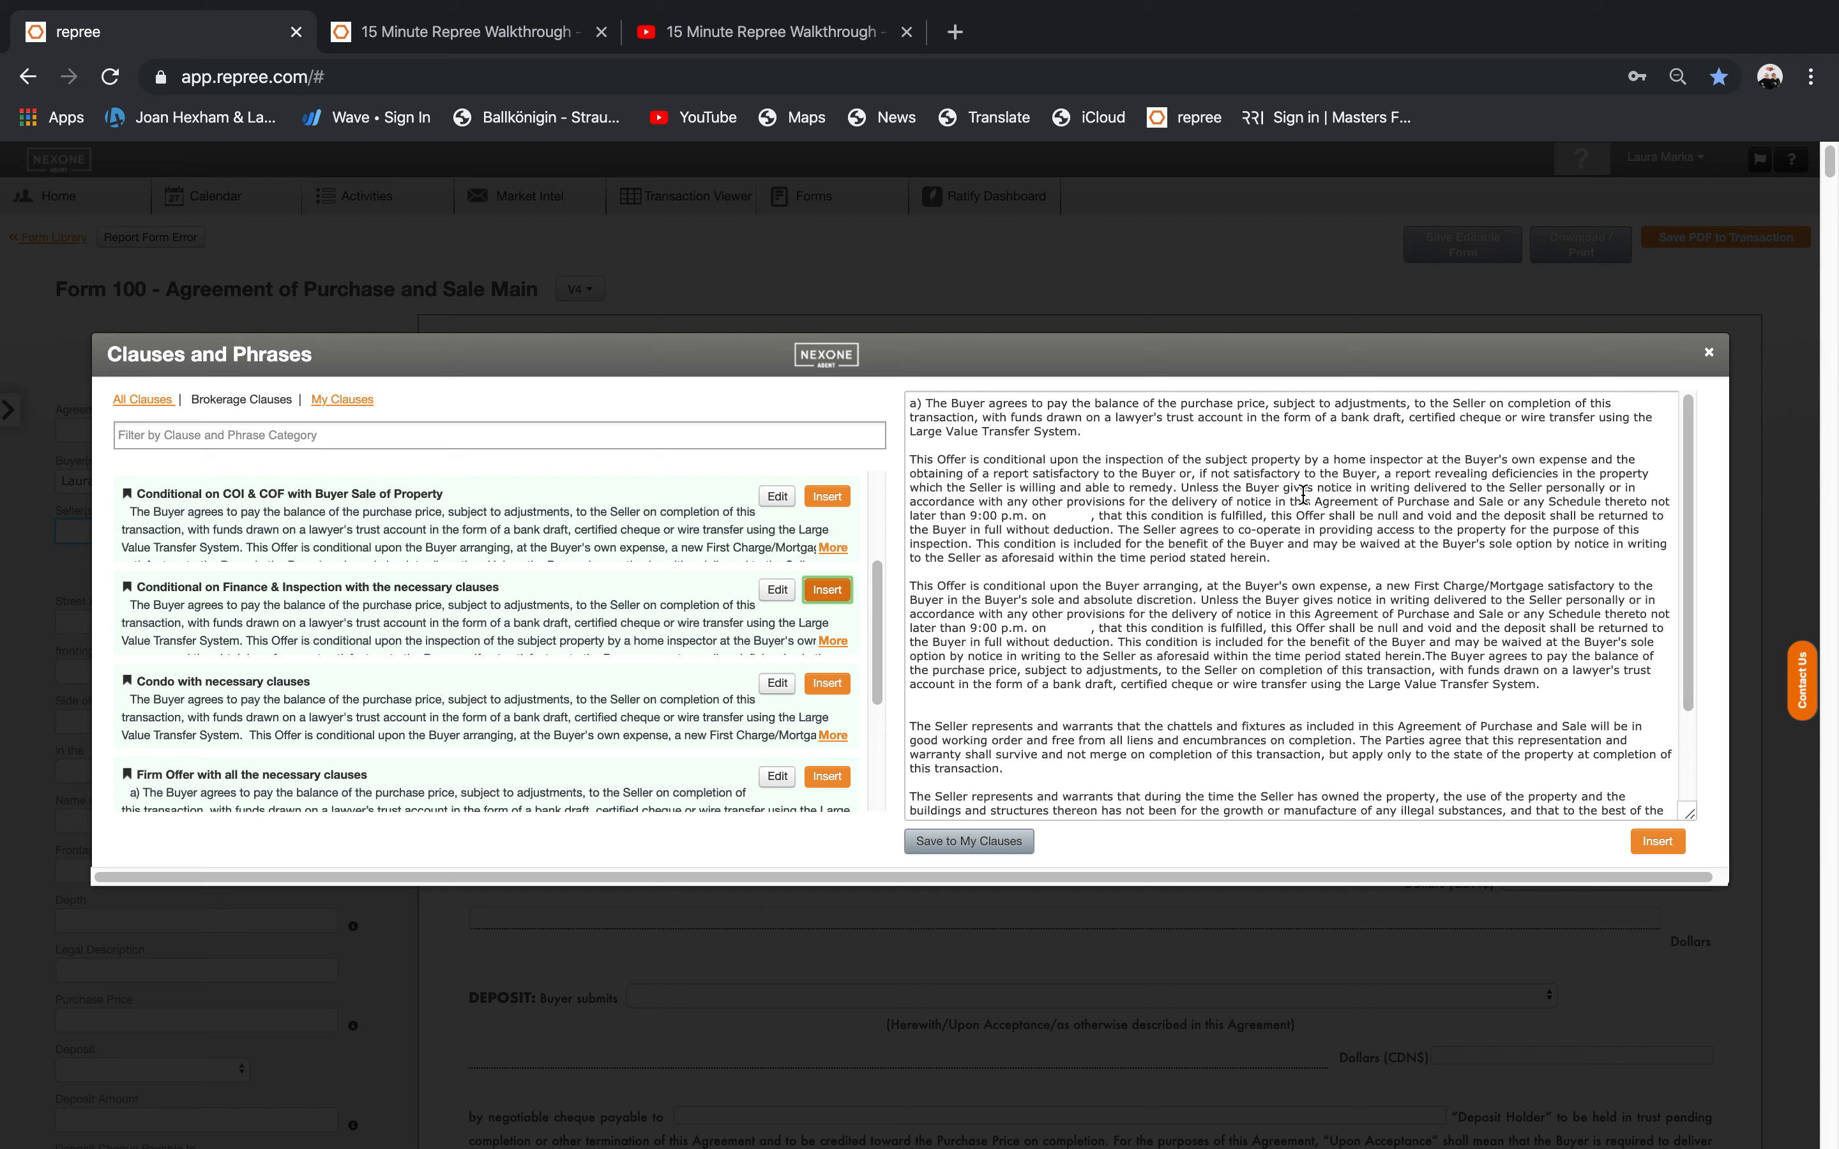
pyautogui.click(1061, 508)
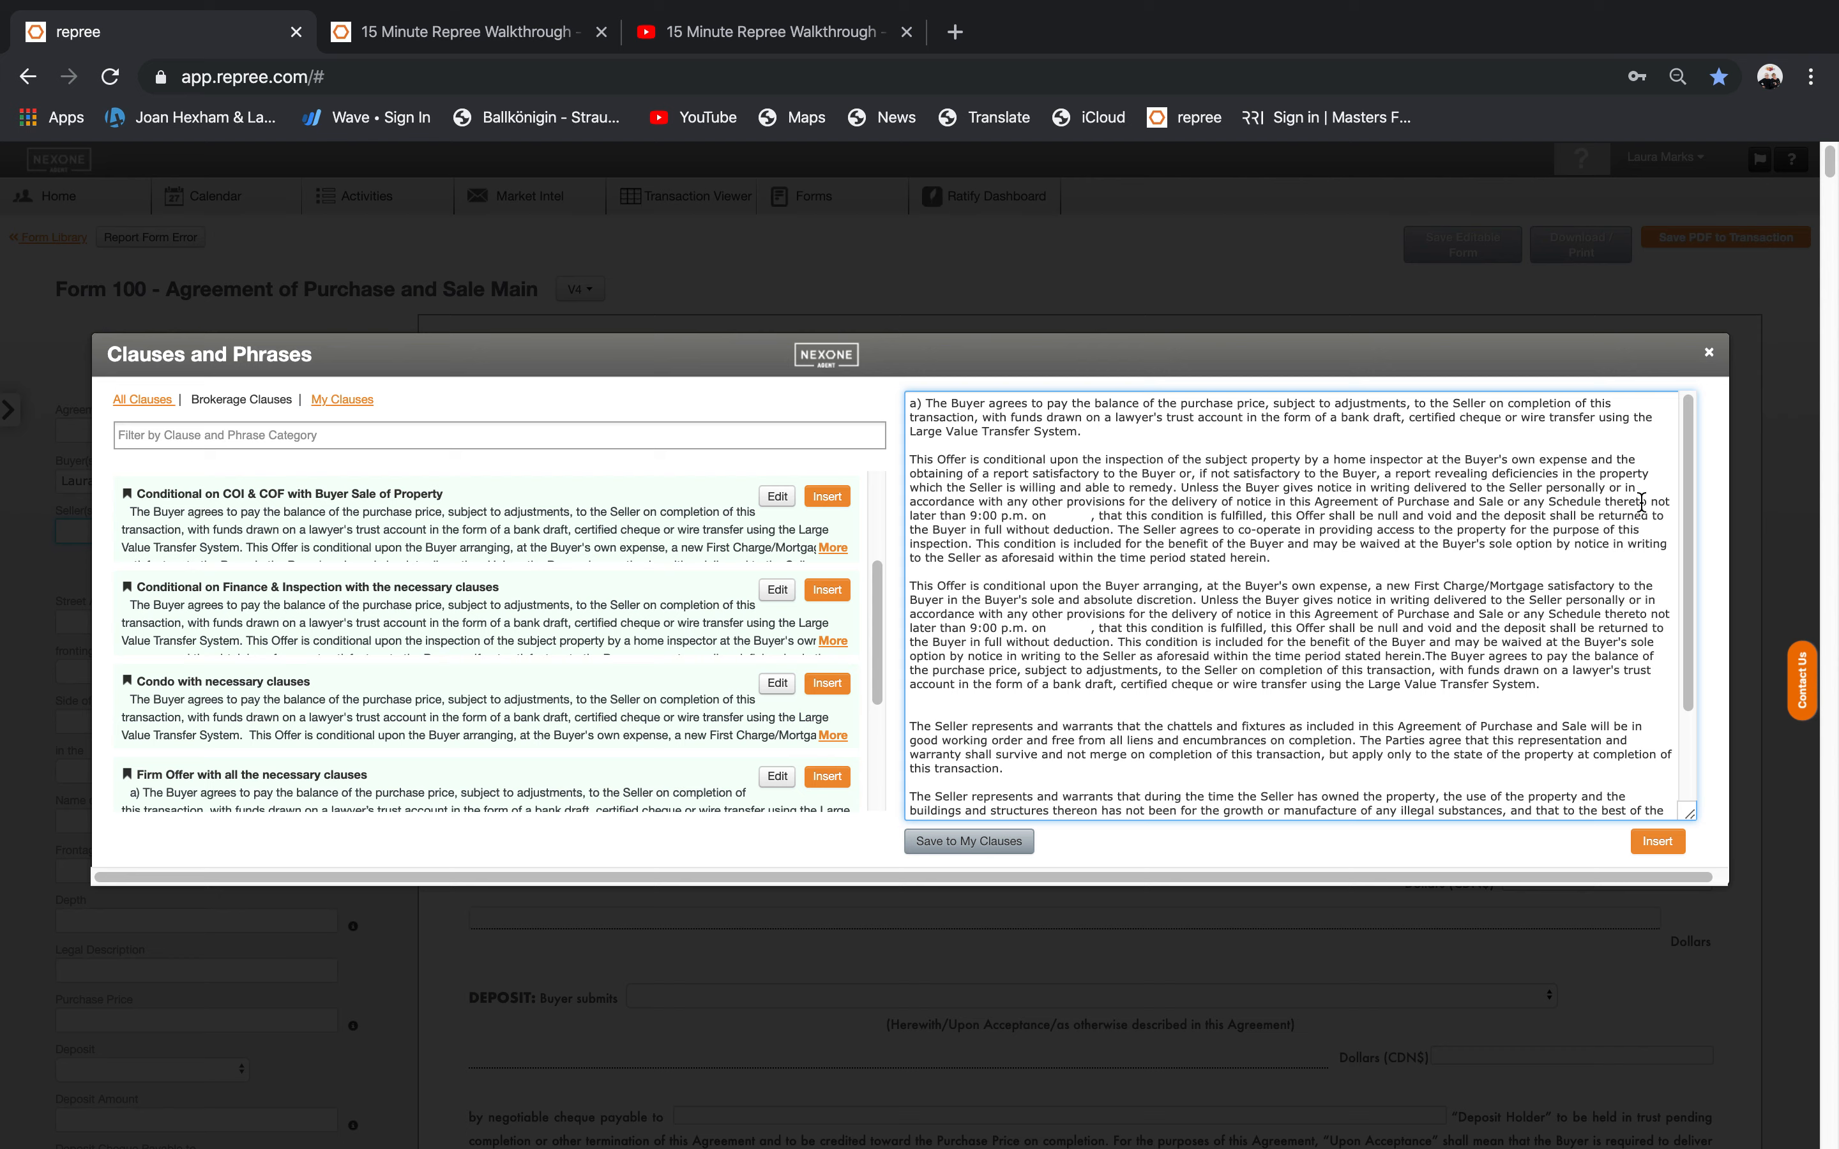
pyautogui.click(1383, 571)
pyautogui.moveTo(1371, 565); pyautogui.dragTo(1535, 572)
pyautogui.moveTo(1690, 540); pyautogui.dragTo(1693, 642)
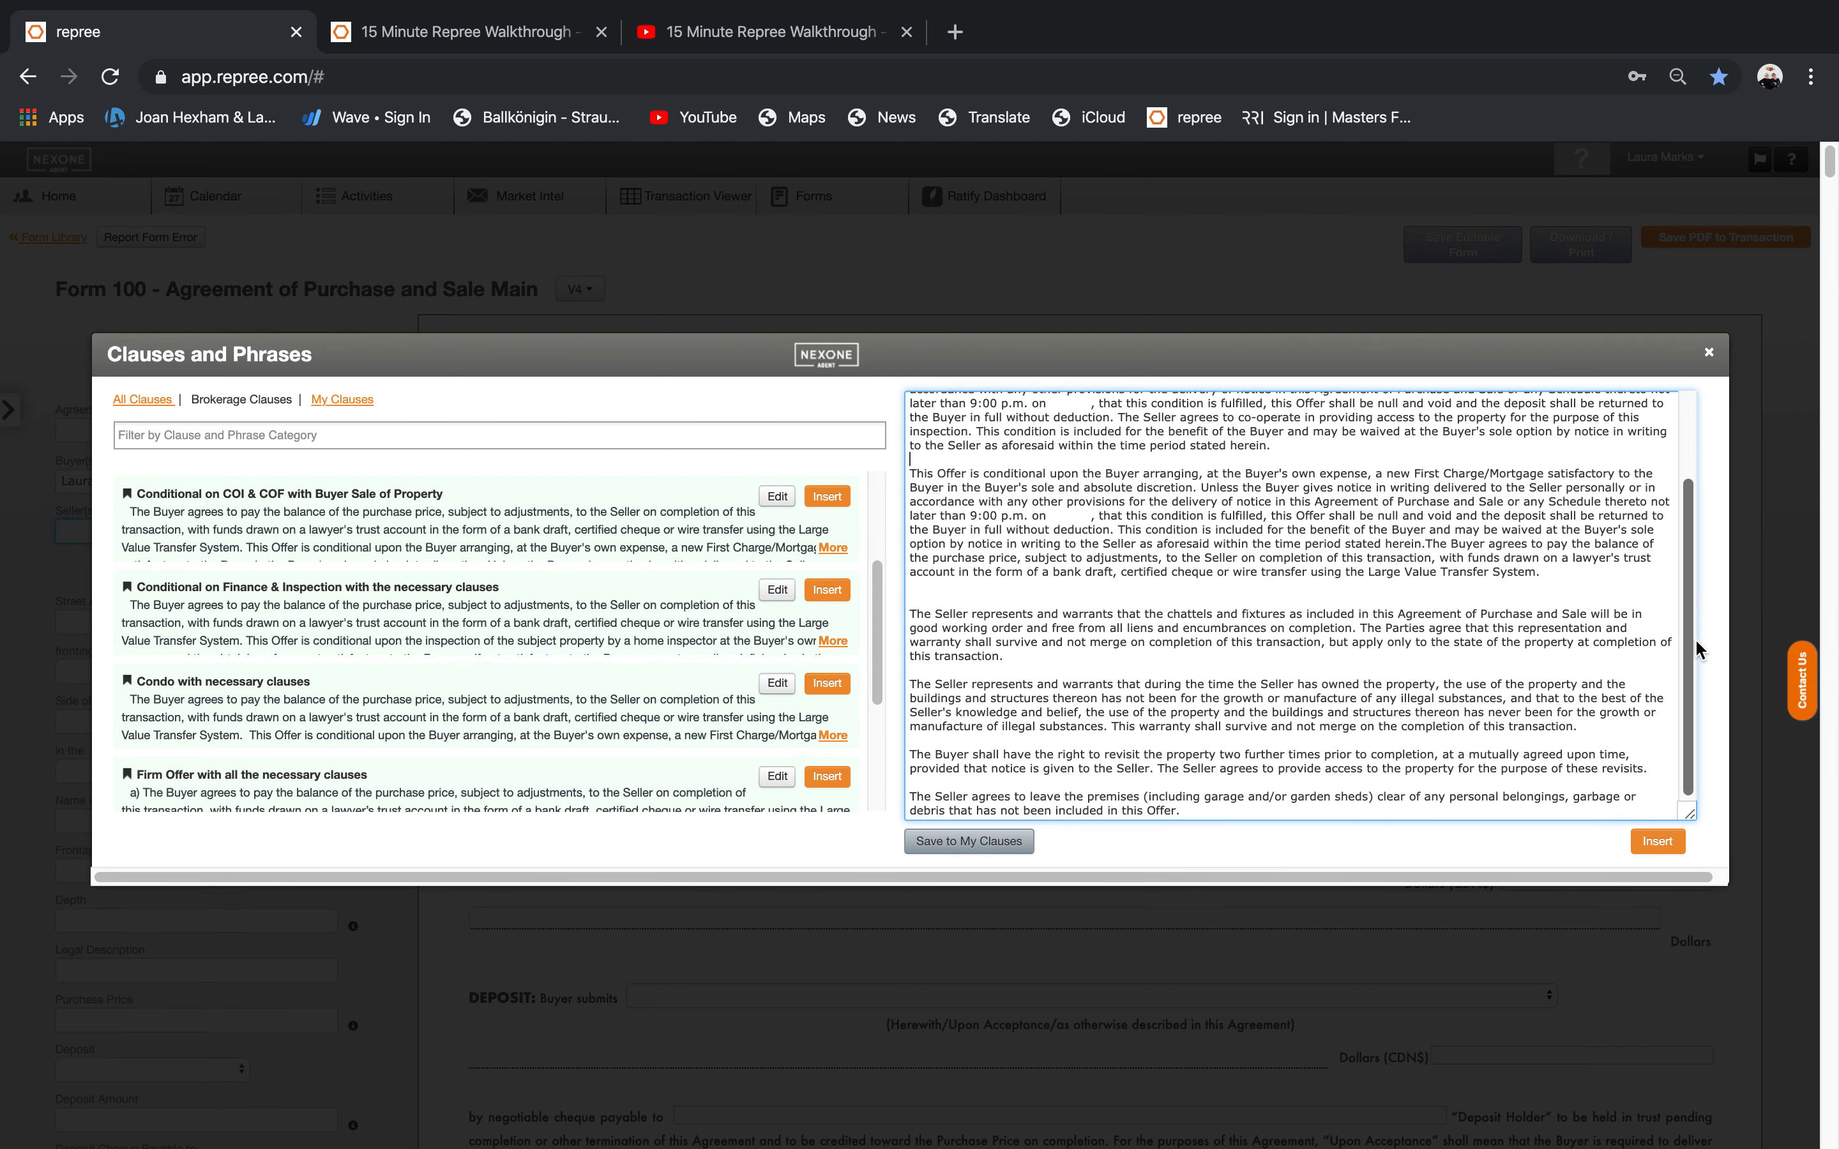
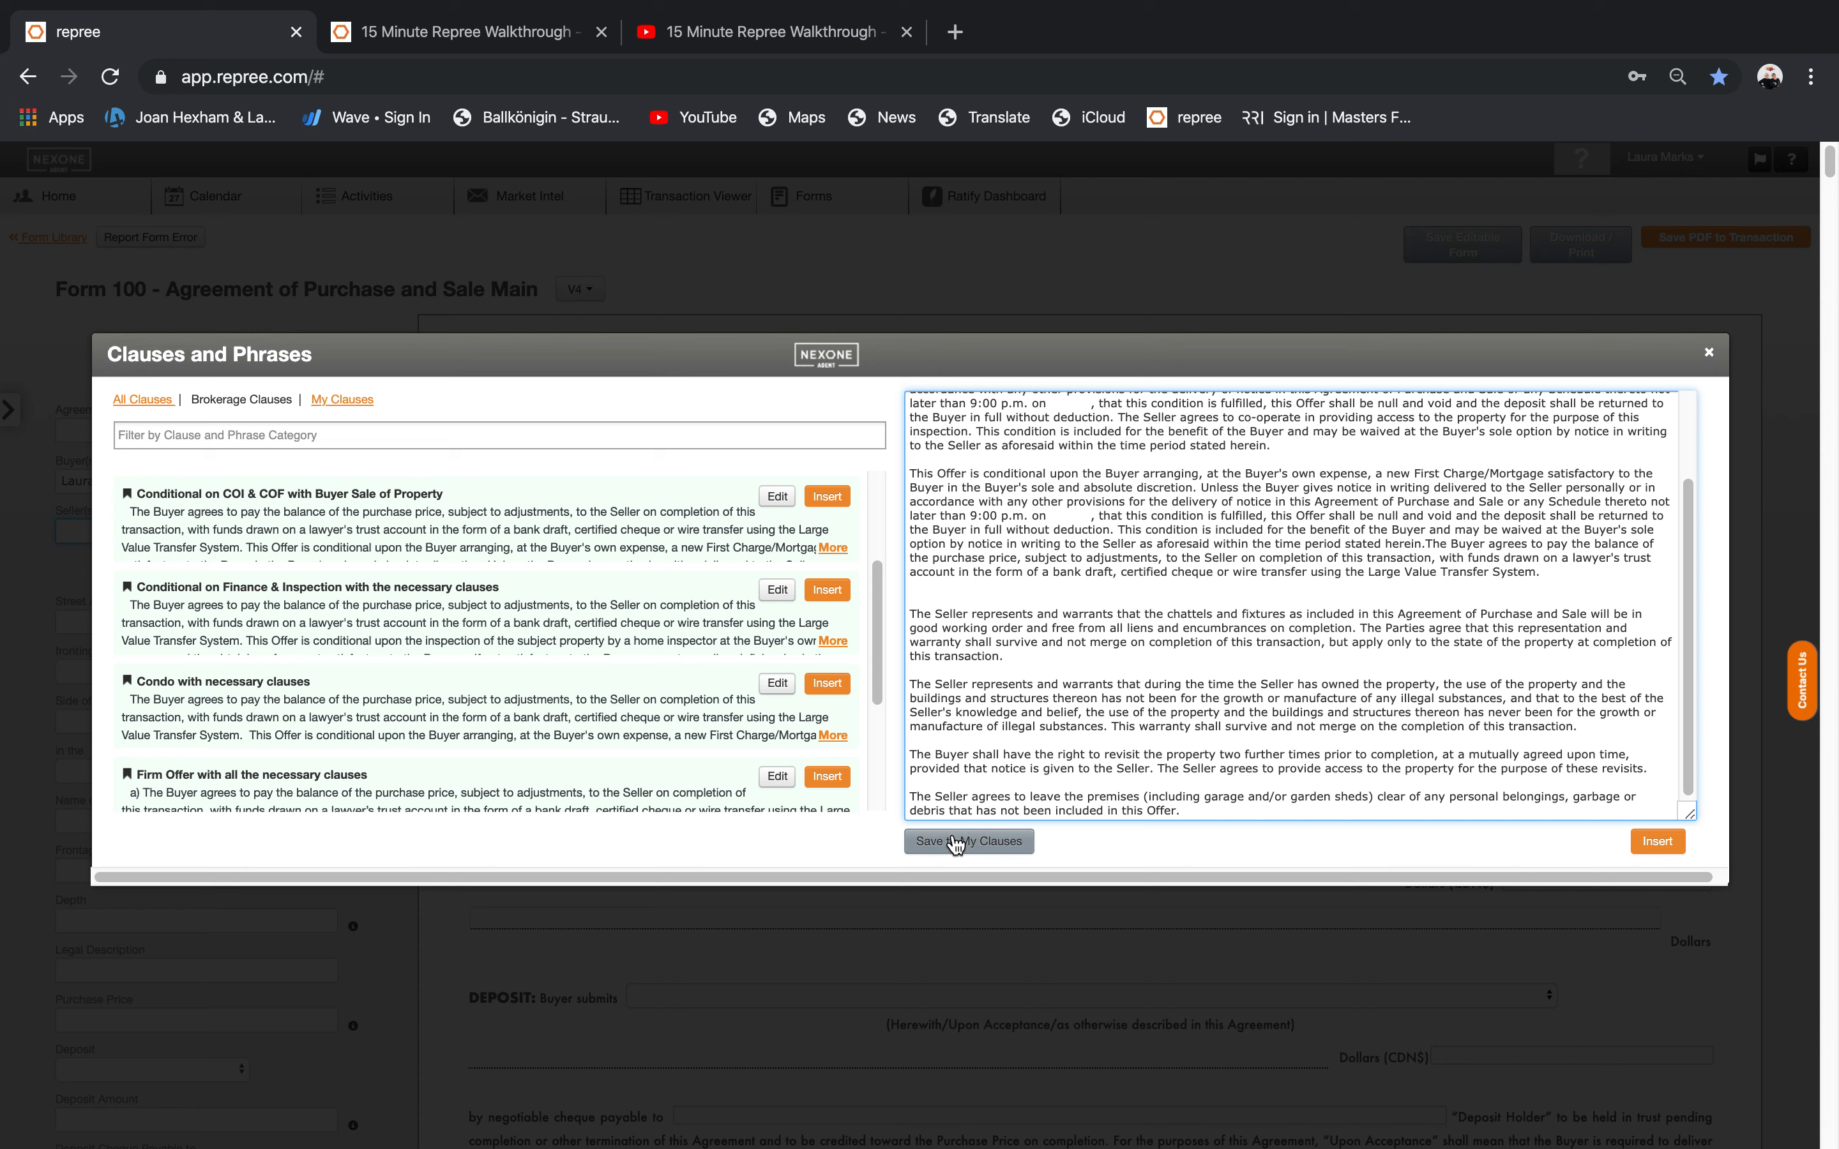
# Browse My Clauses and Brokerage Clauses, then insert the composed clause text into Schedule A's balance field.
pyautogui.click(360, 407)
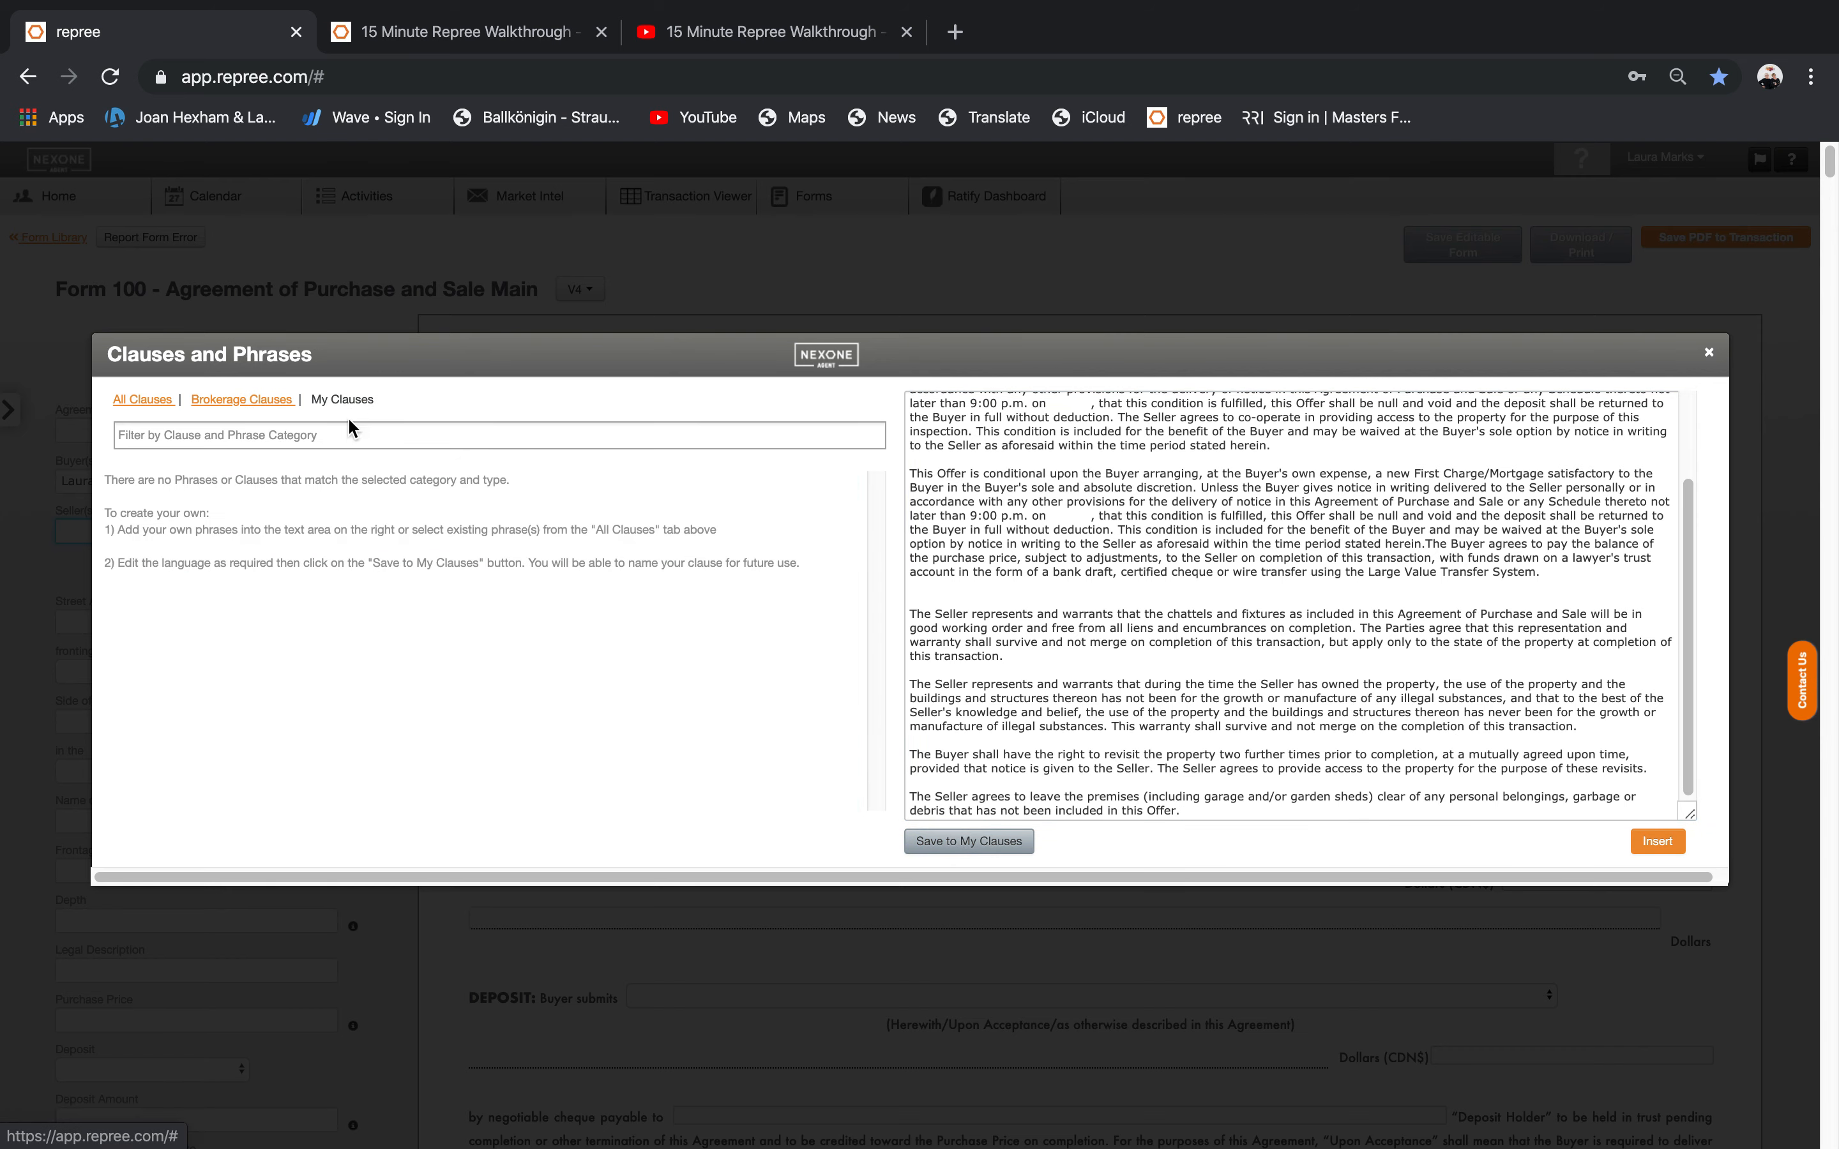
pyautogui.click(272, 403)
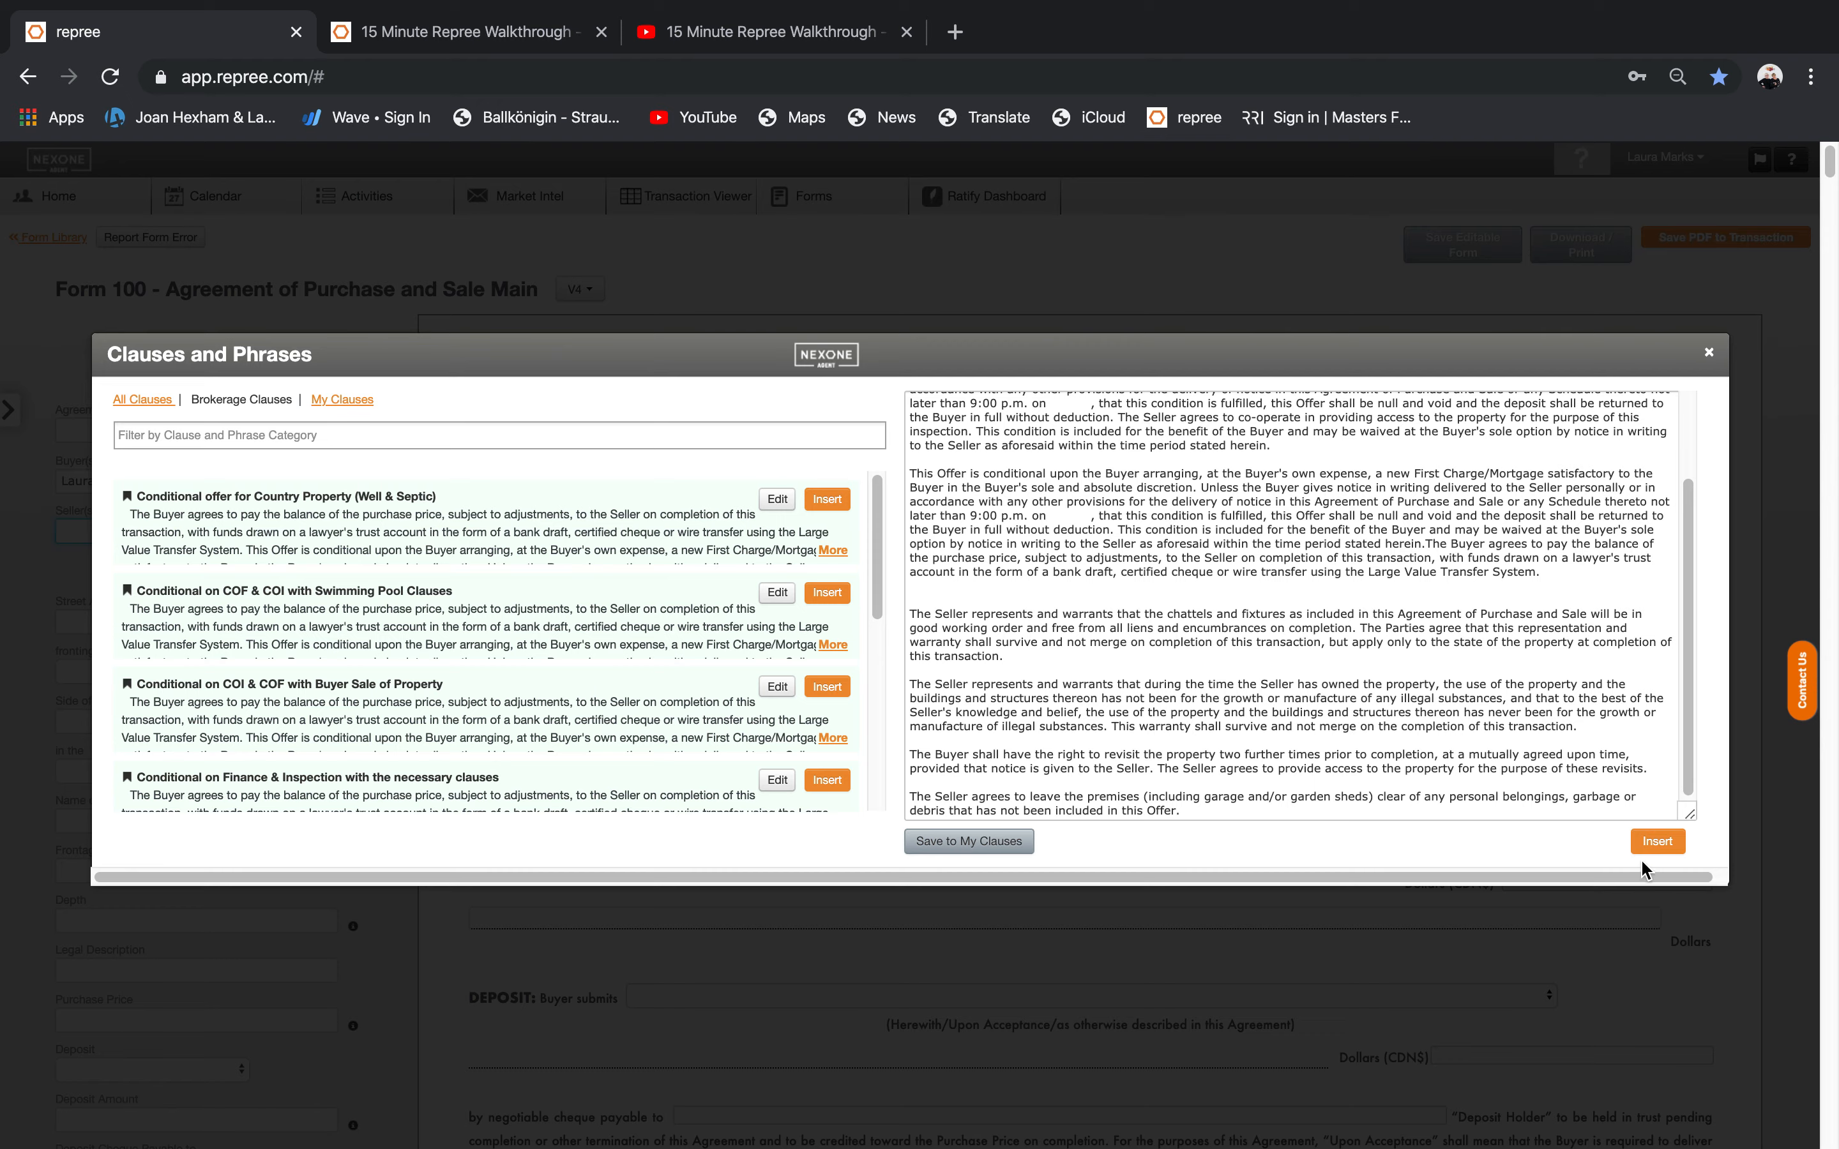
pyautogui.click(1659, 841)
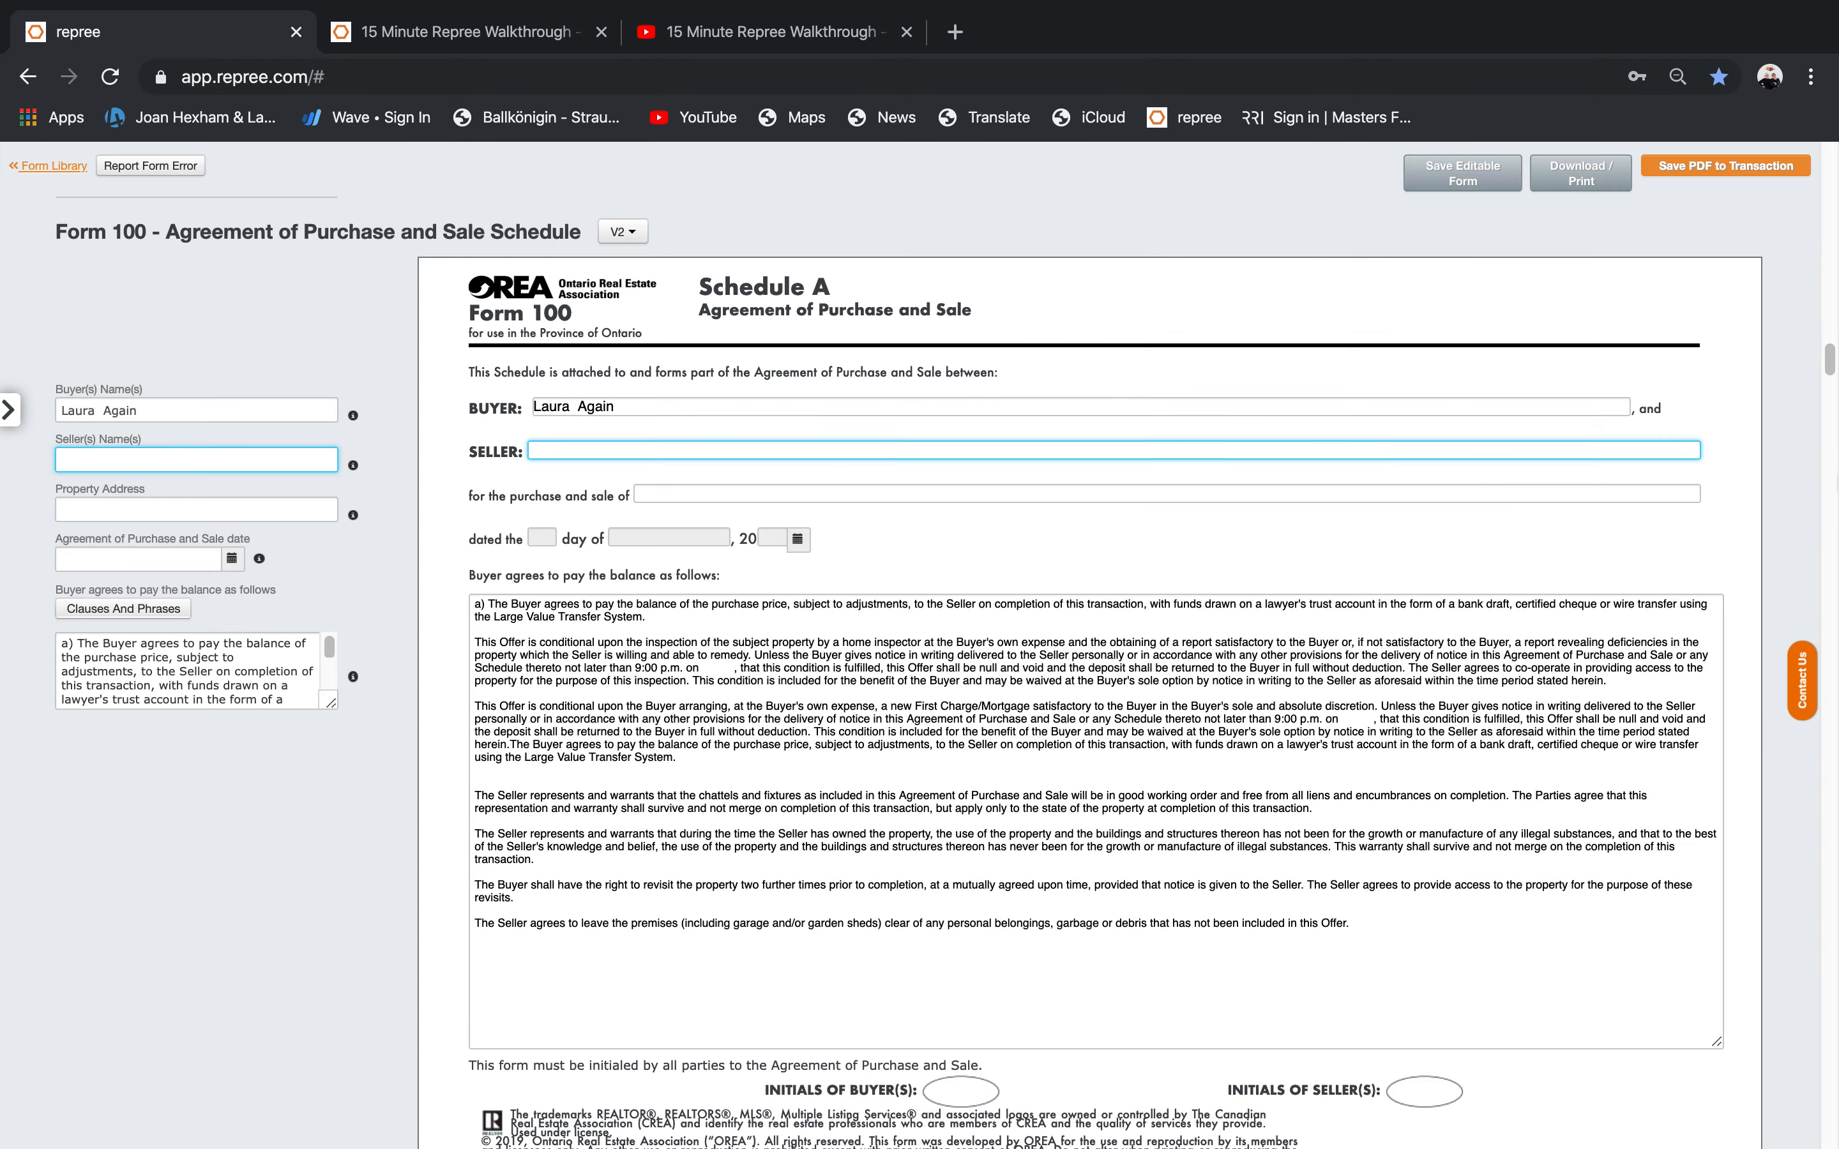
# Remove the property-use, revisit and belongings paragraphs from the end of Schedule A's balance text.
pyautogui.scroll(-4, 595, 471)
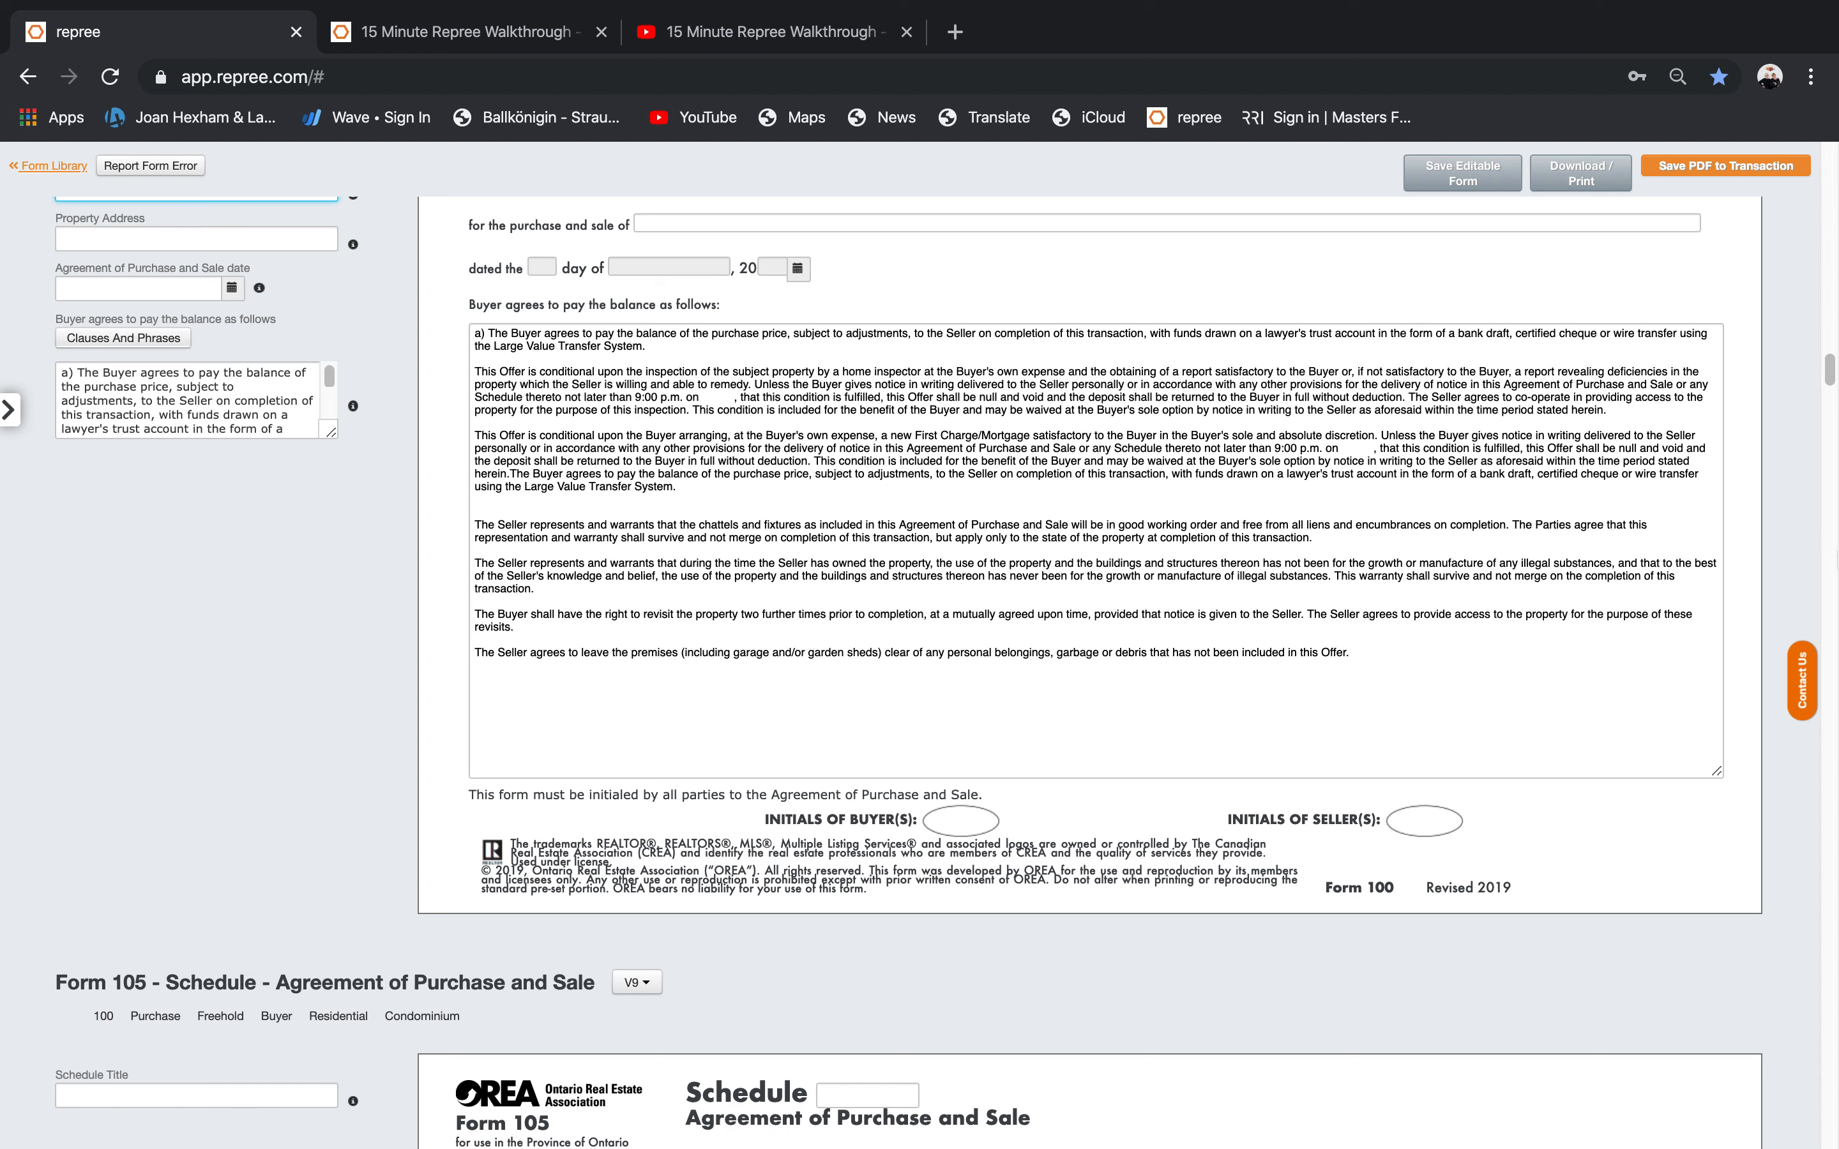
pyautogui.moveTo(1831, 376)
pyautogui.mouseDown()
pyautogui.moveTo(1831, 400)
pyautogui.moveTo(1832, 384)
pyautogui.mouseUp()
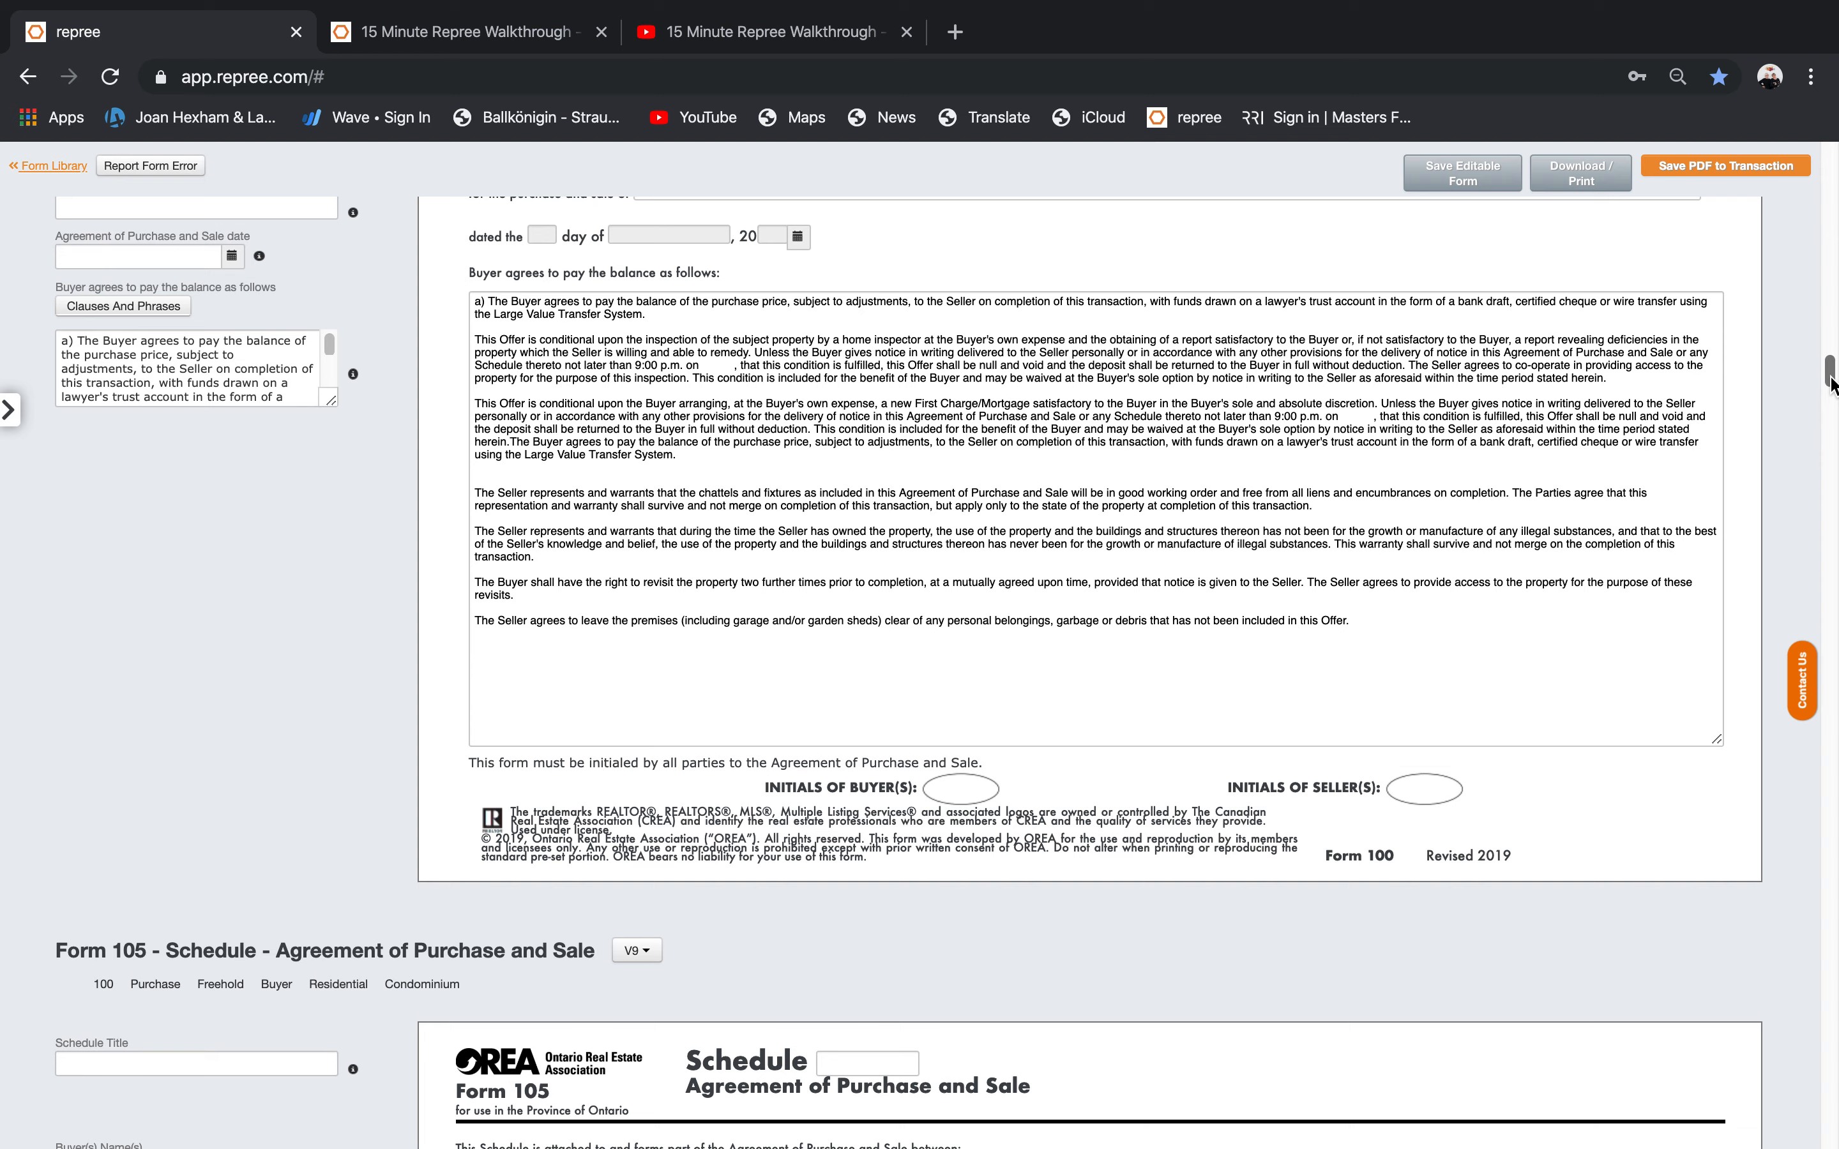
pyautogui.moveTo(1831, 382); pyautogui.dragTo(1834, 415)
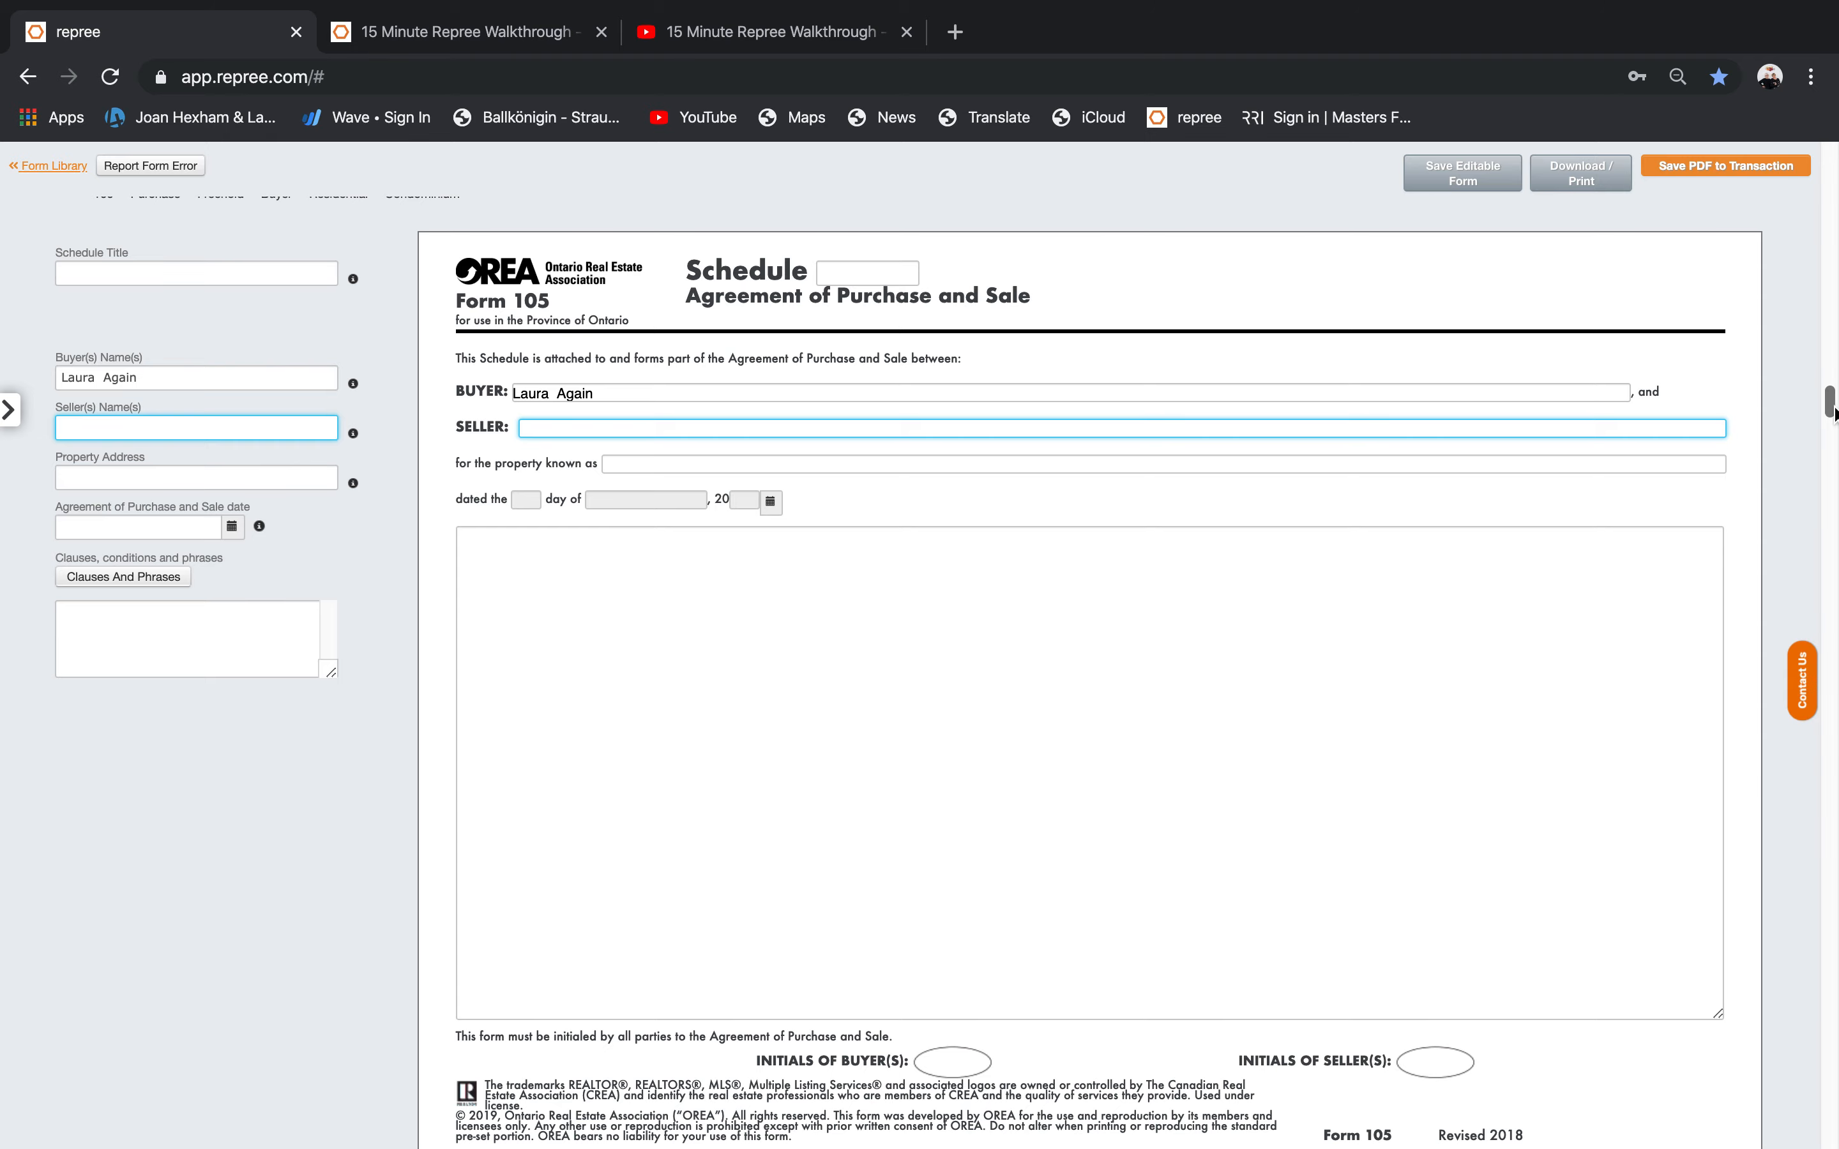
pyautogui.moveTo(1834, 414); pyautogui.dragTo(1832, 387)
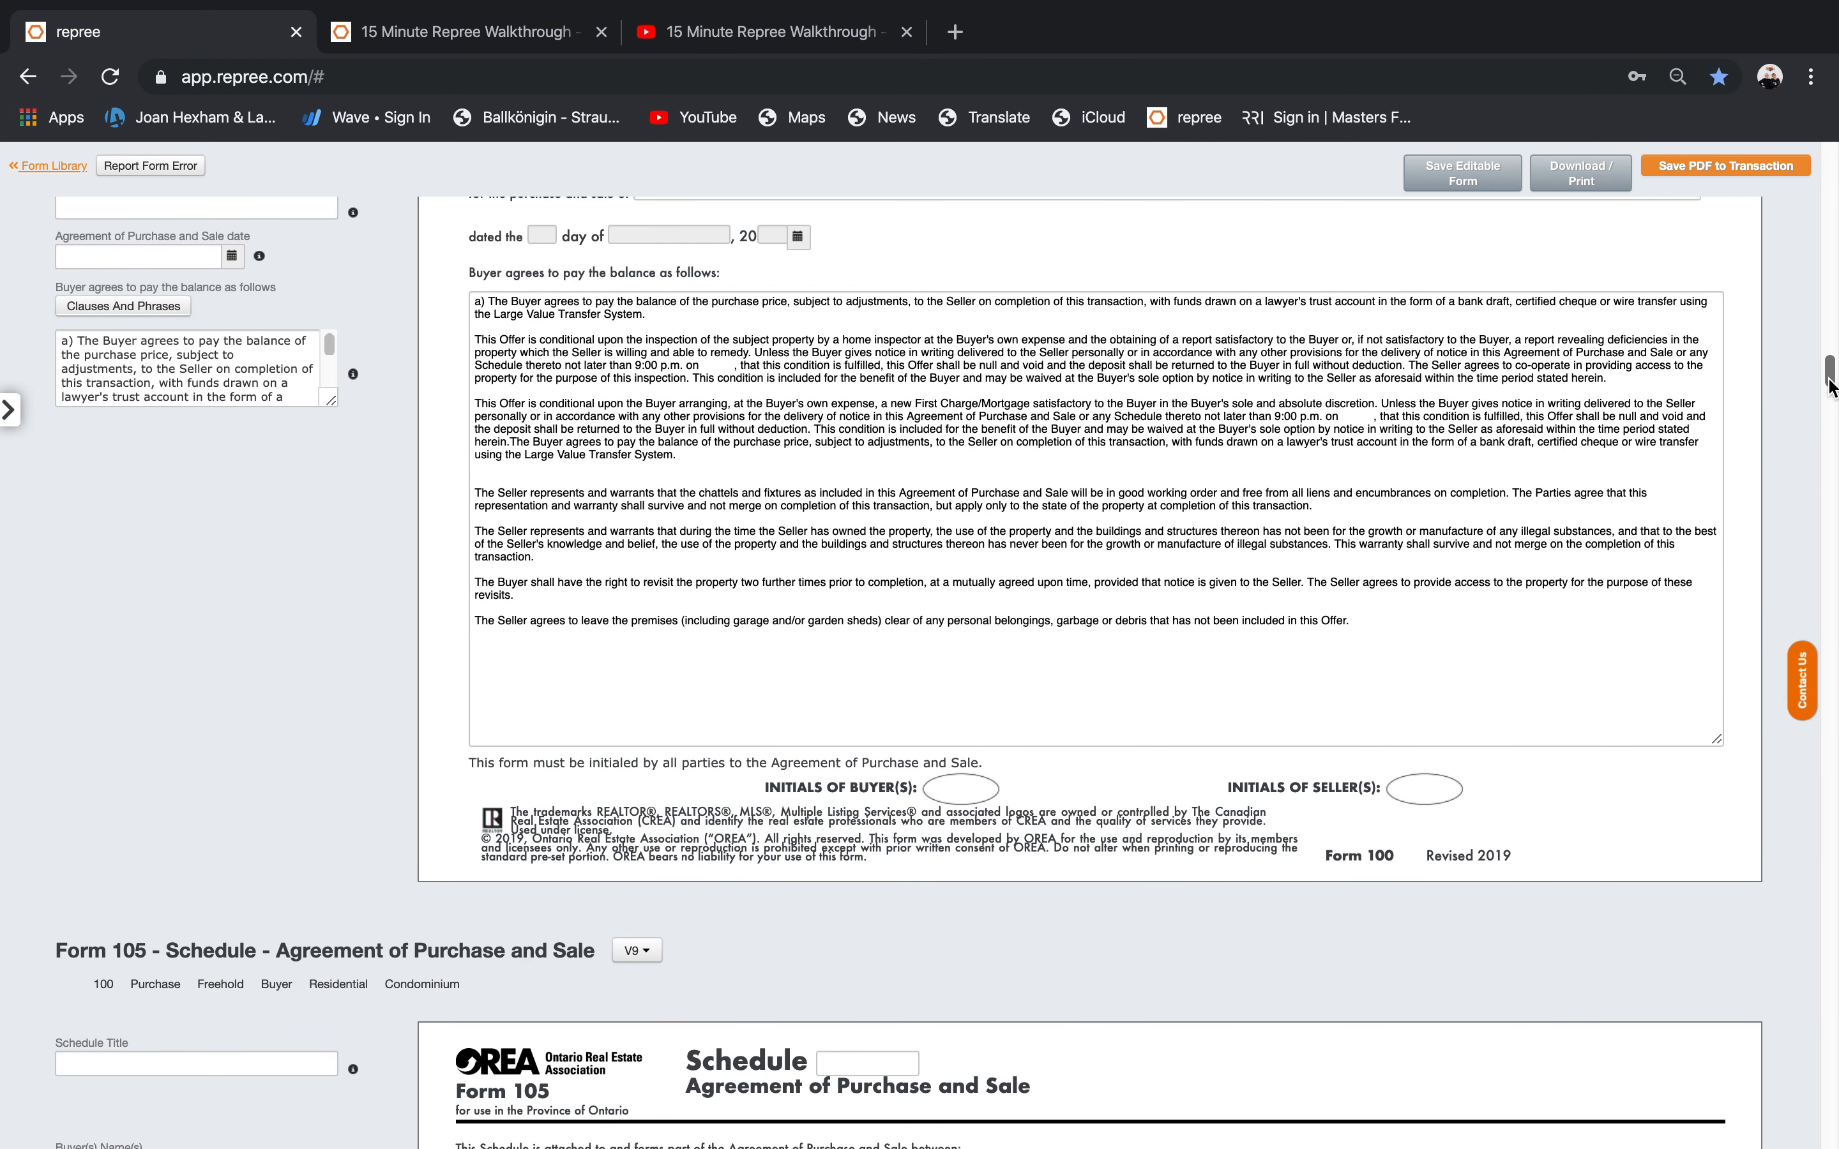
pyautogui.click(473, 530)
pyautogui.click(1357, 661)
pyautogui.moveTo(1356, 661); pyautogui.dragTo(471, 568)
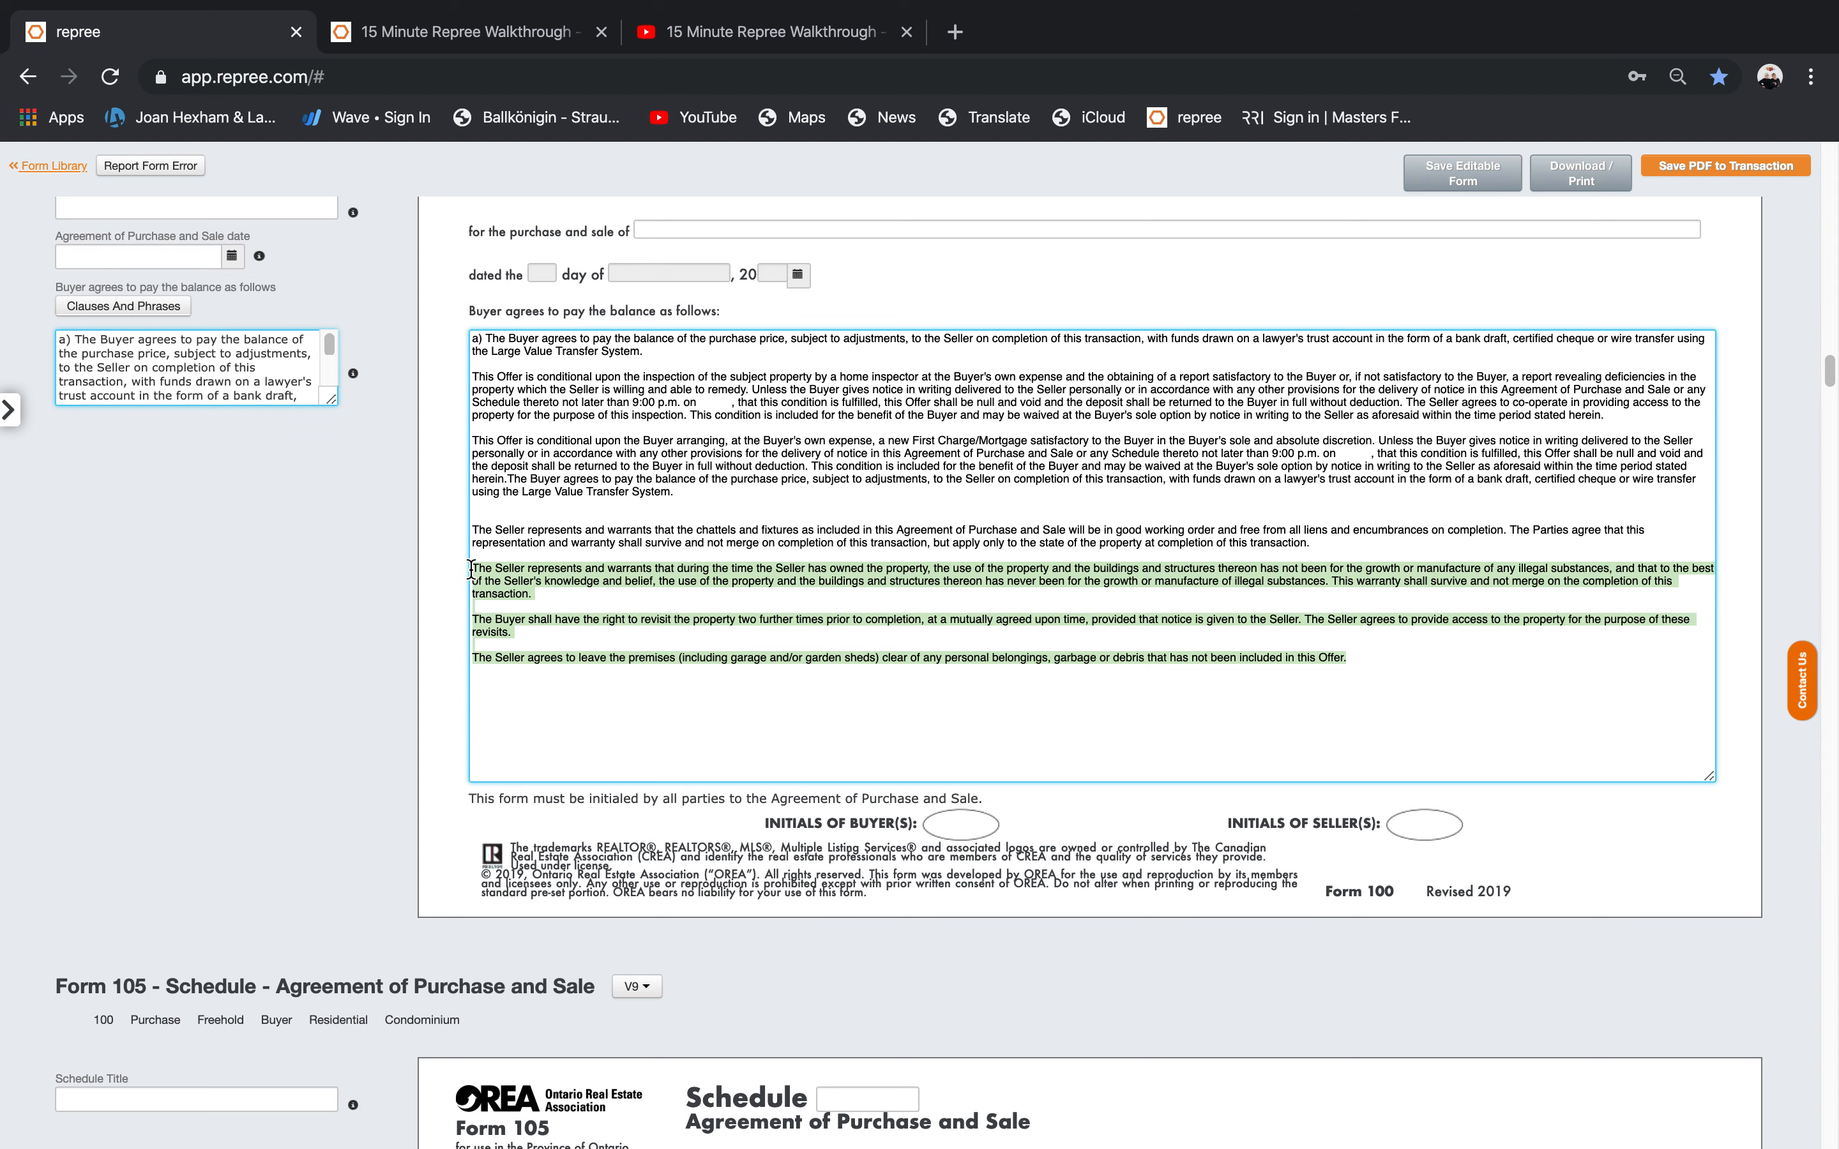
pyautogui.press('BackSpace')
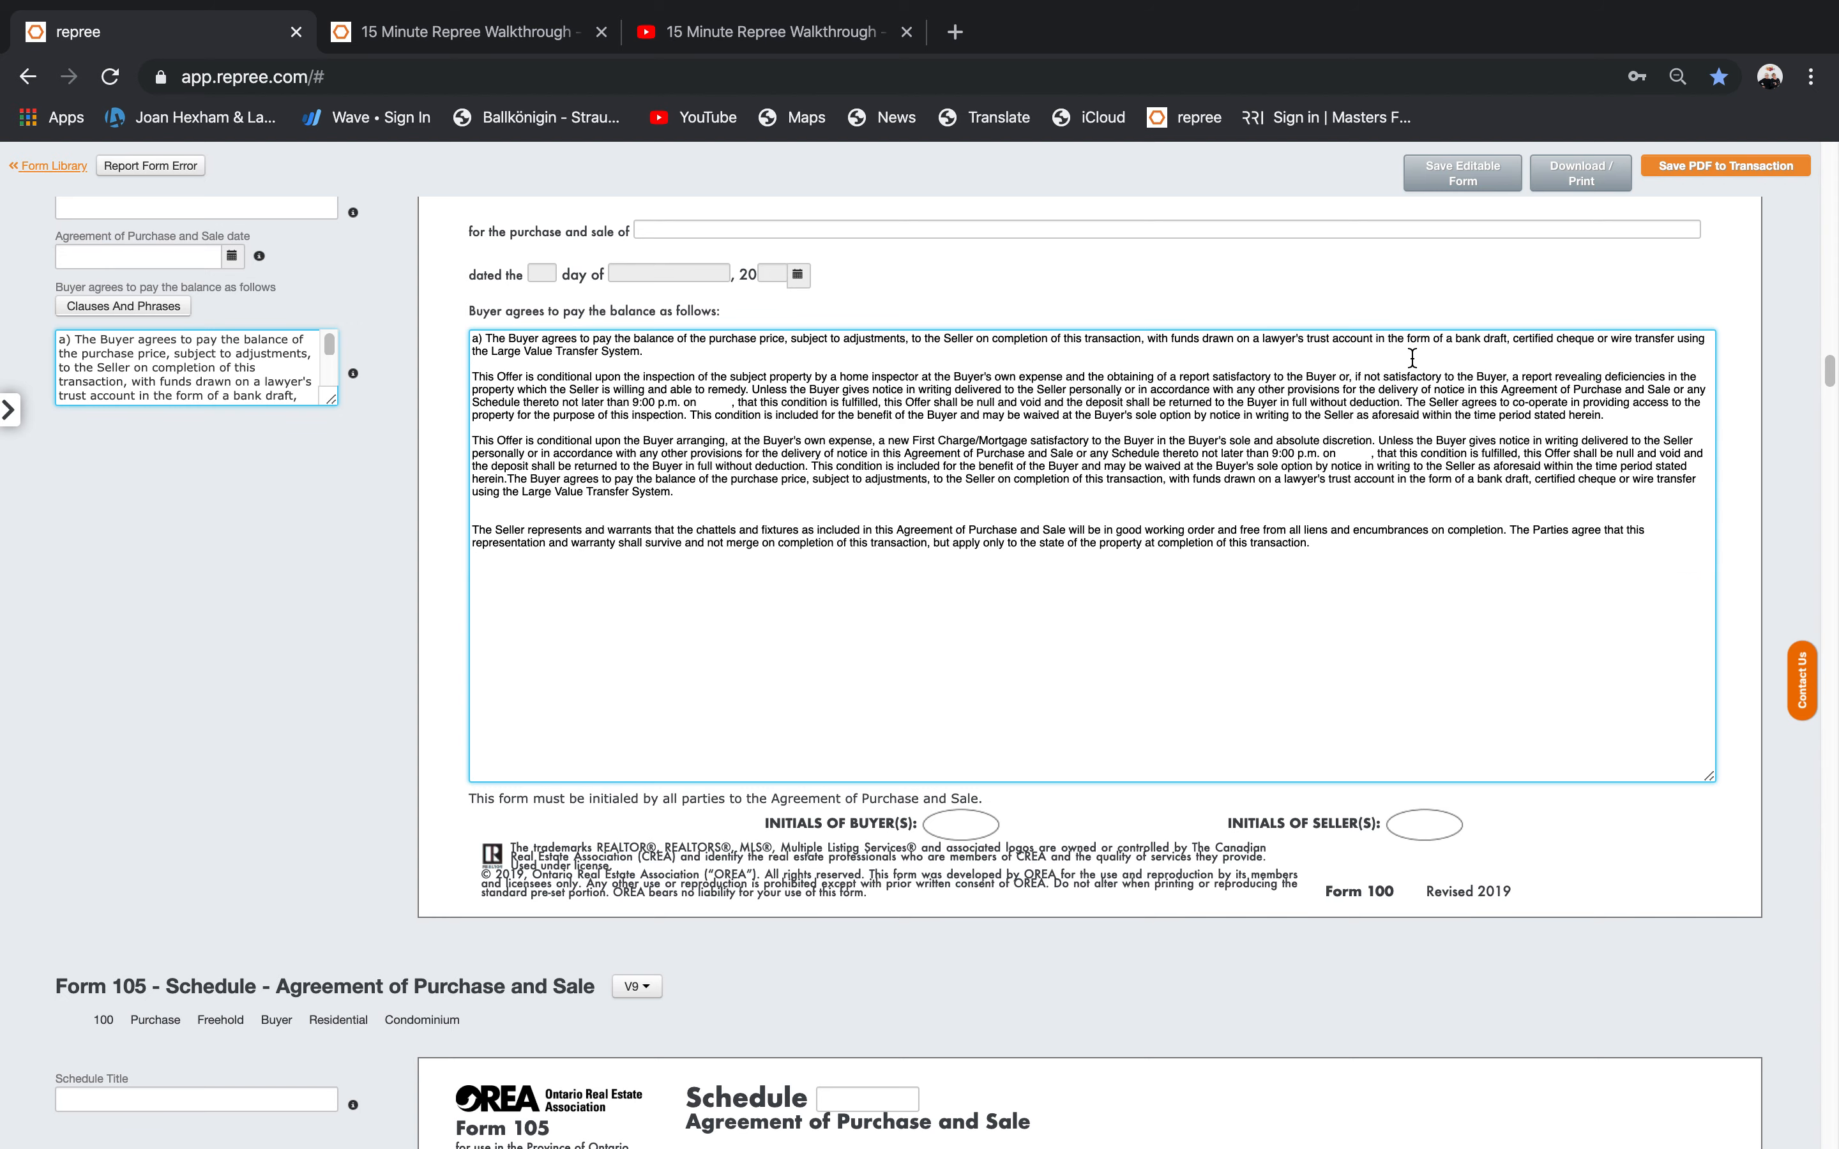
pyautogui.scroll(-10, 1831, 372)
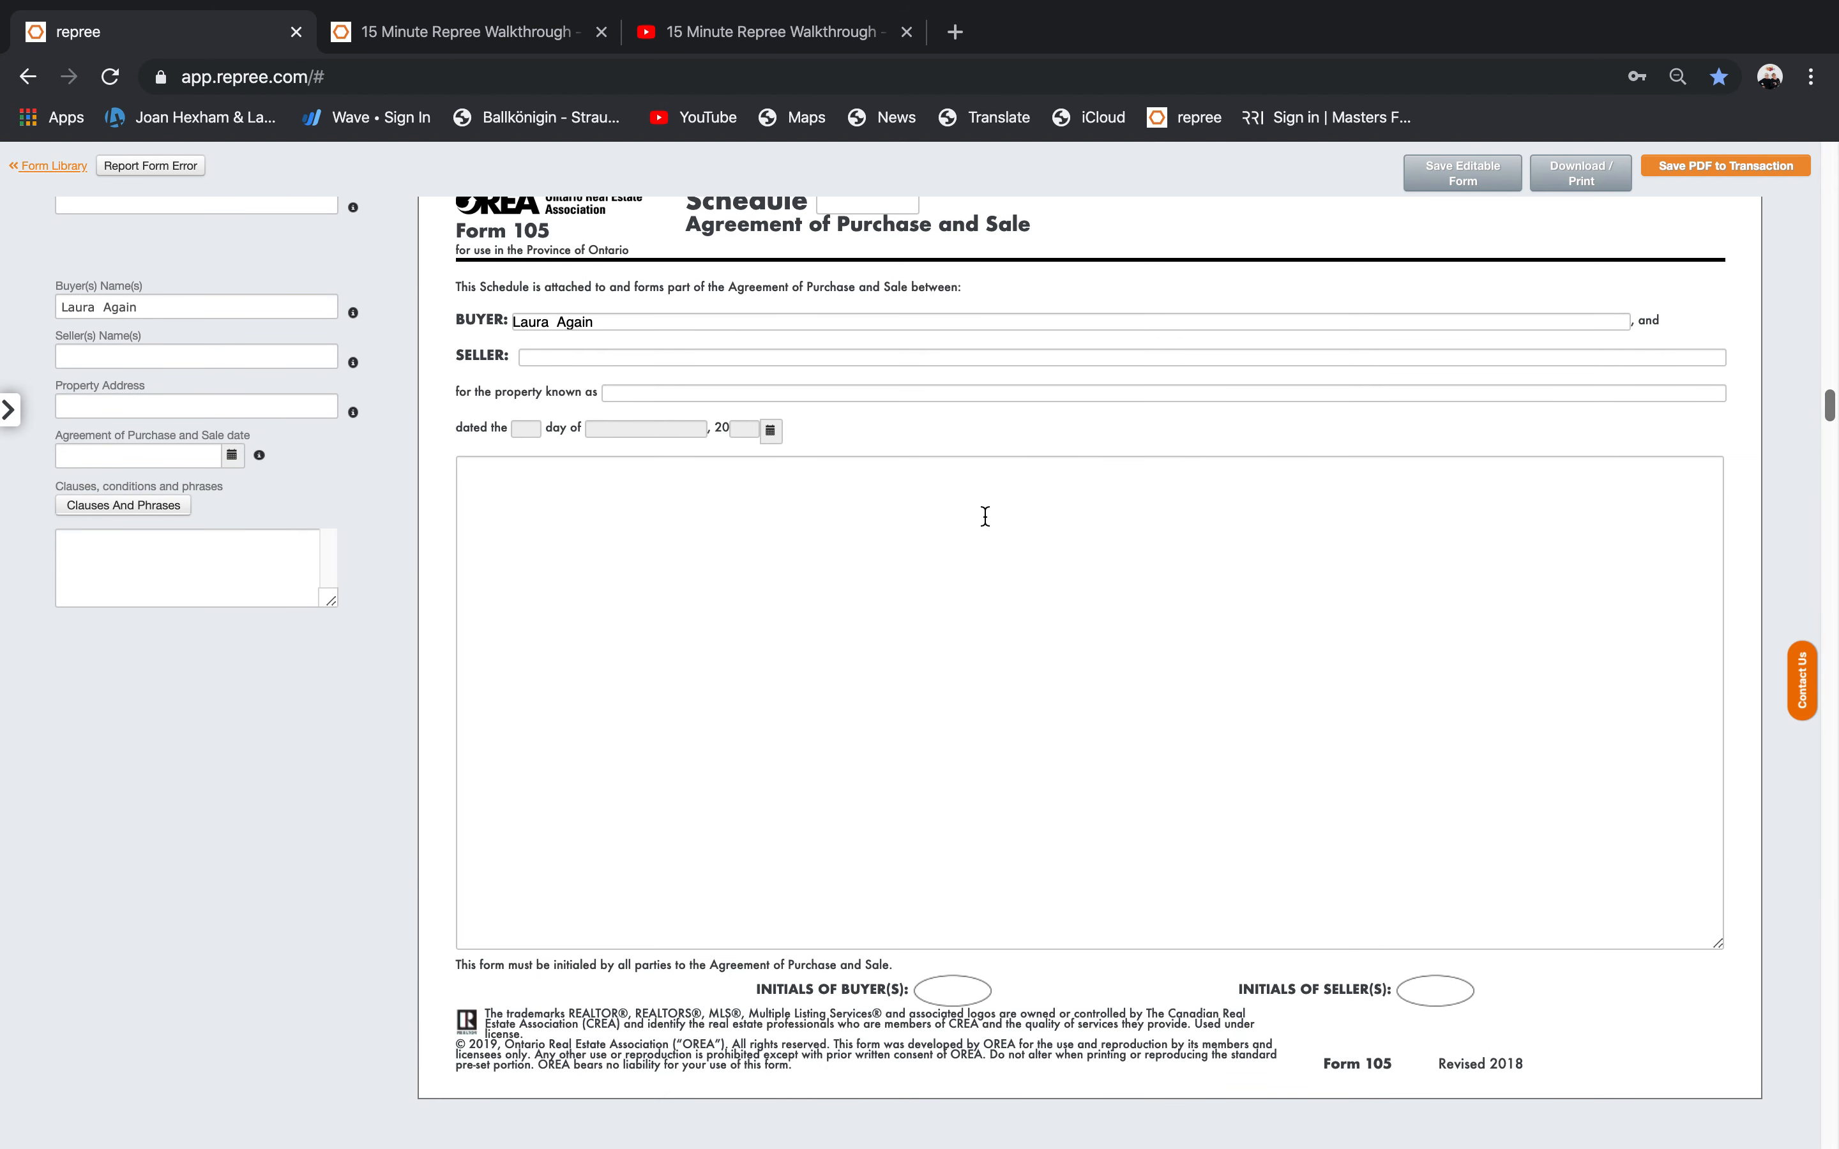
# Paste the moved Seller and Buyer paragraphs into the empty Form 105 clauses box and review the forms.
pyautogui.click(624, 514)
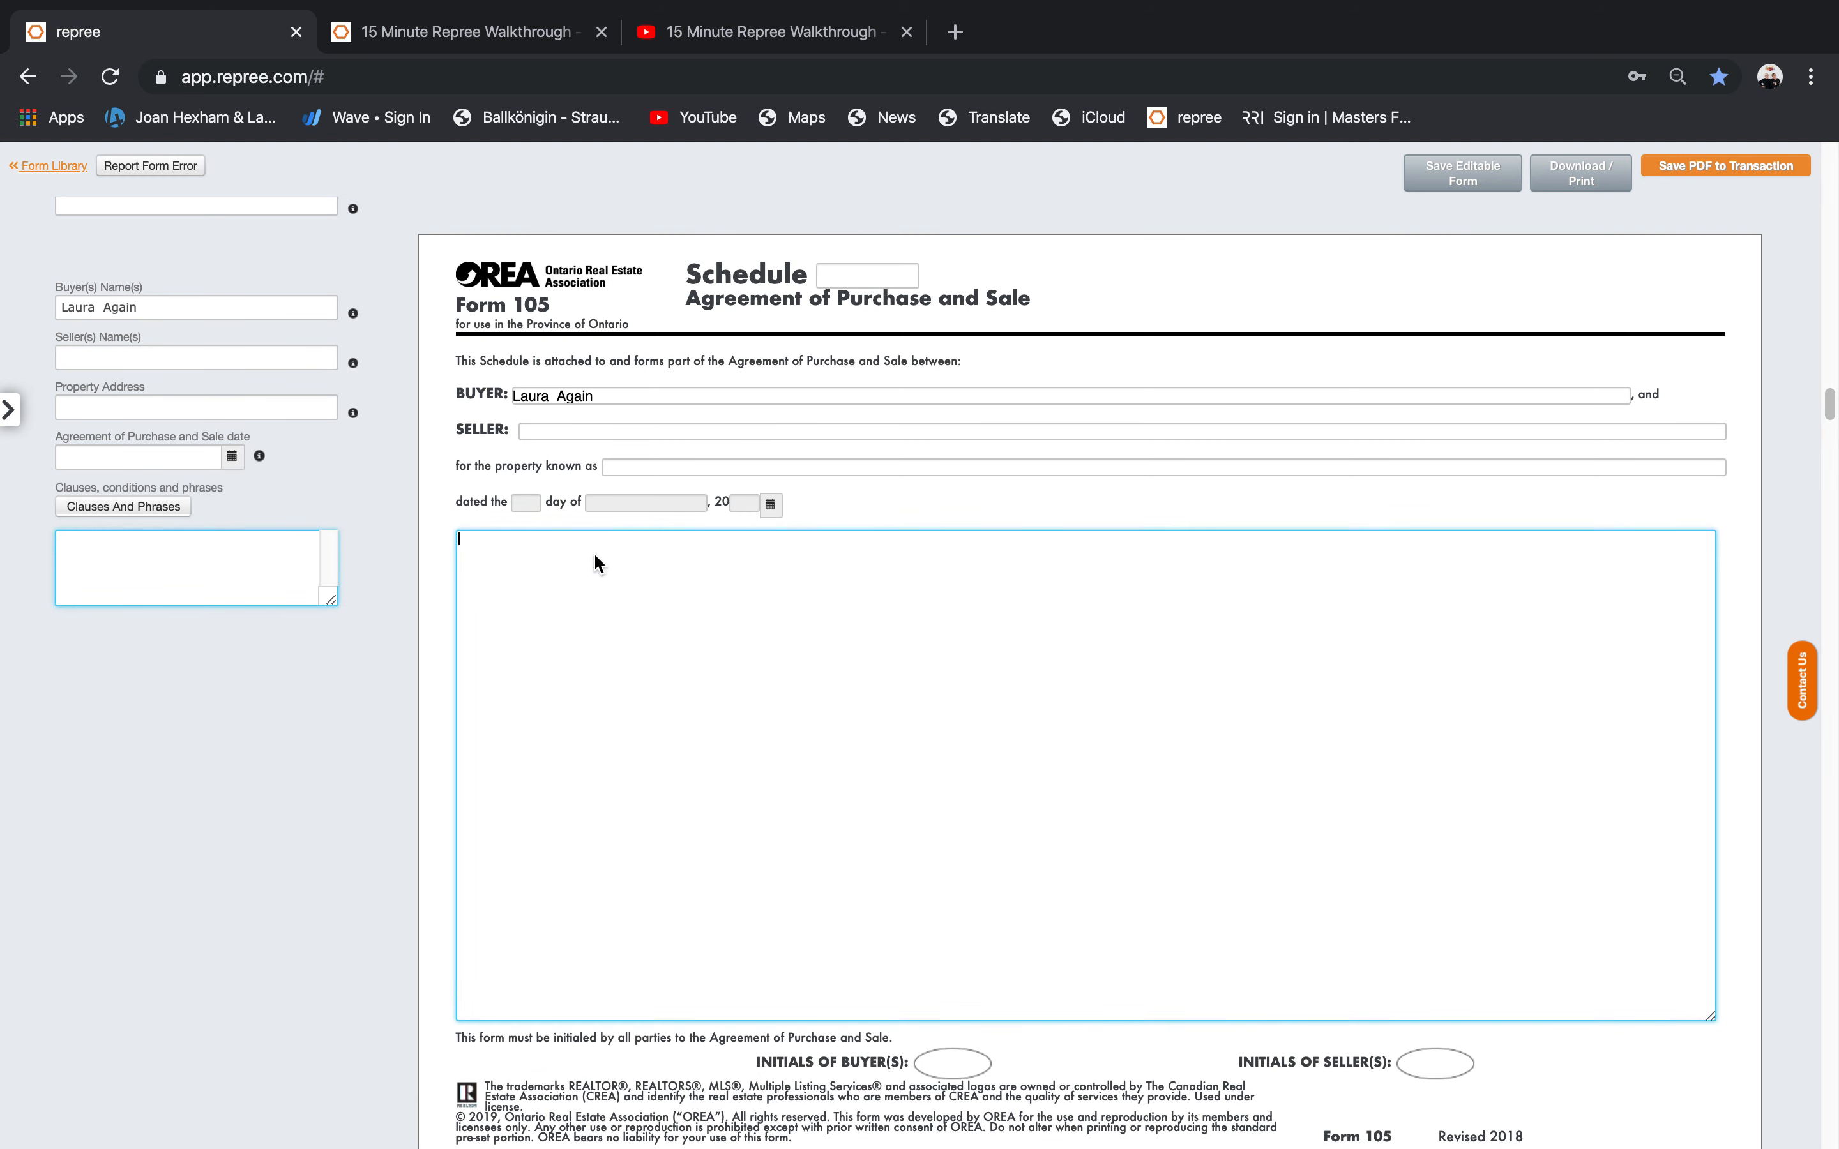
pyautogui.press('super+v')
pyautogui.press('super+v')
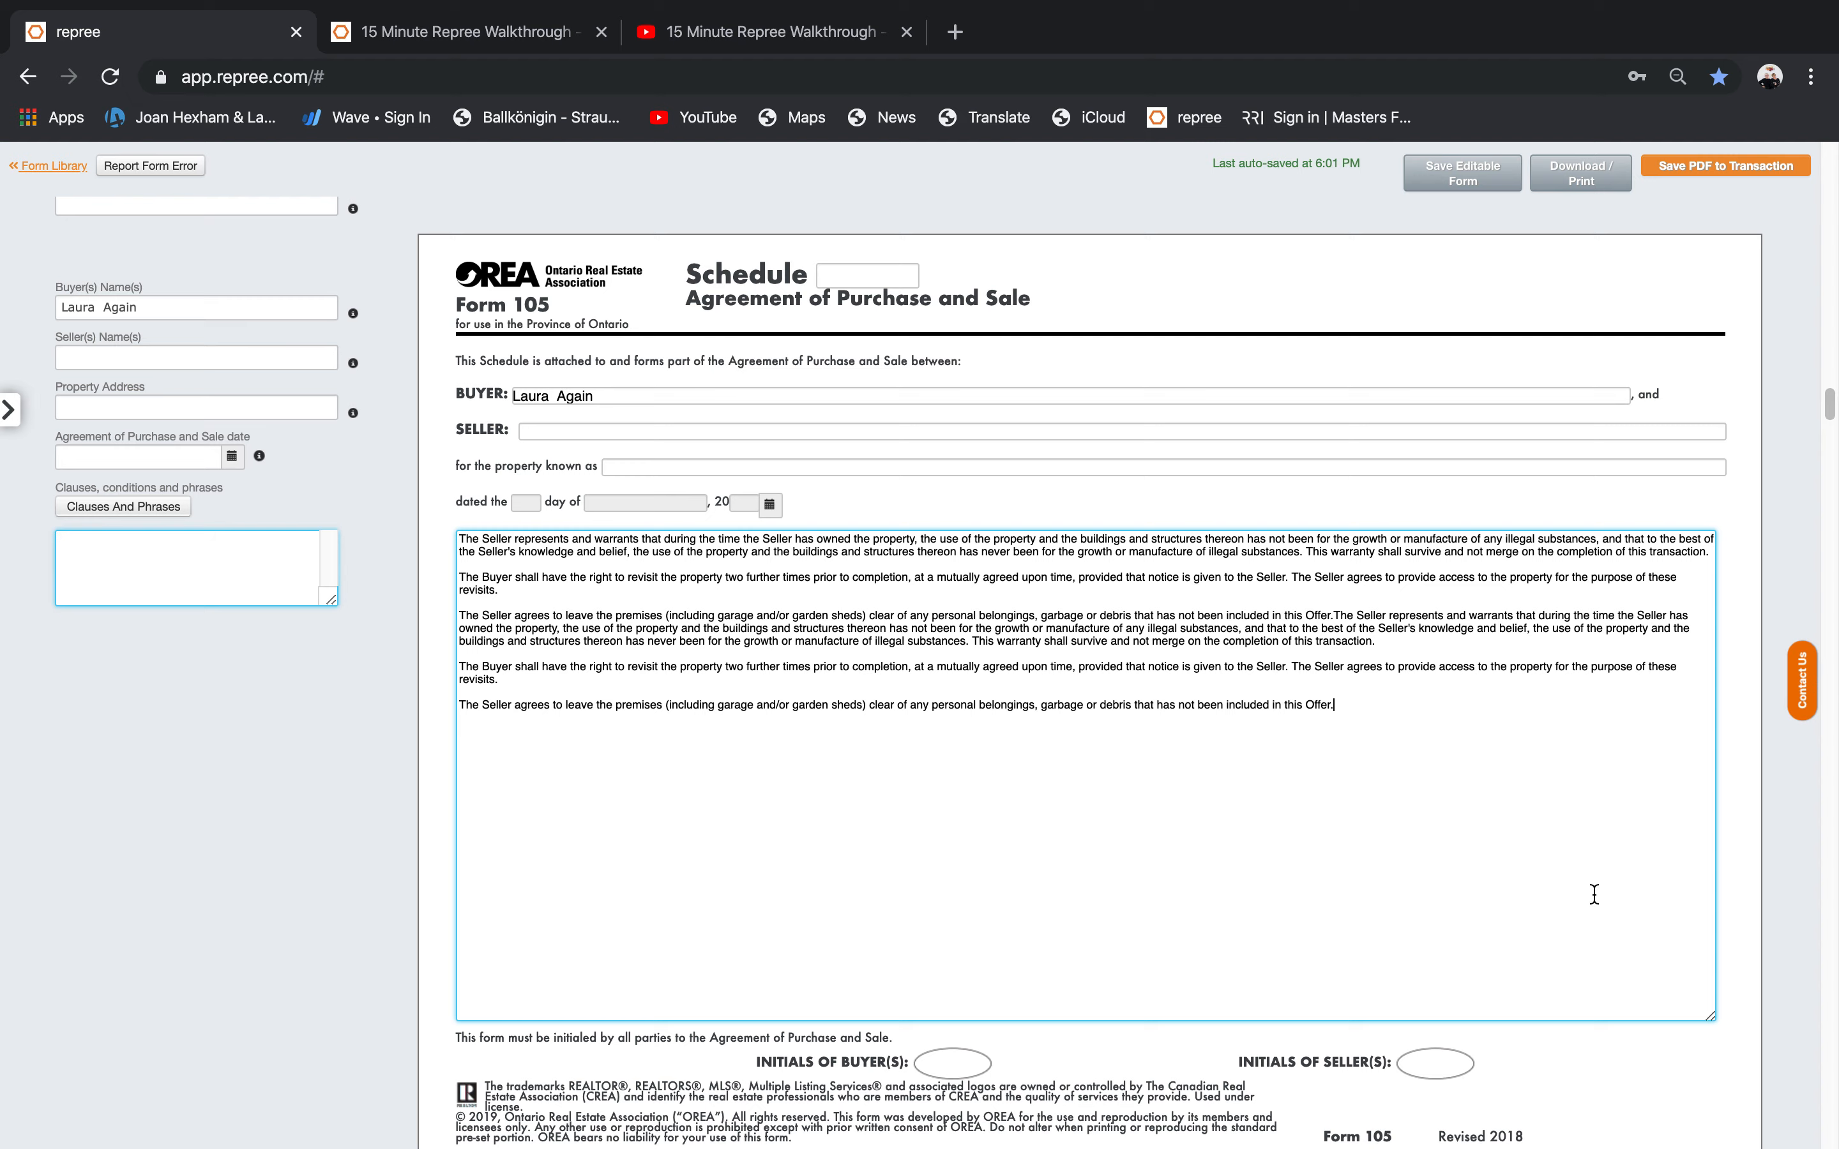
pyautogui.moveTo(1831, 404); pyautogui.dragTo(1824, 361)
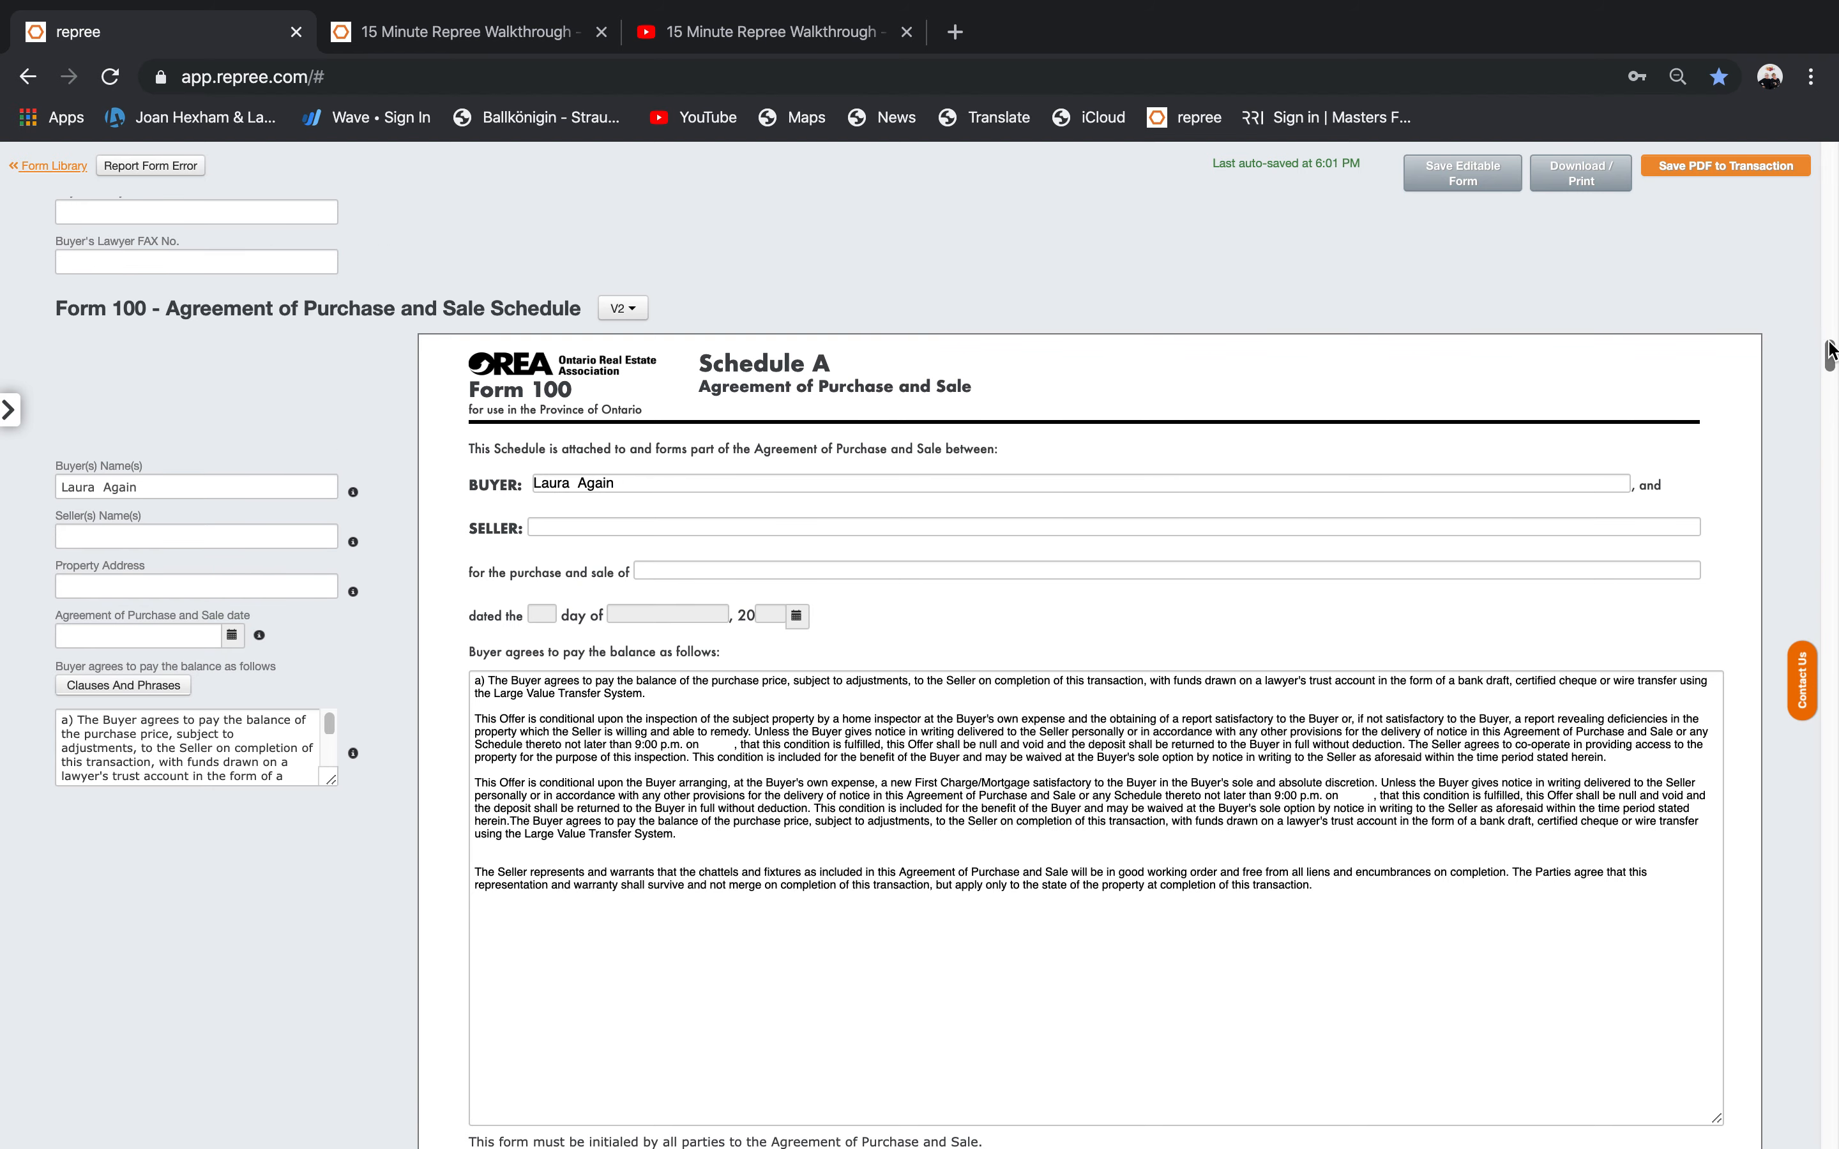
pyautogui.moveTo(1830, 354); pyautogui.dragTo(1832, 396)
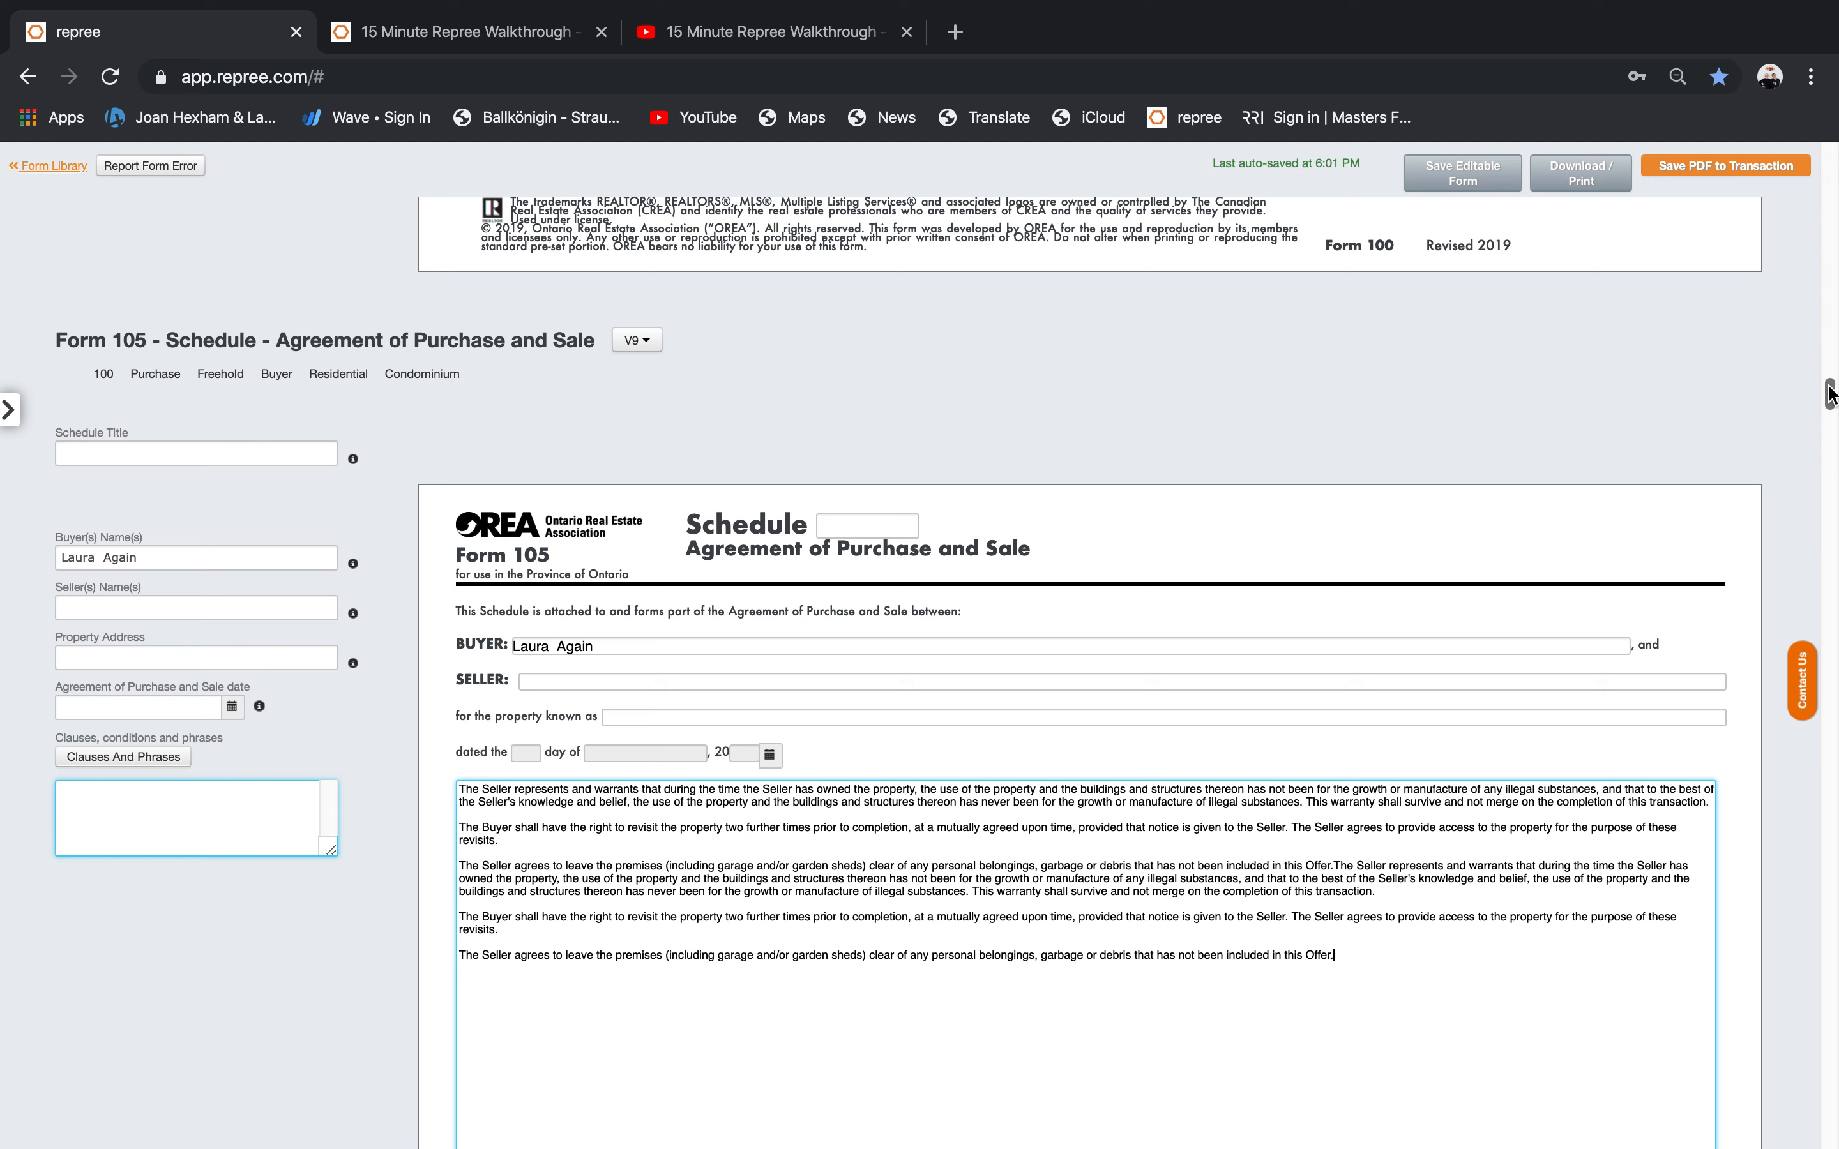
pyautogui.moveTo(1831, 394)
pyautogui.mouseDown()
pyautogui.moveTo(1836, 626)
pyautogui.moveTo(1831, 365)
pyautogui.mouseUp()
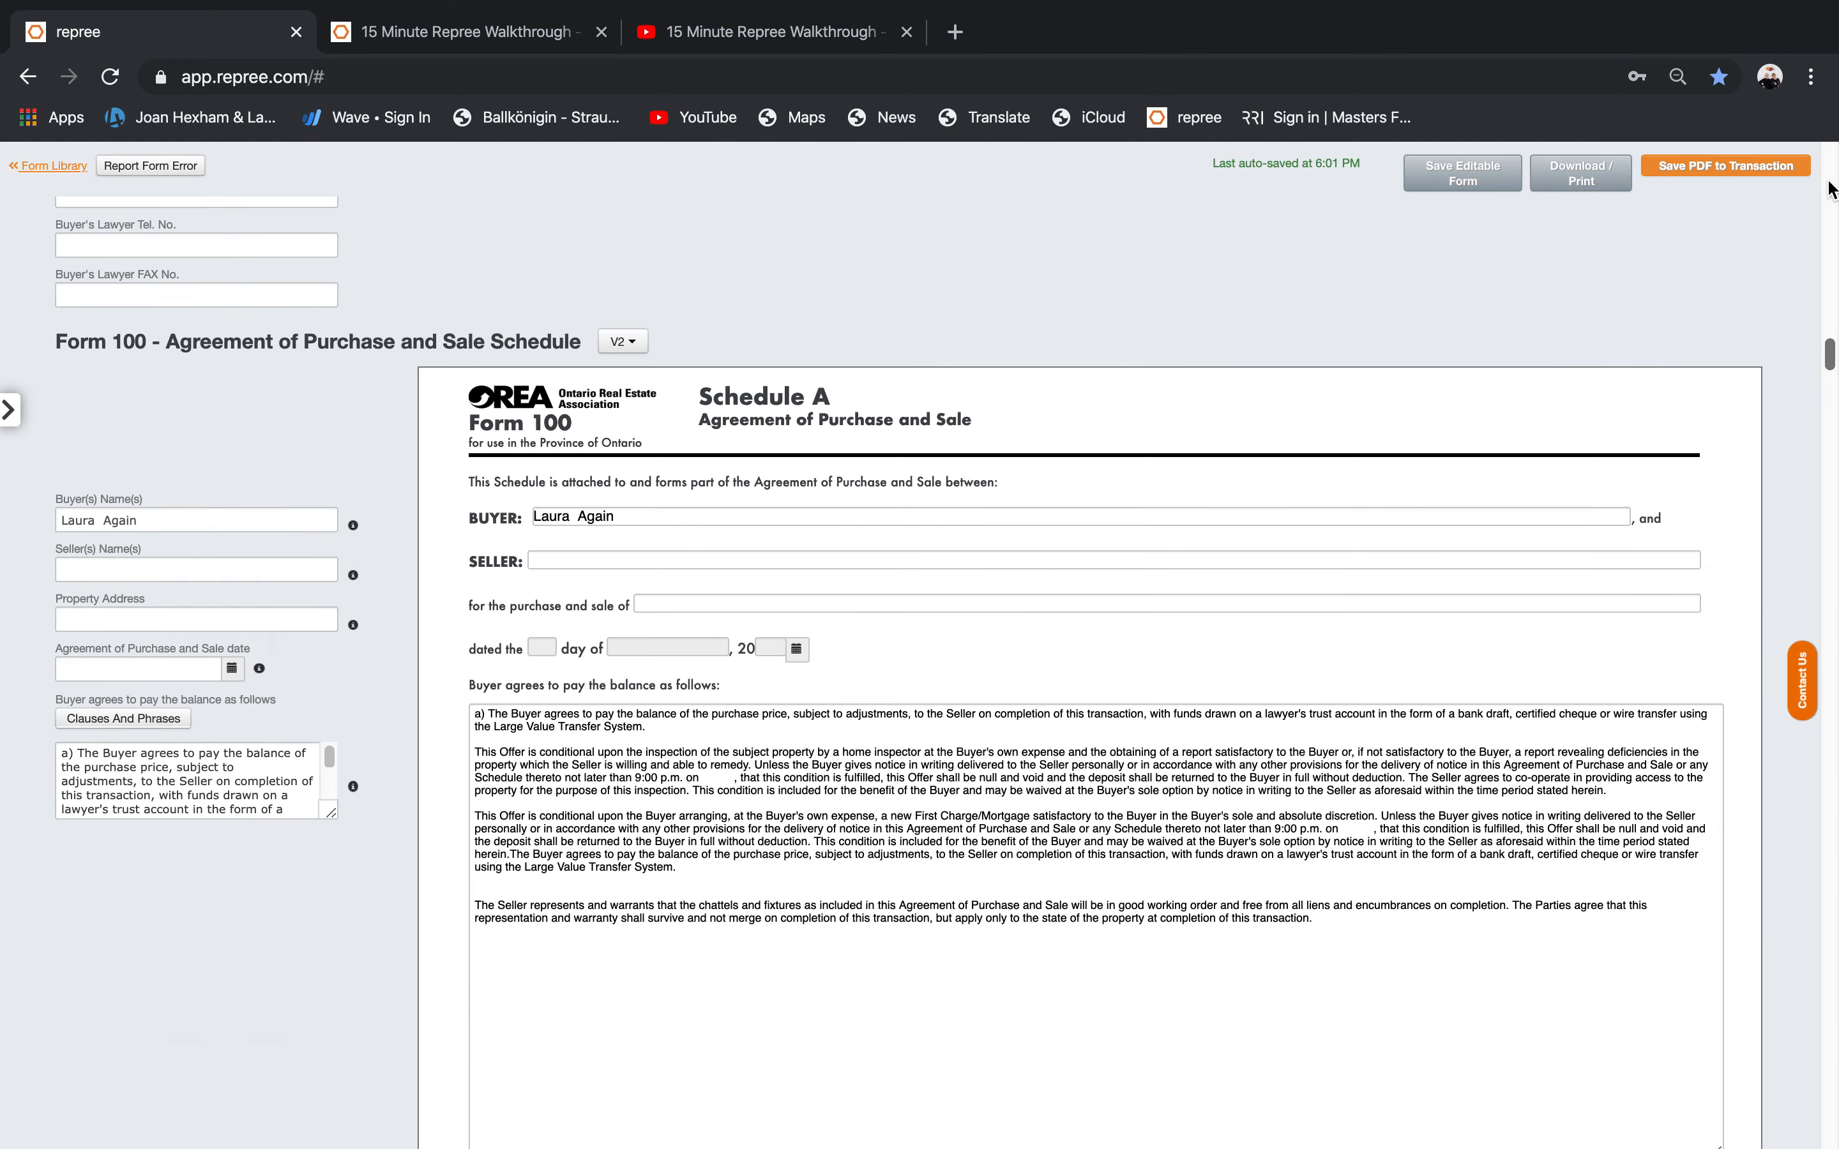
# Save Forms 100, 105, 320 and 801 as PDFs to the 123 abc transaction, then reload the page.
pyautogui.scroll(15, 1832, 188)
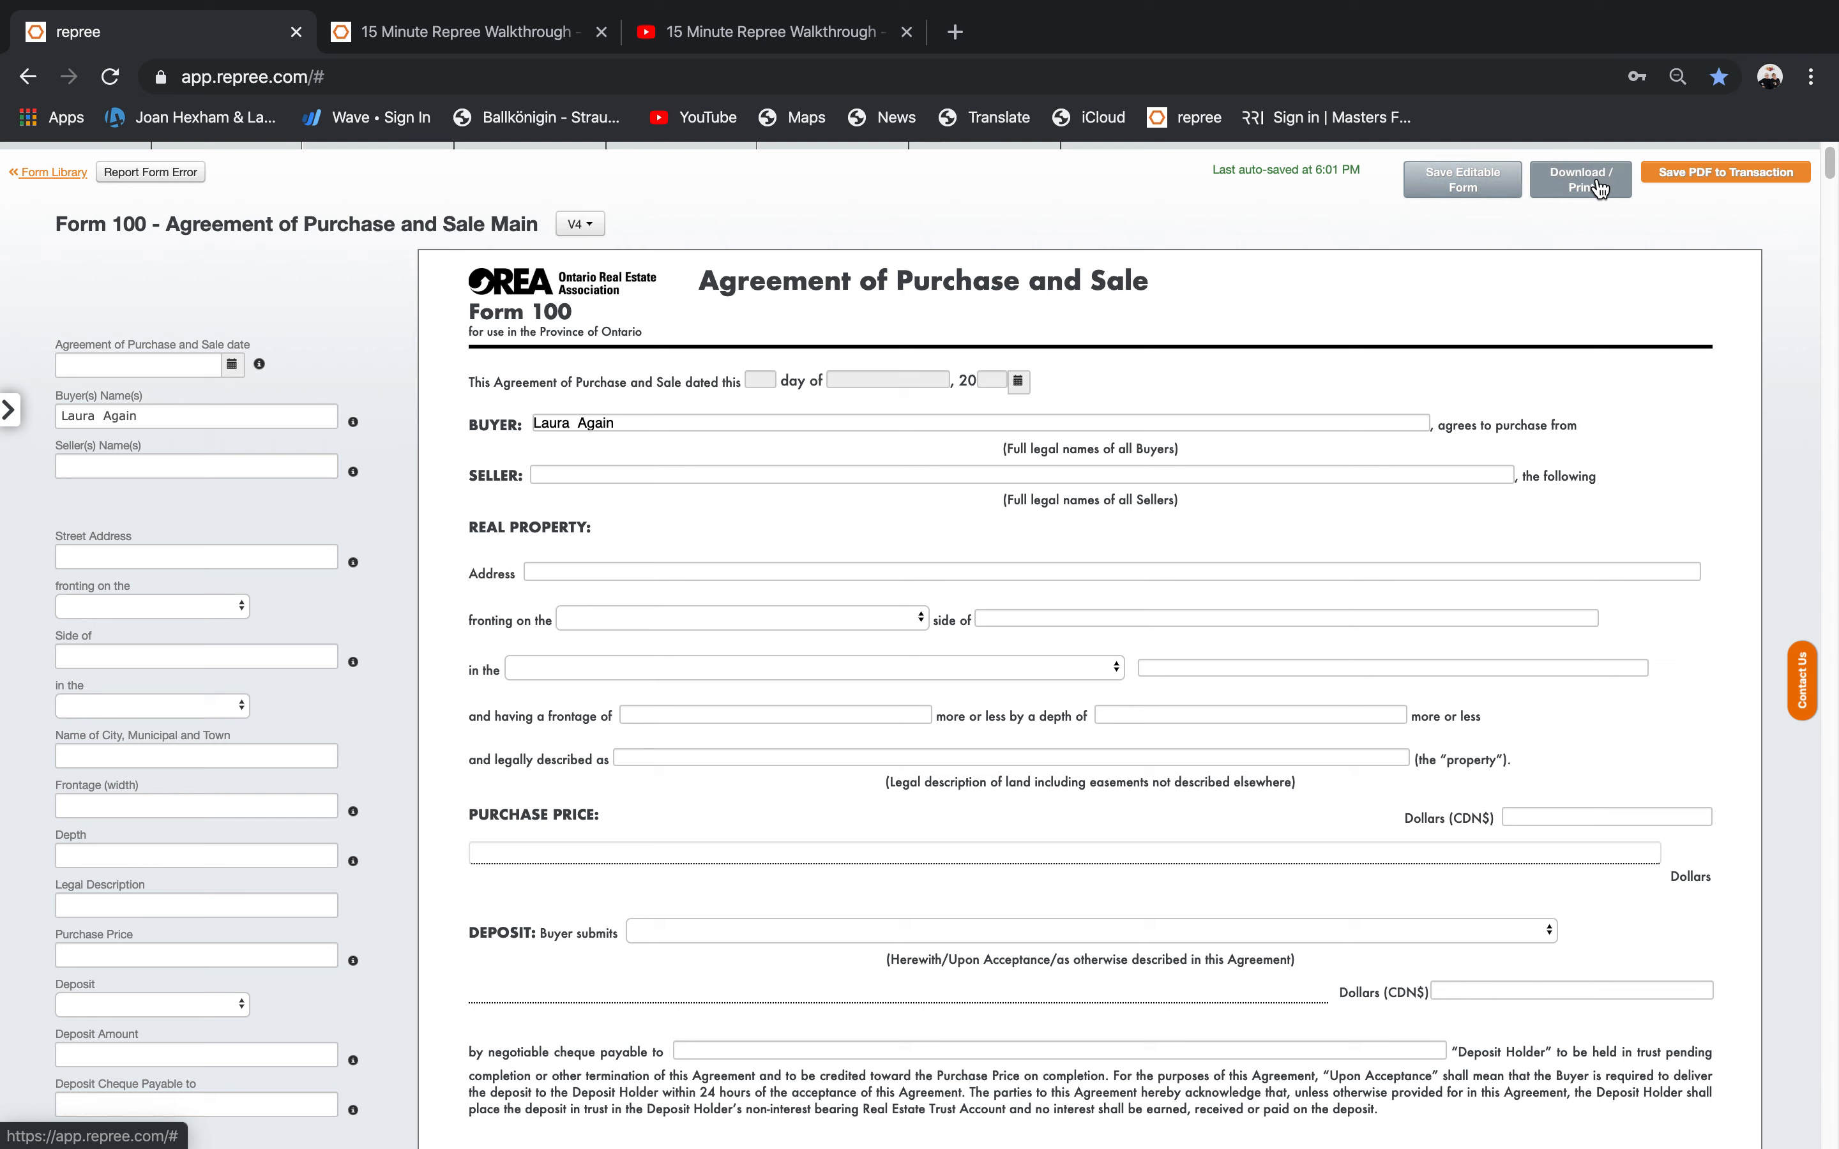
pyautogui.click(1687, 173)
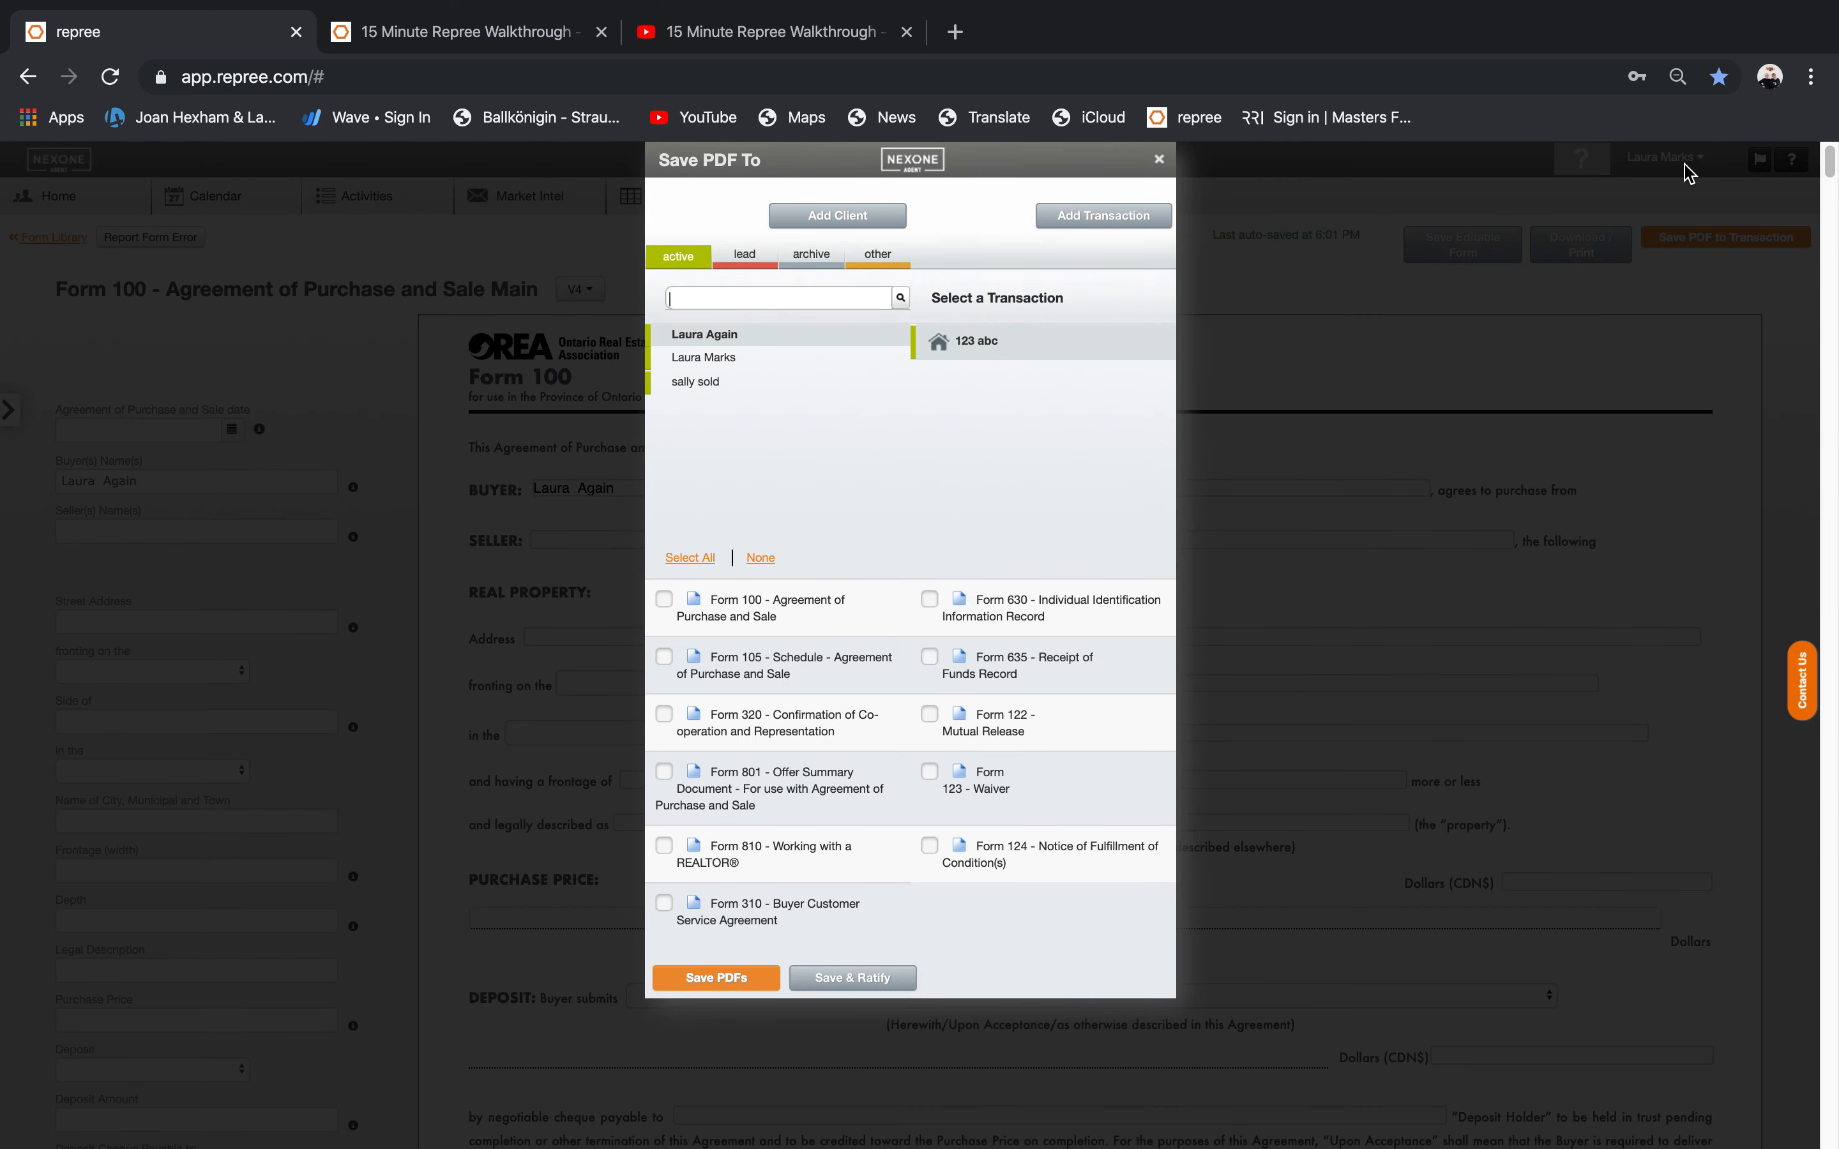
pyautogui.click(689, 560)
pyautogui.click(761, 559)
pyautogui.click(664, 599)
pyautogui.click(664, 657)
pyautogui.click(665, 715)
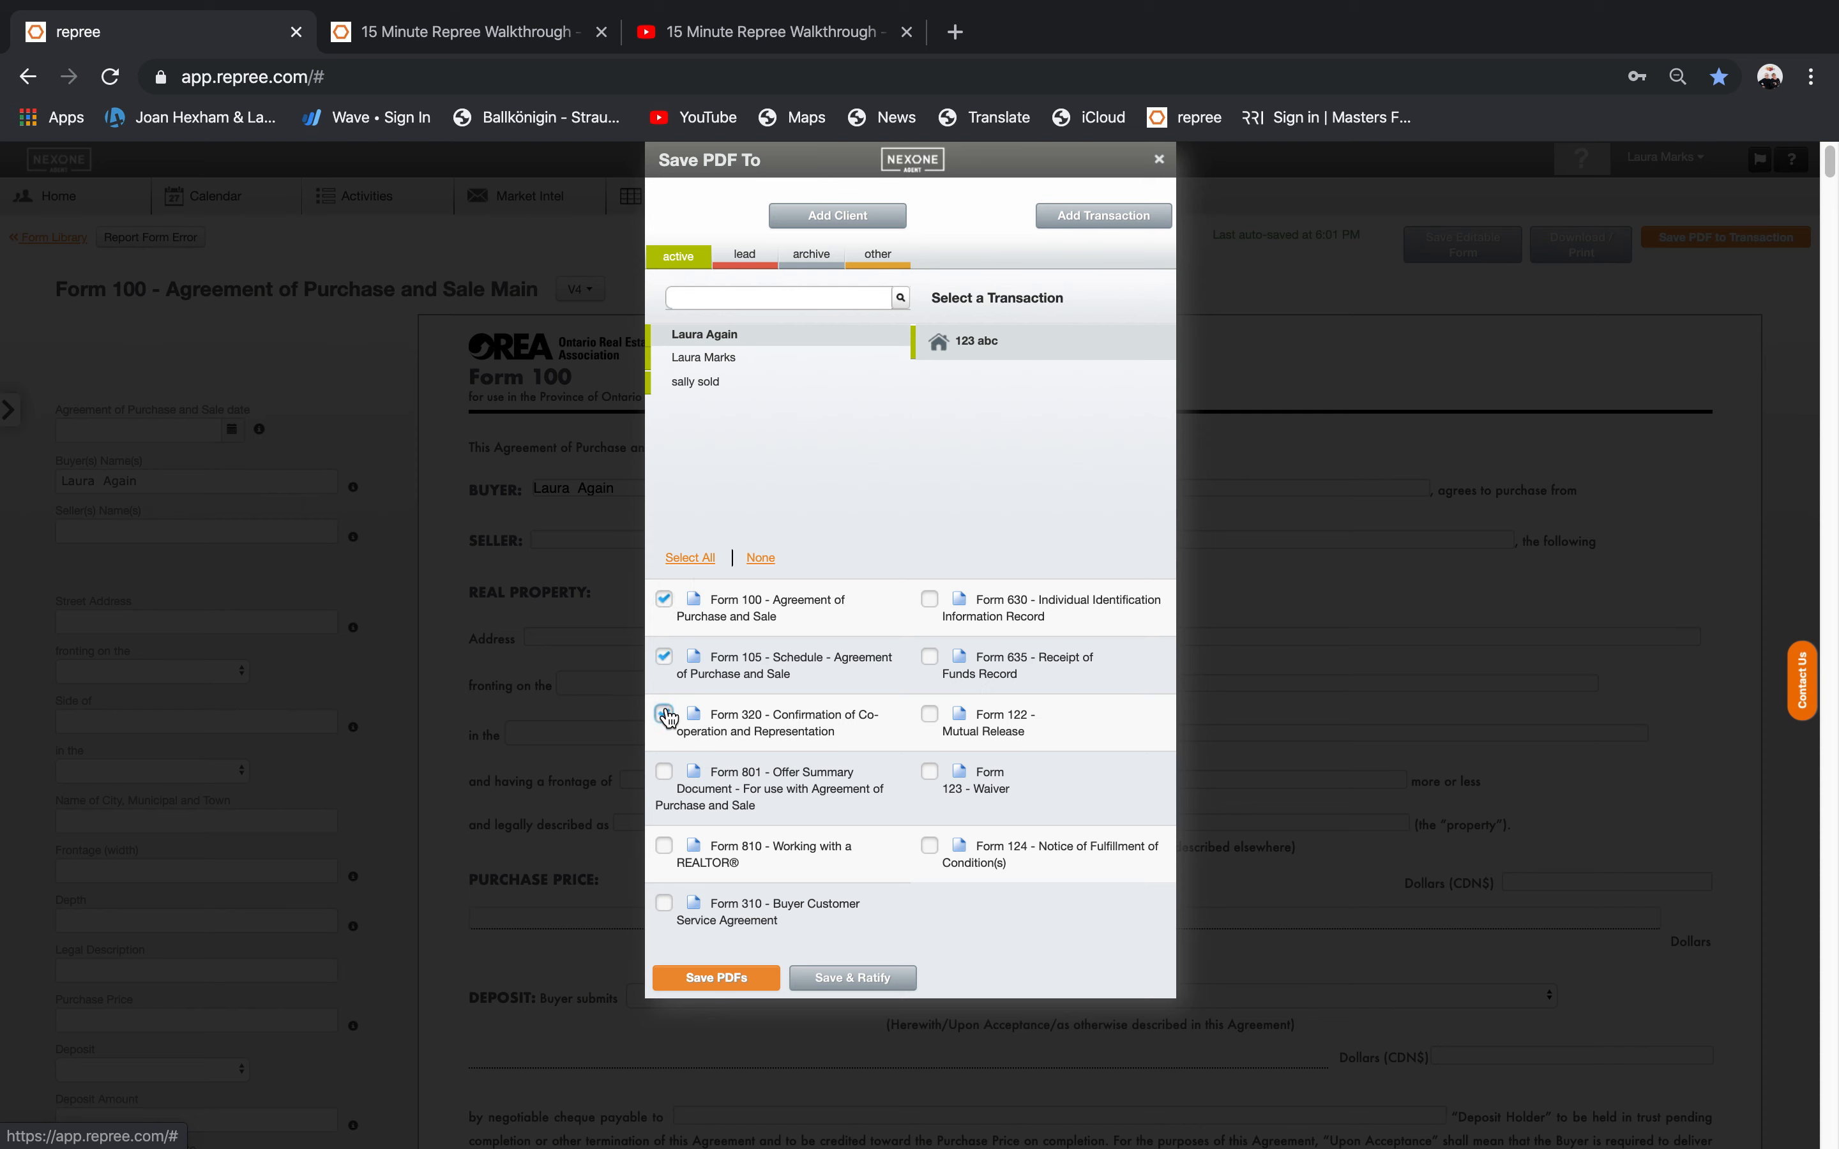
pyautogui.click(664, 772)
pyautogui.click(711, 979)
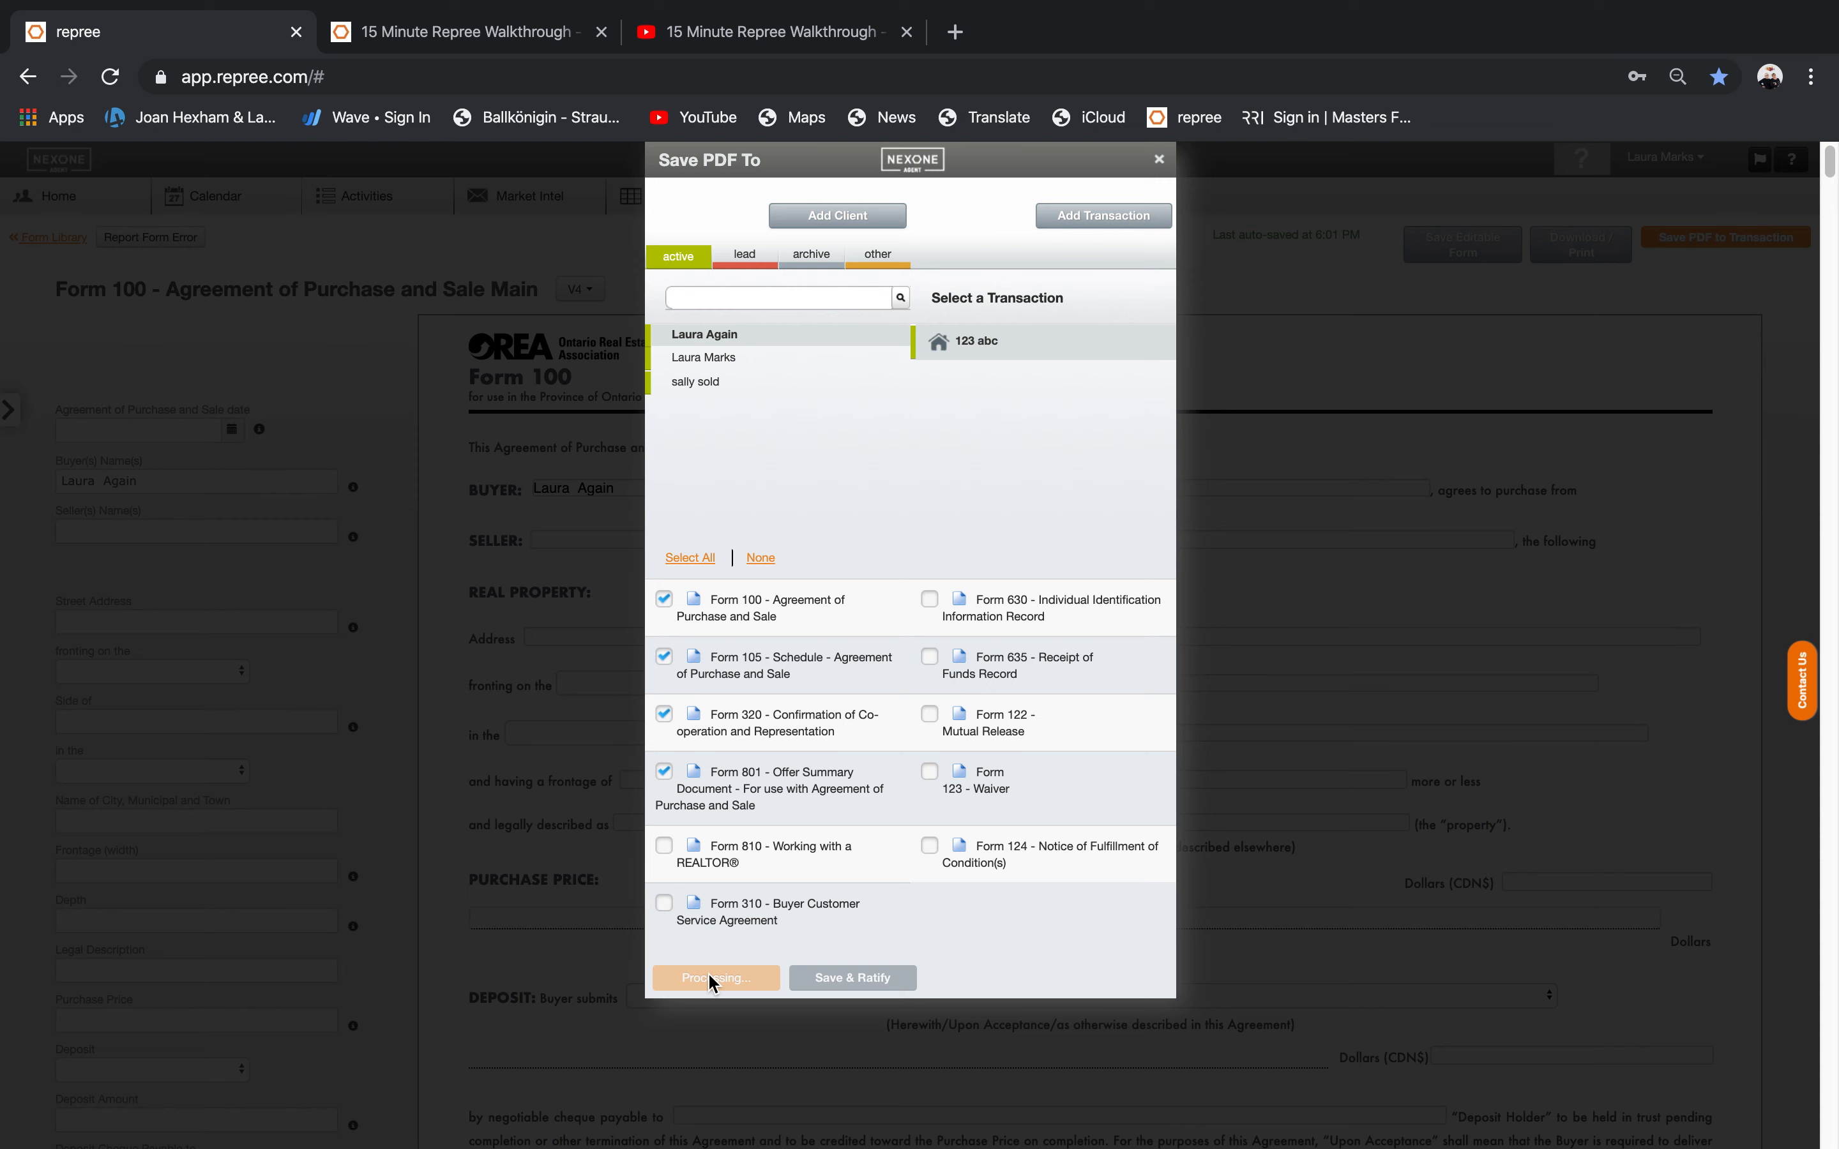
pyautogui.click(109, 76)
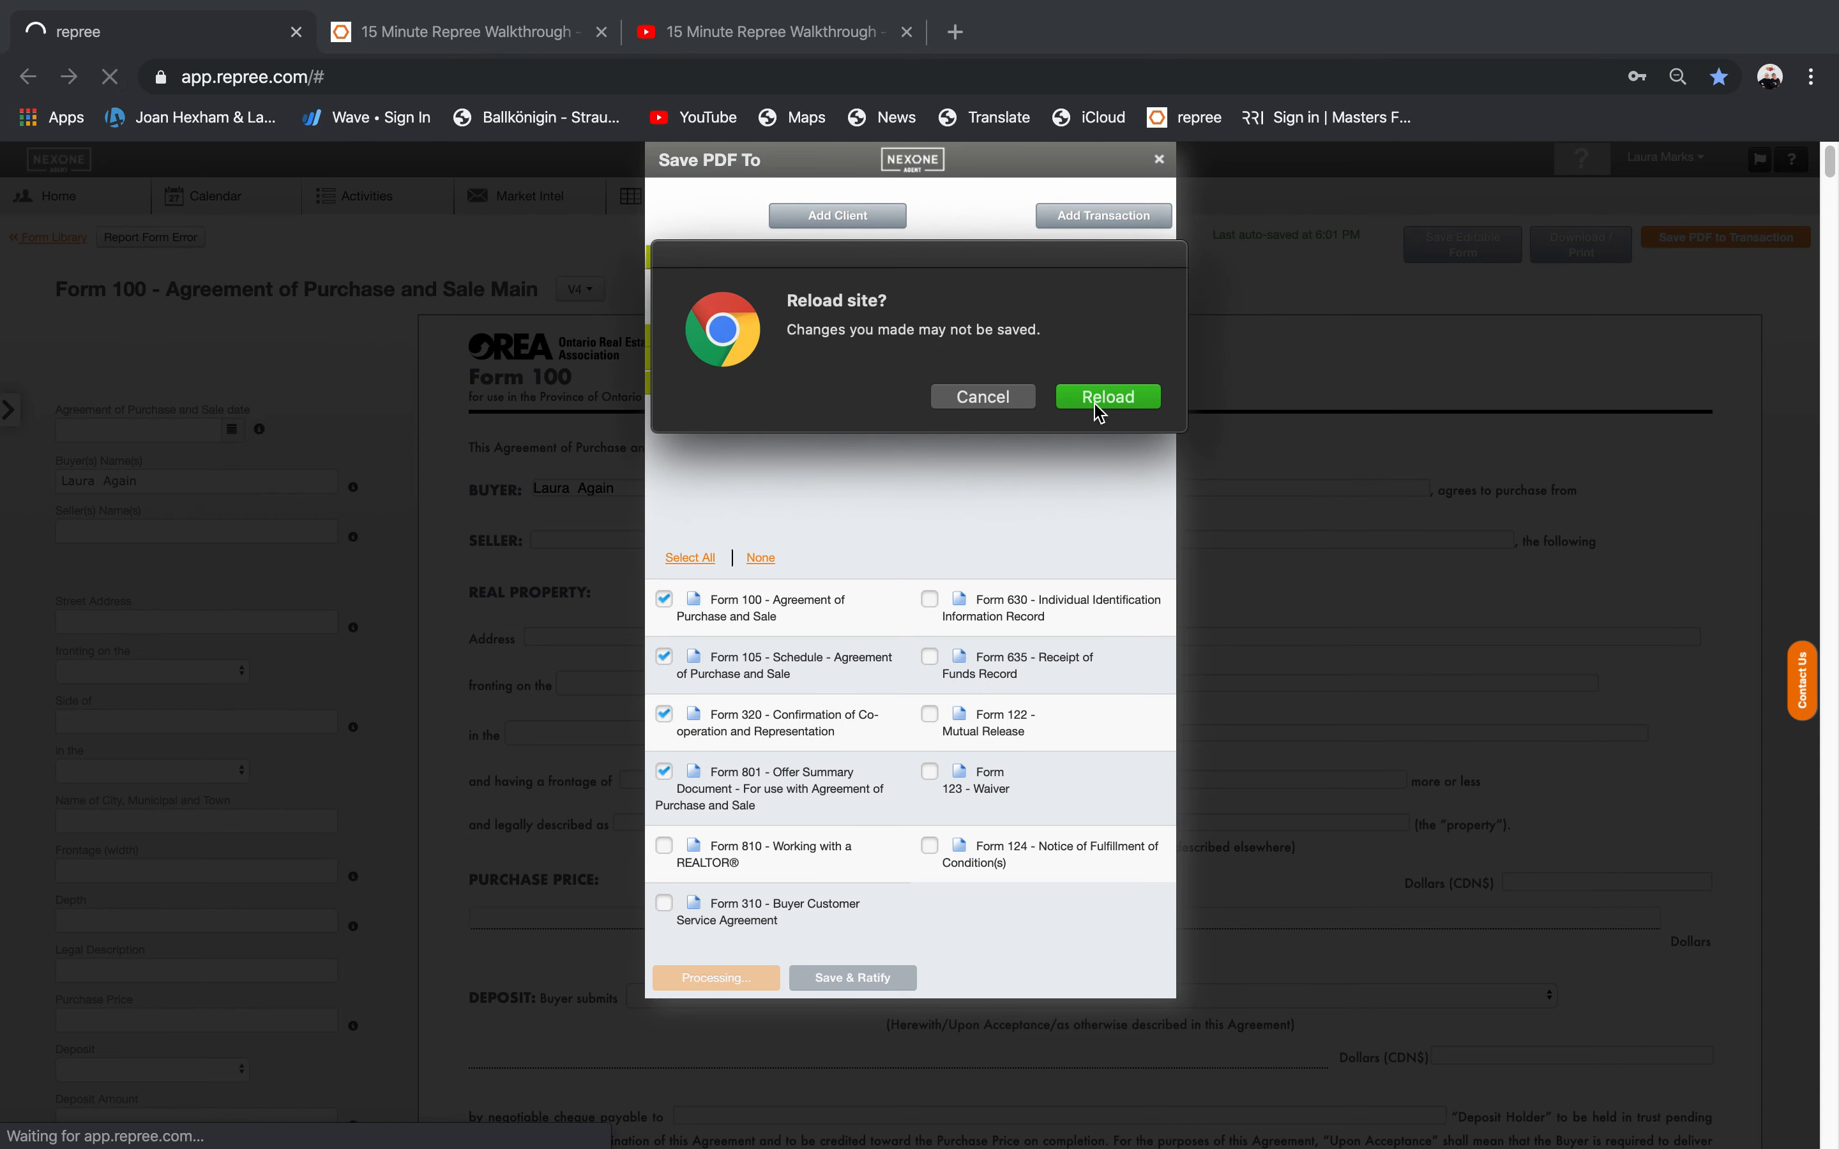
# Confirm the reload, then open the client's 123 abc transaction to see its saved form PDFs.
pyautogui.click(1098, 408)
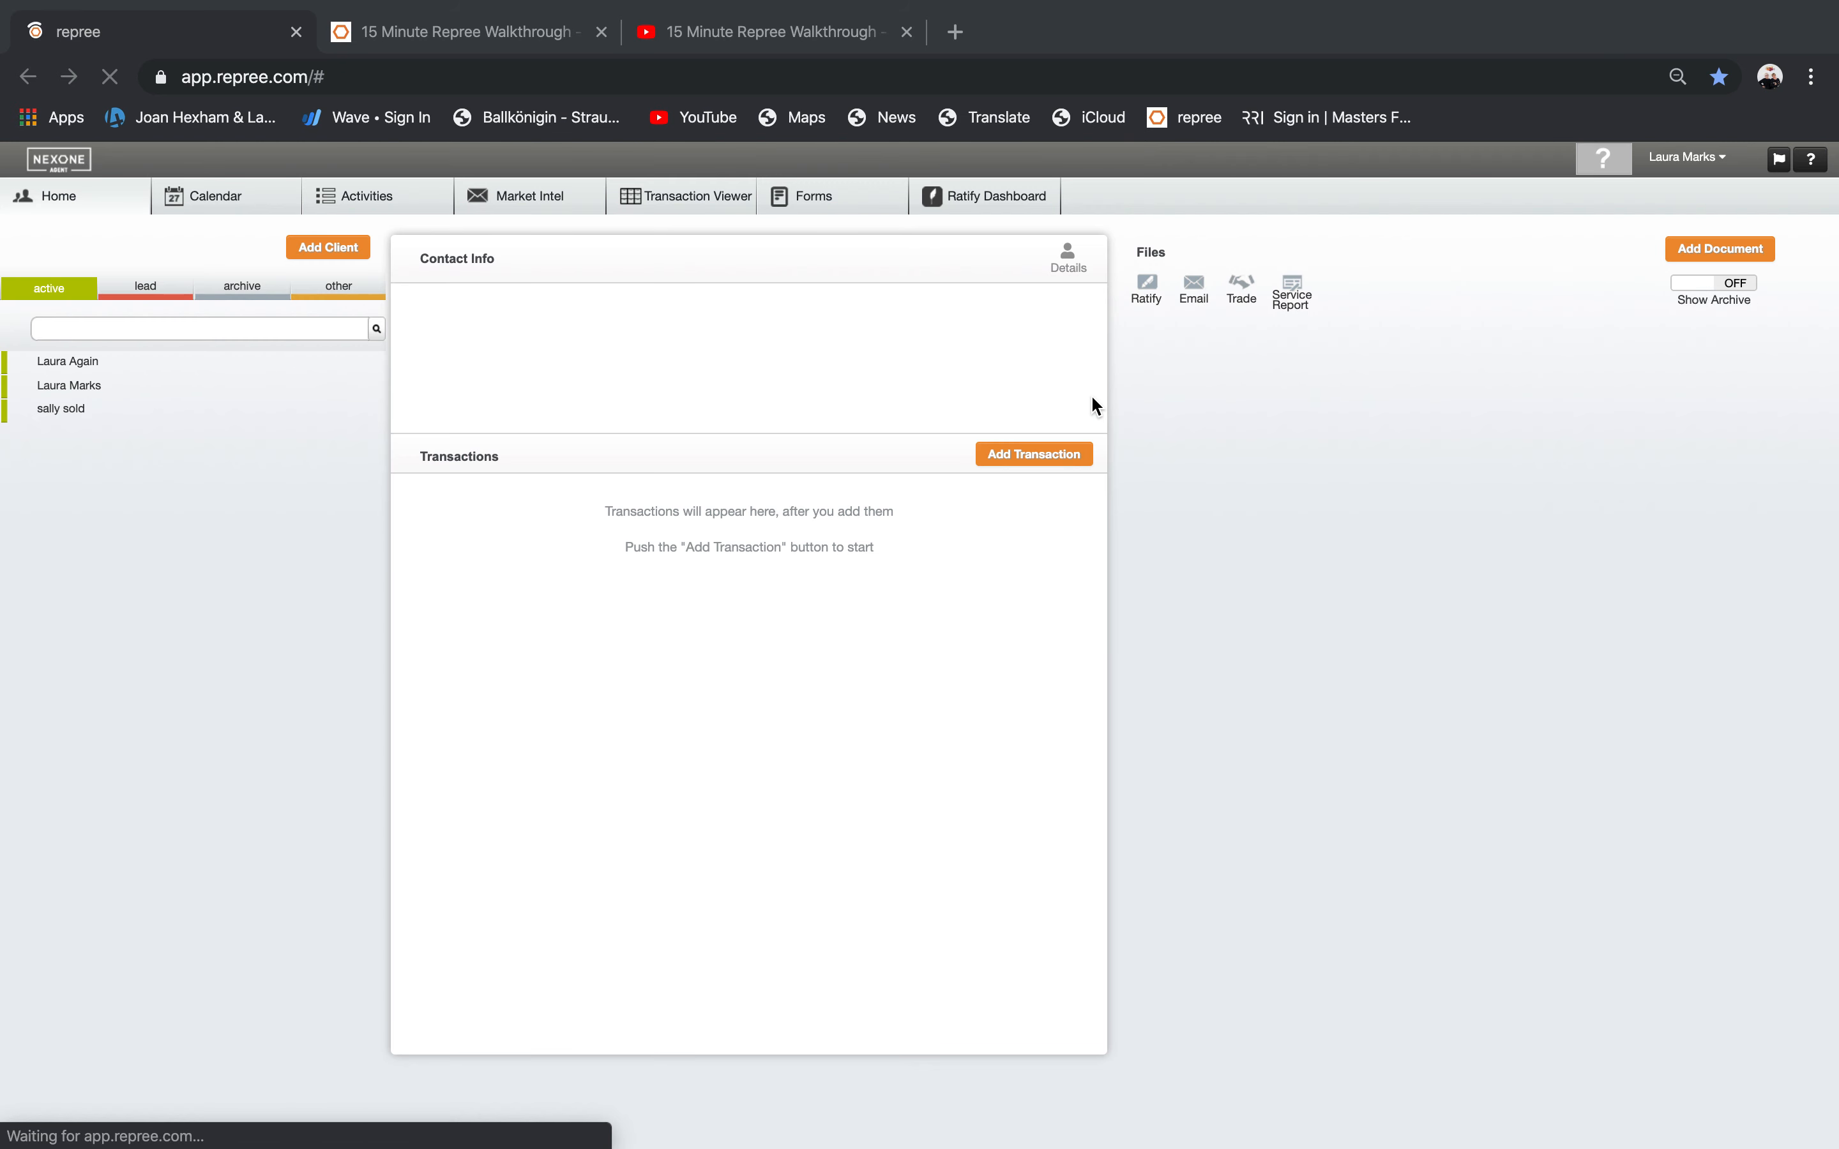
pyautogui.click(85, 364)
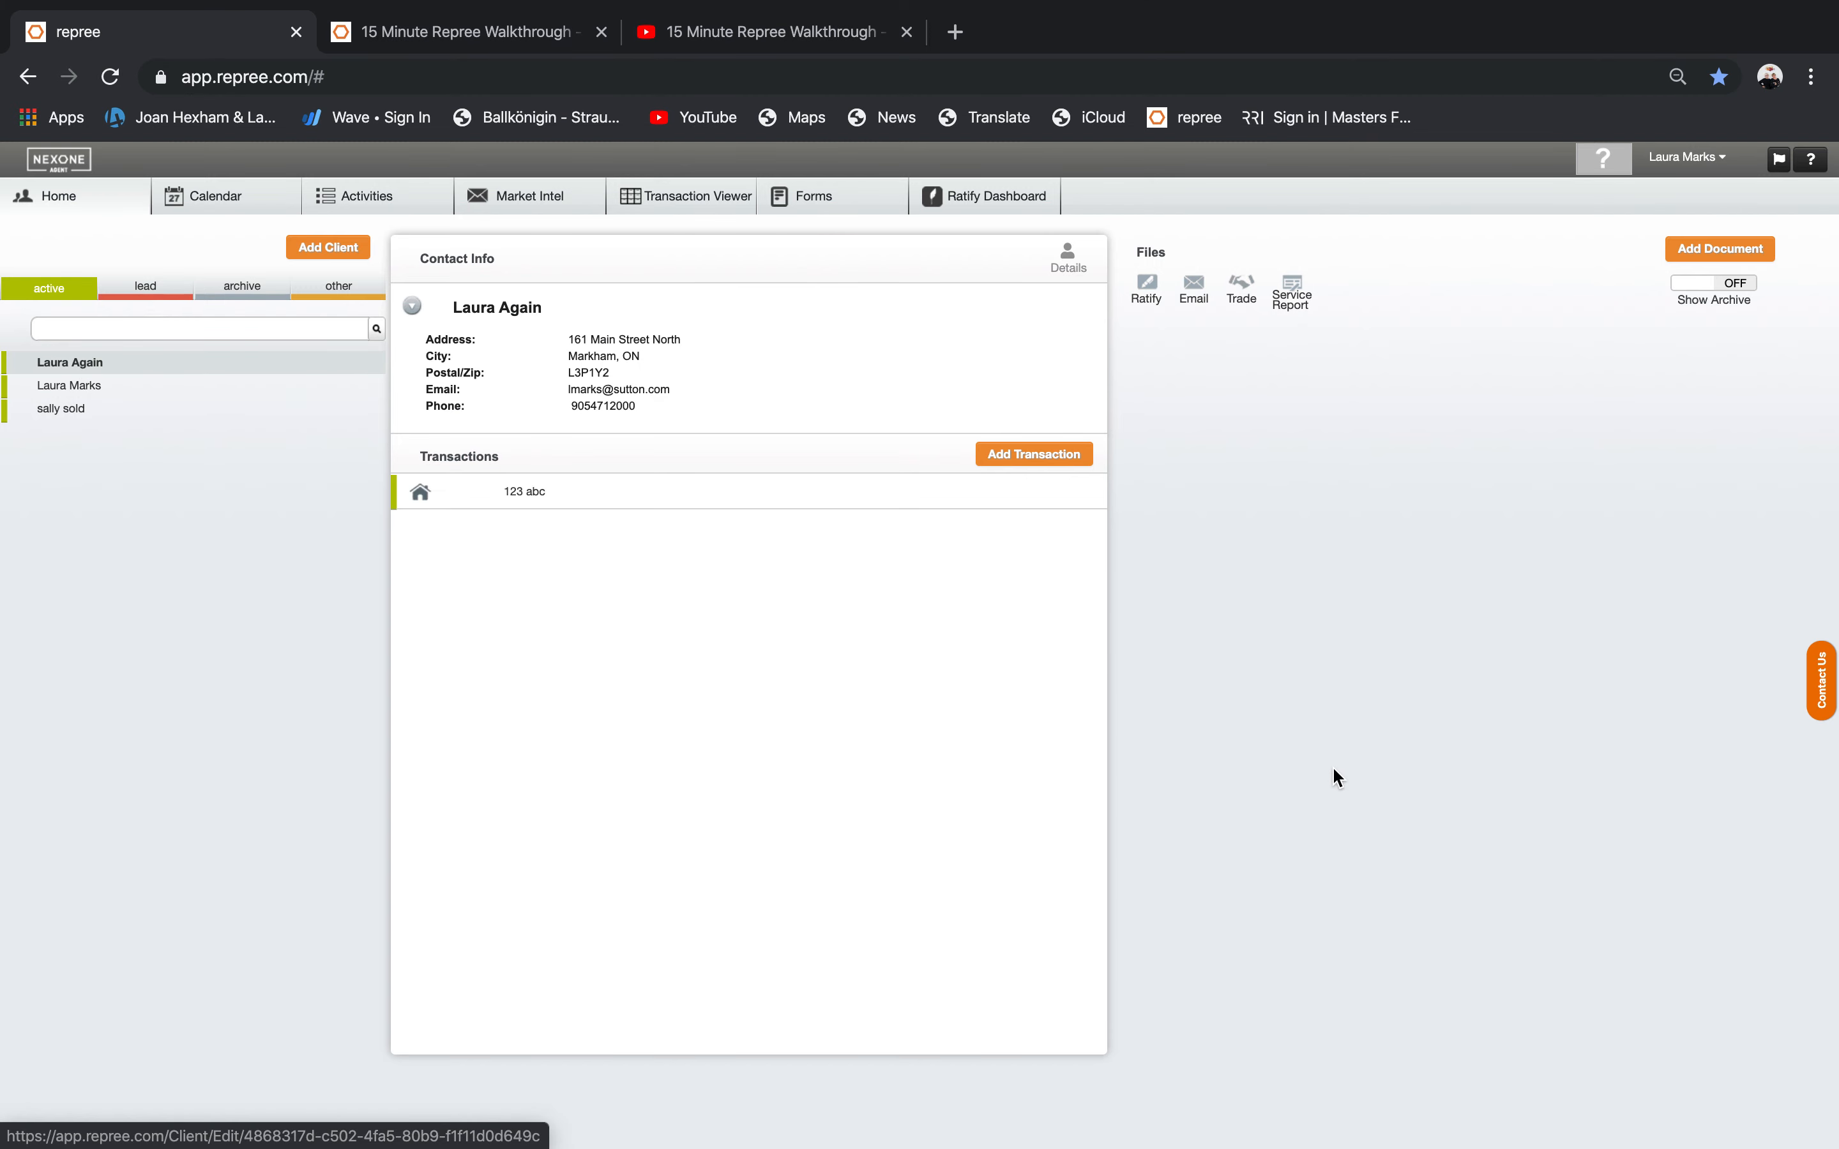
pyautogui.click(781, 498)
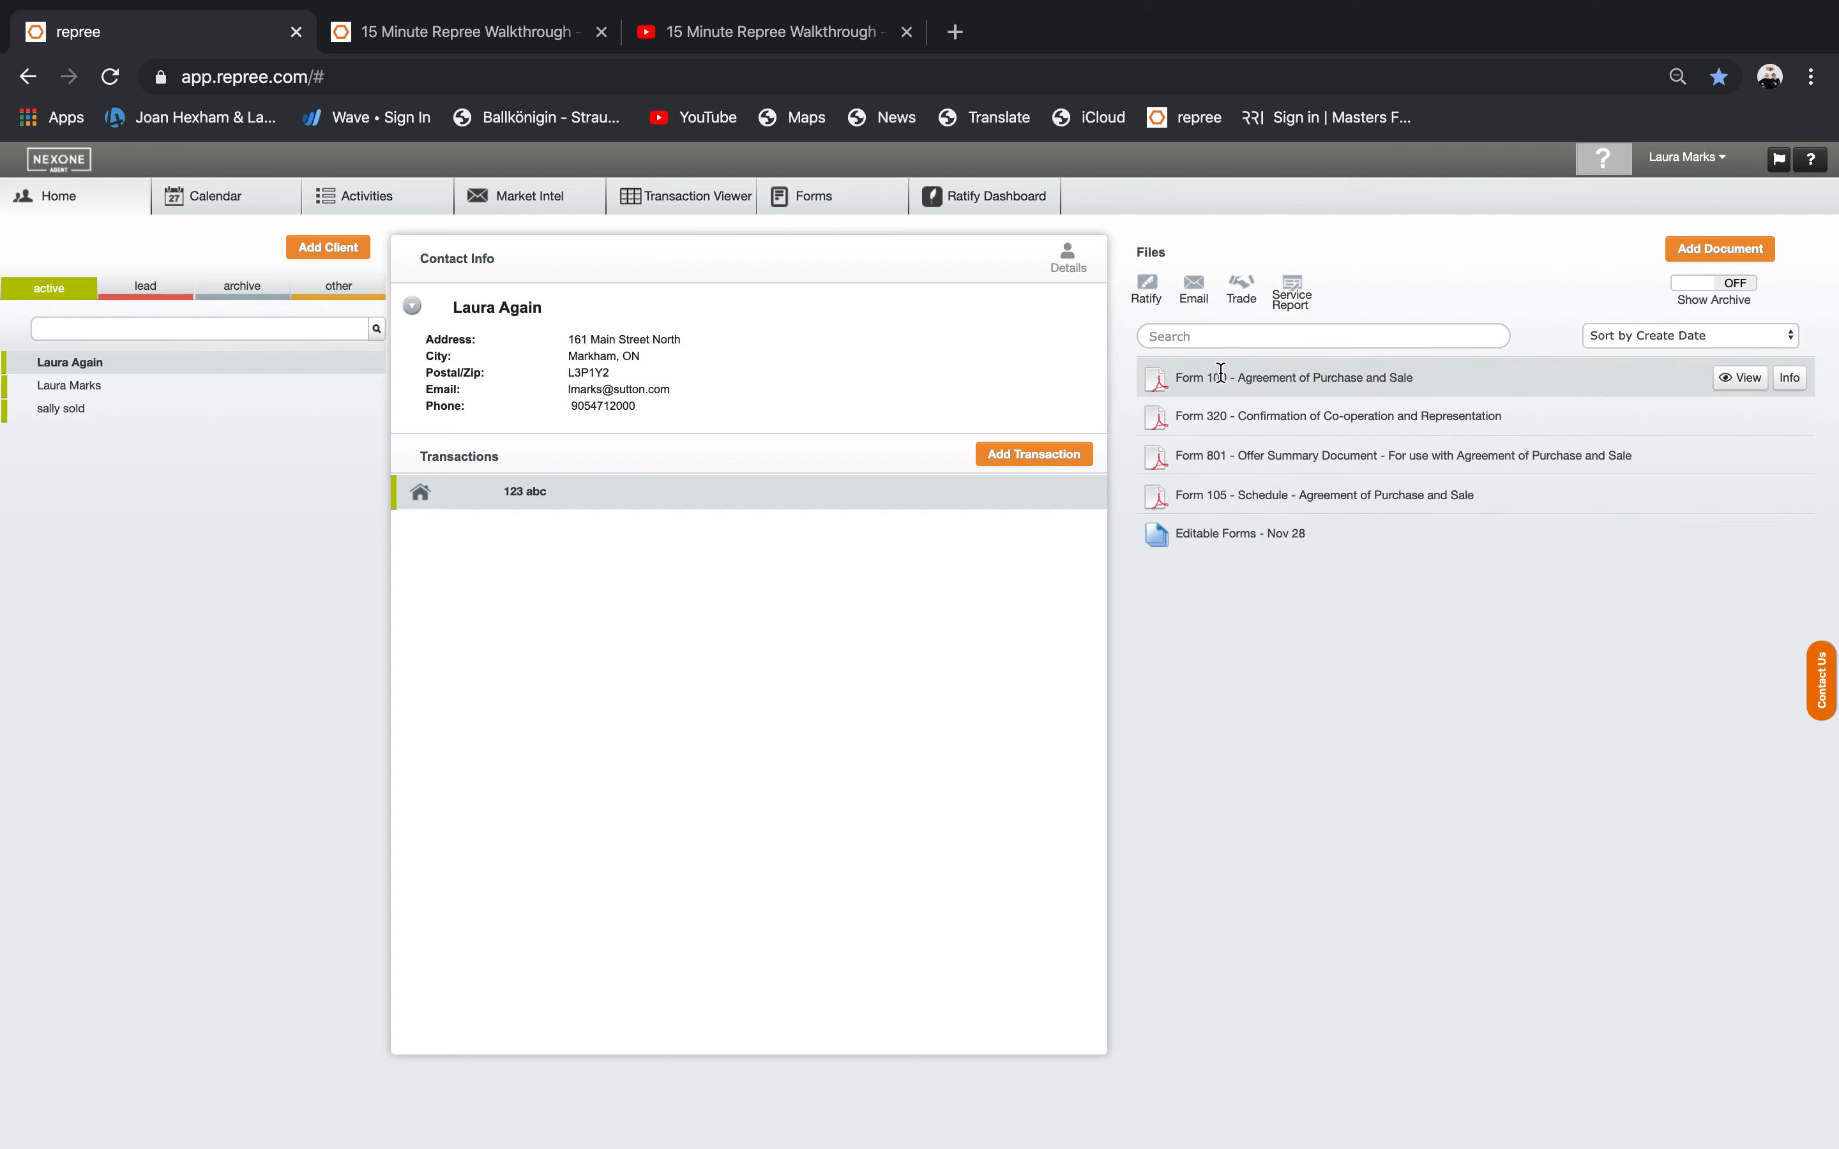
# Start an electronic signing session with Form 100 as the document and the client as signer.
pyautogui.click(1148, 285)
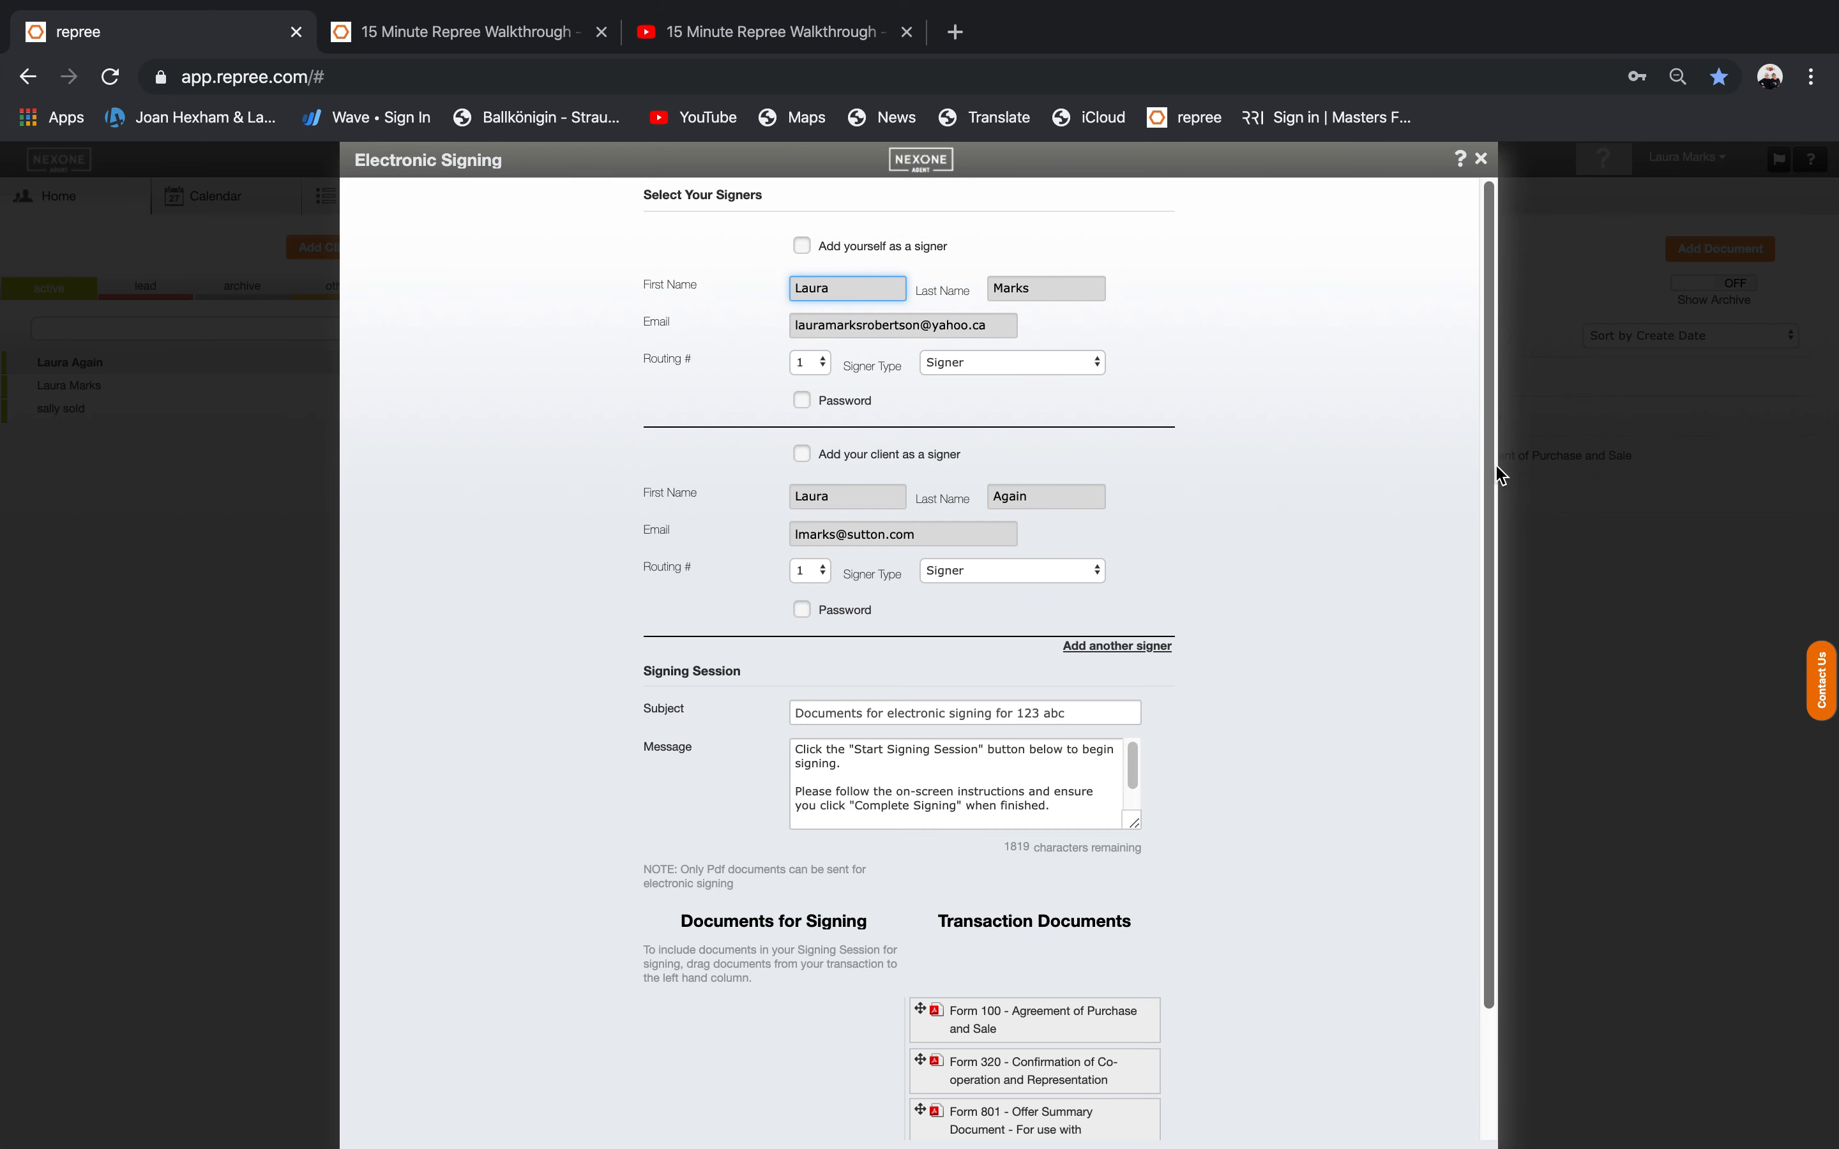
pyautogui.moveTo(1484, 473); pyautogui.dragTo(1490, 673)
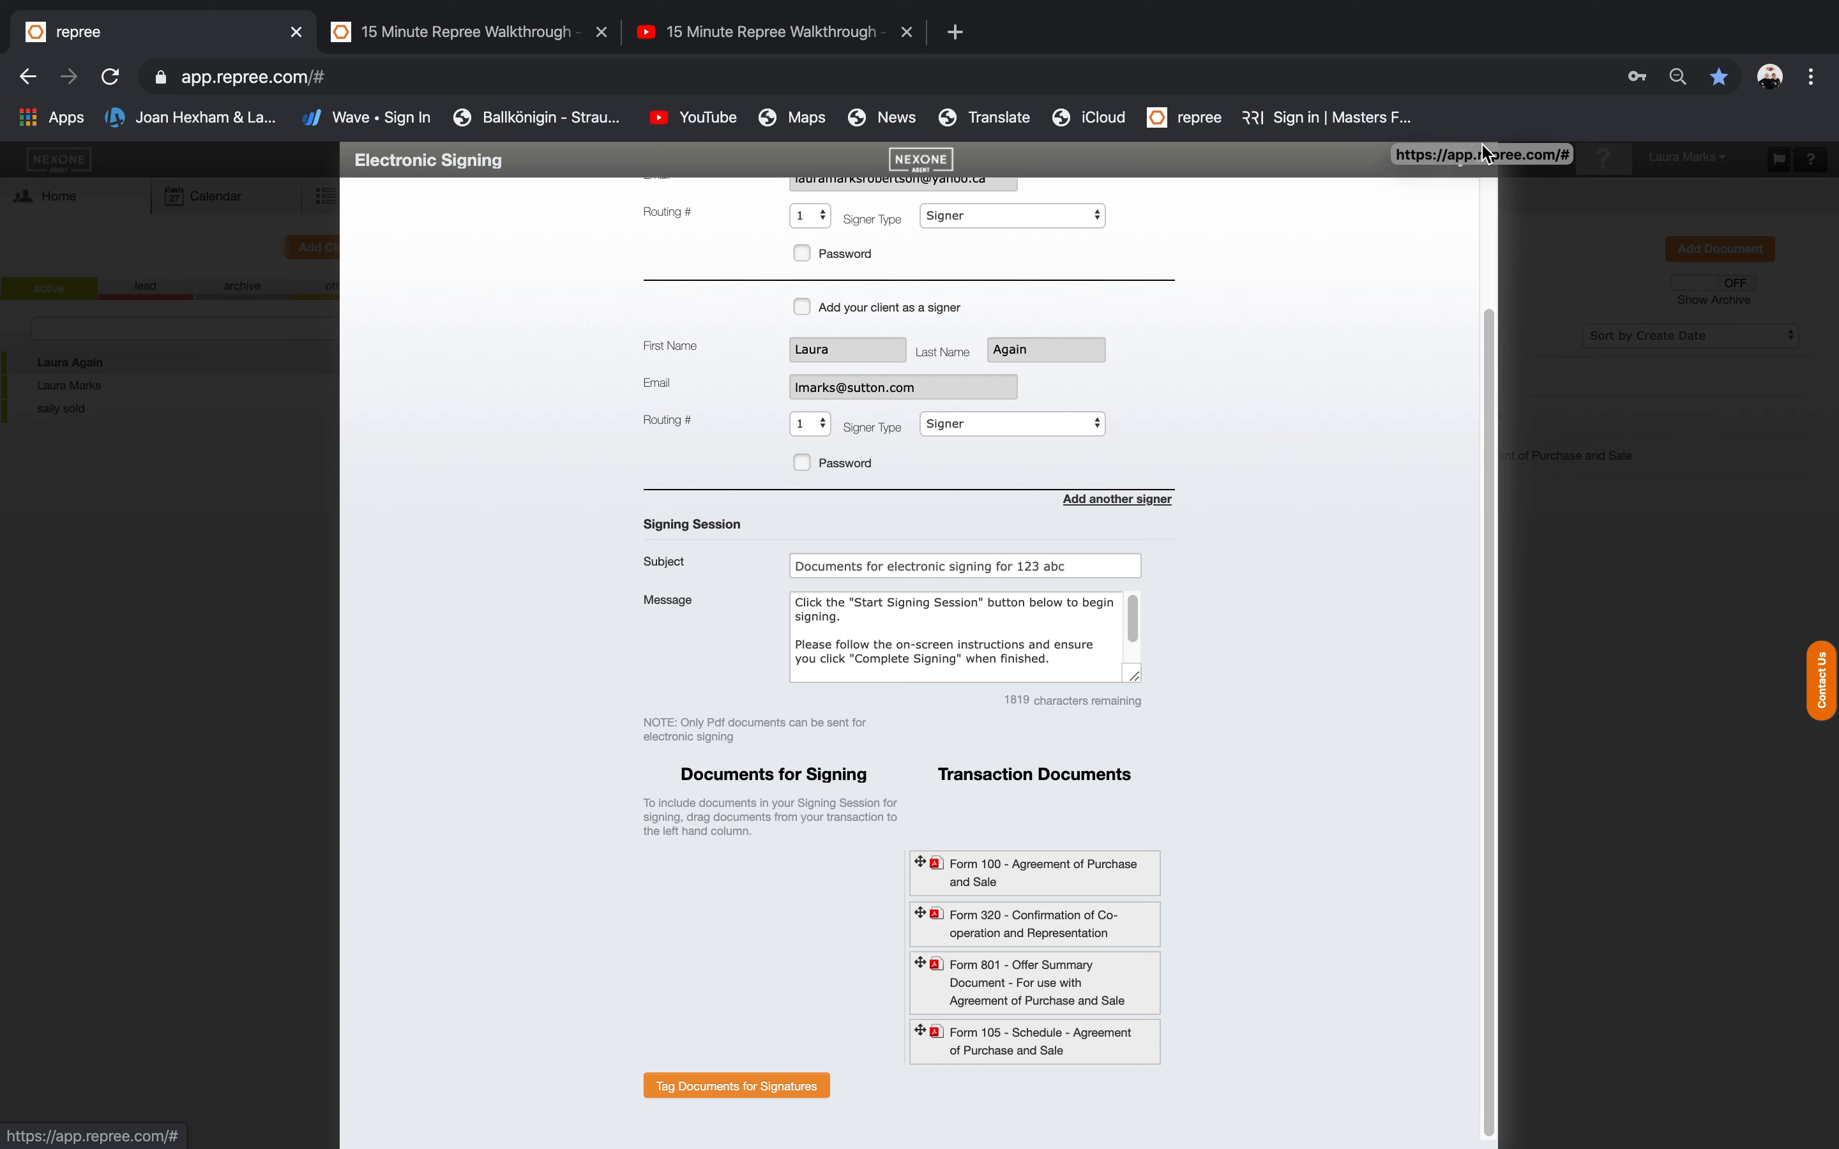
pyautogui.moveTo(1018, 869); pyautogui.dragTo(733, 928)
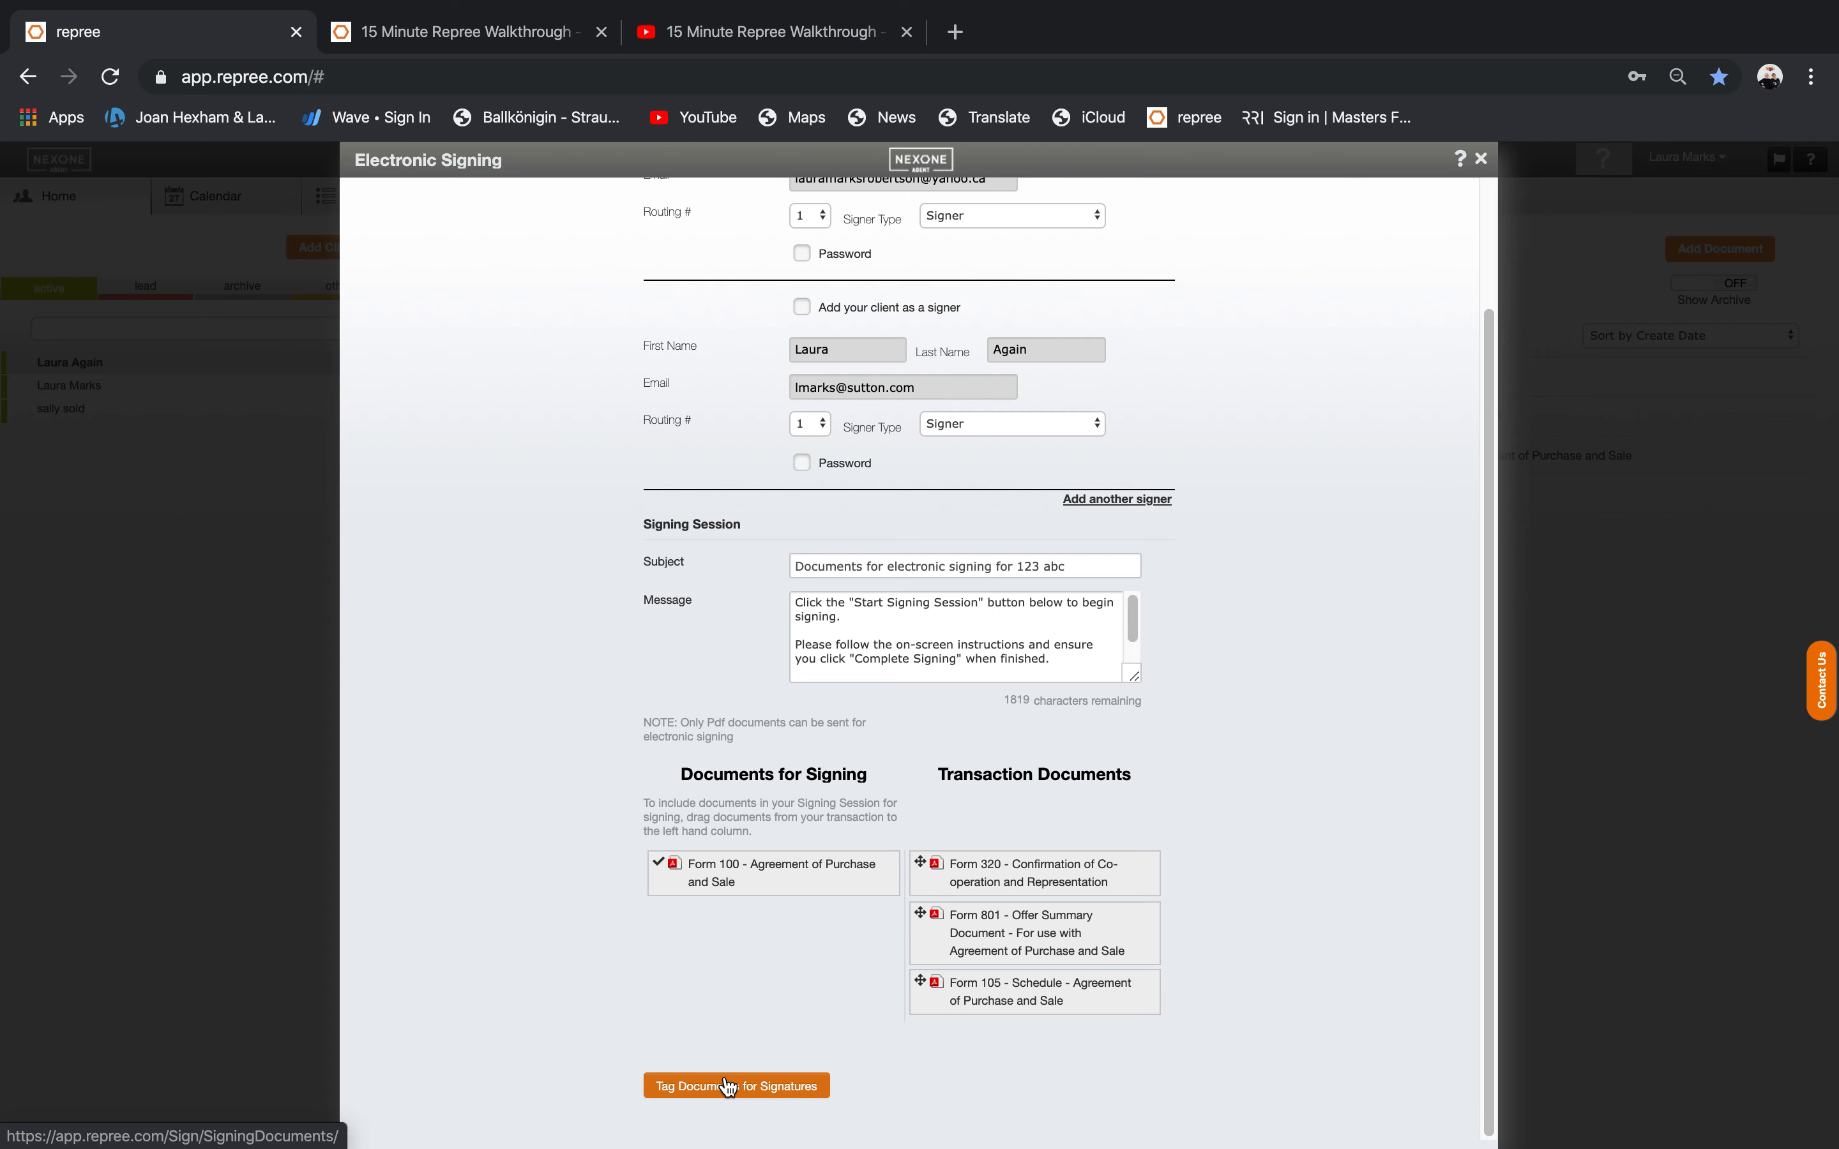
pyautogui.click(802, 307)
# With the client as signer, place Initial Here and Sign Here fields on Form 100's Buyer line.
pyautogui.click(749, 1093)
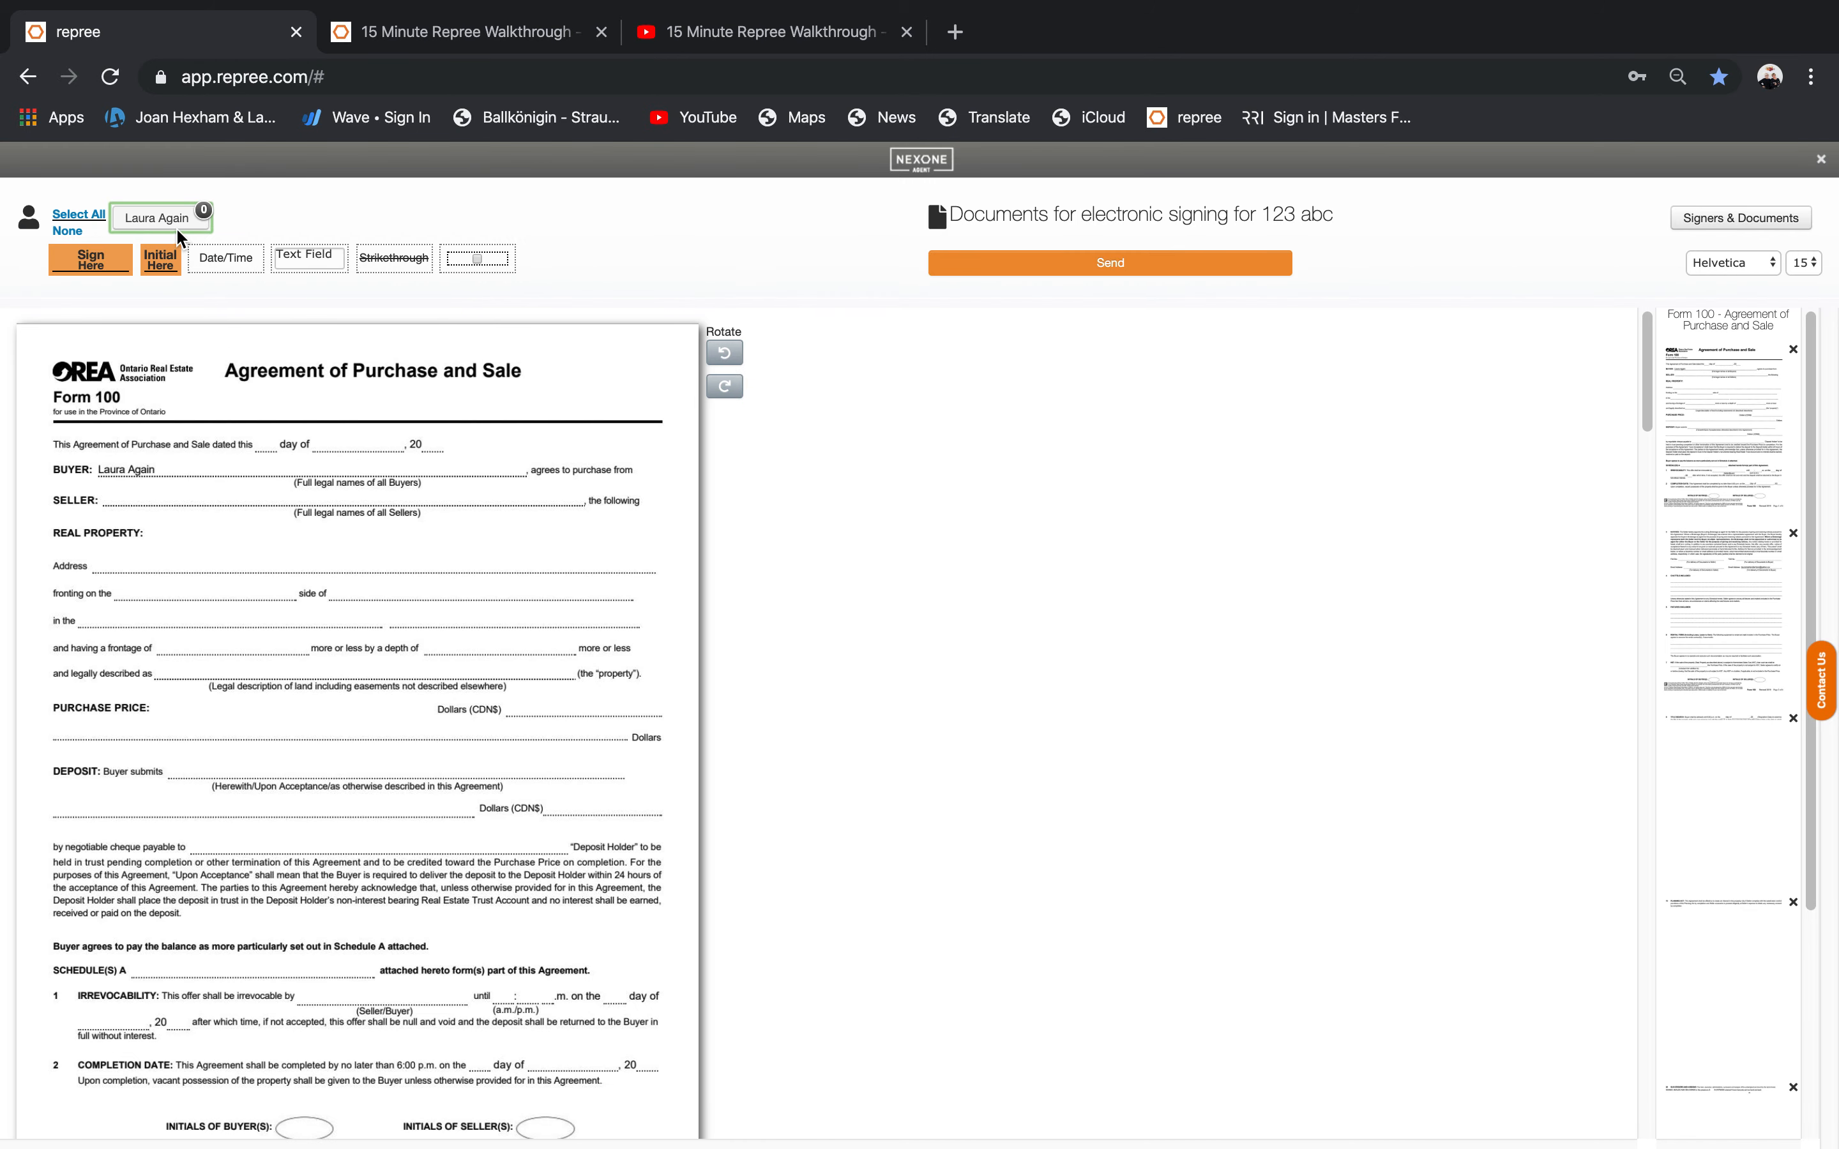
pyautogui.click(177, 228)
pyautogui.moveTo(167, 262); pyautogui.dragTo(536, 1130)
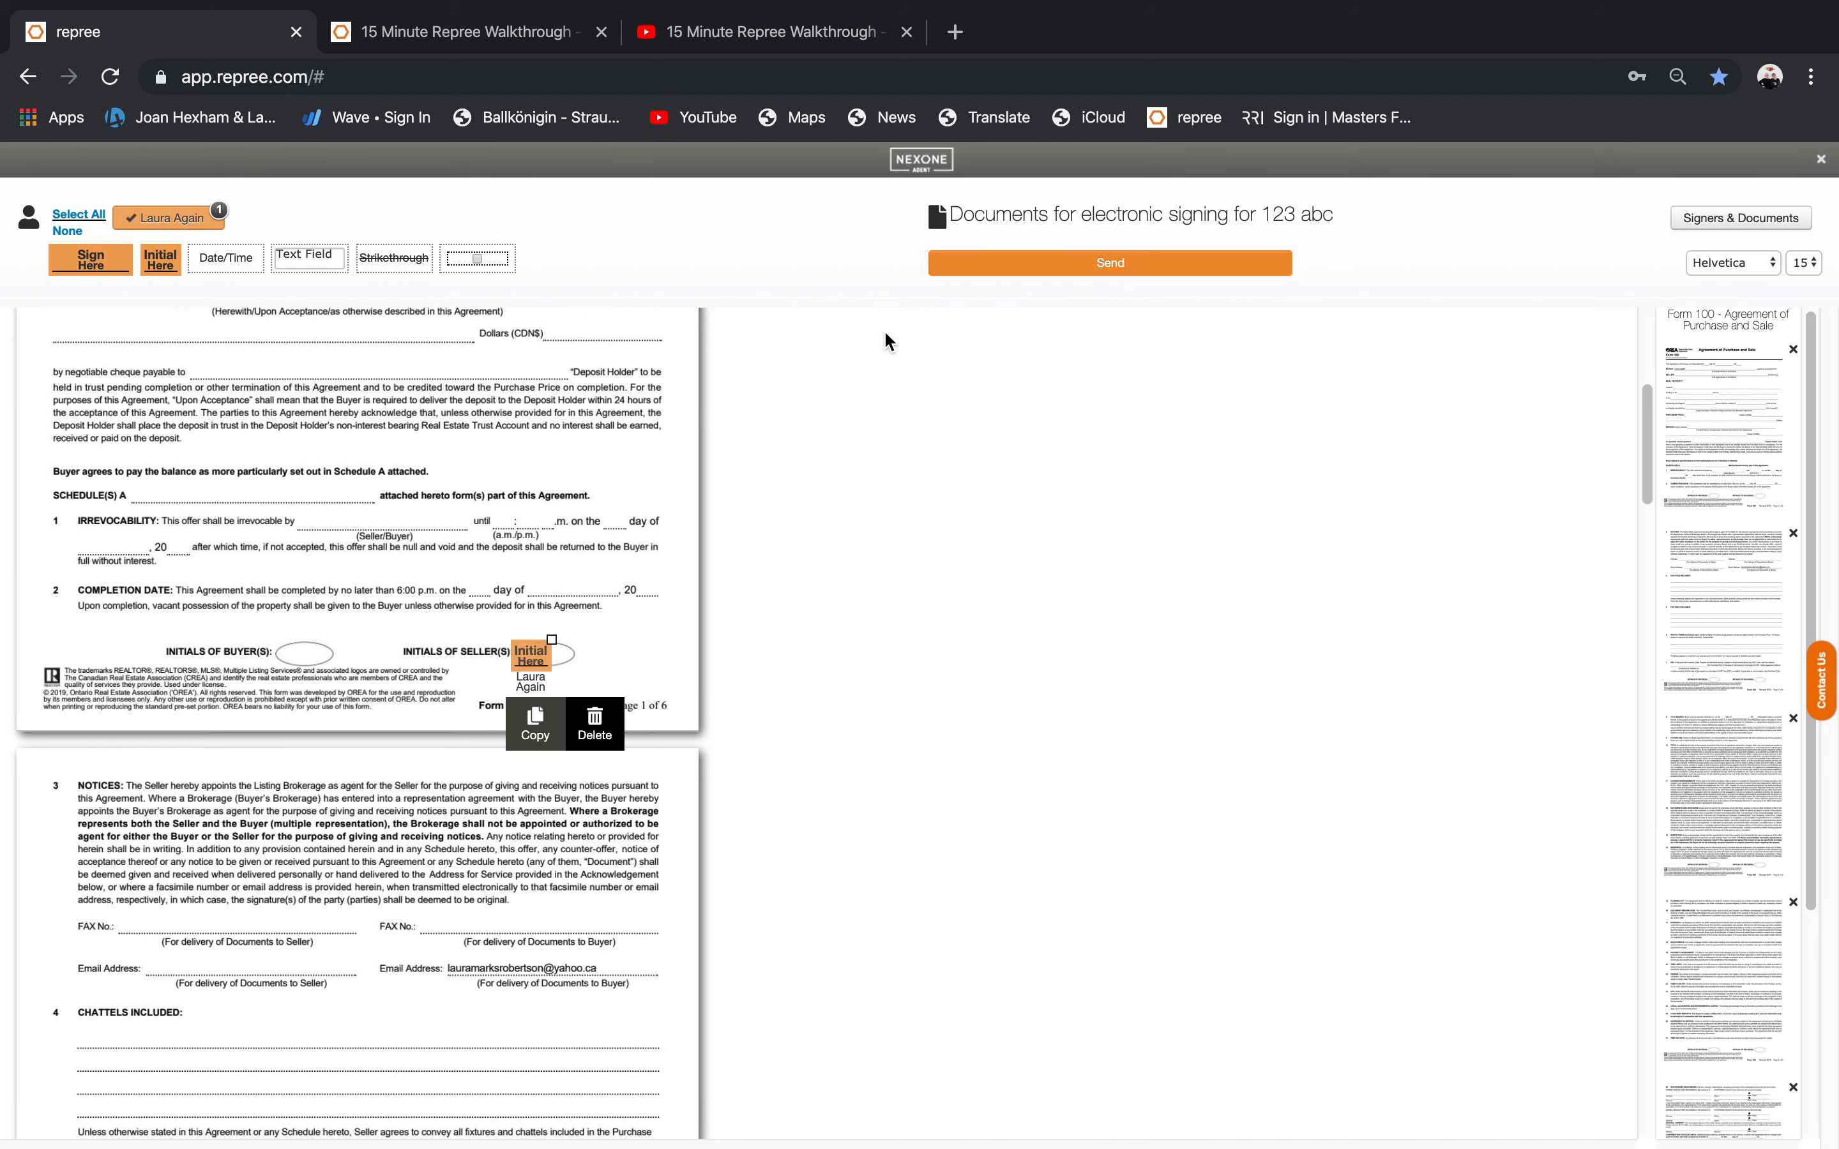
pyautogui.moveTo(1649, 435); pyautogui.dragTo(1649, 939)
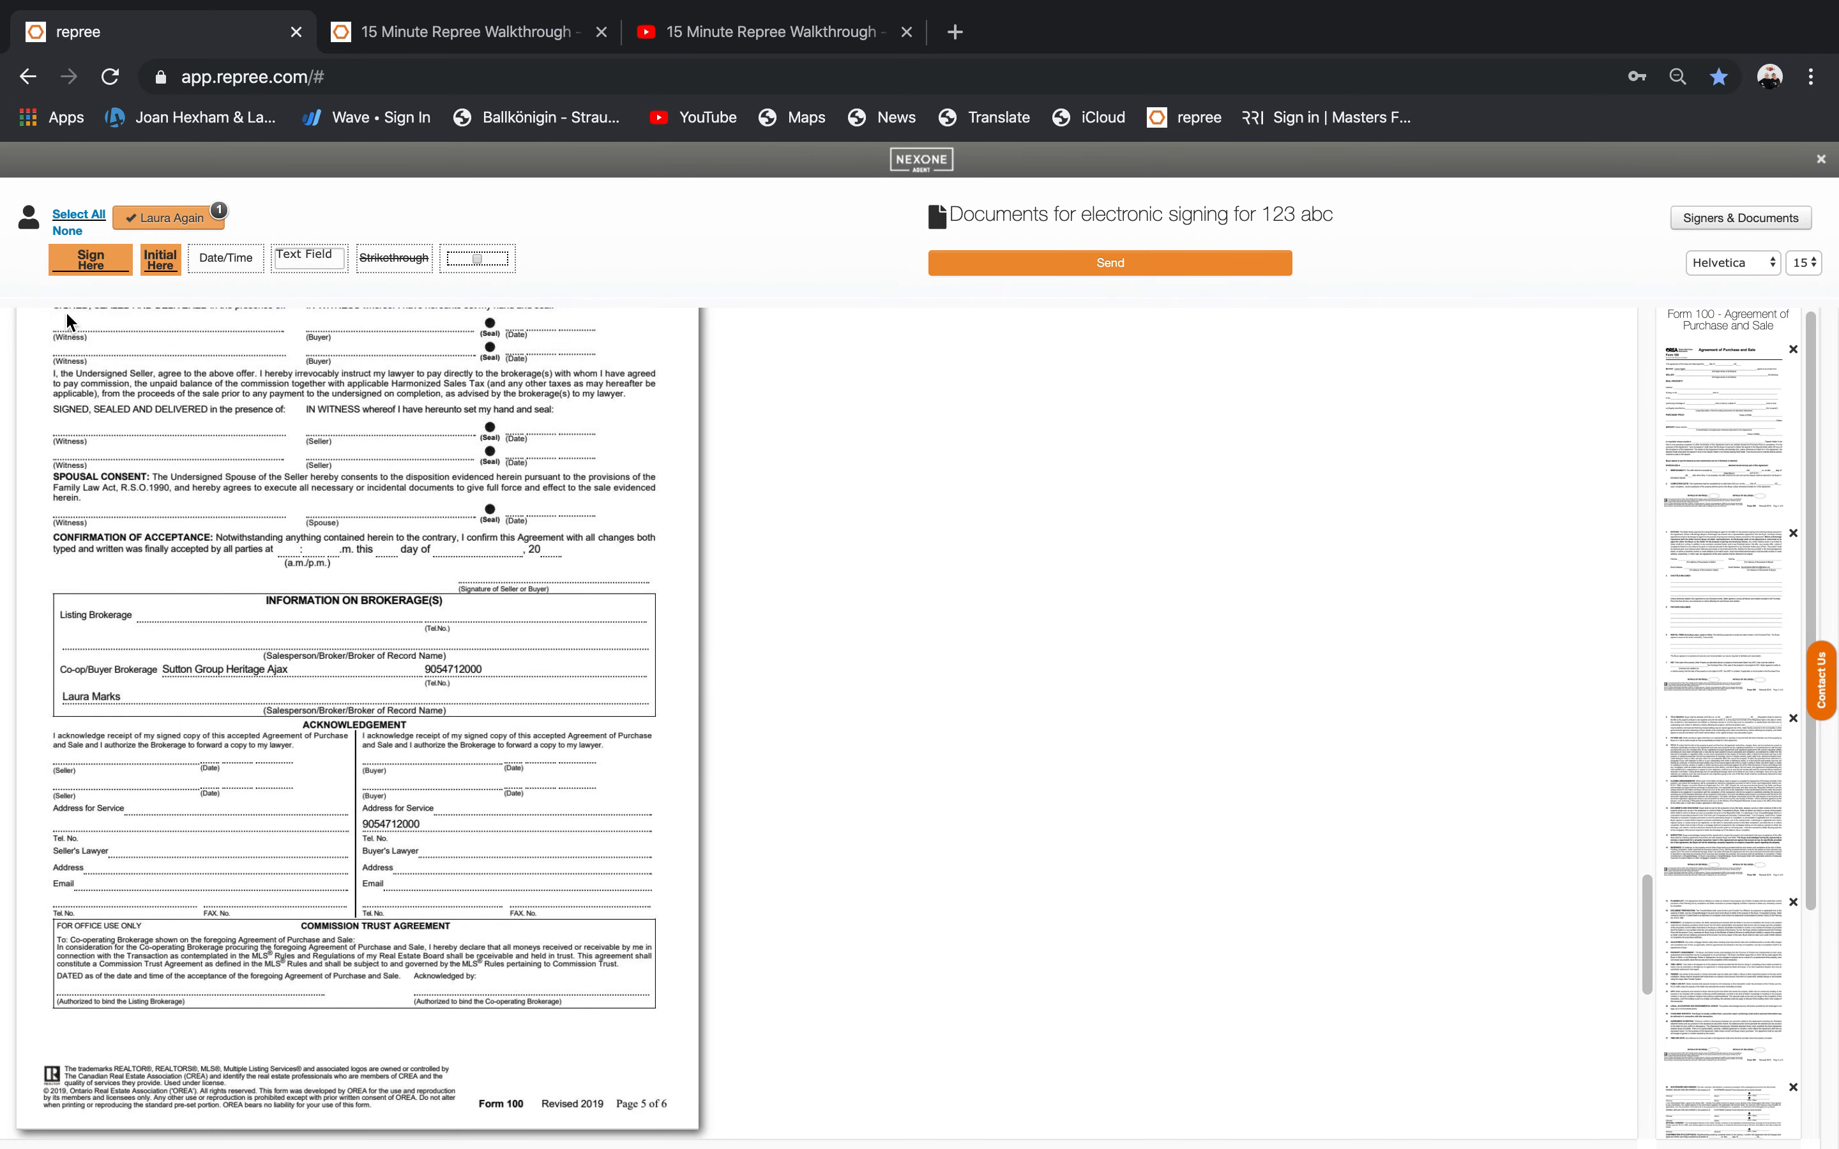
pyautogui.moveTo(76, 257); pyautogui.dragTo(314, 310)
# Add a Date & Time field on the Date line and send the package for signing.
pyautogui.moveTo(226, 257); pyautogui.dragTo(621, 321)
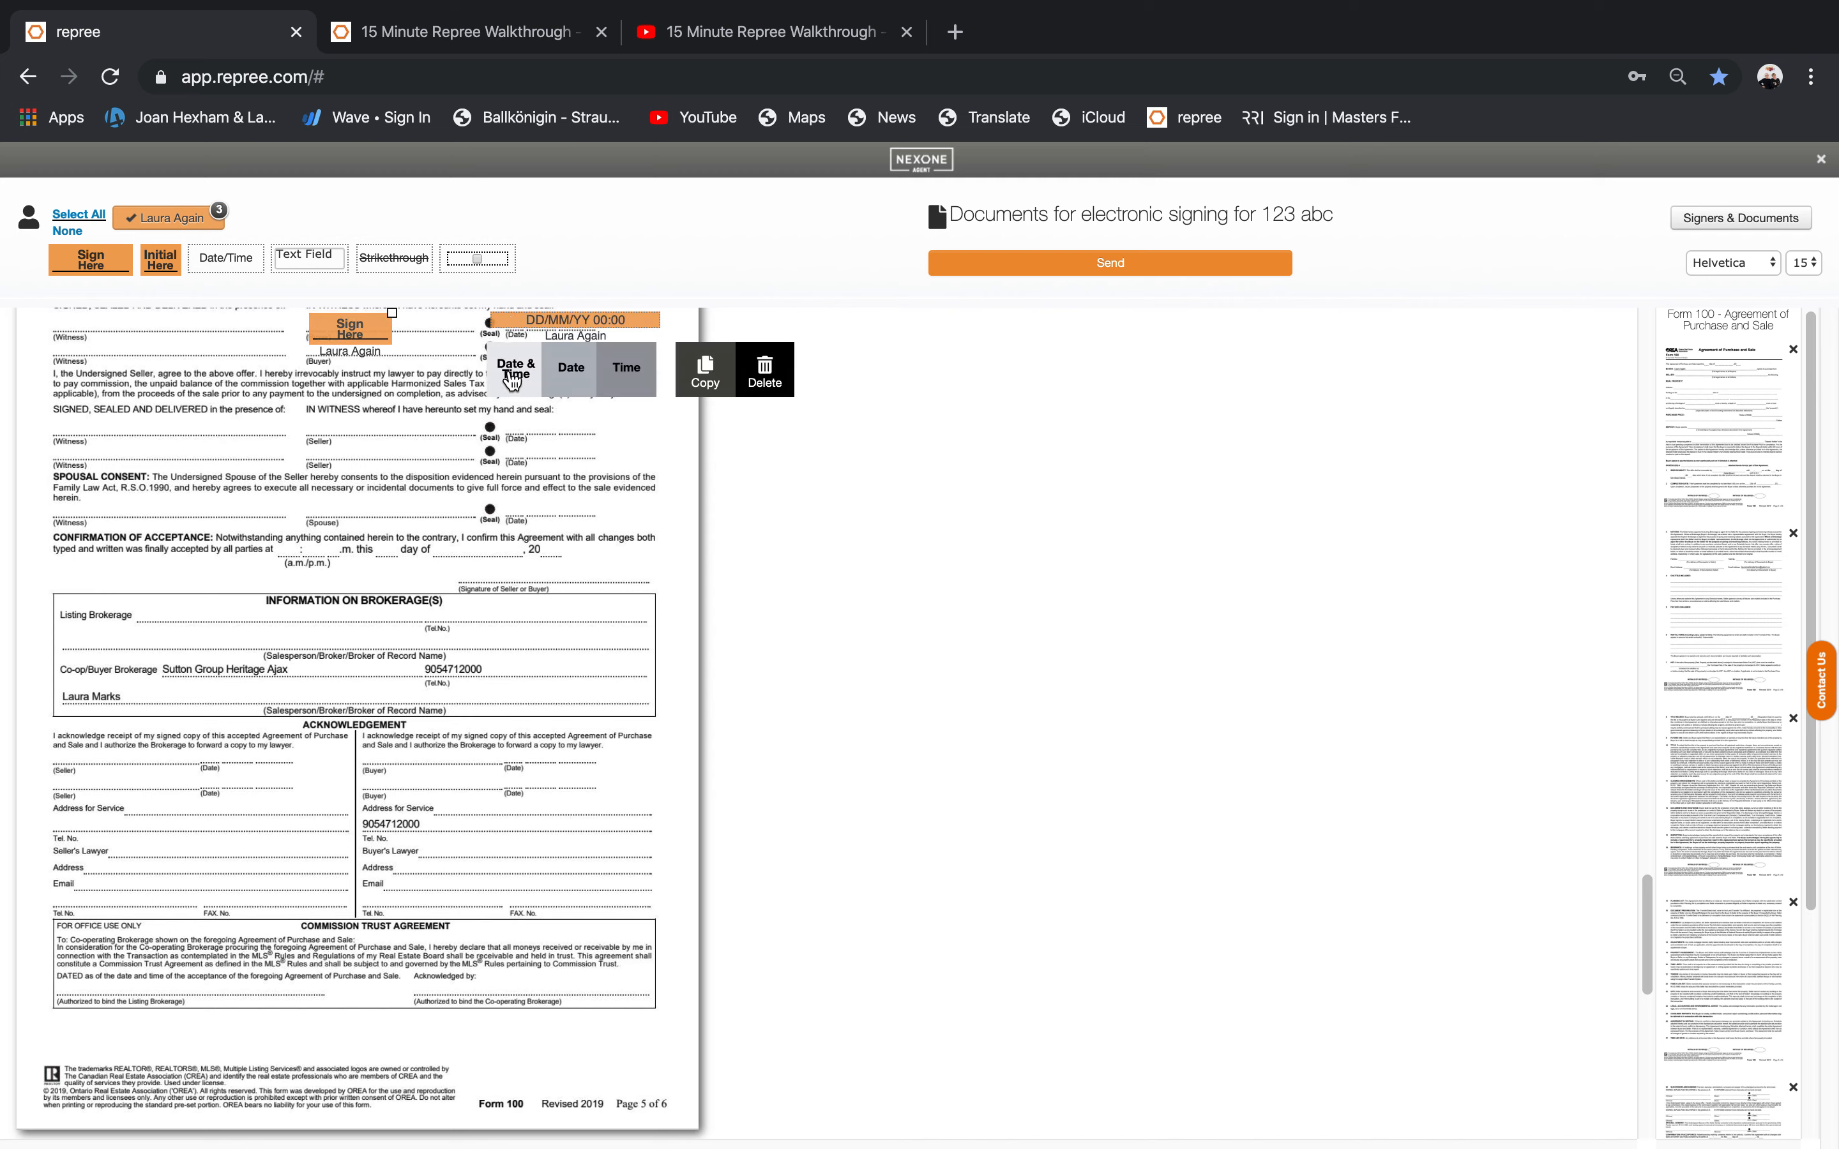
pyautogui.click(631, 370)
pyautogui.click(566, 378)
pyautogui.click(509, 367)
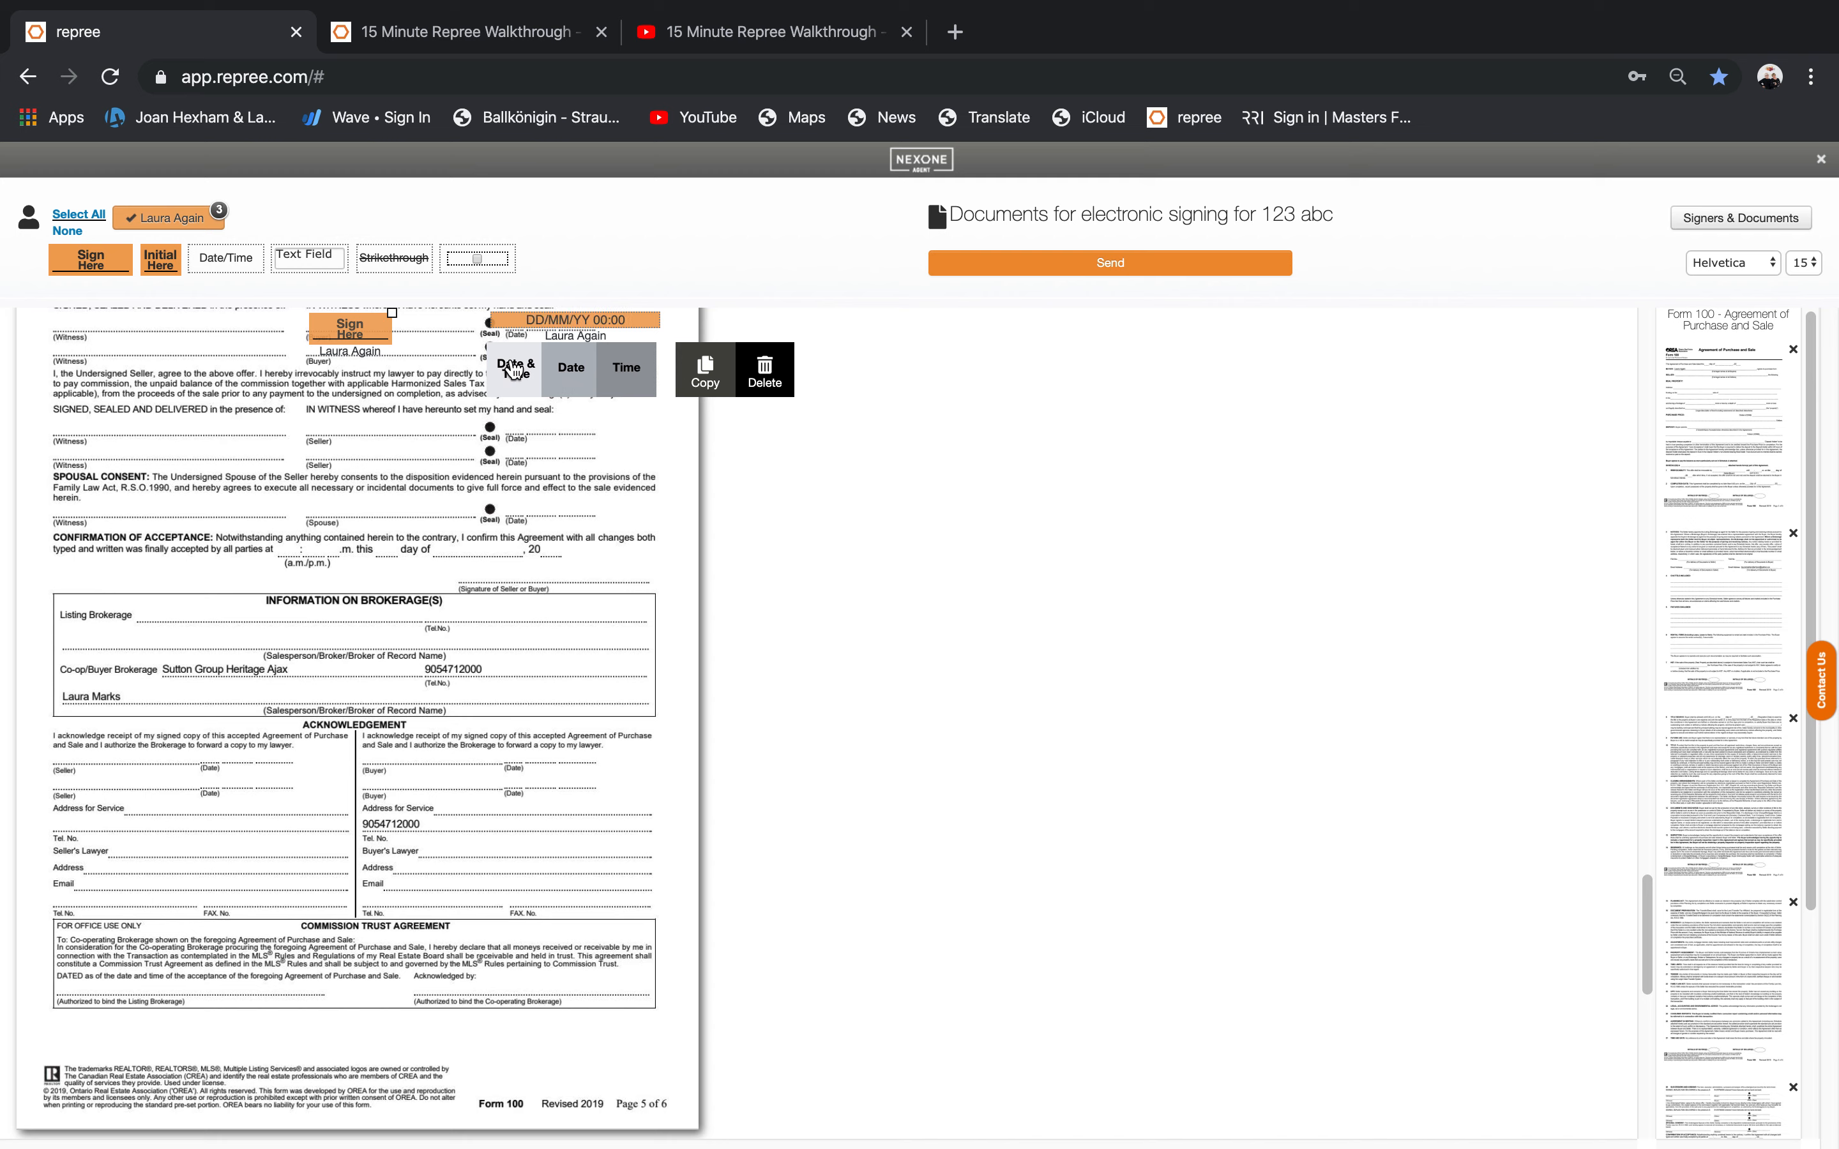
pyautogui.click(881, 641)
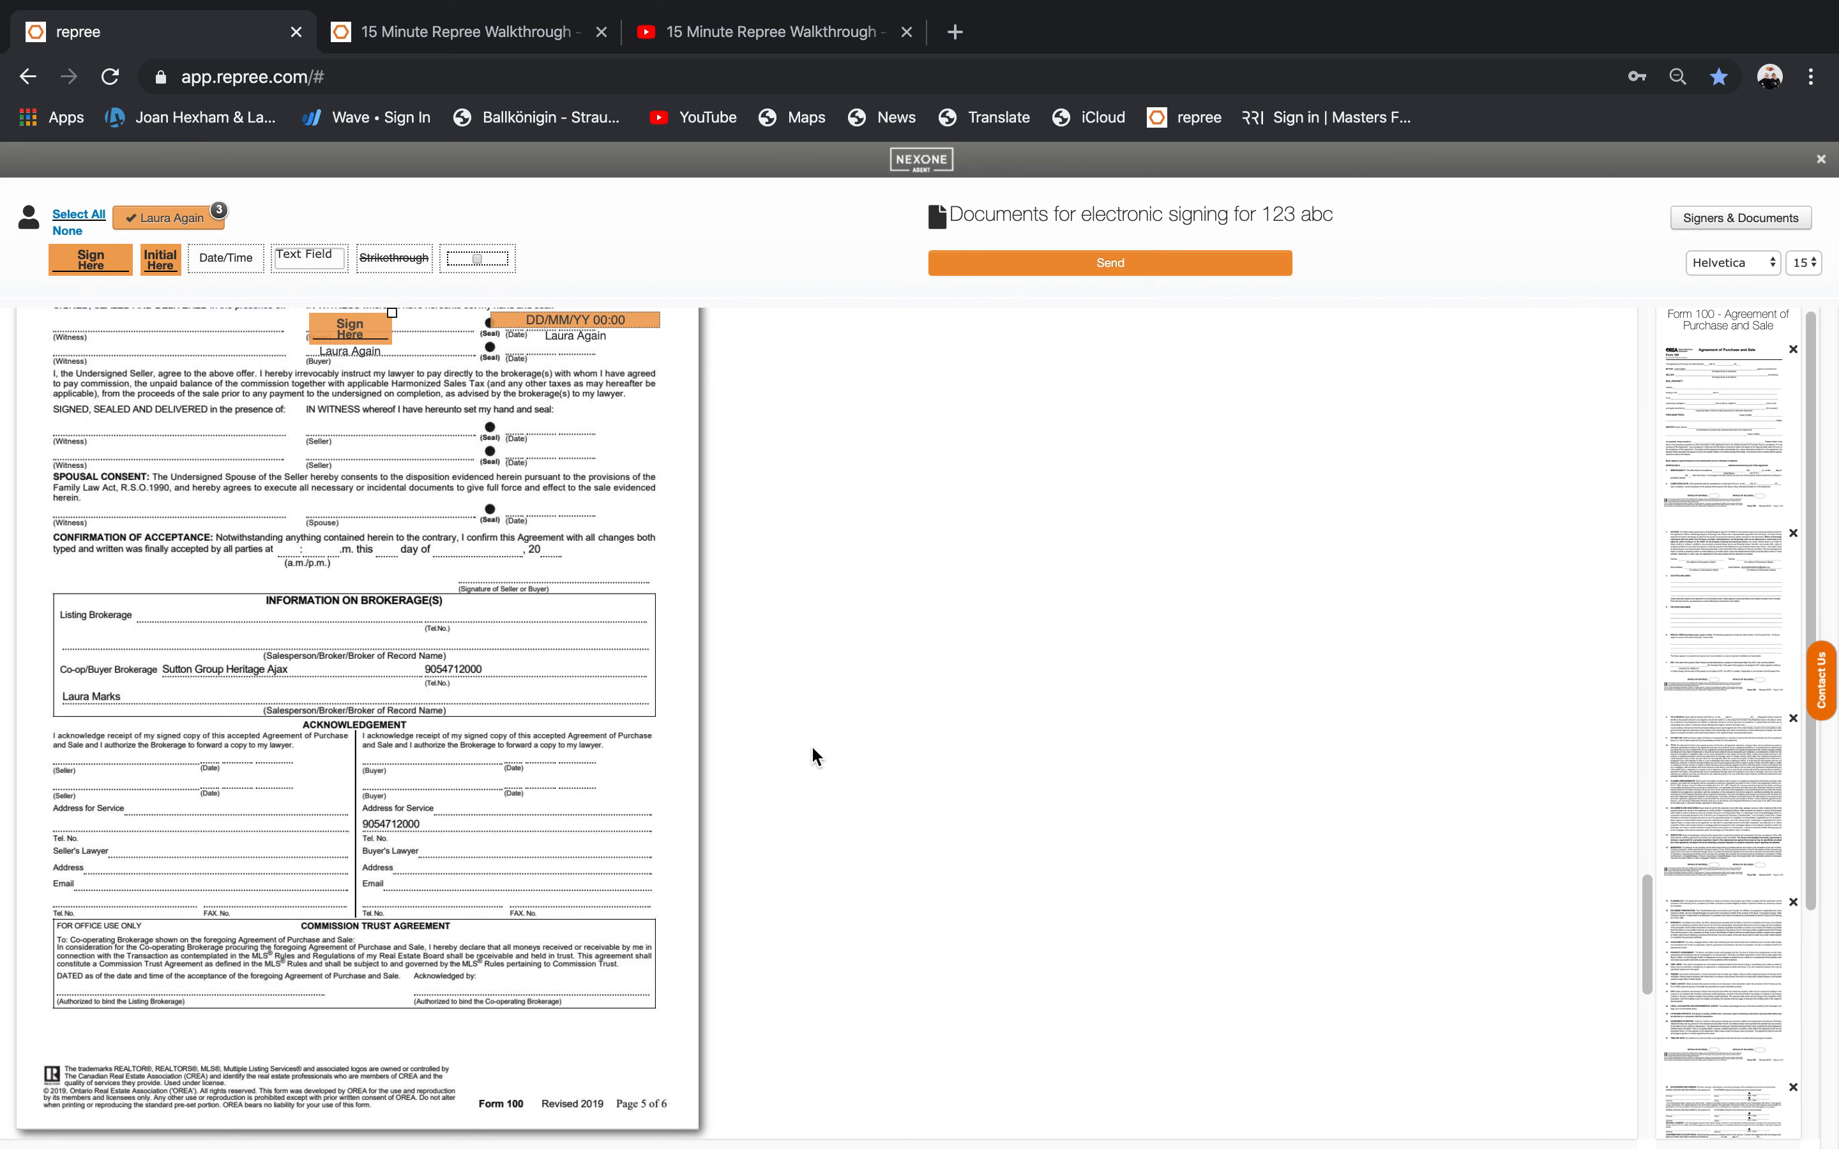
pyautogui.click(1098, 266)
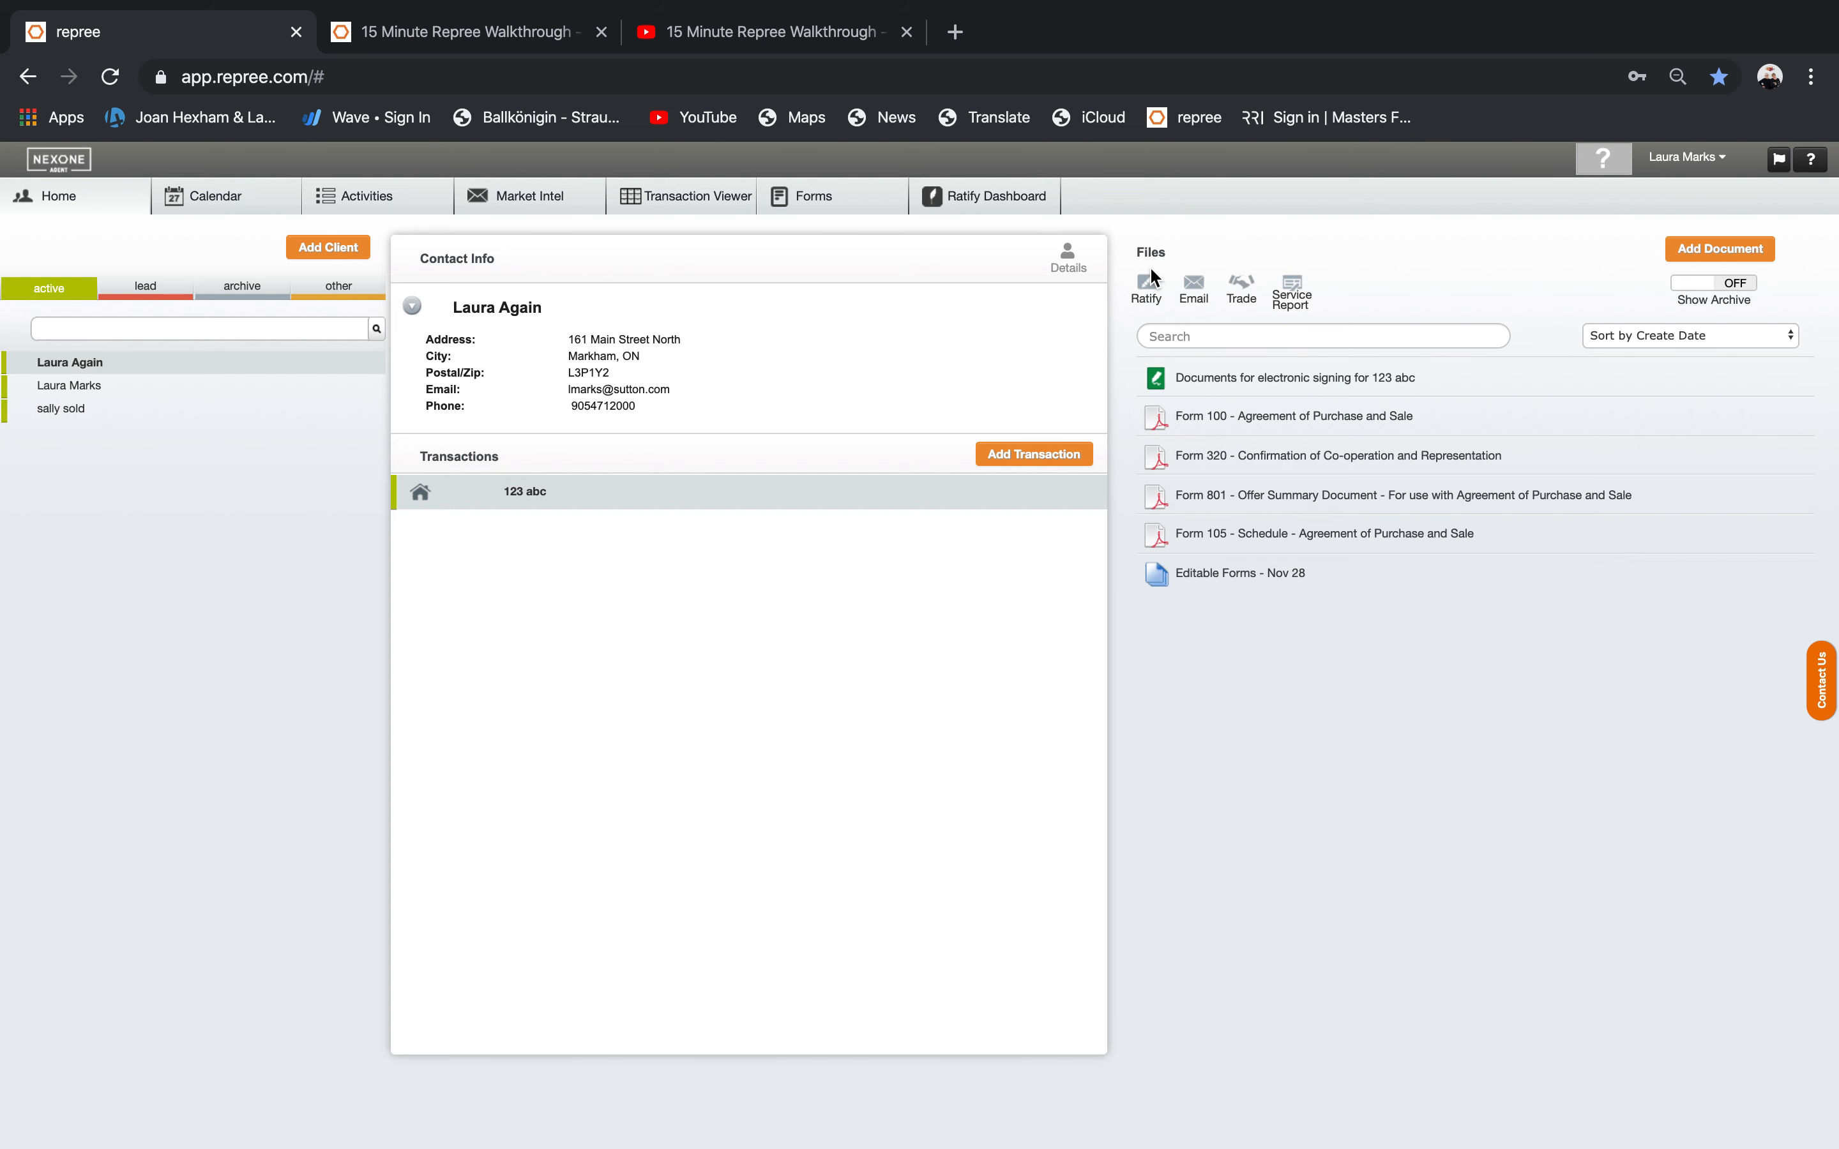
pyautogui.click(1193, 288)
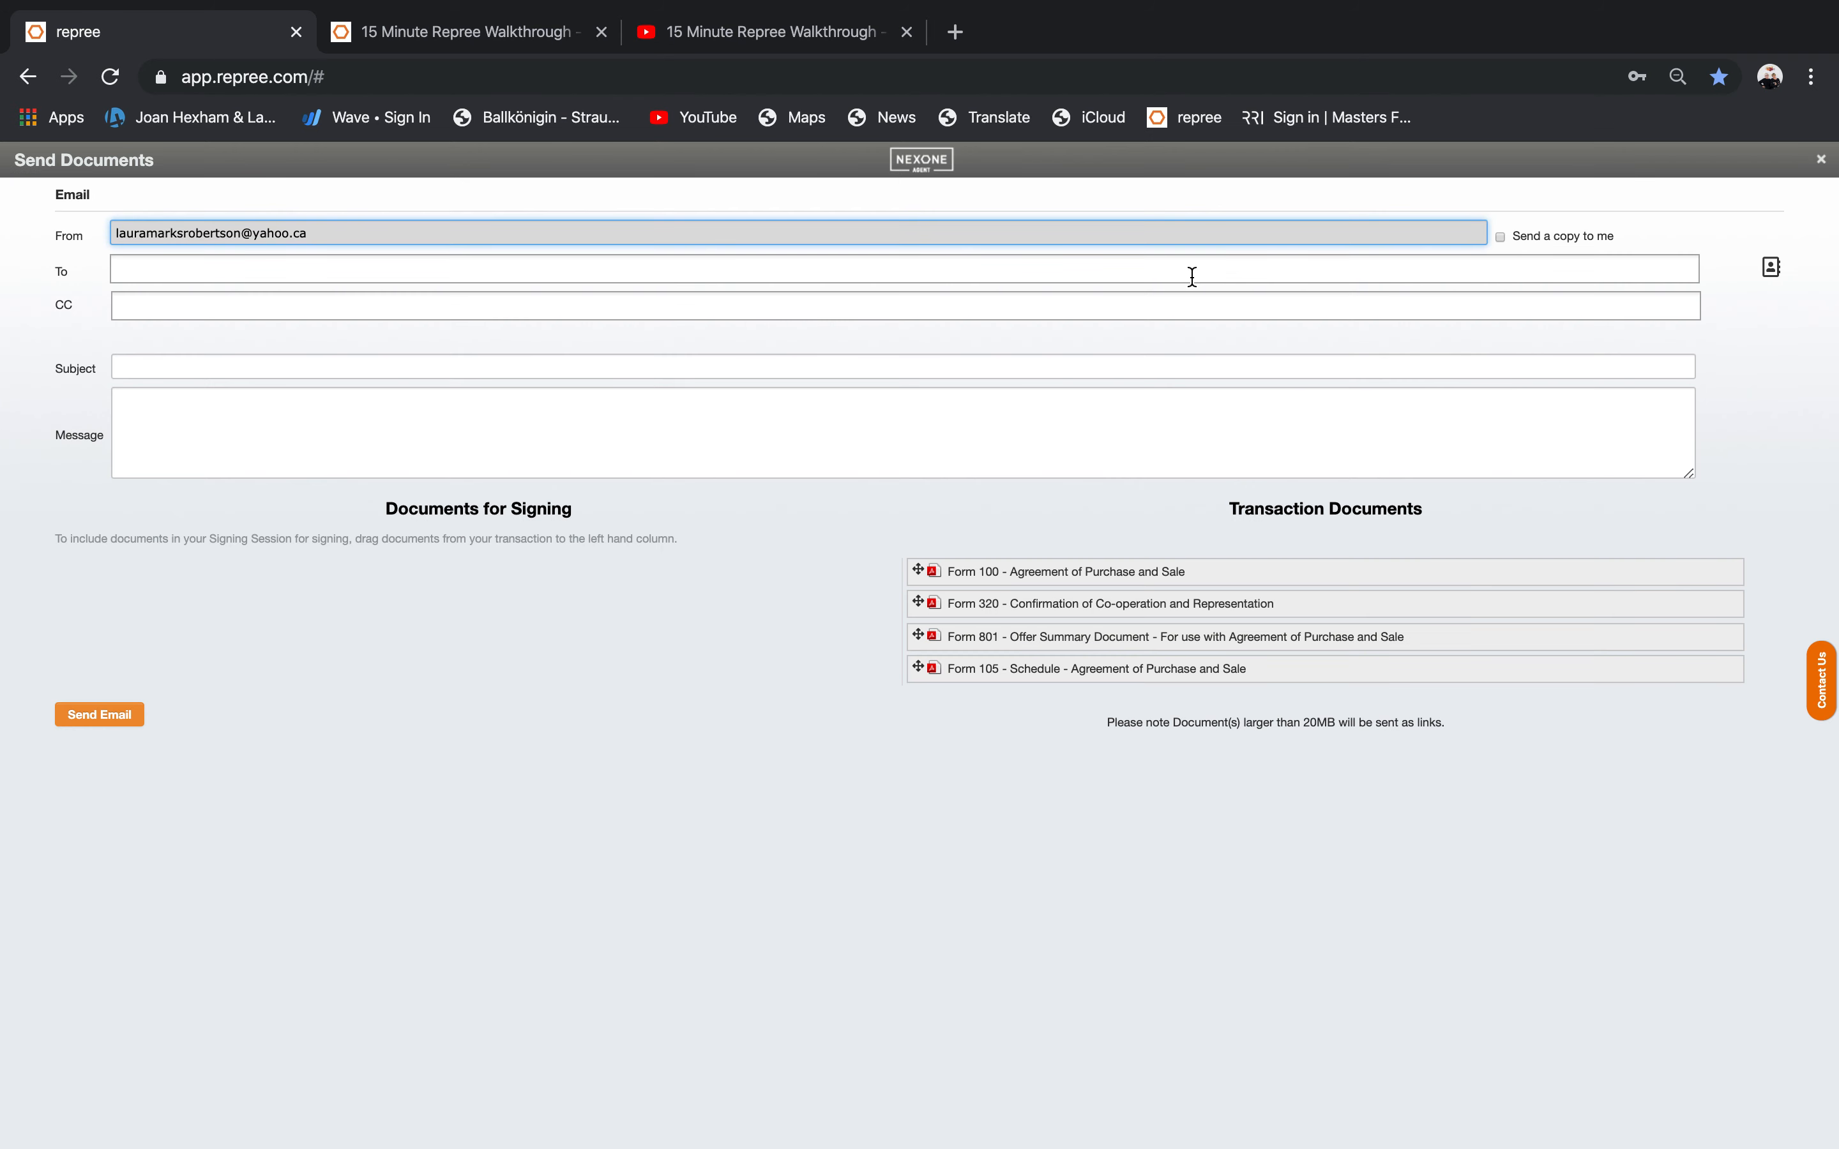
pyautogui.moveTo(1005, 579); pyautogui.dragTo(194, 570)
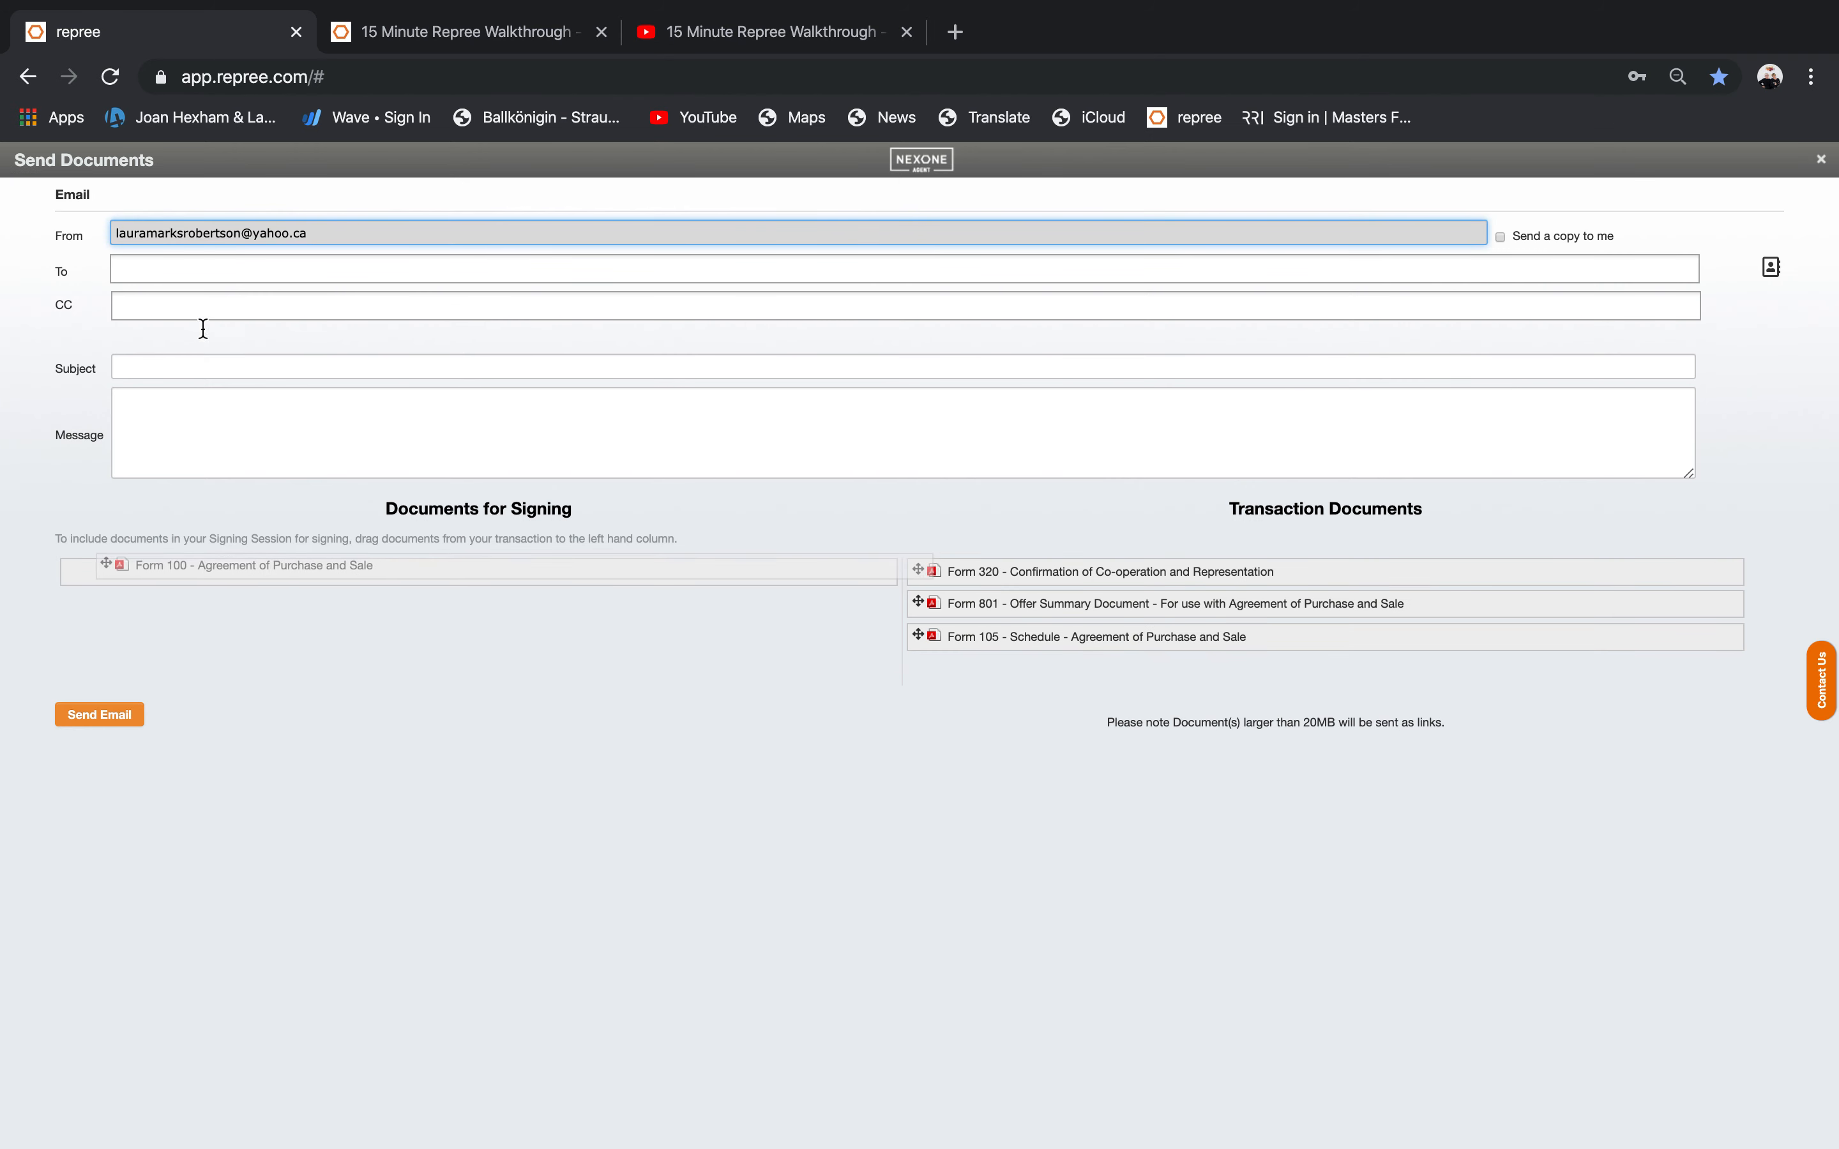
pyautogui.click(99, 722)
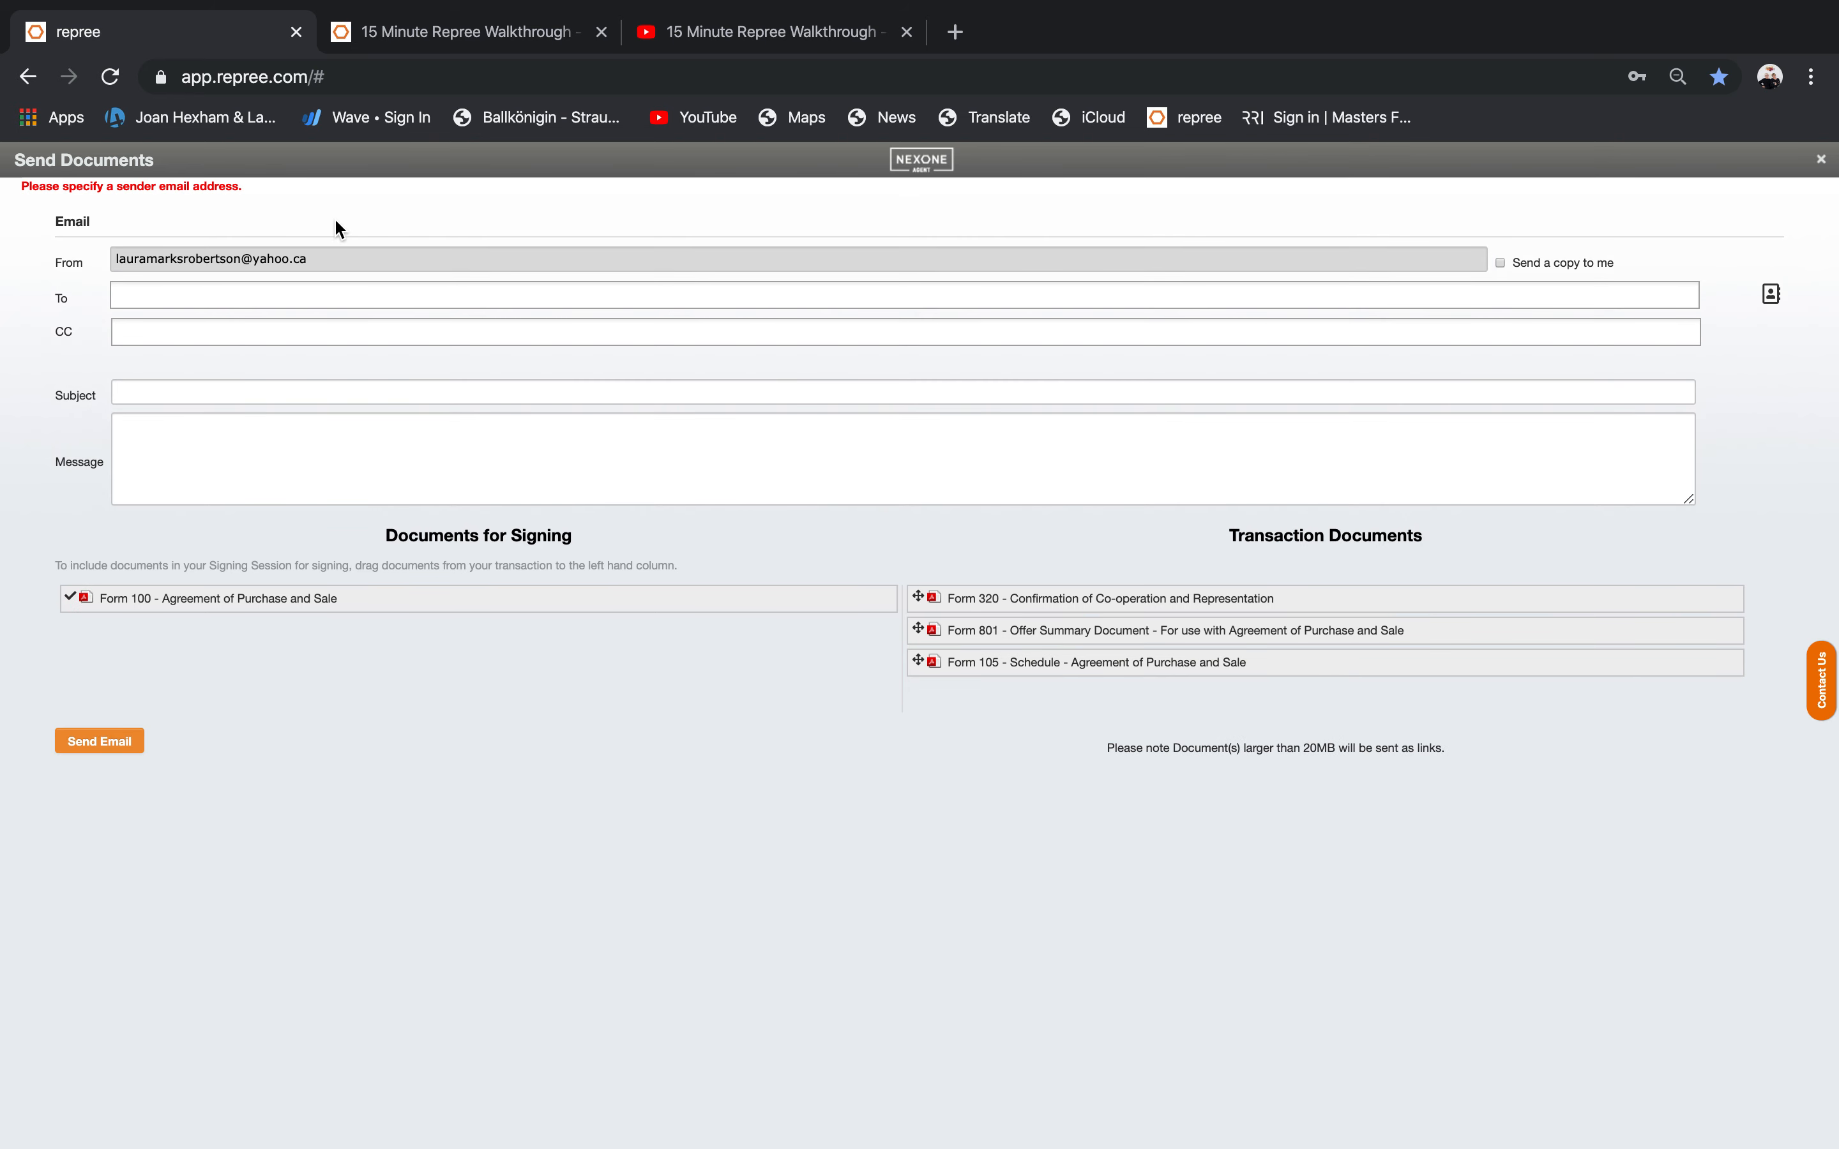
pyautogui.click(30, 79)
pyautogui.click(1821, 161)
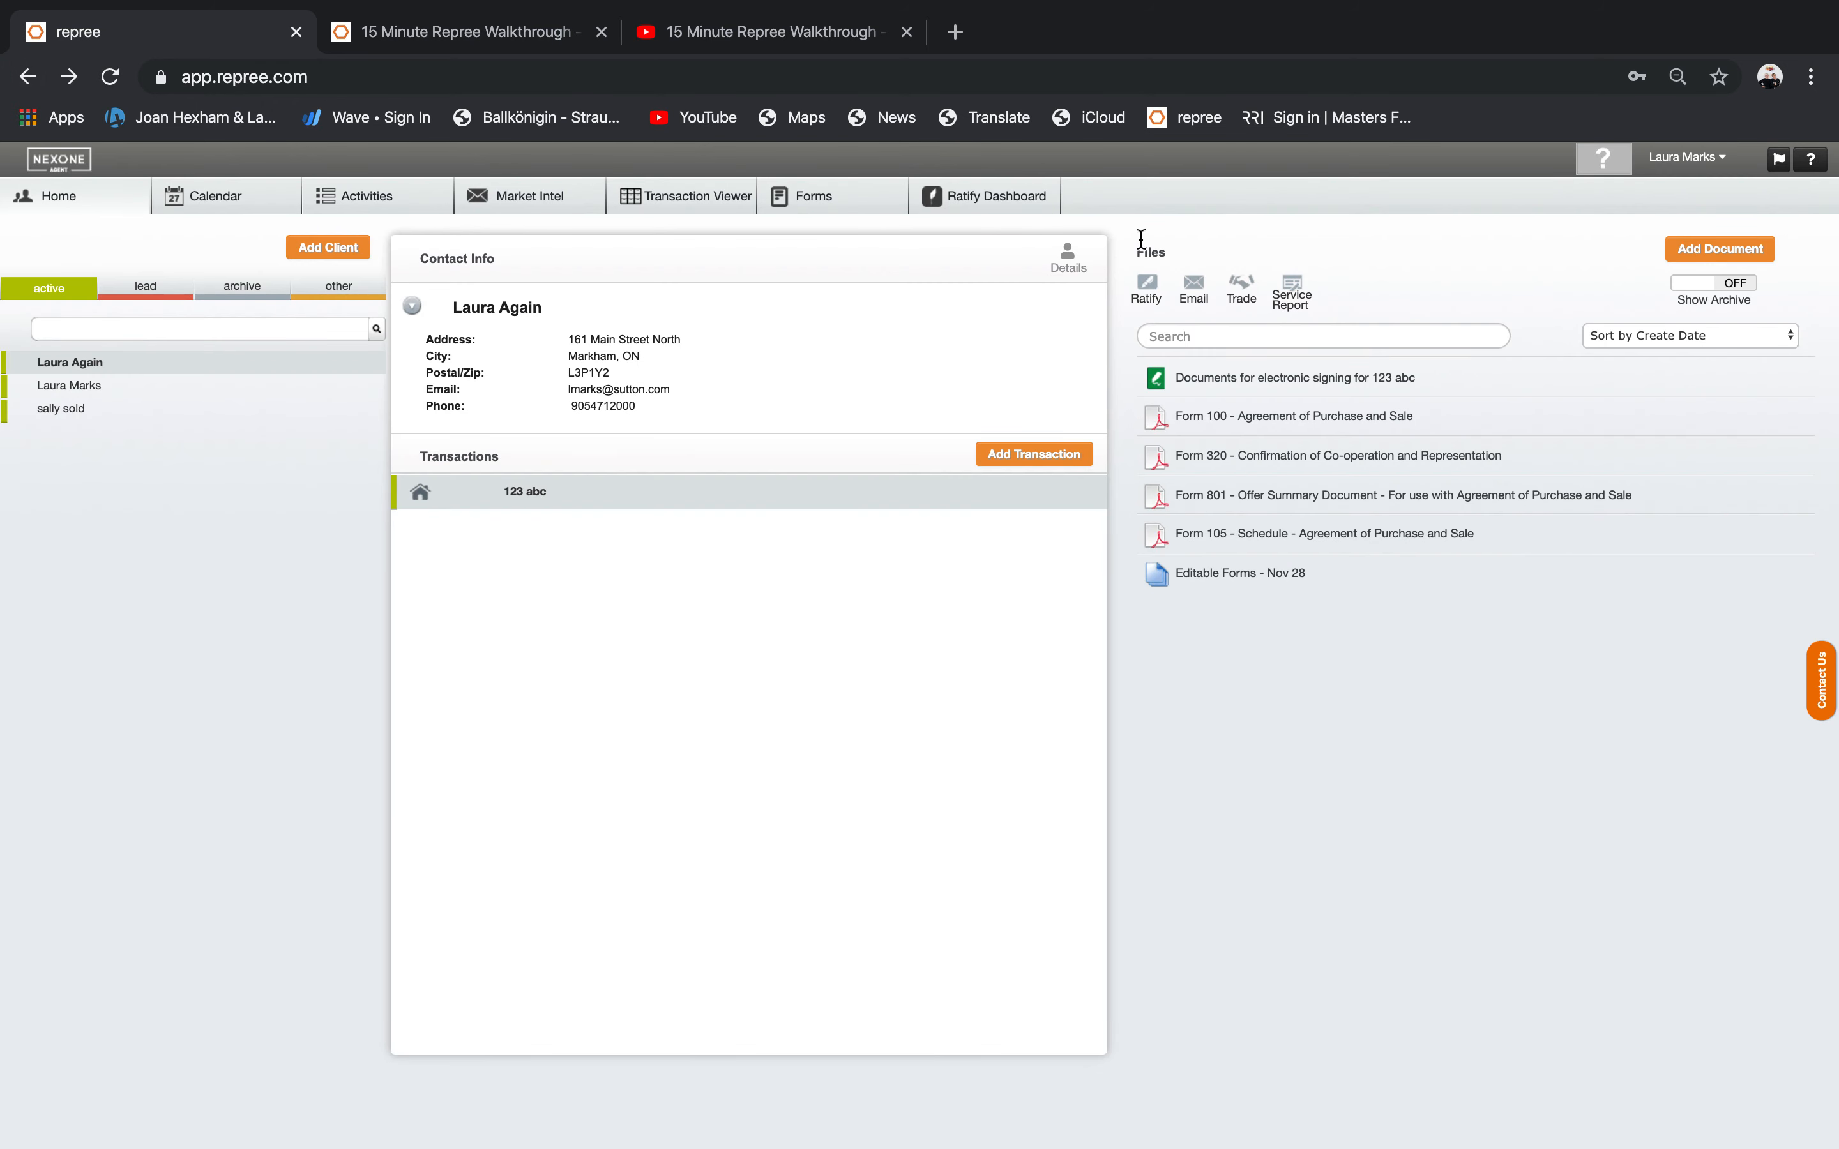
# Open the Trade record and set status to Sold and property type to Semi-Detached Home.
pyautogui.click(1242, 290)
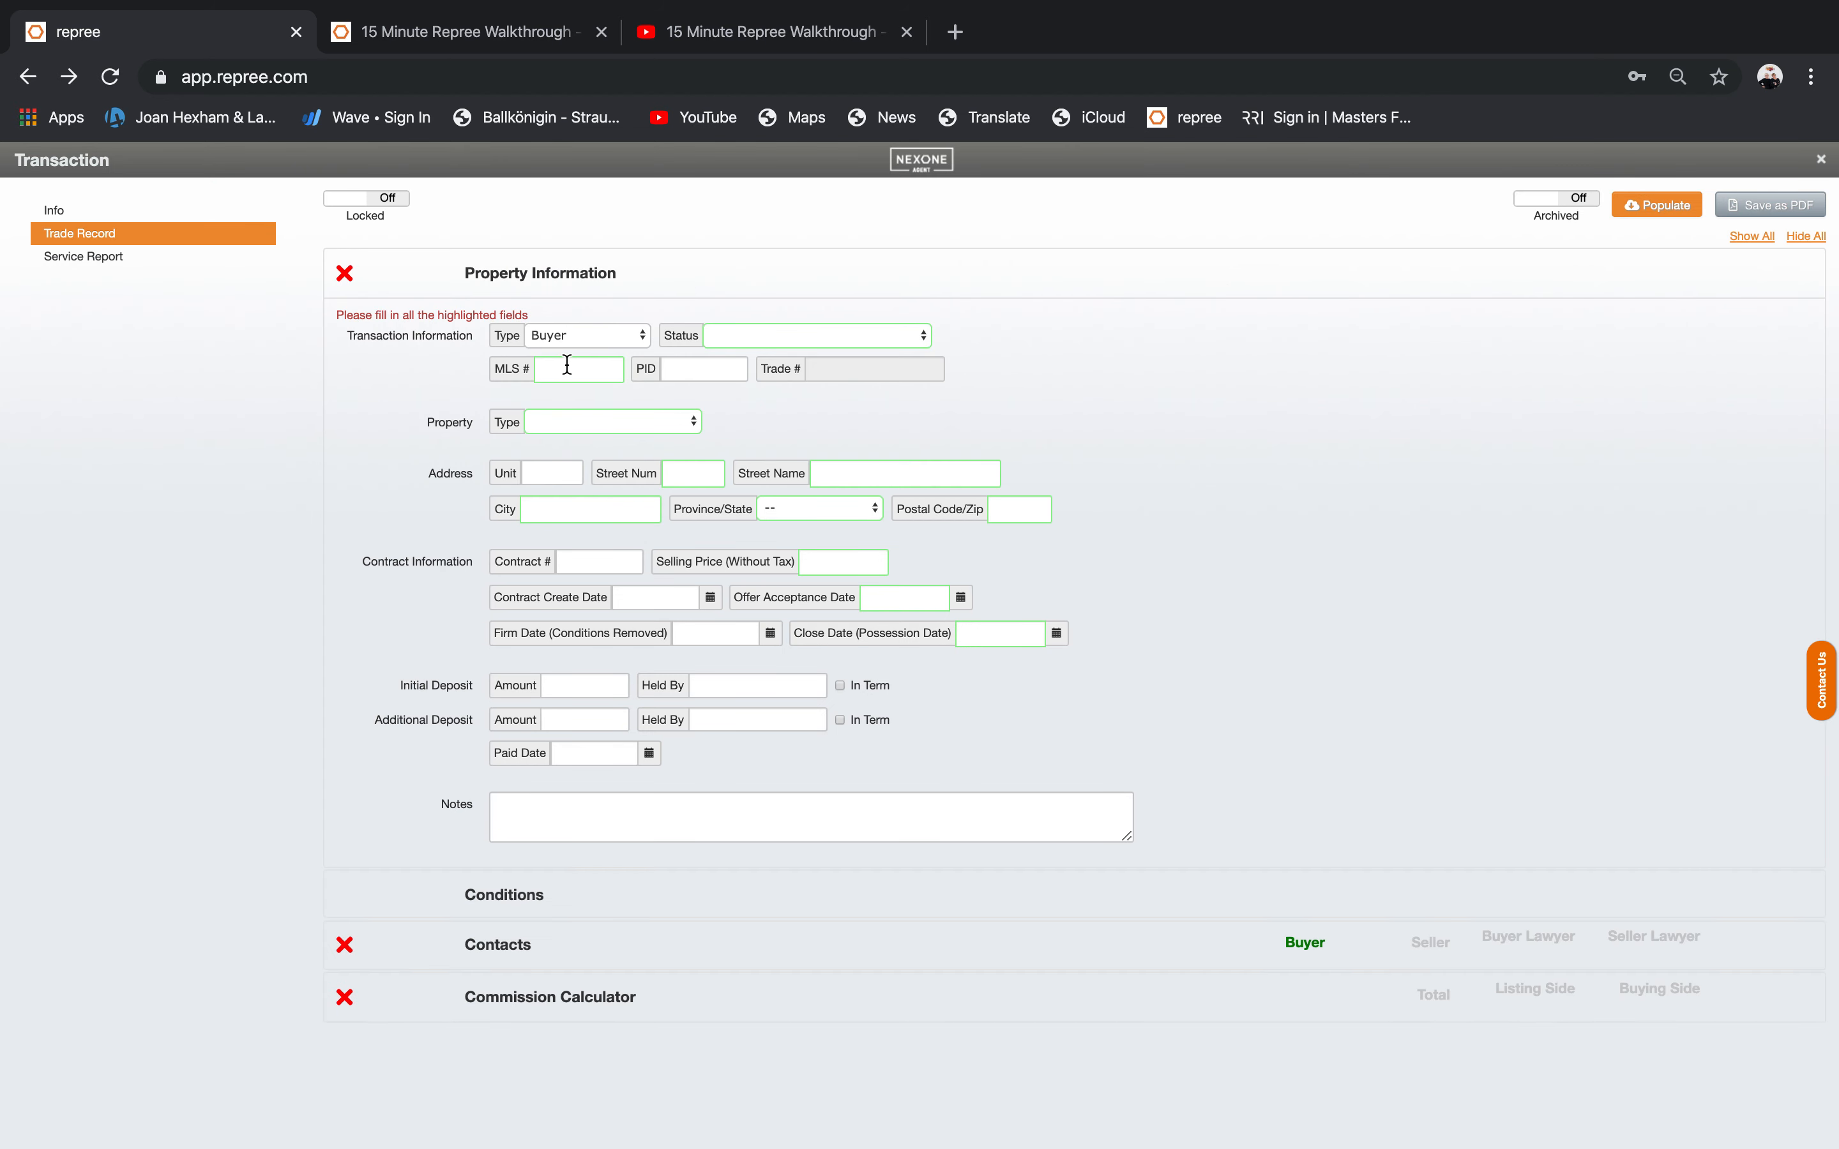
pyautogui.click(751, 338)
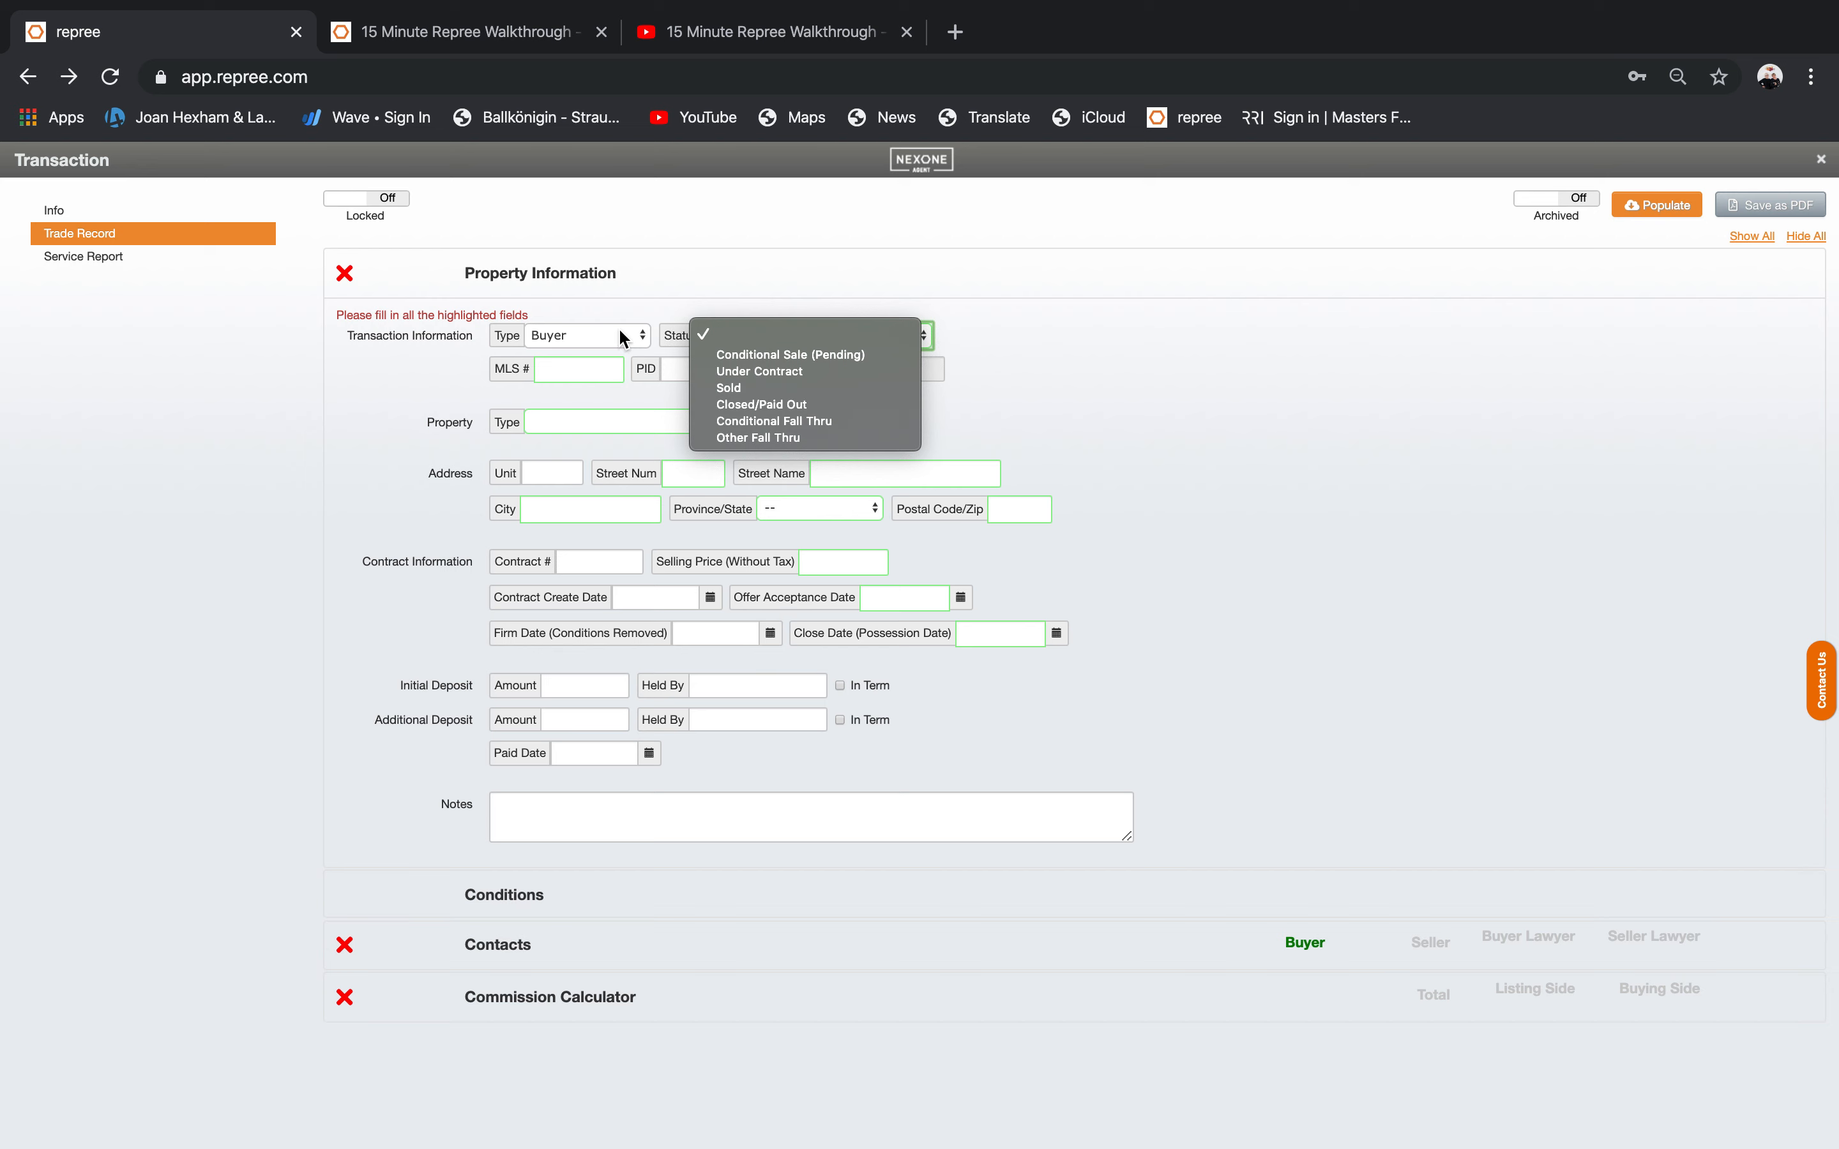
pyautogui.click(745, 386)
pyautogui.click(596, 371)
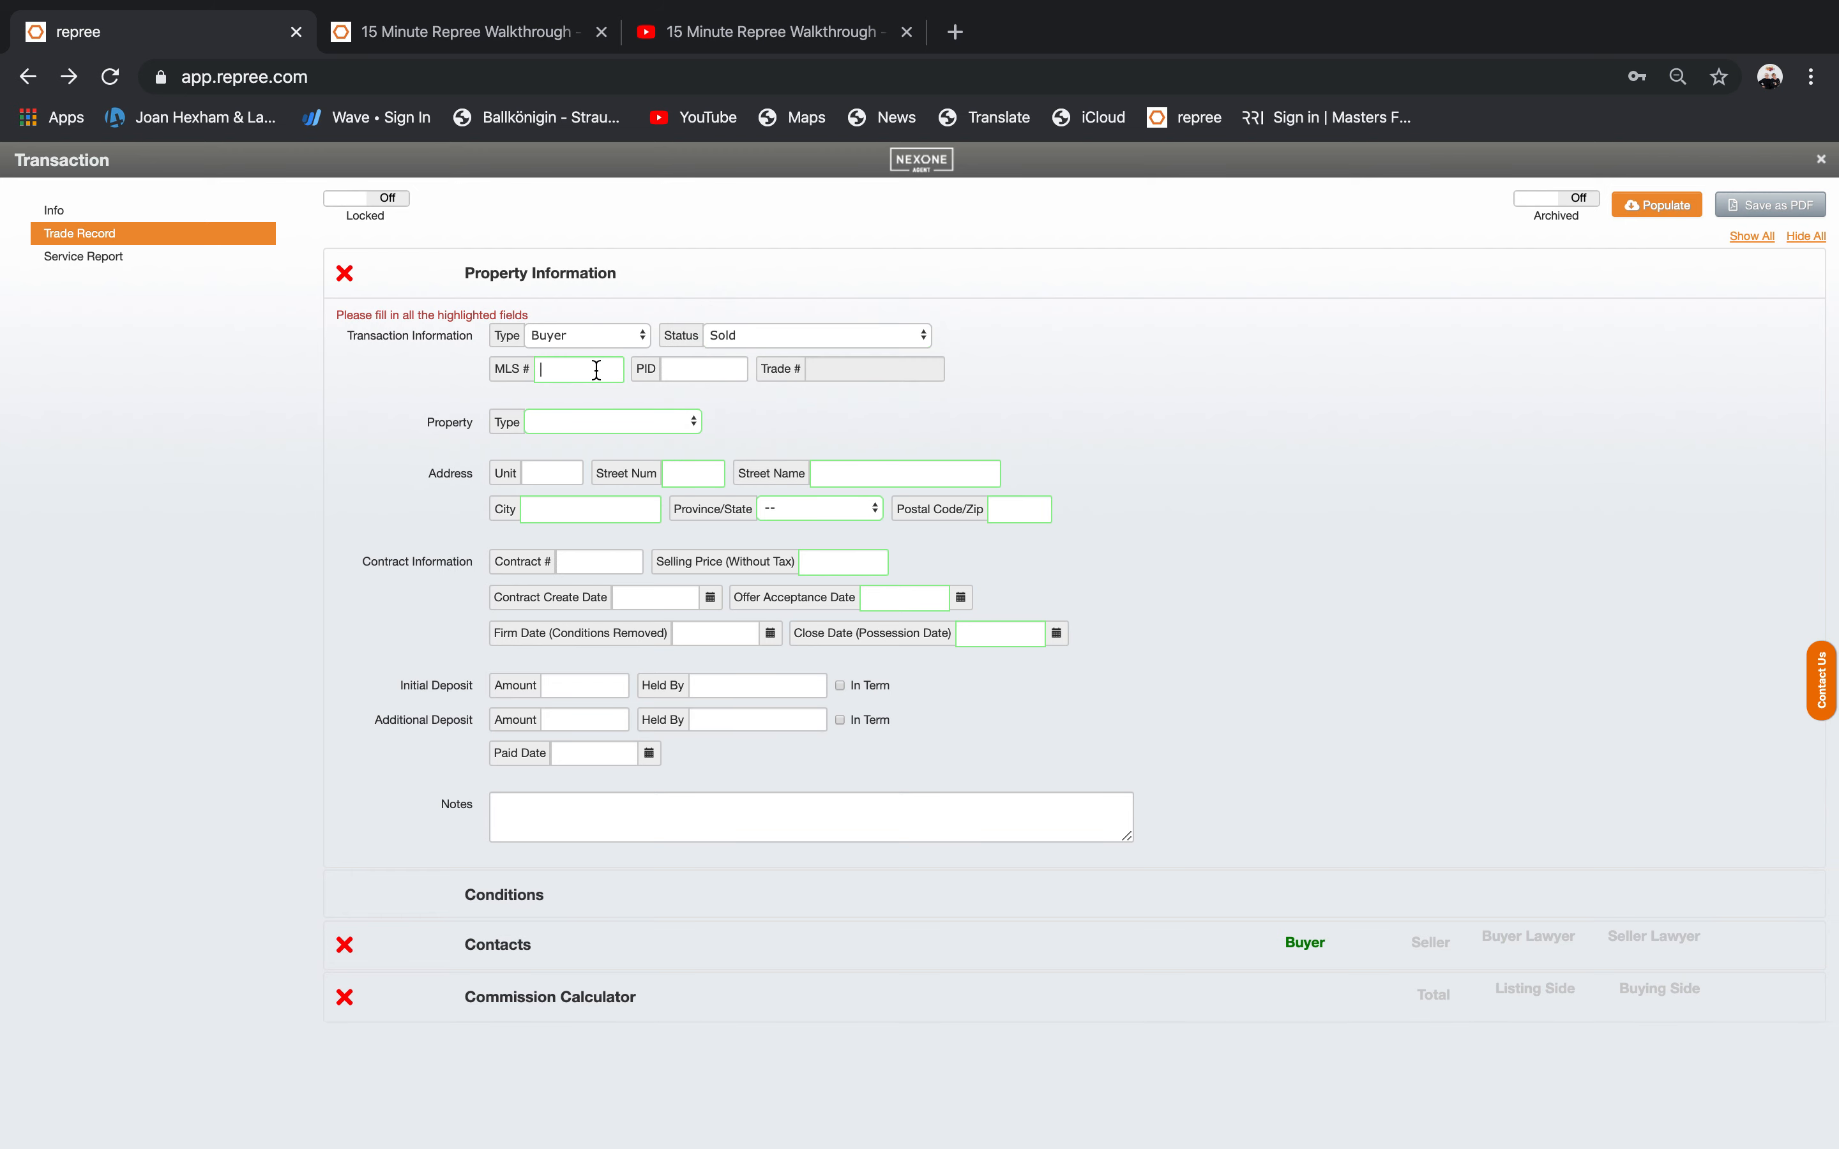
pyautogui.click(601, 423)
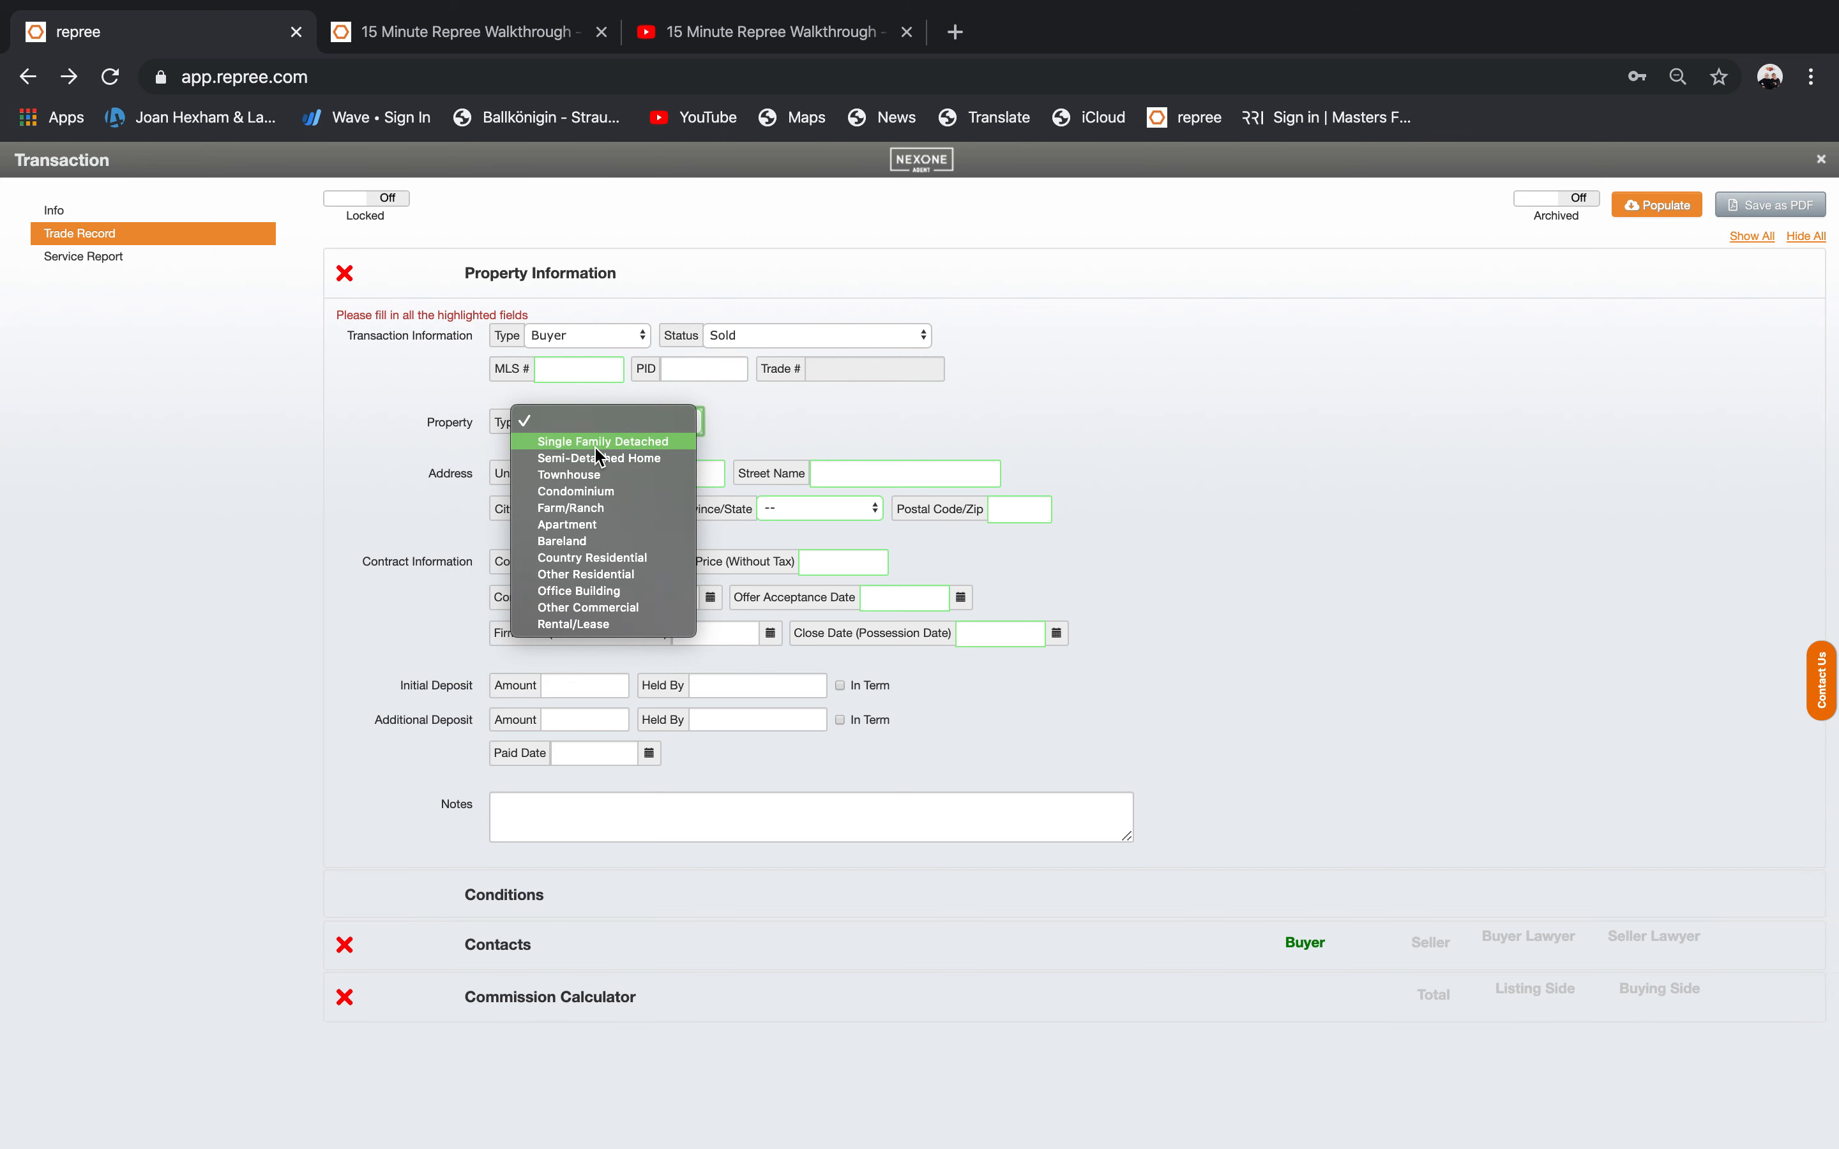
pyautogui.click(596, 459)
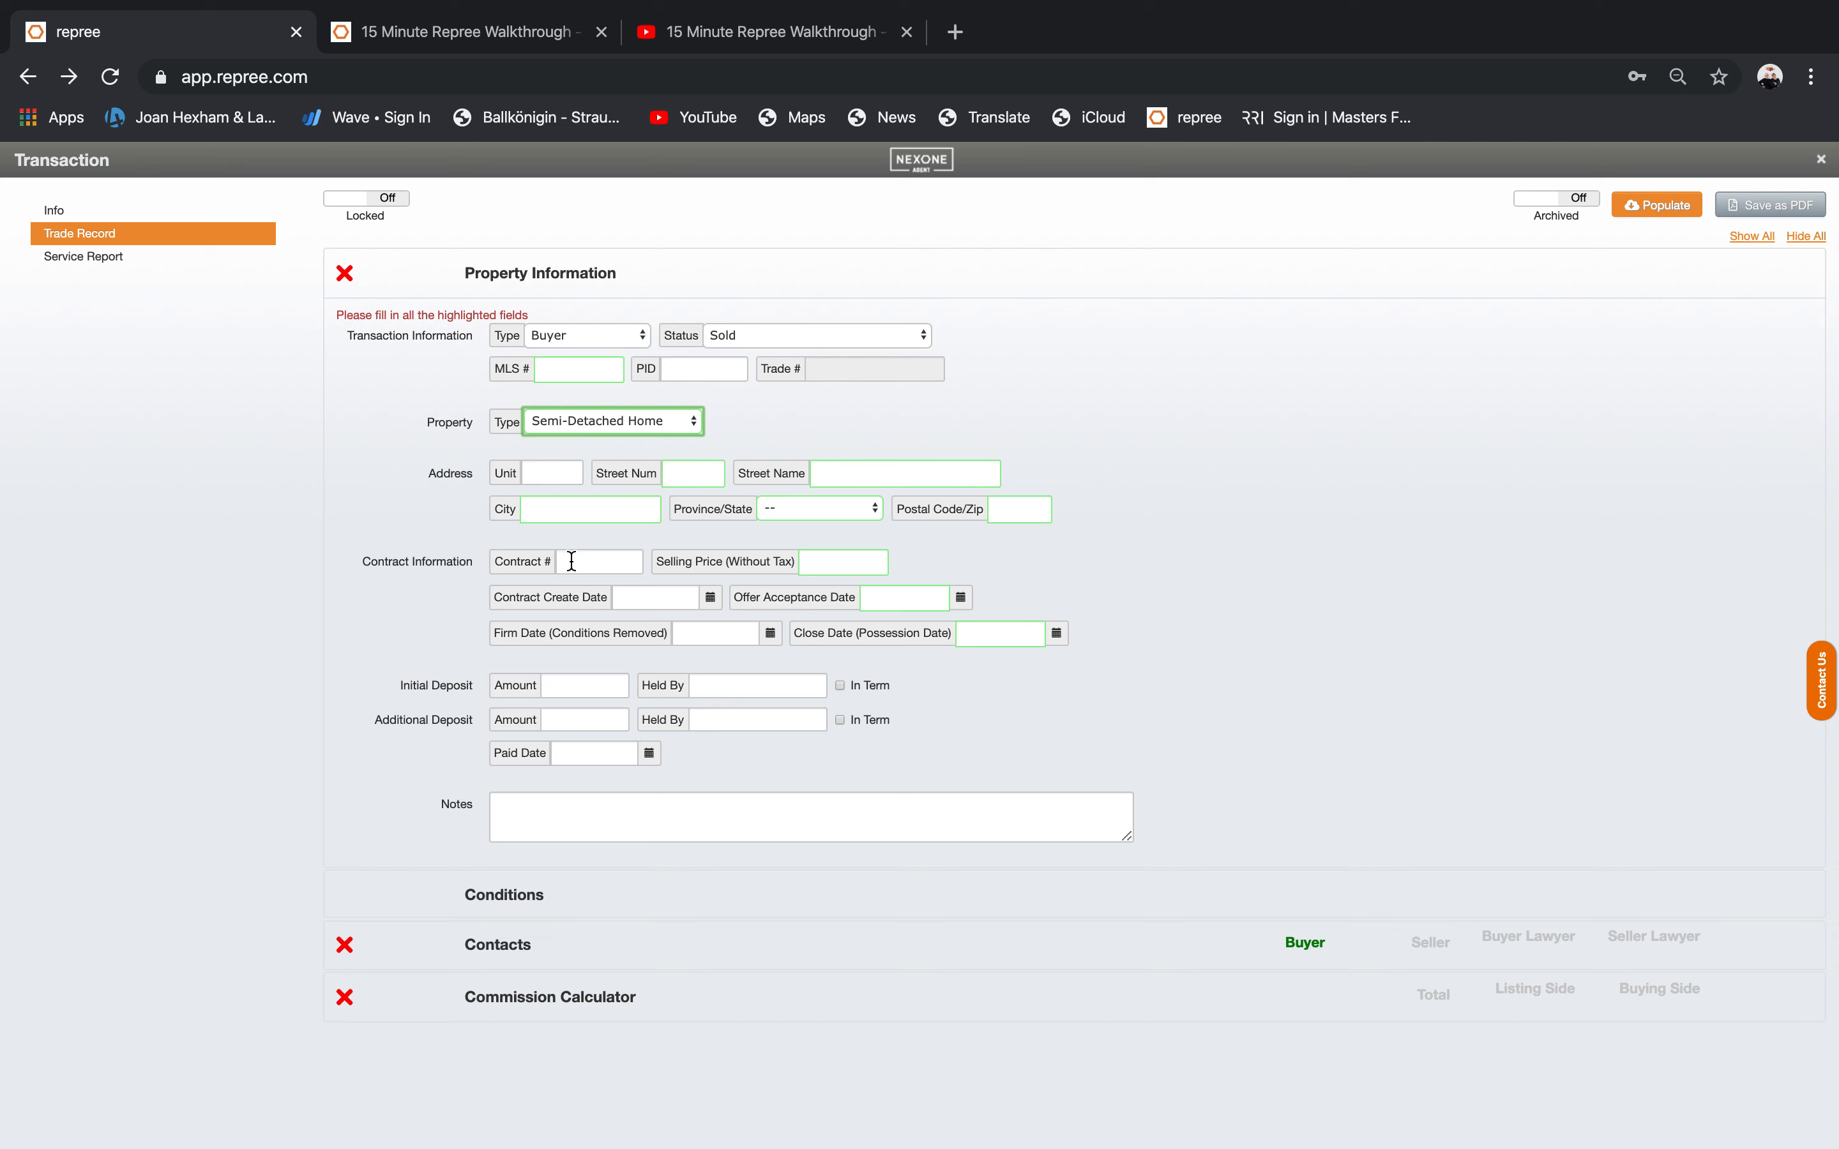
# Accept a 0.00 selling price and move through the firm date, close date and deposit fields.
pyautogui.click(834, 566)
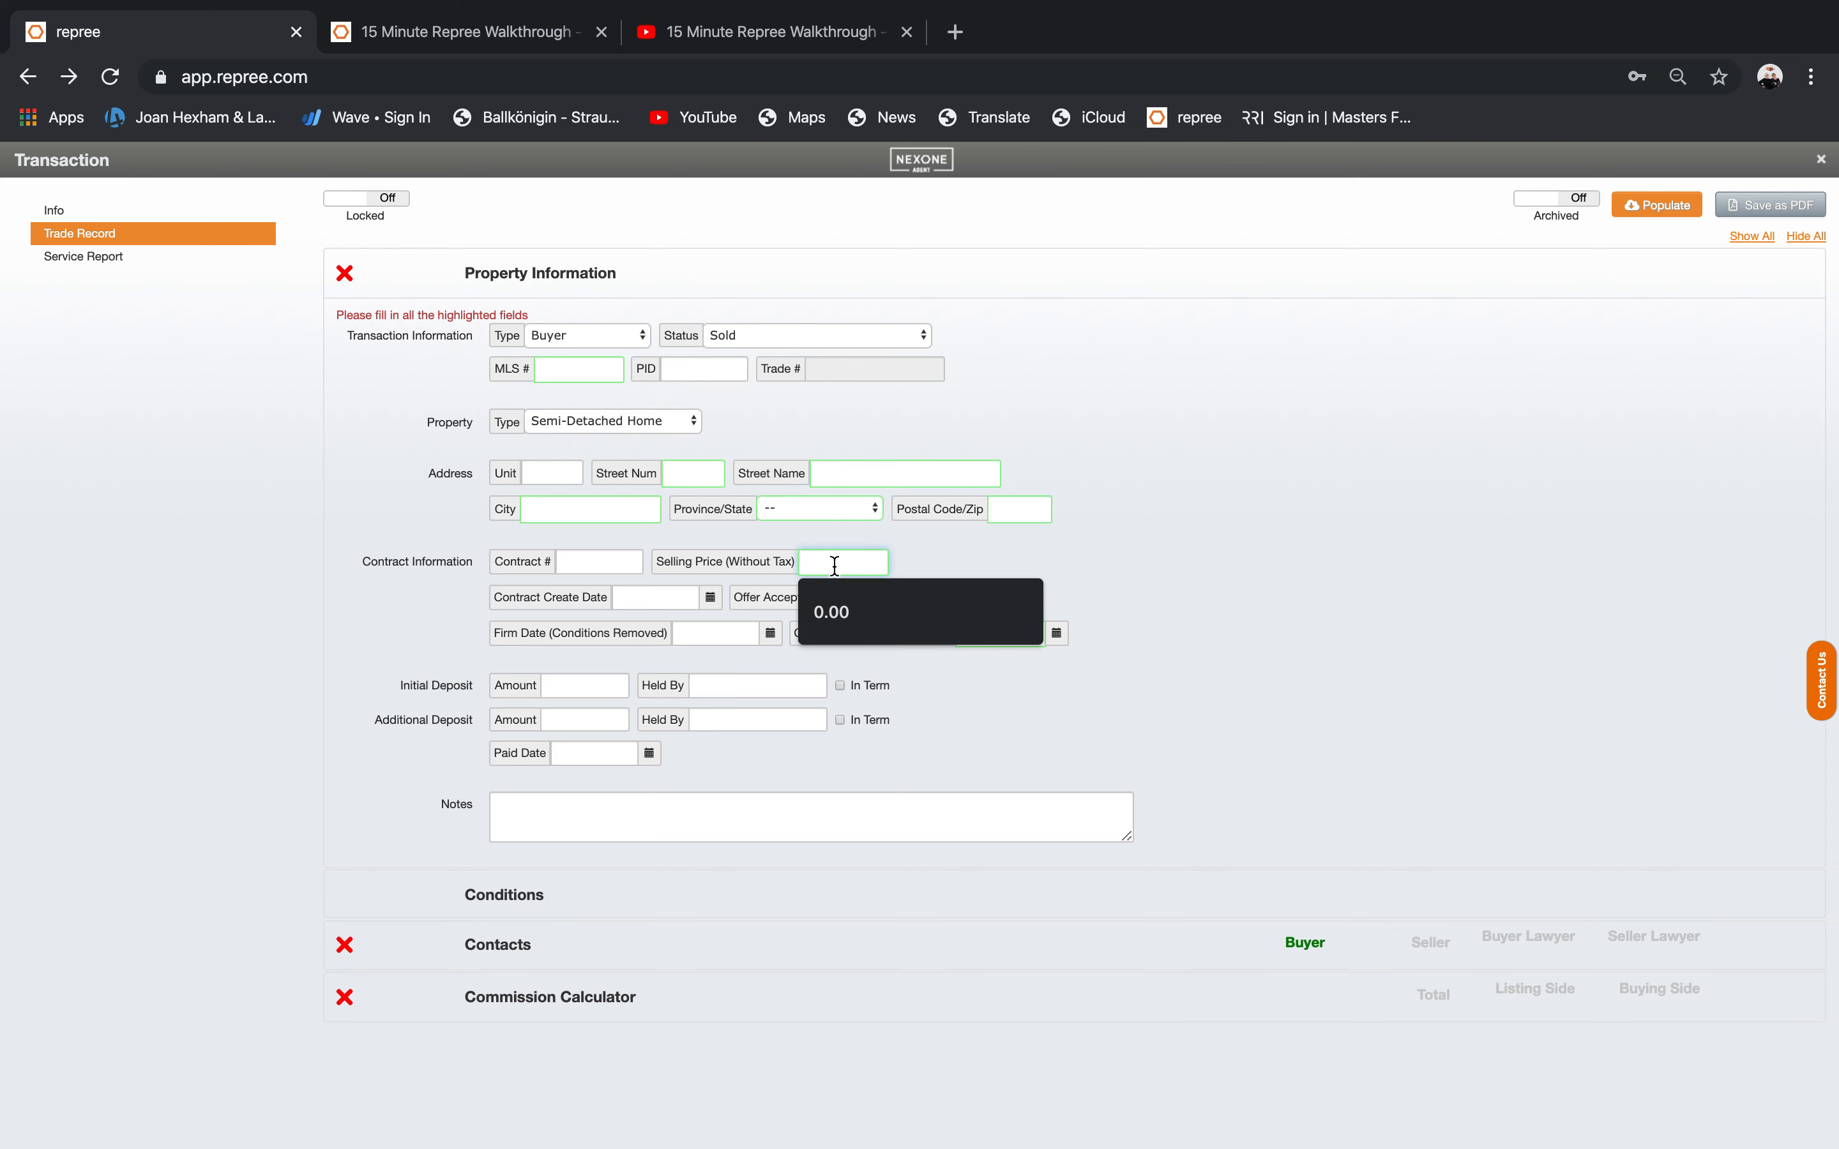
pyautogui.click(630, 599)
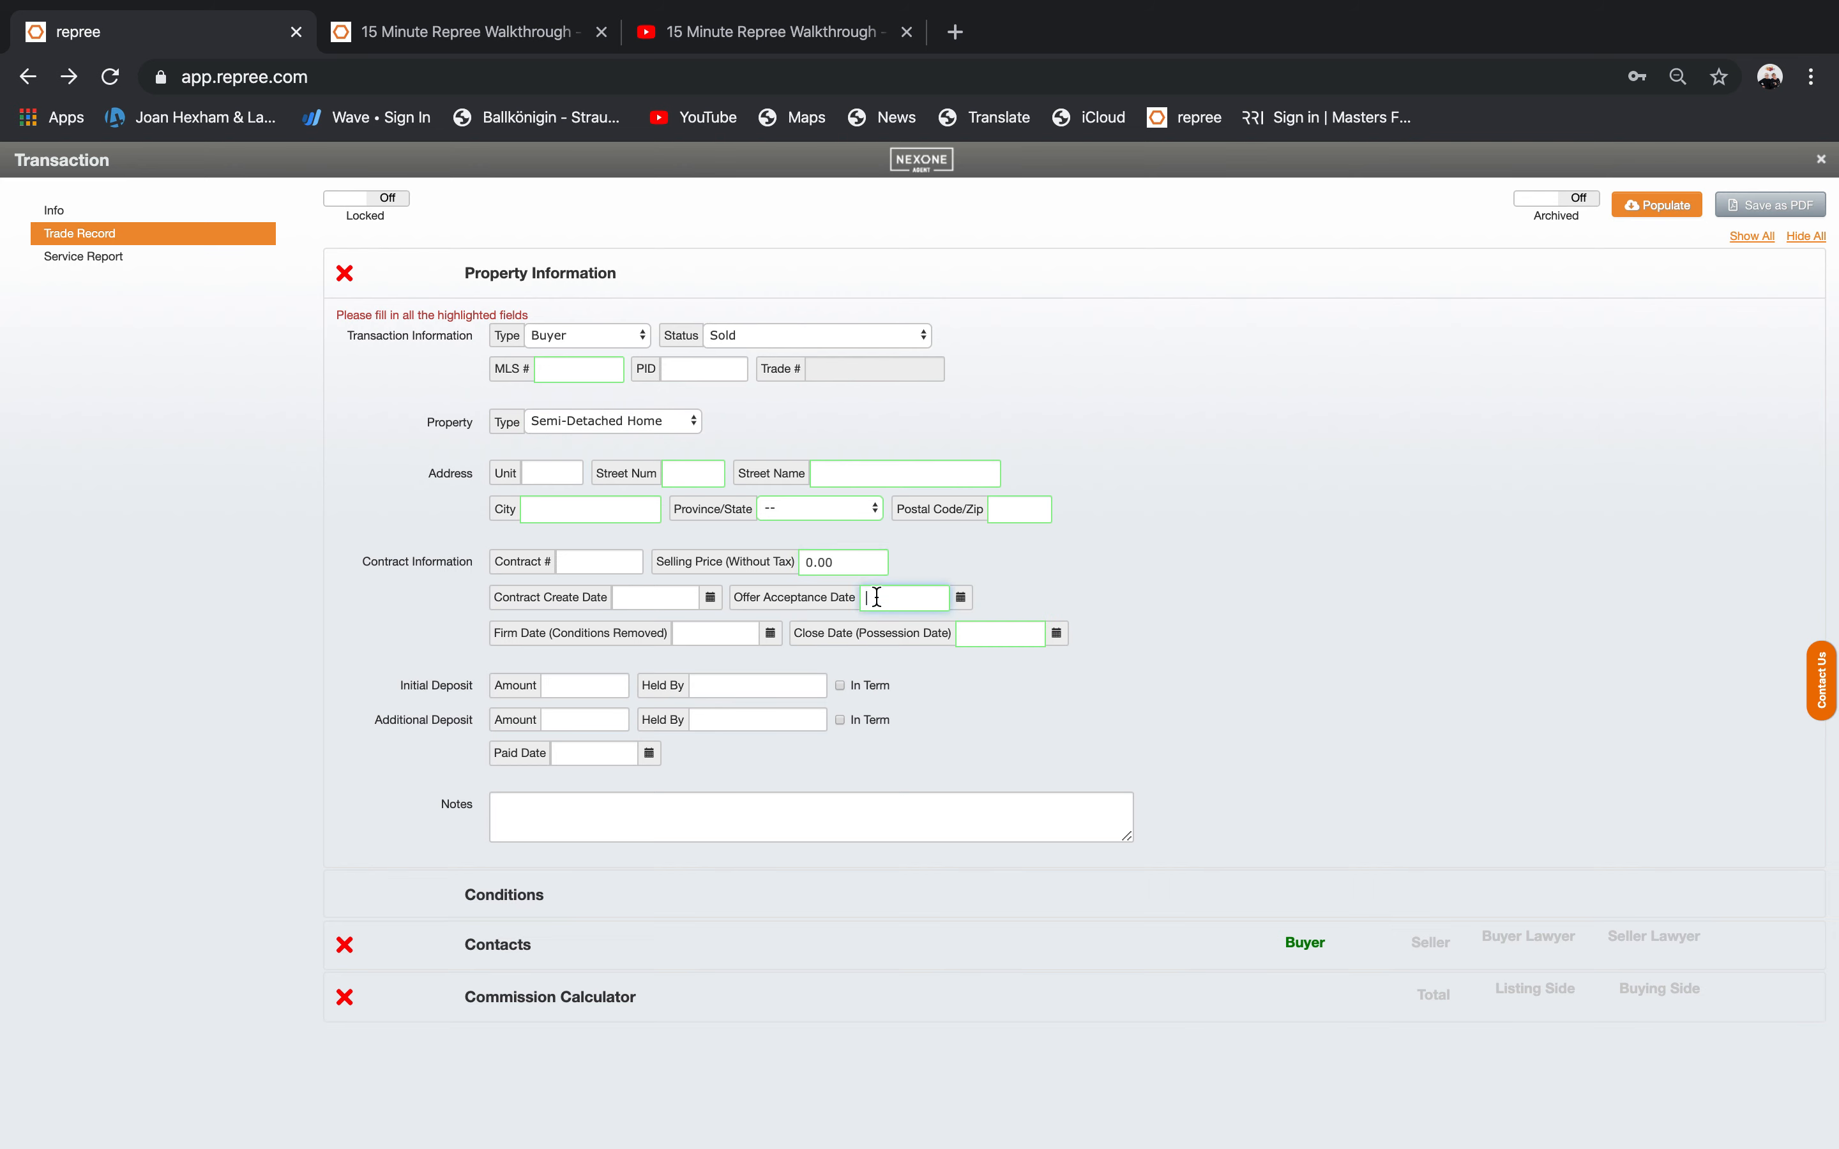
pyautogui.click(713, 632)
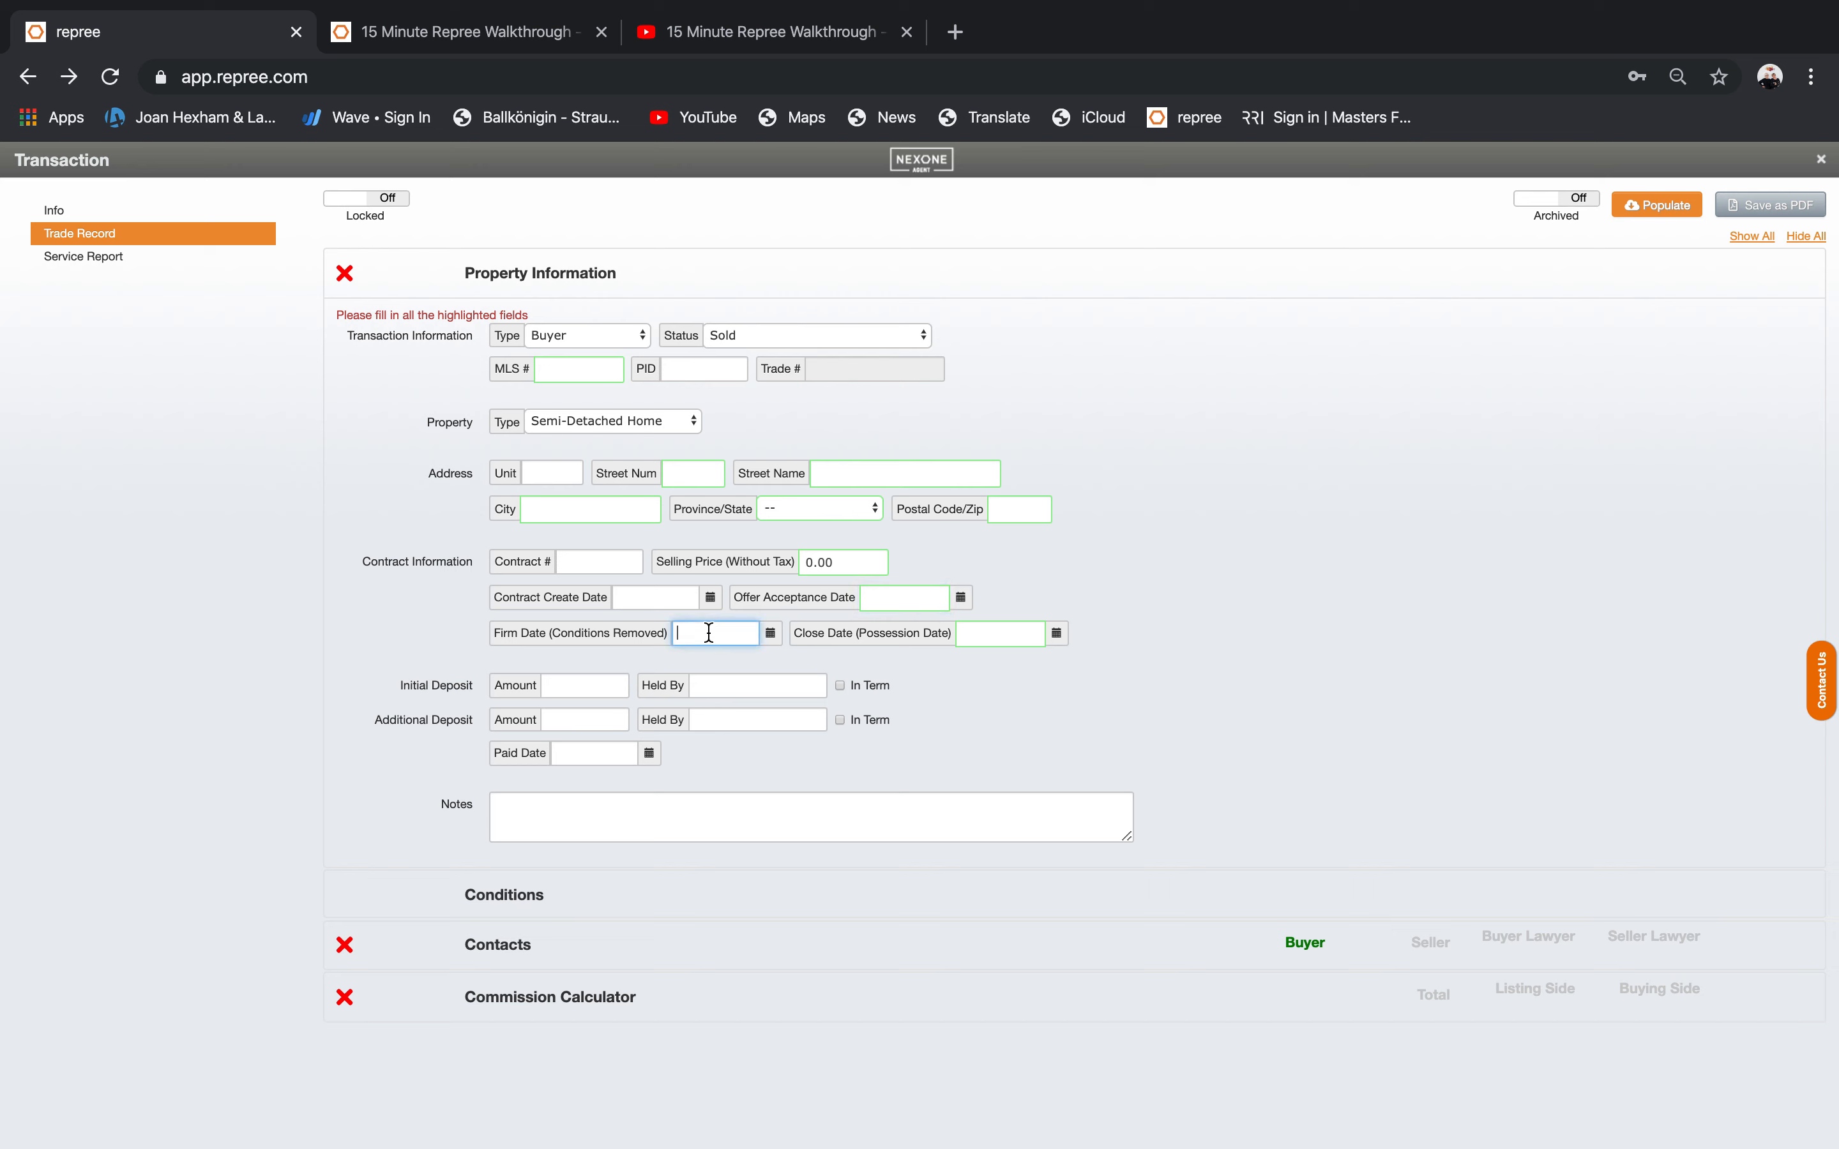
pyautogui.click(1012, 635)
pyautogui.click(555, 690)
pyautogui.click(563, 722)
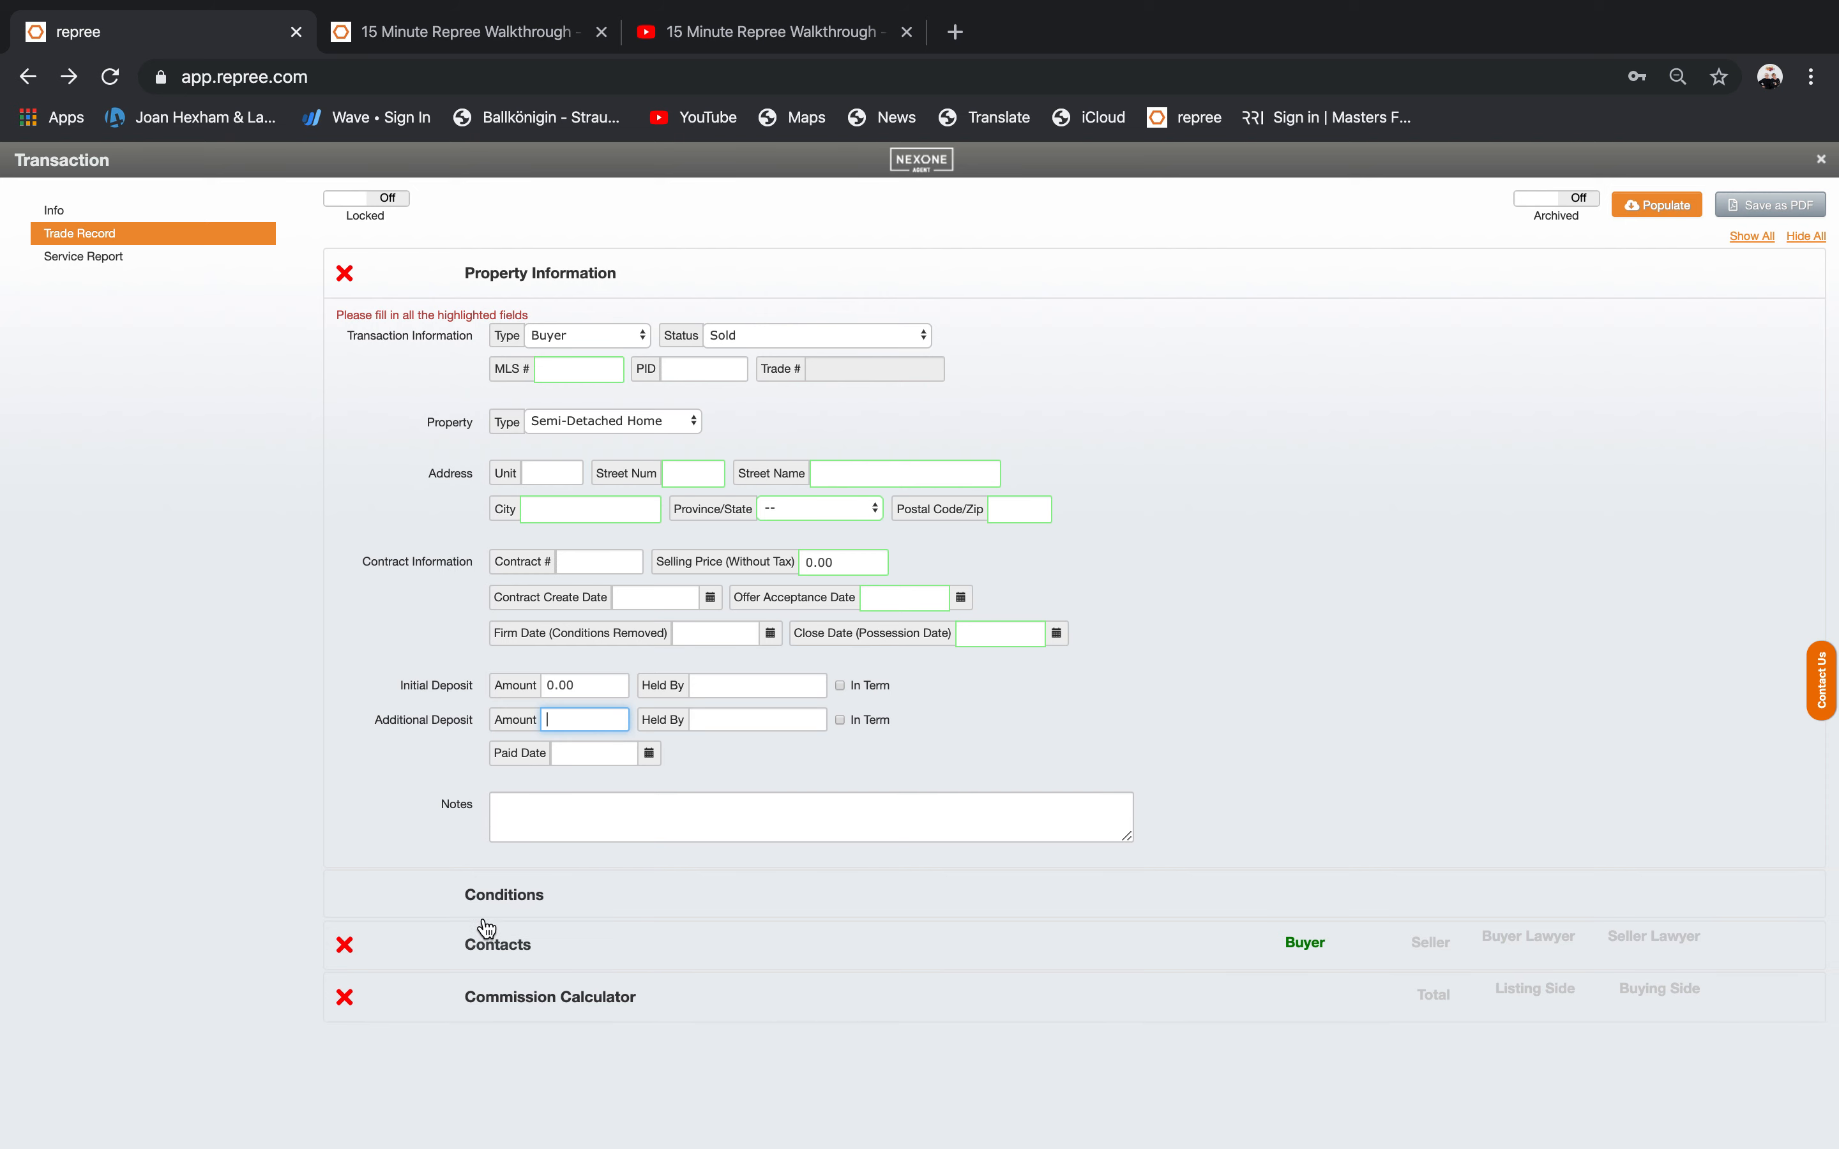
# Expand the Conditions, Contacts and Commission Calculator sections of the trade record.
pyautogui.click(489, 892)
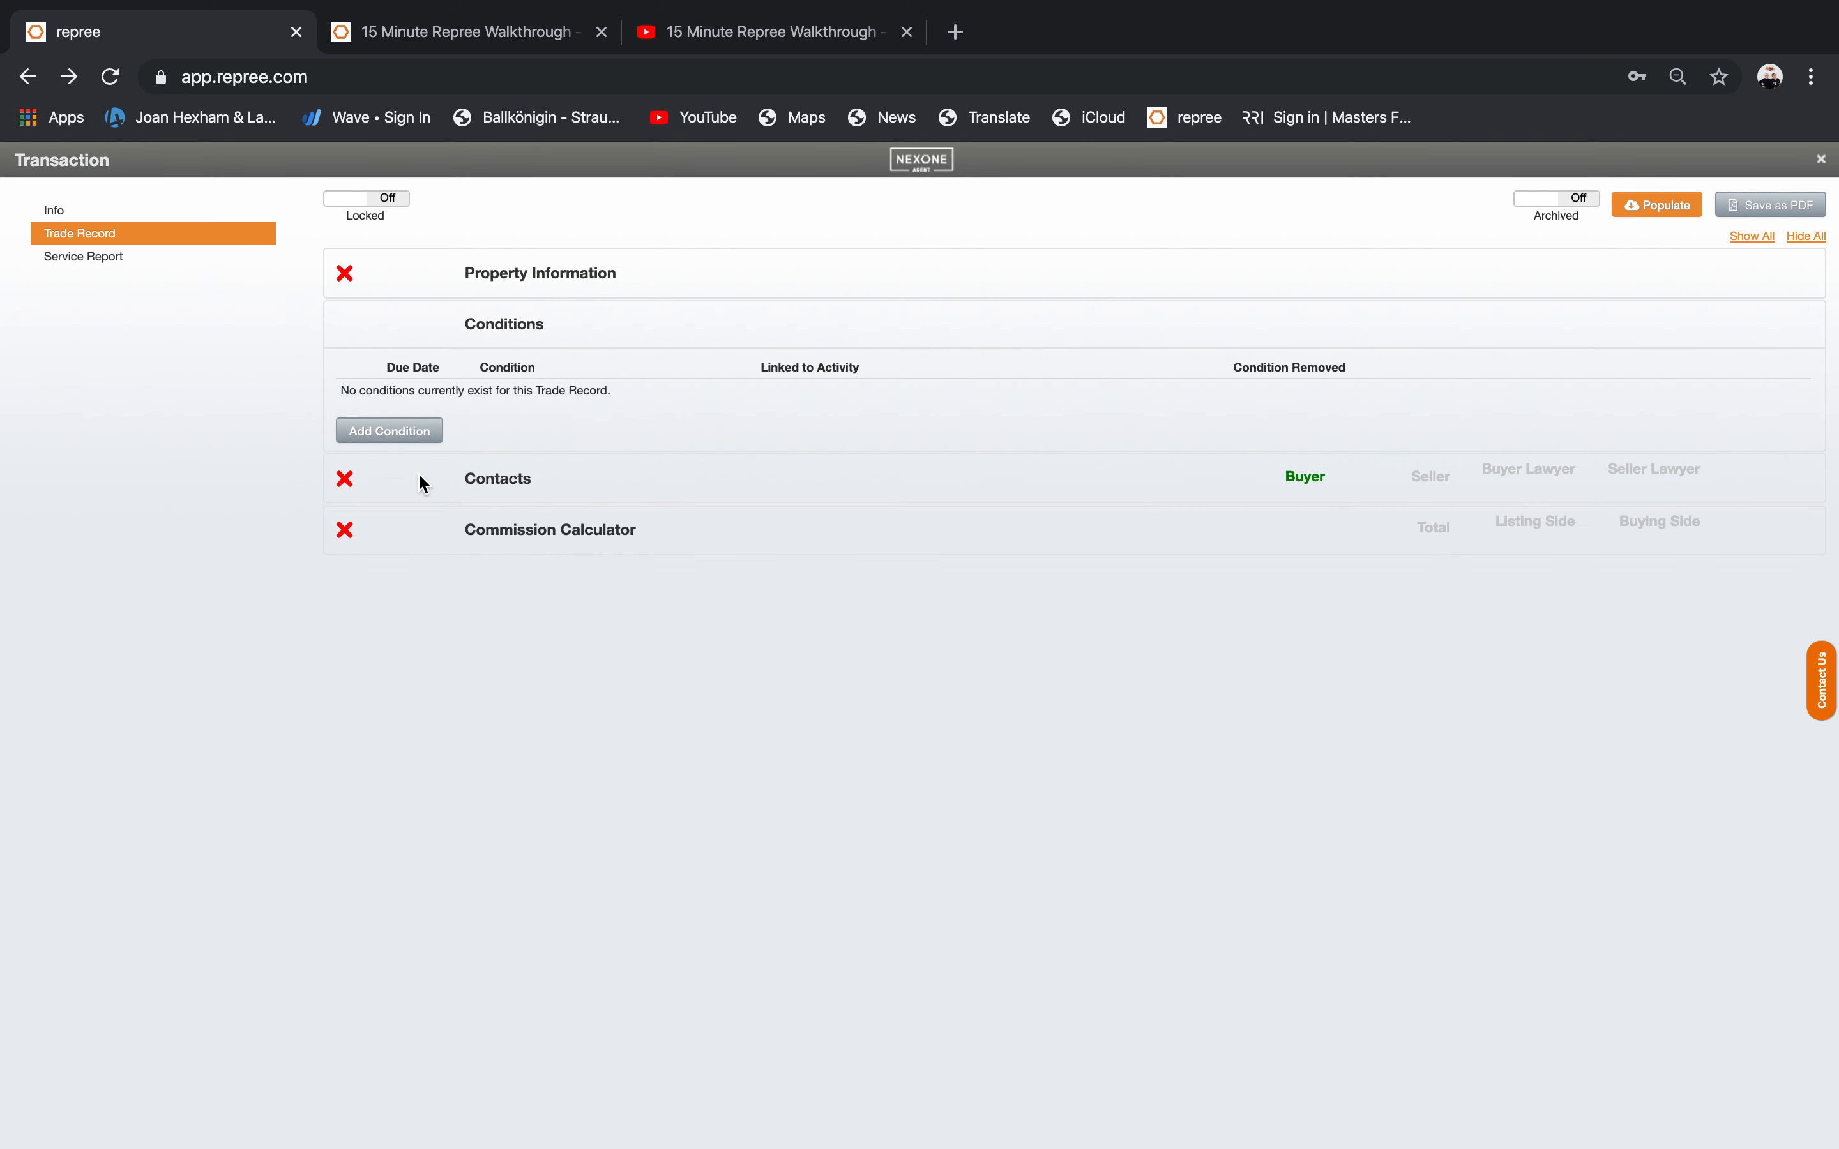
pyautogui.click(487, 492)
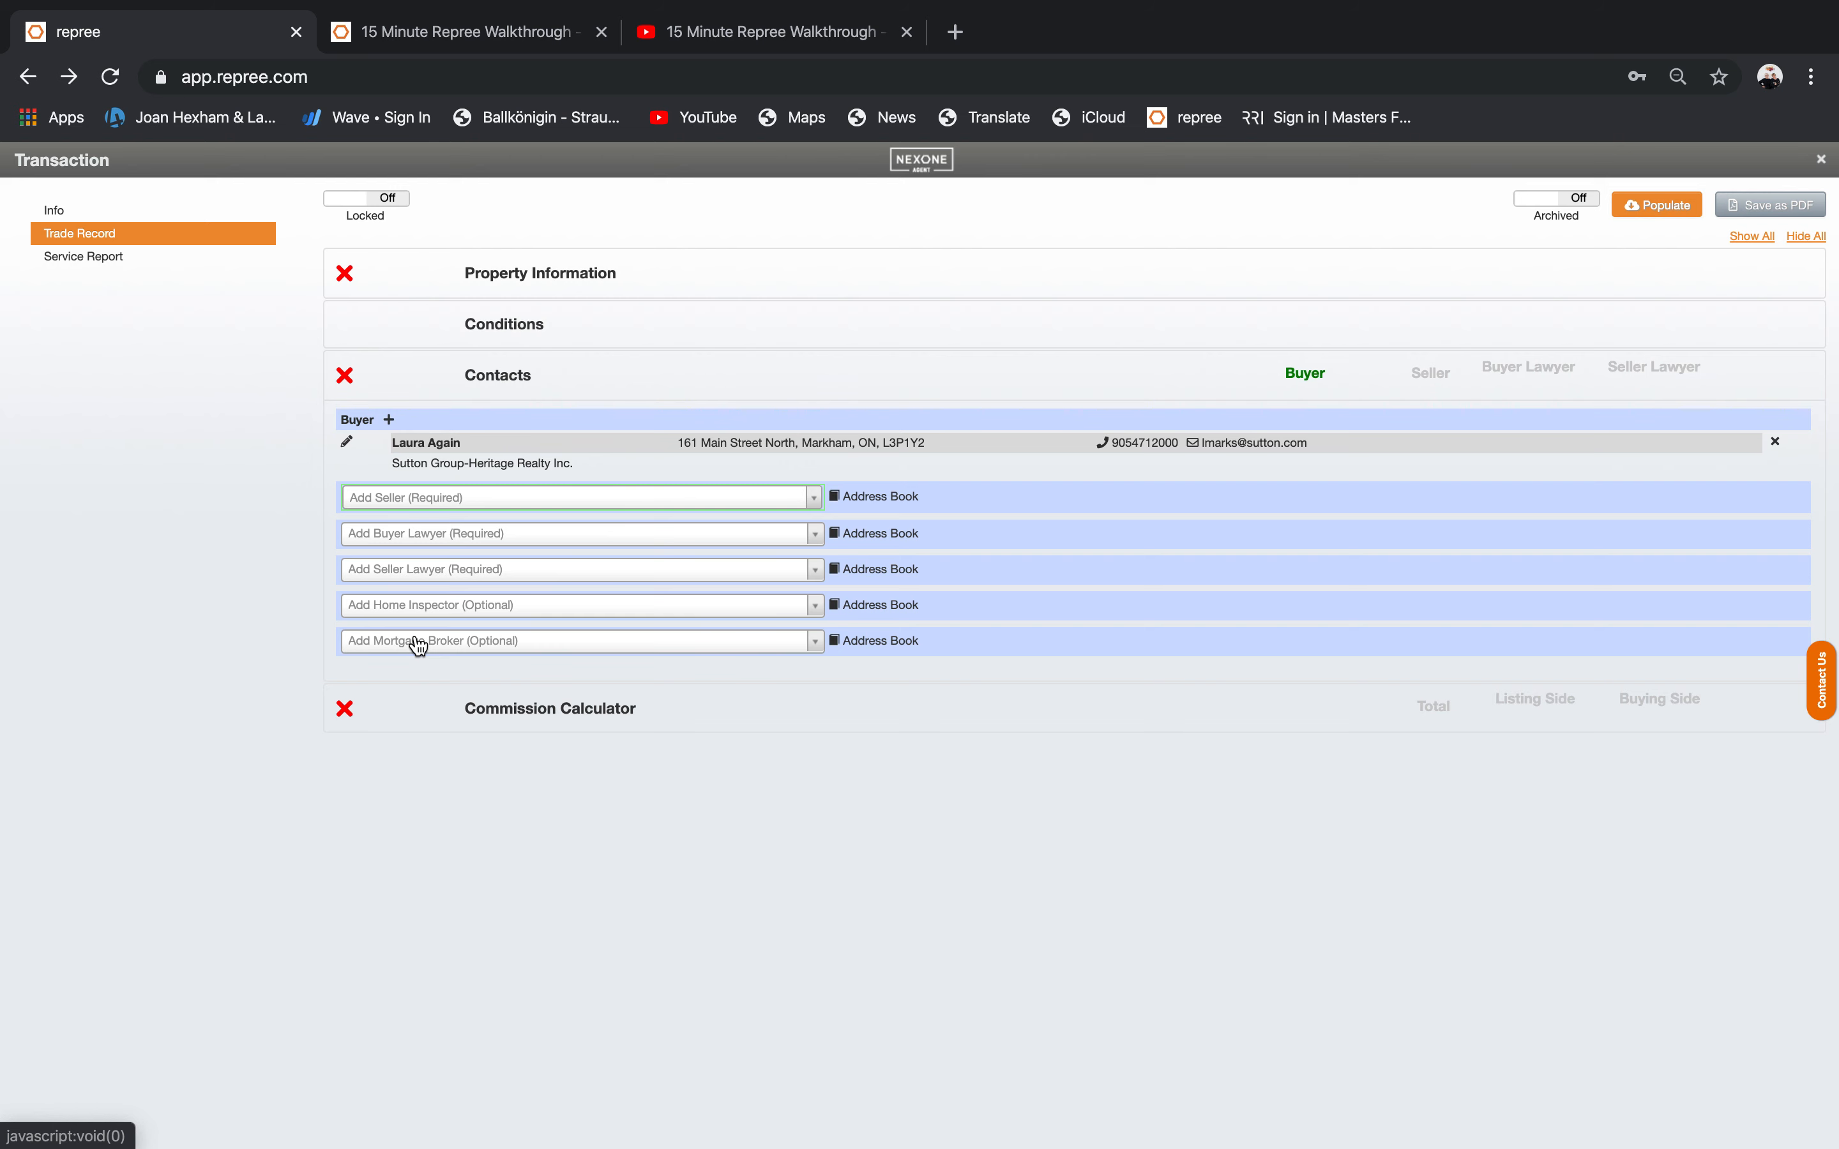
pyautogui.click(524, 709)
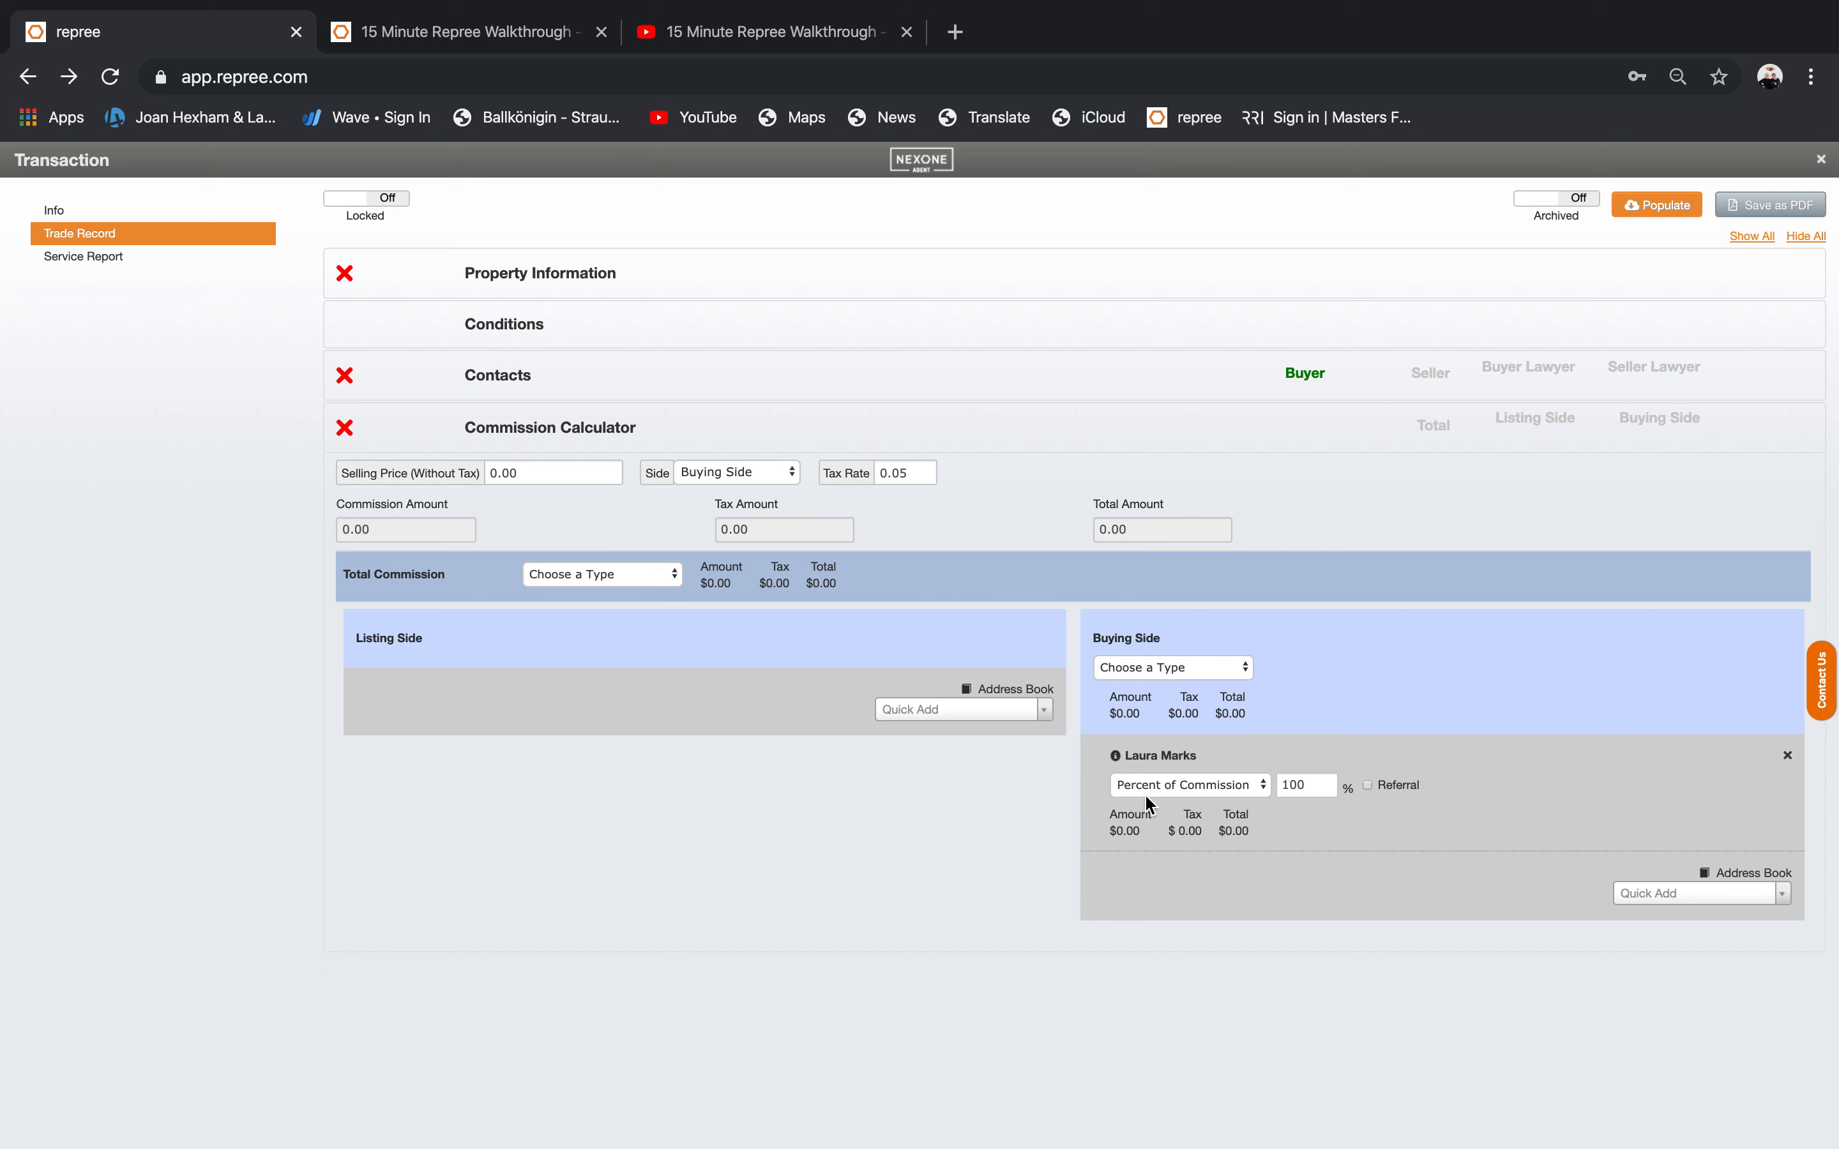
# Create a new listing-side agent from a typed name, then discard the contact form without saving.
pyautogui.click(992, 707)
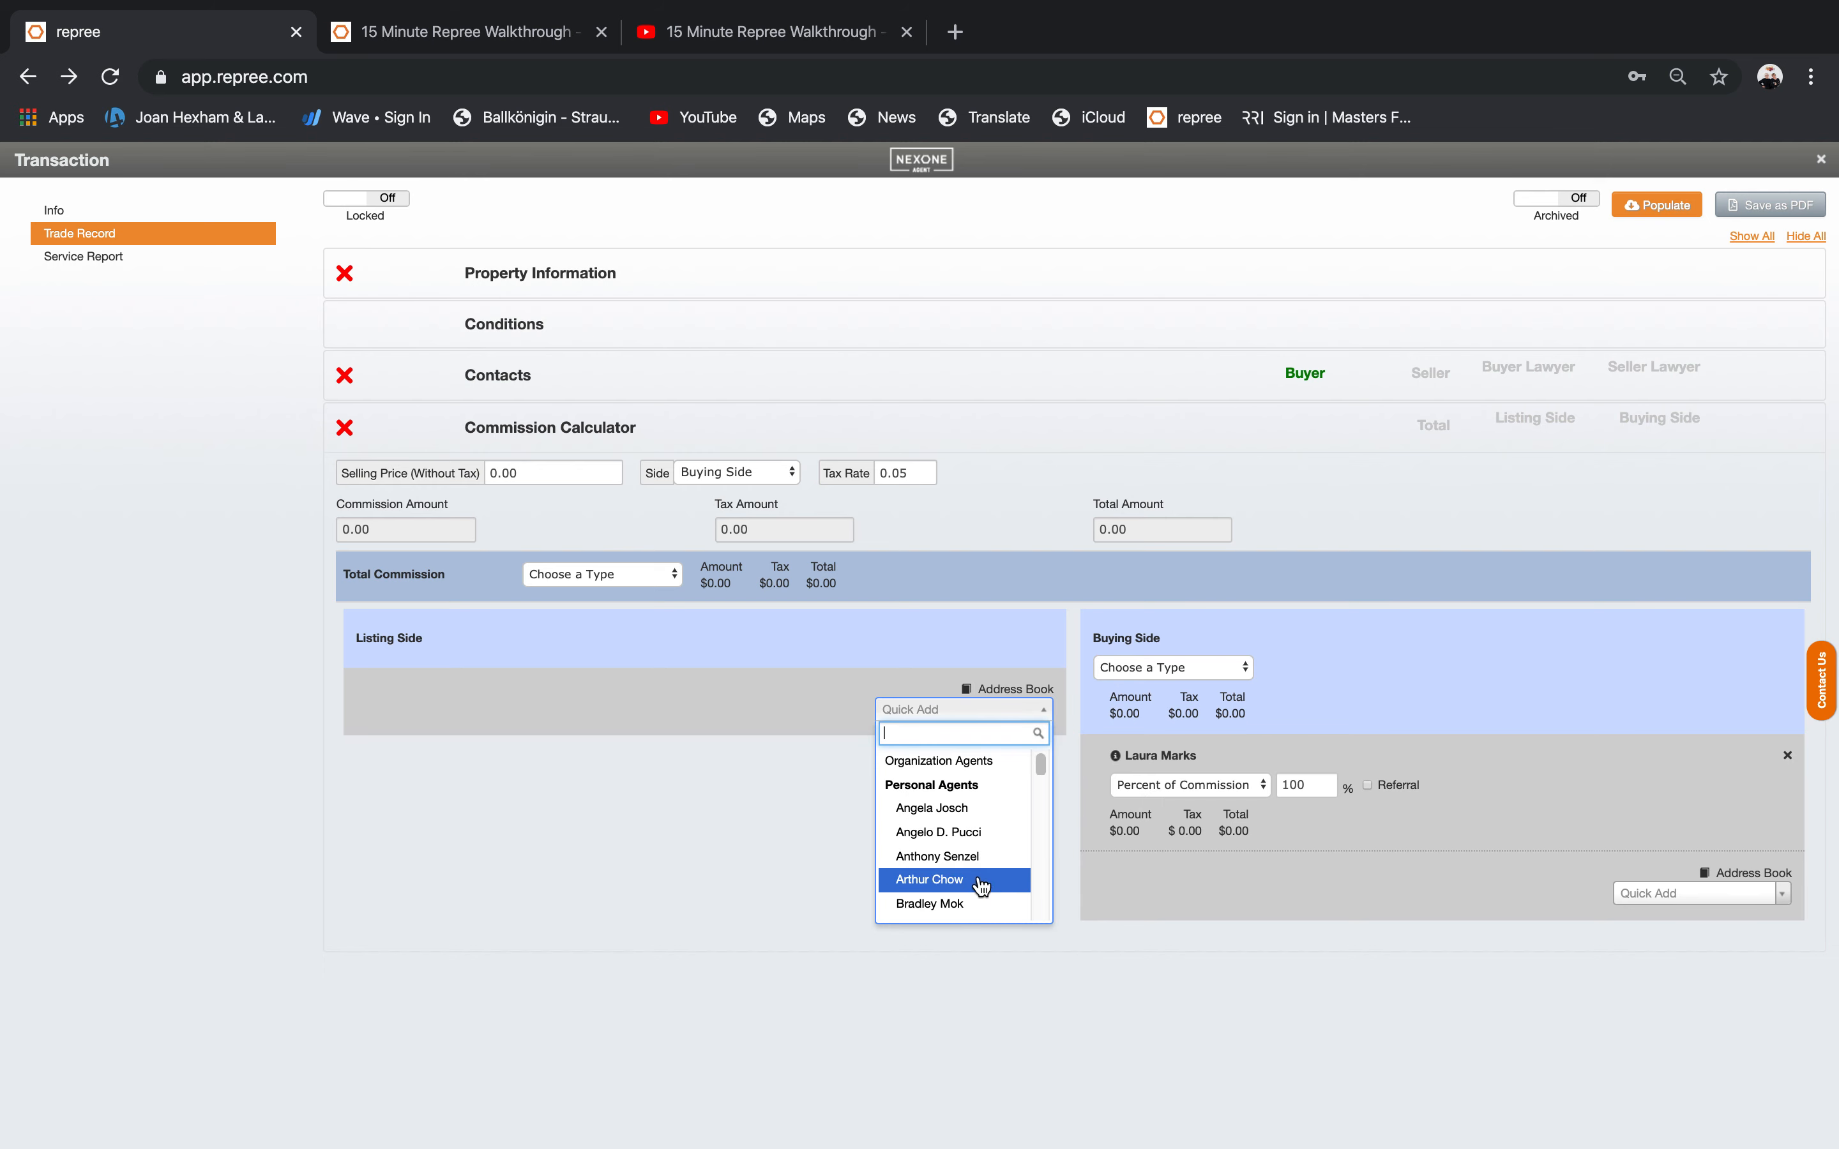
pyautogui.click(970, 732)
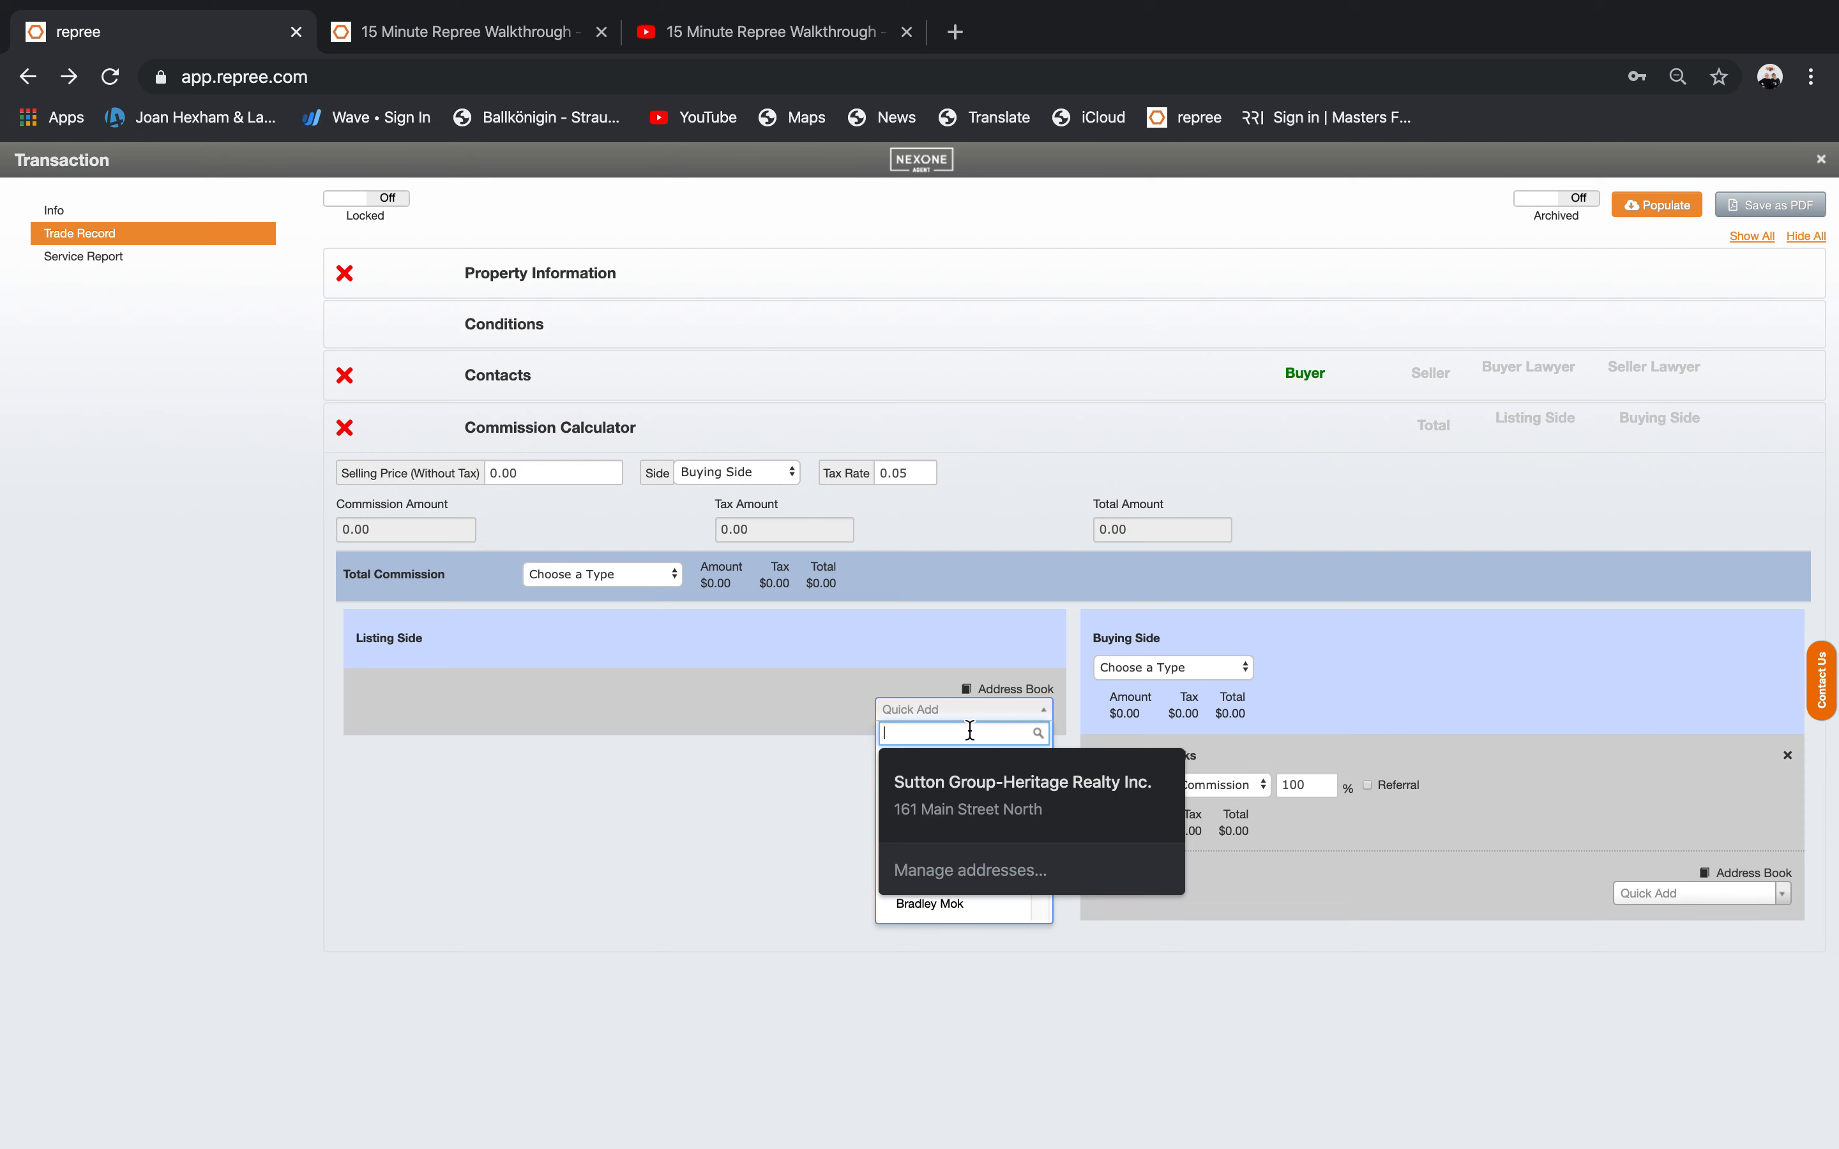
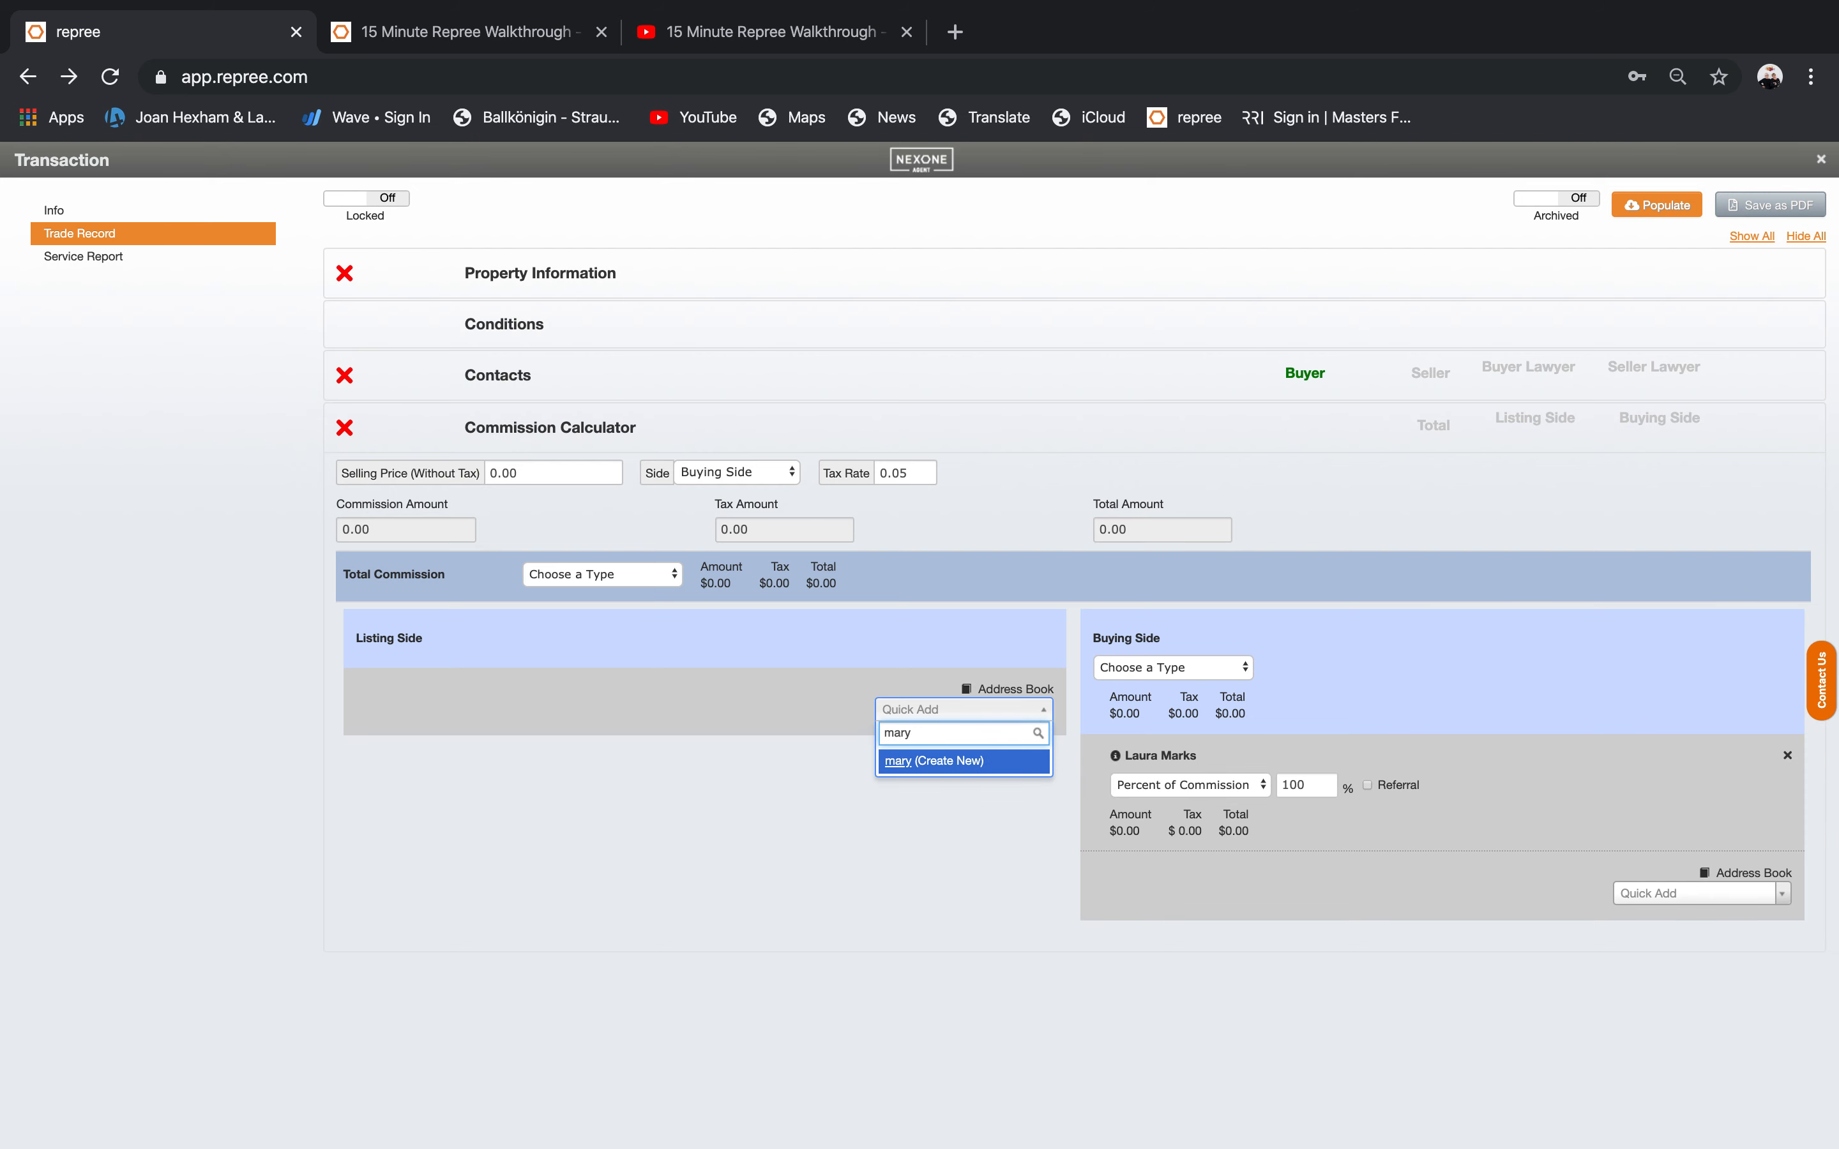
pyautogui.click(973, 762)
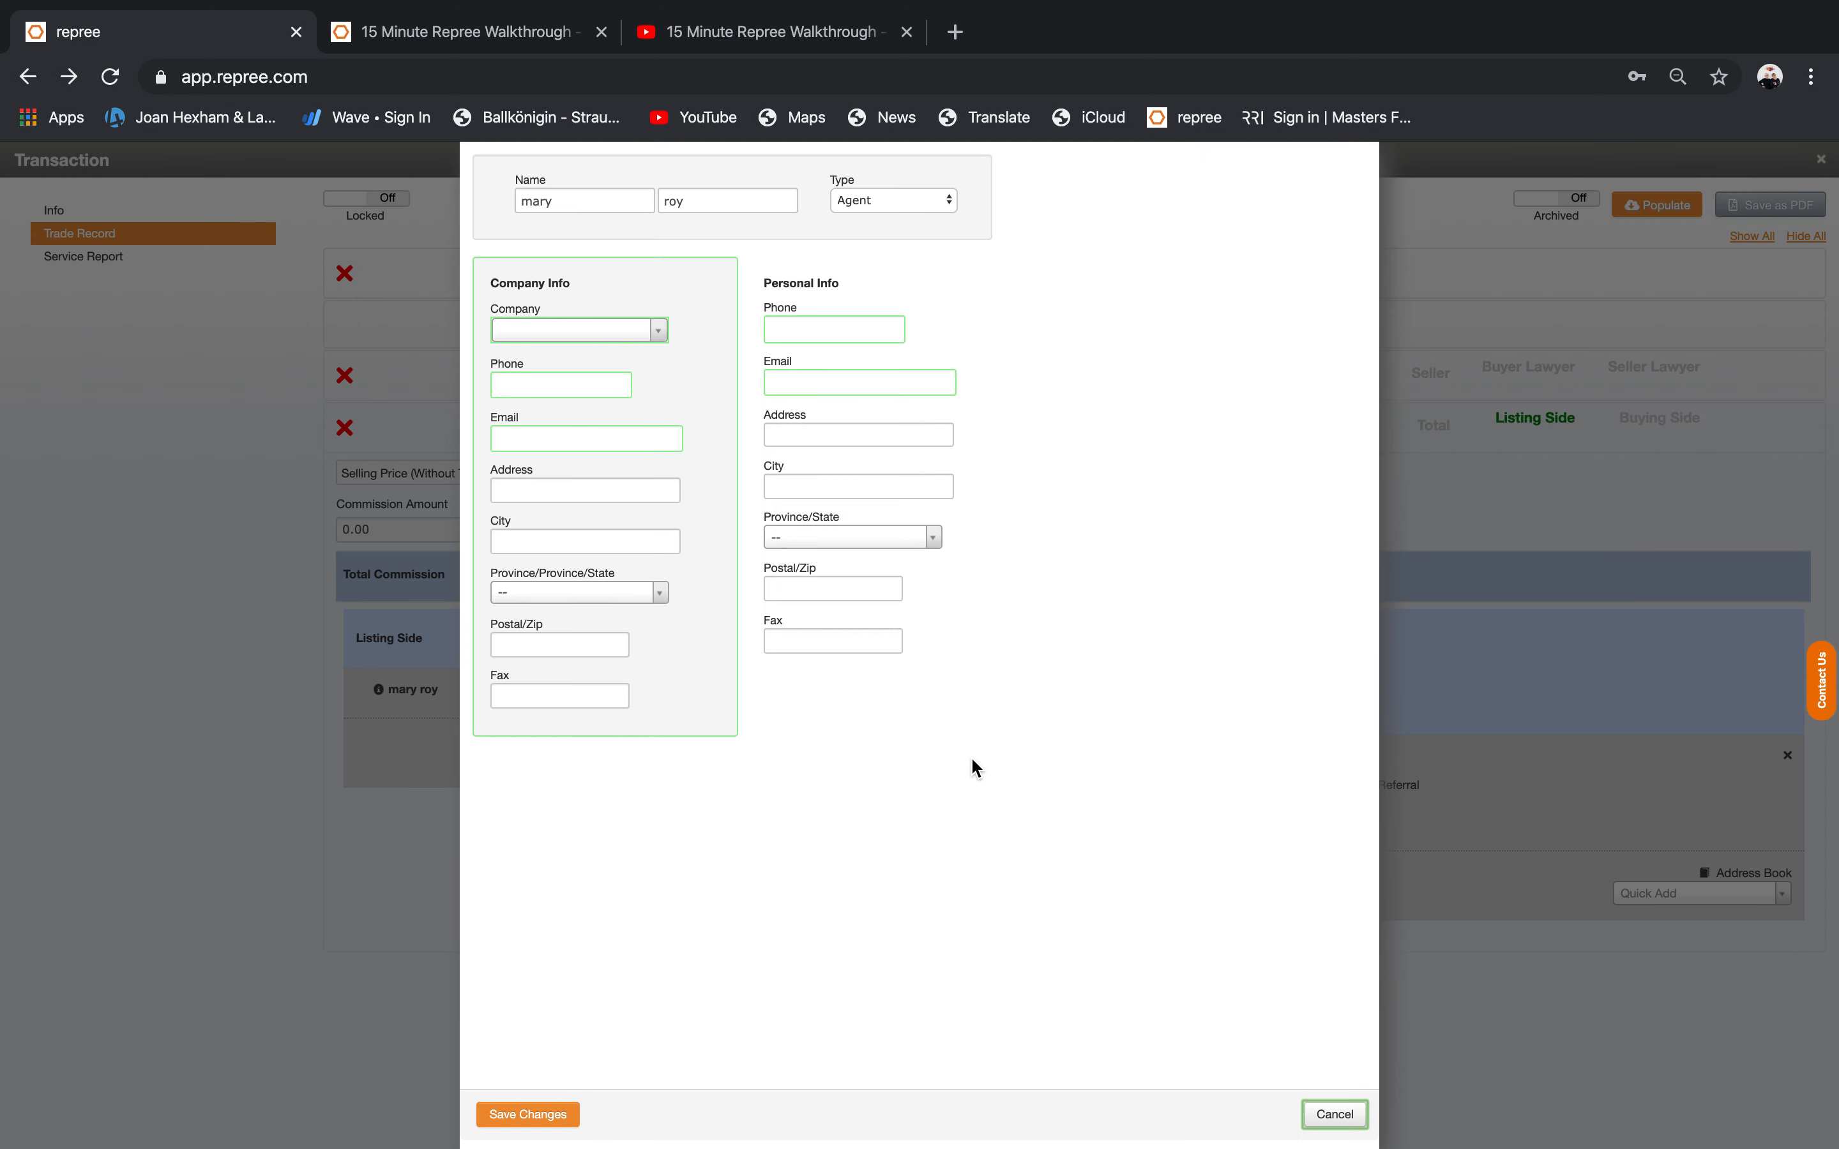
pyautogui.click(1337, 1115)
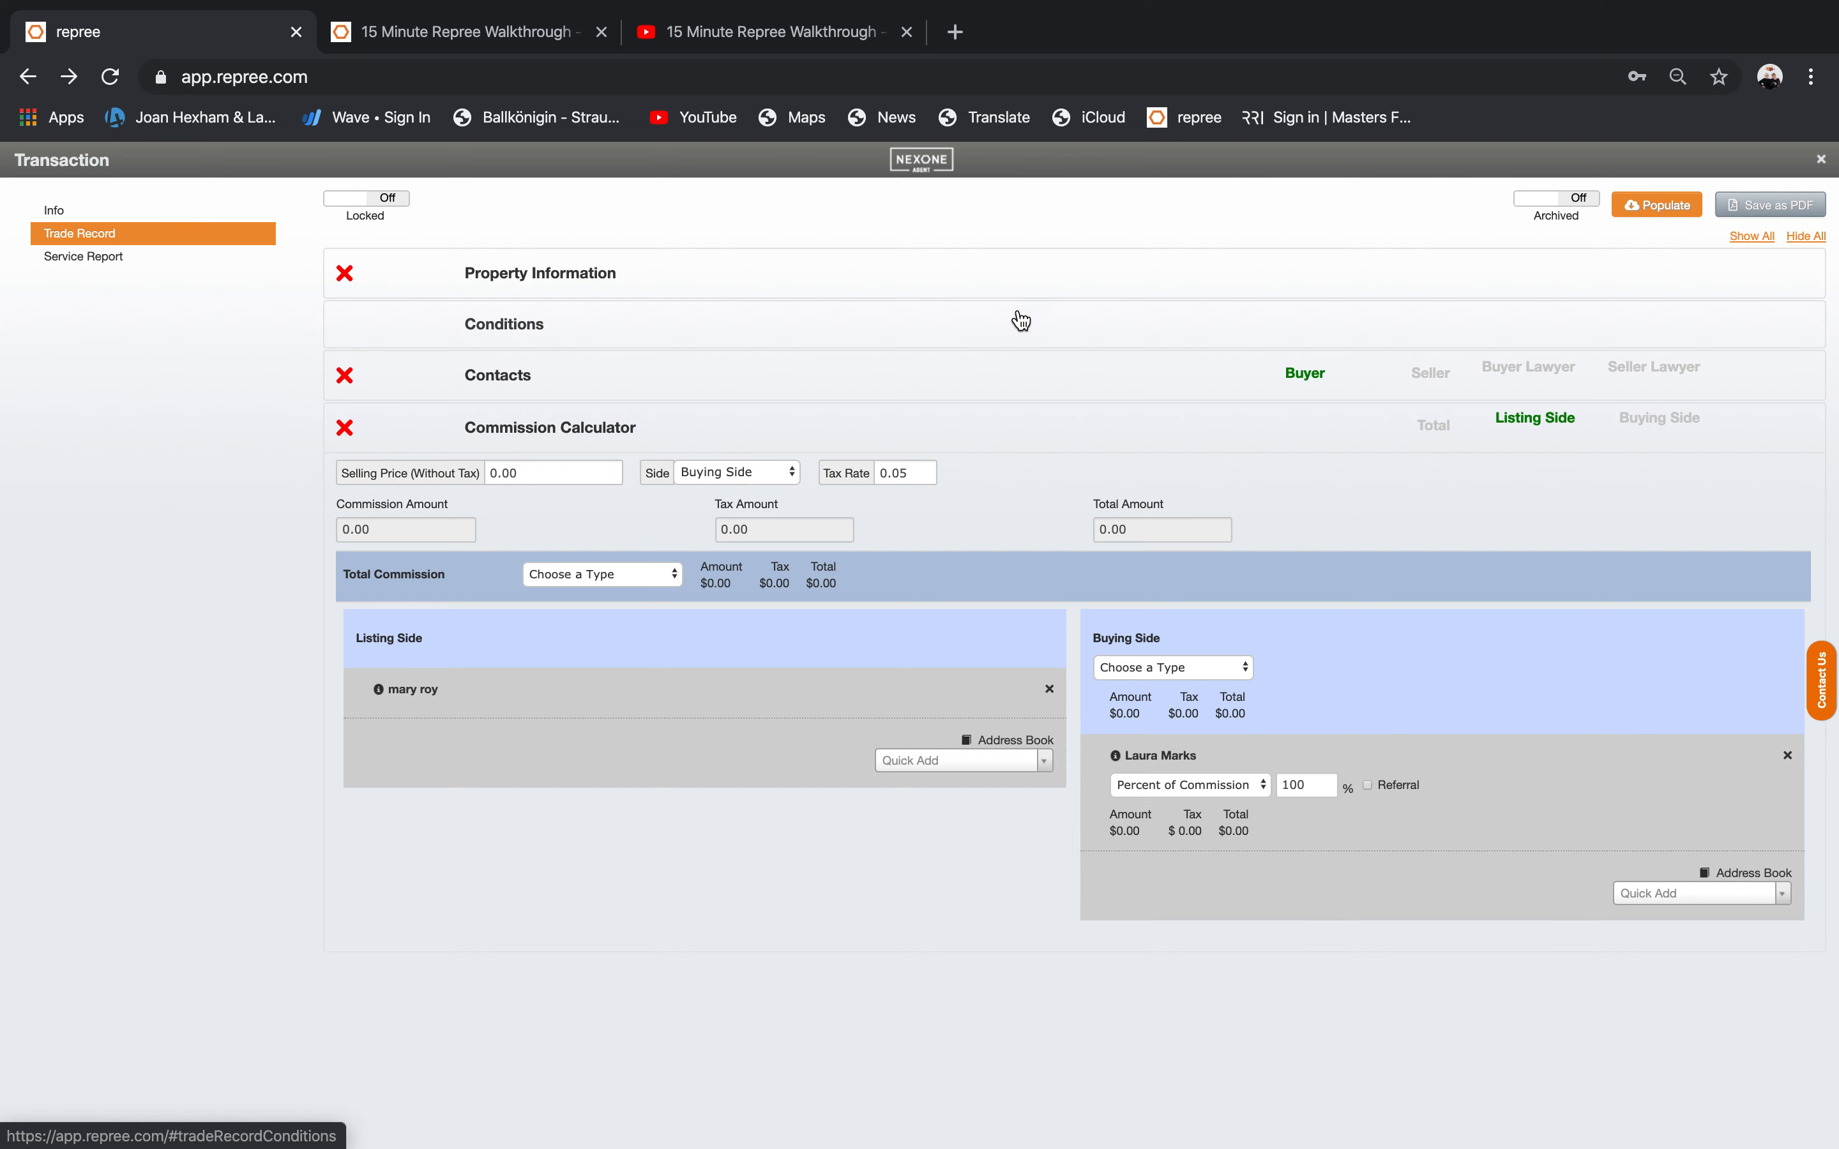
# Skip the property data lookup, save the trade record as a PDF, and close the transaction window.
pyautogui.click(1656, 207)
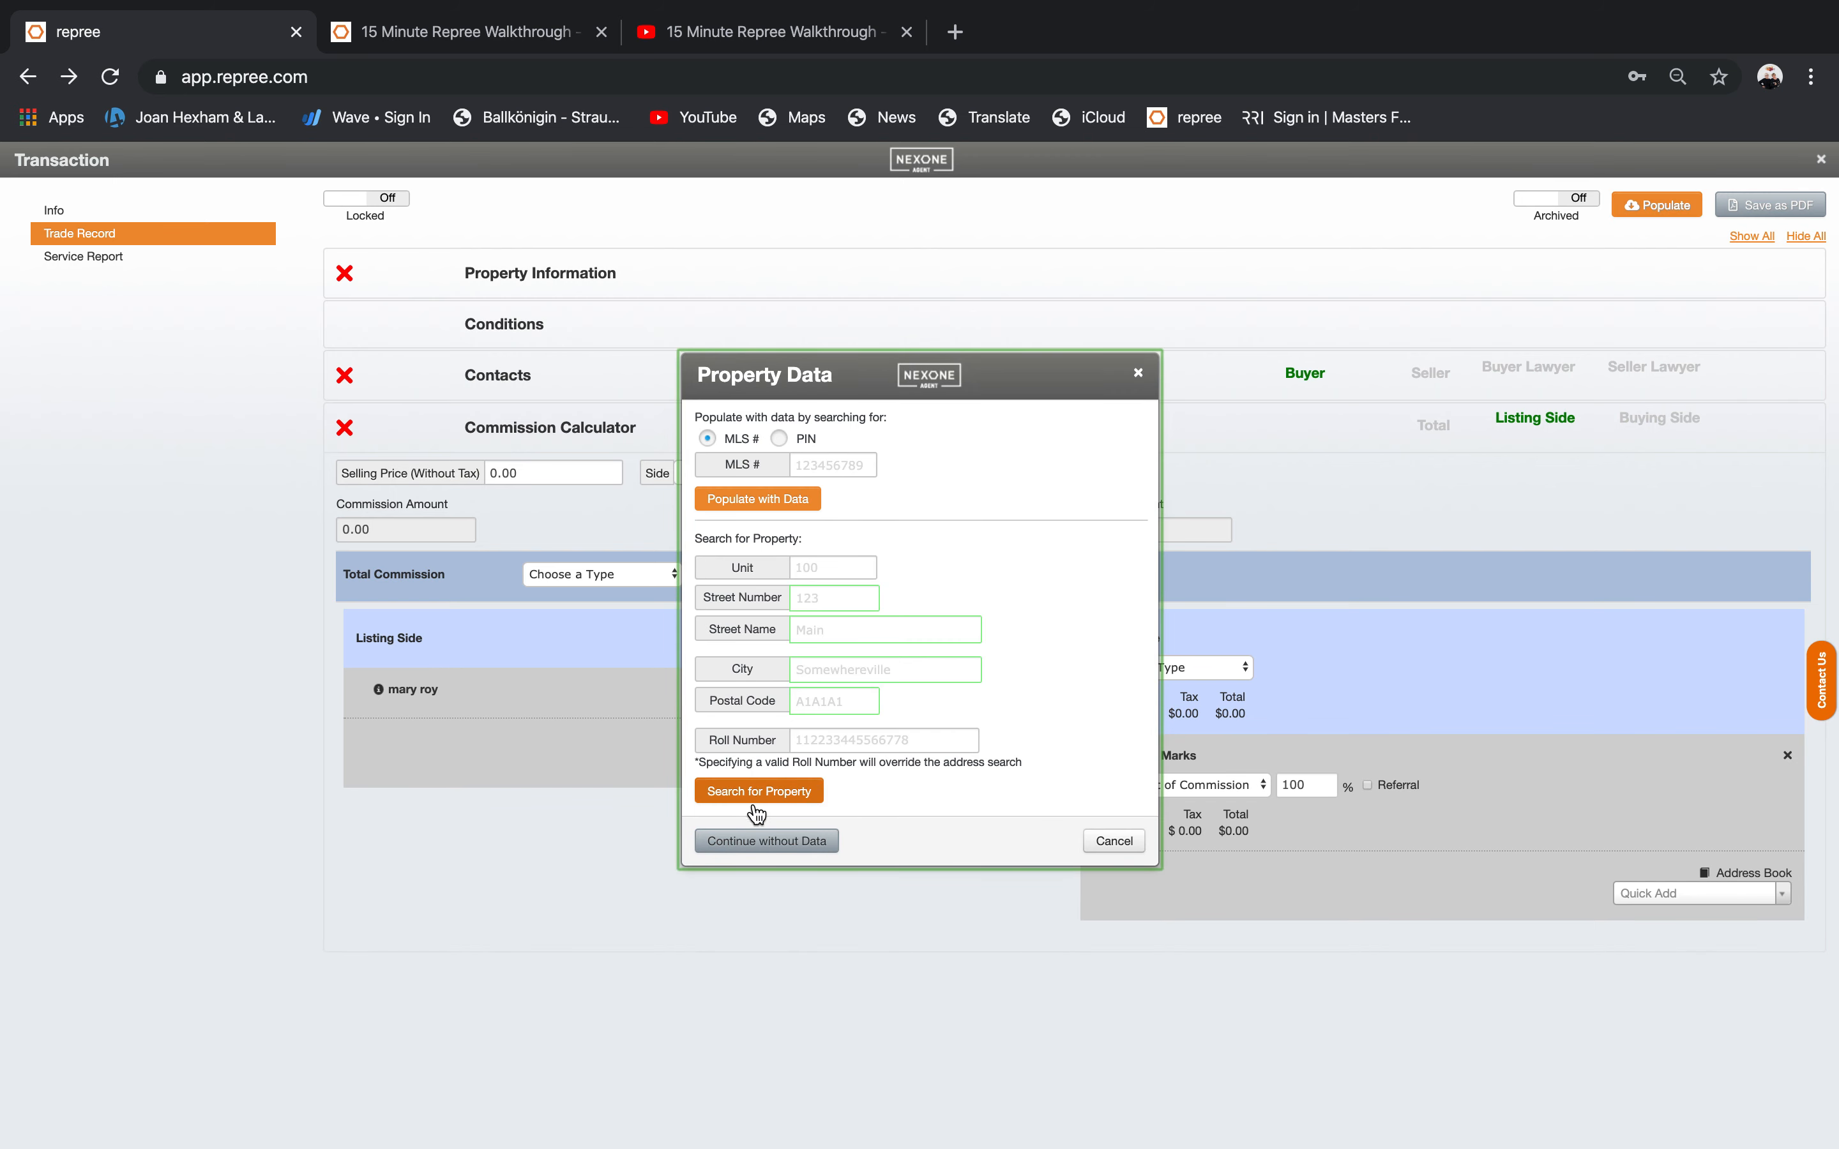
pyautogui.click(755, 841)
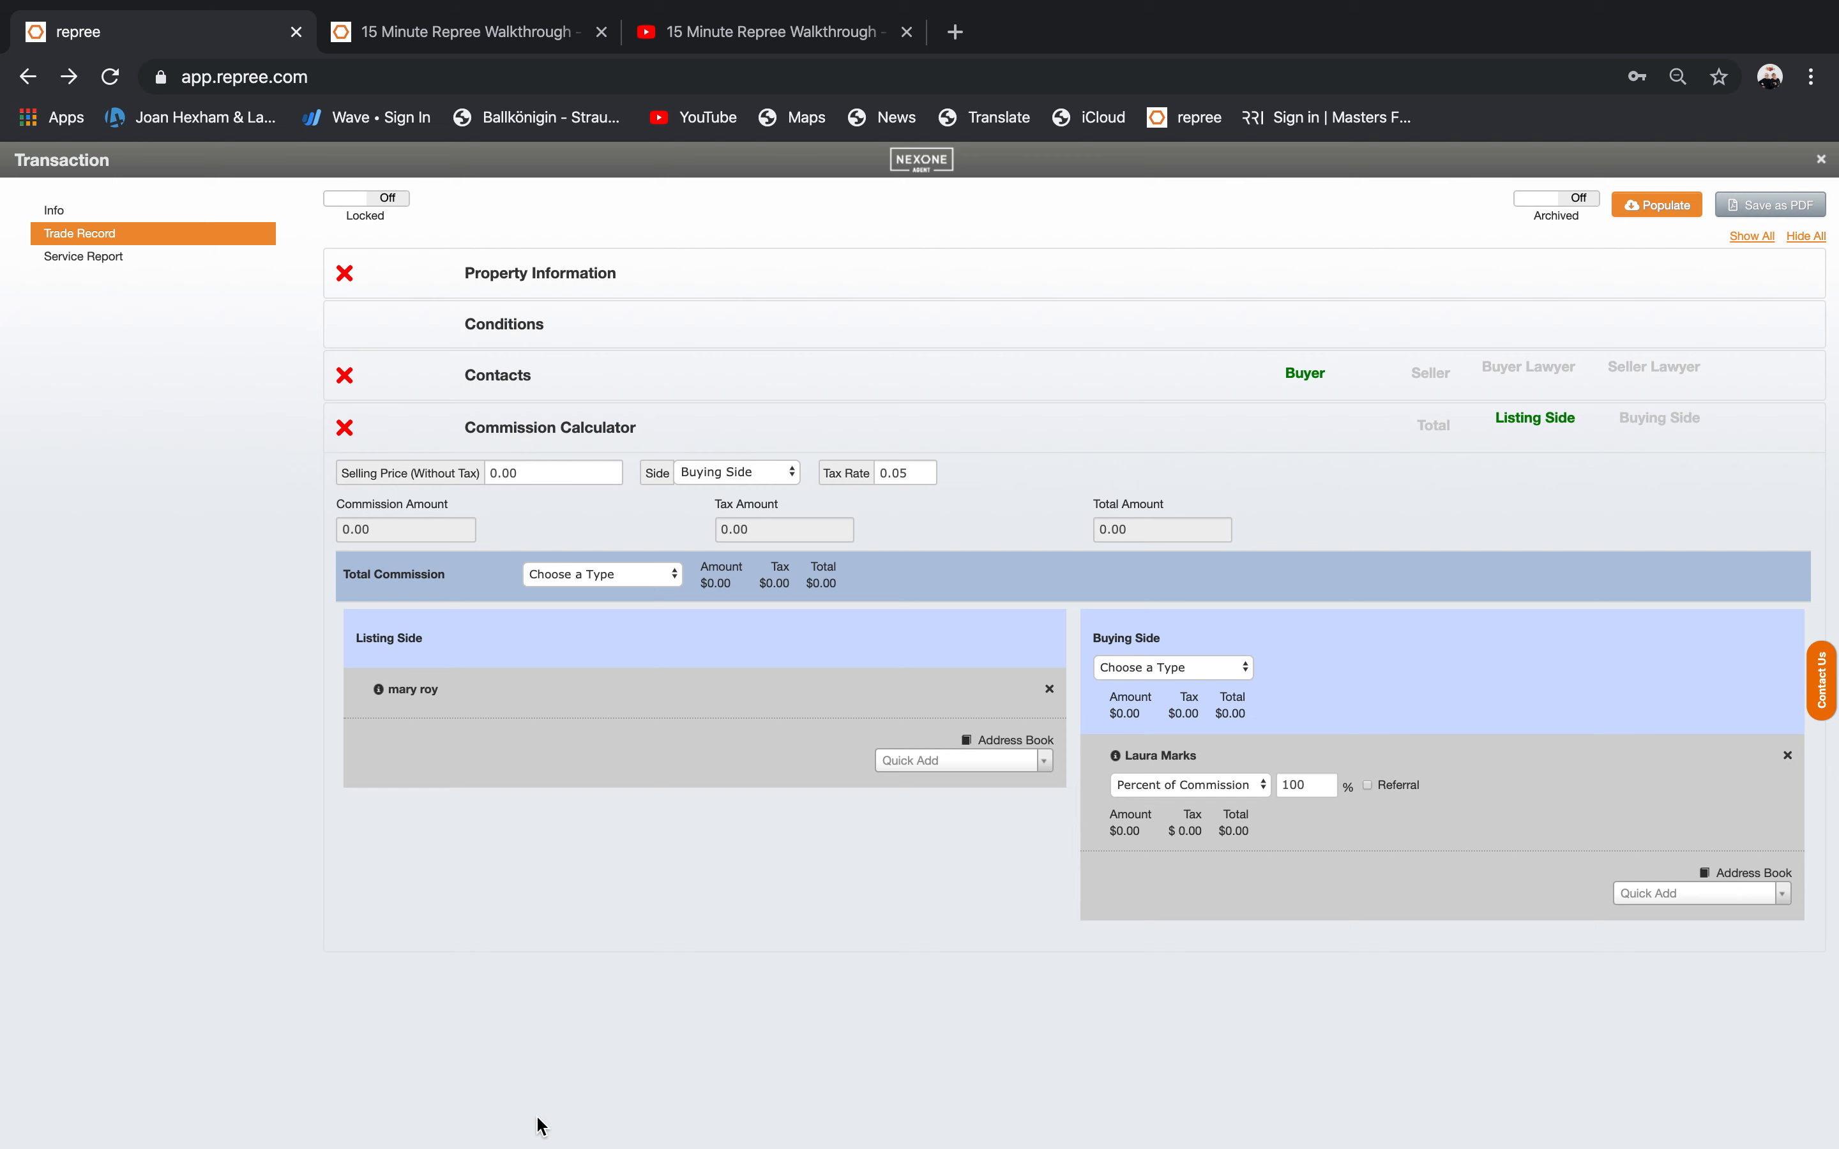
pyautogui.click(530, 277)
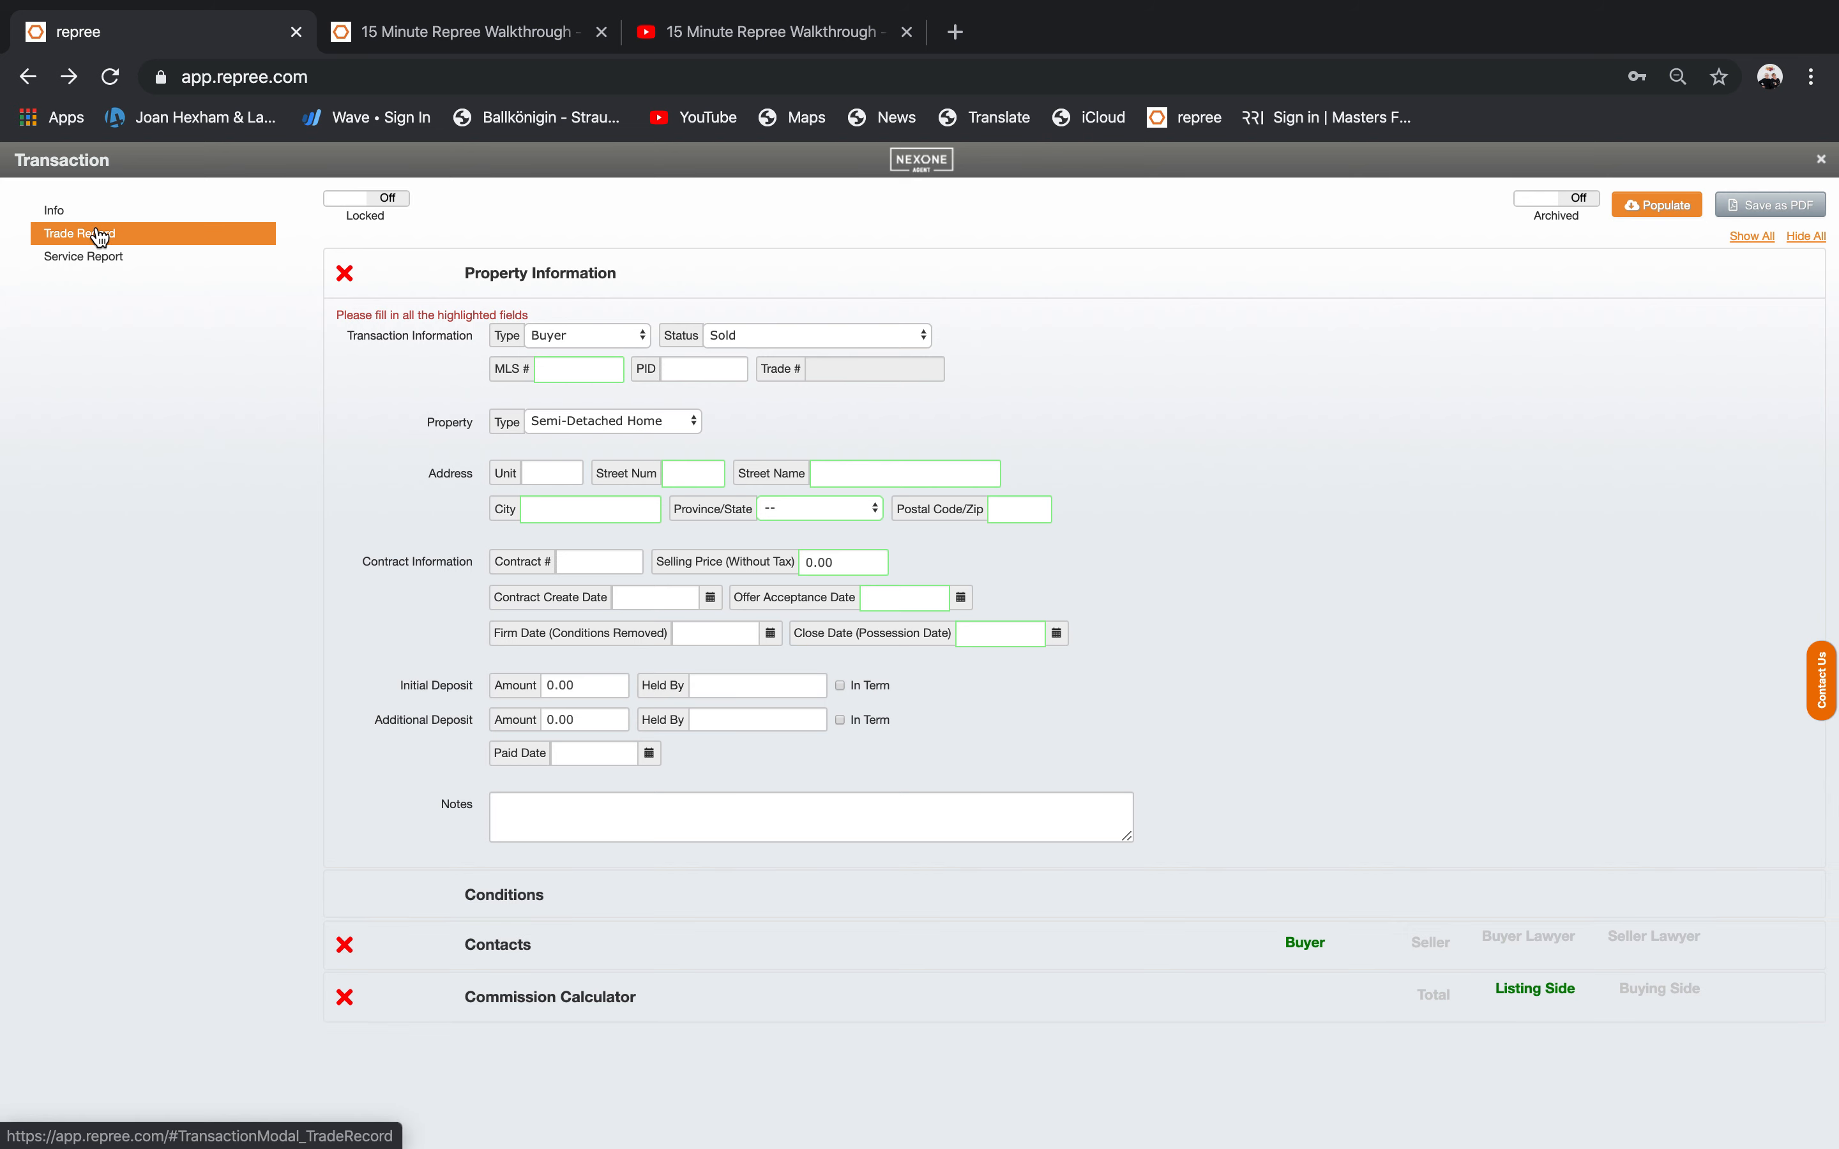
pyautogui.click(1747, 204)
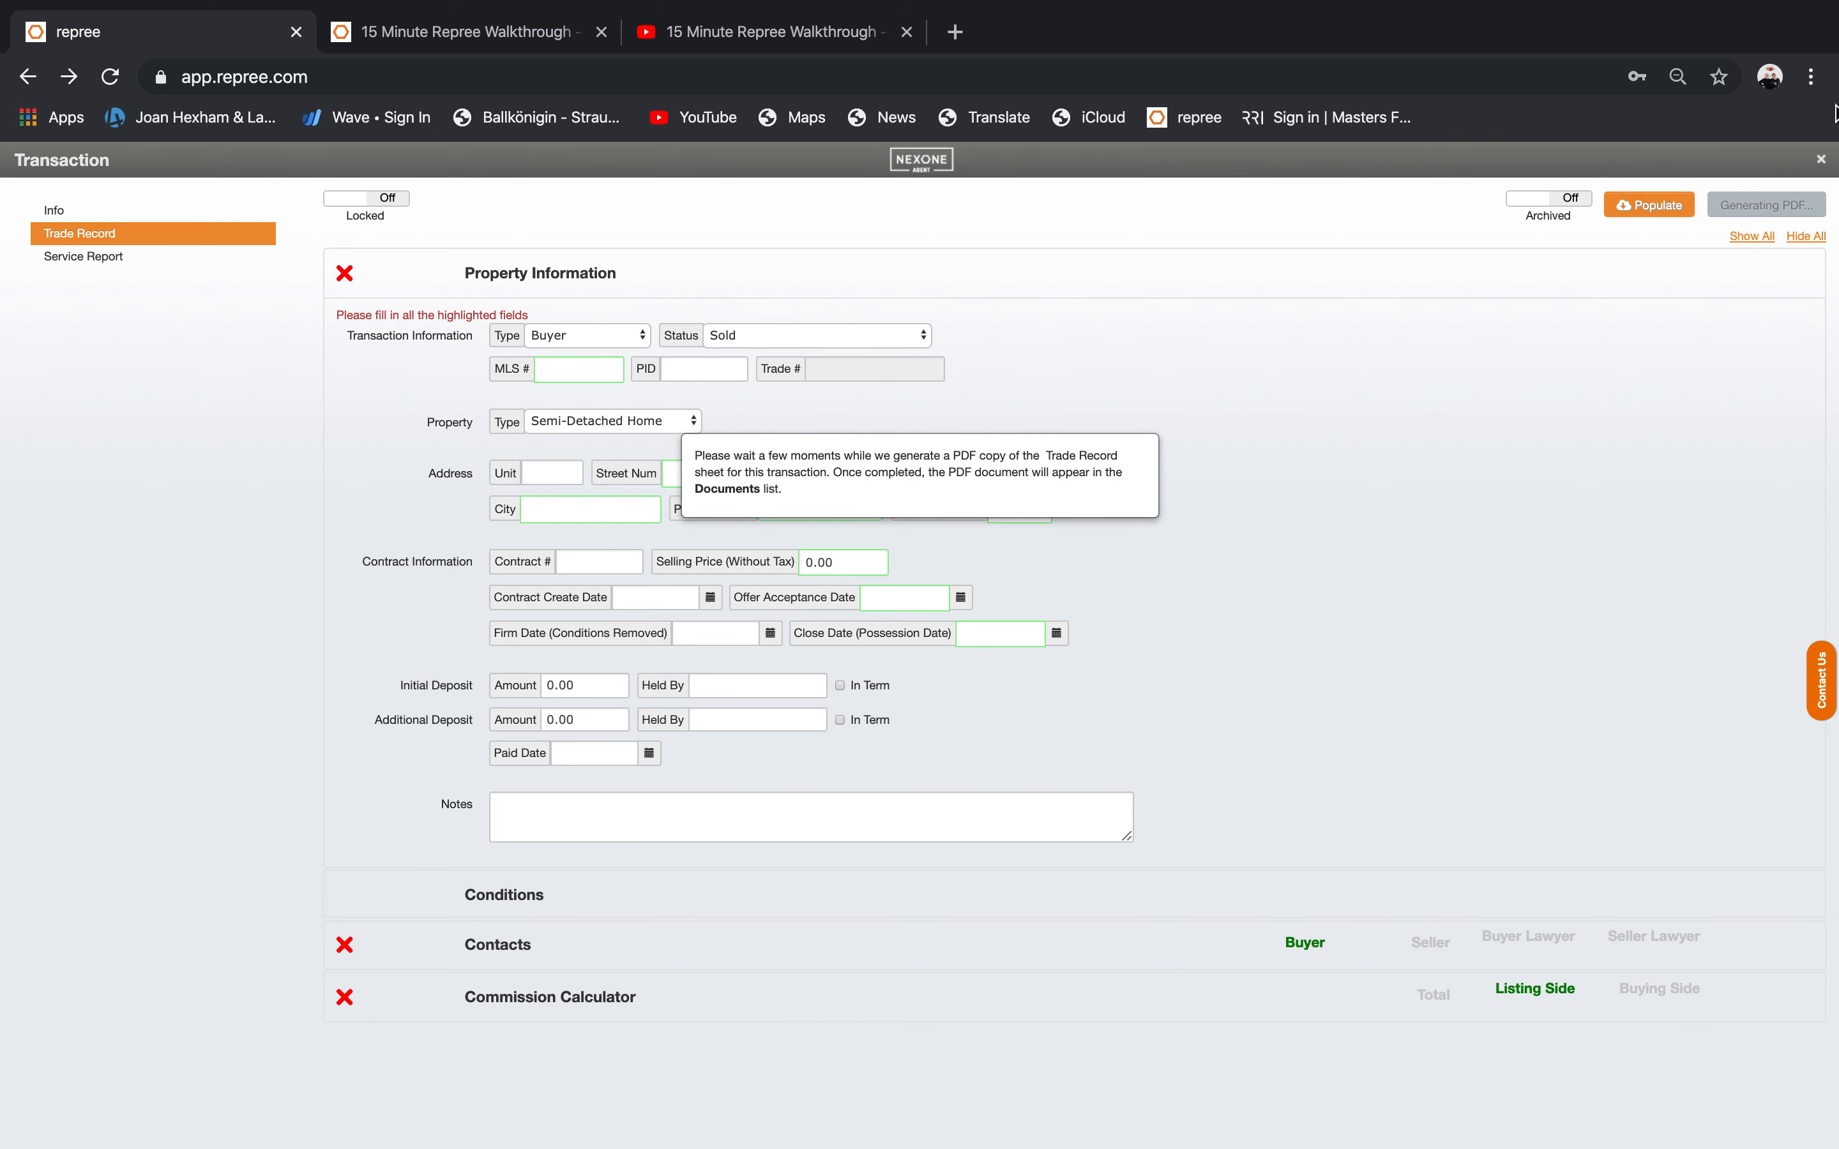
pyautogui.click(1825, 161)
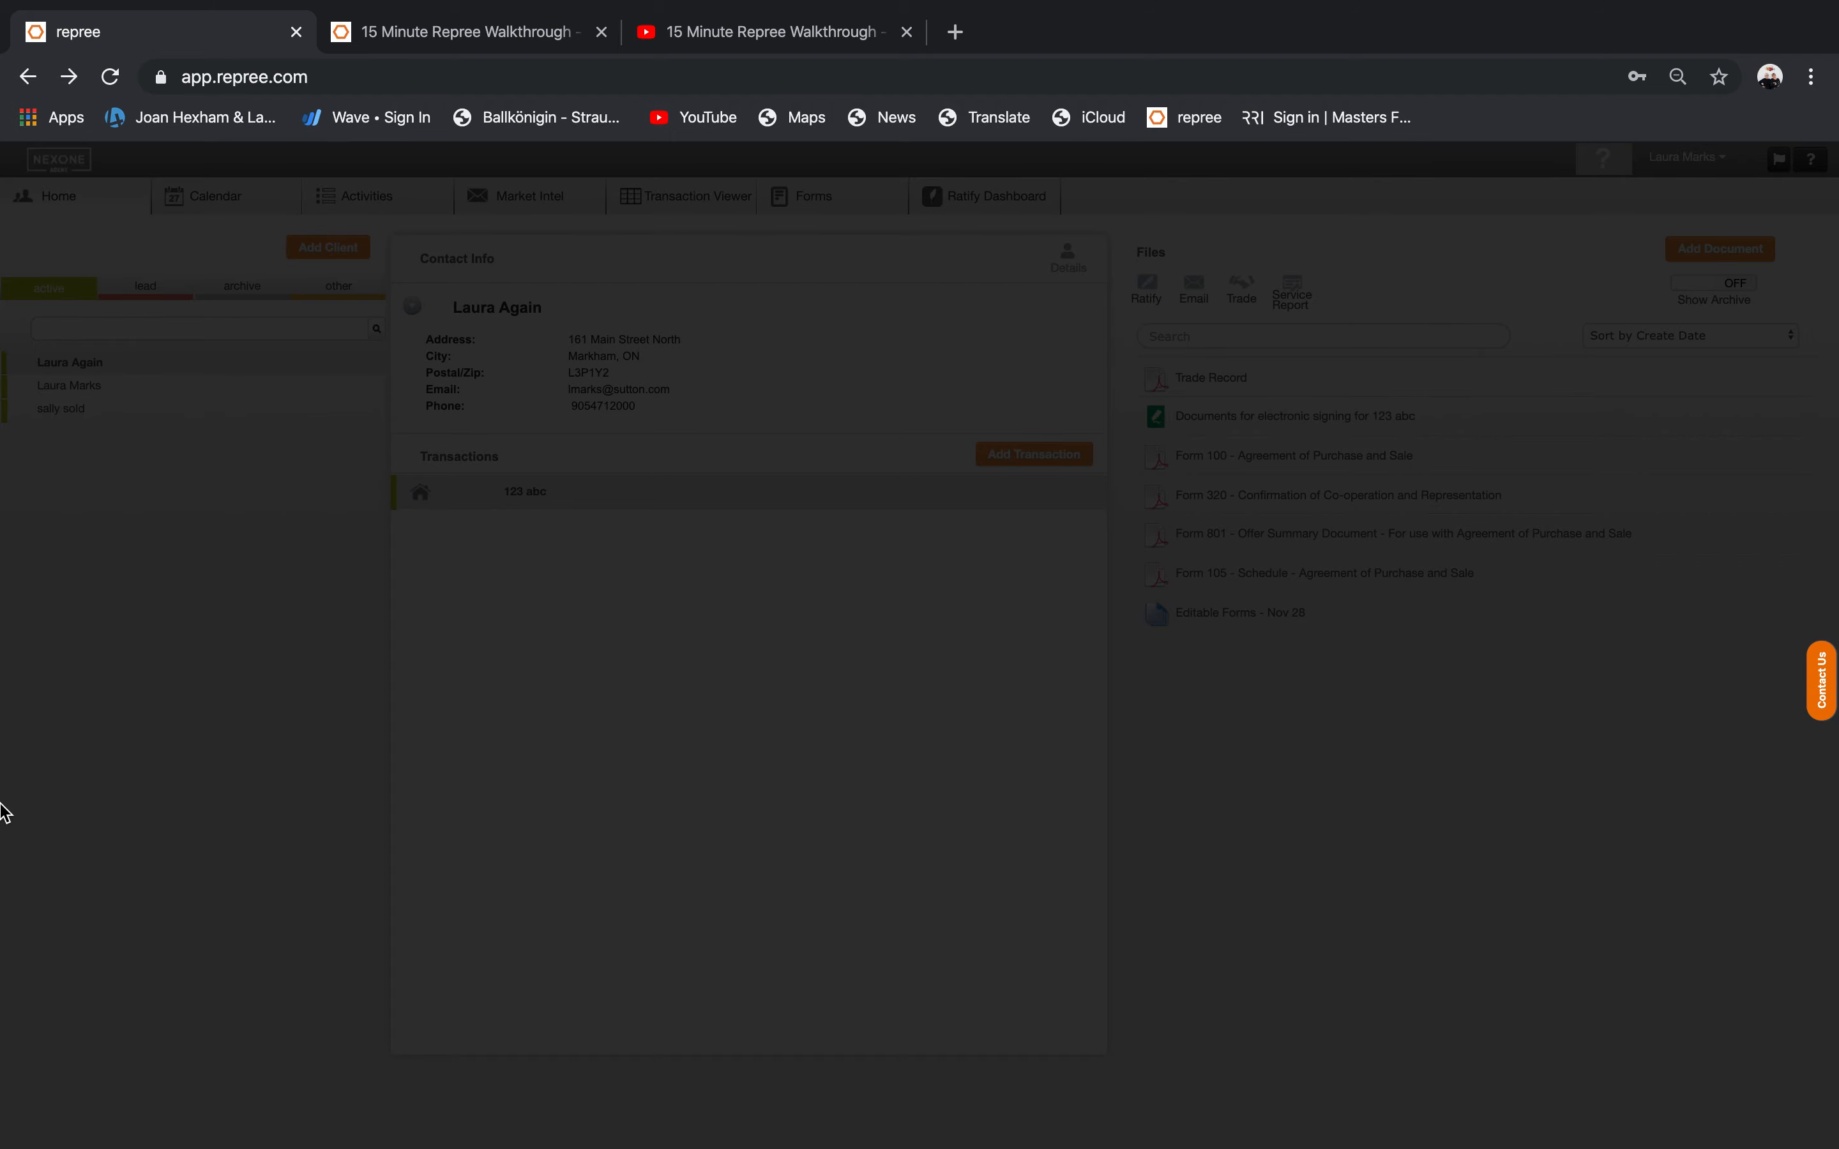
# Dismiss the overlay and open Support from the account menu to reach the NexOne Knowledgebase.
pyautogui.click(113, 567)
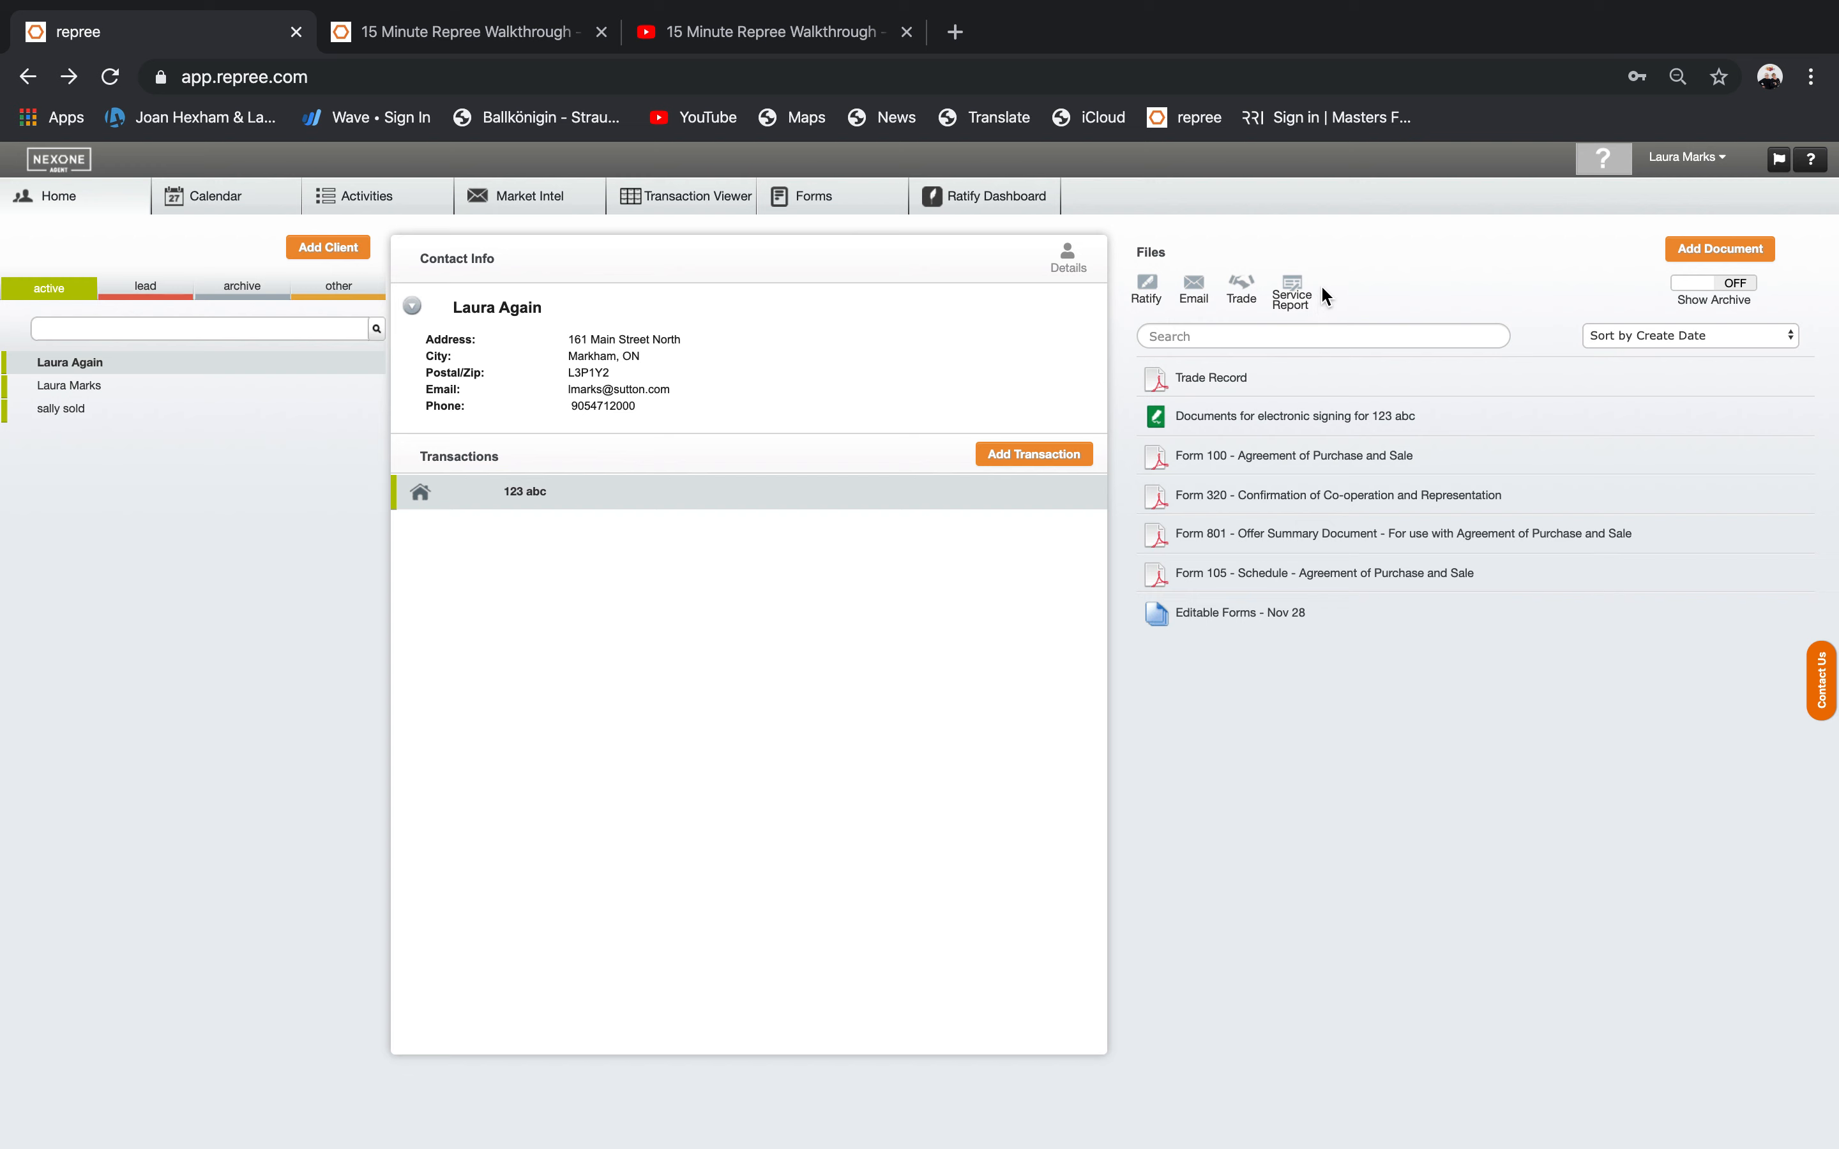
pyautogui.click(1689, 159)
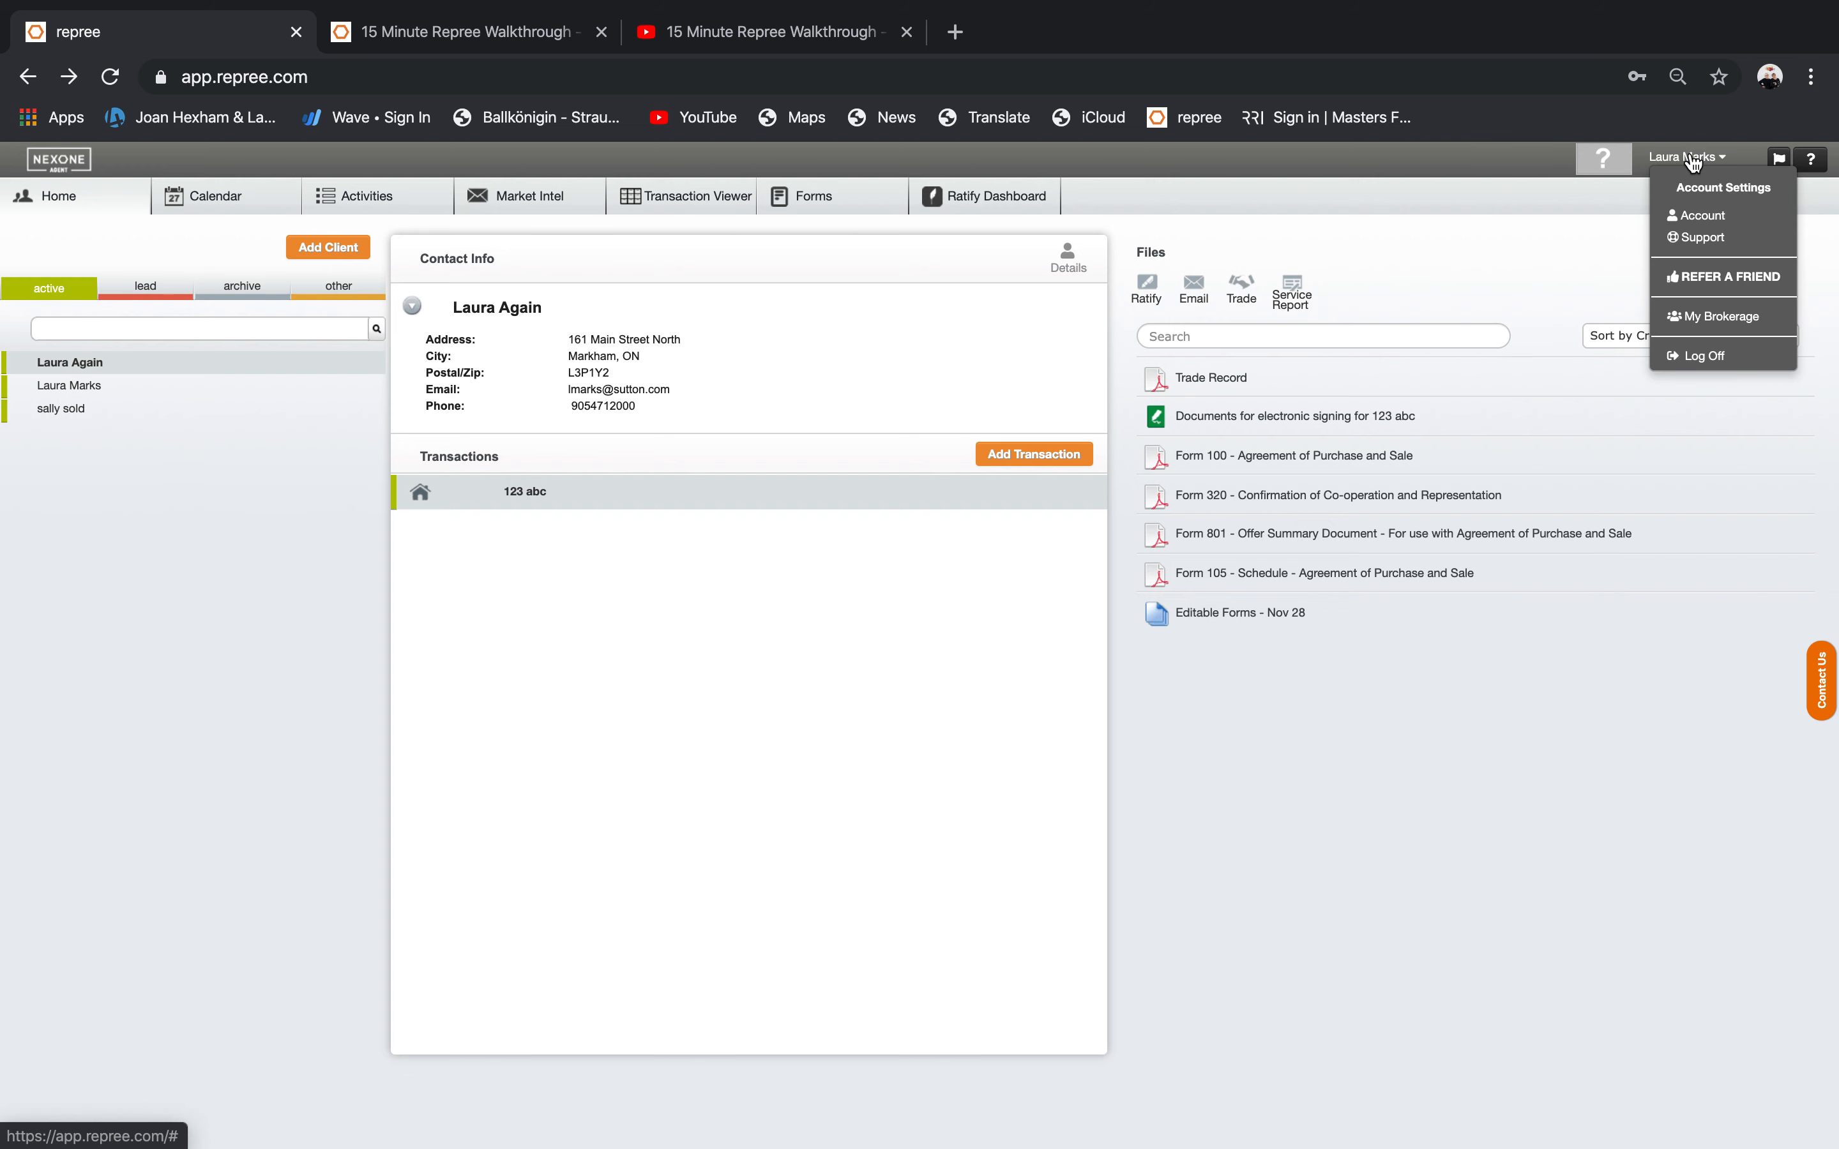
pyautogui.click(1699, 237)
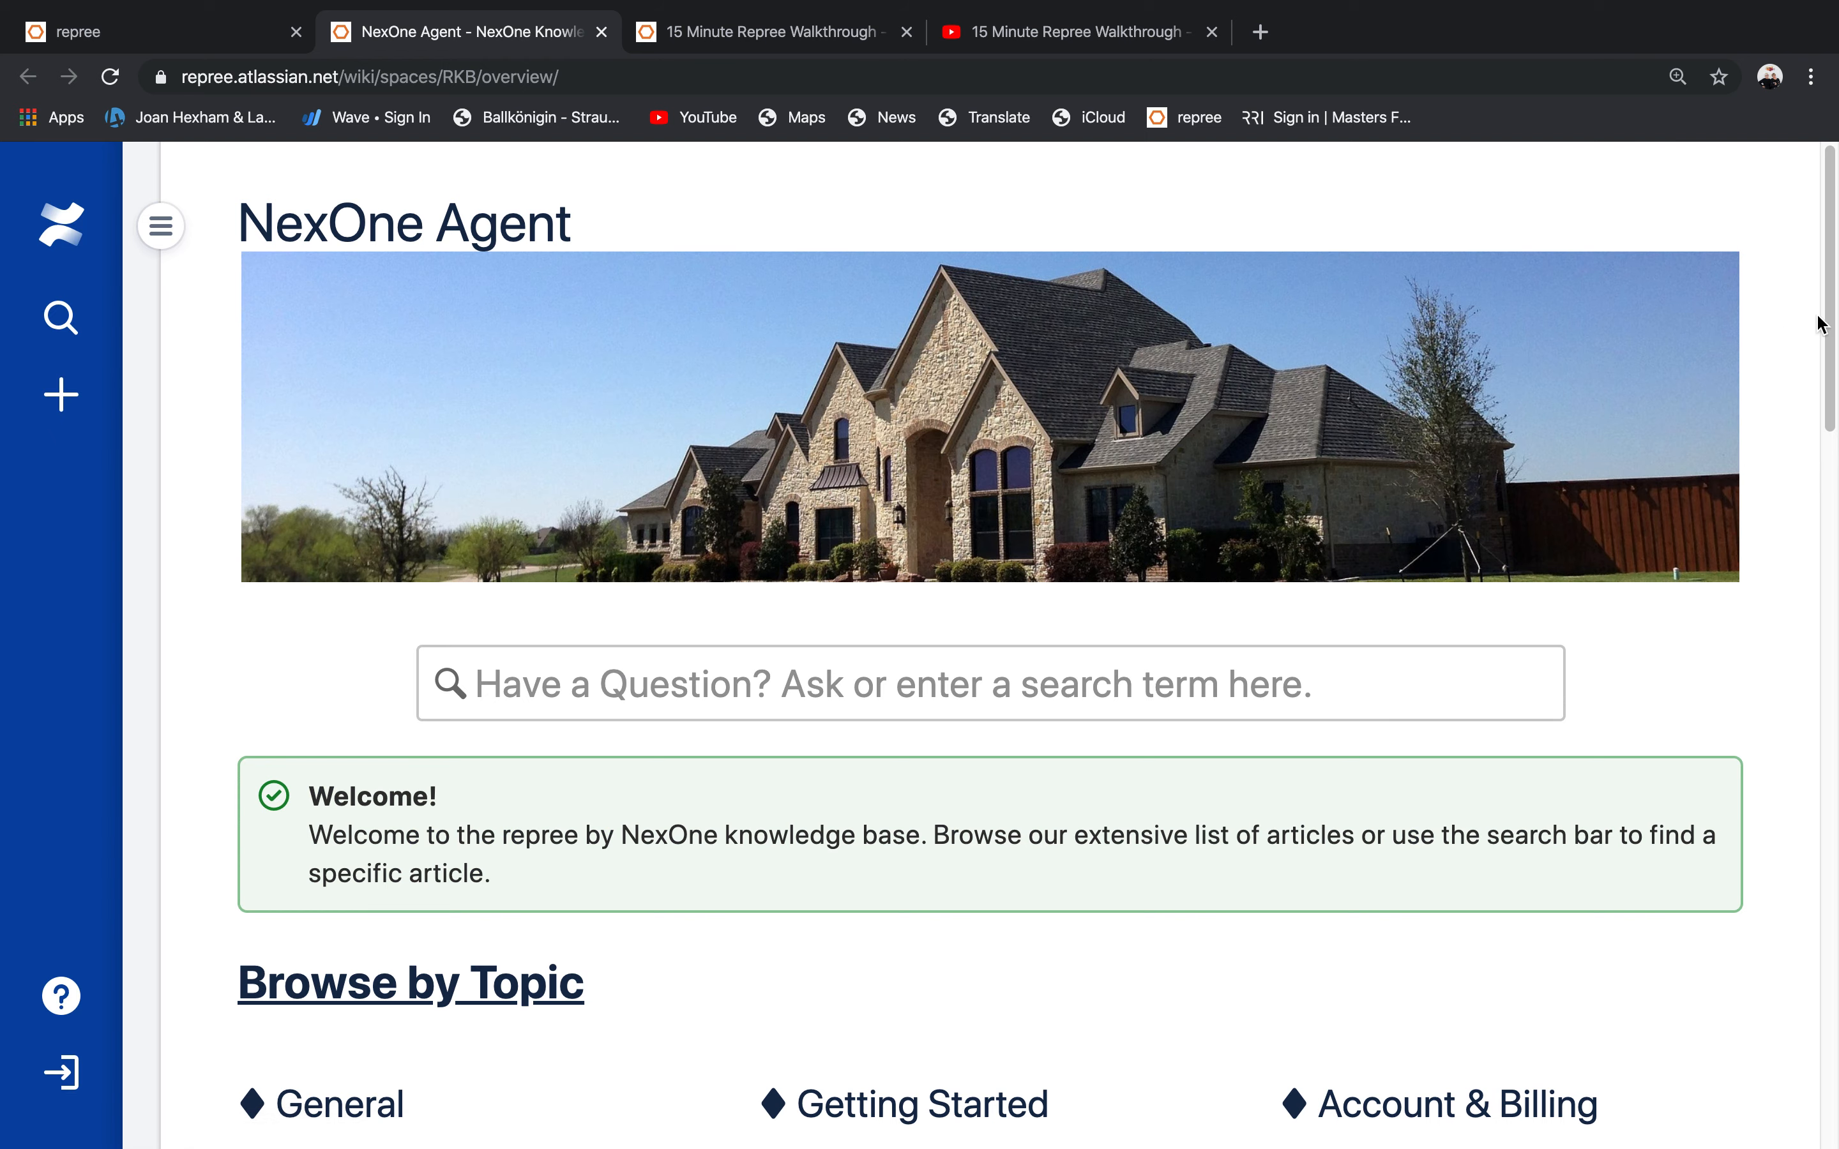
# Scroll through Browse by Topic and open the 'Getting Started as a Brokerage' article.
pyautogui.scroll(-5, 1827, 316)
pyautogui.scroll(-1, 1036, 643)
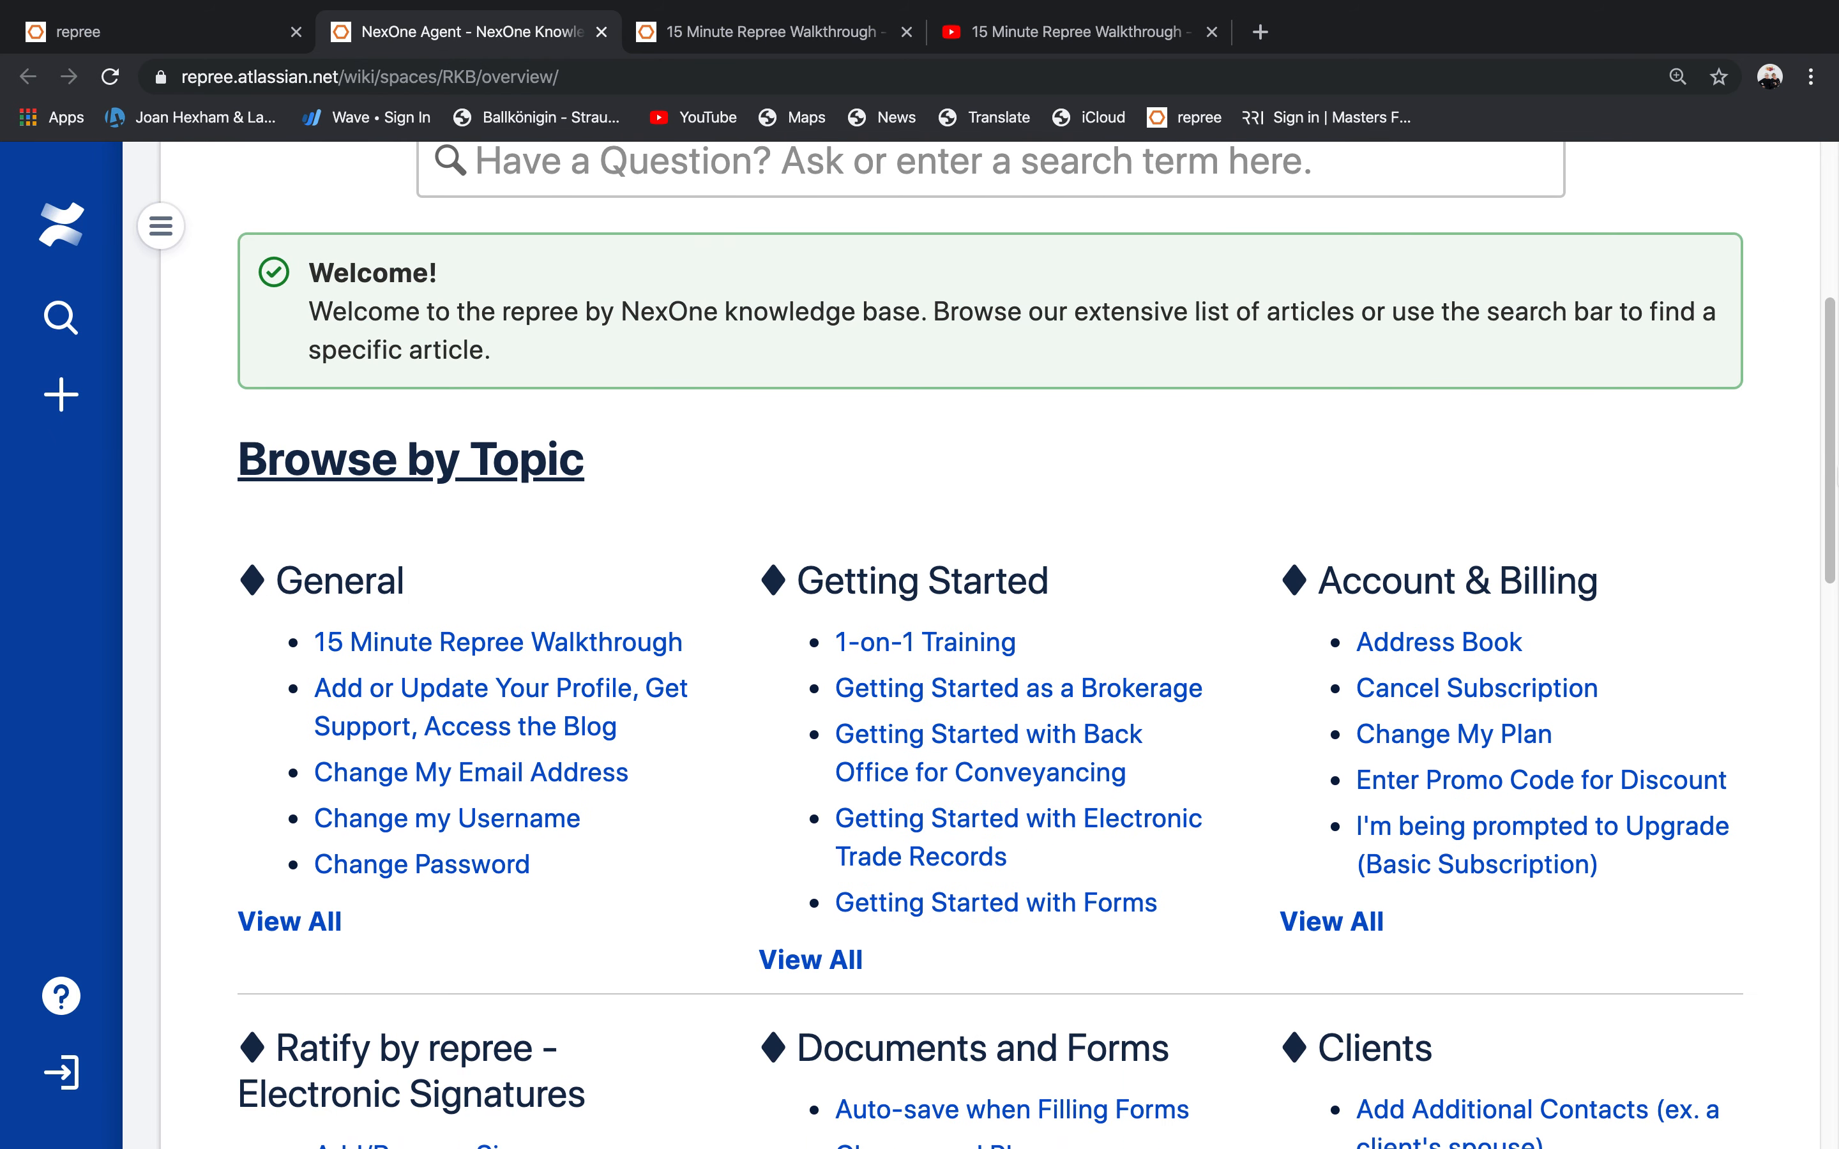
pyautogui.scroll(-1, 1036, 646)
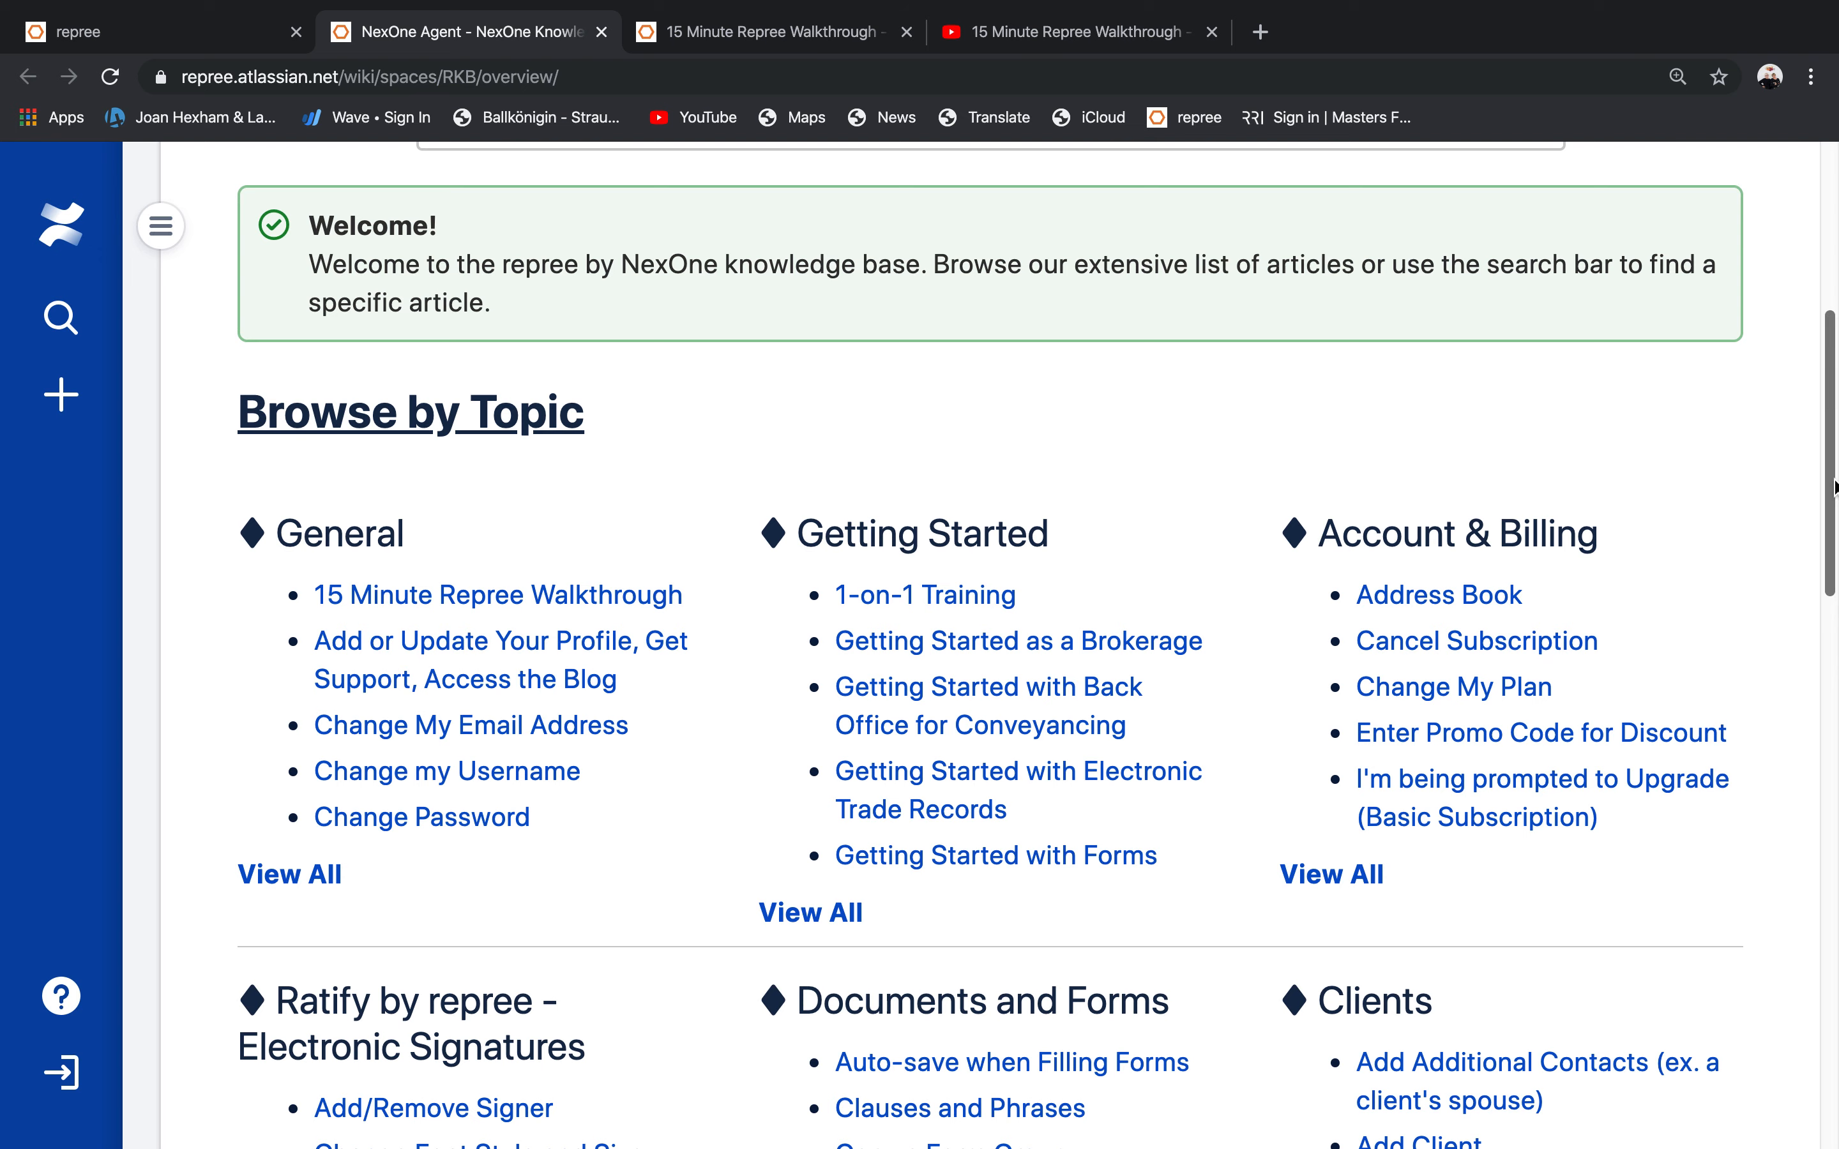
pyautogui.moveTo(1833, 486); pyautogui.dragTo(1826, 624)
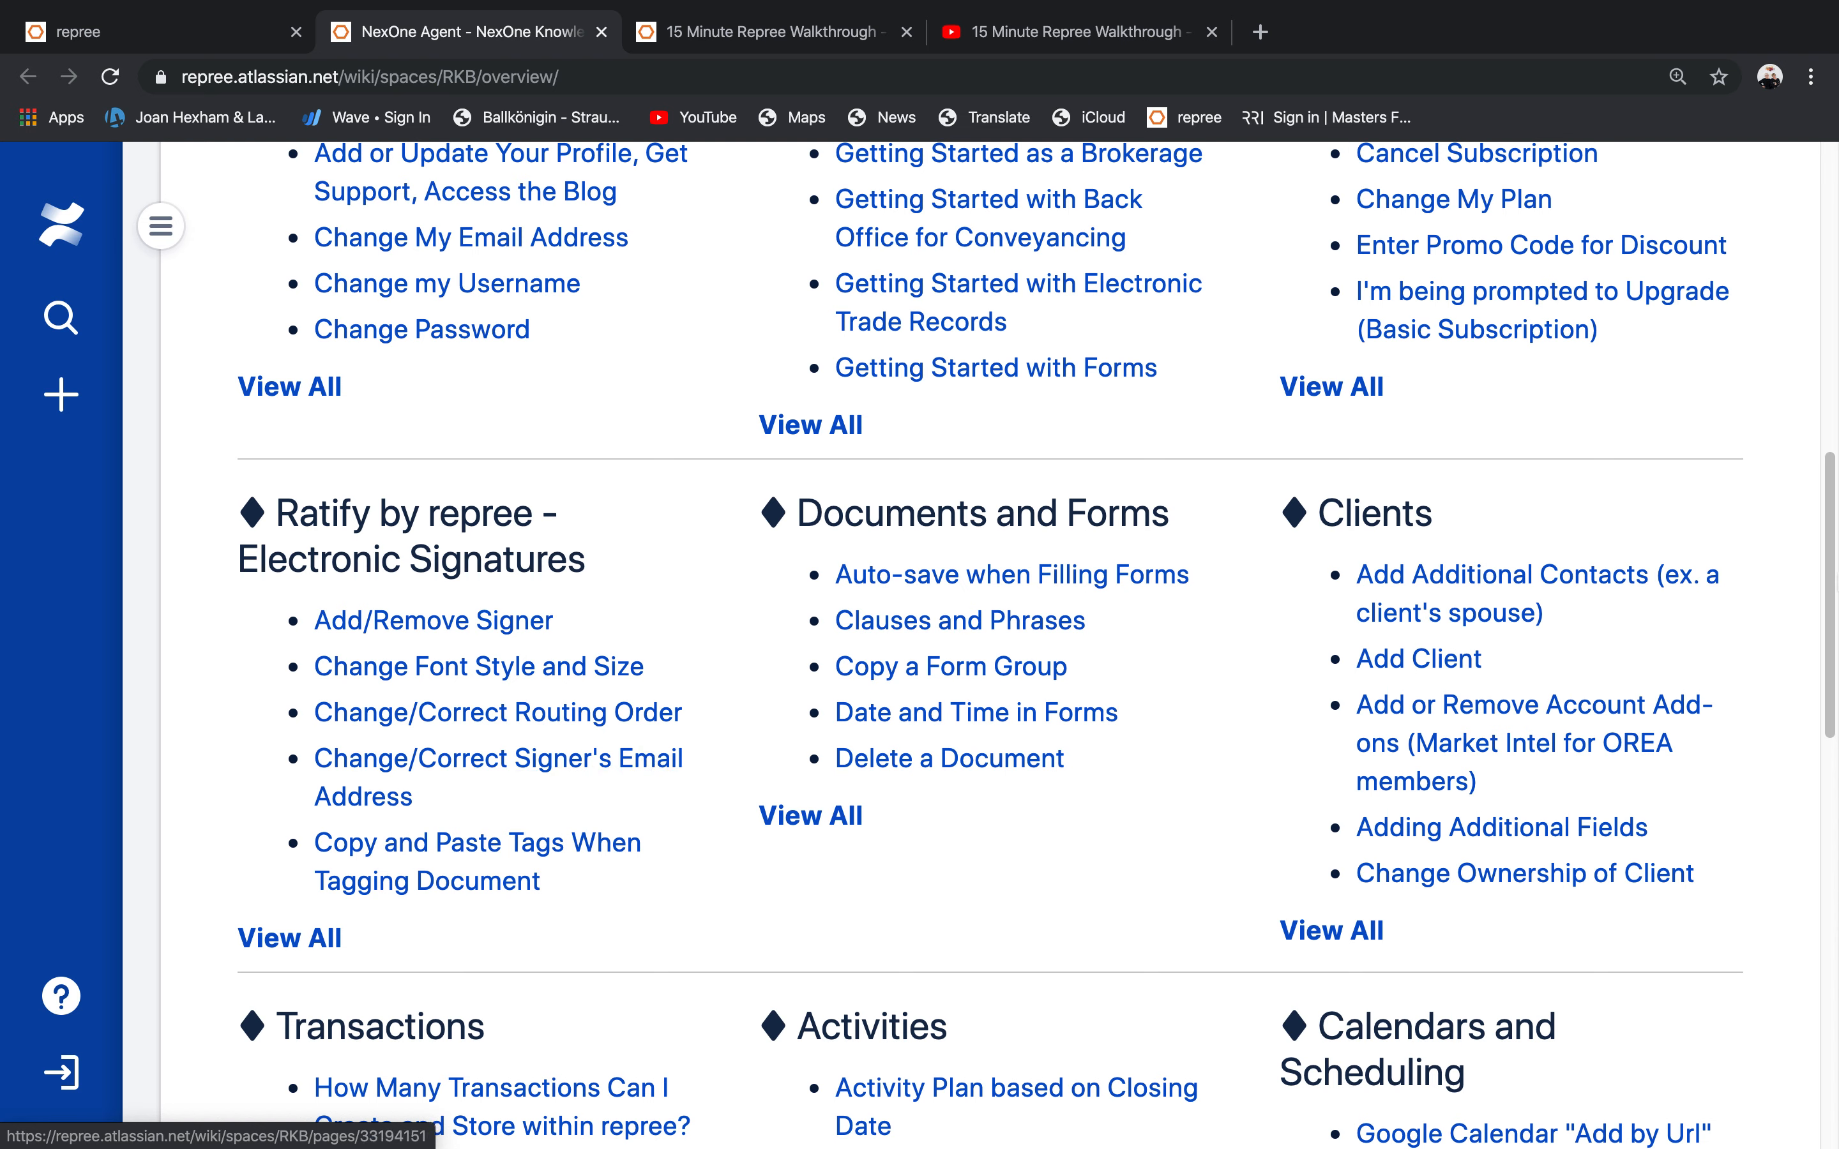
pyautogui.moveTo(1830, 586); pyautogui.dragTo(1816, 466)
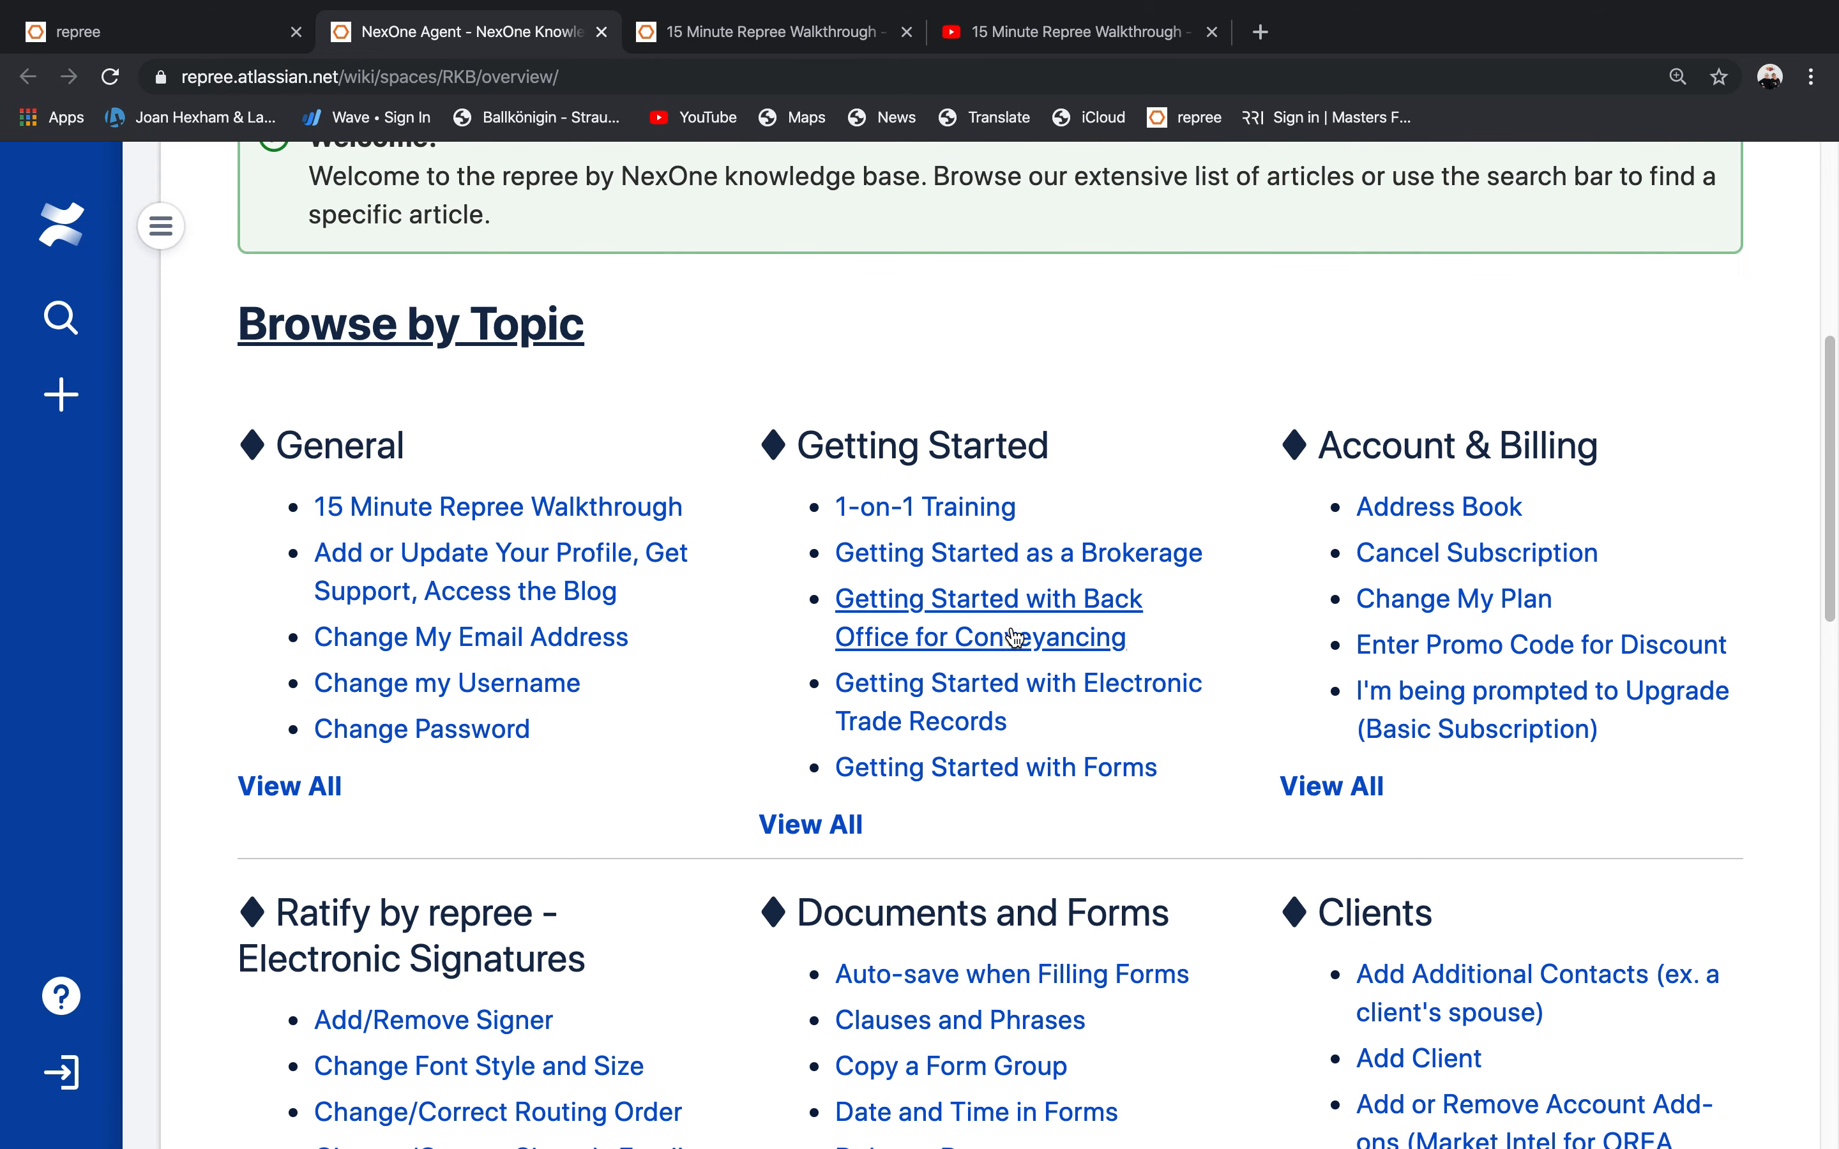
pyautogui.click(974, 562)
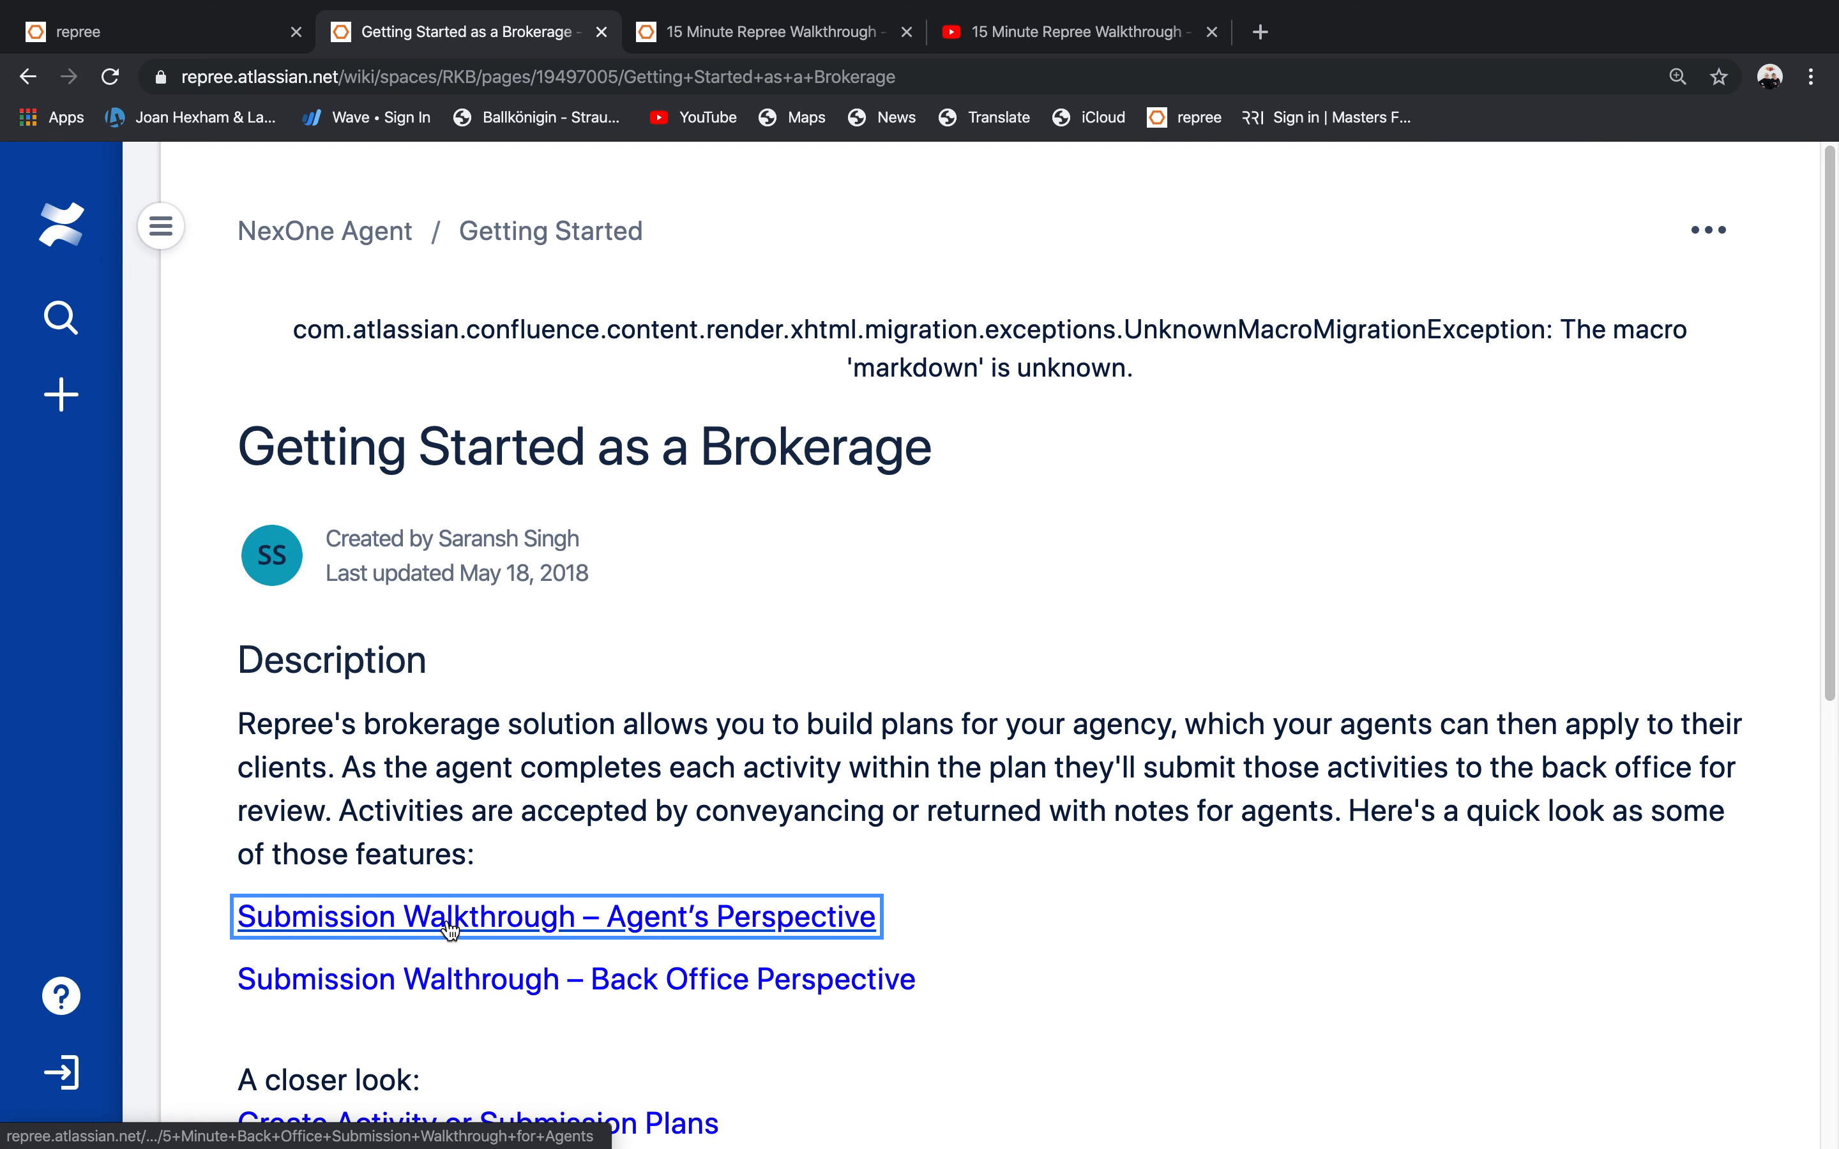
# Open the Submission Walkthrough – Agent's Perspective video, add it to Watch later, and open its youtu.be link.
pyautogui.click(450, 923)
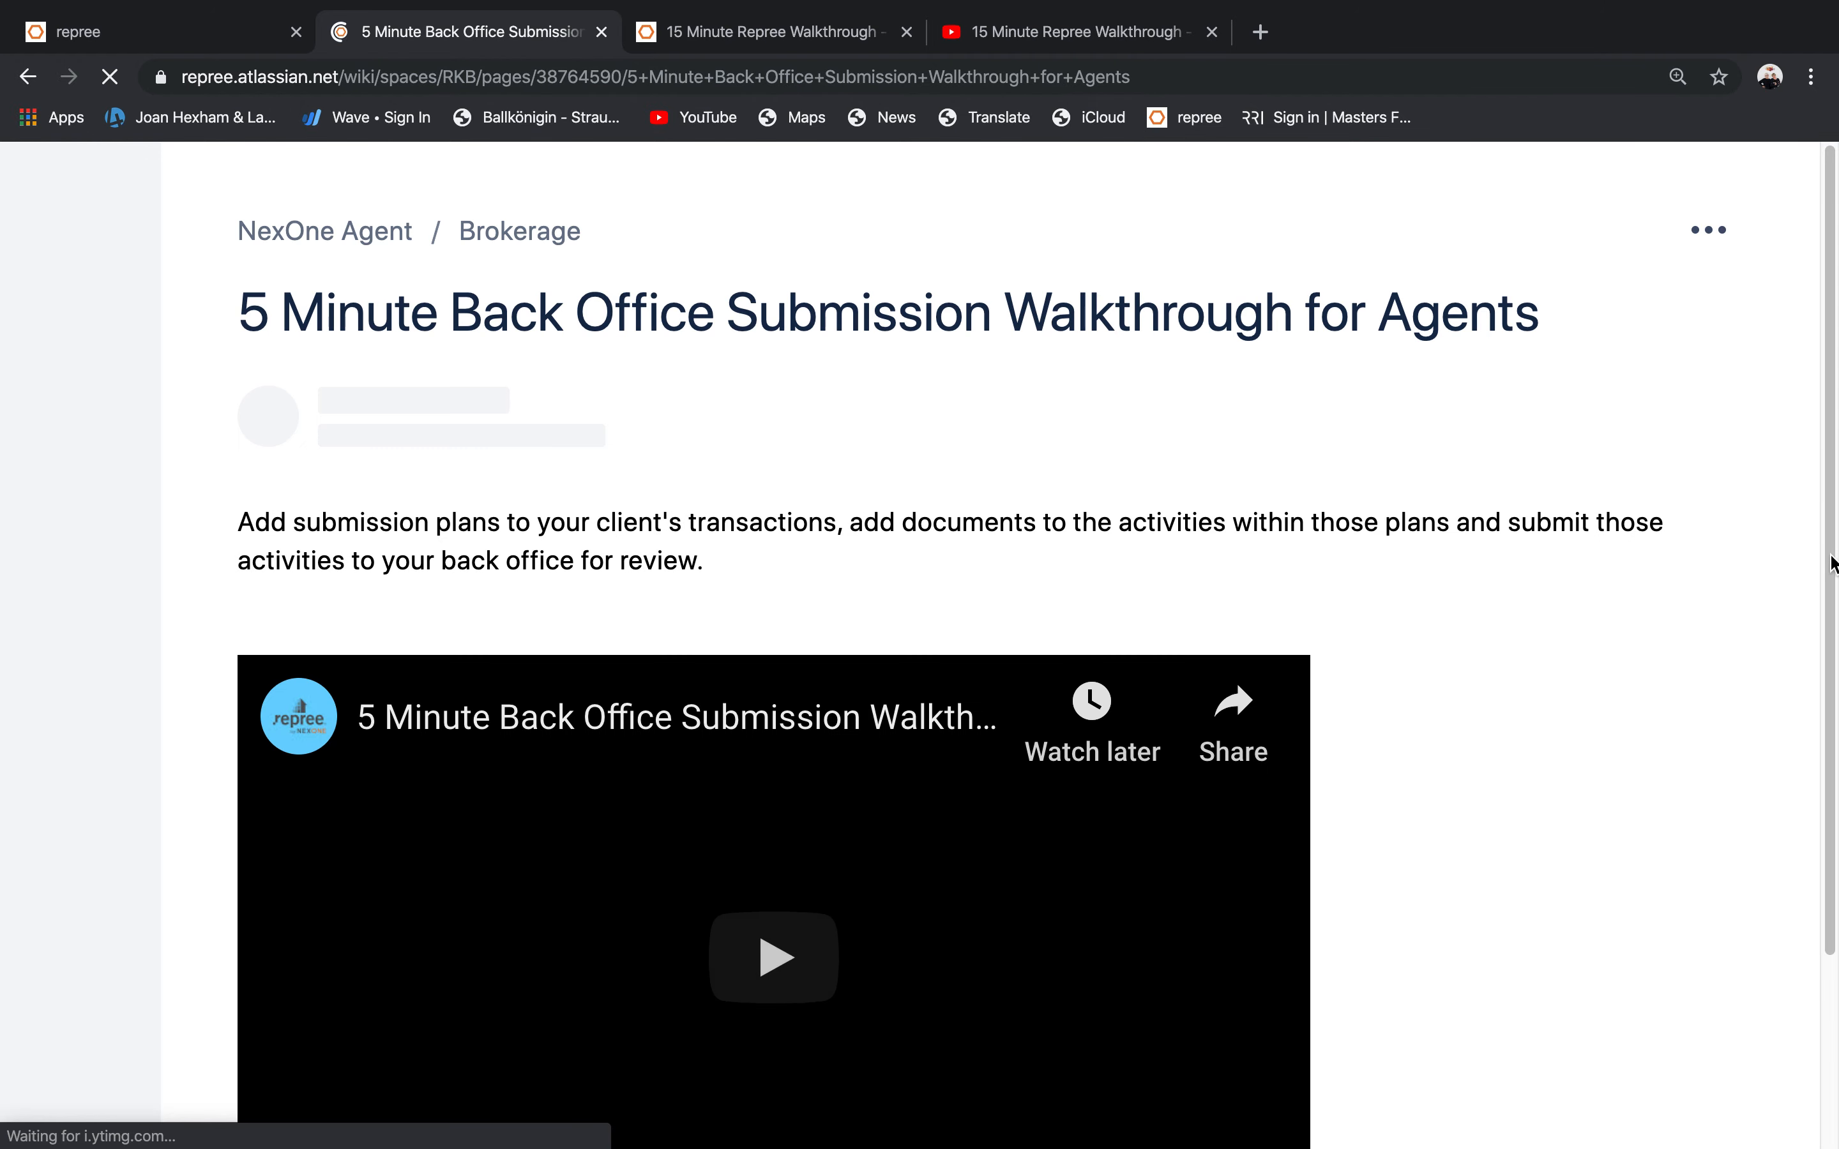
pyautogui.click(1083, 516)
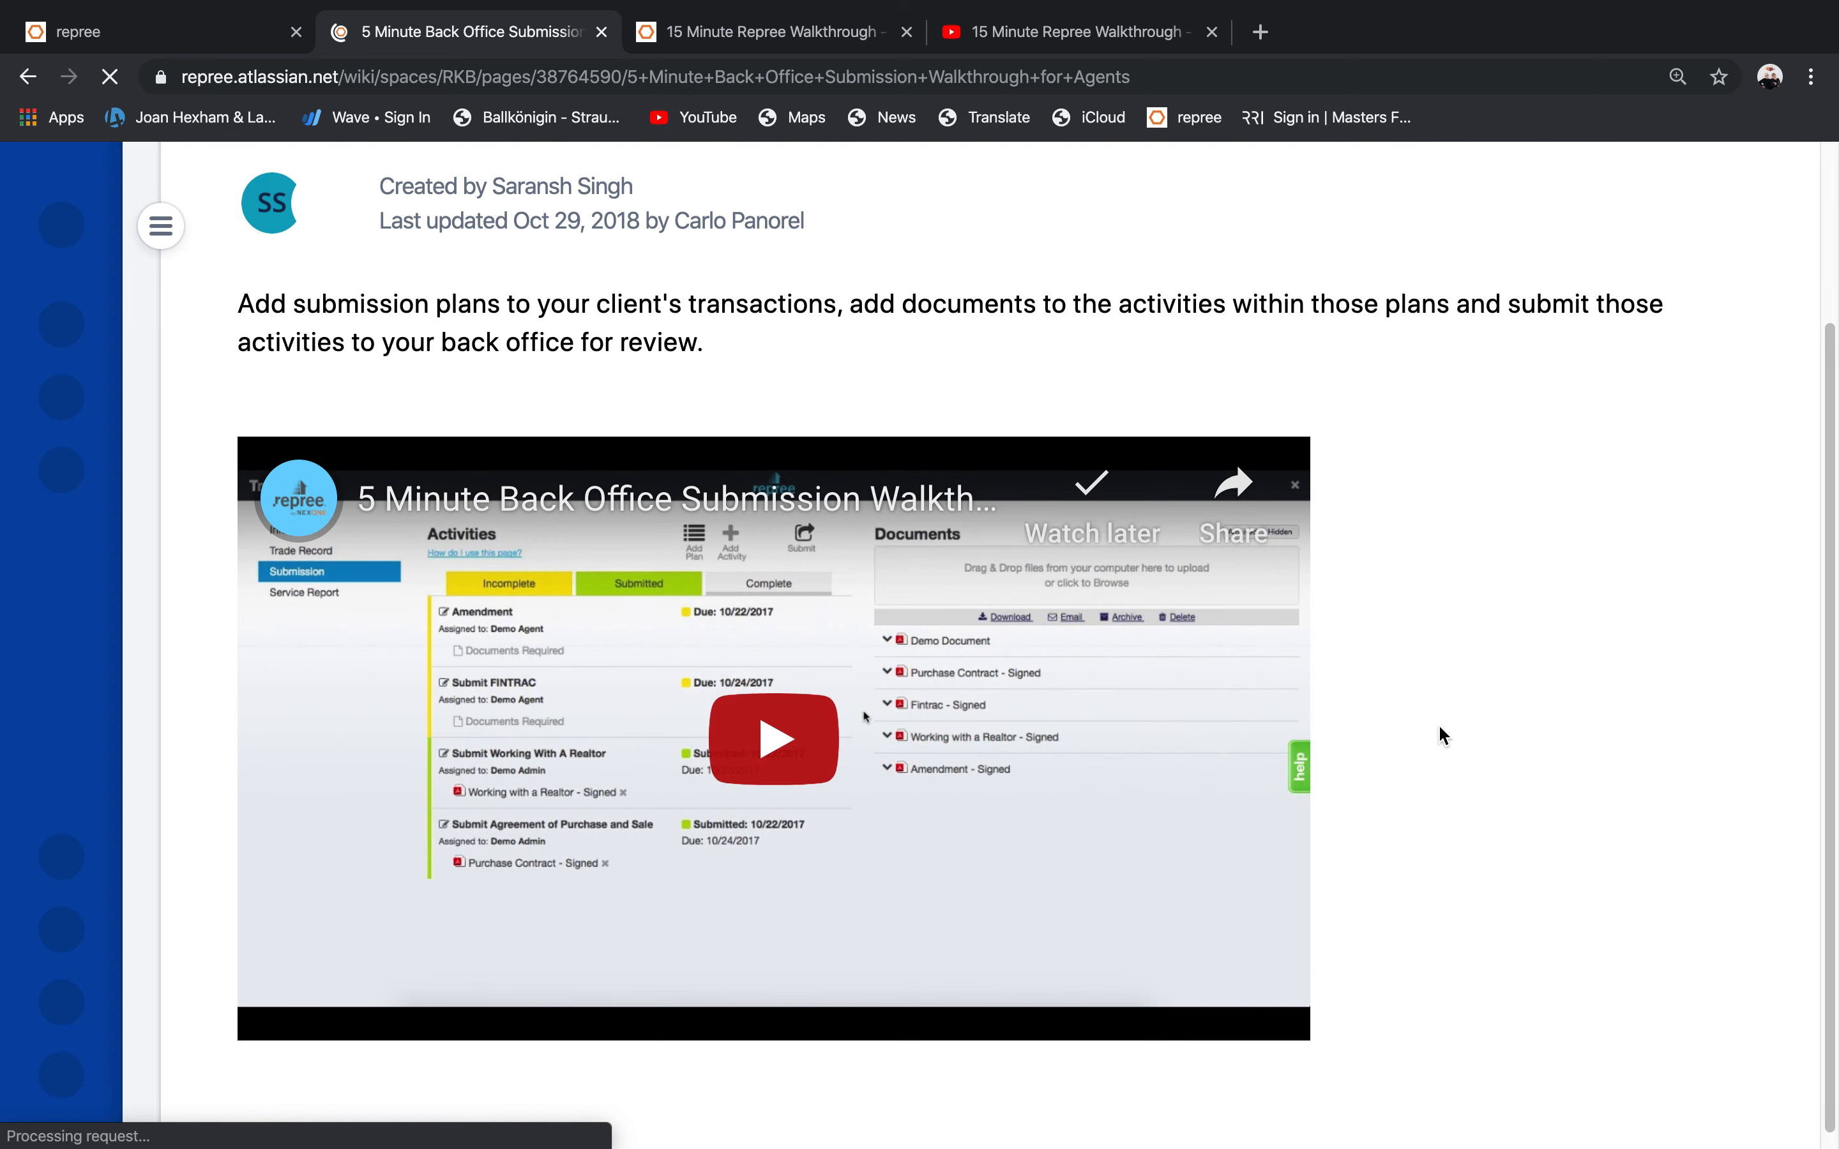
pyautogui.click(1227, 502)
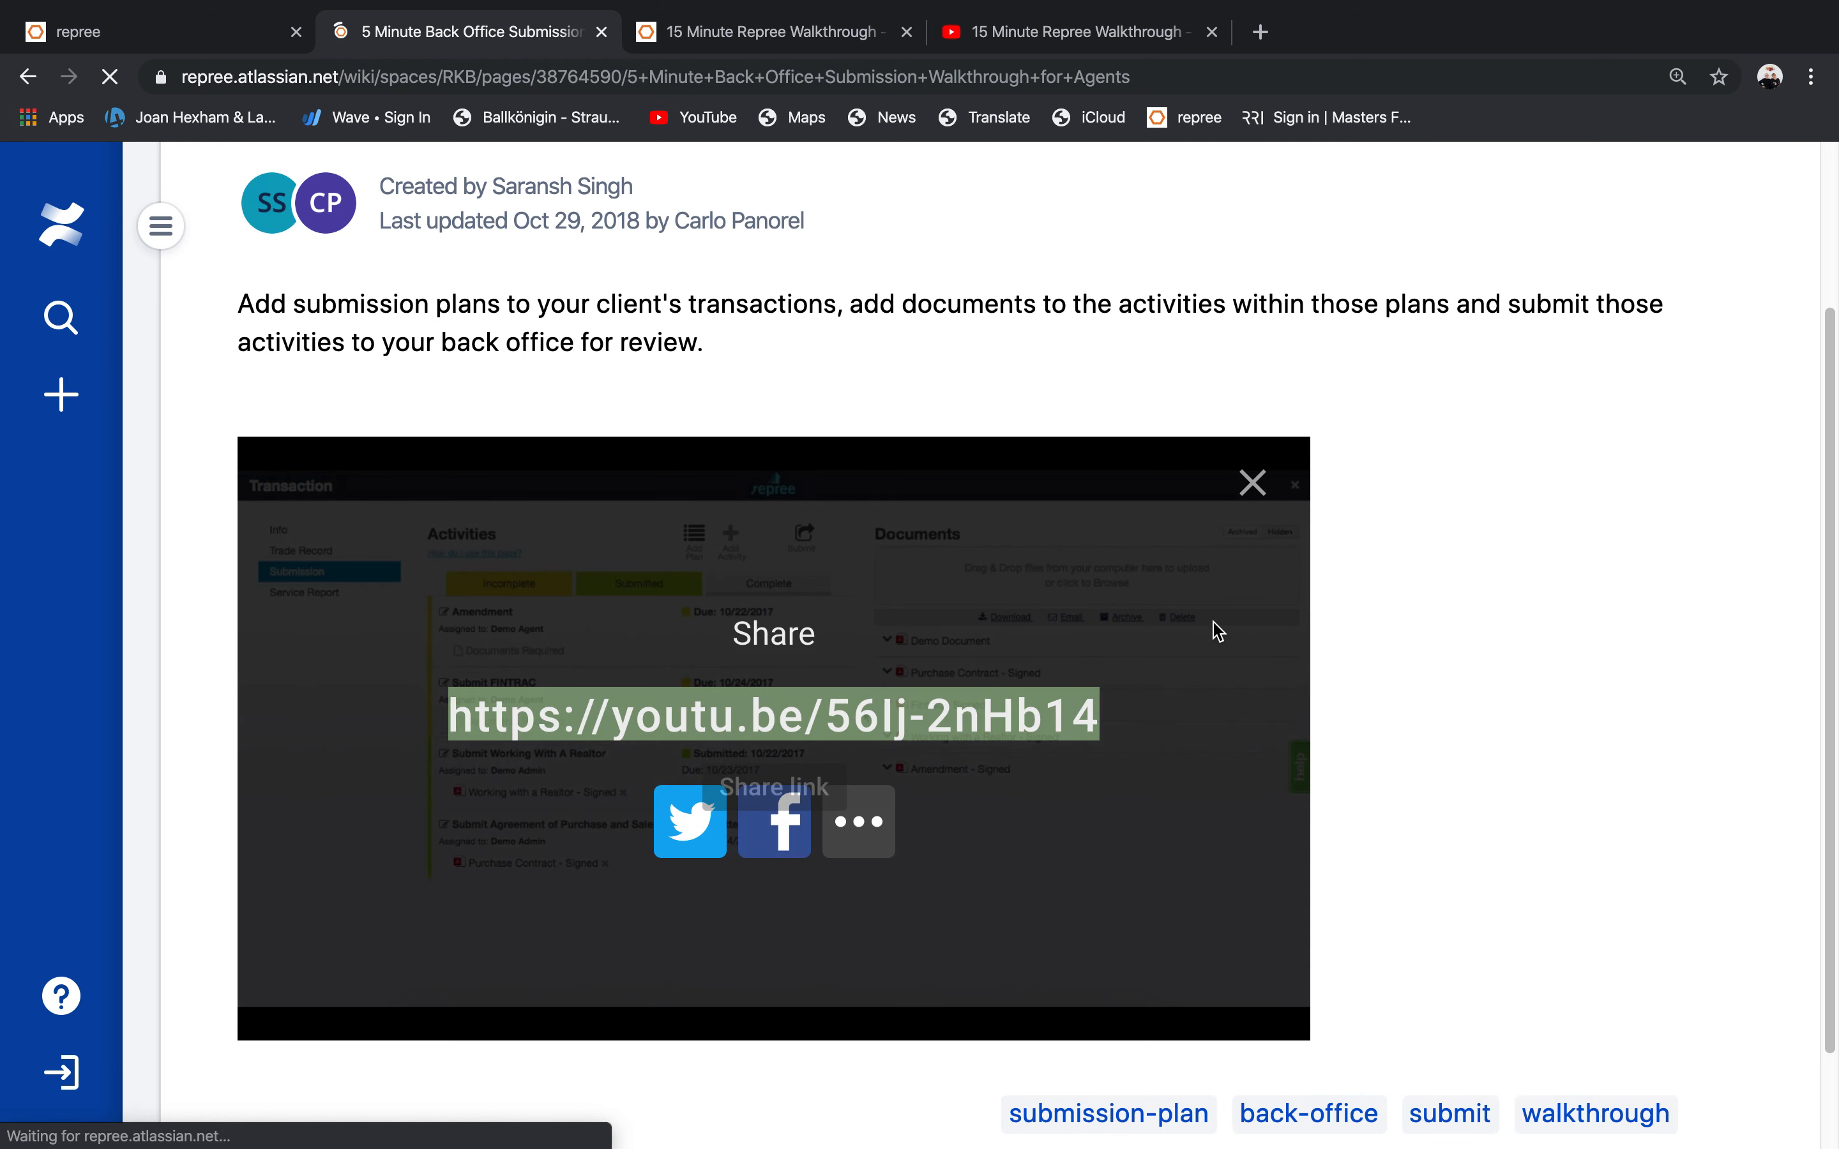
pyautogui.click(780, 722)
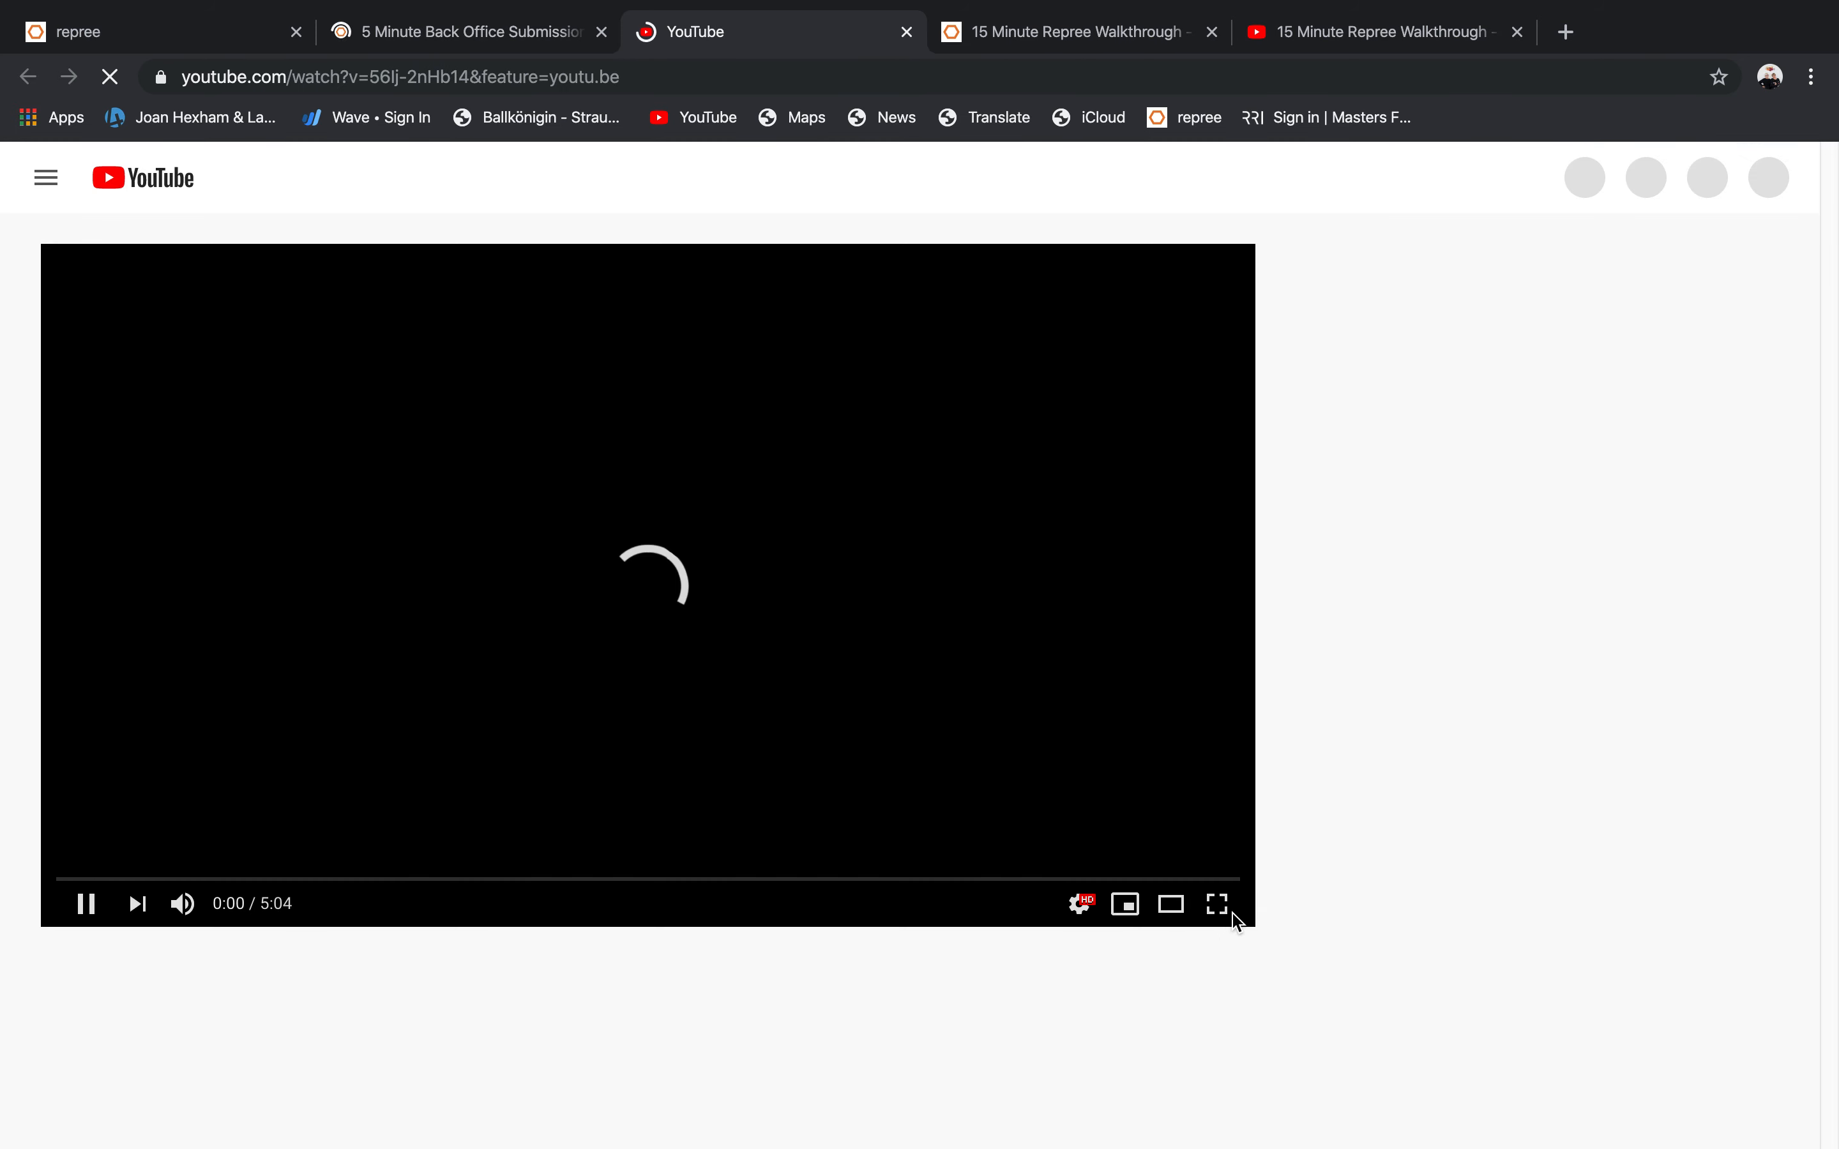
# Maximize the browser and play the walkthrough video in full screen.
pyautogui.click(1236, 907)
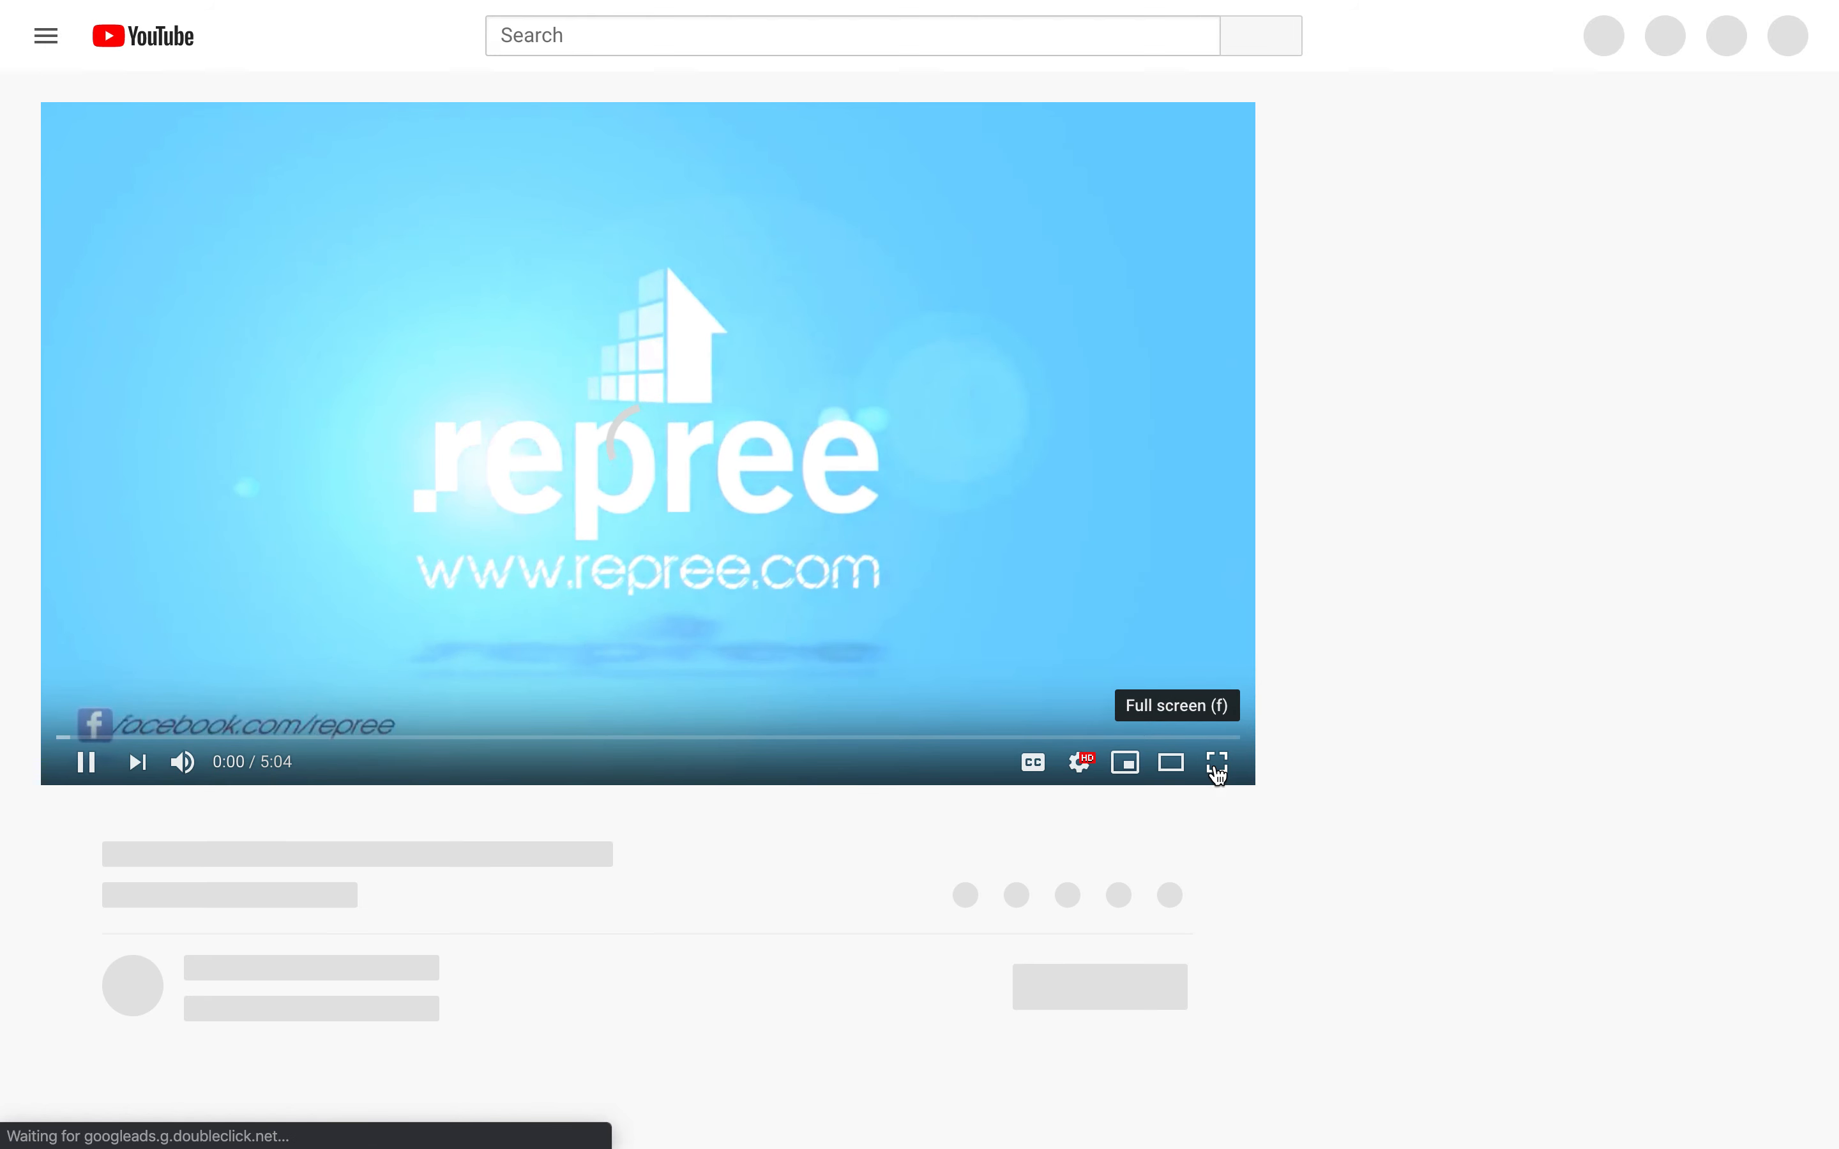
pyautogui.click(1218, 766)
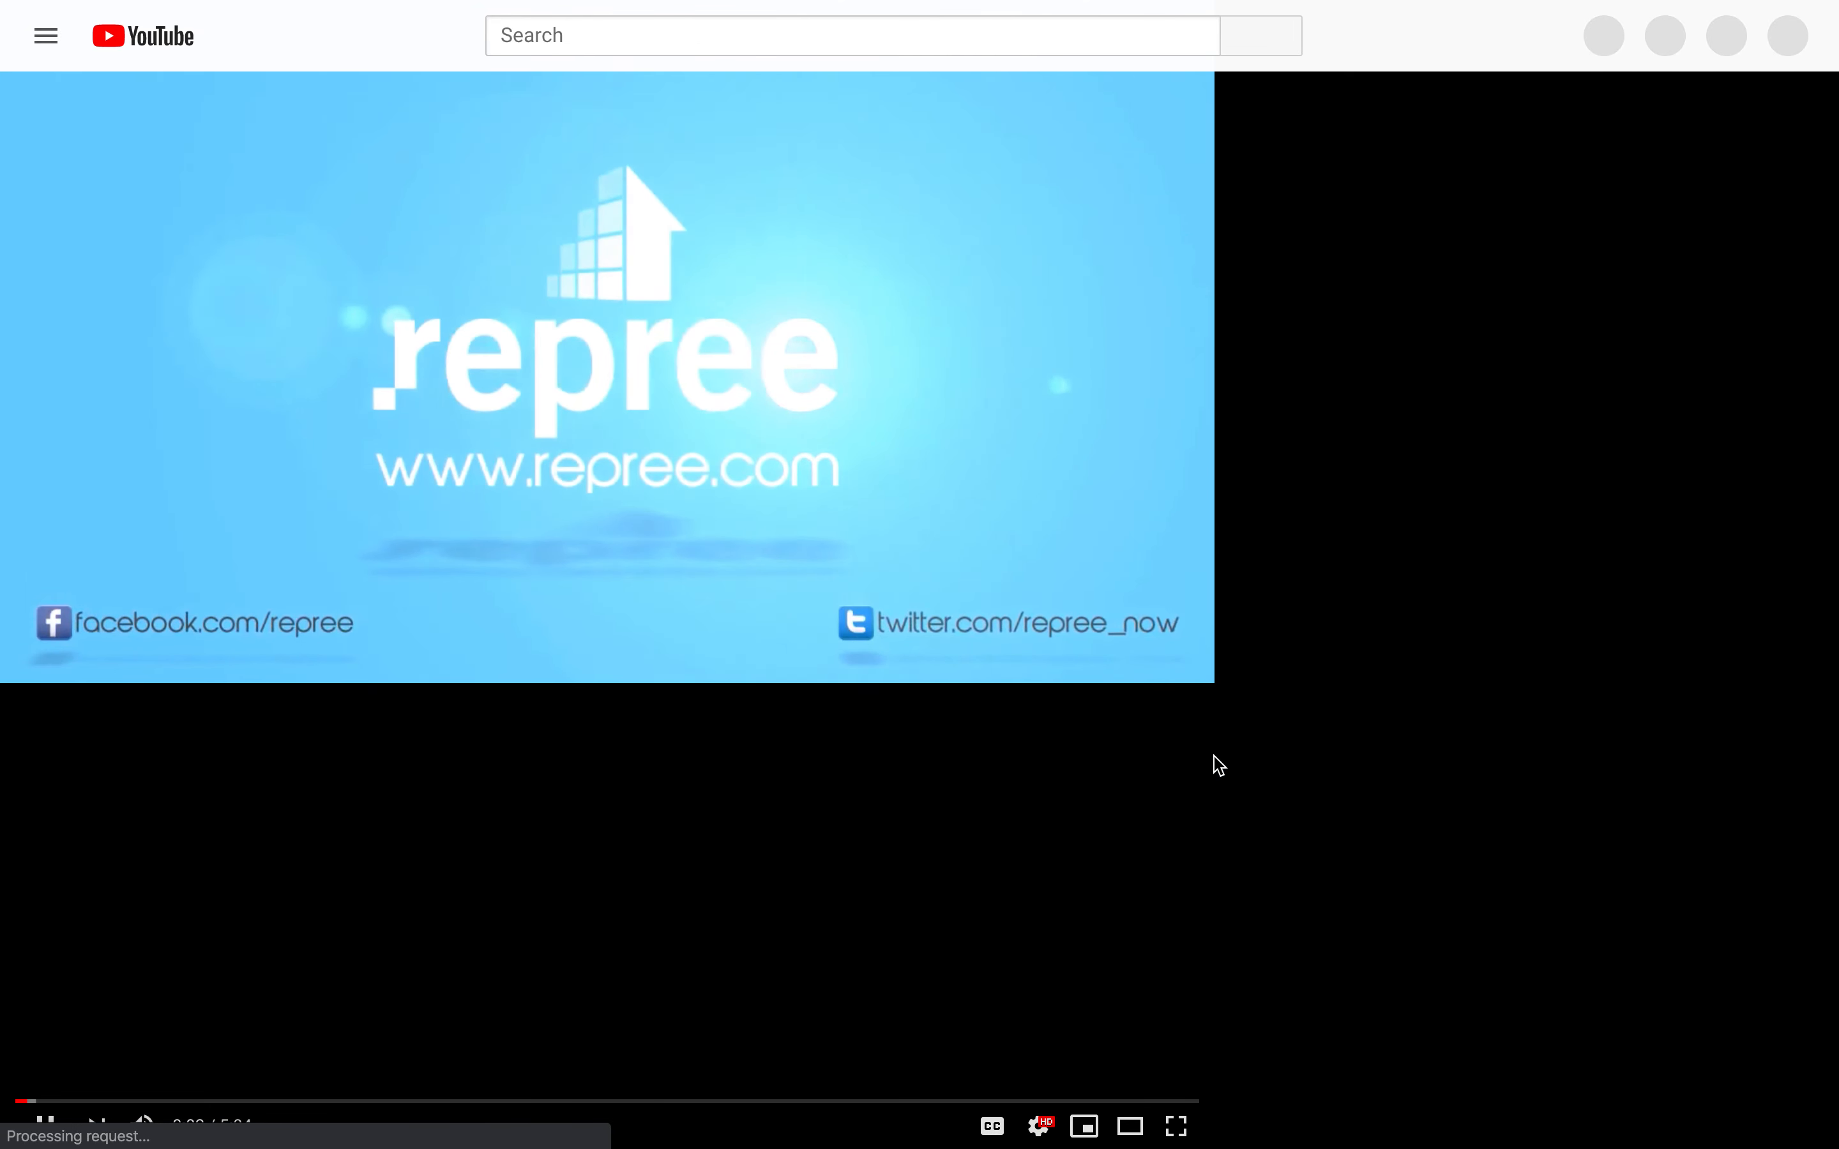
pyautogui.click(1175, 1124)
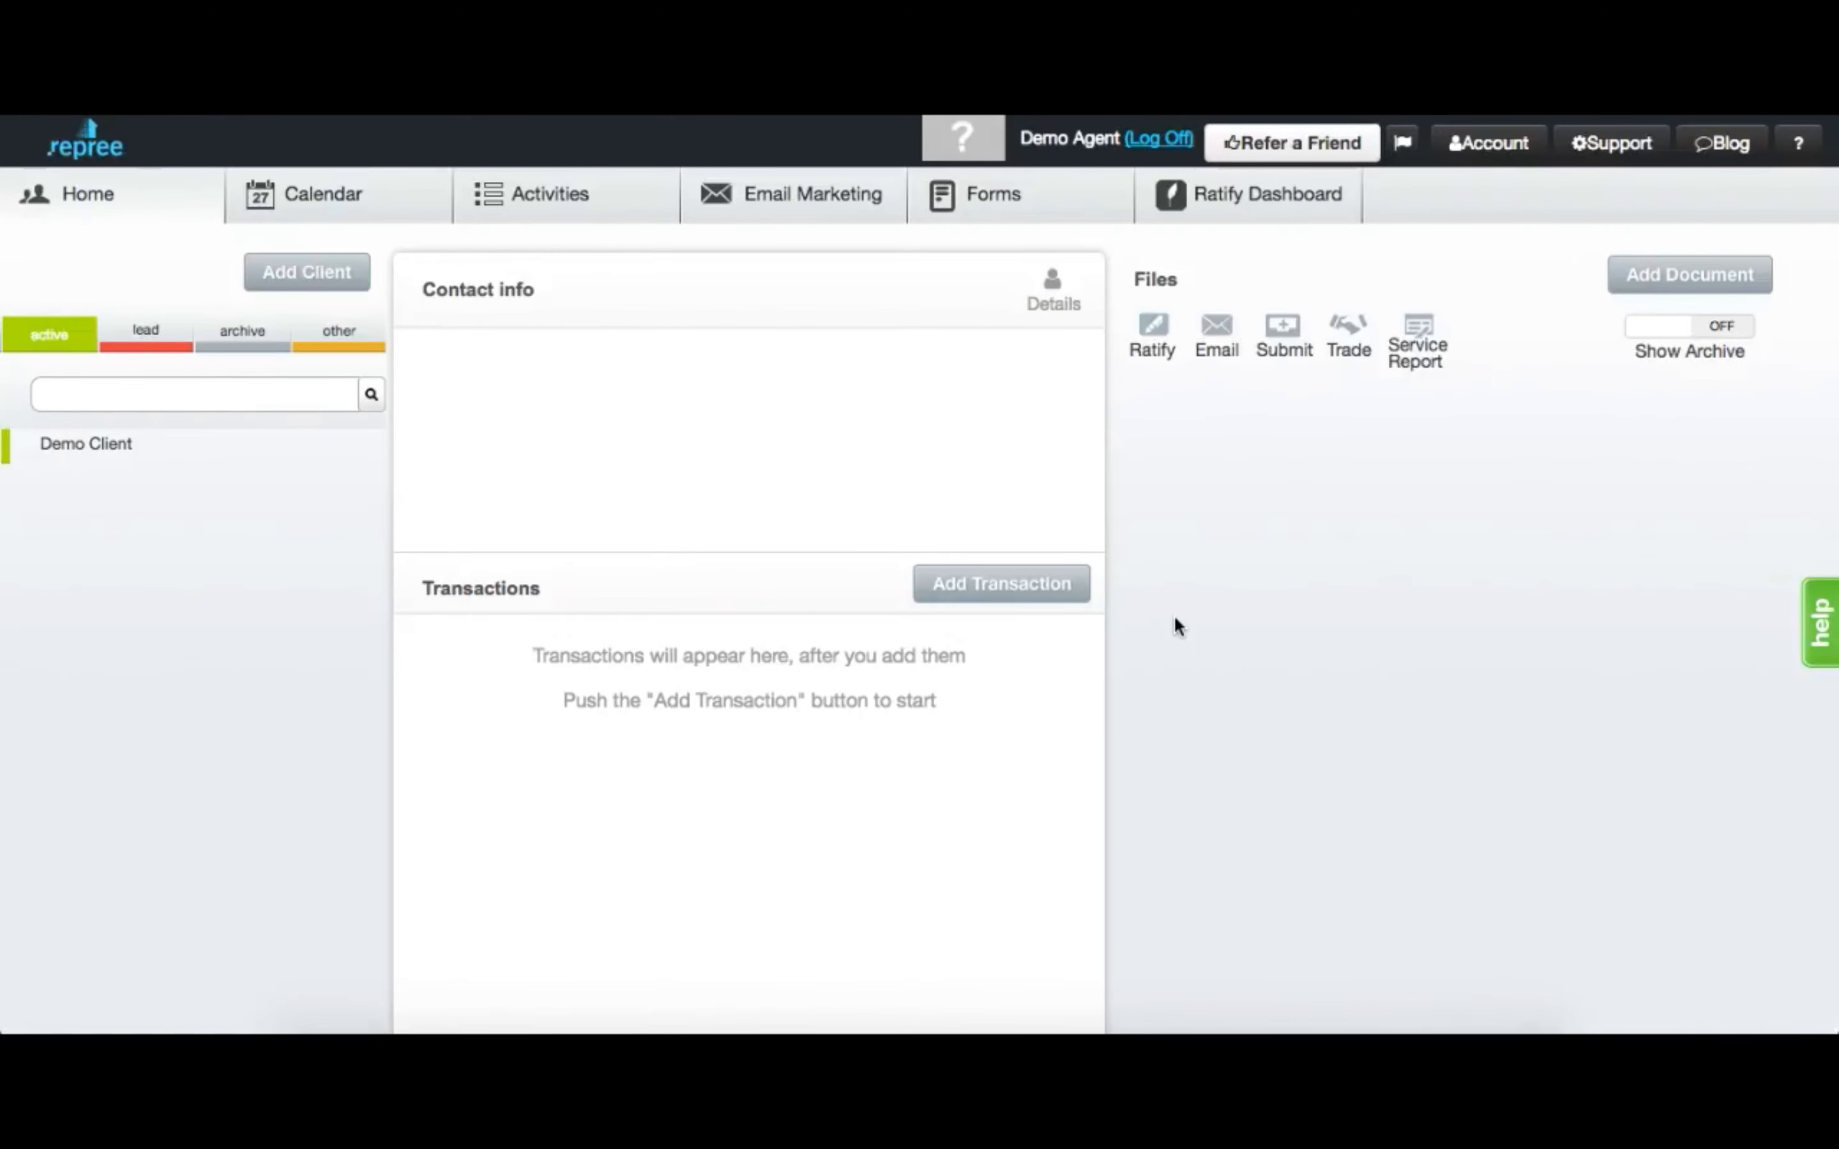
# Let the walkthrough play on until the Add a Plan dialog shows the Listing Package template.
pyautogui.click(346, 455)
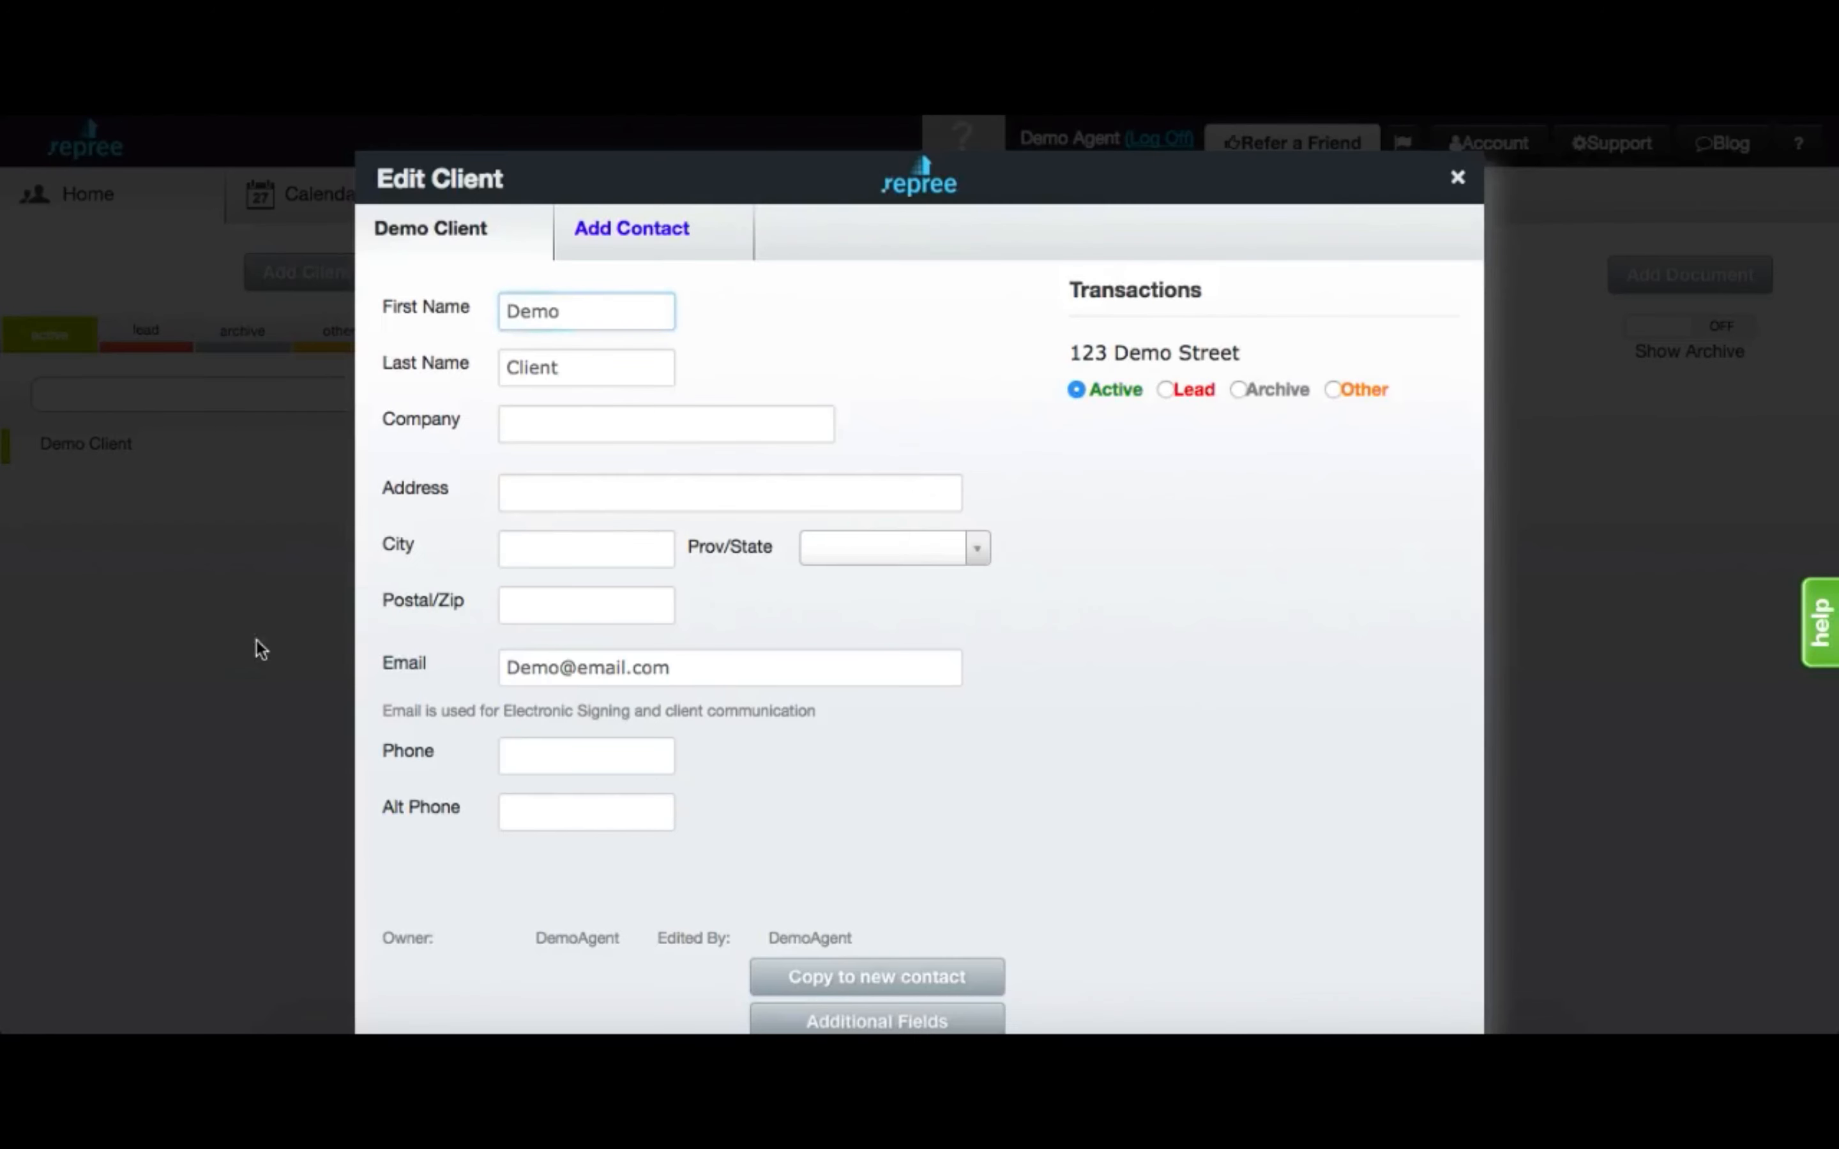
pyautogui.click(254, 645)
pyautogui.click(742, 645)
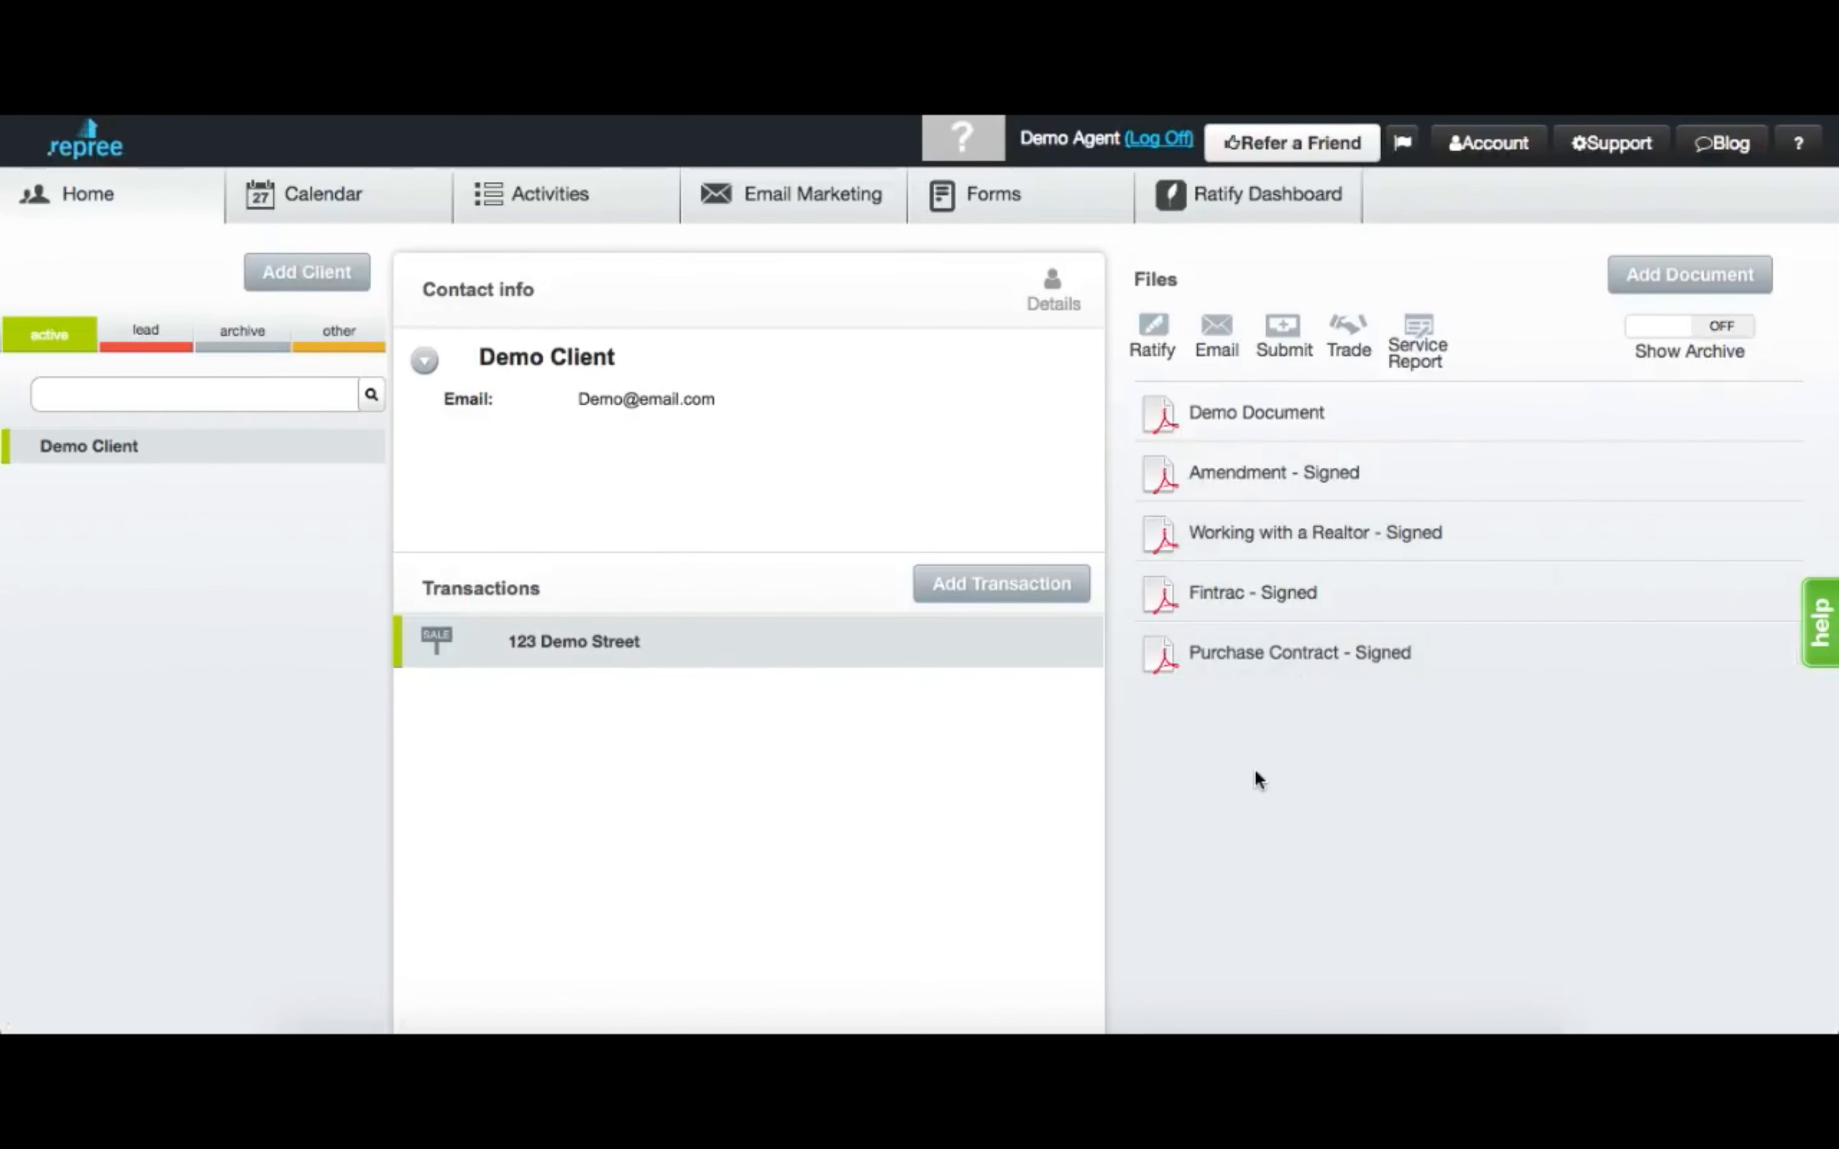
pyautogui.click(1281, 347)
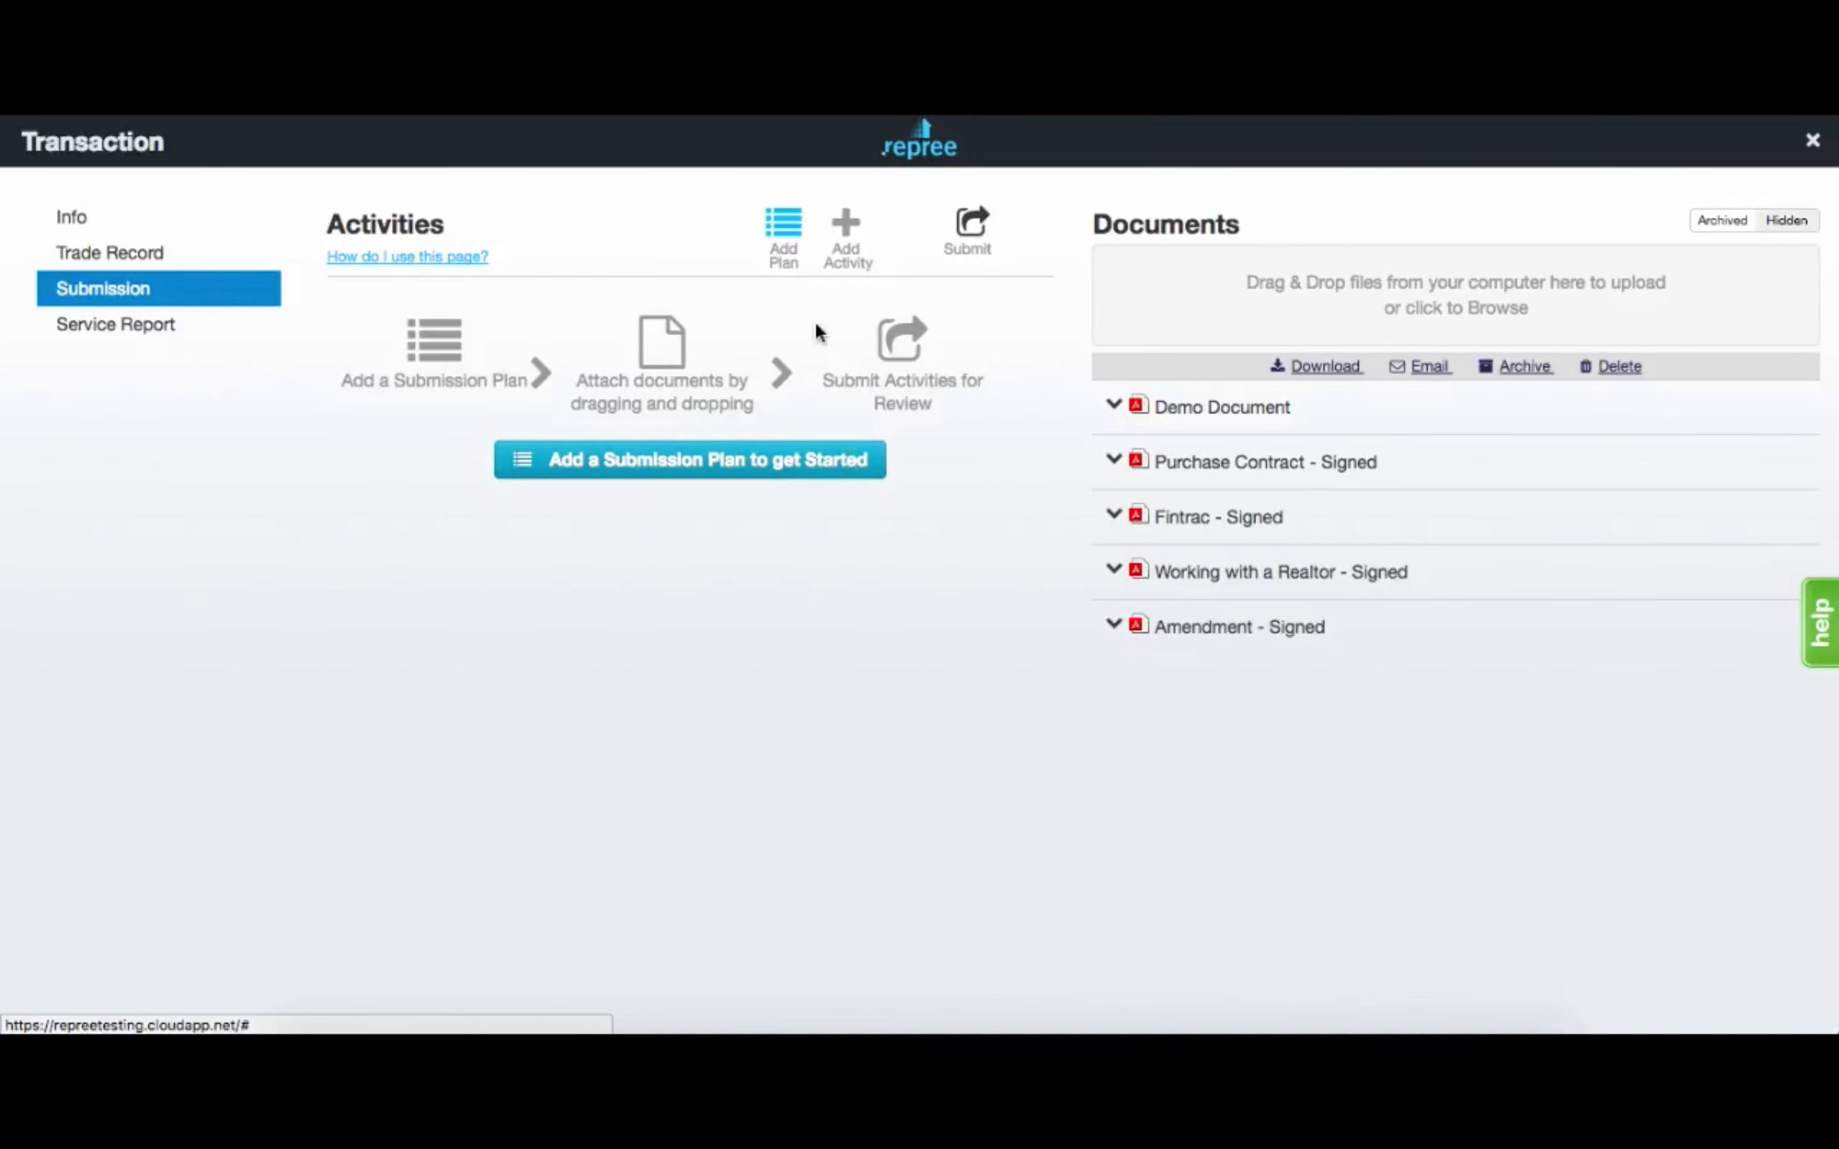
pyautogui.click(781, 460)
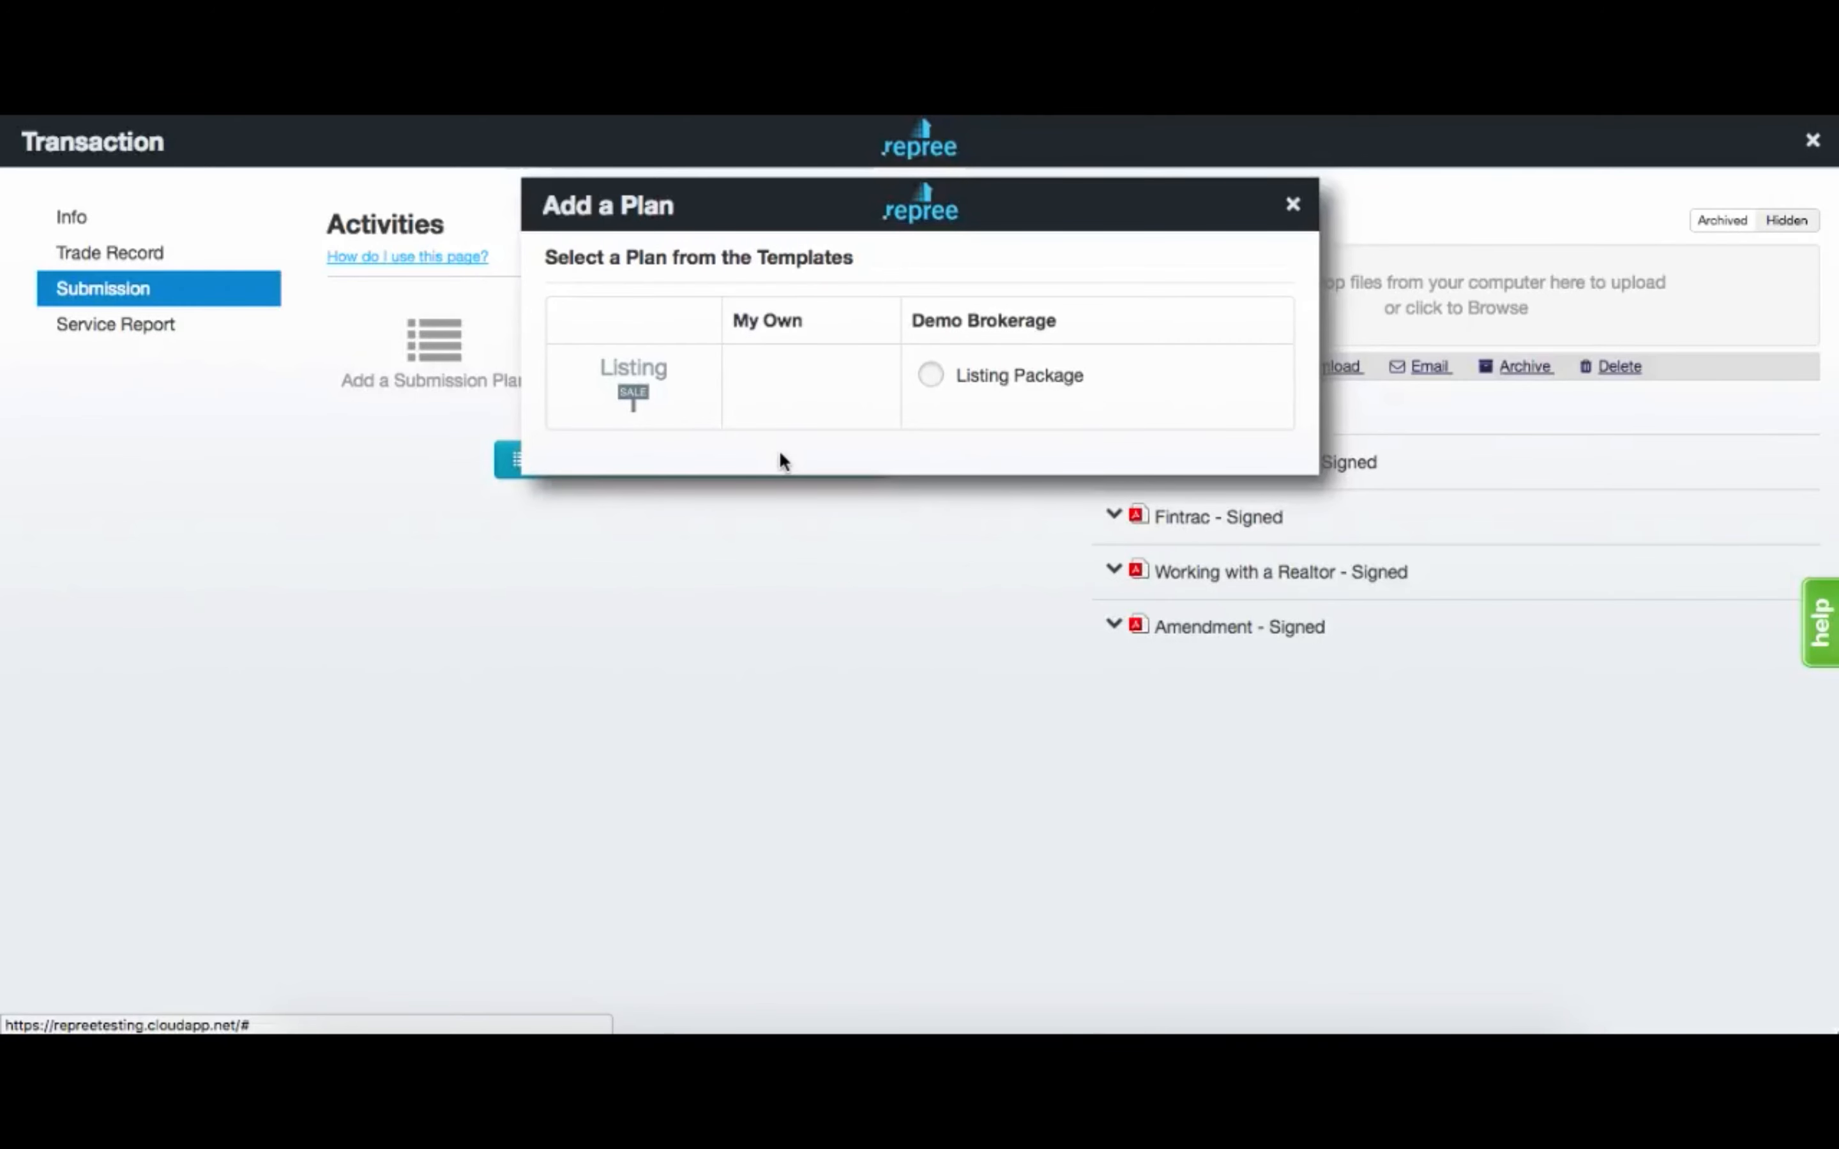
# Add the Listing Package plan with a start date of 10/22/2017 8:00 AM.
pyautogui.click(959, 383)
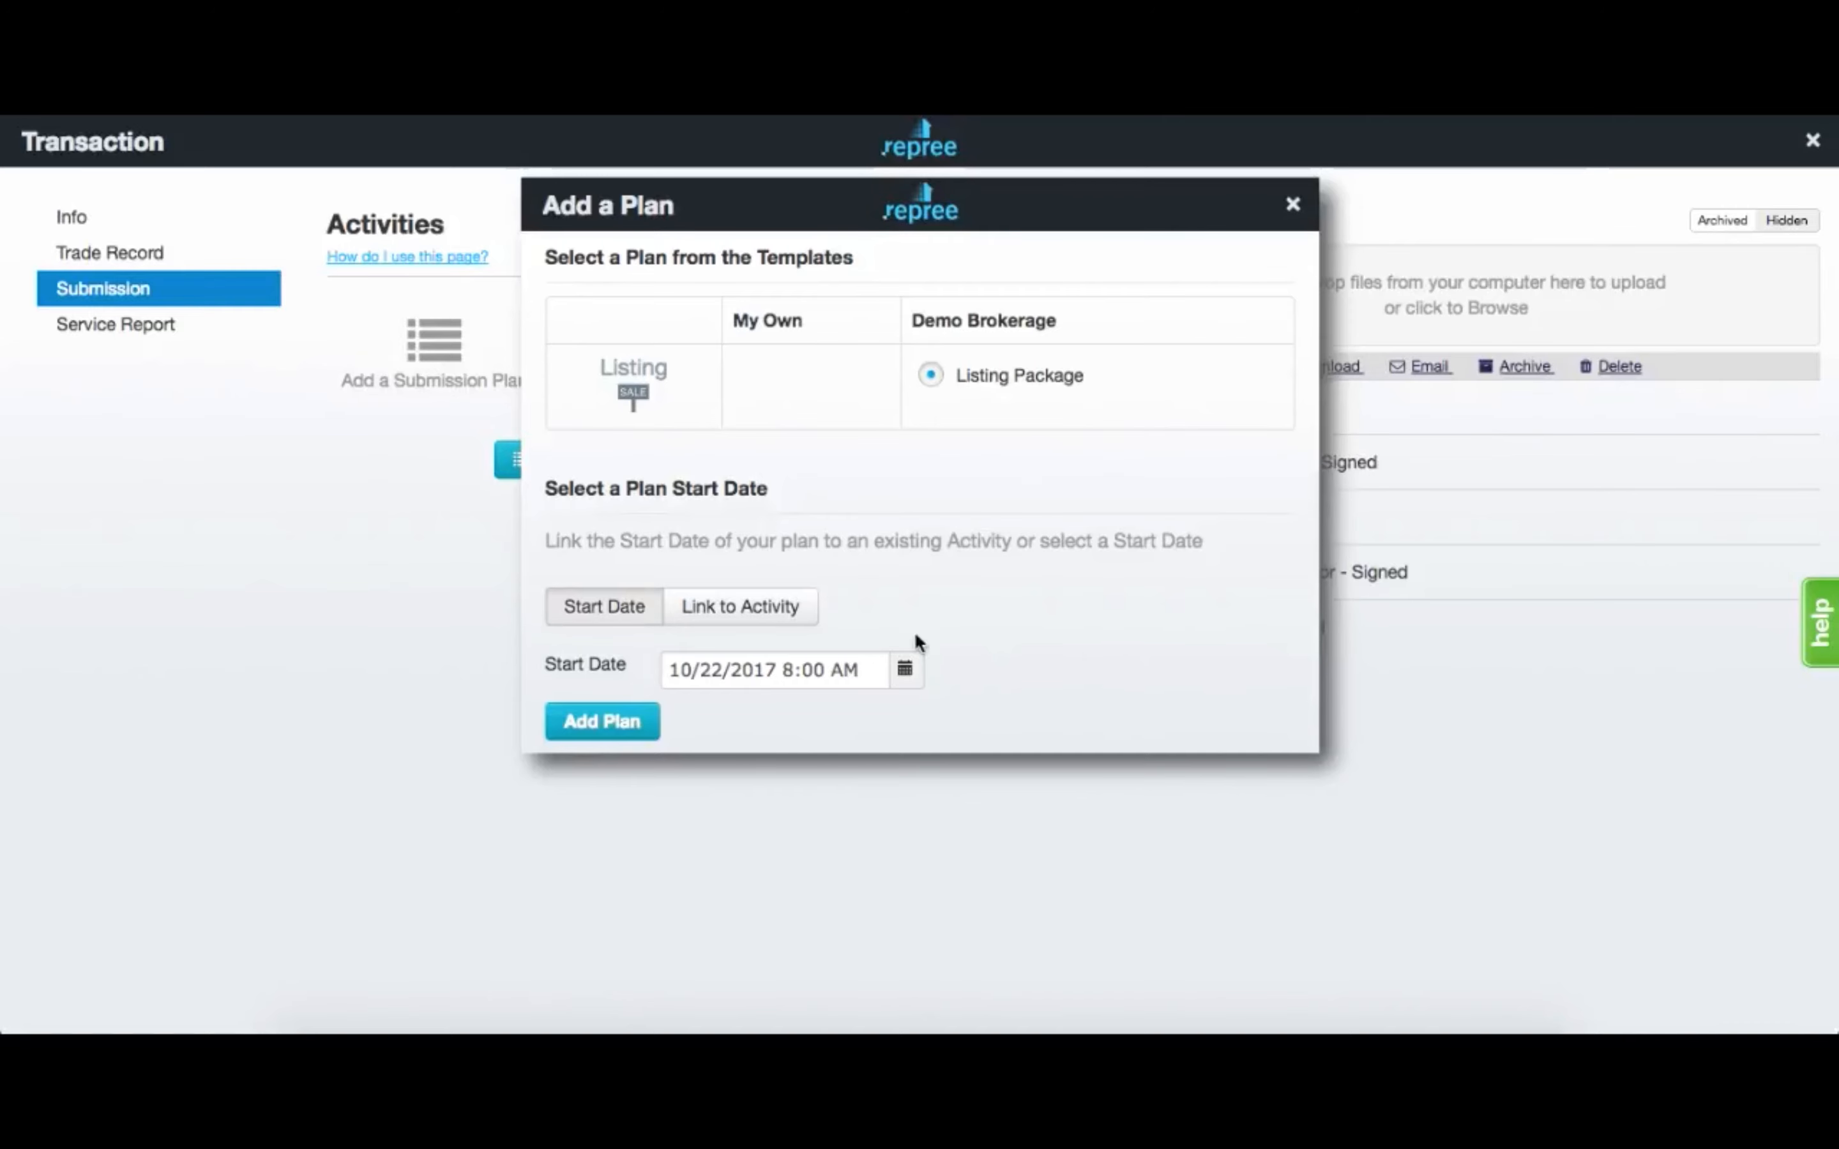
pyautogui.click(905, 669)
pyautogui.click(917, 981)
pyautogui.click(807, 722)
pyautogui.click(603, 724)
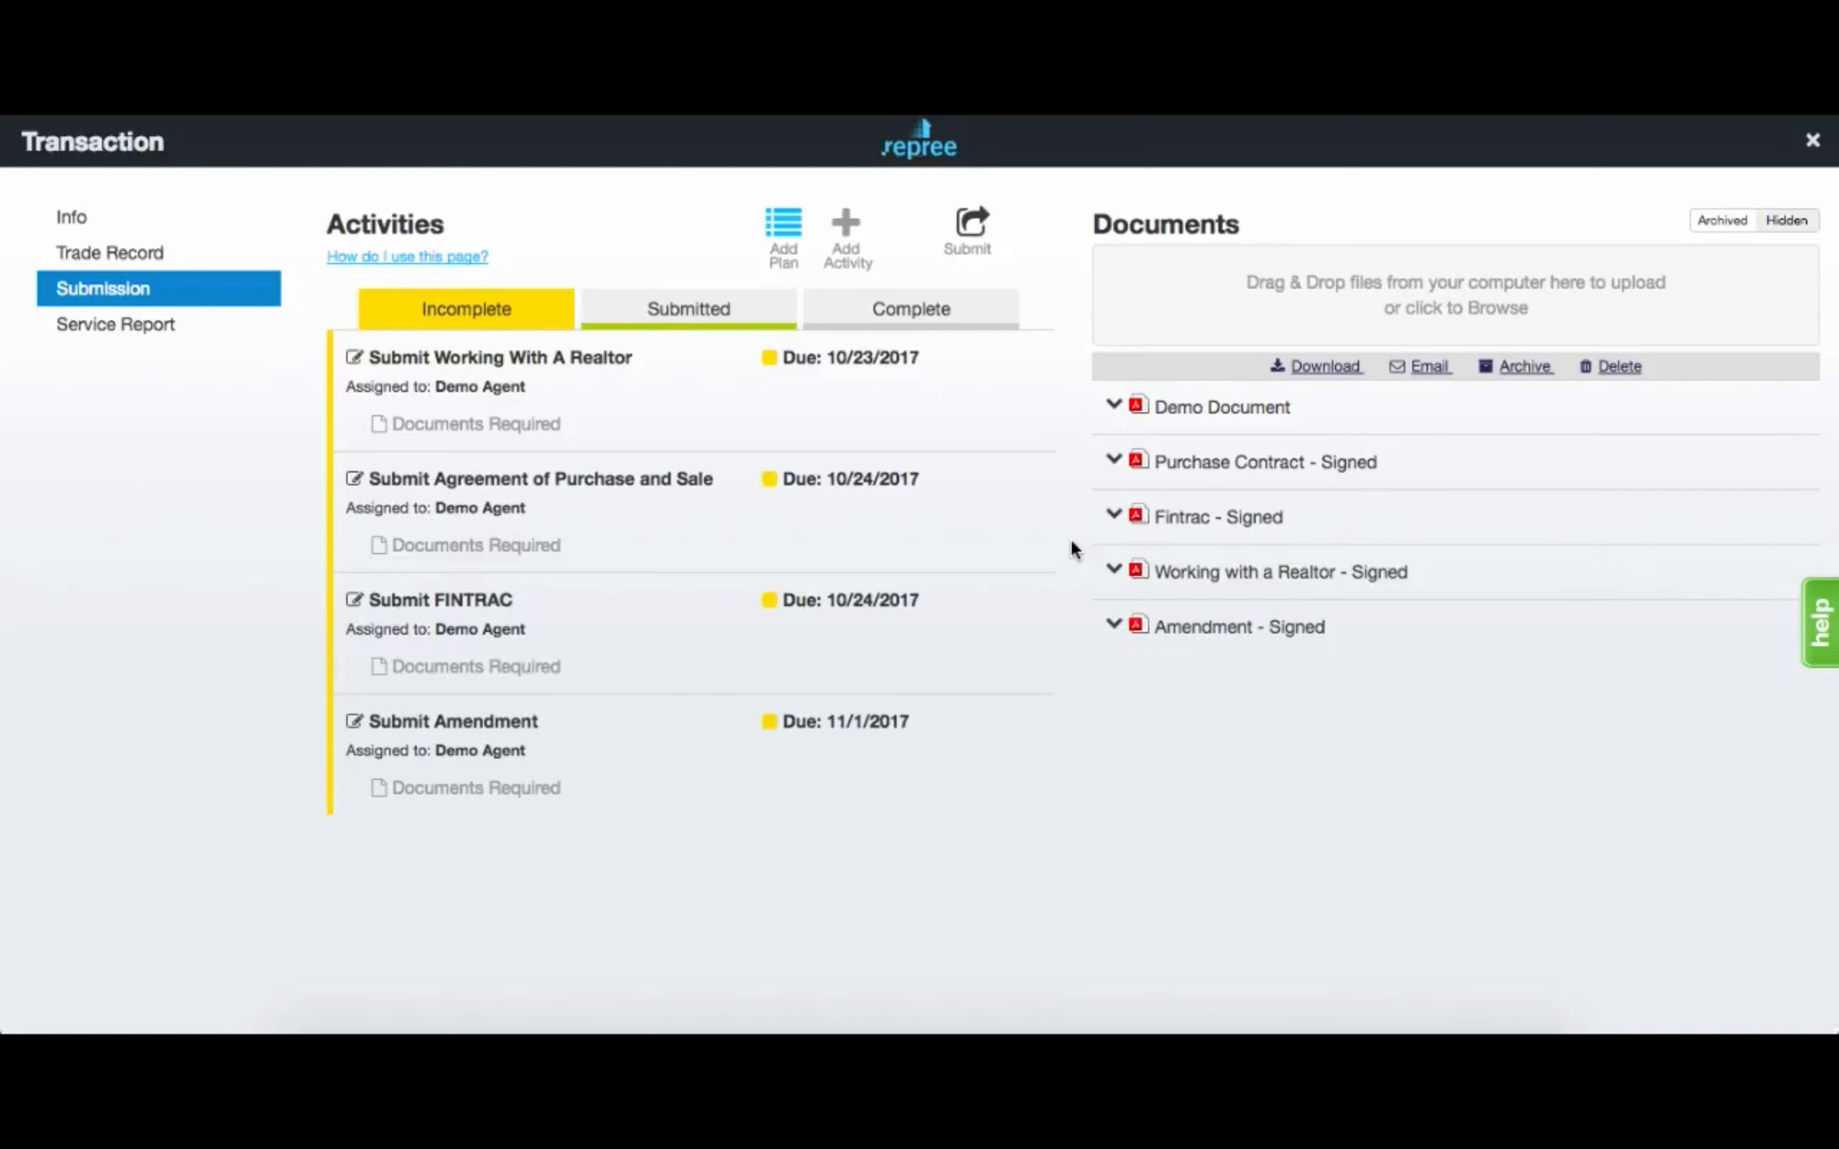
# Attach the signed Purchase Contract and Working with a Realtor documents, removing the Fintrac attachment, then review.
pyautogui.moveTo(1223, 473); pyautogui.dragTo(547, 543)
pyautogui.moveTo(1191, 521); pyautogui.dragTo(524, 654)
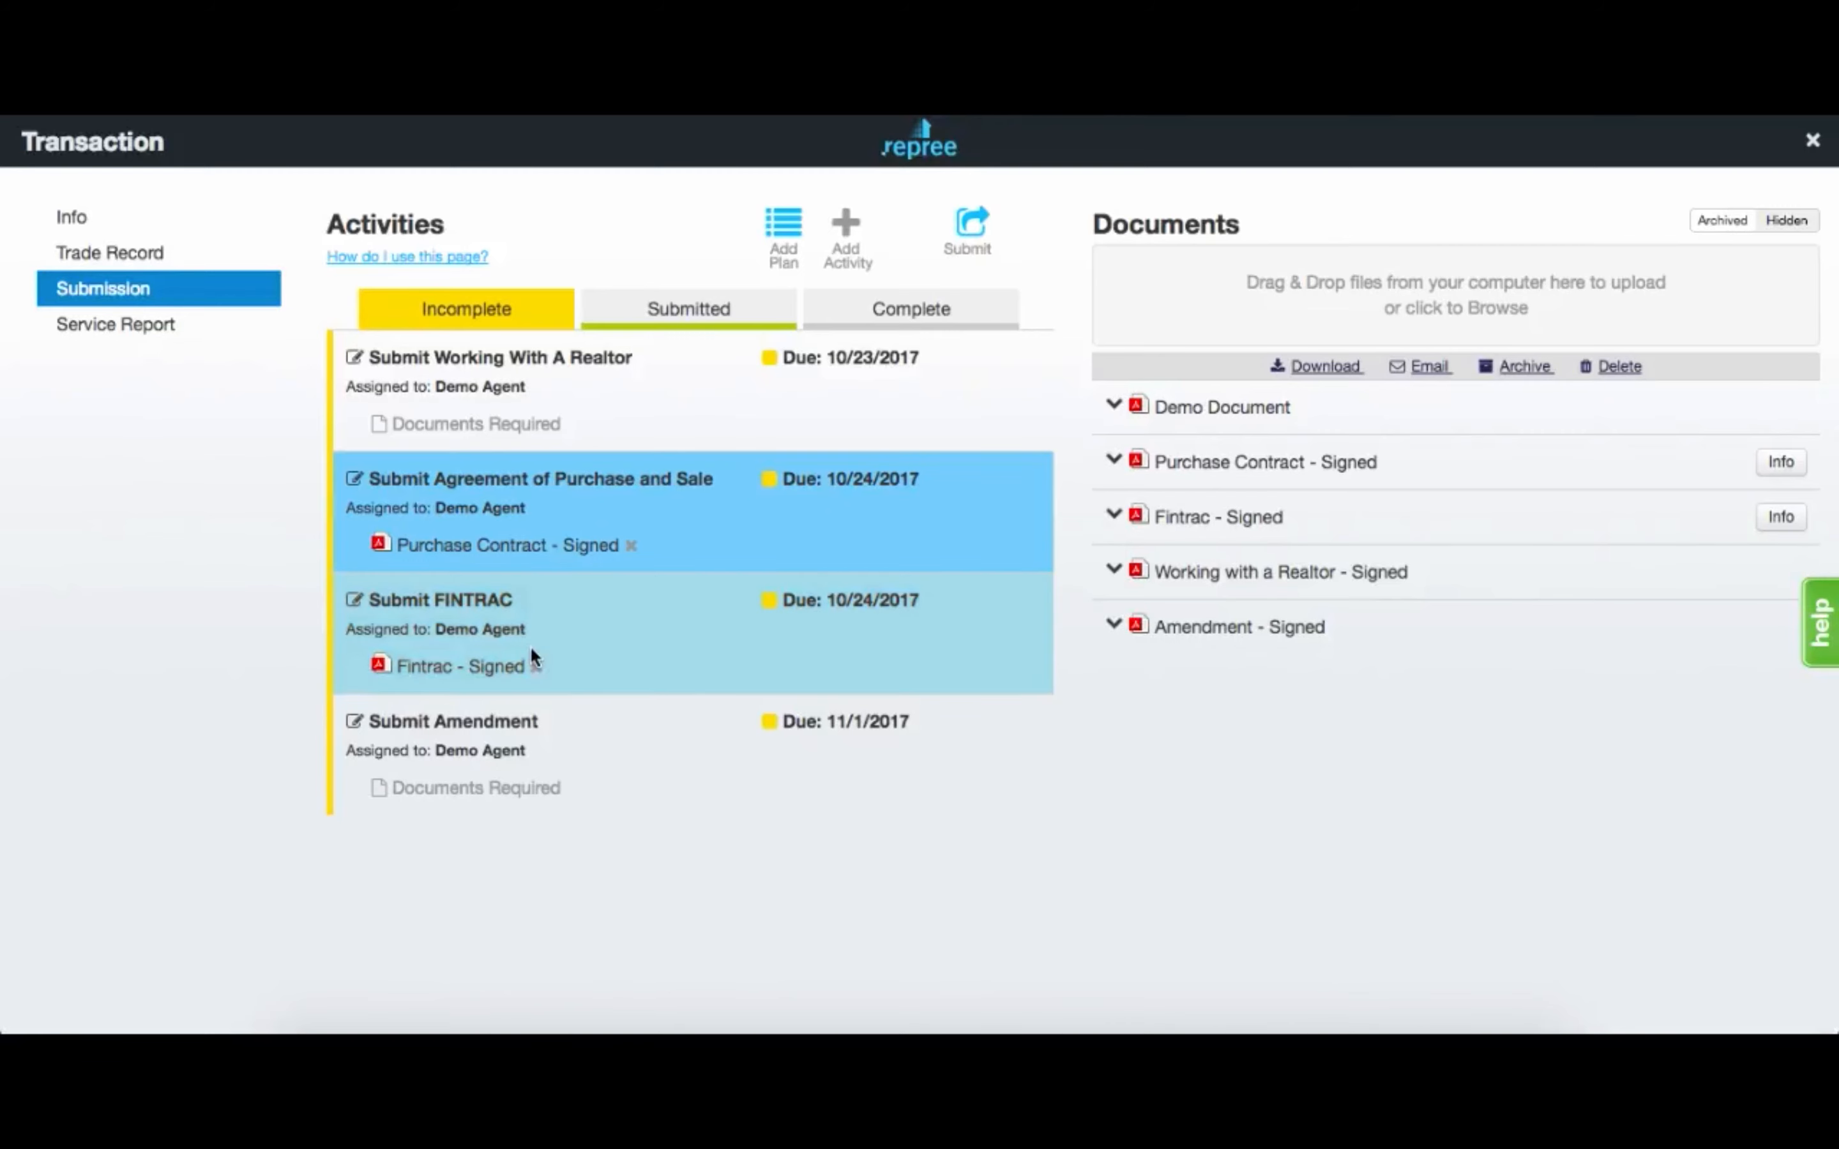
pyautogui.click(536, 667)
pyautogui.click(627, 456)
pyautogui.moveTo(1202, 574); pyautogui.dragTo(455, 427)
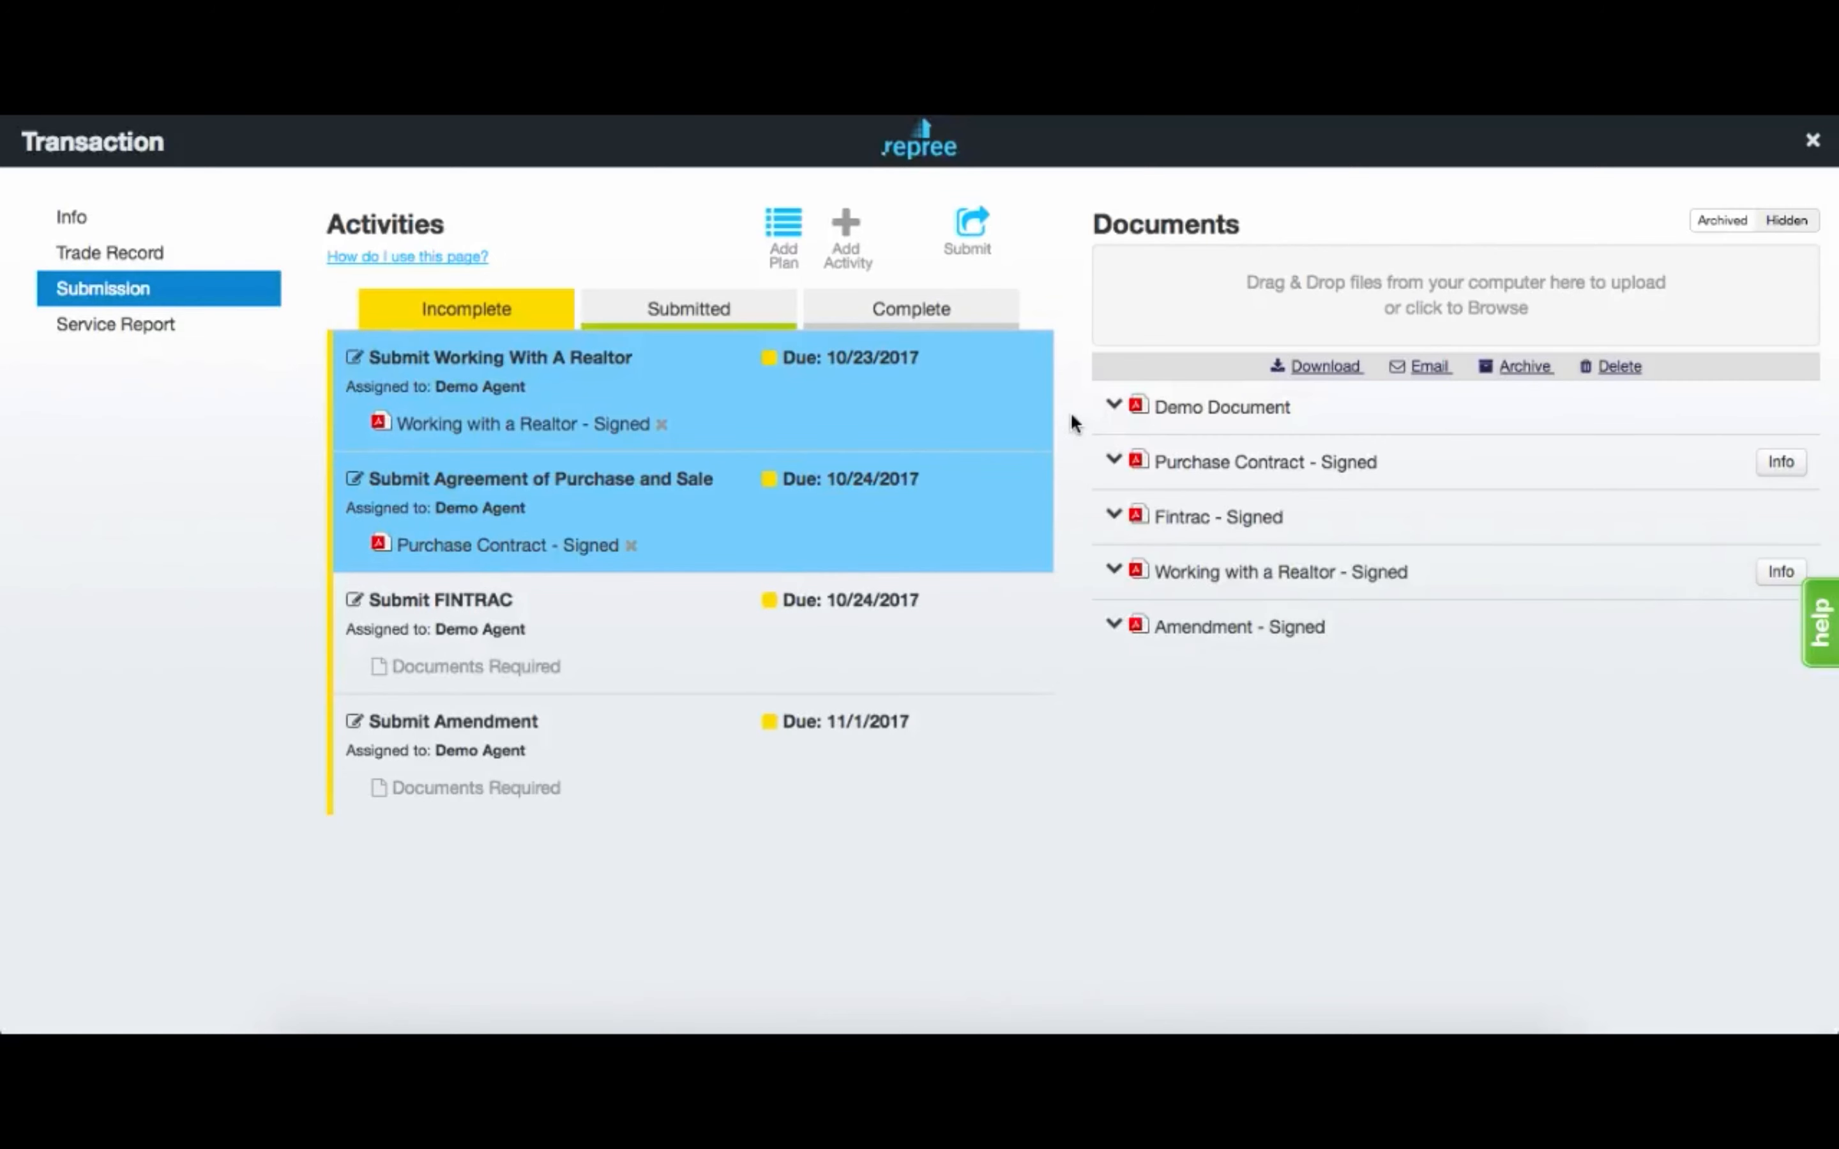
pyautogui.click(981, 221)
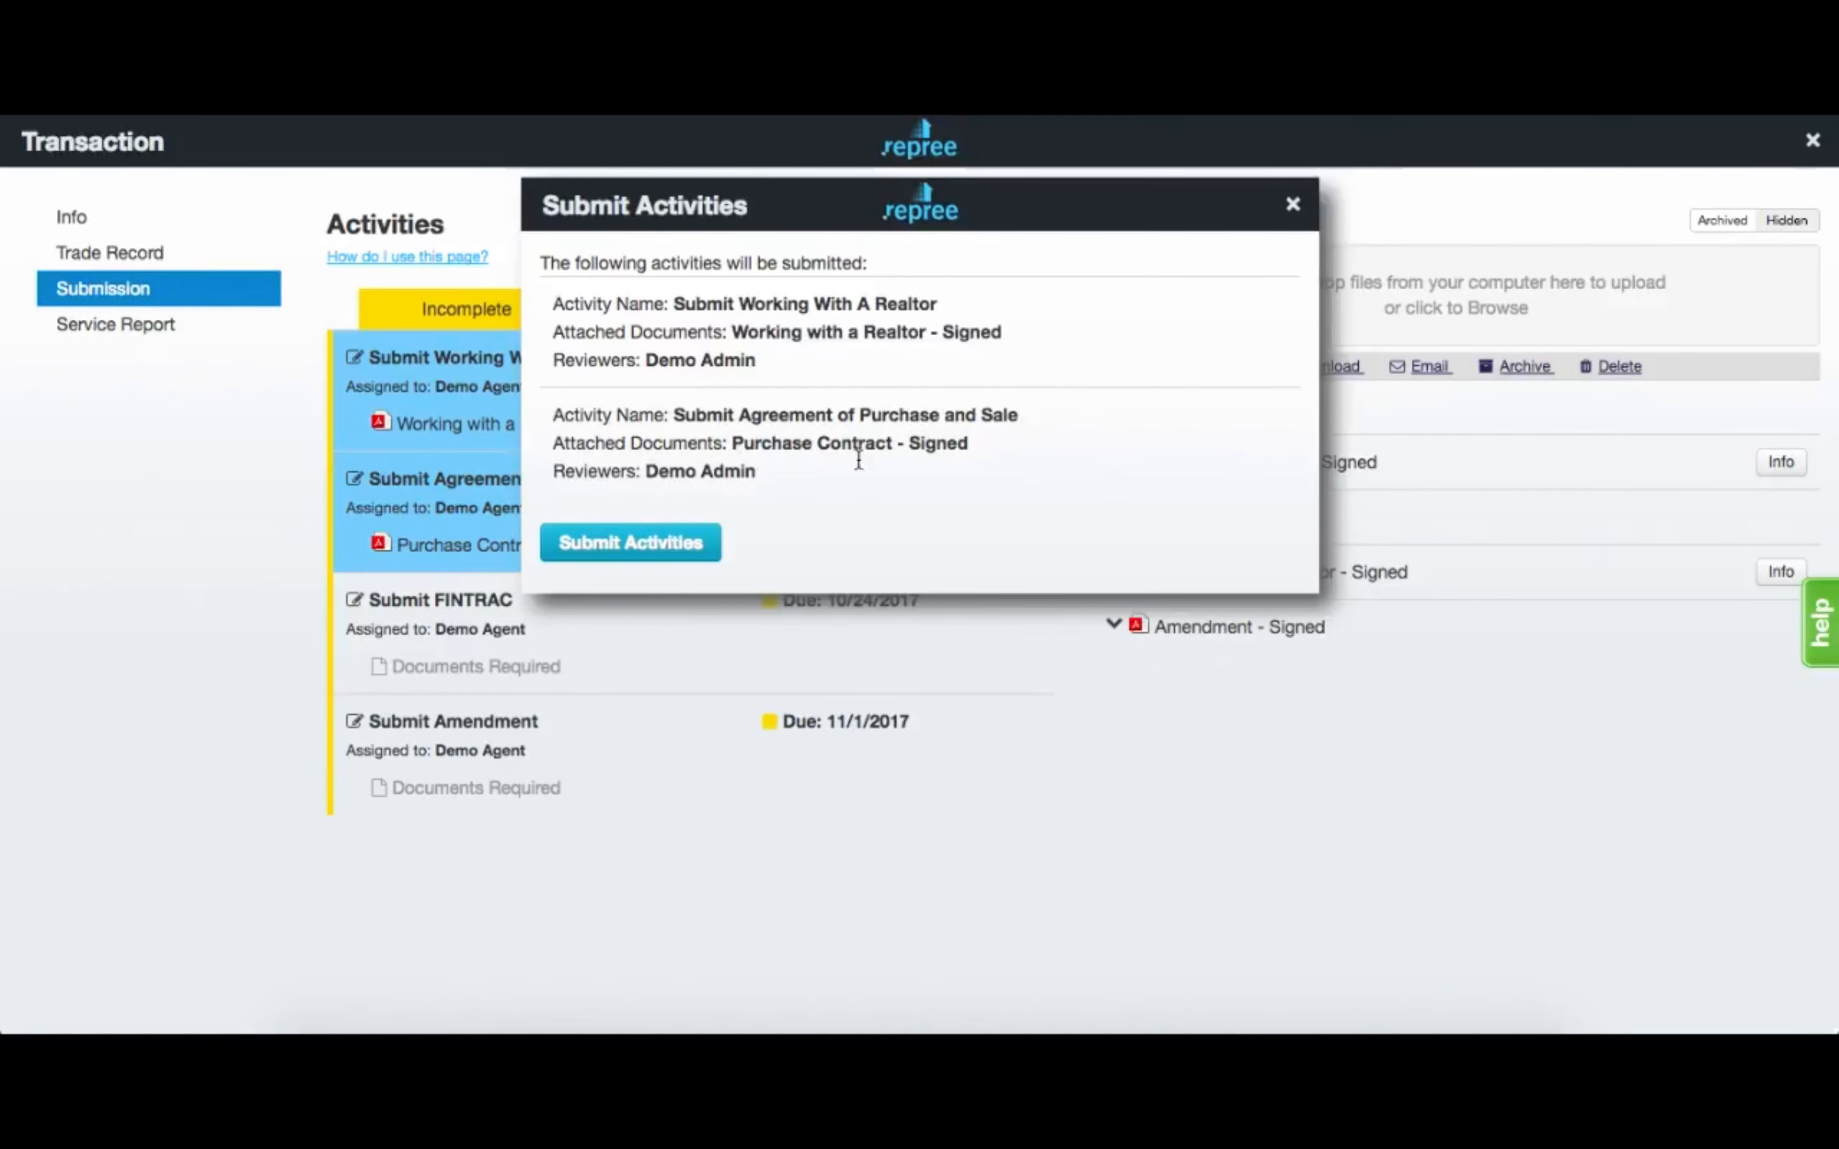
# Submit the realtor and purchase agreement activities, then toggle the Incomplete filter off and on.
pyautogui.click(612, 551)
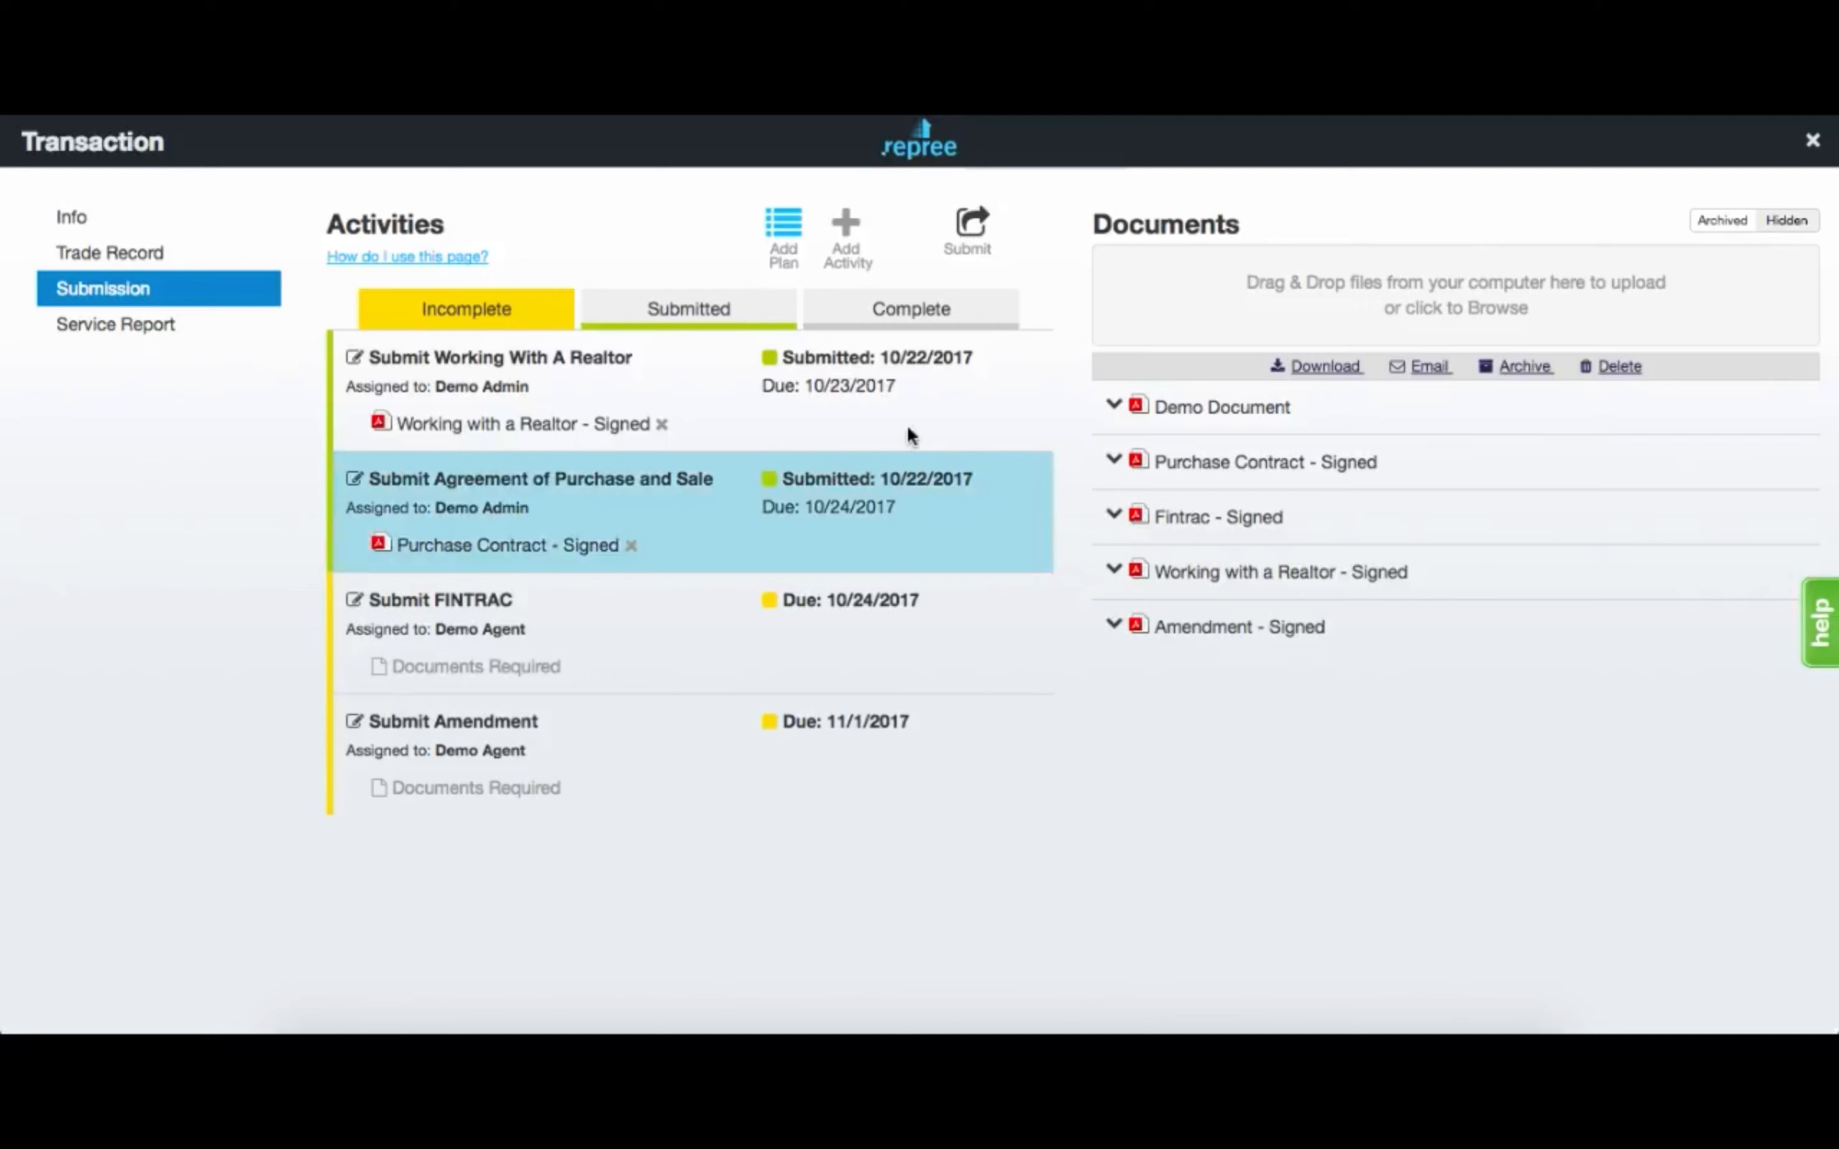
pyautogui.click(559, 311)
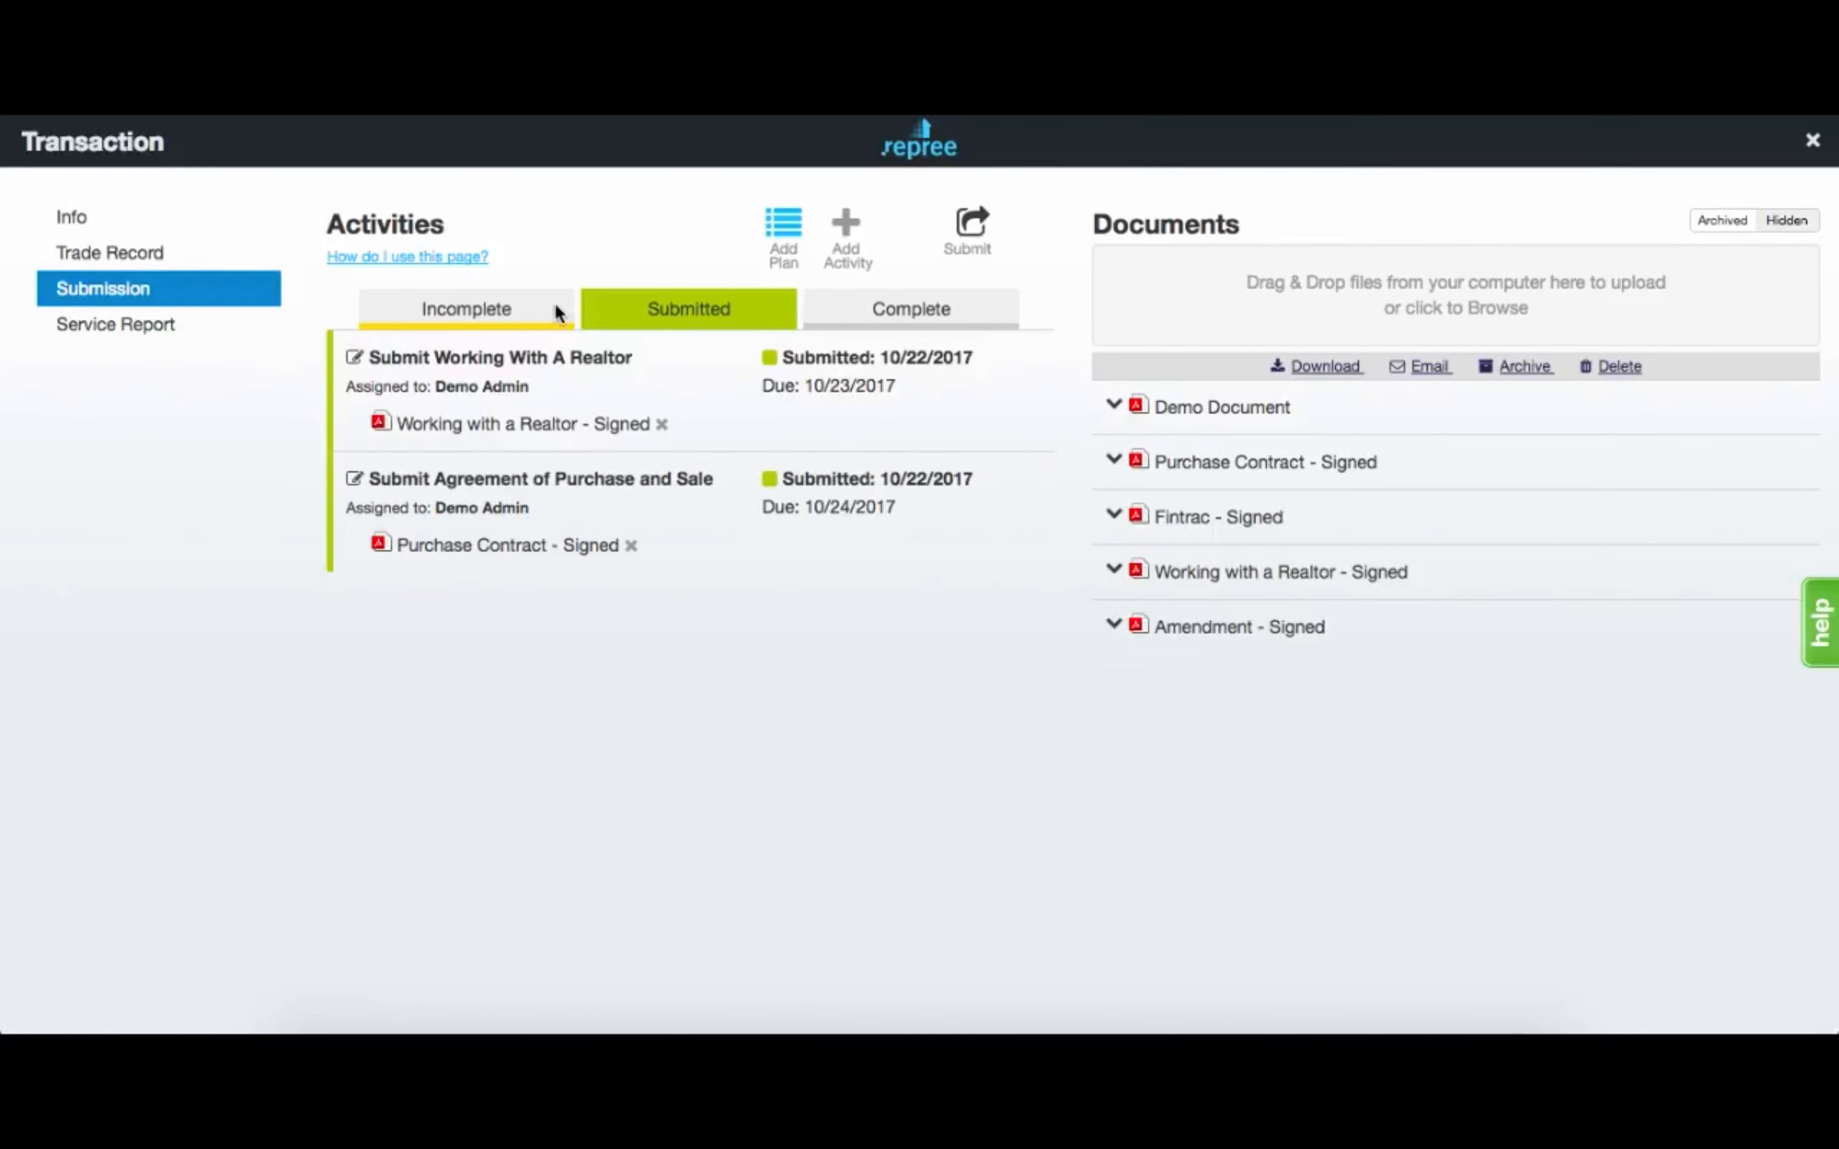
pyautogui.click(559, 311)
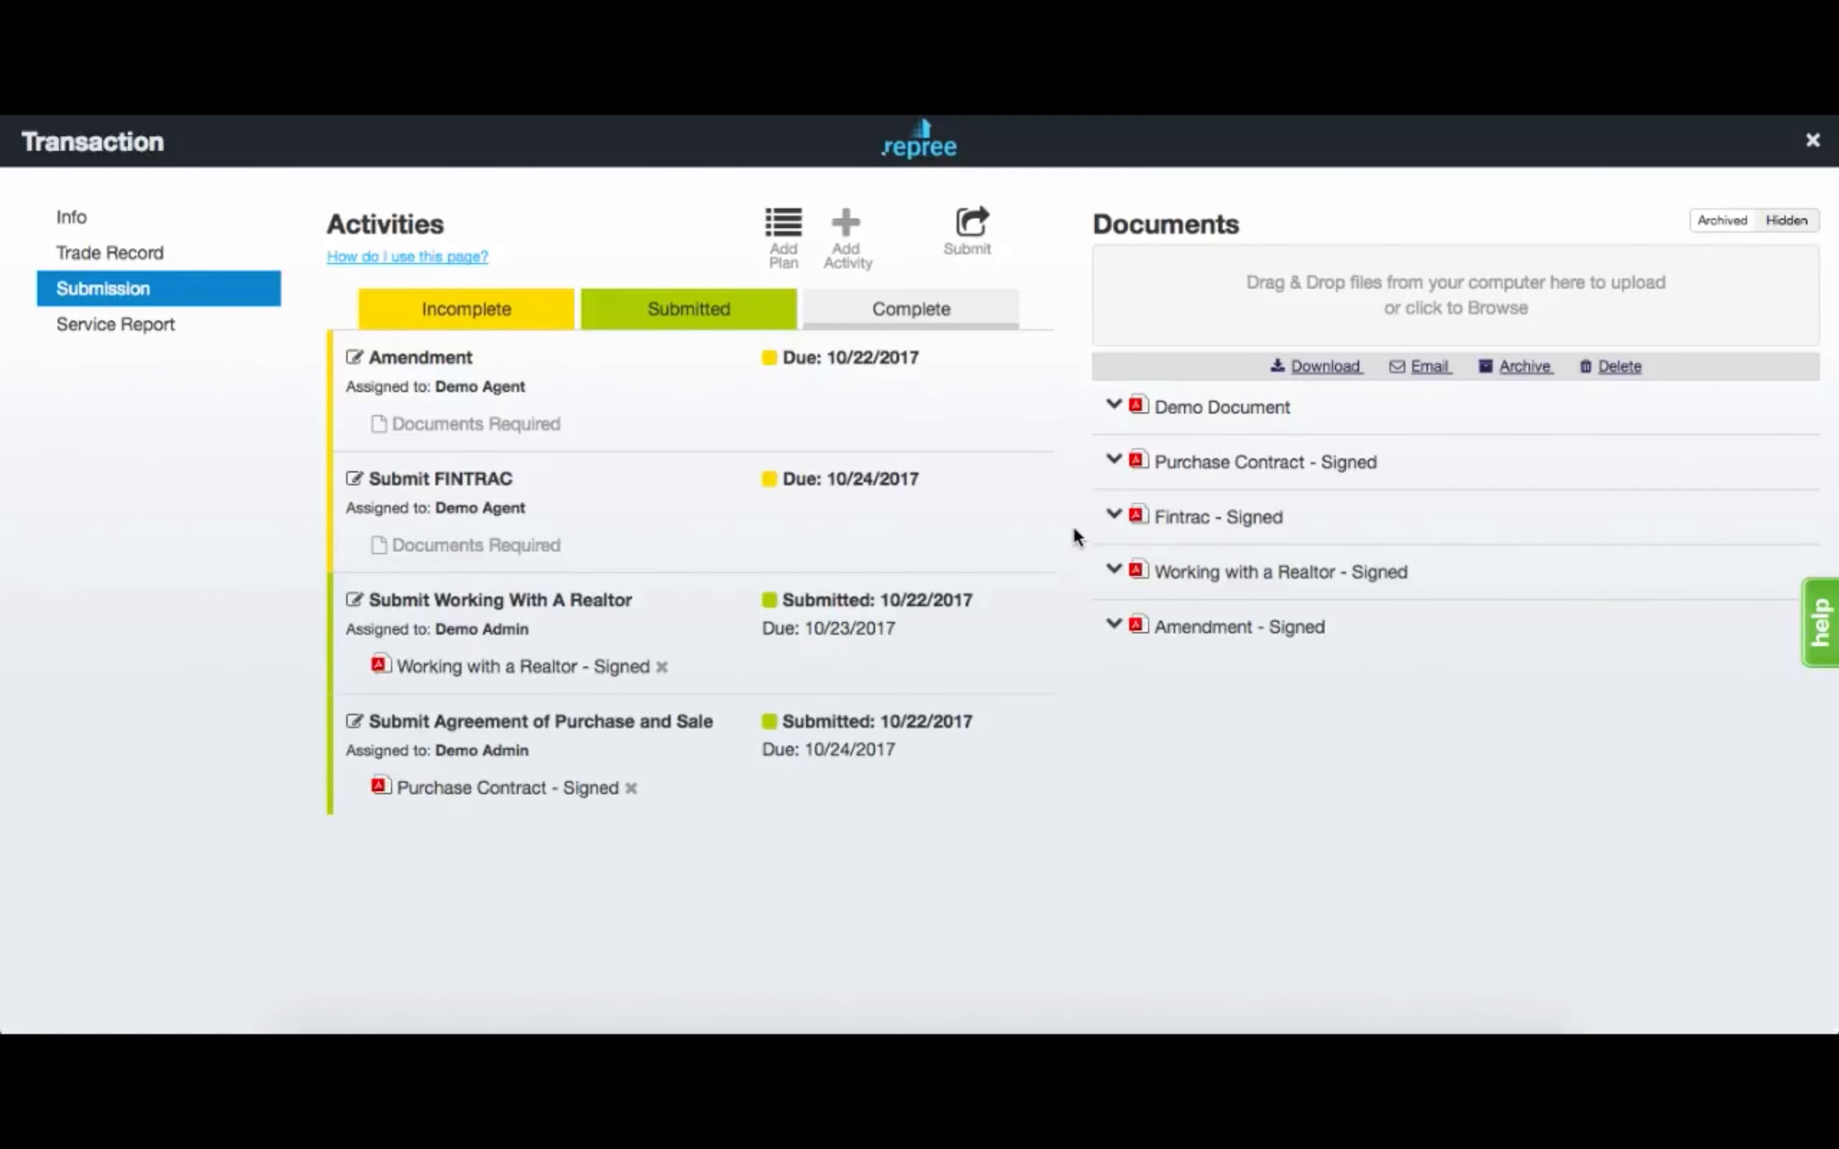
# Delete only the Amendment activity from the 123 Demo Street activities list.
pyautogui.click(1813, 139)
pyautogui.click(545, 193)
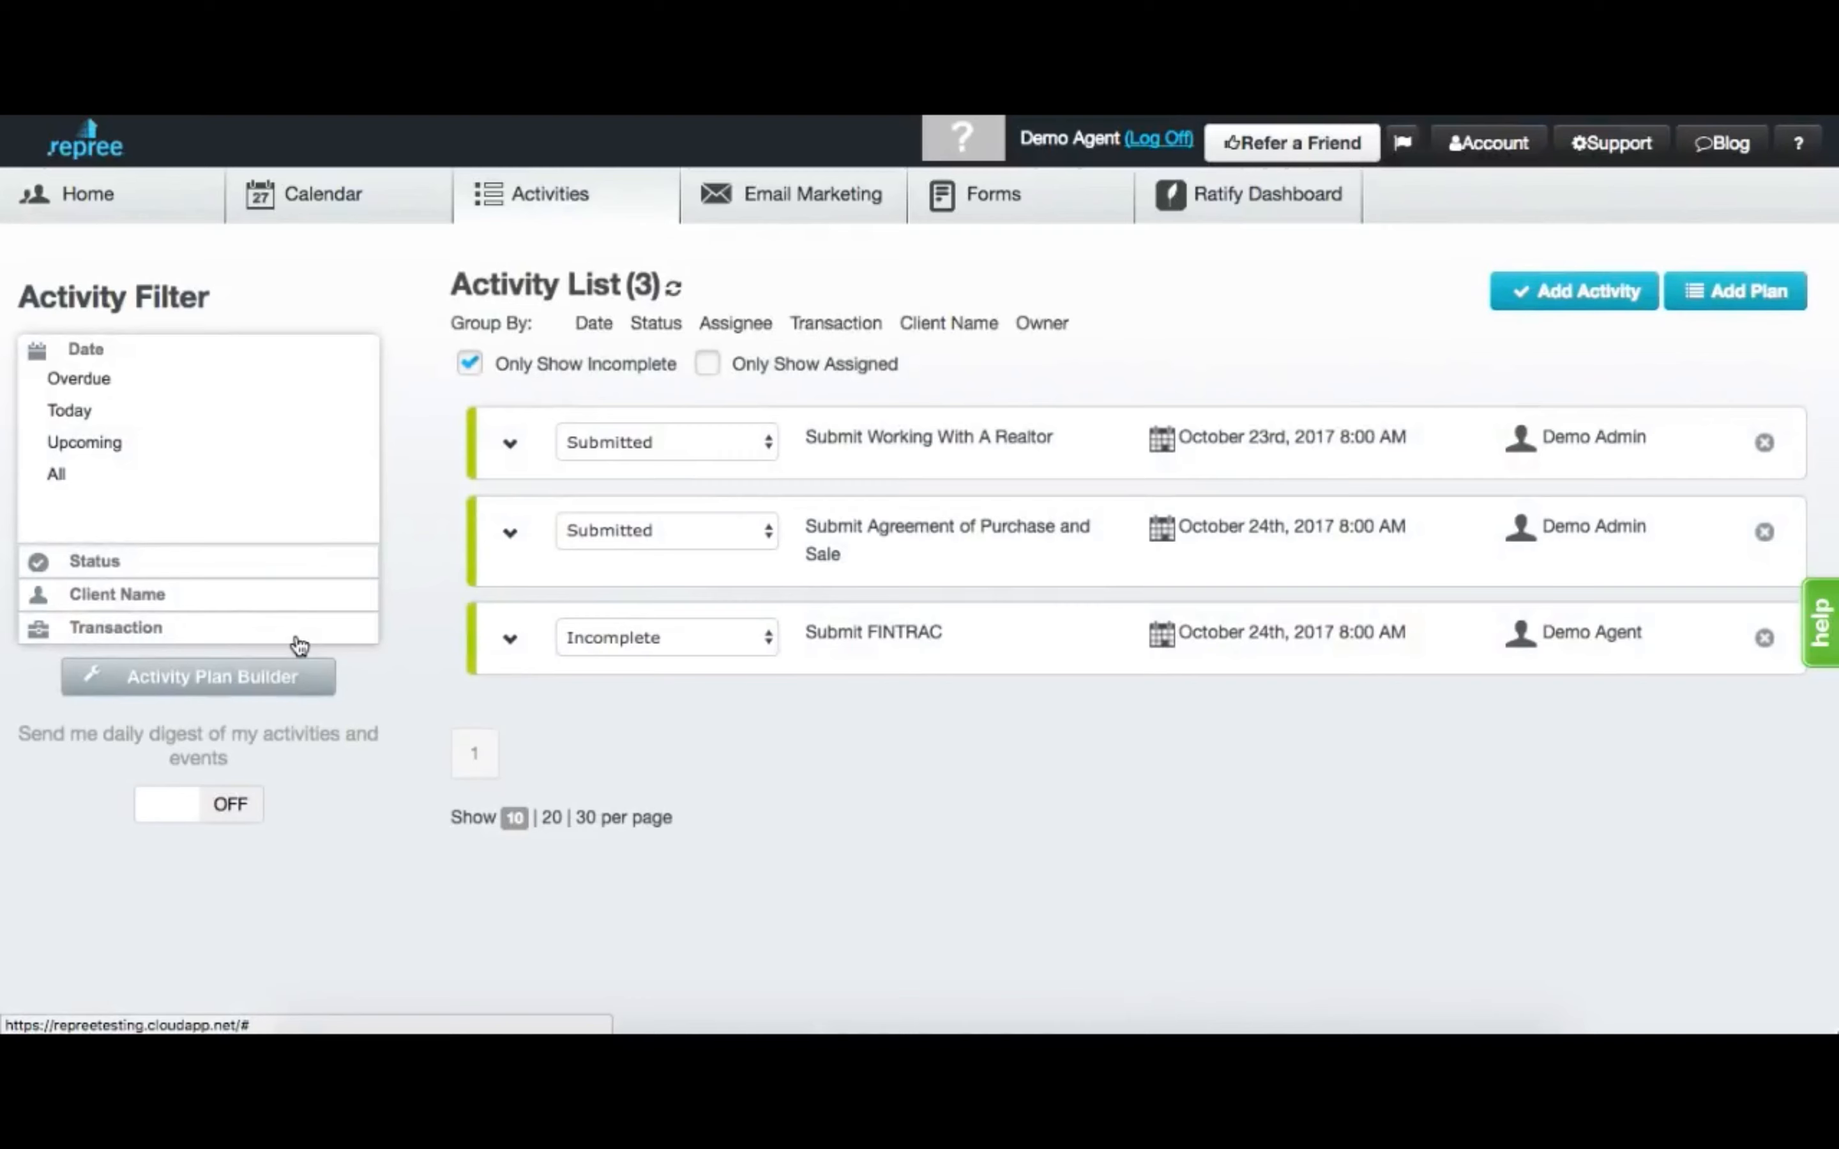
pyautogui.click(296, 632)
pyautogui.click(131, 534)
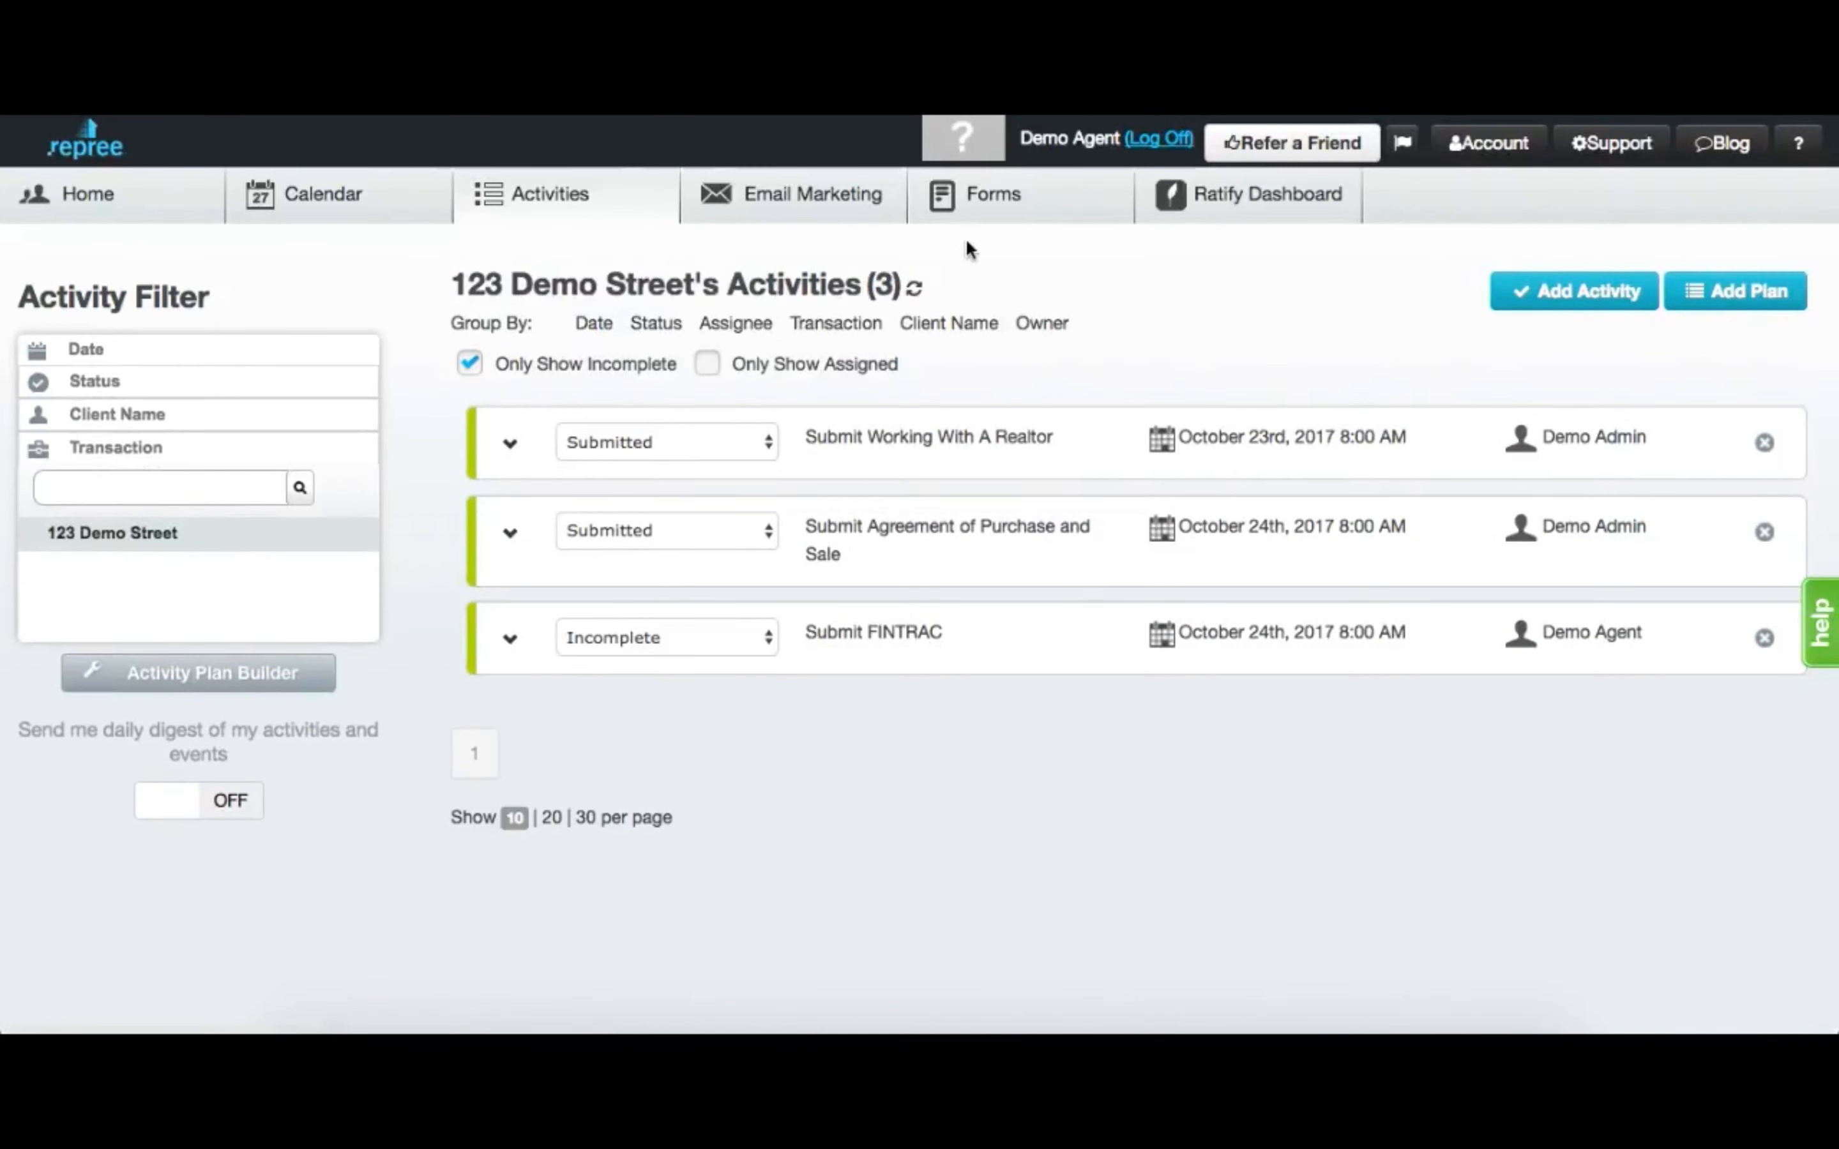
pyautogui.click(915, 289)
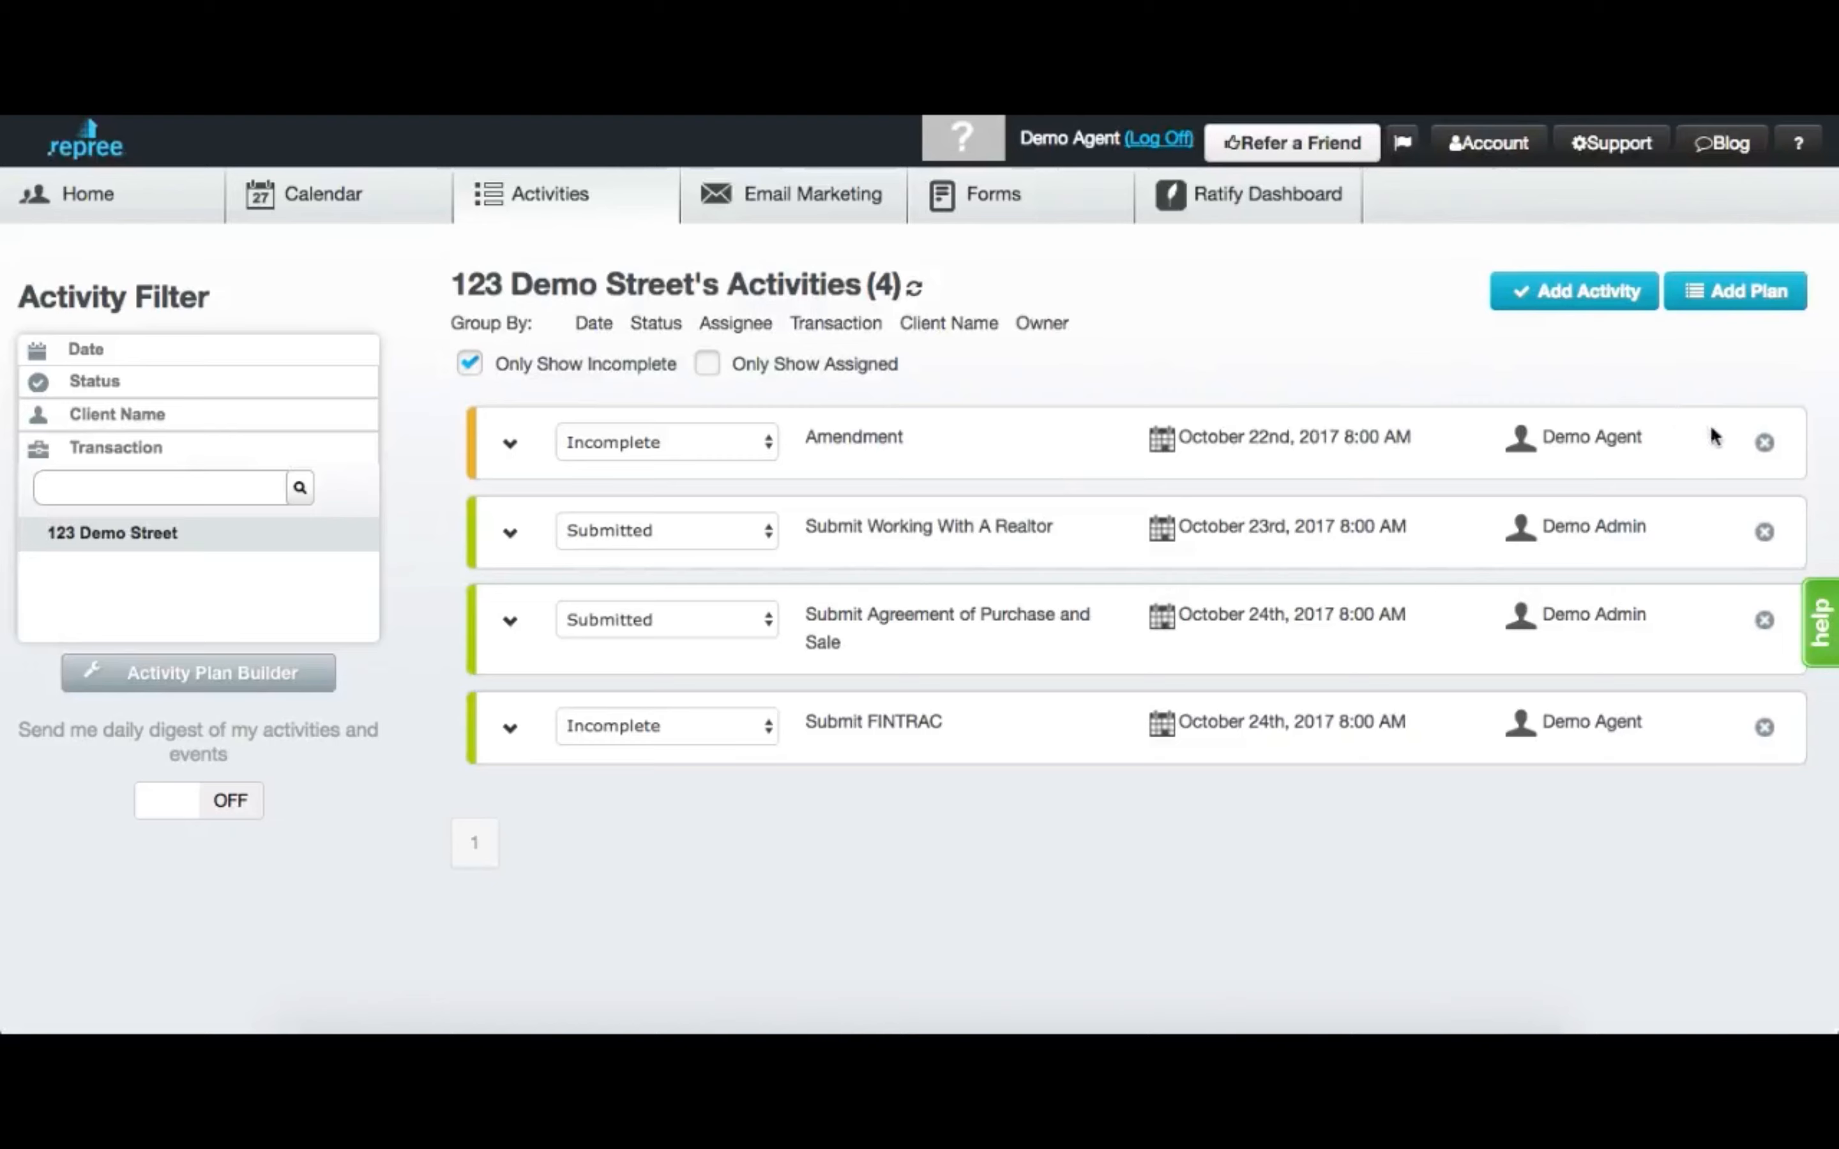
pyautogui.click(1765, 443)
pyautogui.click(1172, 283)
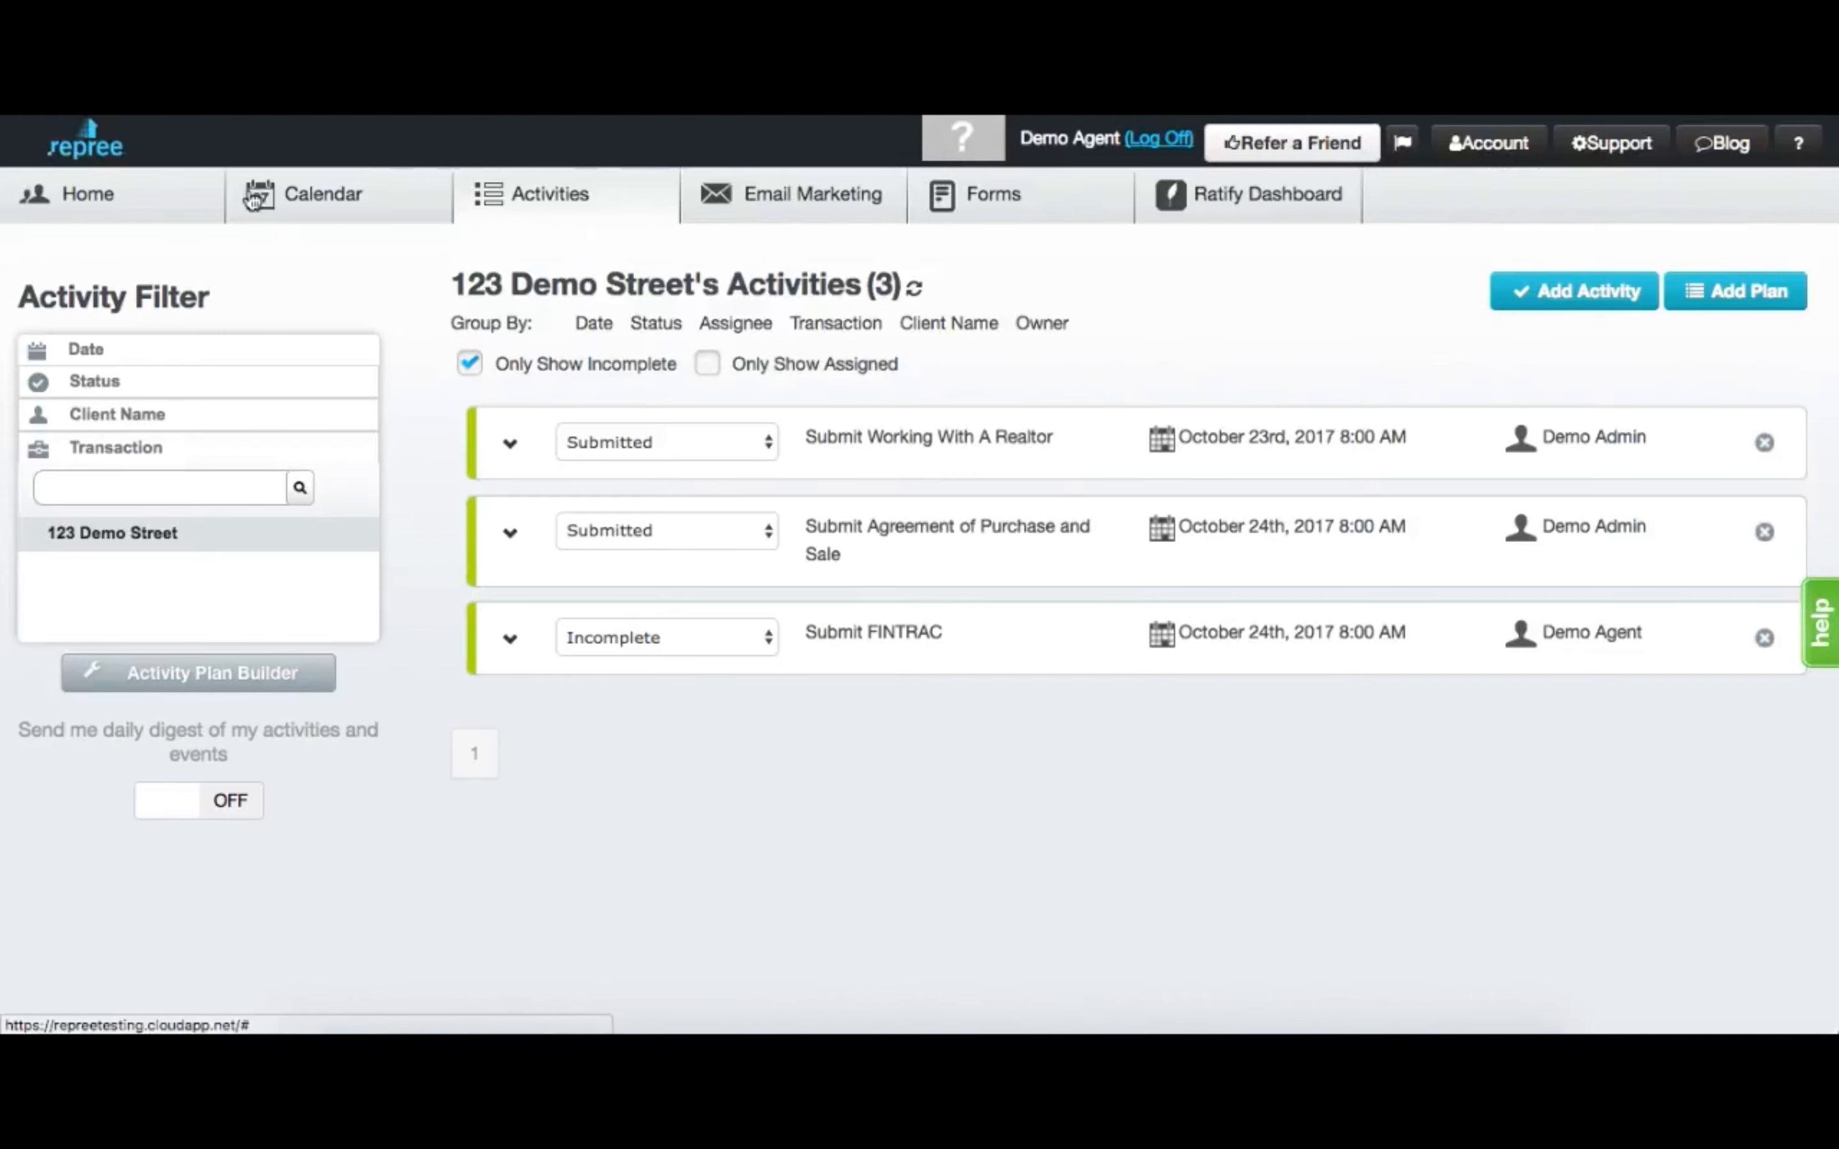
# Return Home and view the transaction's submitted activities and notifications.
pyautogui.click(156, 198)
pyautogui.click(1275, 338)
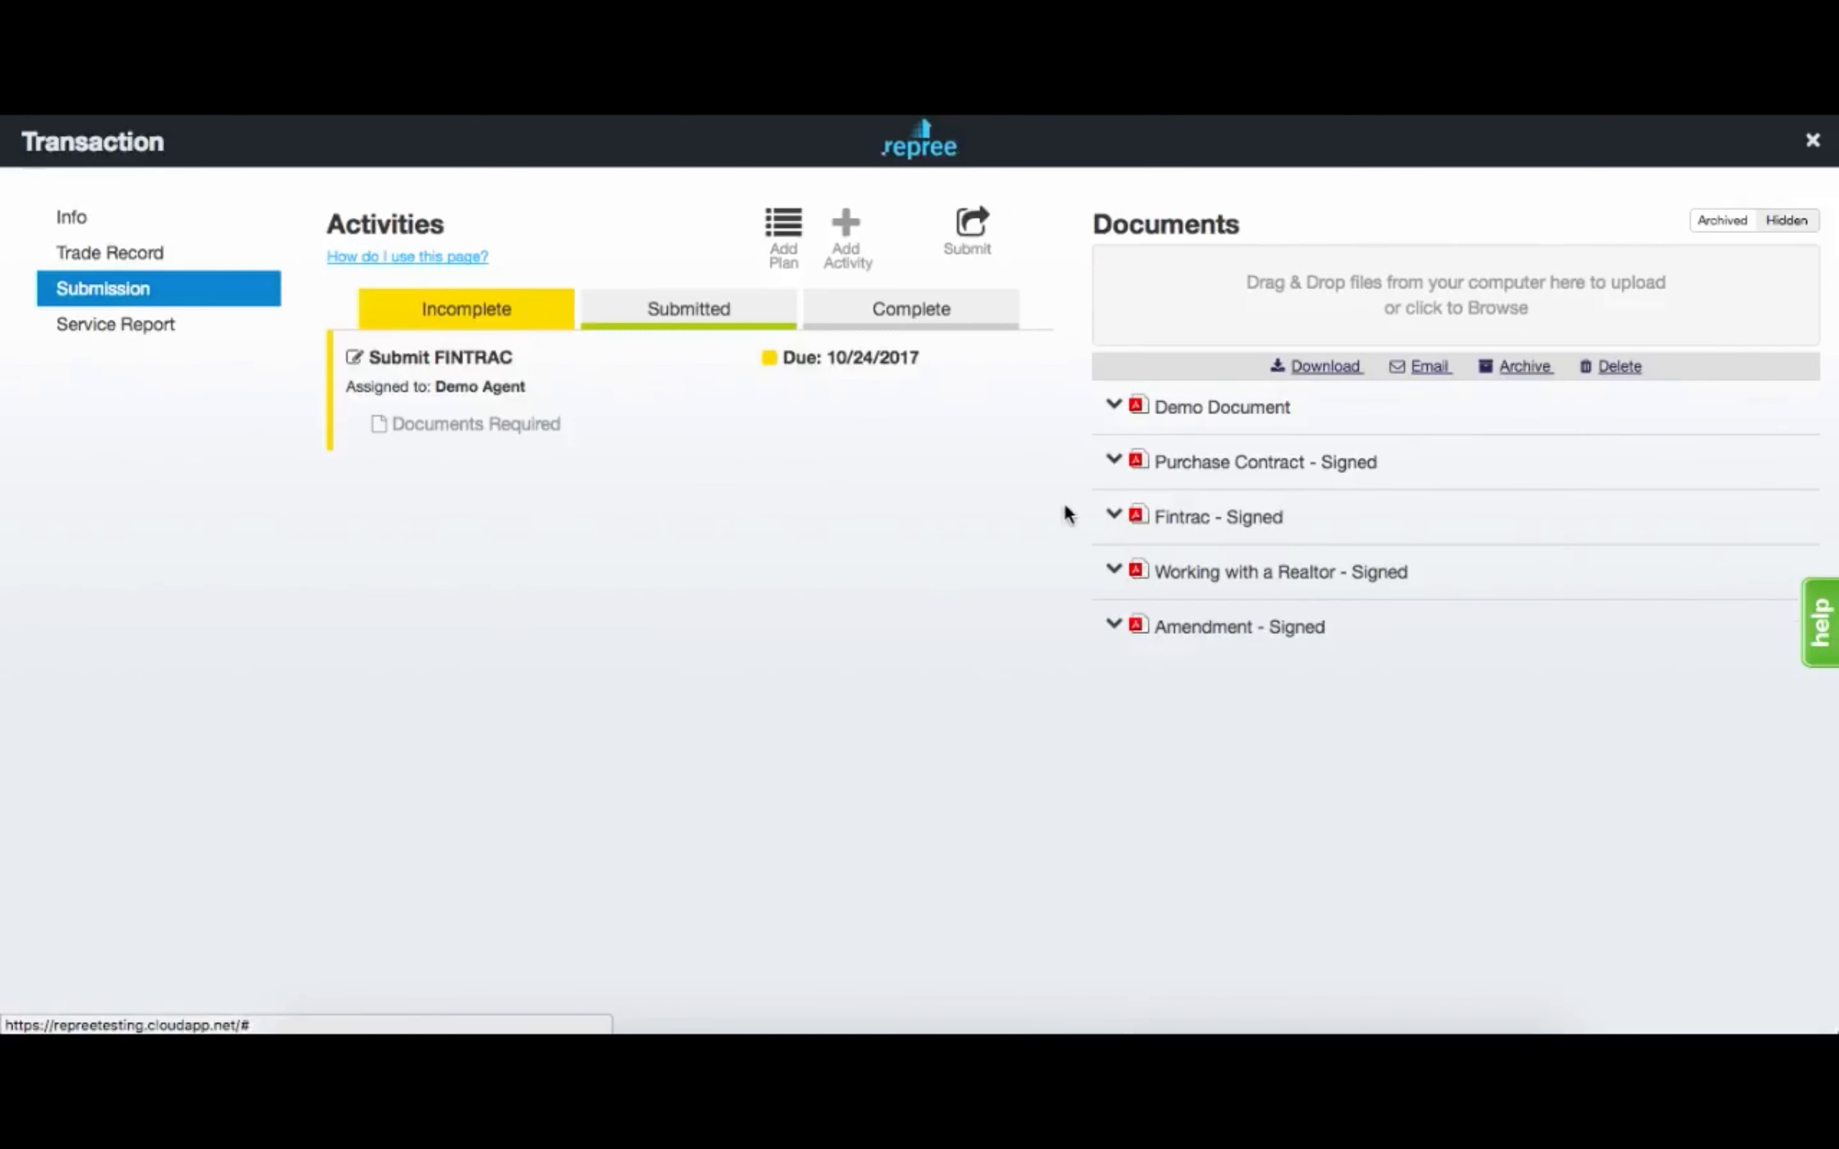
pyautogui.click(720, 313)
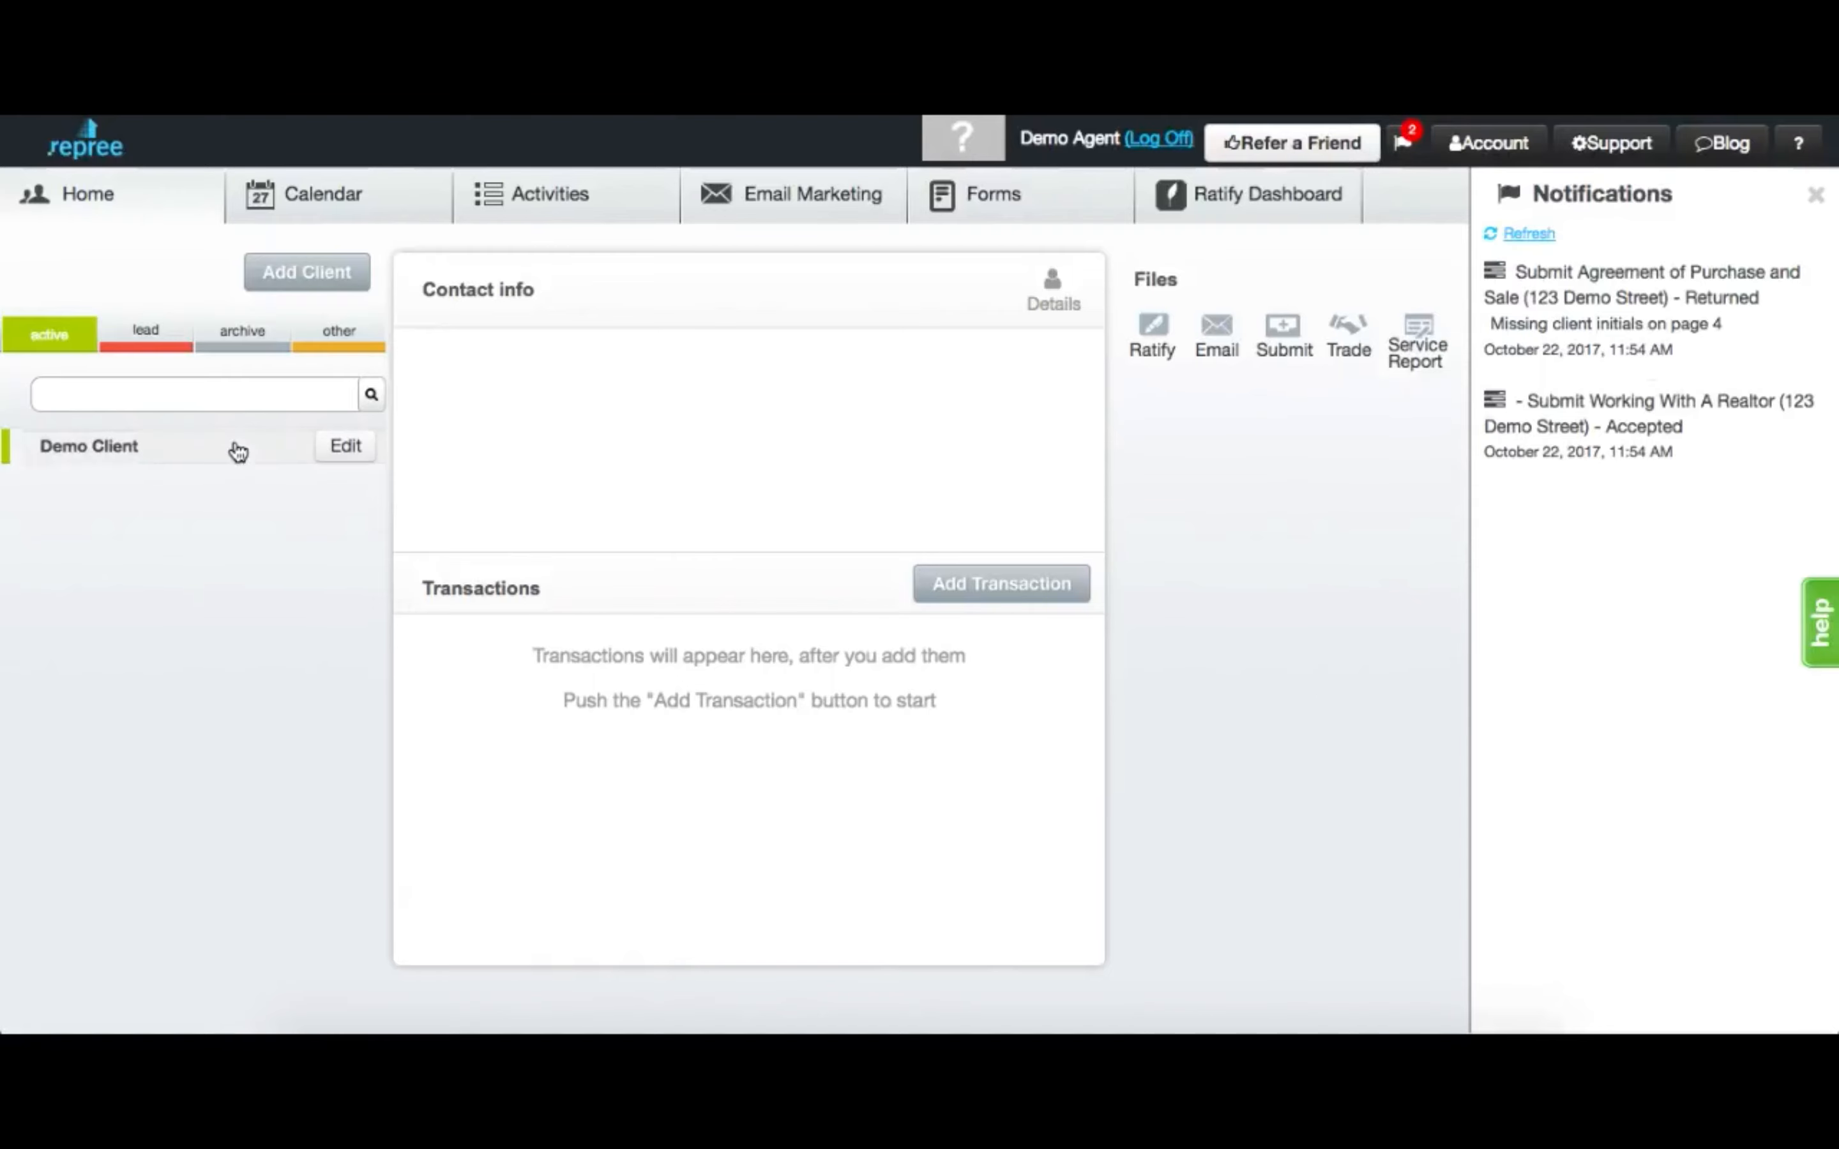
# Reattach the signed Purchase Contract to the returned 123 Demo Street activity and resubmit it.
pyautogui.click(238, 451)
pyautogui.click(677, 657)
pyautogui.click(1284, 335)
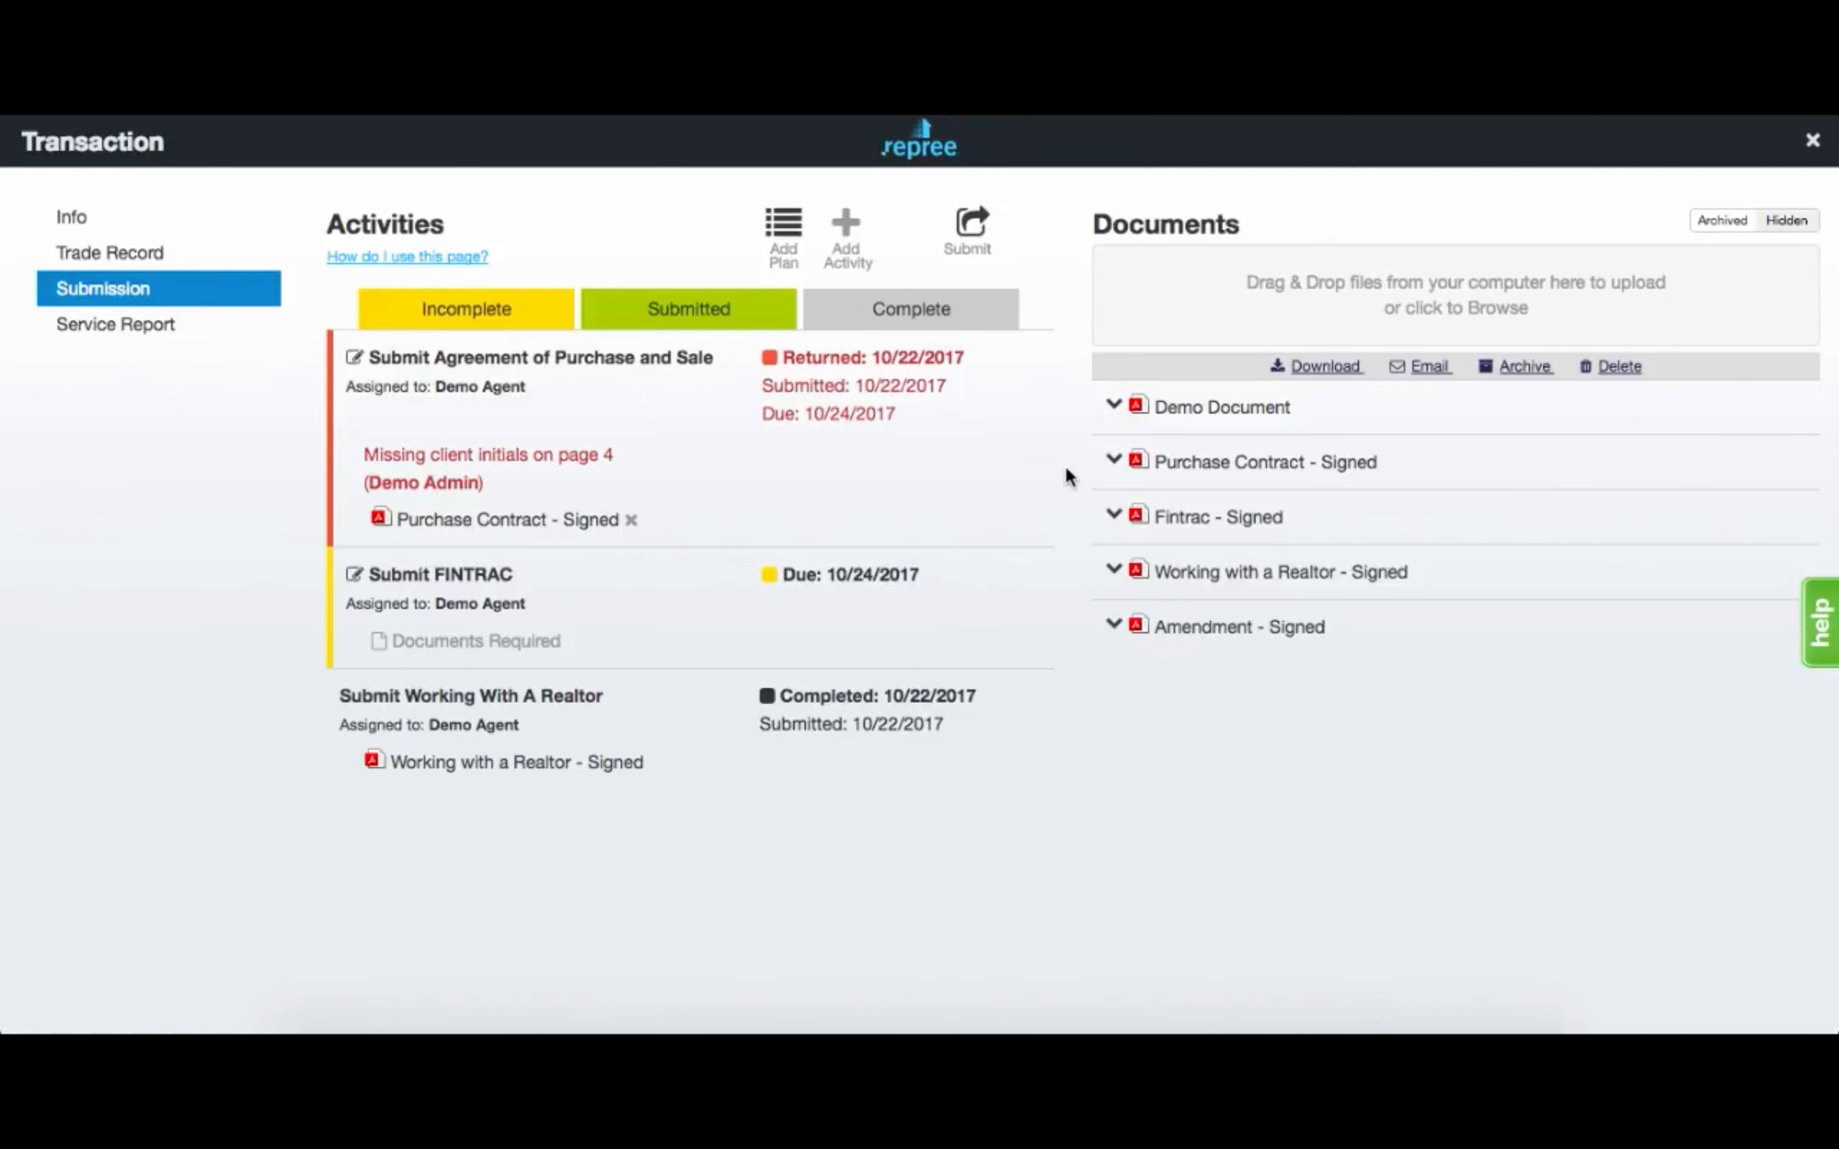
pyautogui.click(631, 520)
pyautogui.click(672, 451)
pyautogui.moveTo(1193, 465); pyautogui.dragTo(608, 514)
pyautogui.click(967, 226)
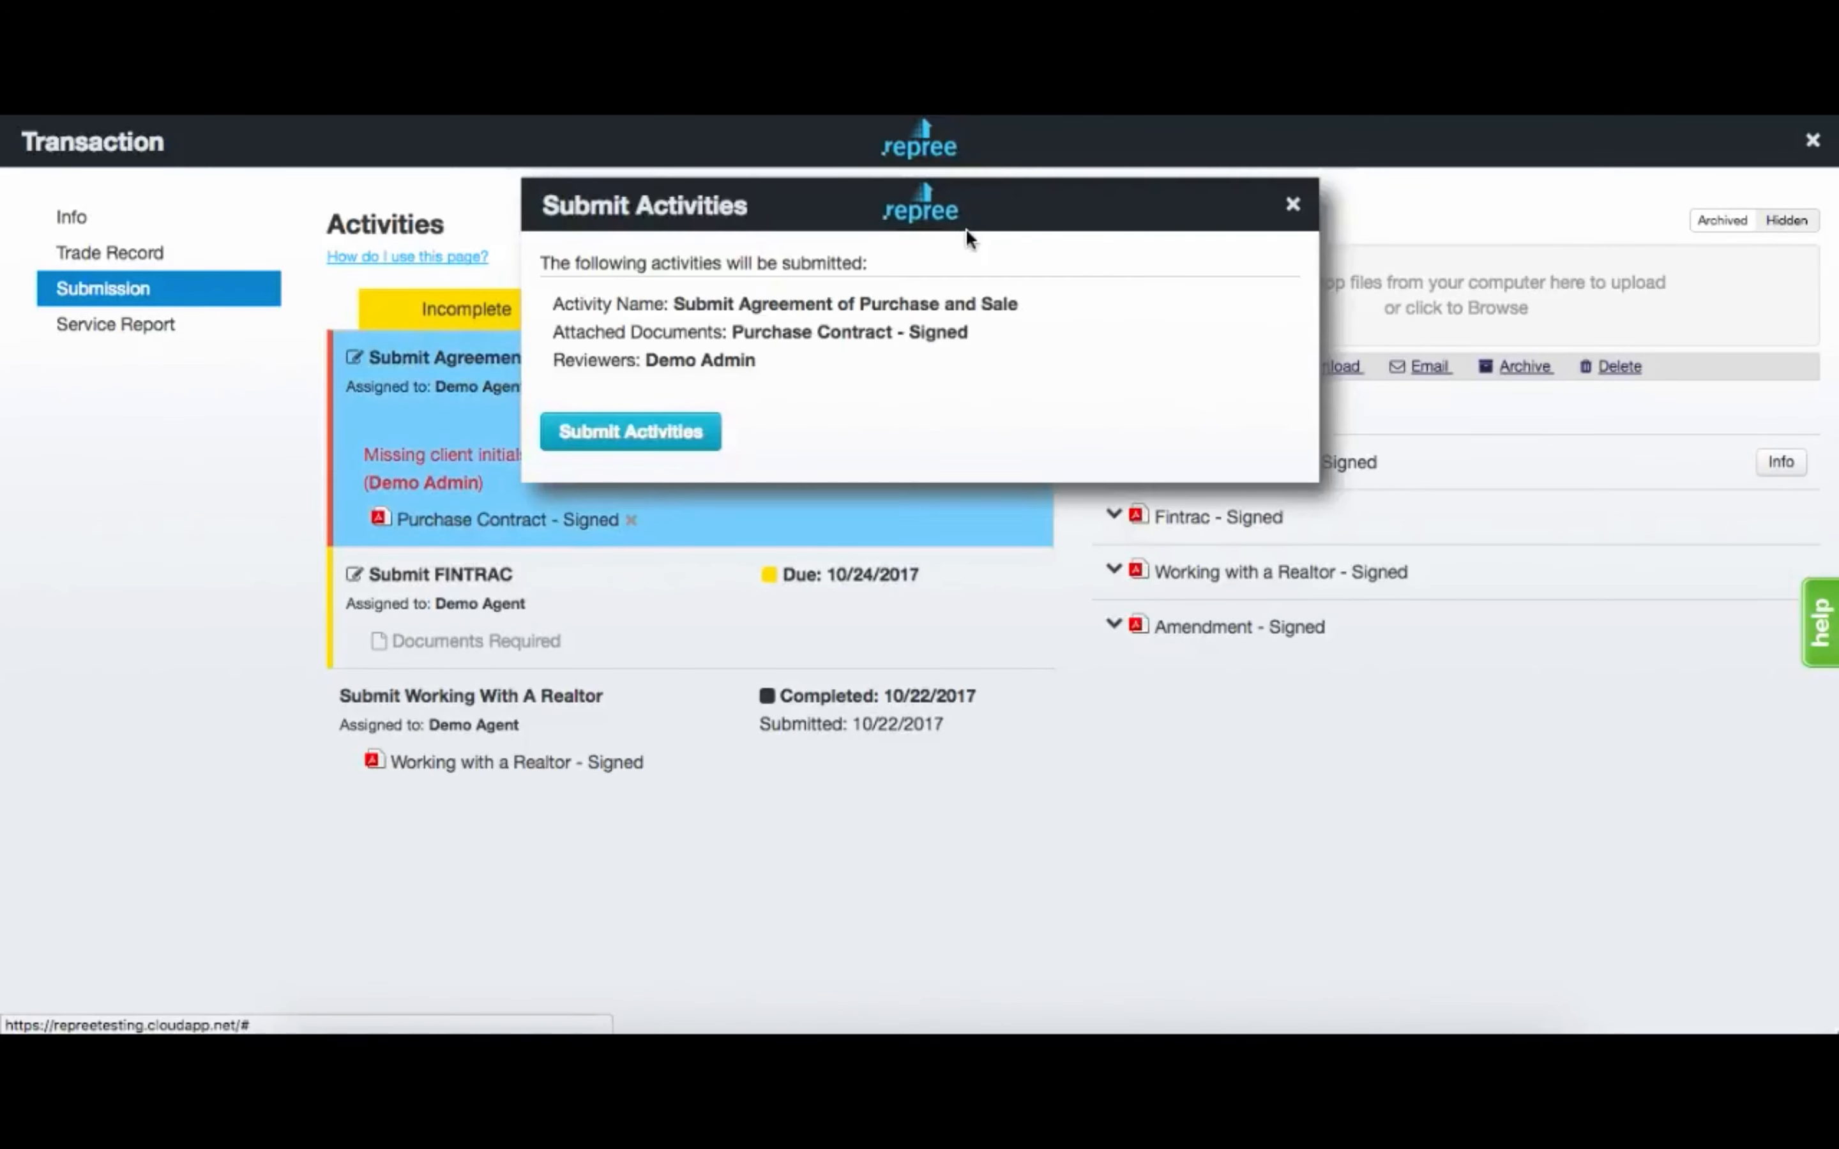
pyautogui.click(693, 426)
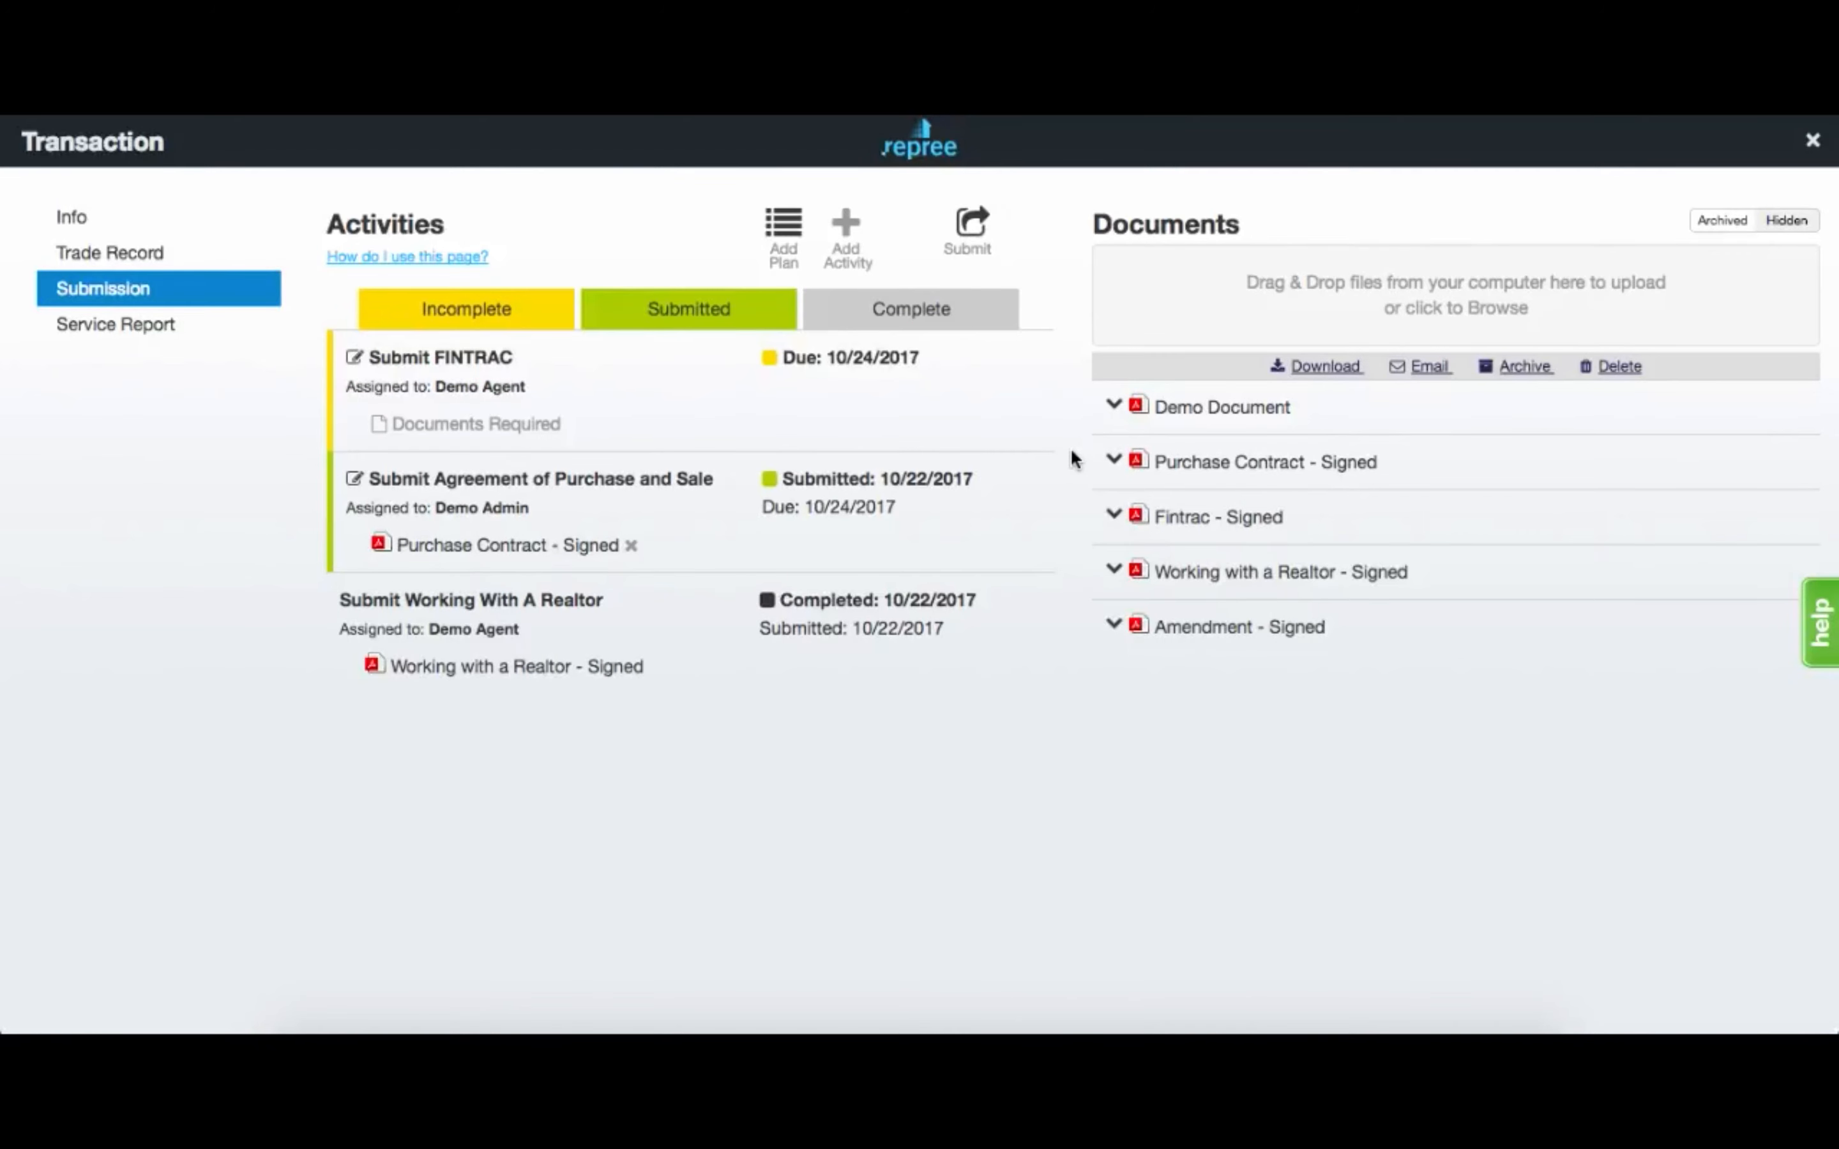
# Close the transaction and list all activities with Only Show Incomplete unchecked.
pyautogui.click(1812, 139)
pyautogui.click(587, 200)
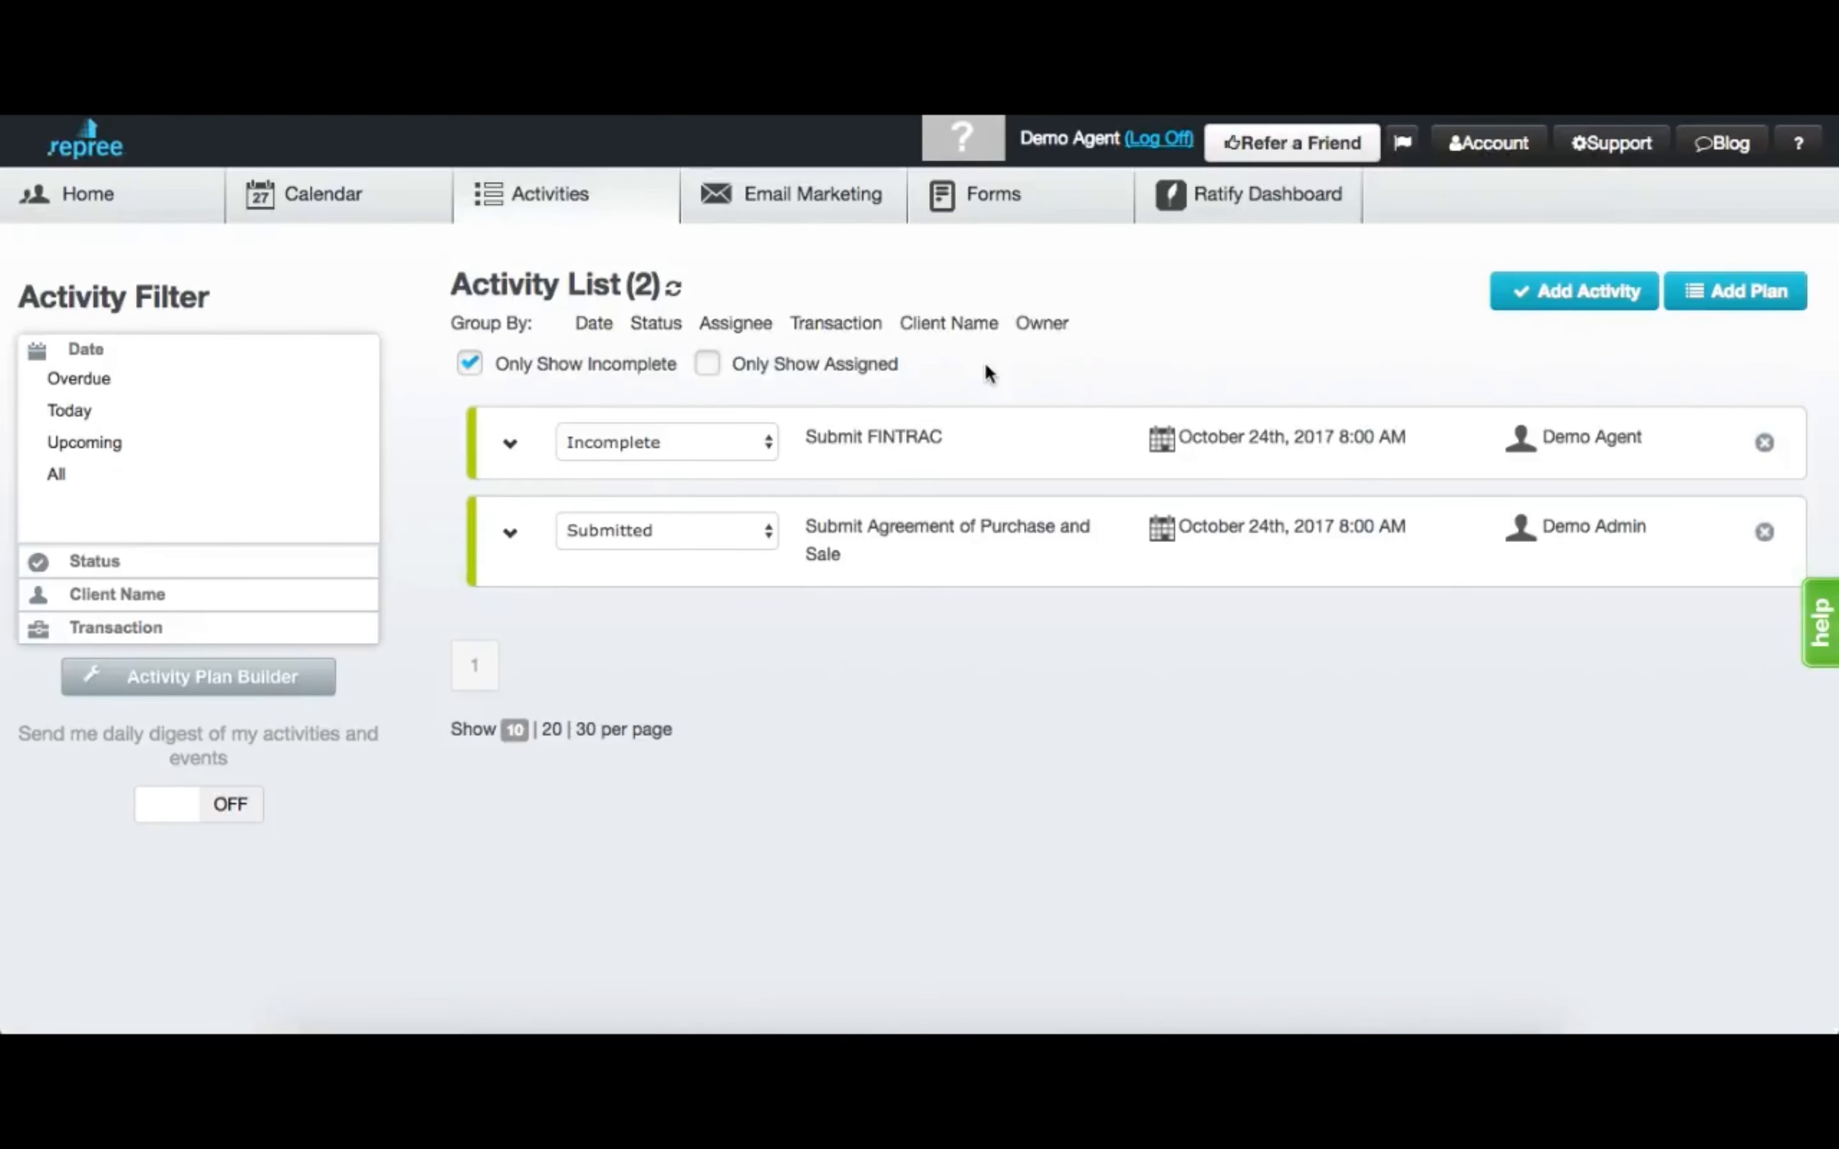
pyautogui.click(577, 374)
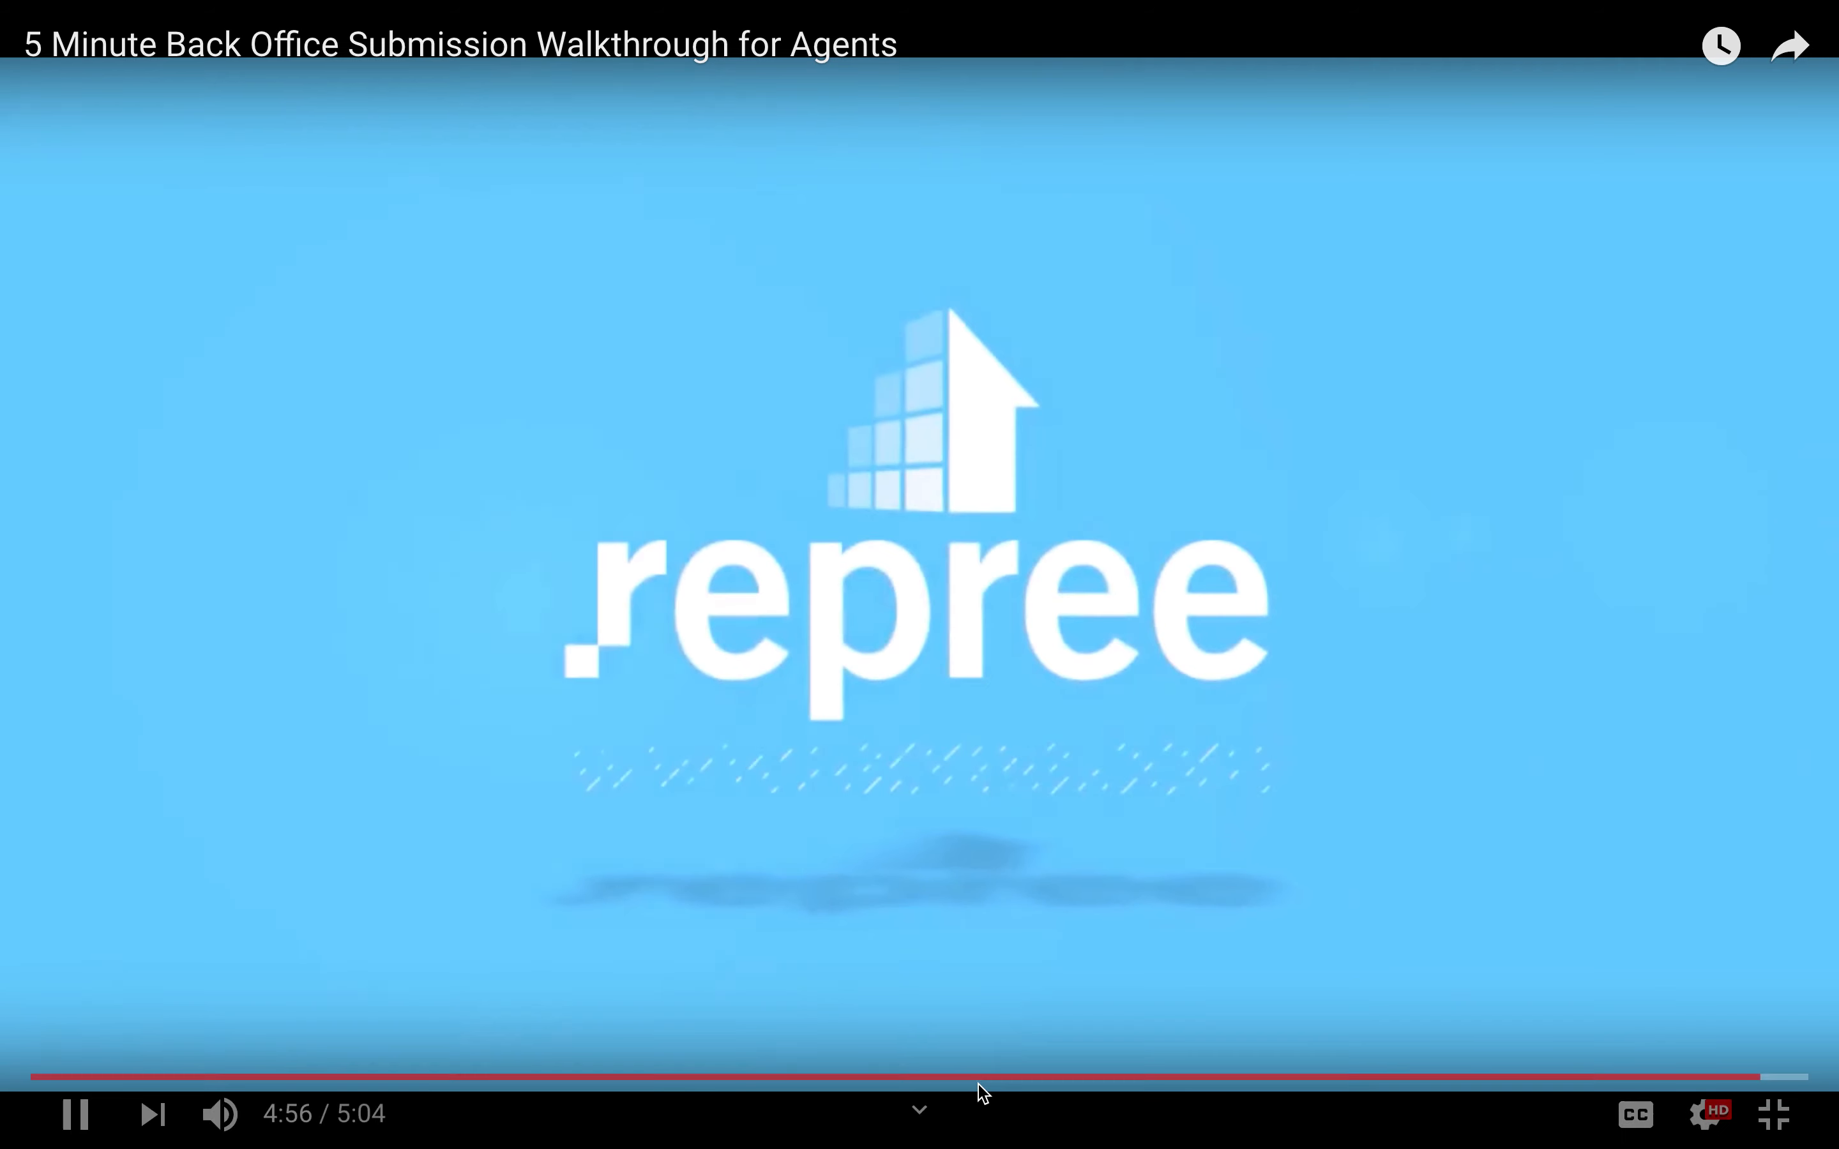
# Pause the walkthrough near its end, rewind to about 4:45, and briefly replay it.
pyautogui.click(75, 1115)
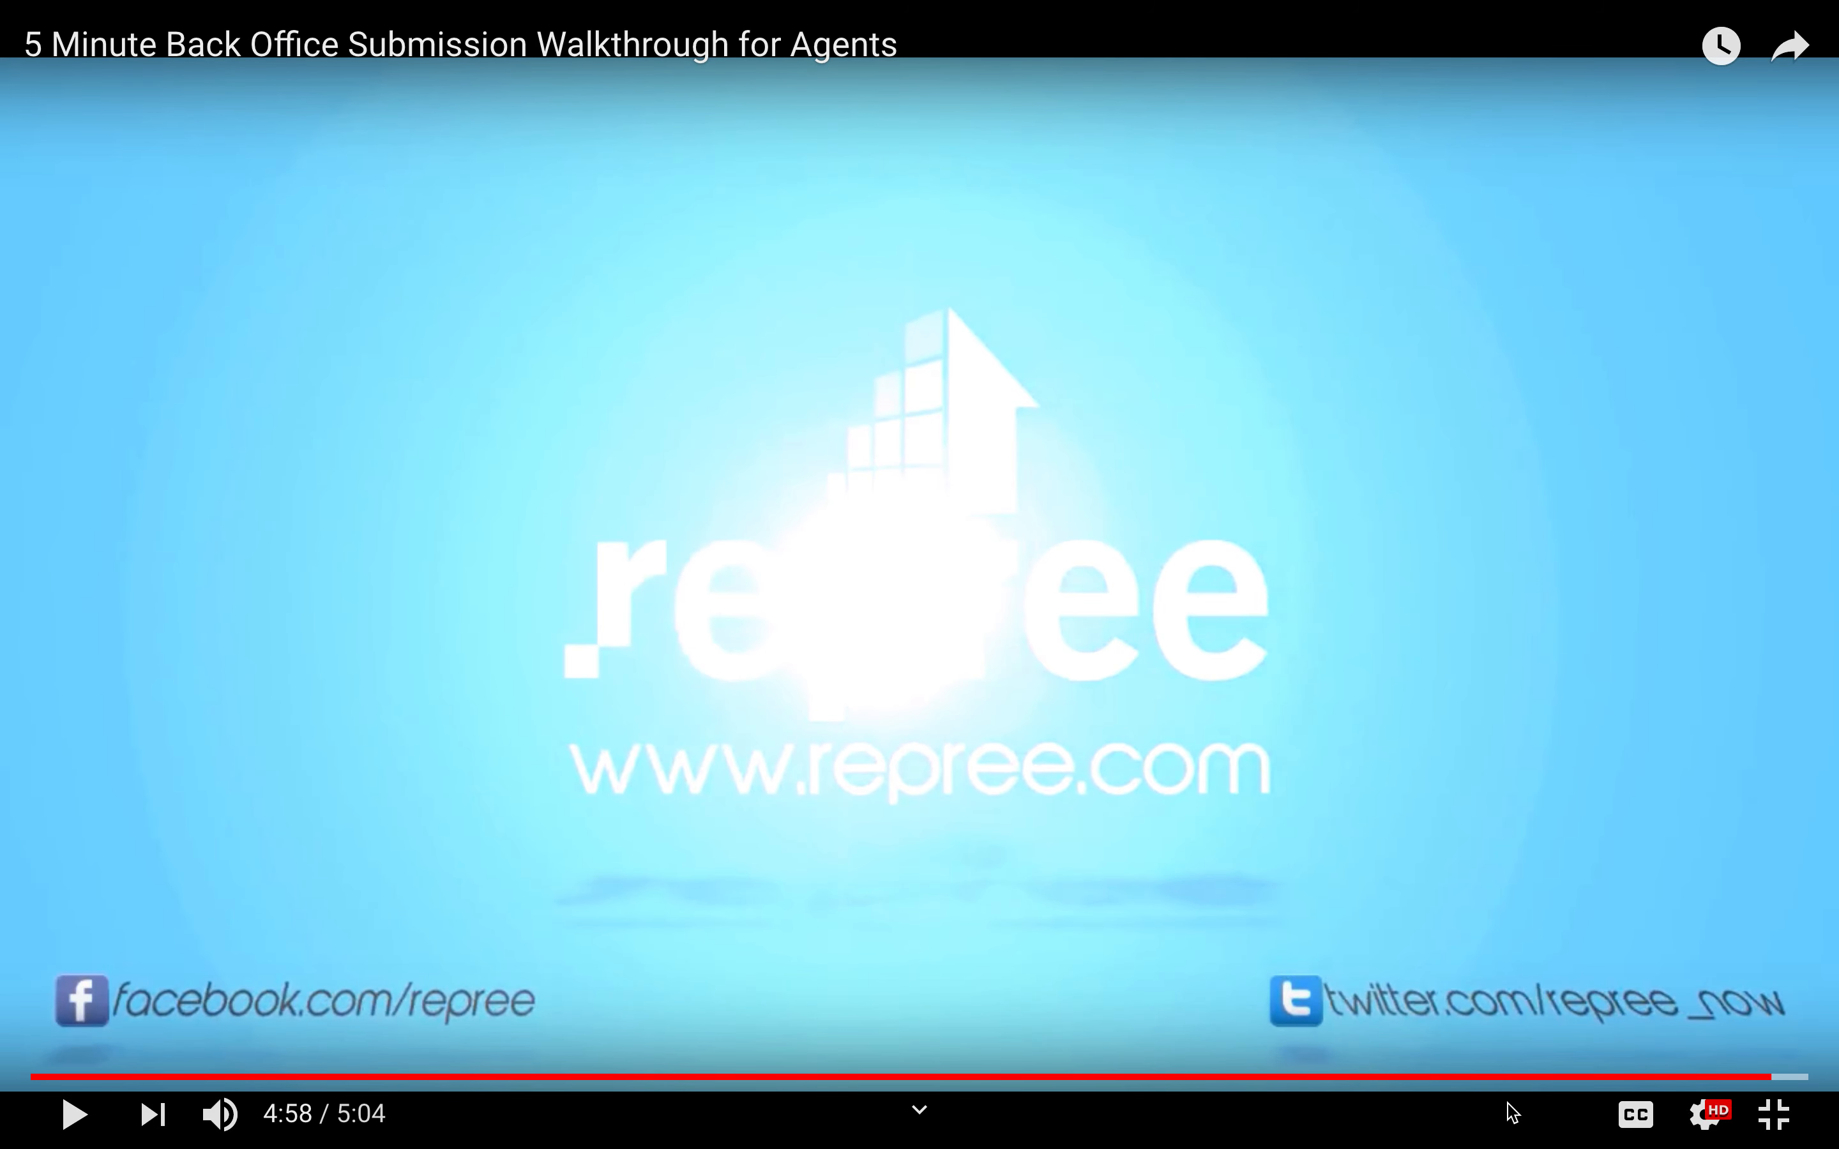
pyautogui.moveTo(1771, 1078); pyautogui.dragTo(1594, 1083)
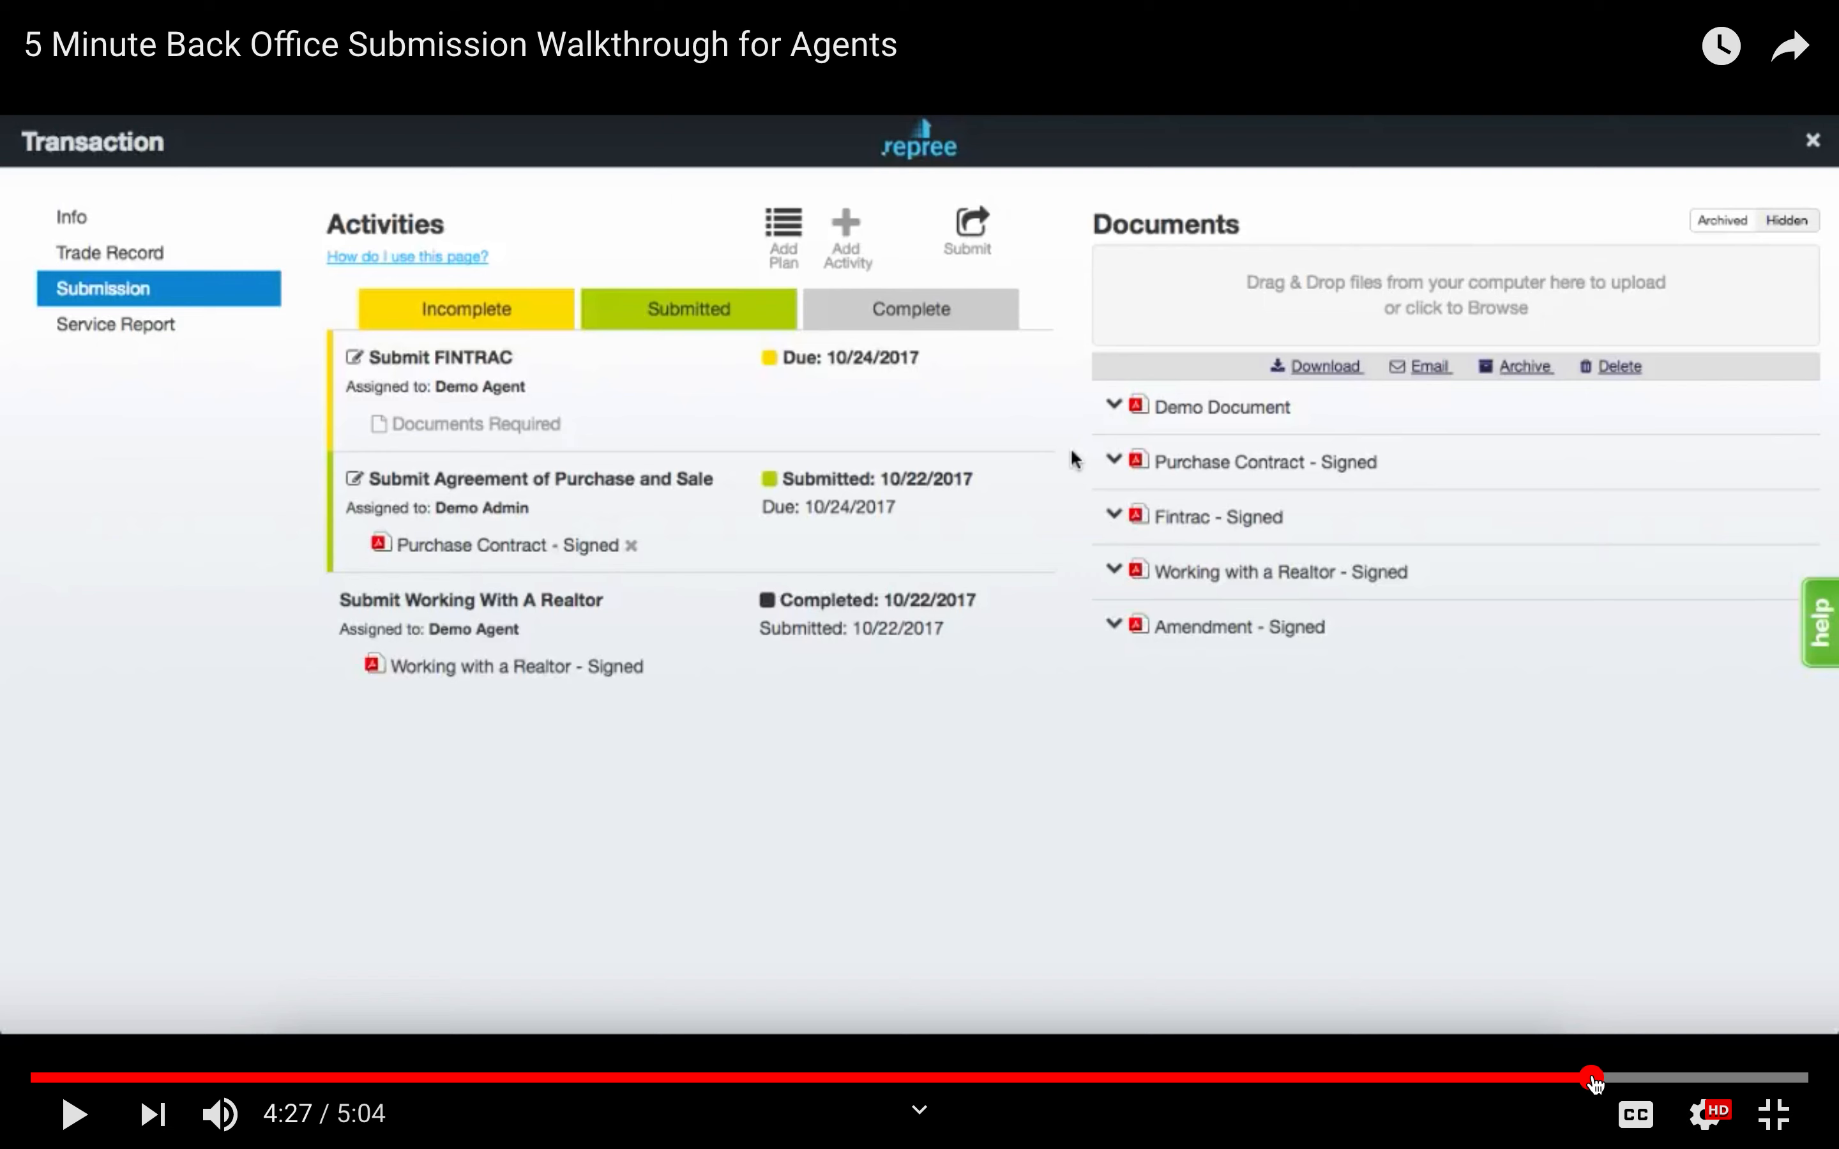
pyautogui.click(1517, 280)
pyautogui.click(75, 1115)
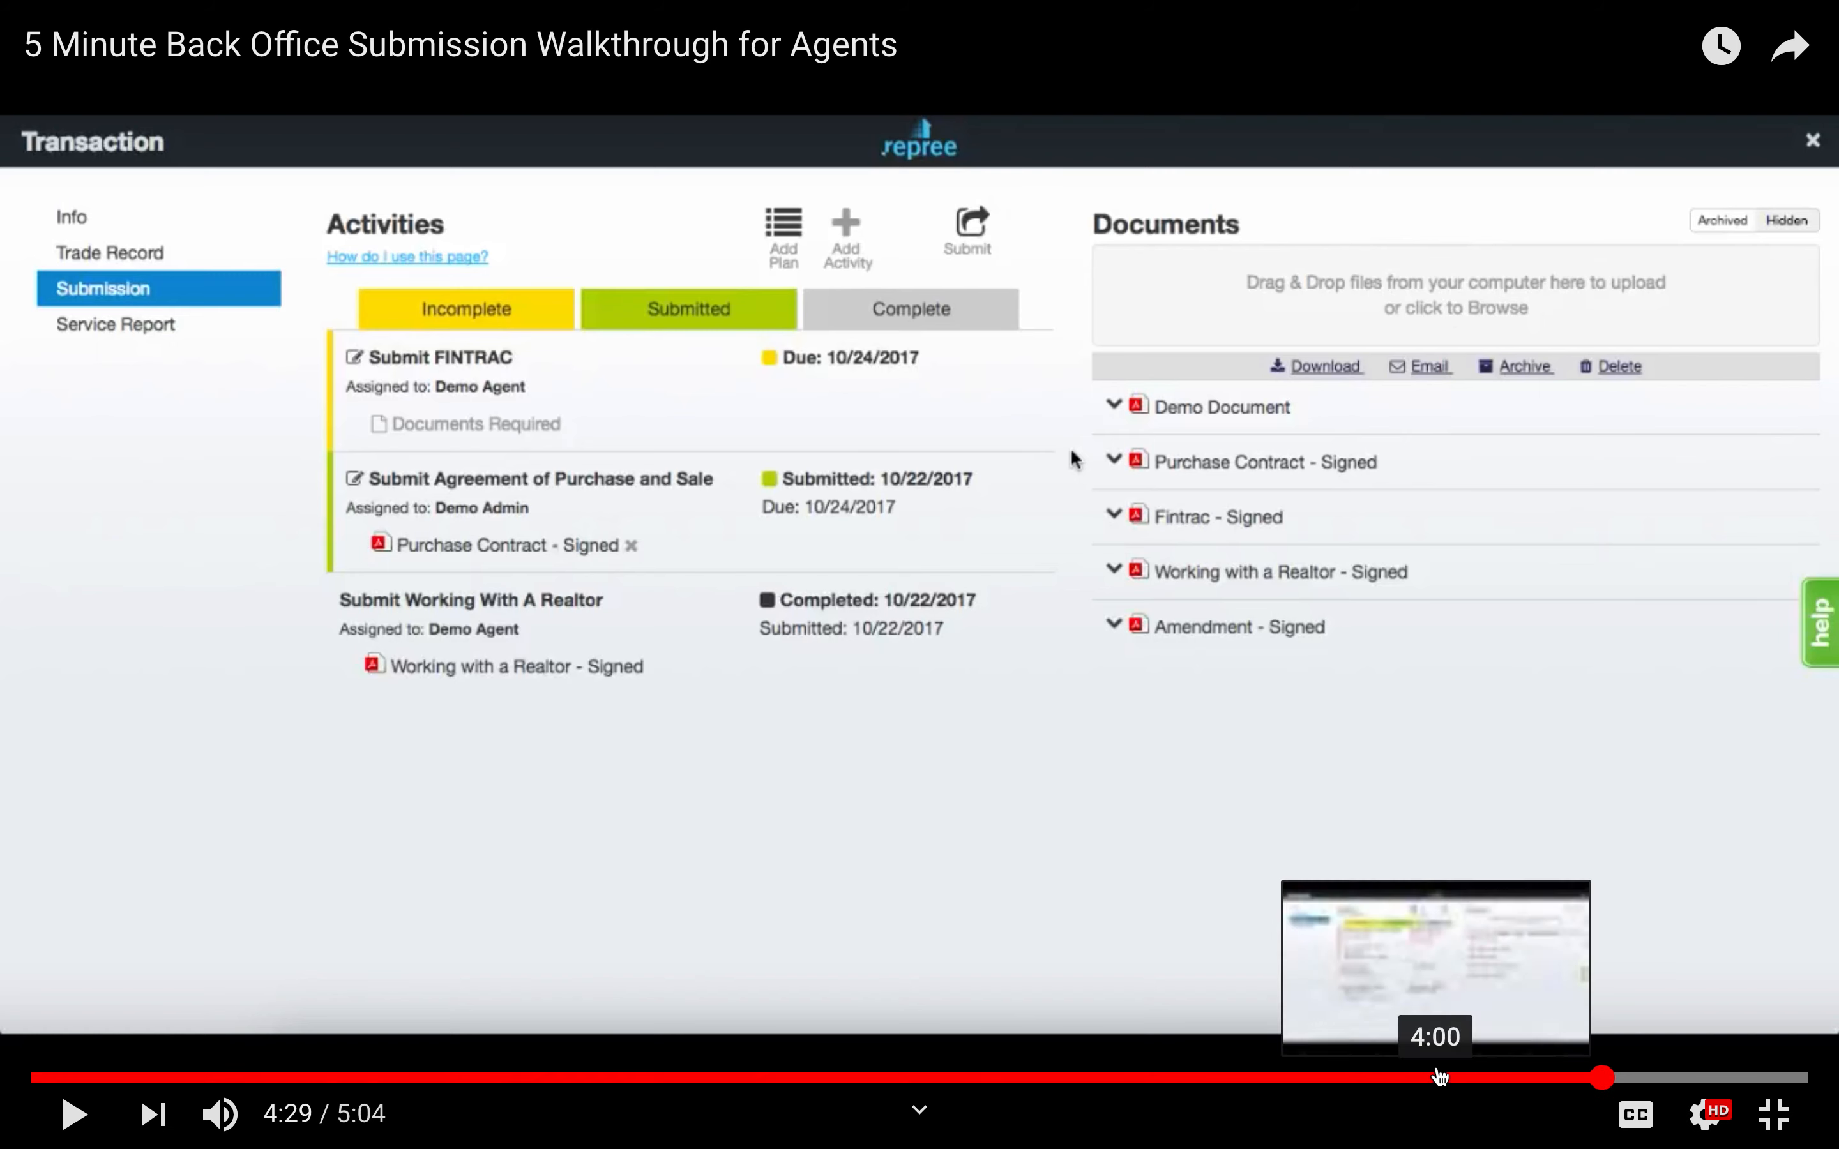
# Skip ahead toward the end of the video and leave fullscreen for the watch page.
pyautogui.moveTo(1606, 1083); pyautogui.dragTo(1710, 1078)
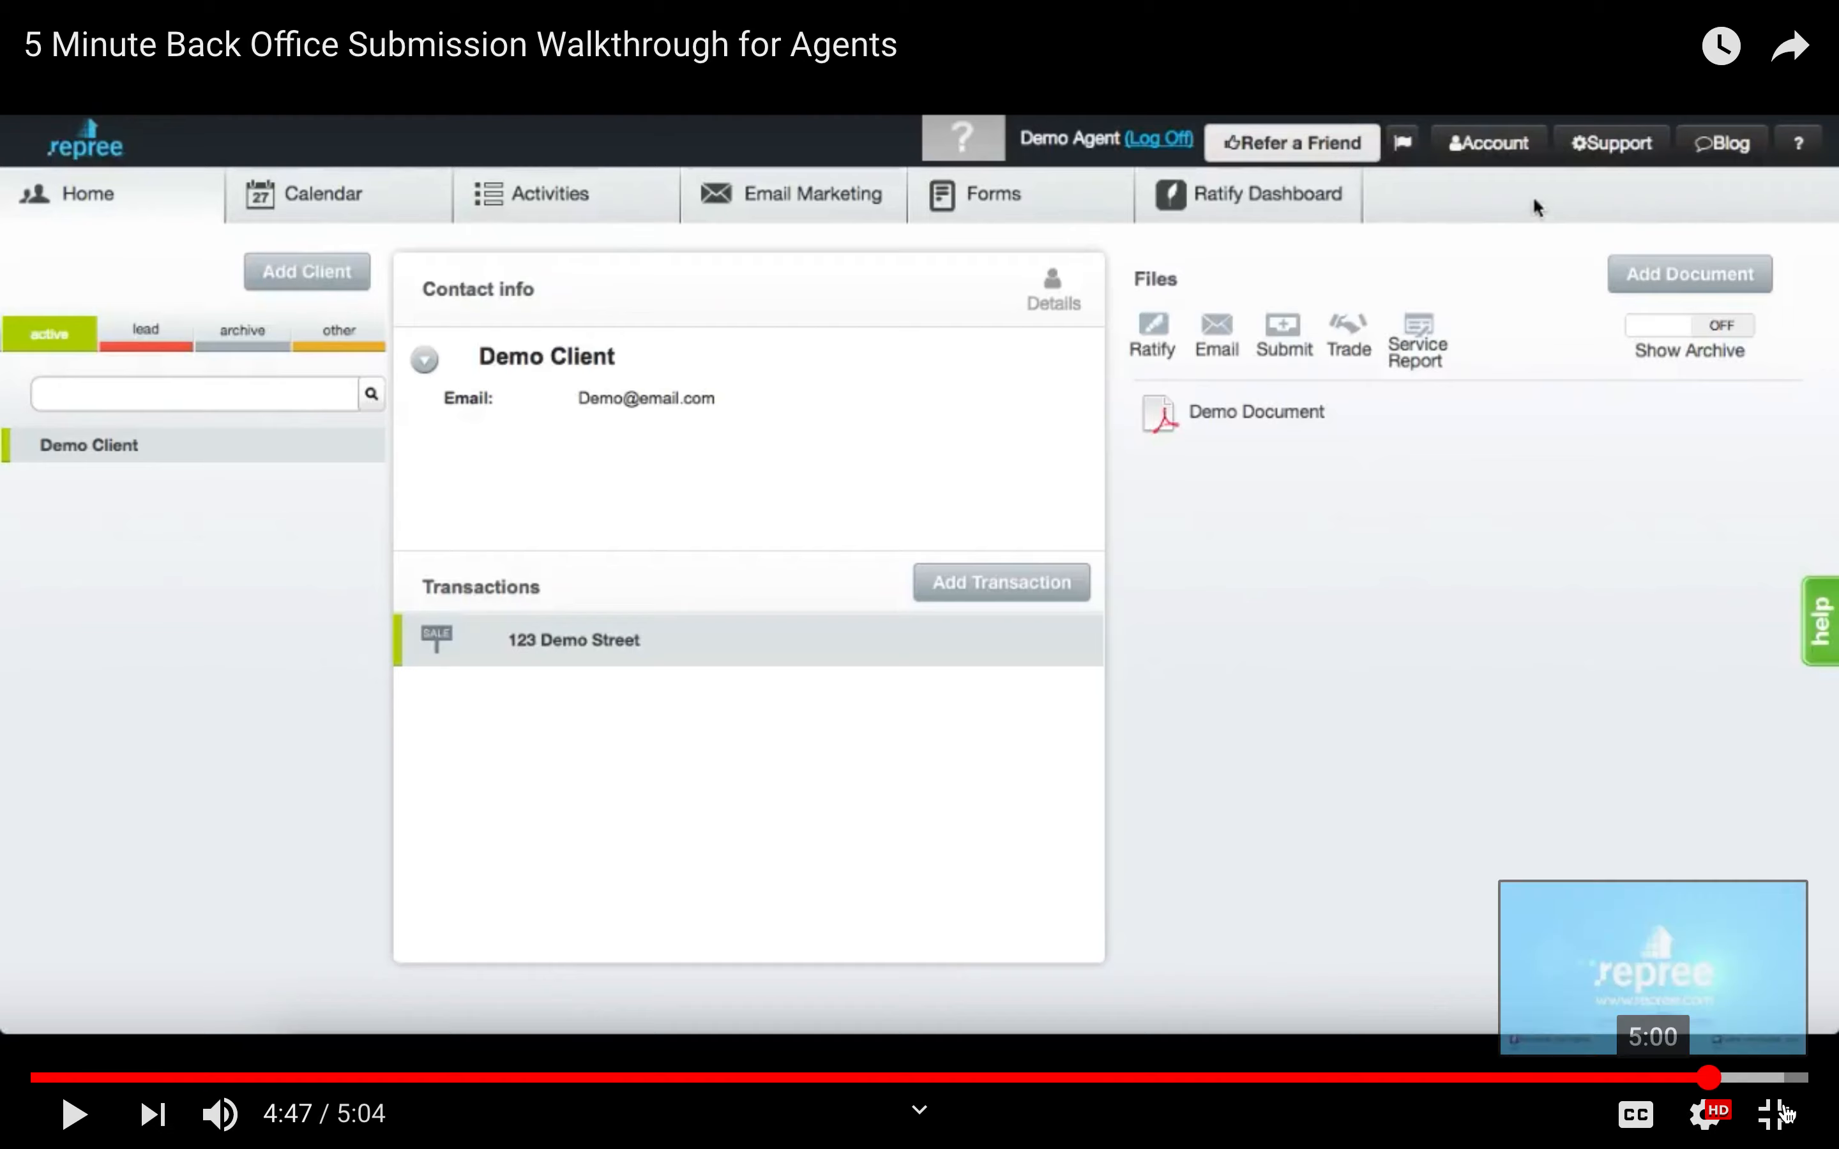
pyautogui.click(1777, 1115)
pyautogui.moveTo(1120, 35)
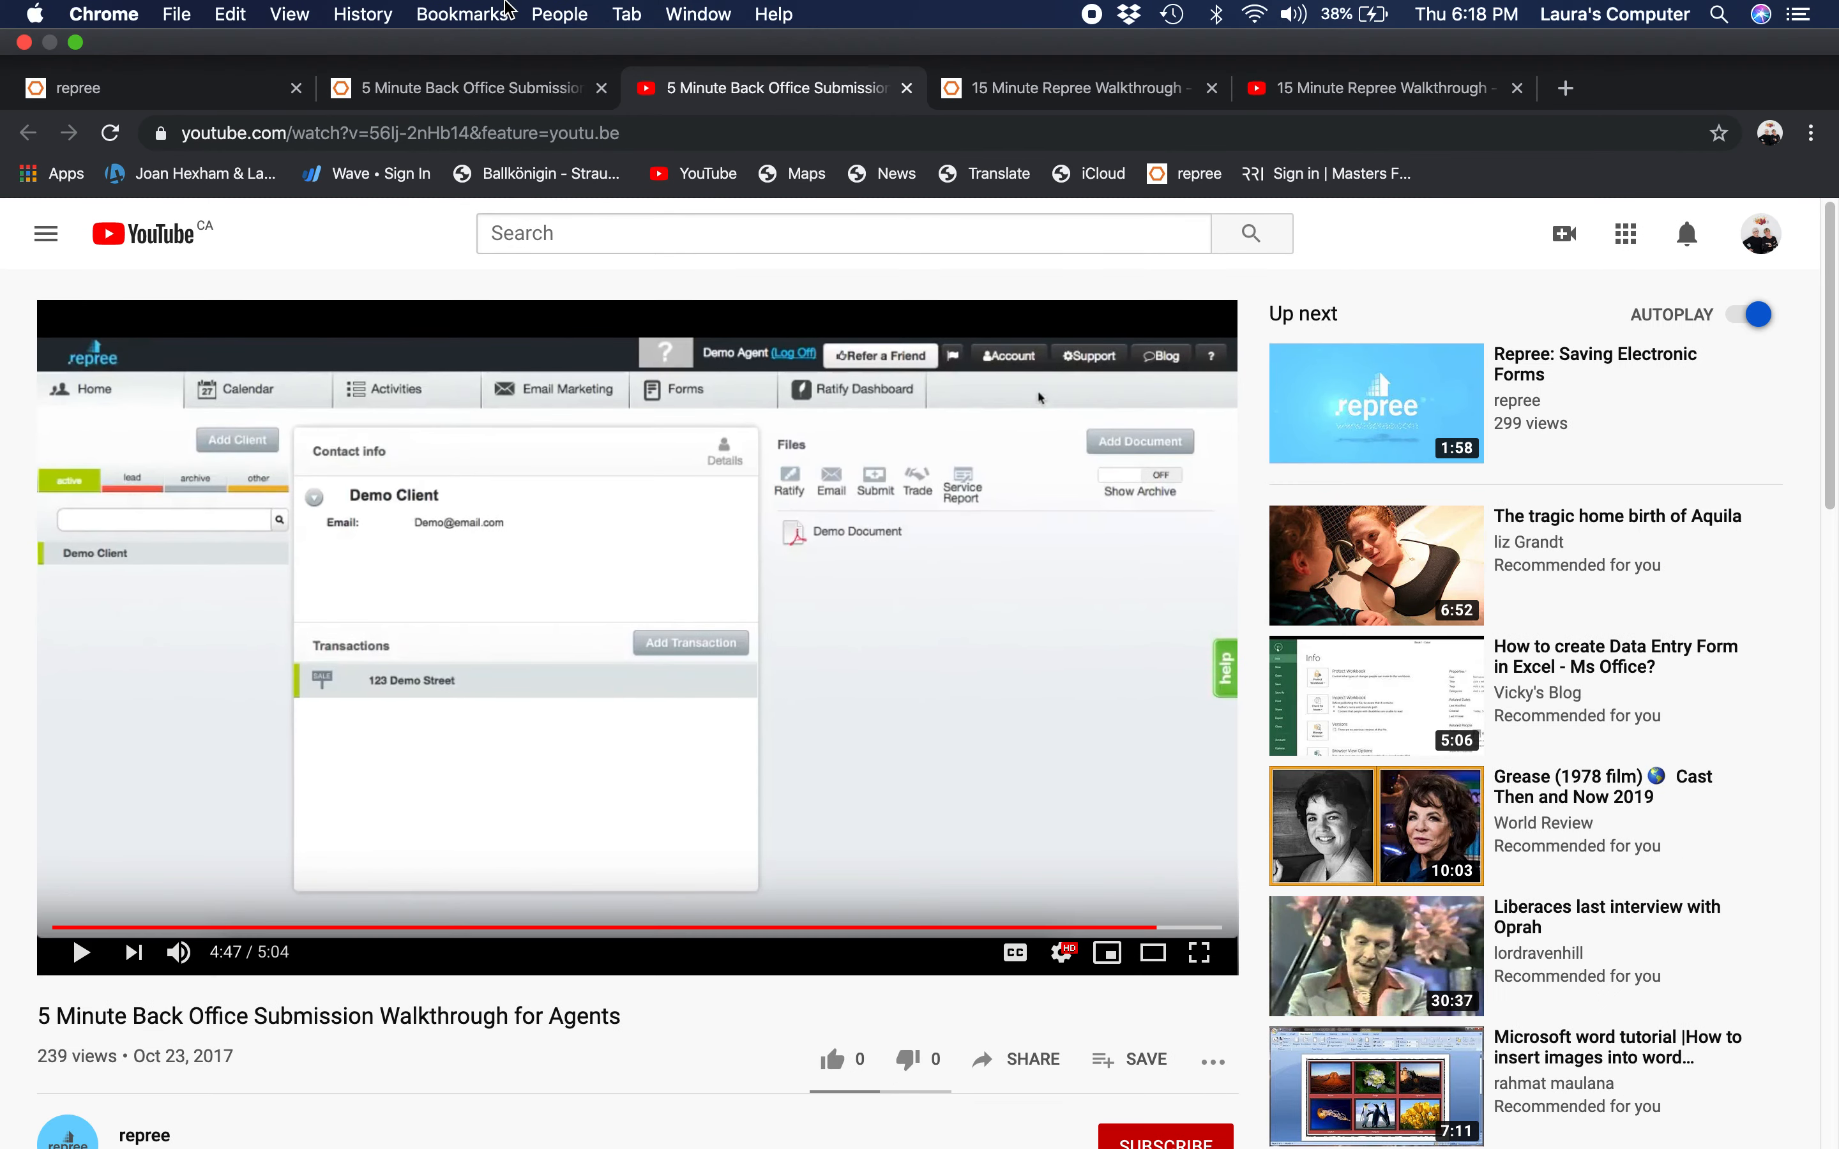